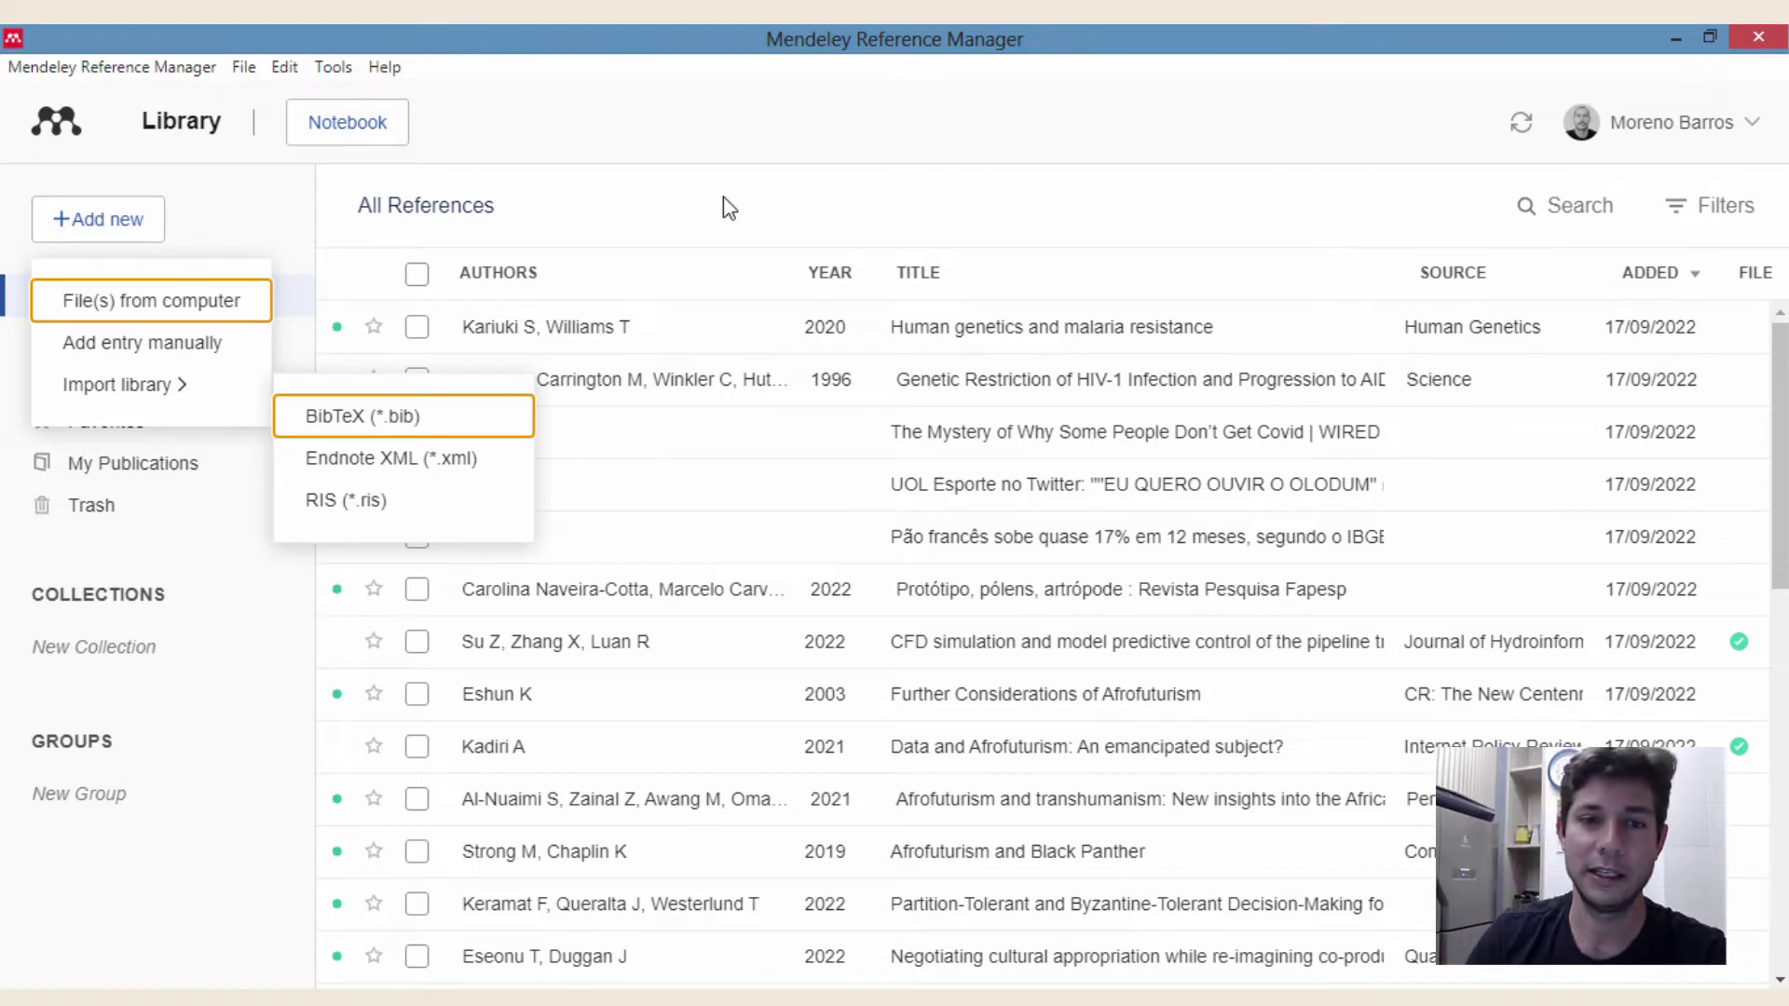
- Switch to the web browser and open the UFRJ intranet portal in a new tab
{"action": "key", "text": "alt+Tab"}
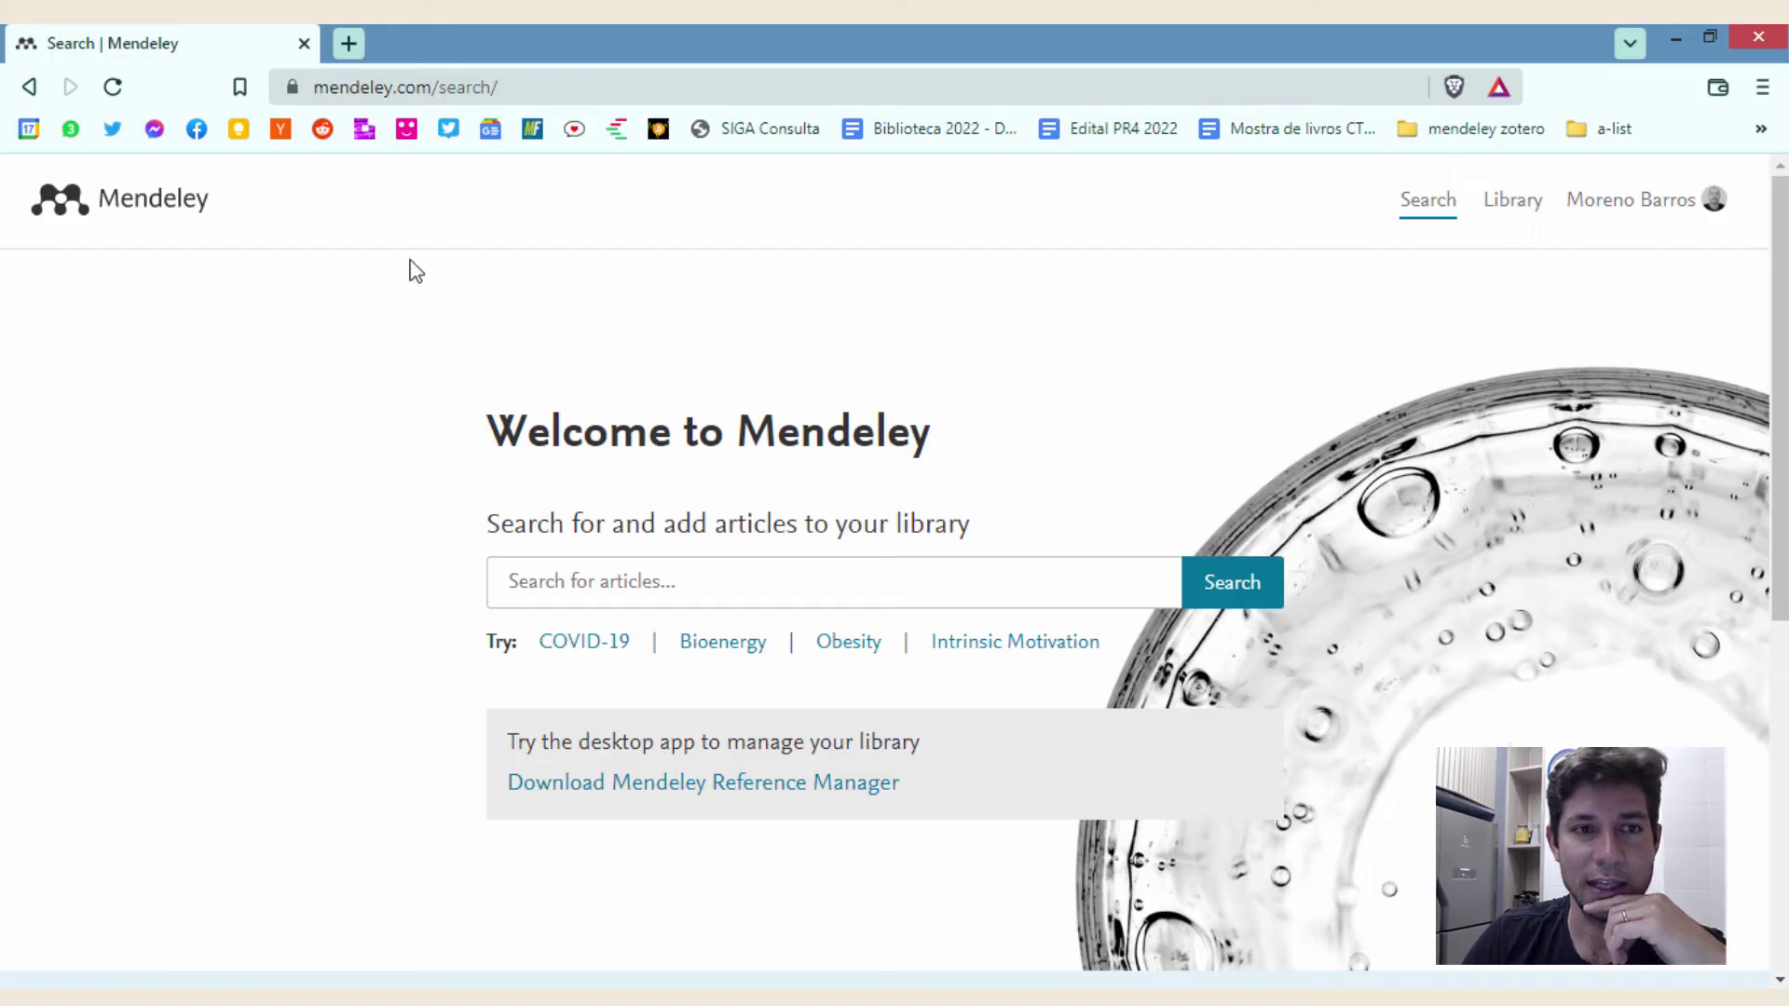
{"action": "left_click", "coordinate": [353, 51]}
{"action": "type", "text": "i"}
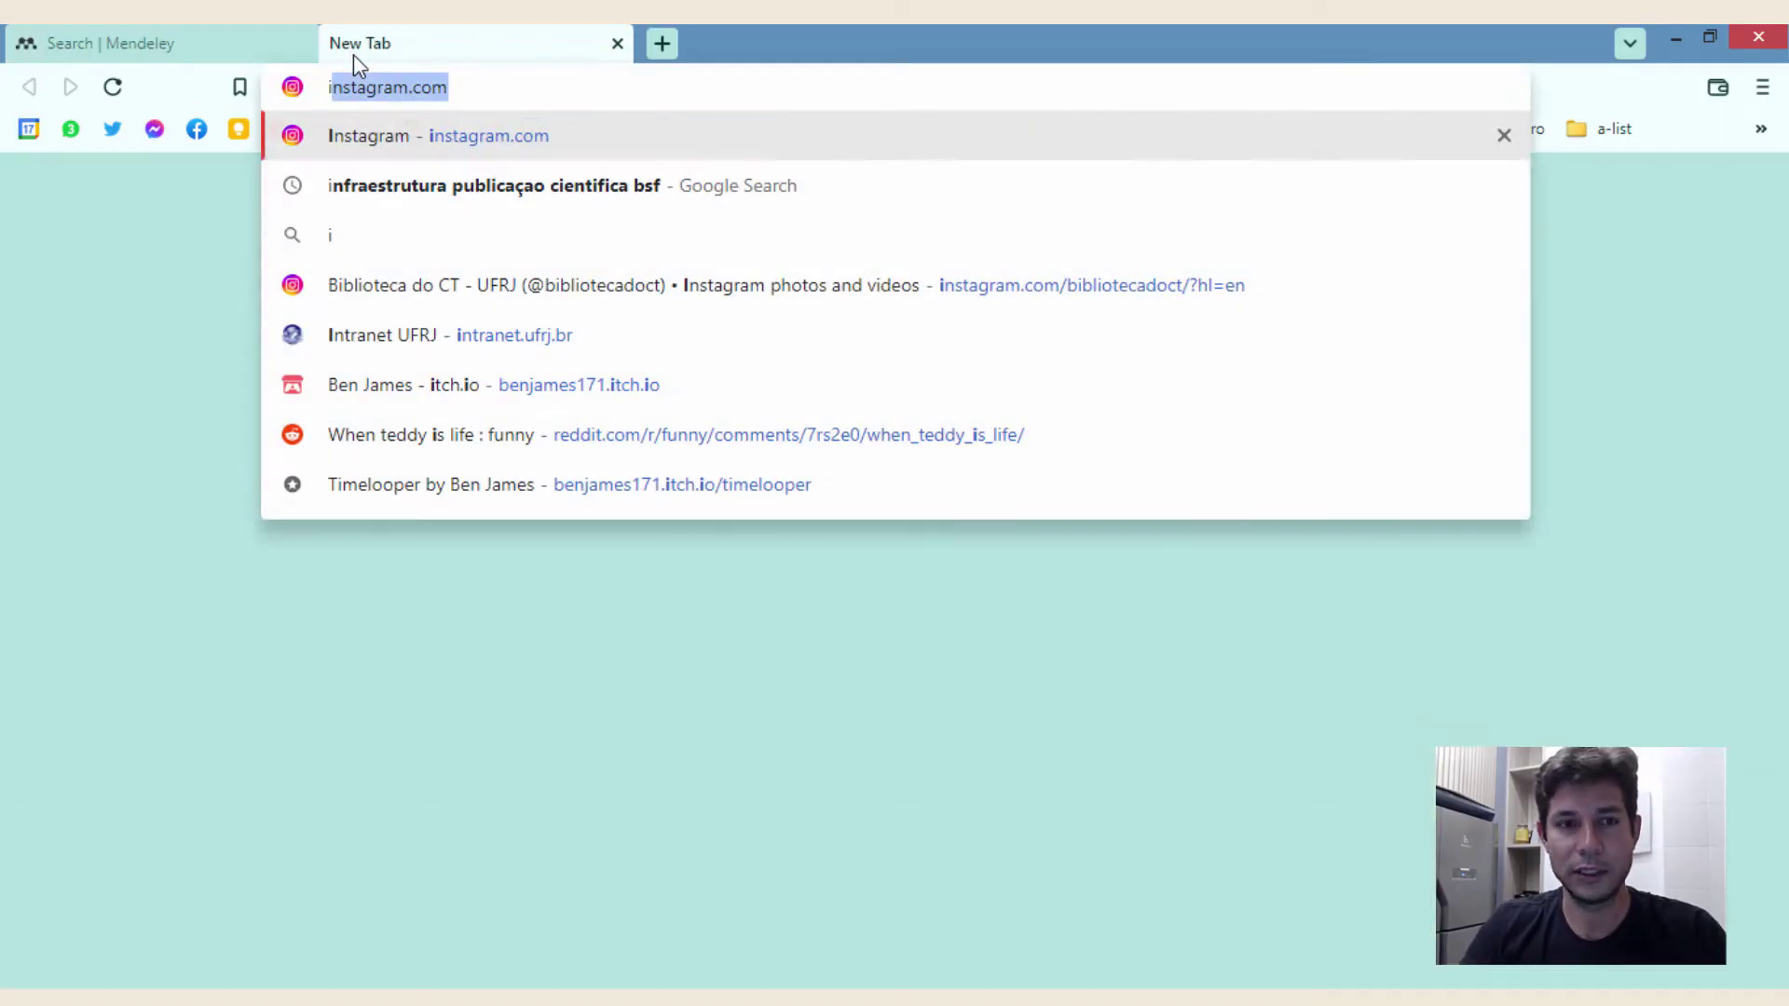
{"action": "type", "text": "nt"}
{"action": "key", "text": "Return"}
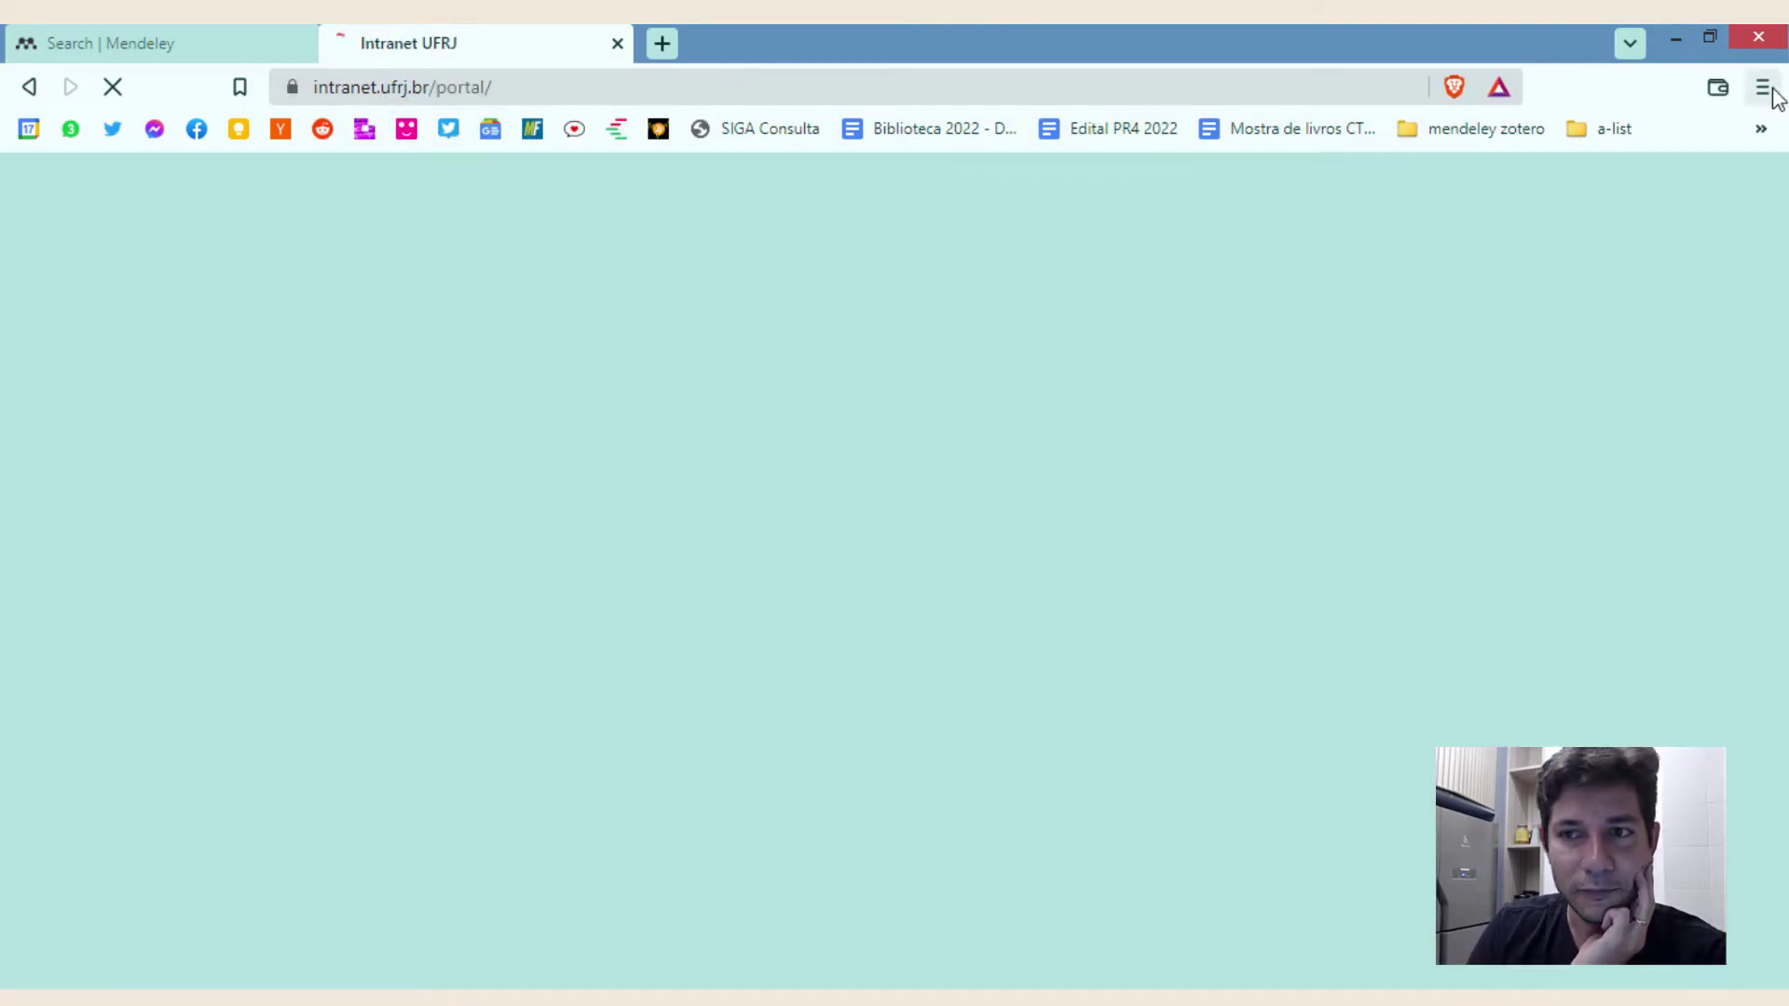
- Hide the browser's bookmarks bar
{"action": "left_click", "coordinate": [1762, 87]}
{"action": "mouse_move", "coordinate": [1578, 326]}
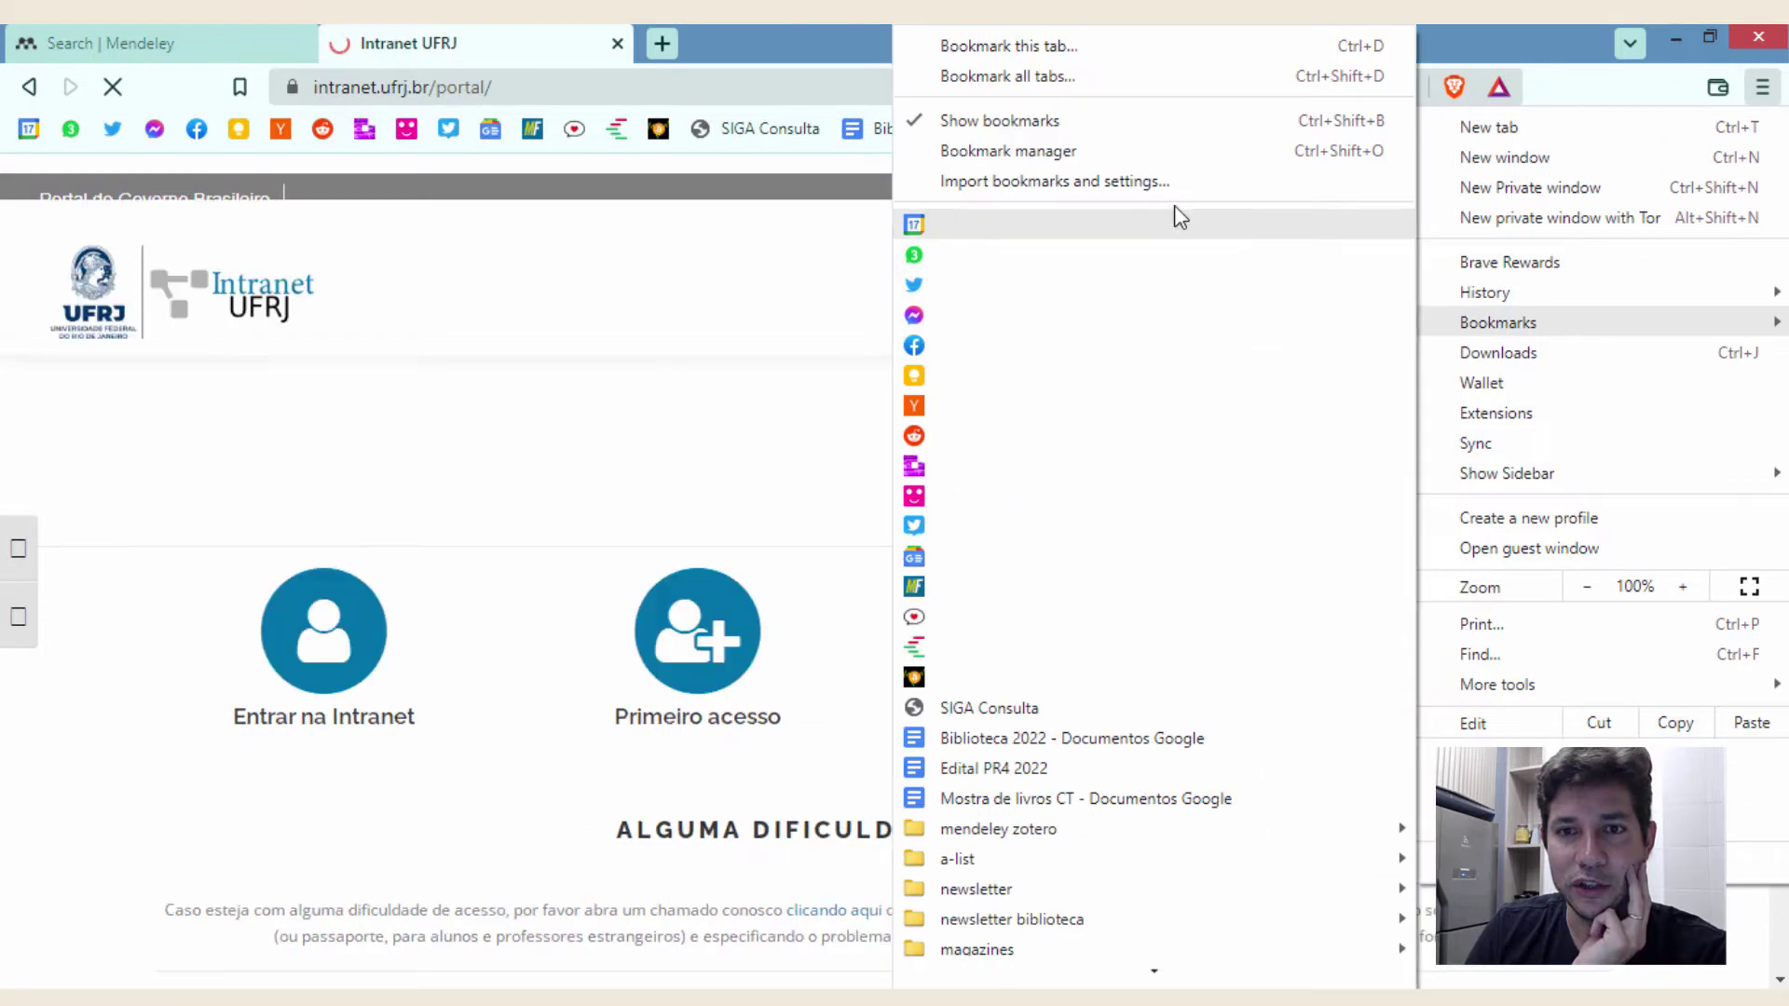
{"action": "left_click", "coordinate": [1062, 123]}
- Enter the UFRJ intranet by logging in with the saved username and password for this site
{"action": "left_click", "coordinate": [277, 592]}
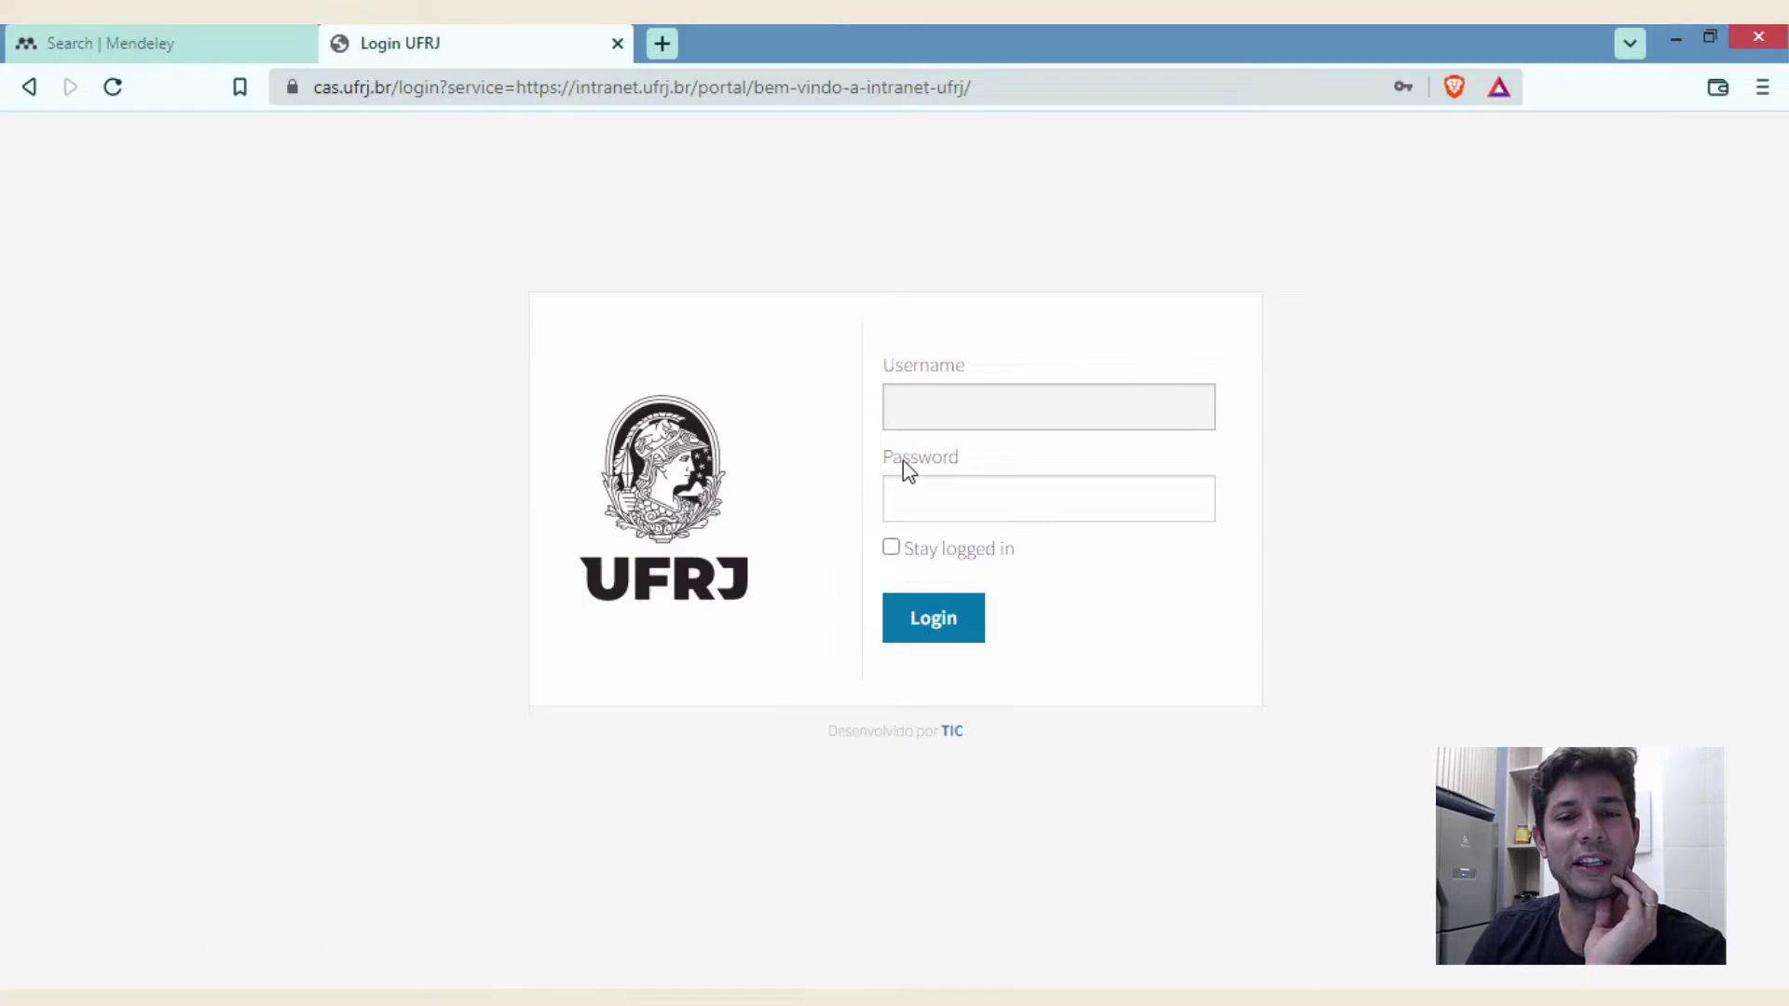
{"action": "left_click", "coordinate": [936, 415]}
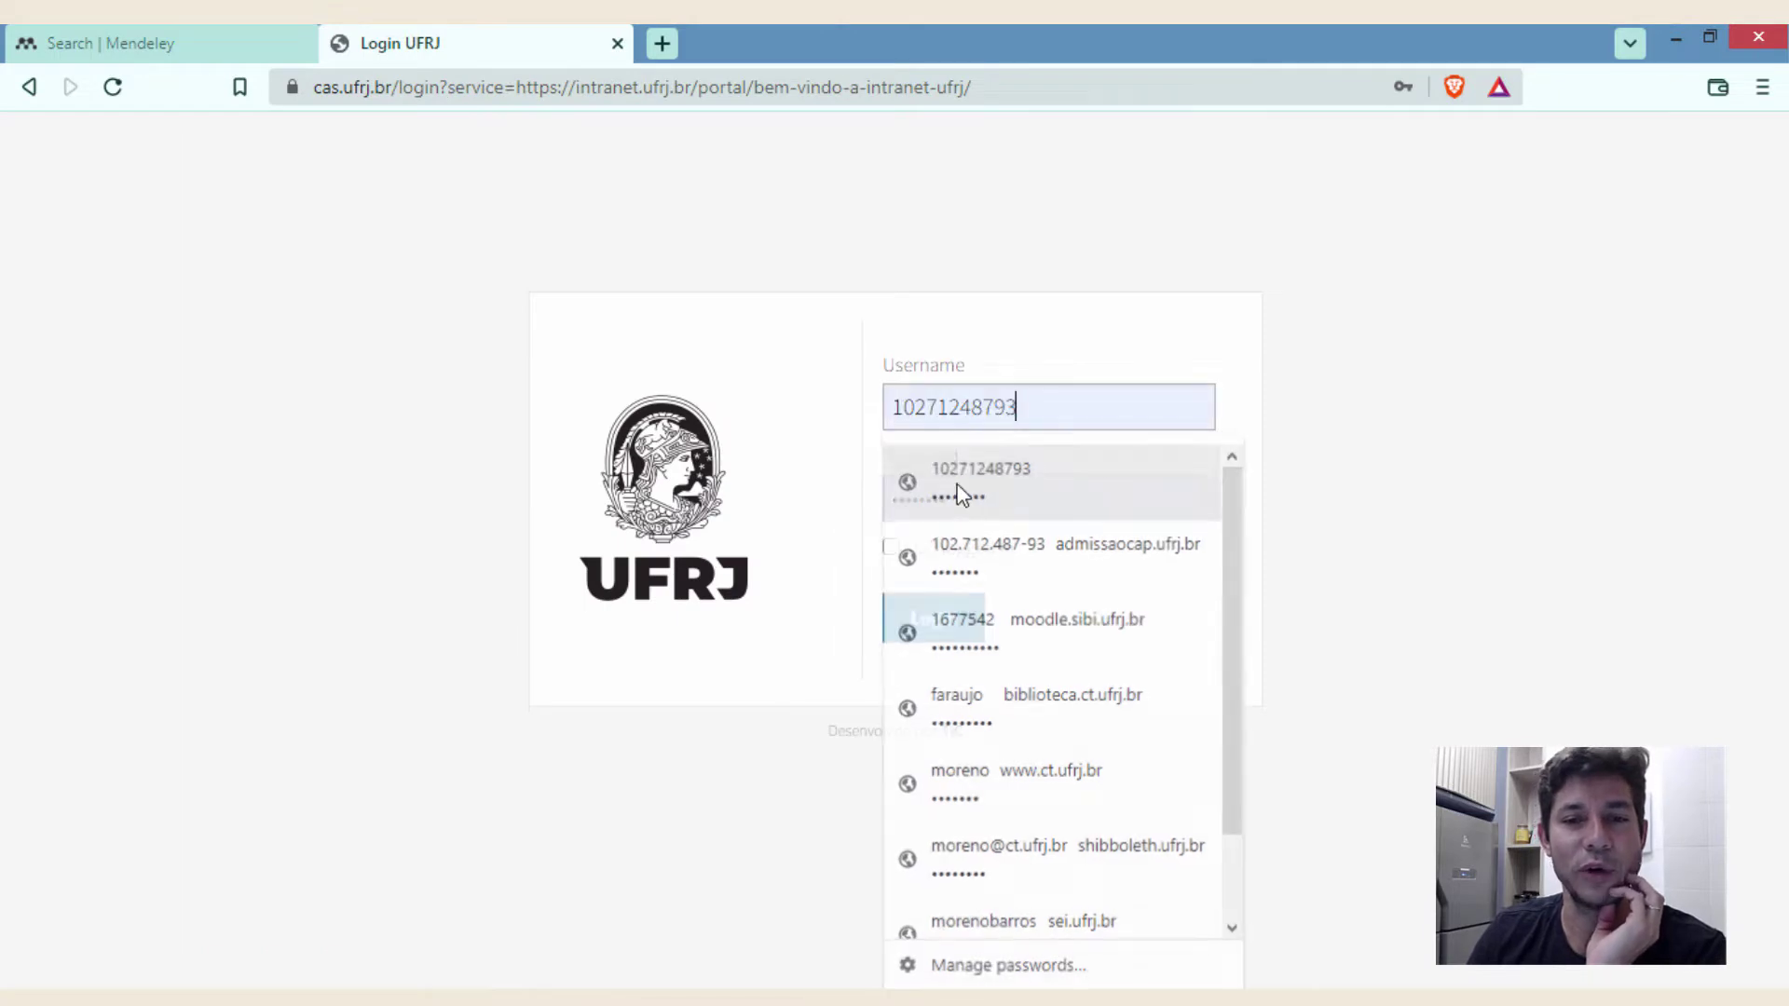
{"action": "left_click", "coordinate": [961, 483]}
{"action": "left_click", "coordinate": [935, 619]}
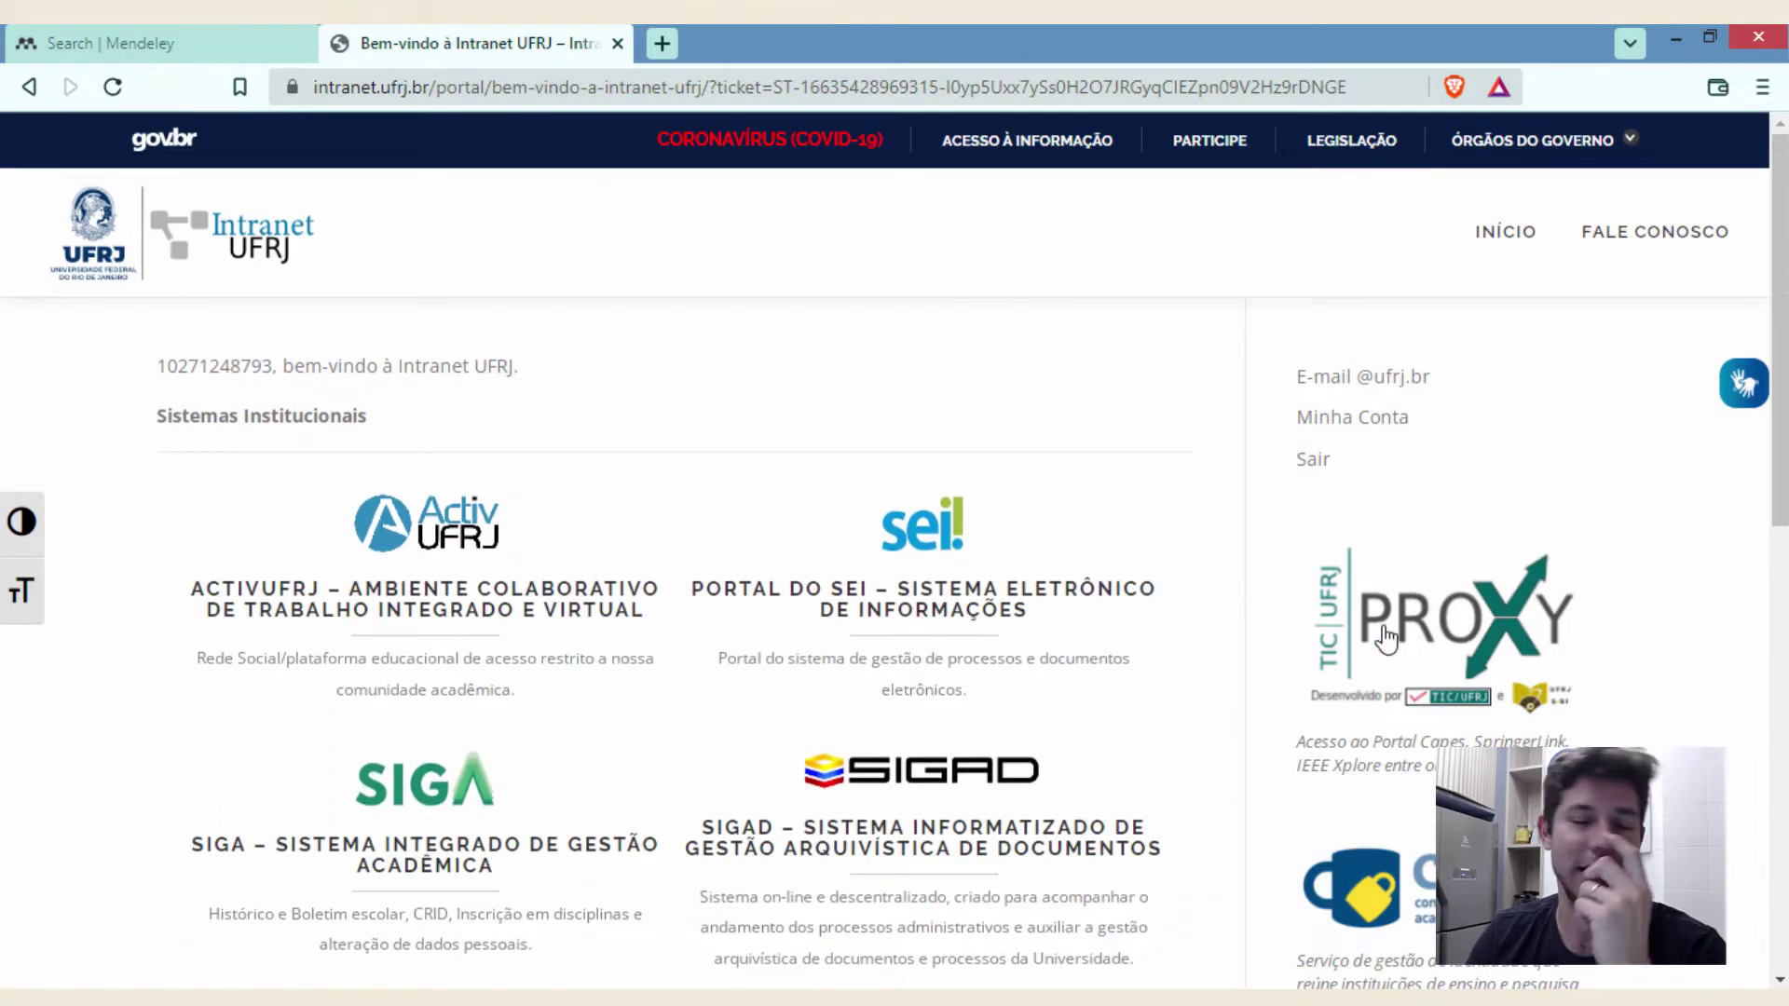
- Open the UFRJ Proxy service and go to the .periodicos. portal listed under Acesso CAFe
{"action": "left_click", "coordinate": [1471, 633]}
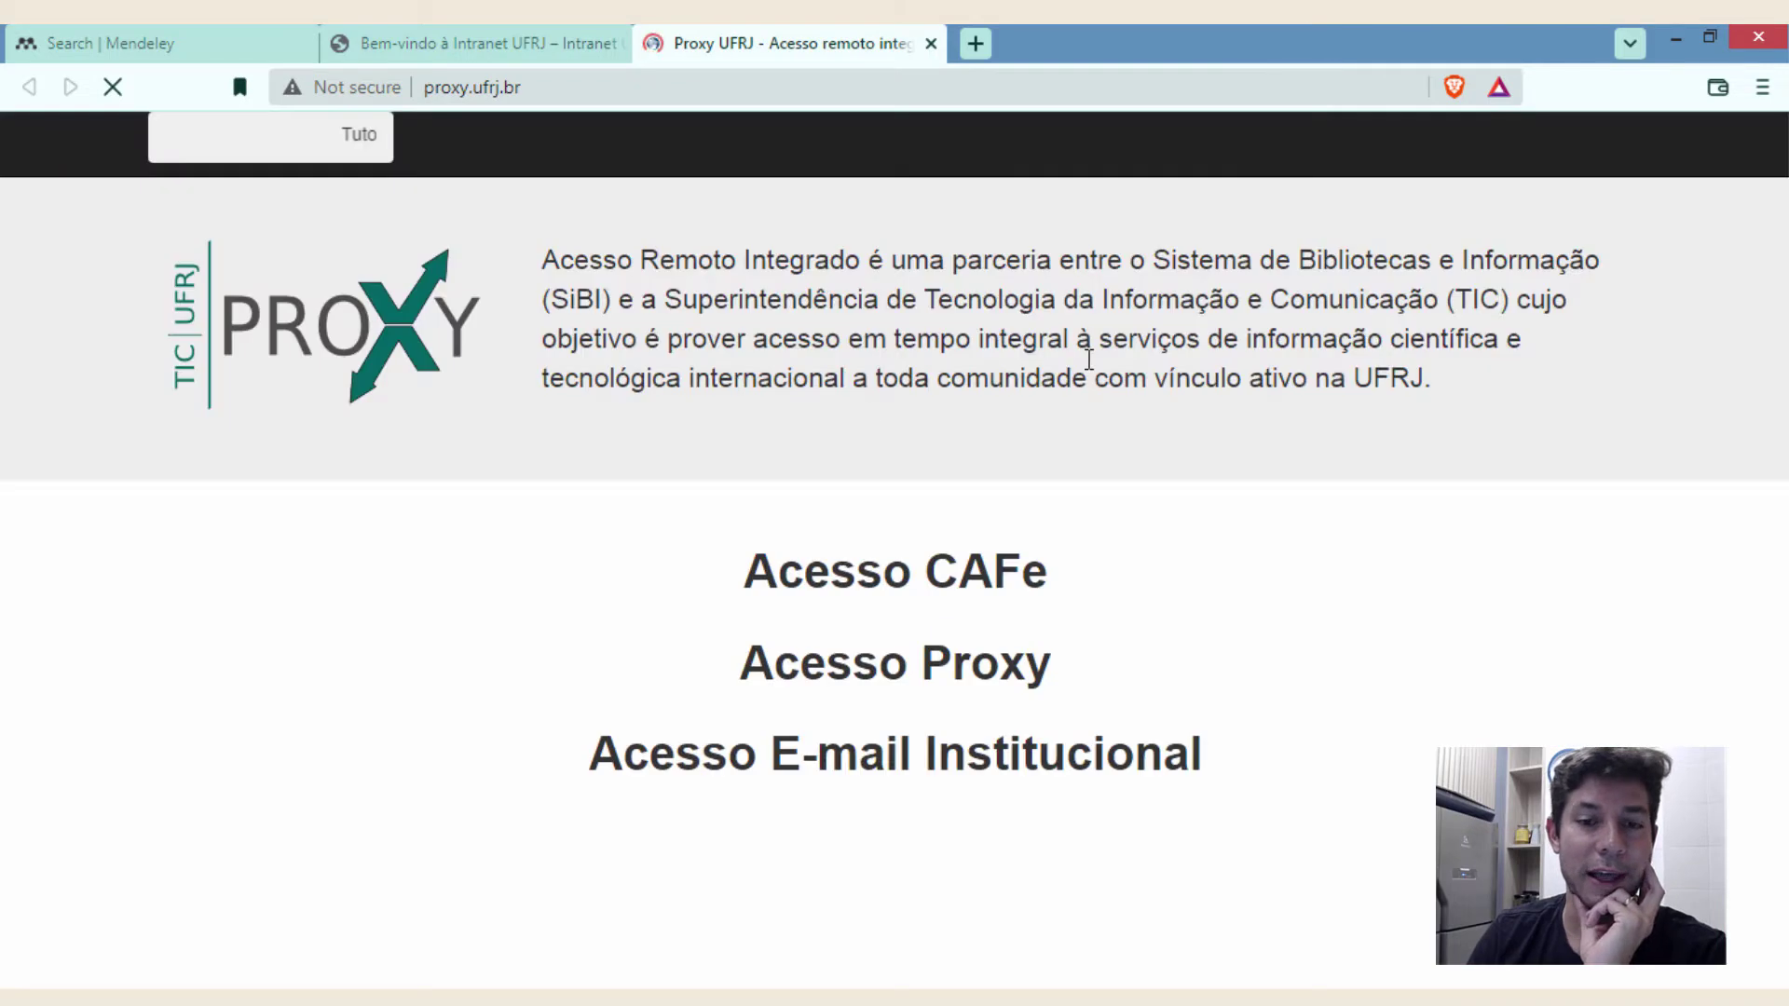
{"action": "scroll", "coordinate": [1212, 522], "scroll_direction": "down", "scroll_amount": 3}
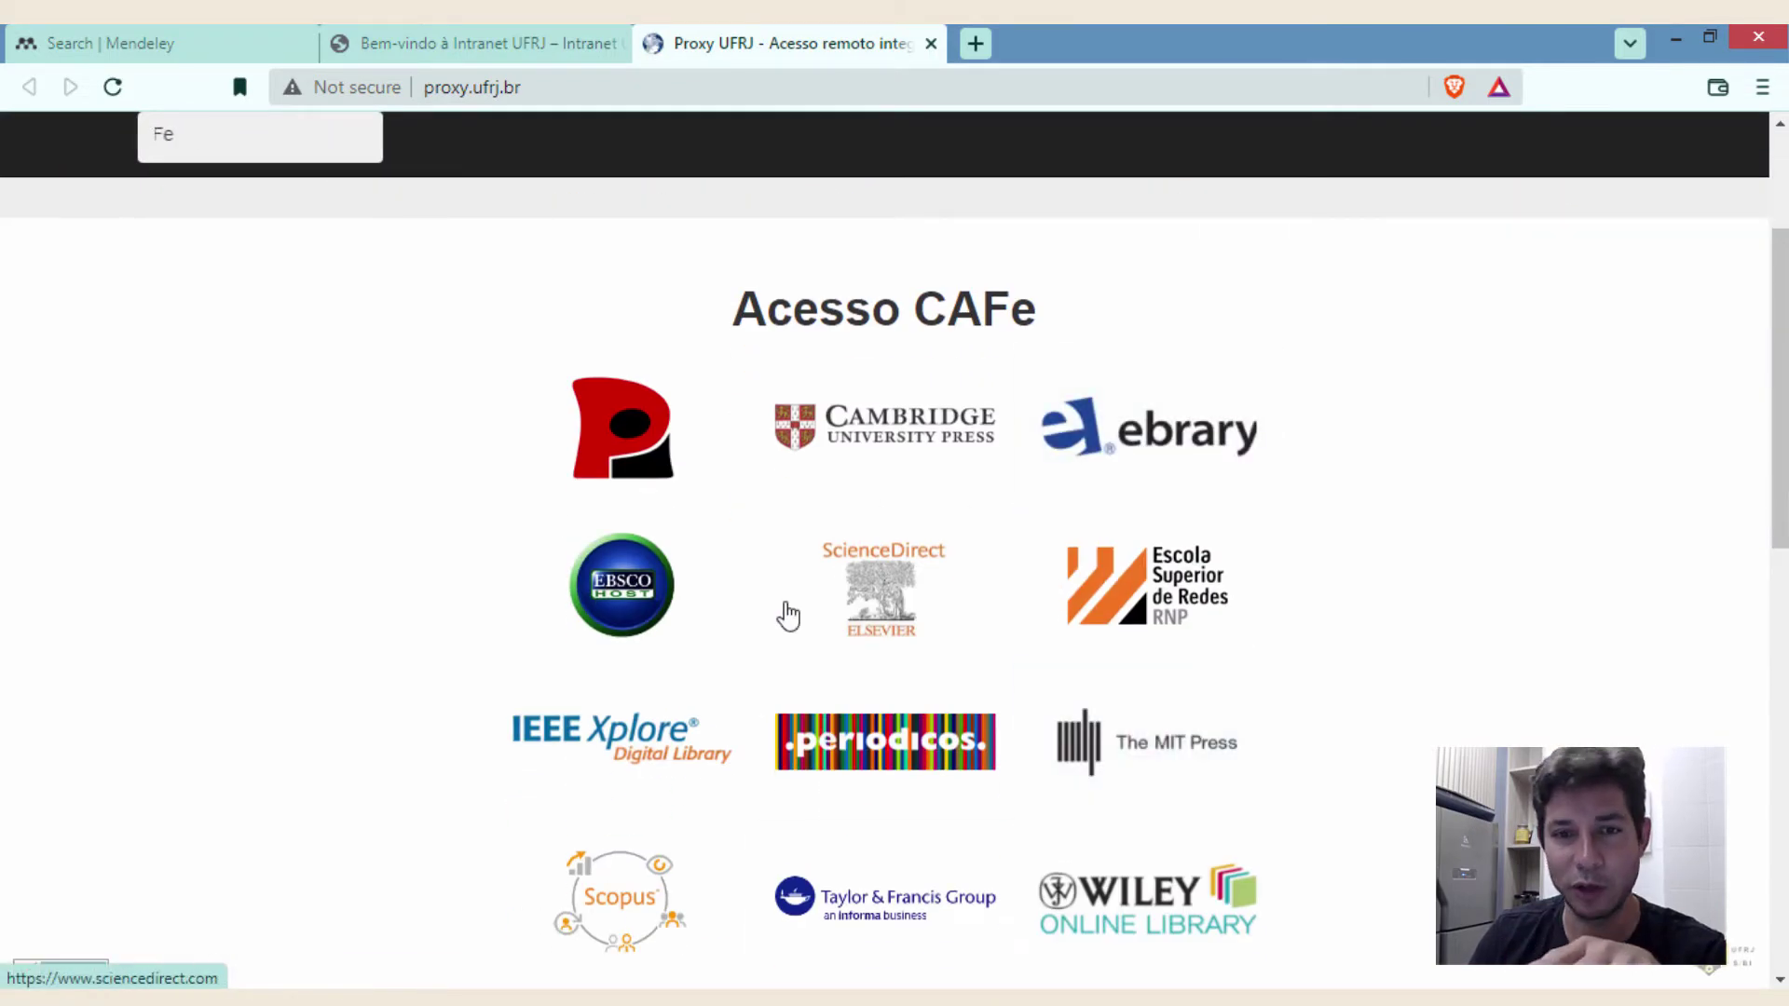
{"action": "scroll", "coordinate": [969, 493], "scroll_direction": "down", "scroll_amount": 1}
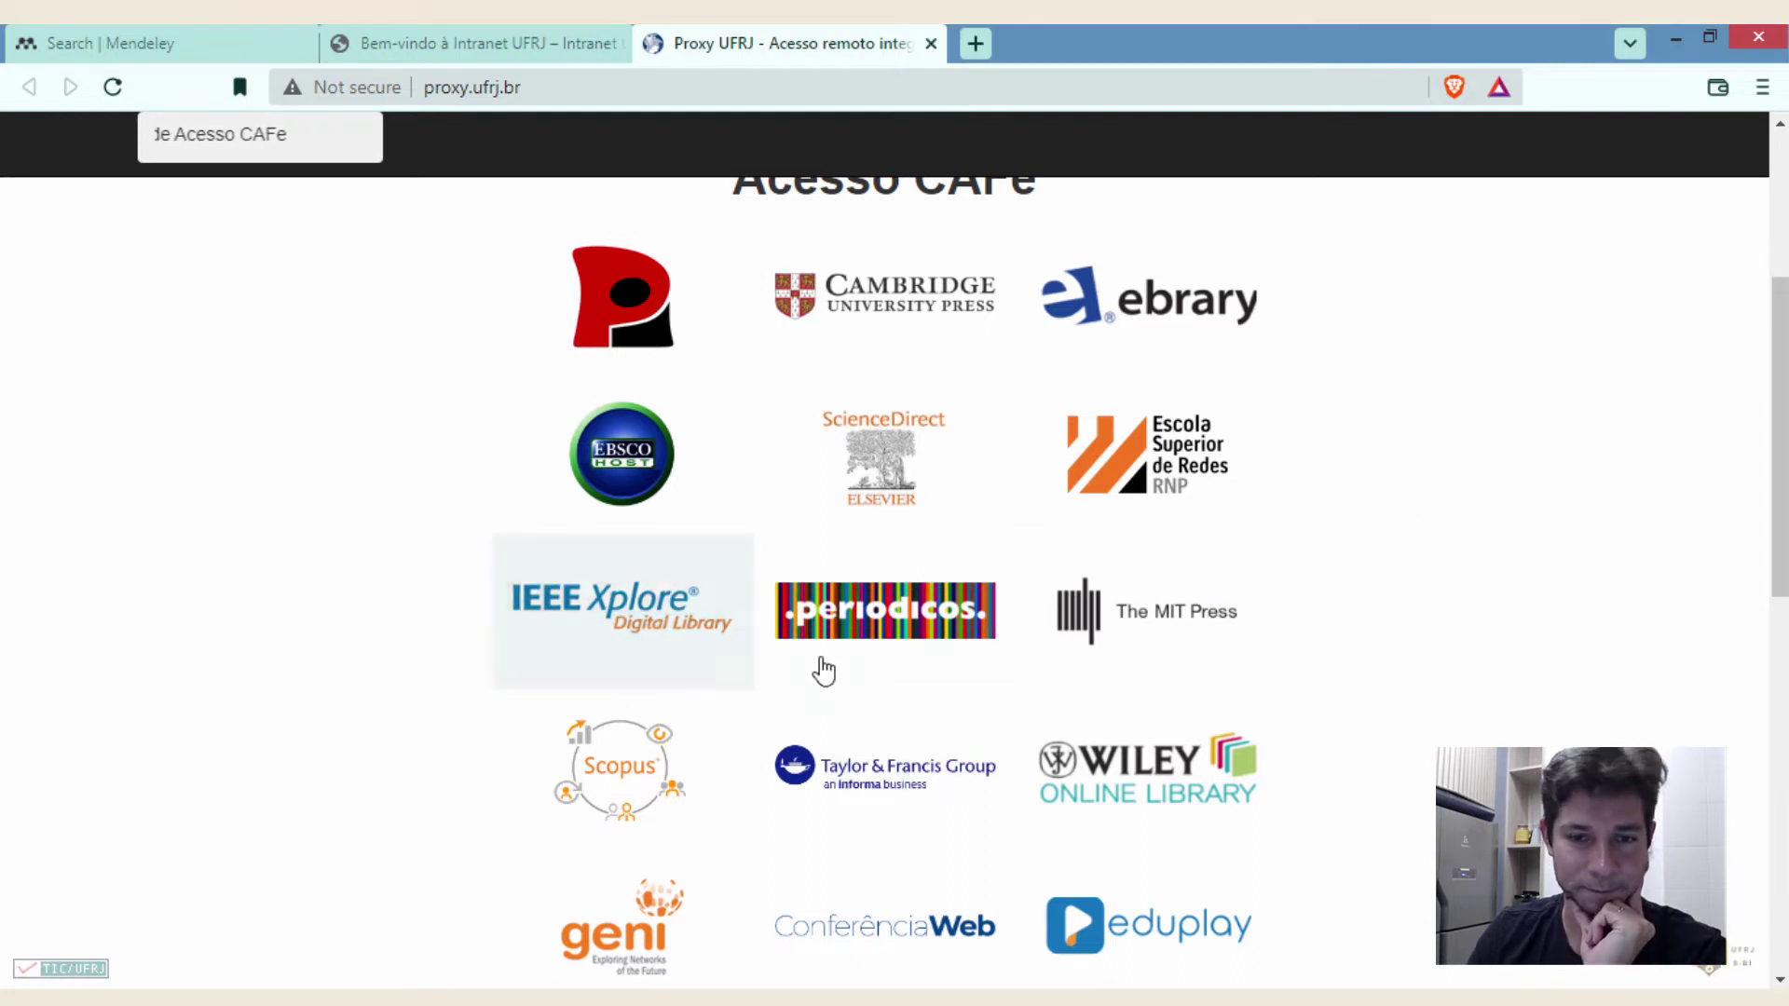
{"action": "left_click", "coordinate": [899, 611]}
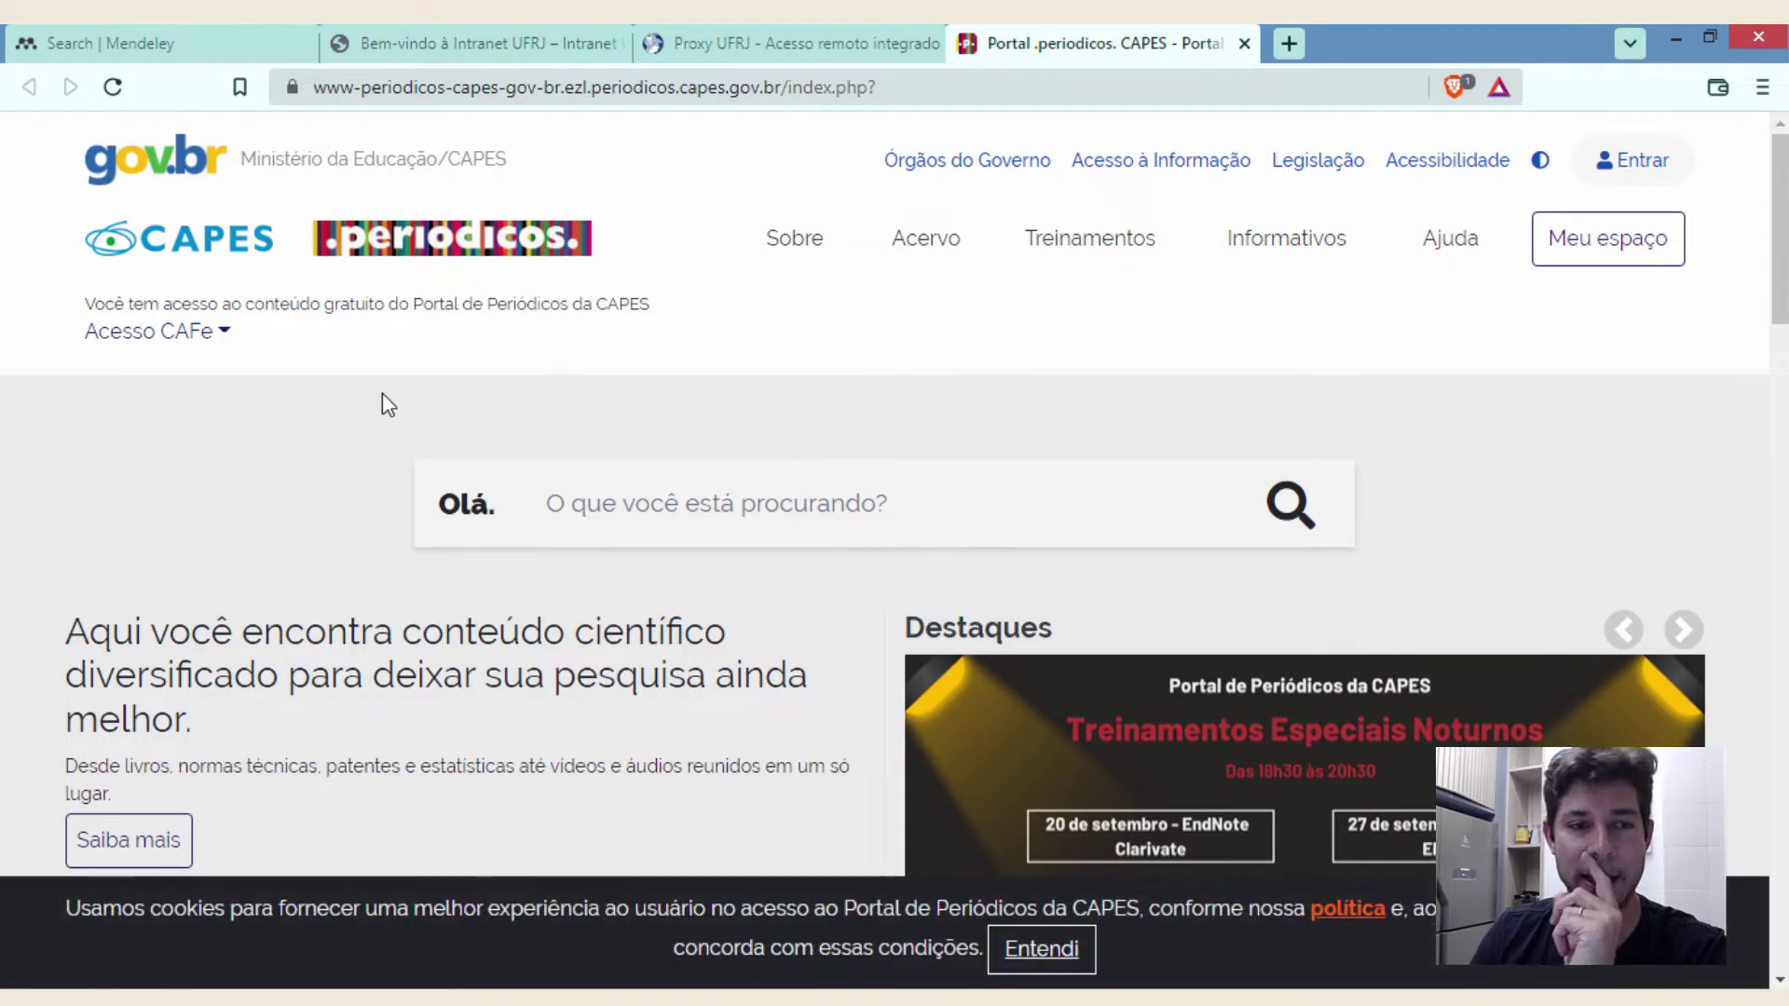
- Request CAFe access on the CAPES portal with UFRJ - Universidade Federal do Rio de Janeiro as the institution
{"action": "left_click", "coordinate": [191, 337]}
{"action": "left_click", "coordinate": [283, 717]}
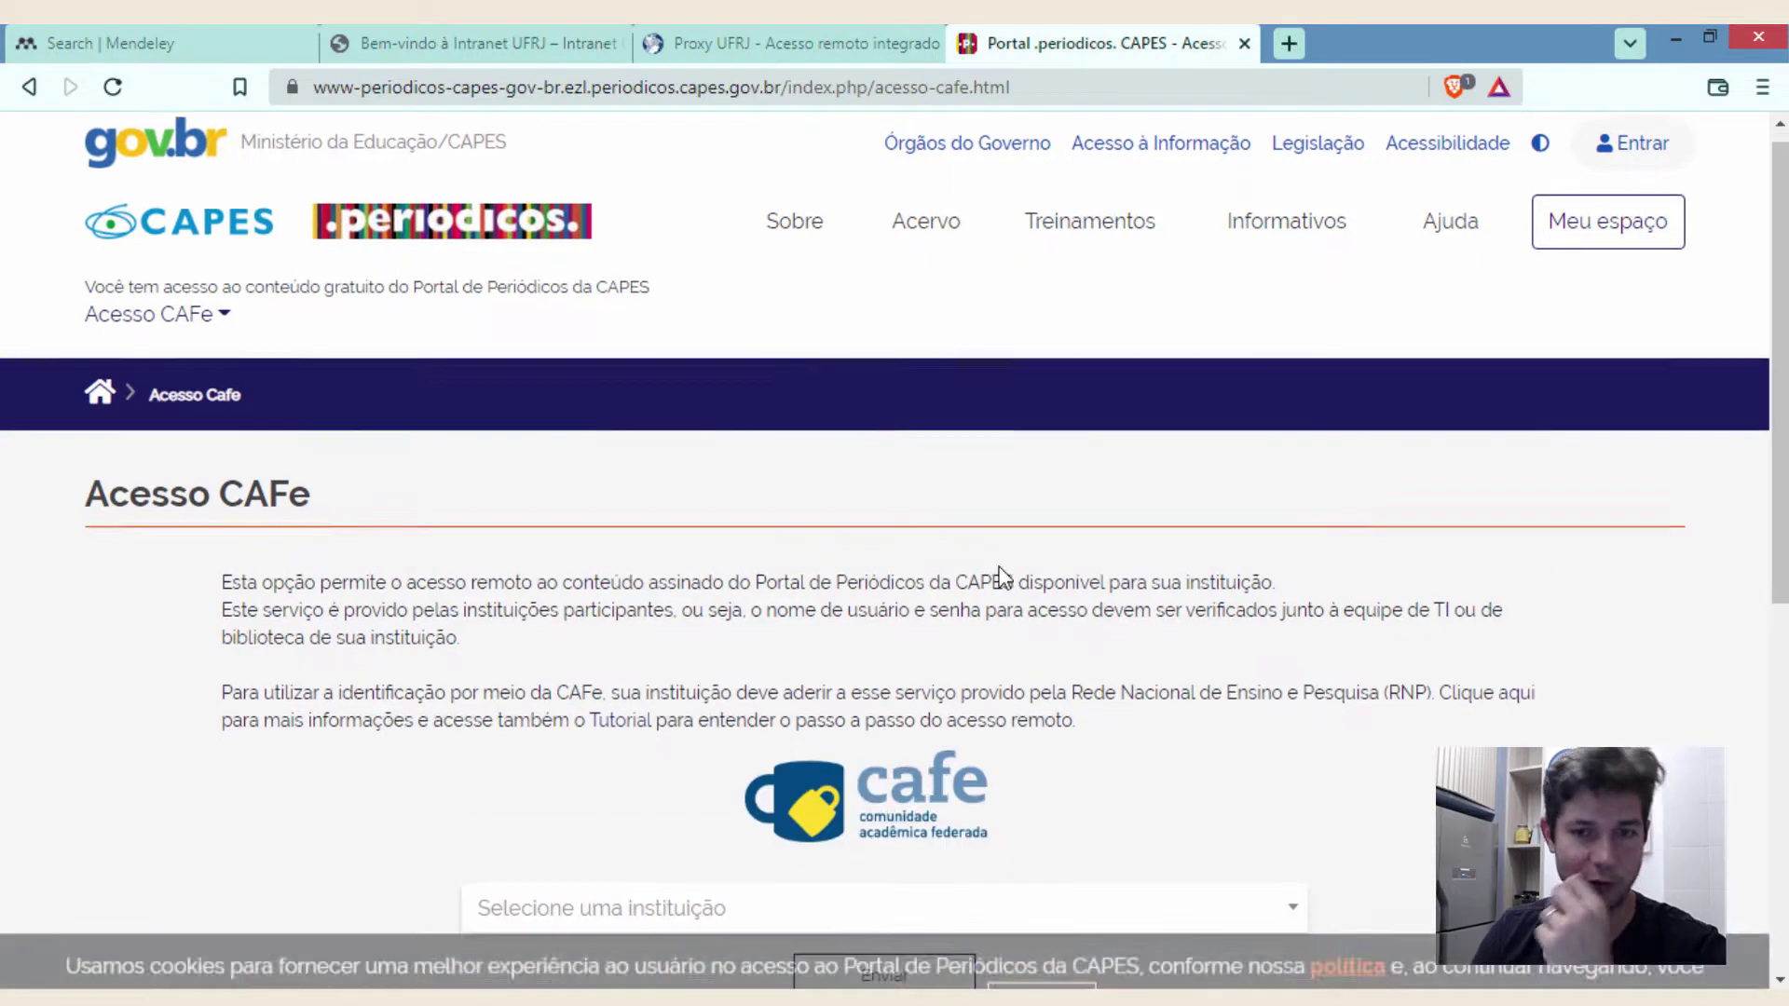
{"action": "scroll", "coordinate": [996, 615], "scroll_direction": "down", "scroll_amount": 3}
{"action": "left_click", "coordinate": [743, 662]}
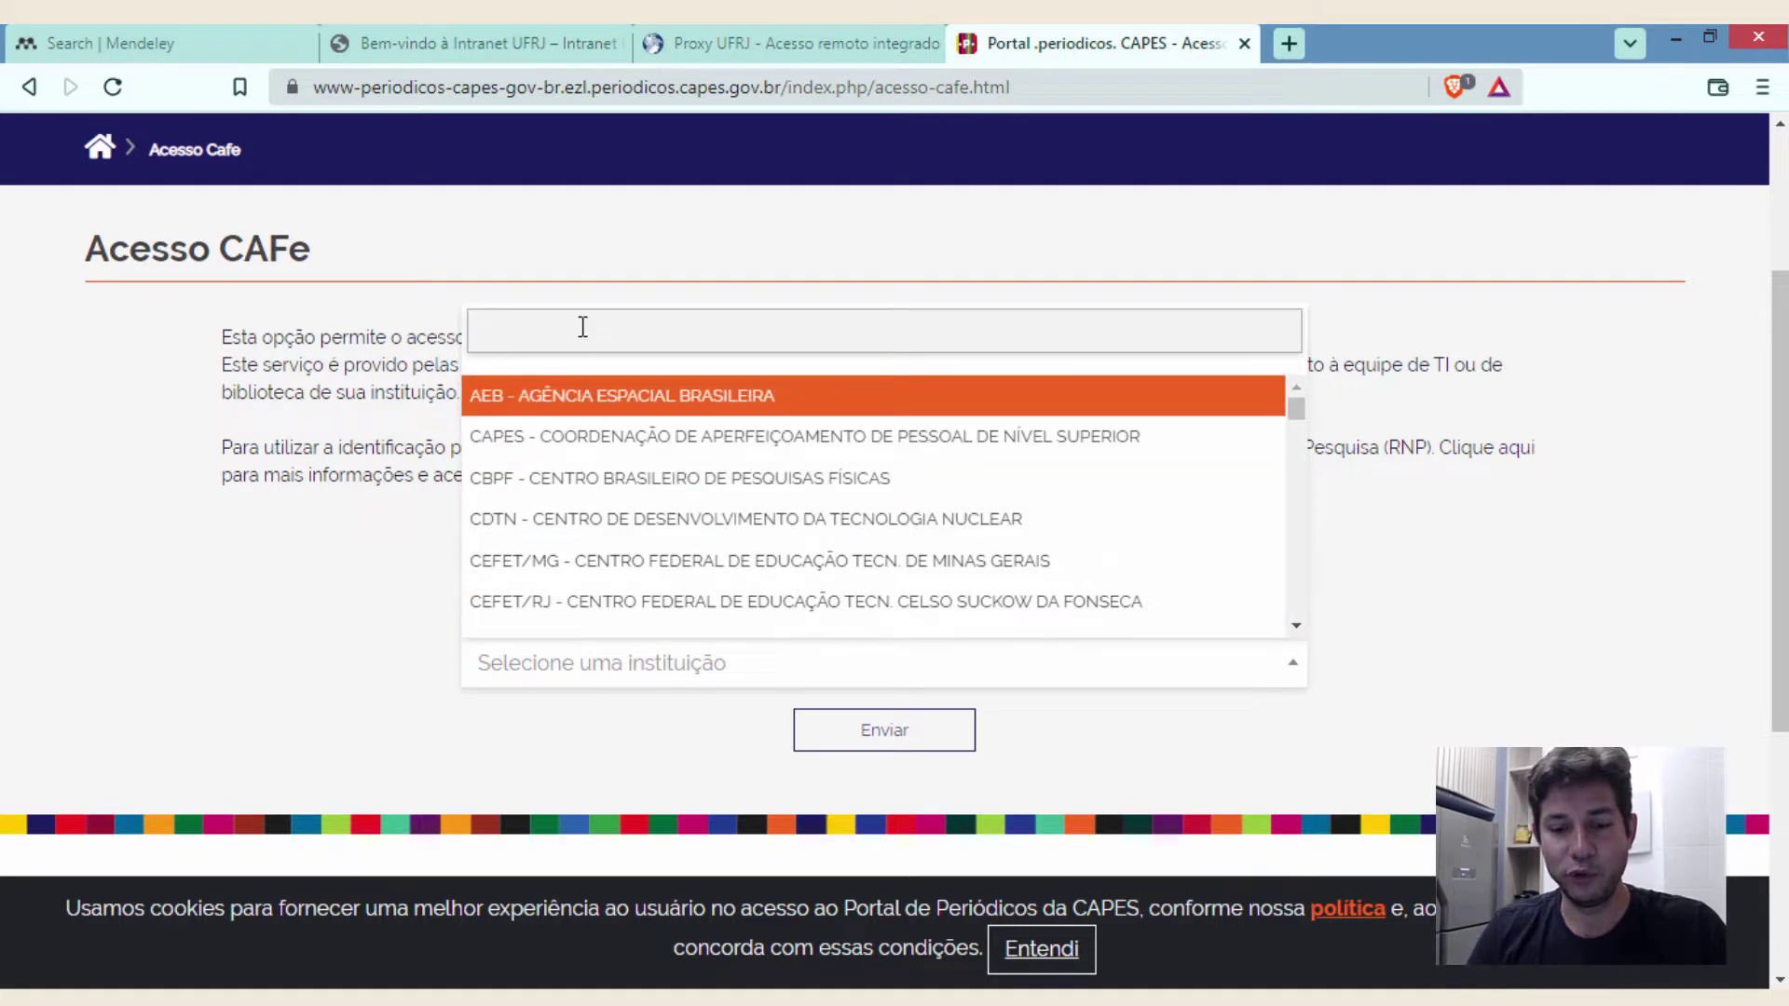
{"action": "type", "text": "ufrj"}
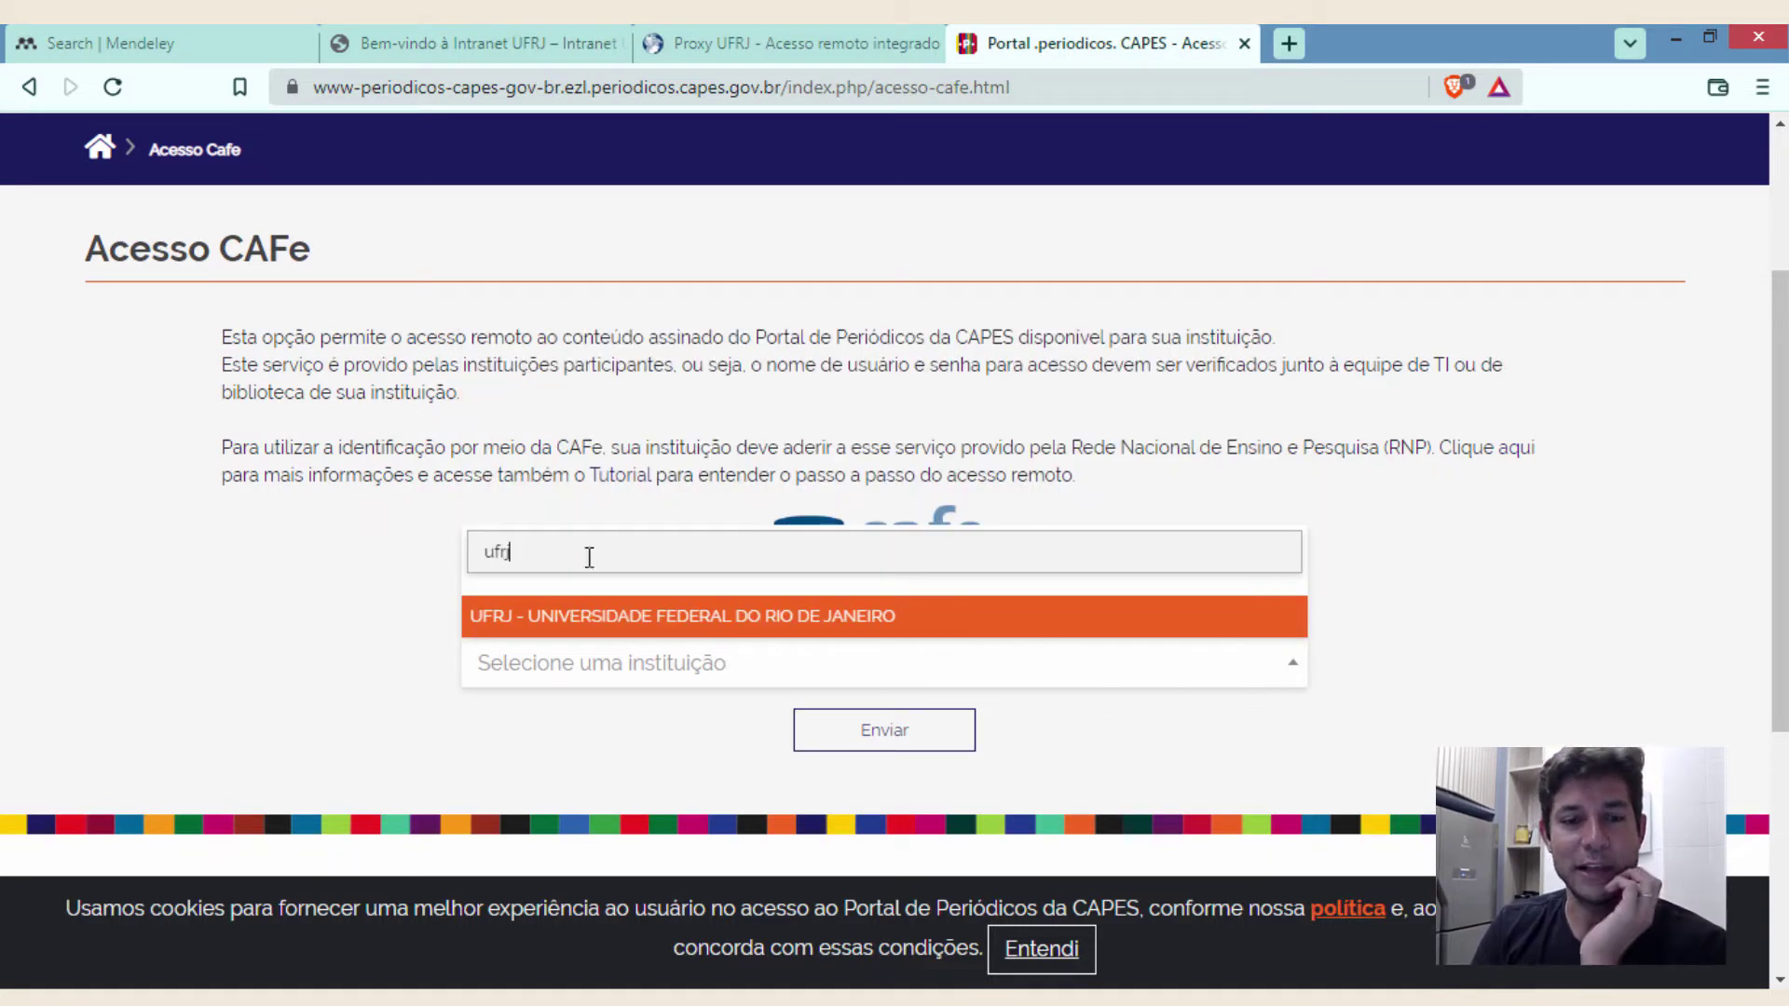
{"action": "left_click", "coordinate": [617, 619]}
{"action": "left_click", "coordinate": [857, 741]}
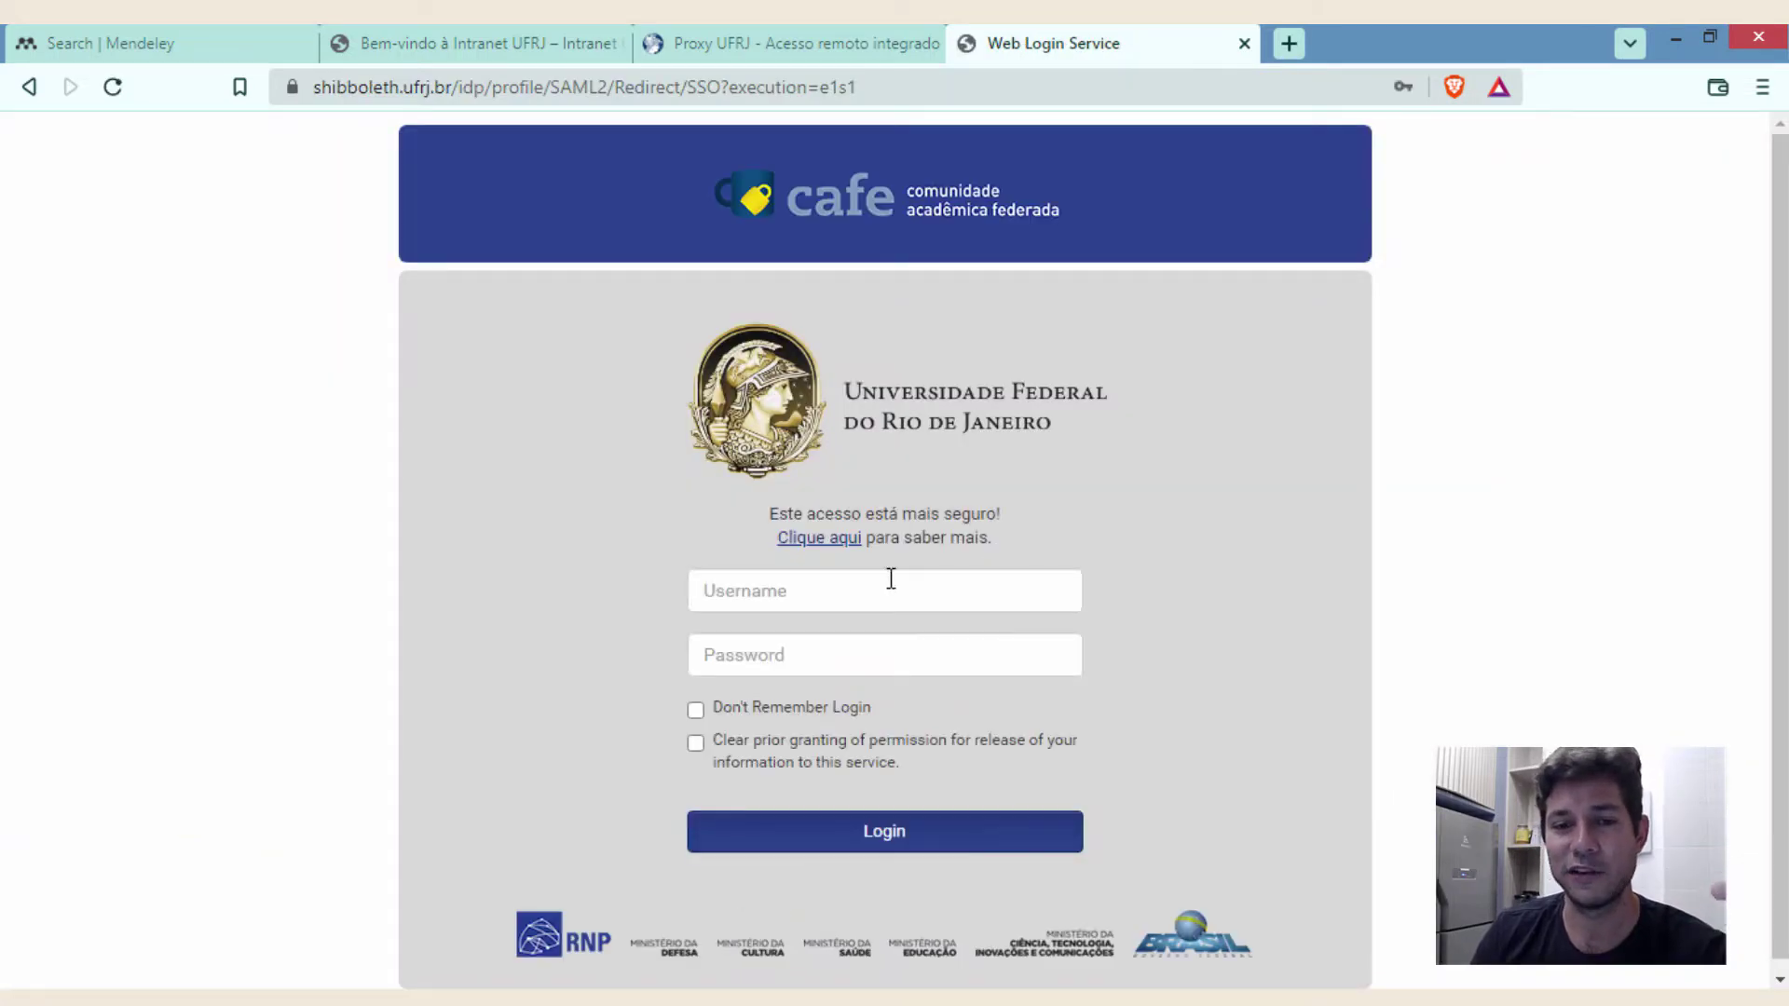
- Log in to the UFRJ CAFe page with the saved institutional username and password
{"action": "left_click", "coordinate": [887, 585]}
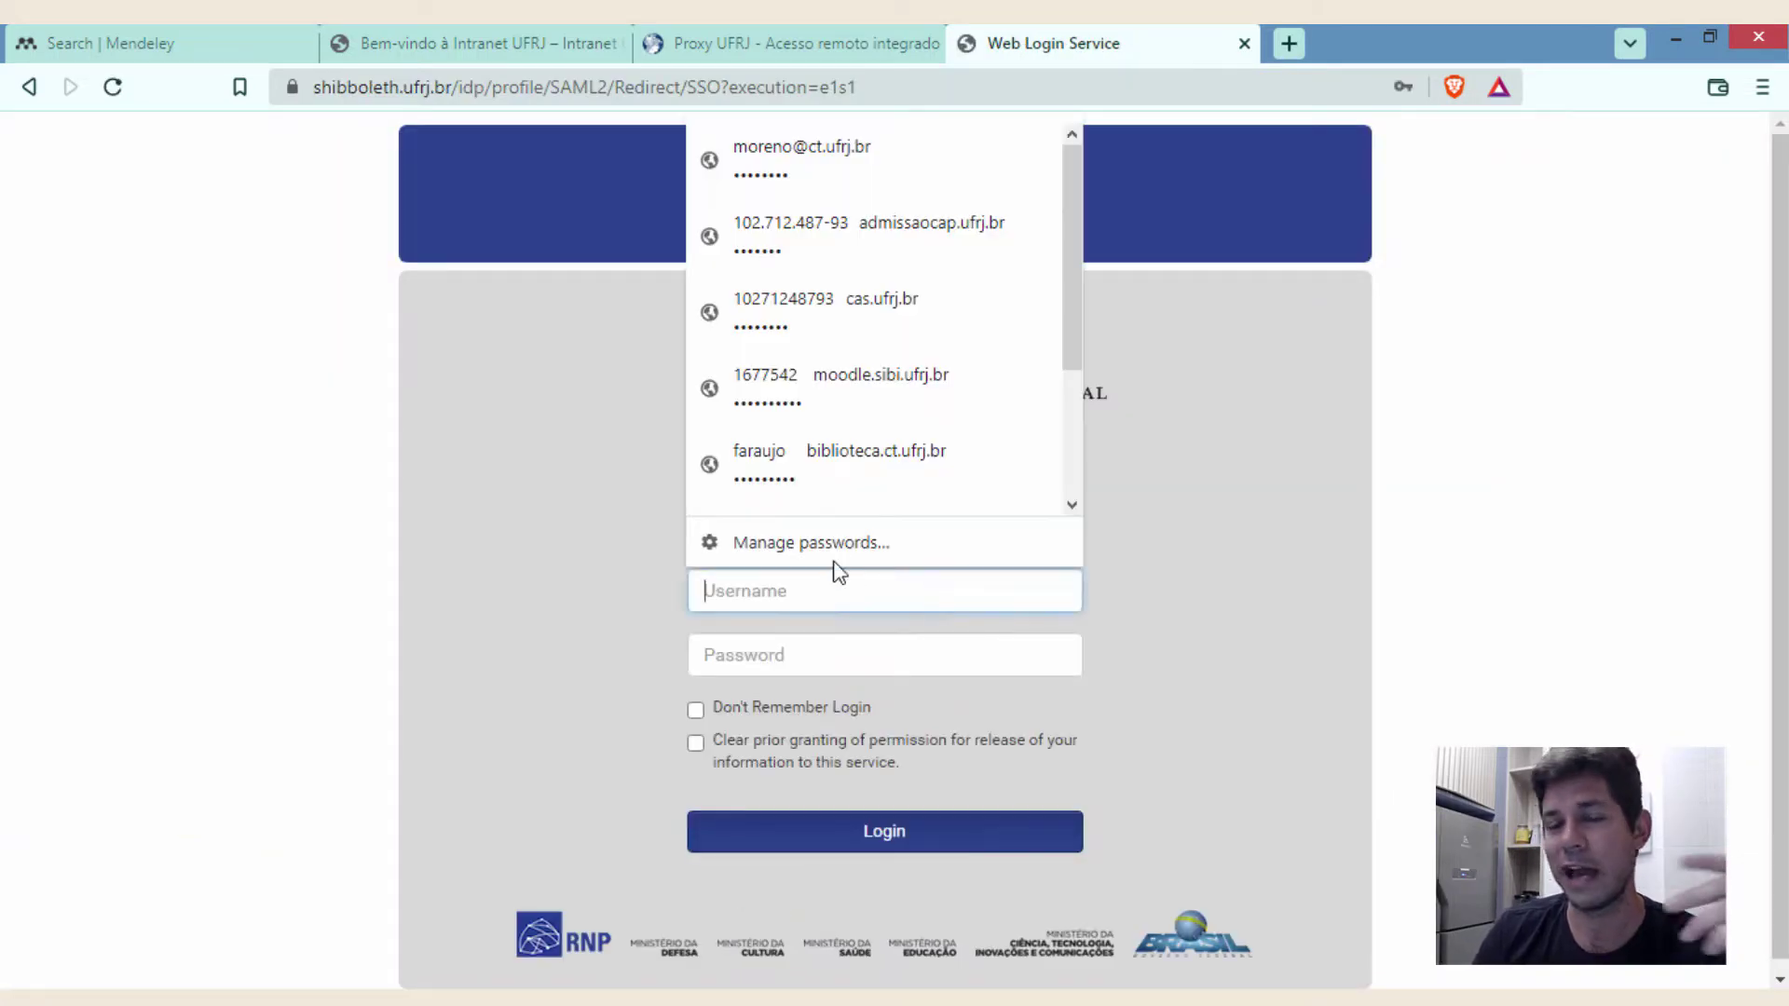
{"action": "left_click", "coordinate": [823, 178]}
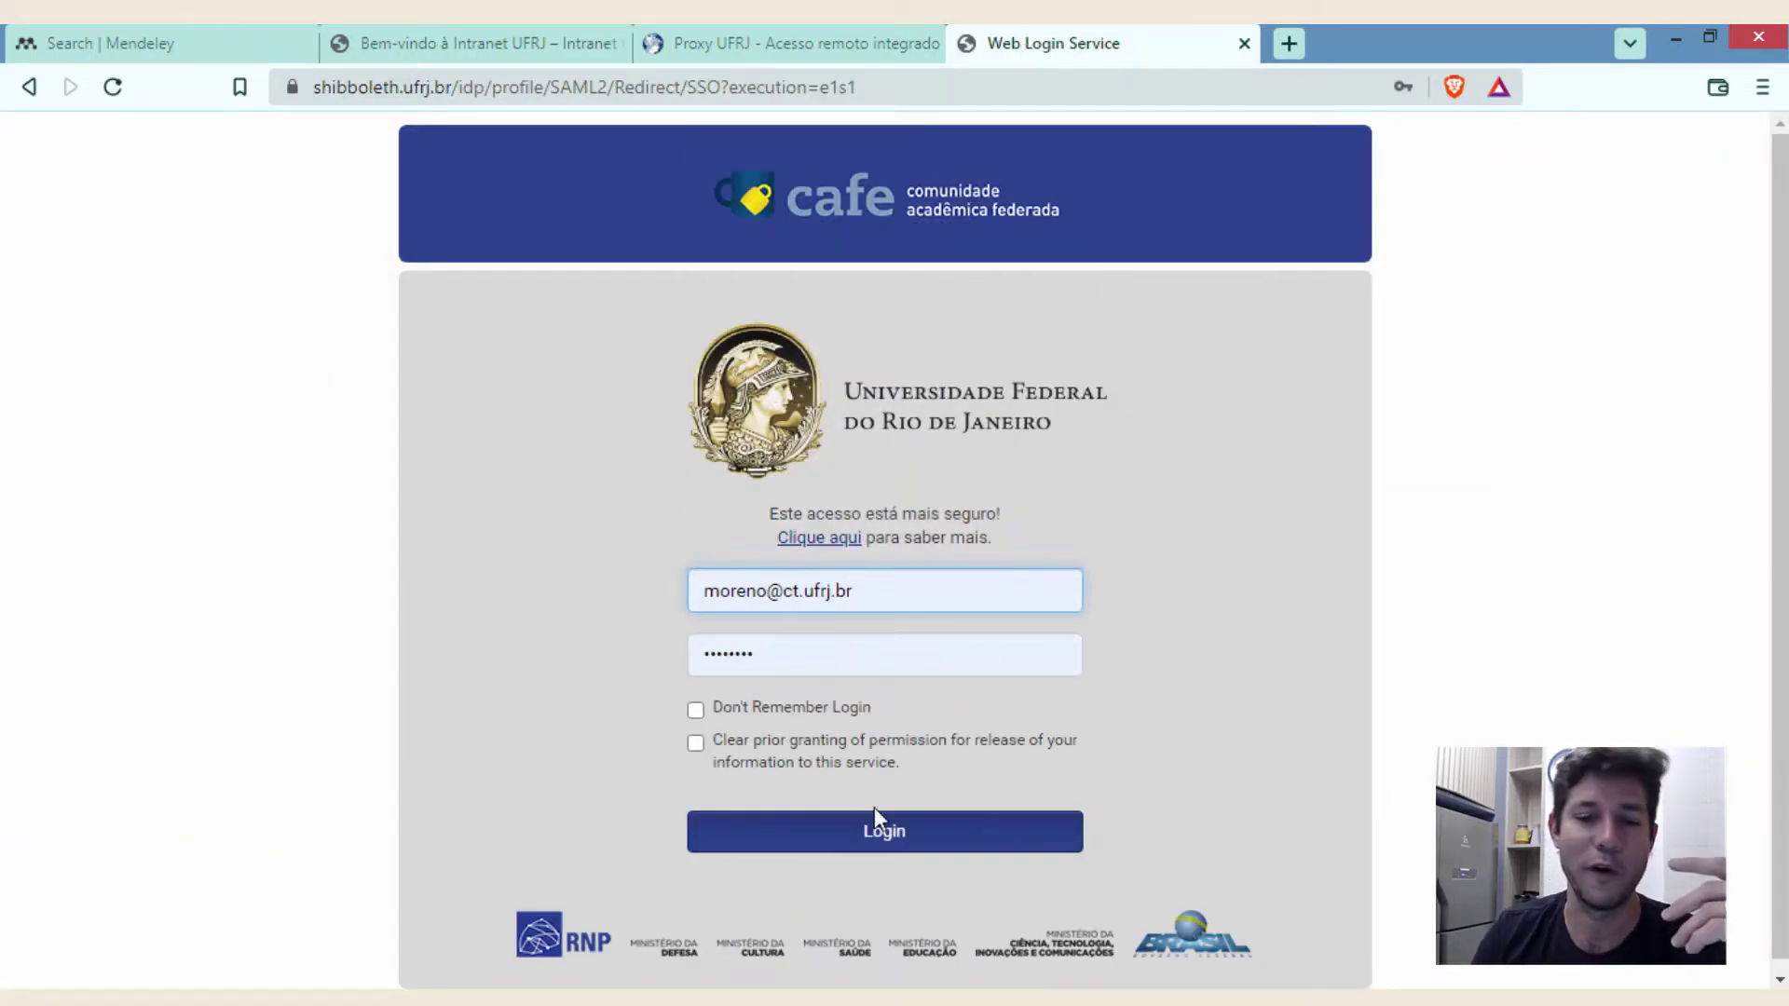
{"action": "left_click", "coordinate": [885, 834]}
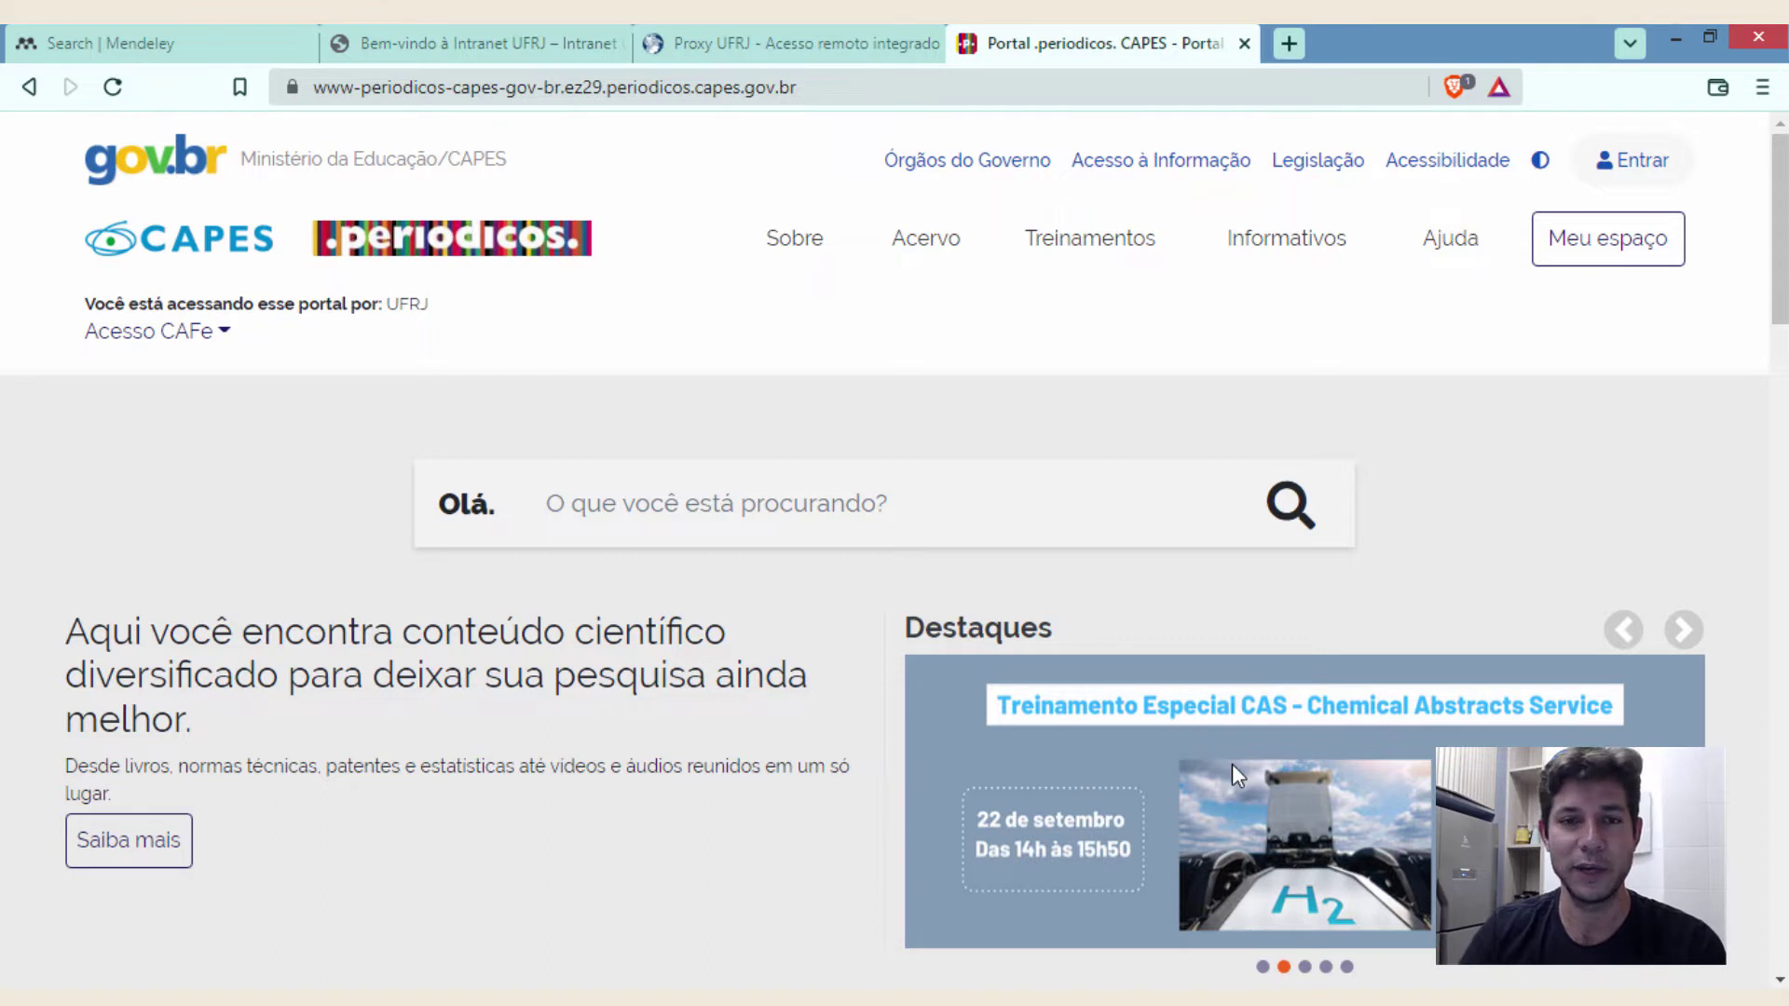
- Search the portal's list of databases by title for "web of science" and open Web of Science - Coleção Principal (Clarivate Analytics)
{"action": "mouse_move", "coordinate": [969, 268]}
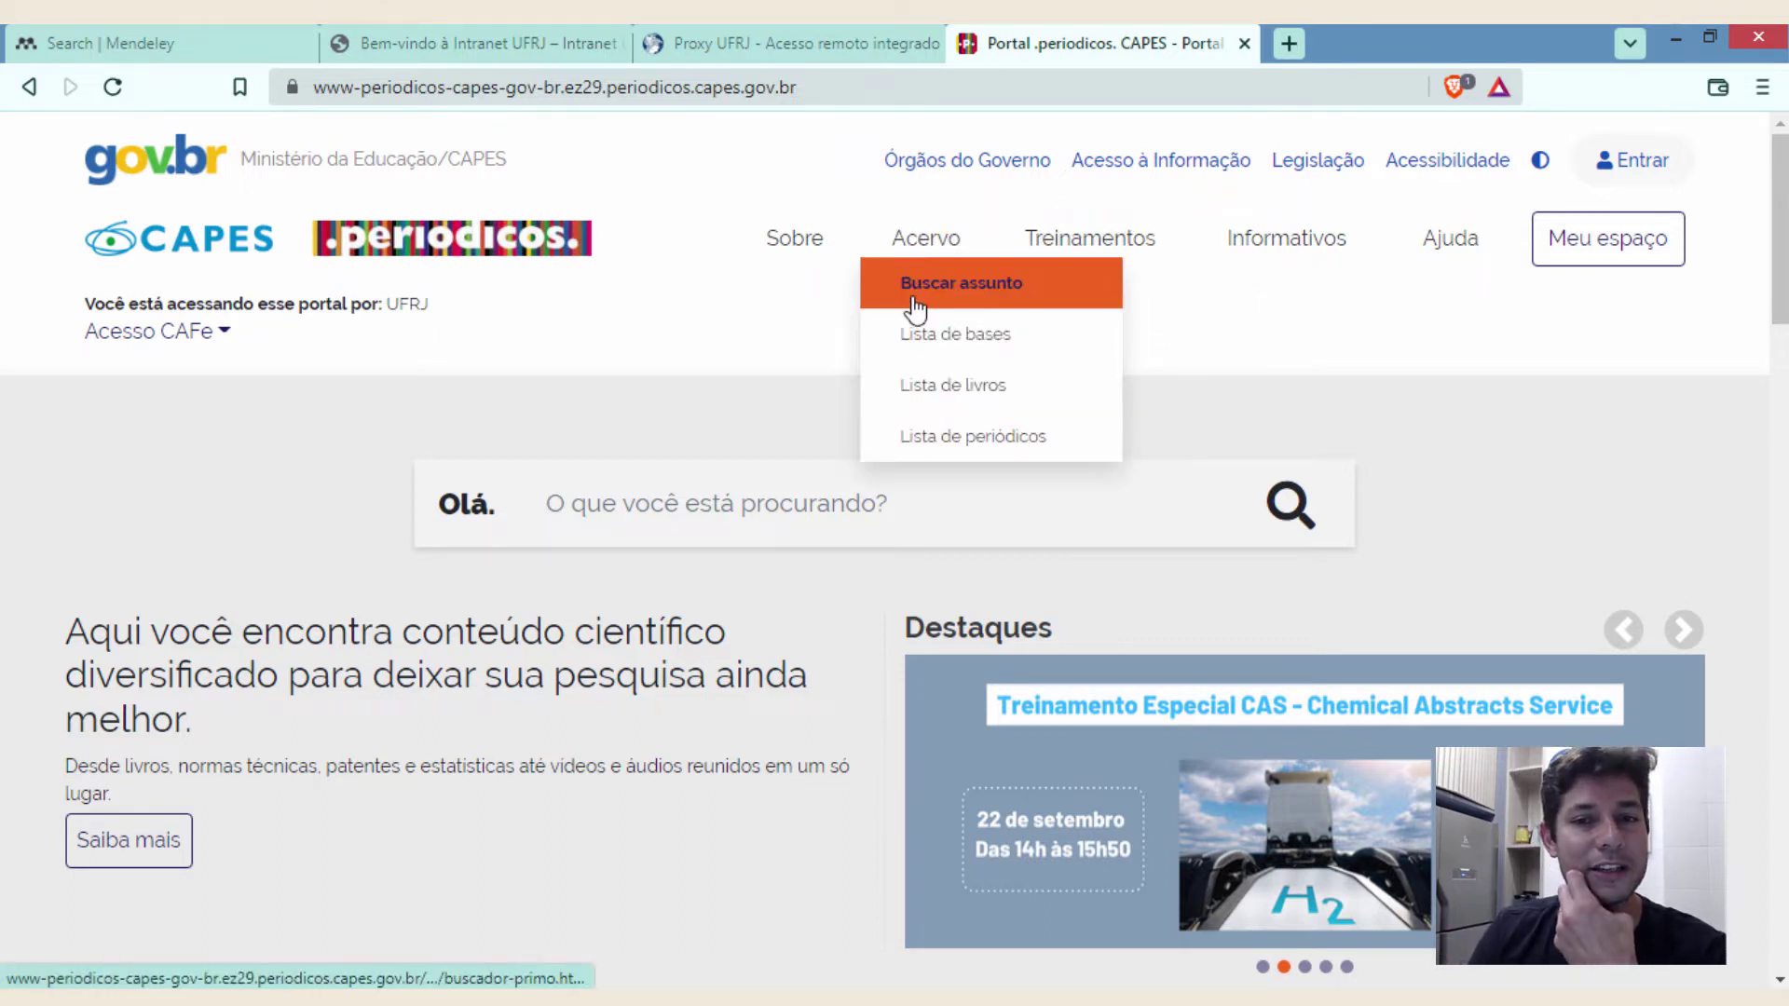
{"action": "left_click", "coordinate": [957, 334]}
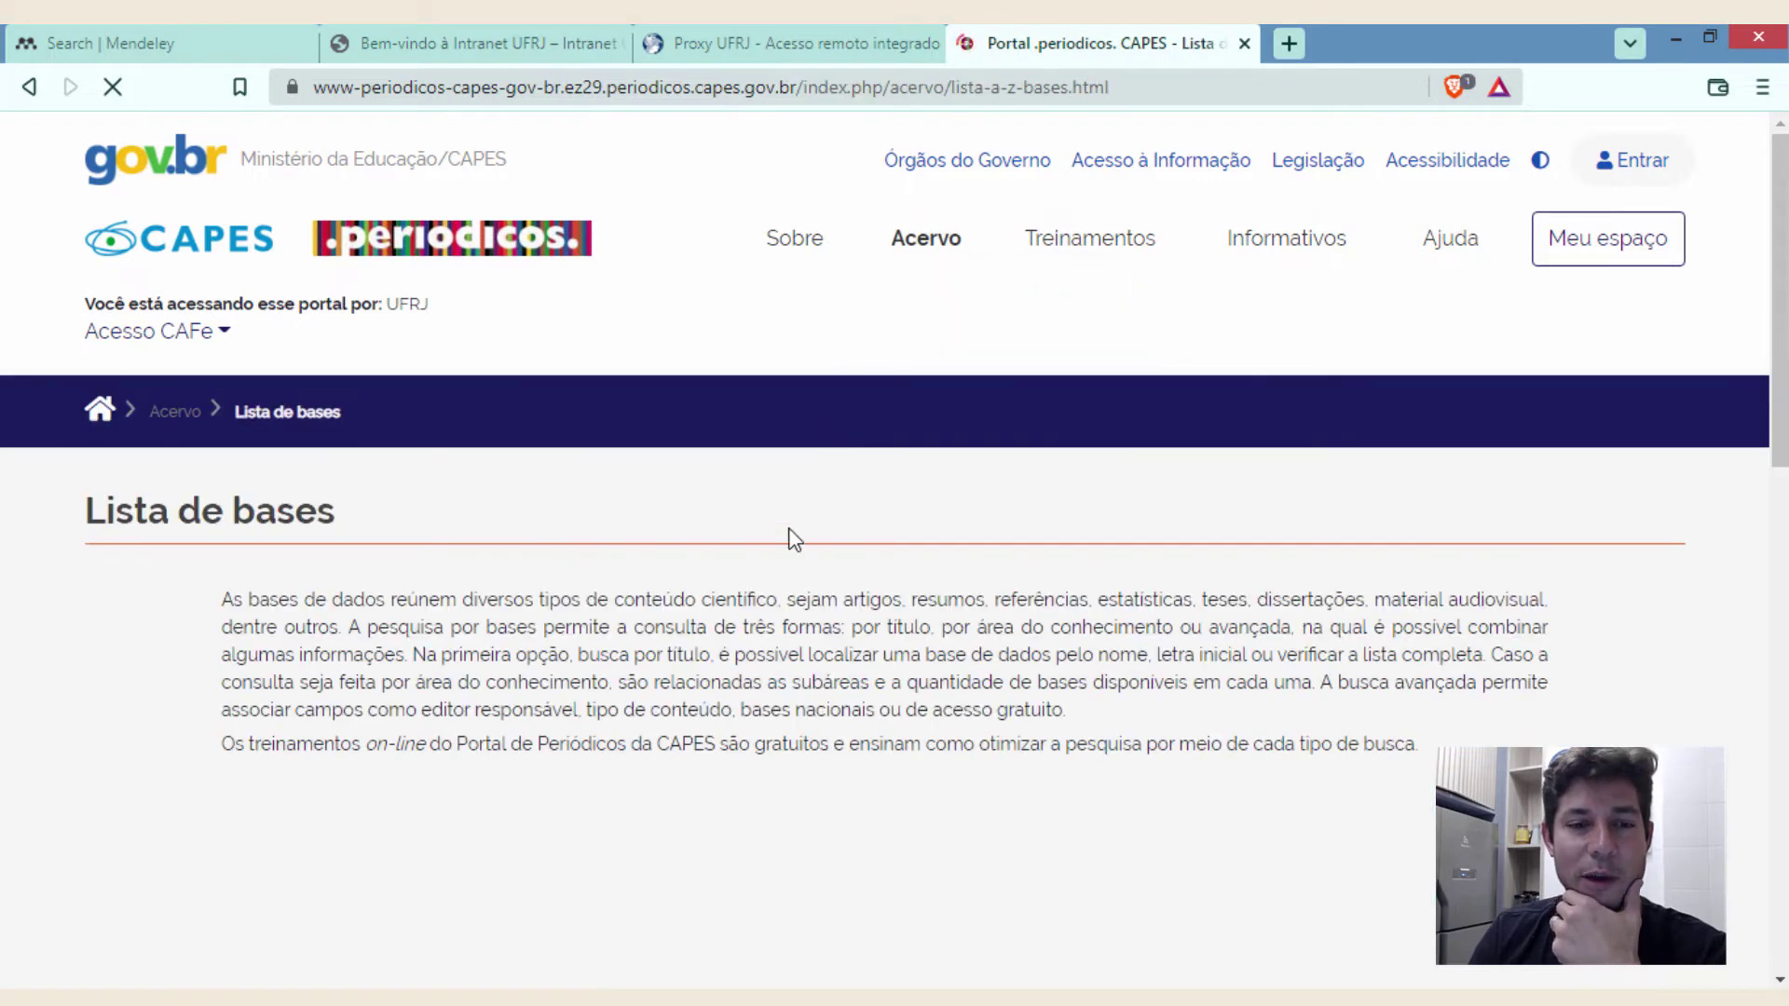
{"action": "scroll", "coordinate": [613, 512], "scroll_direction": "down", "scroll_amount": 4}
{"action": "left_click", "coordinate": [353, 659]}
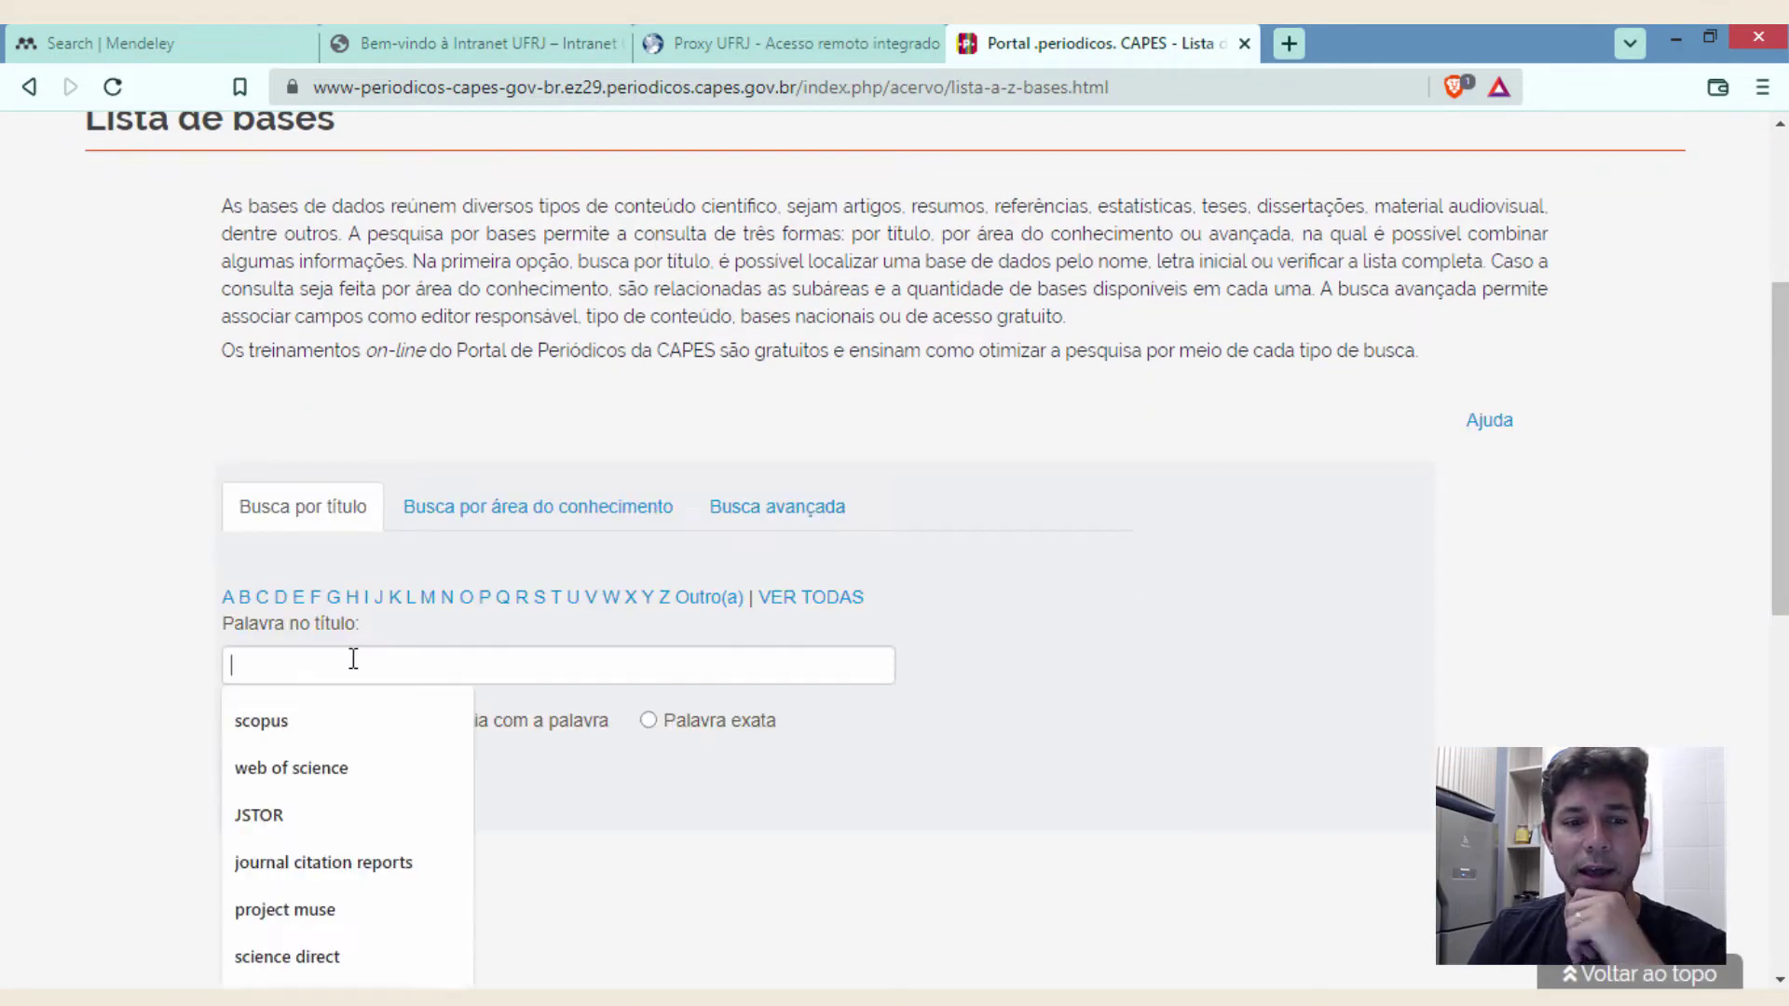
{"action": "type", "text": "web of science"}
{"action": "left_click", "coordinate": [317, 723]}
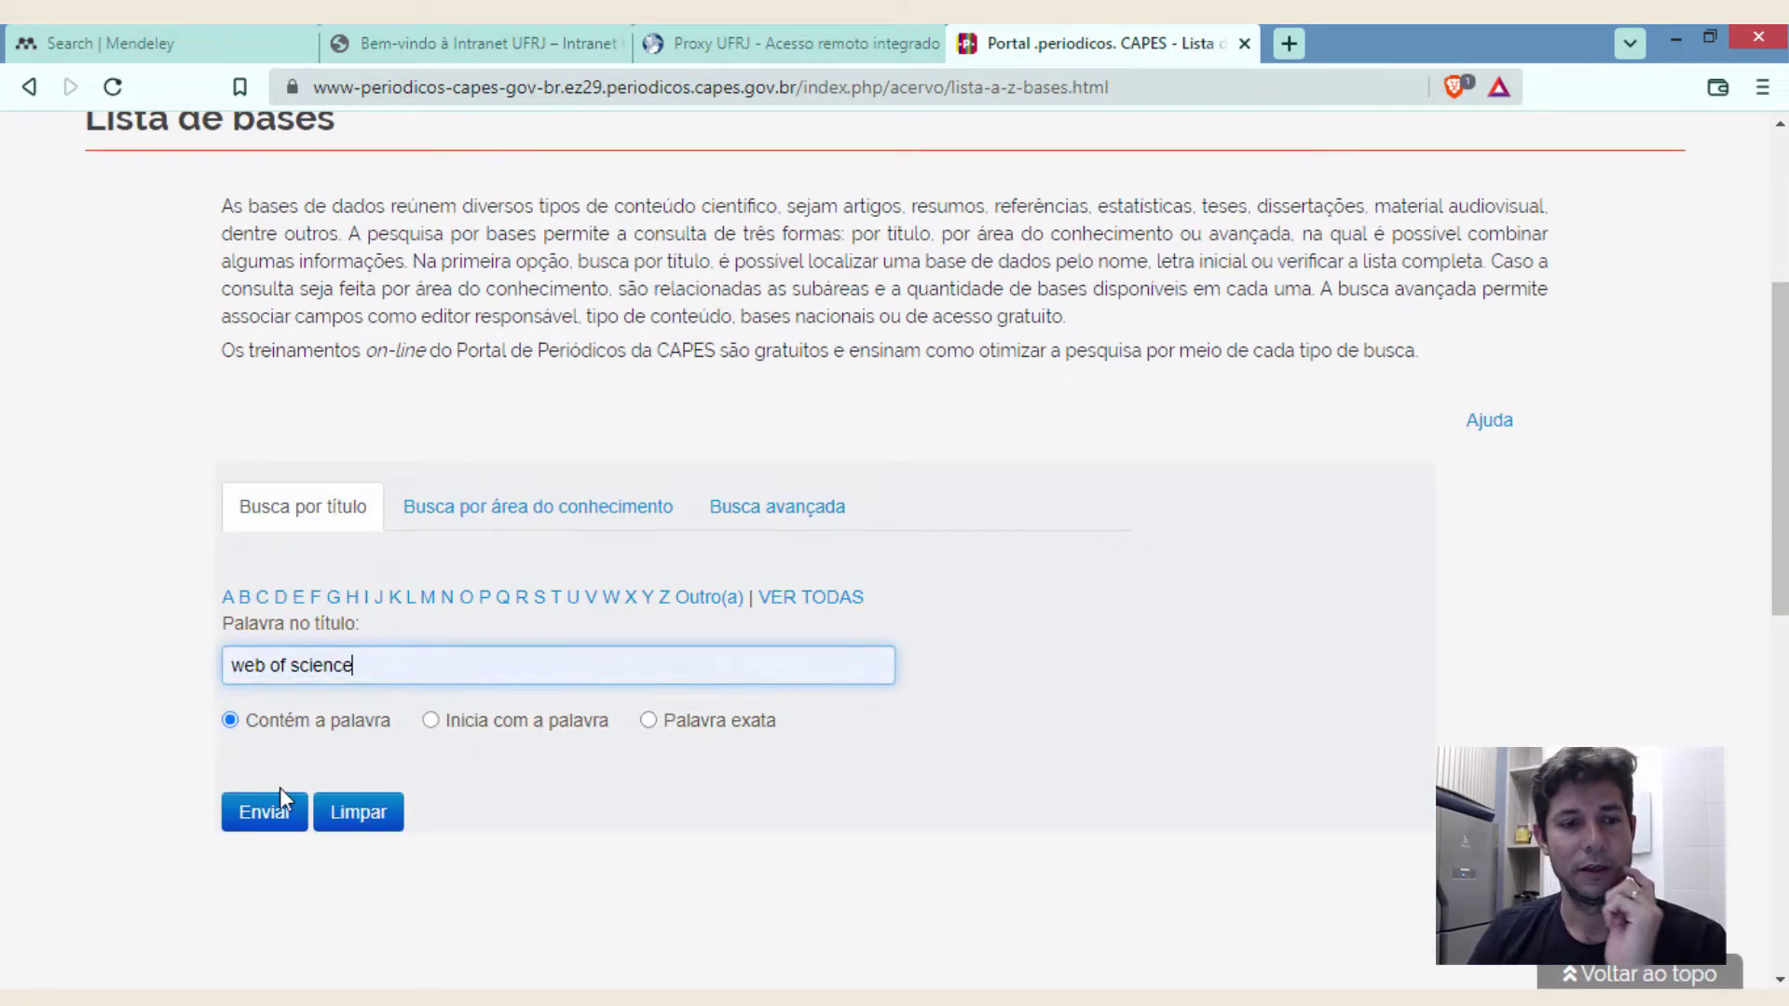
{"action": "left_click", "coordinate": [272, 811]}
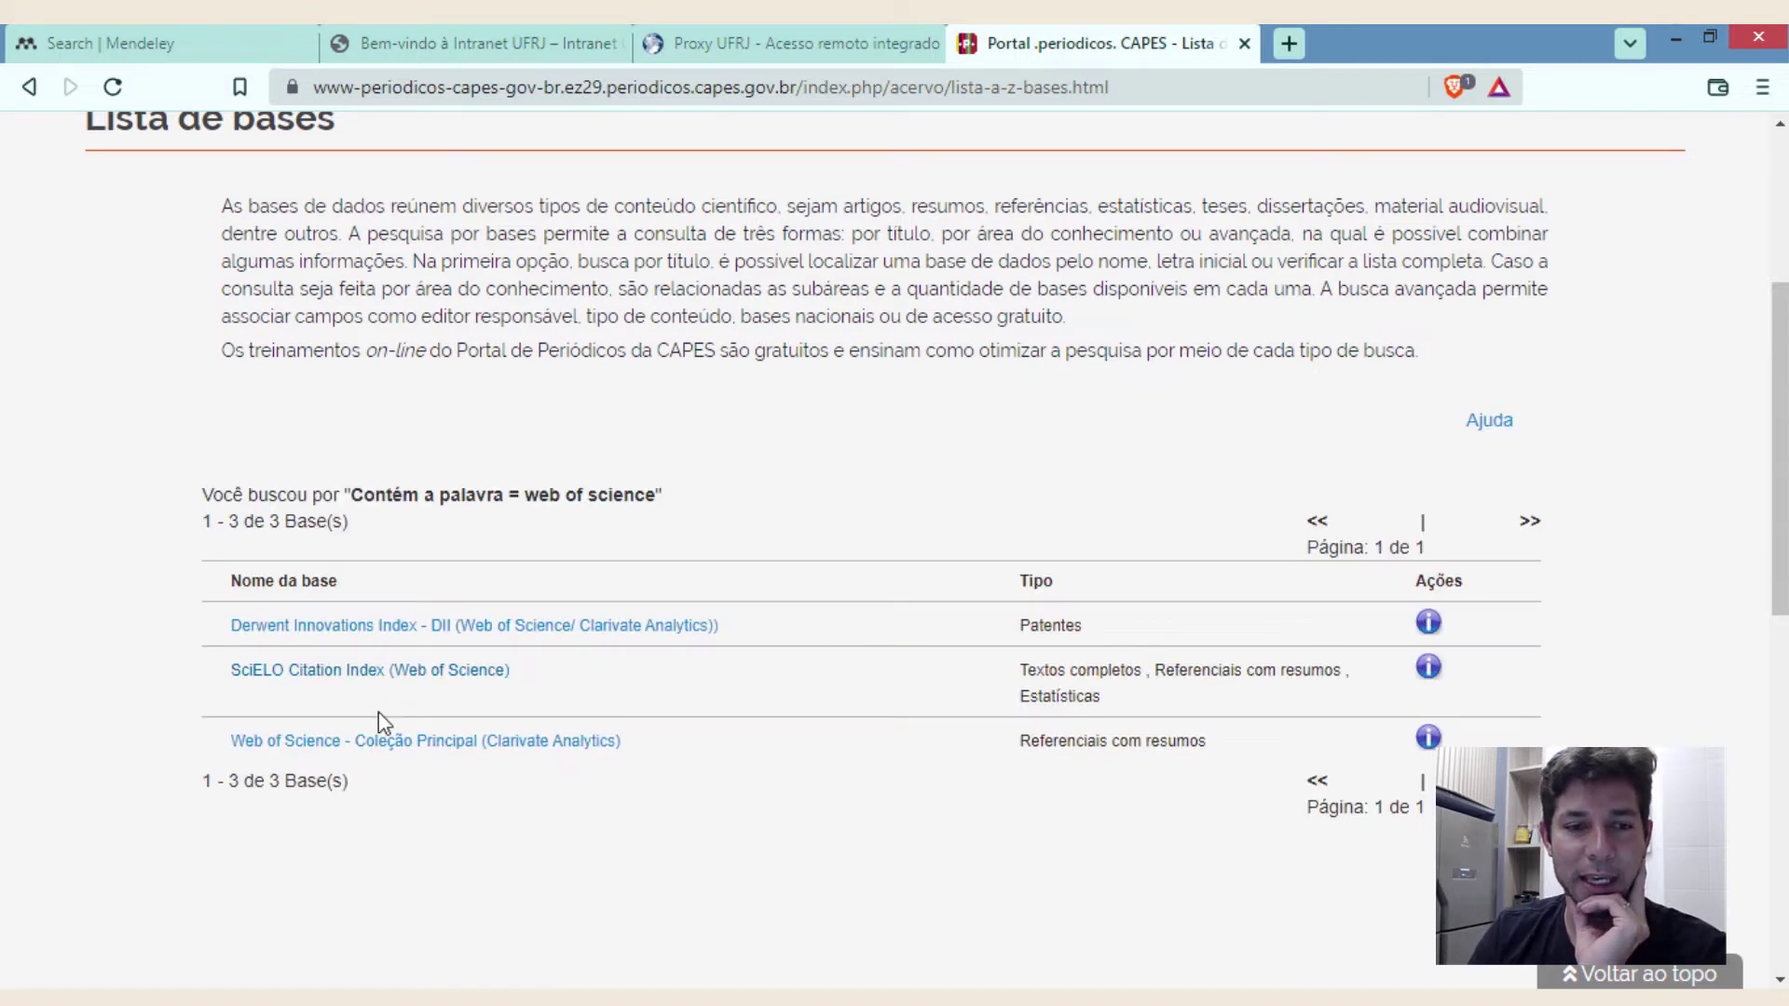
{"action": "left_click", "coordinate": [408, 741]}
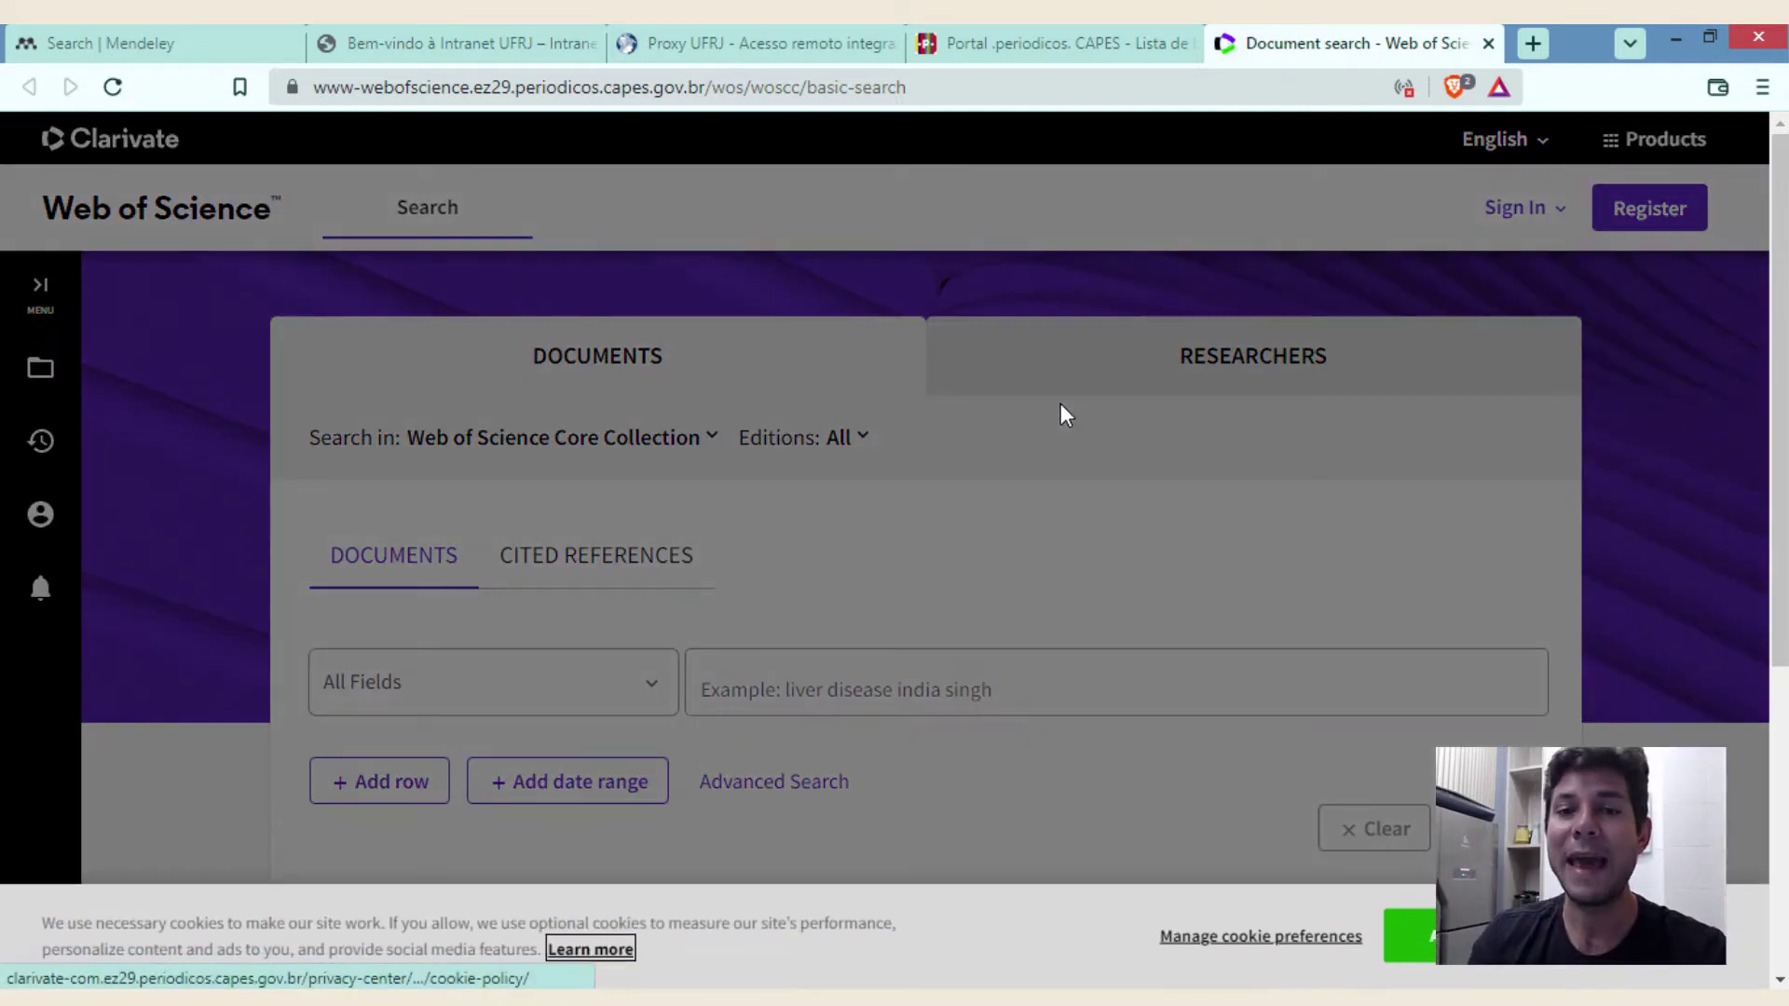
- Dismiss the cookie and welcome notices and search the Web of Science Core Collection for "non fungible token" in All Fields
{"action": "left_click", "coordinate": [1407, 937]}
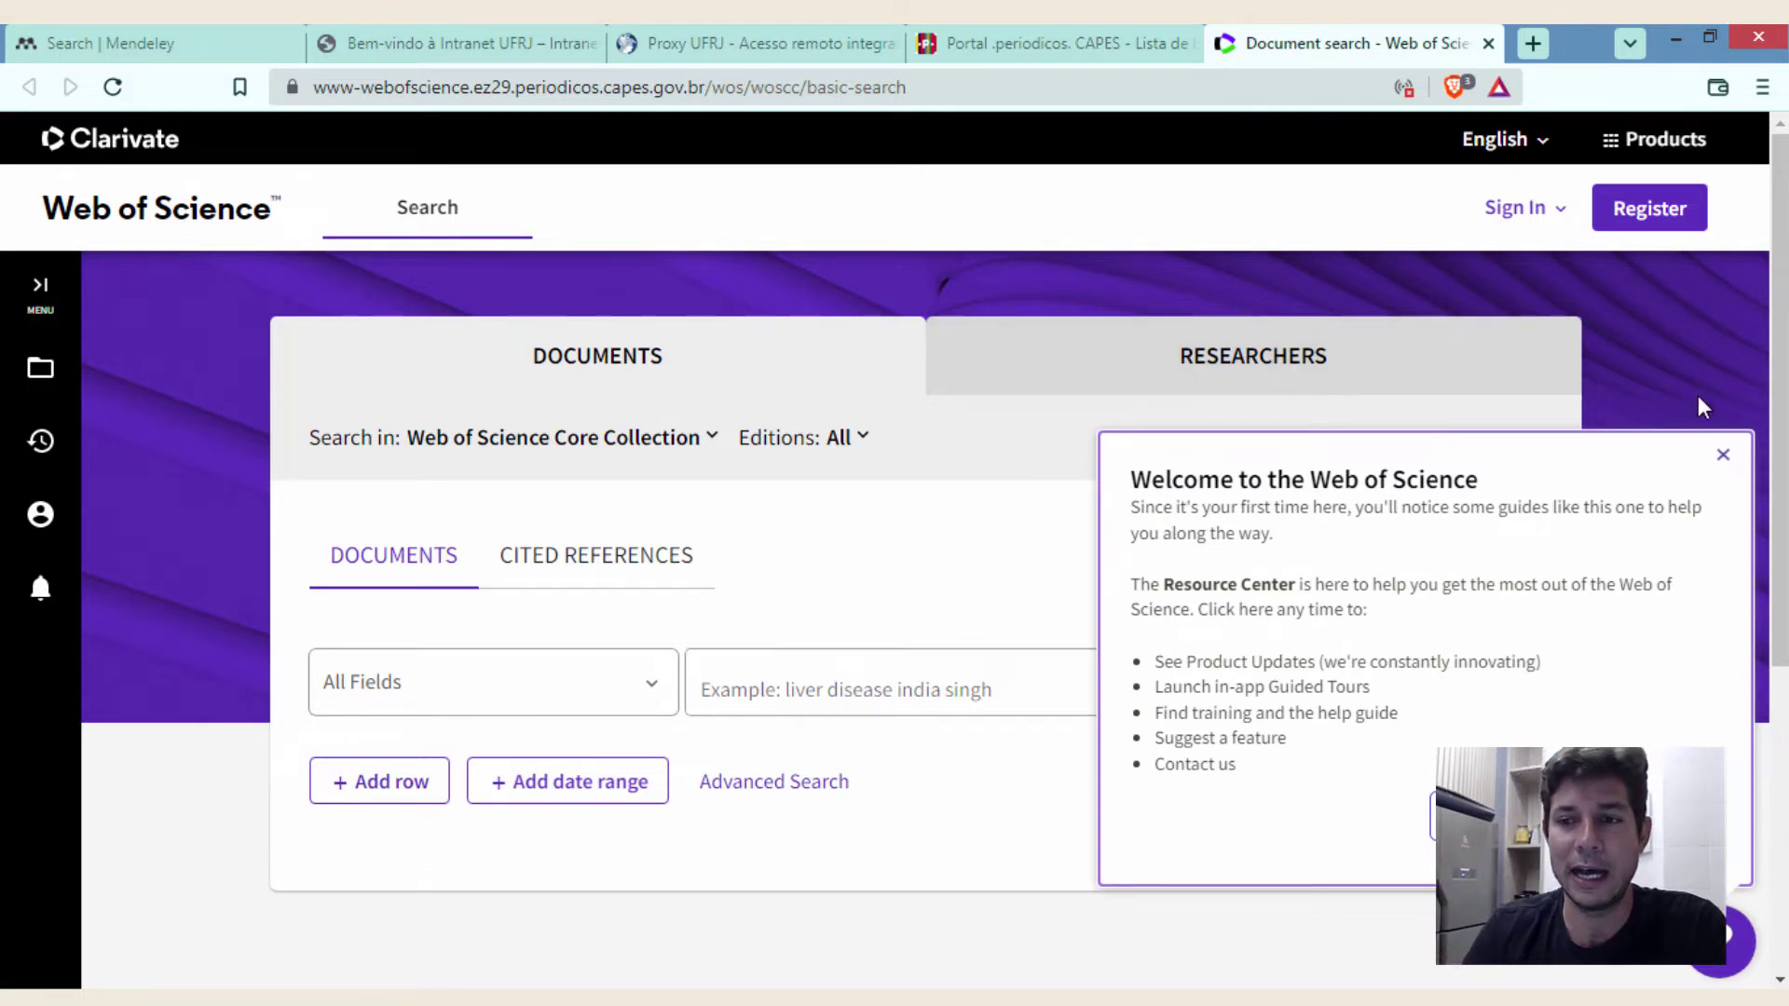
{"action": "left_click", "coordinate": [1723, 455]}
{"action": "left_click", "coordinate": [1106, 686]}
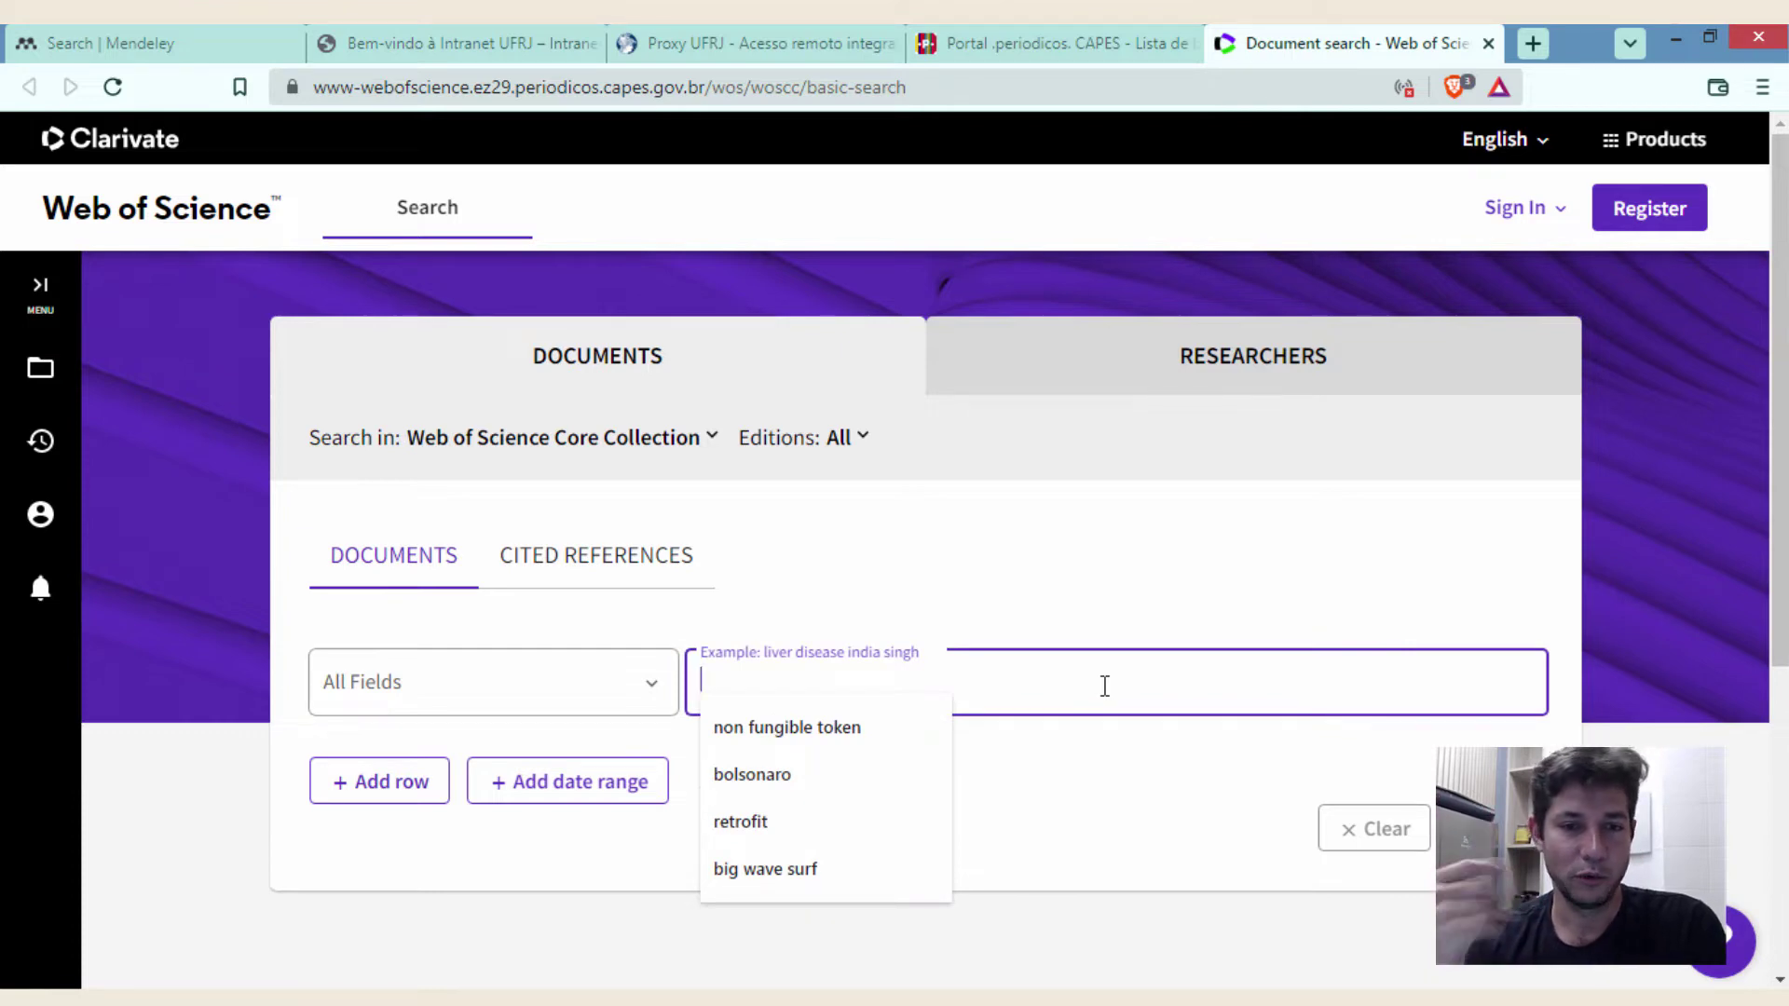
{"action": "left_click", "coordinate": [507, 723]}
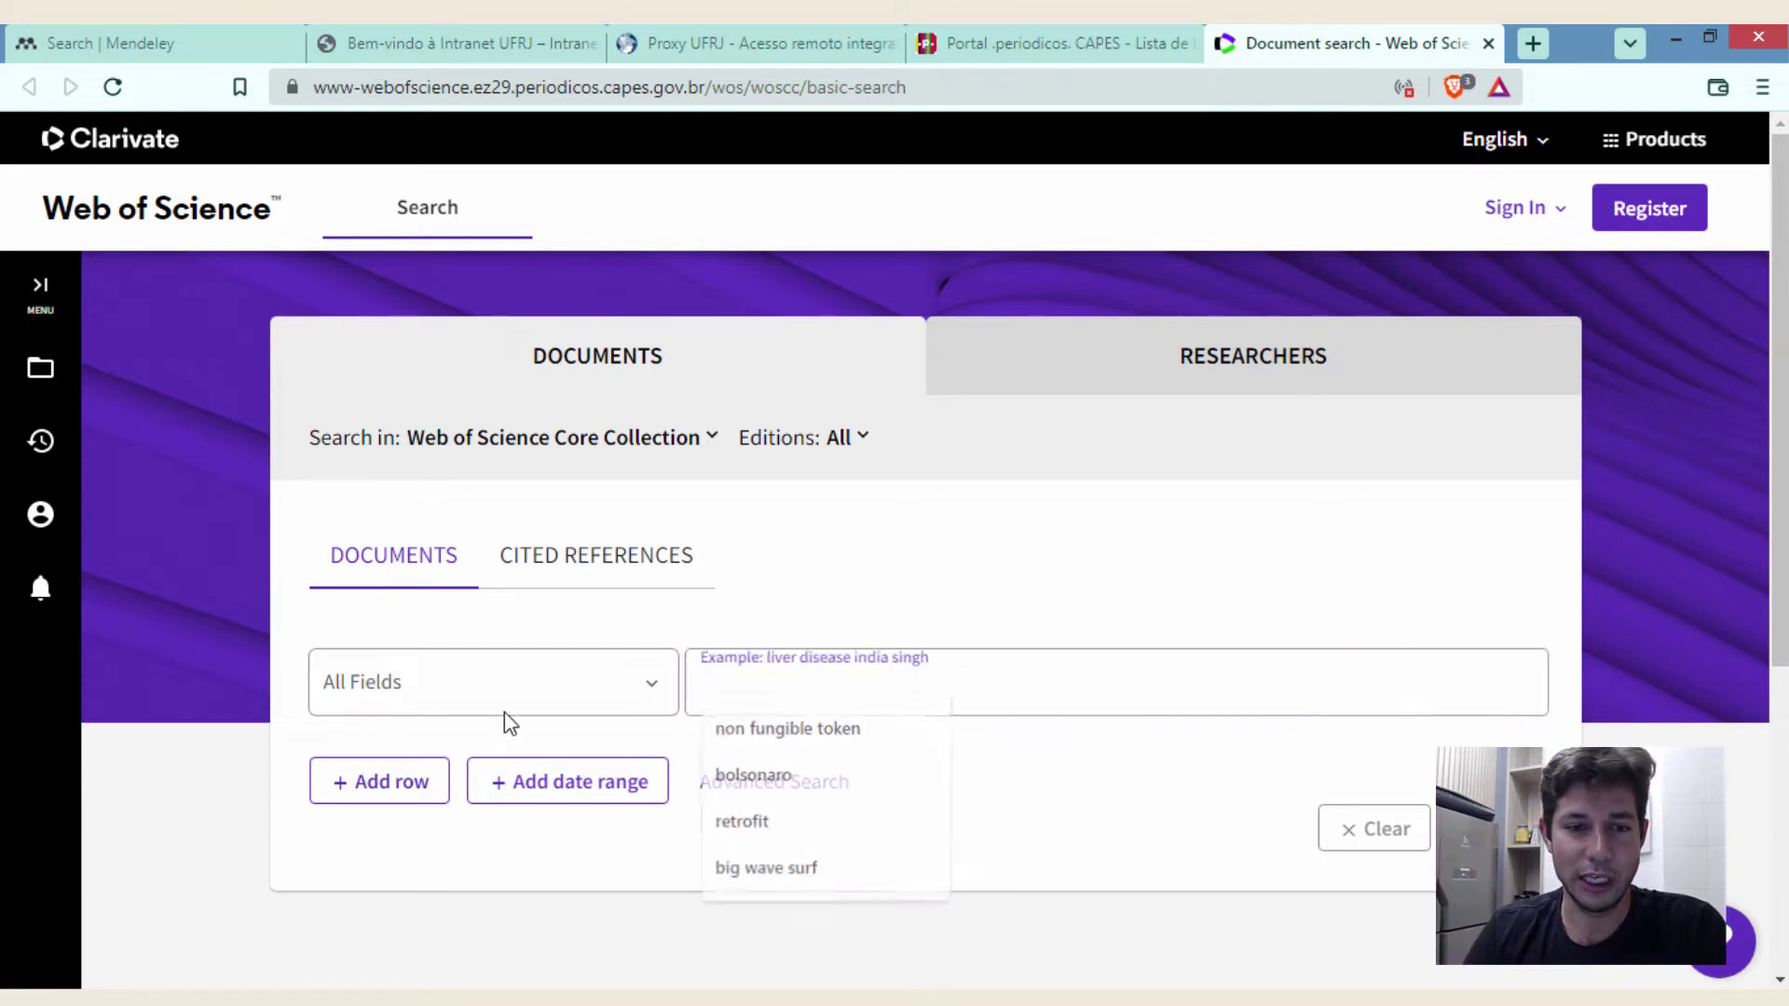
{"action": "left_click", "coordinate": [824, 680]}
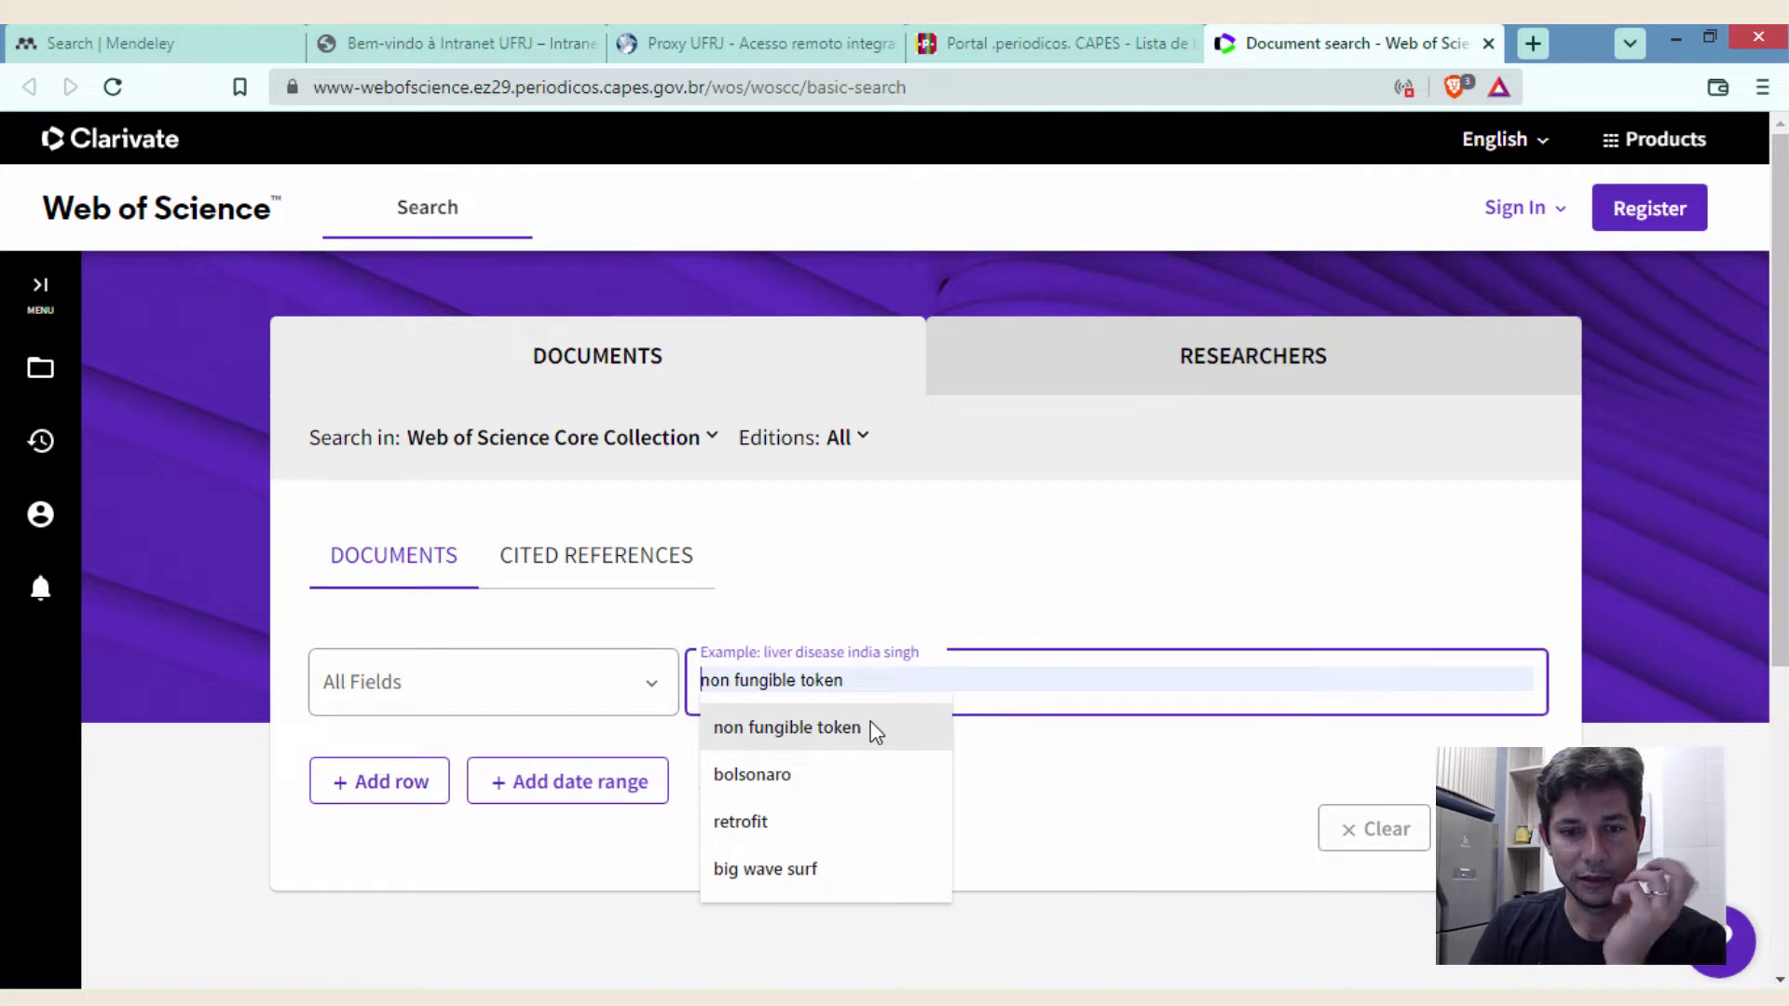
{"action": "left_click", "coordinate": [876, 729]}
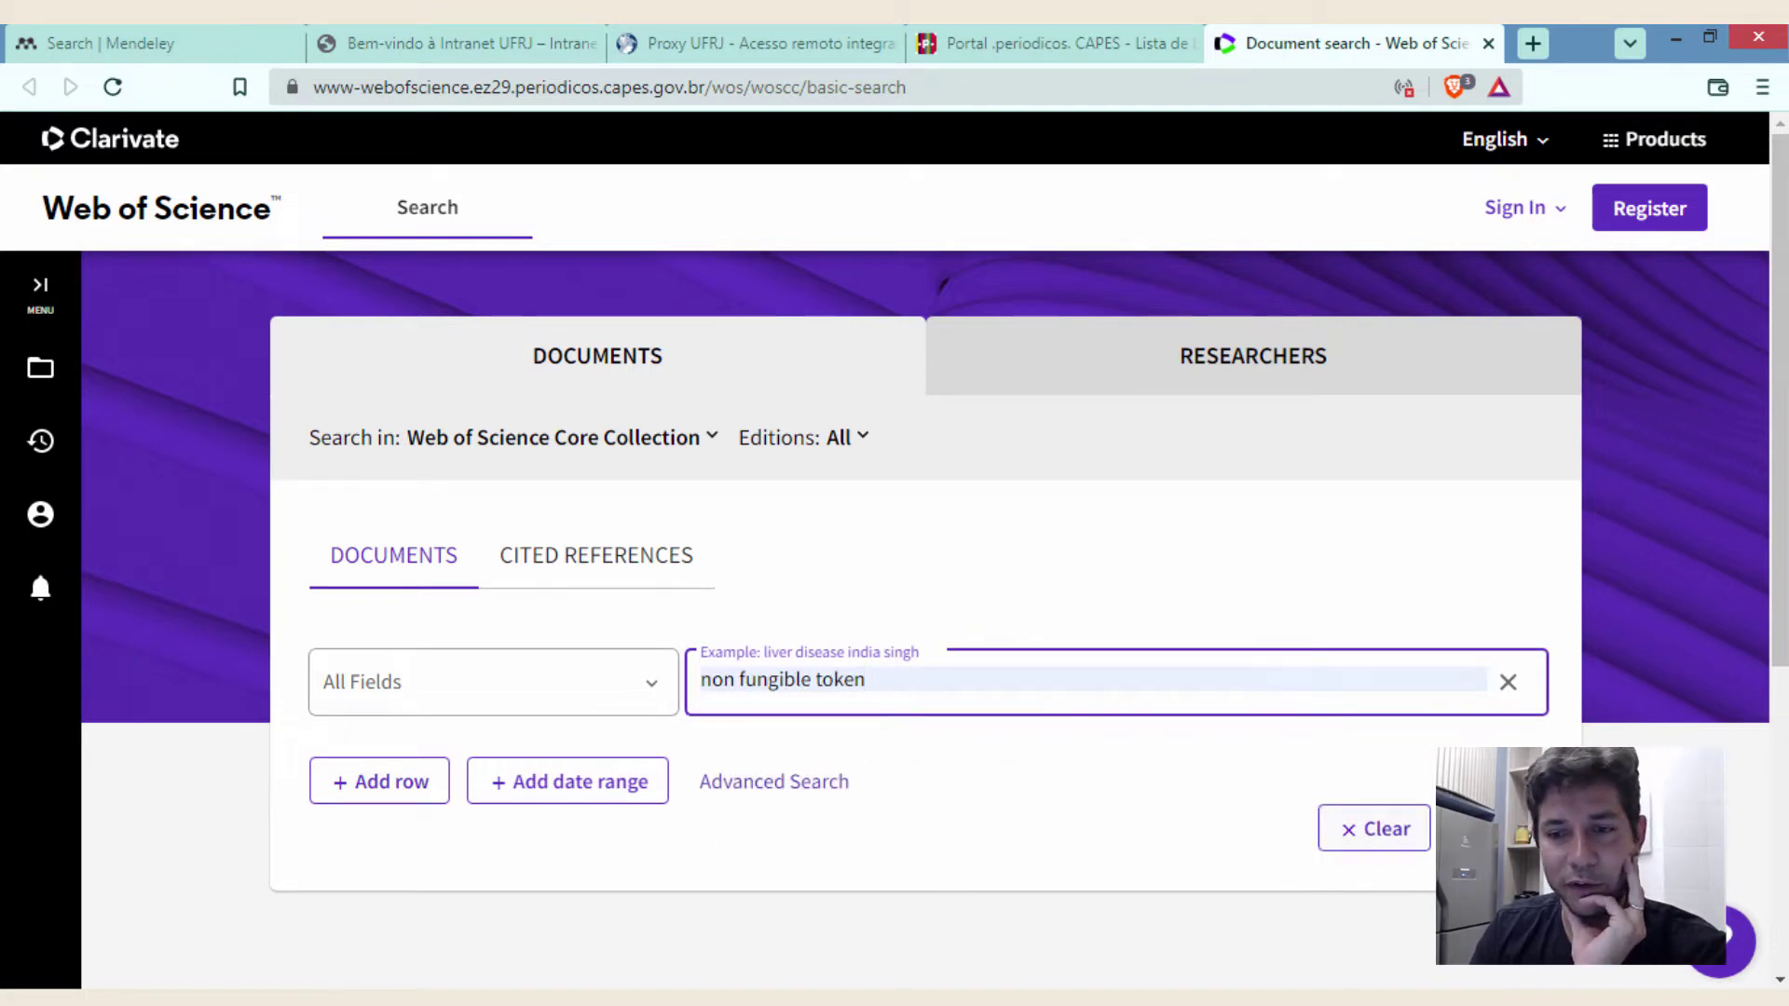
{"action": "left_click", "coordinate": [1220, 828]}
{"action": "key", "text": "Return"}
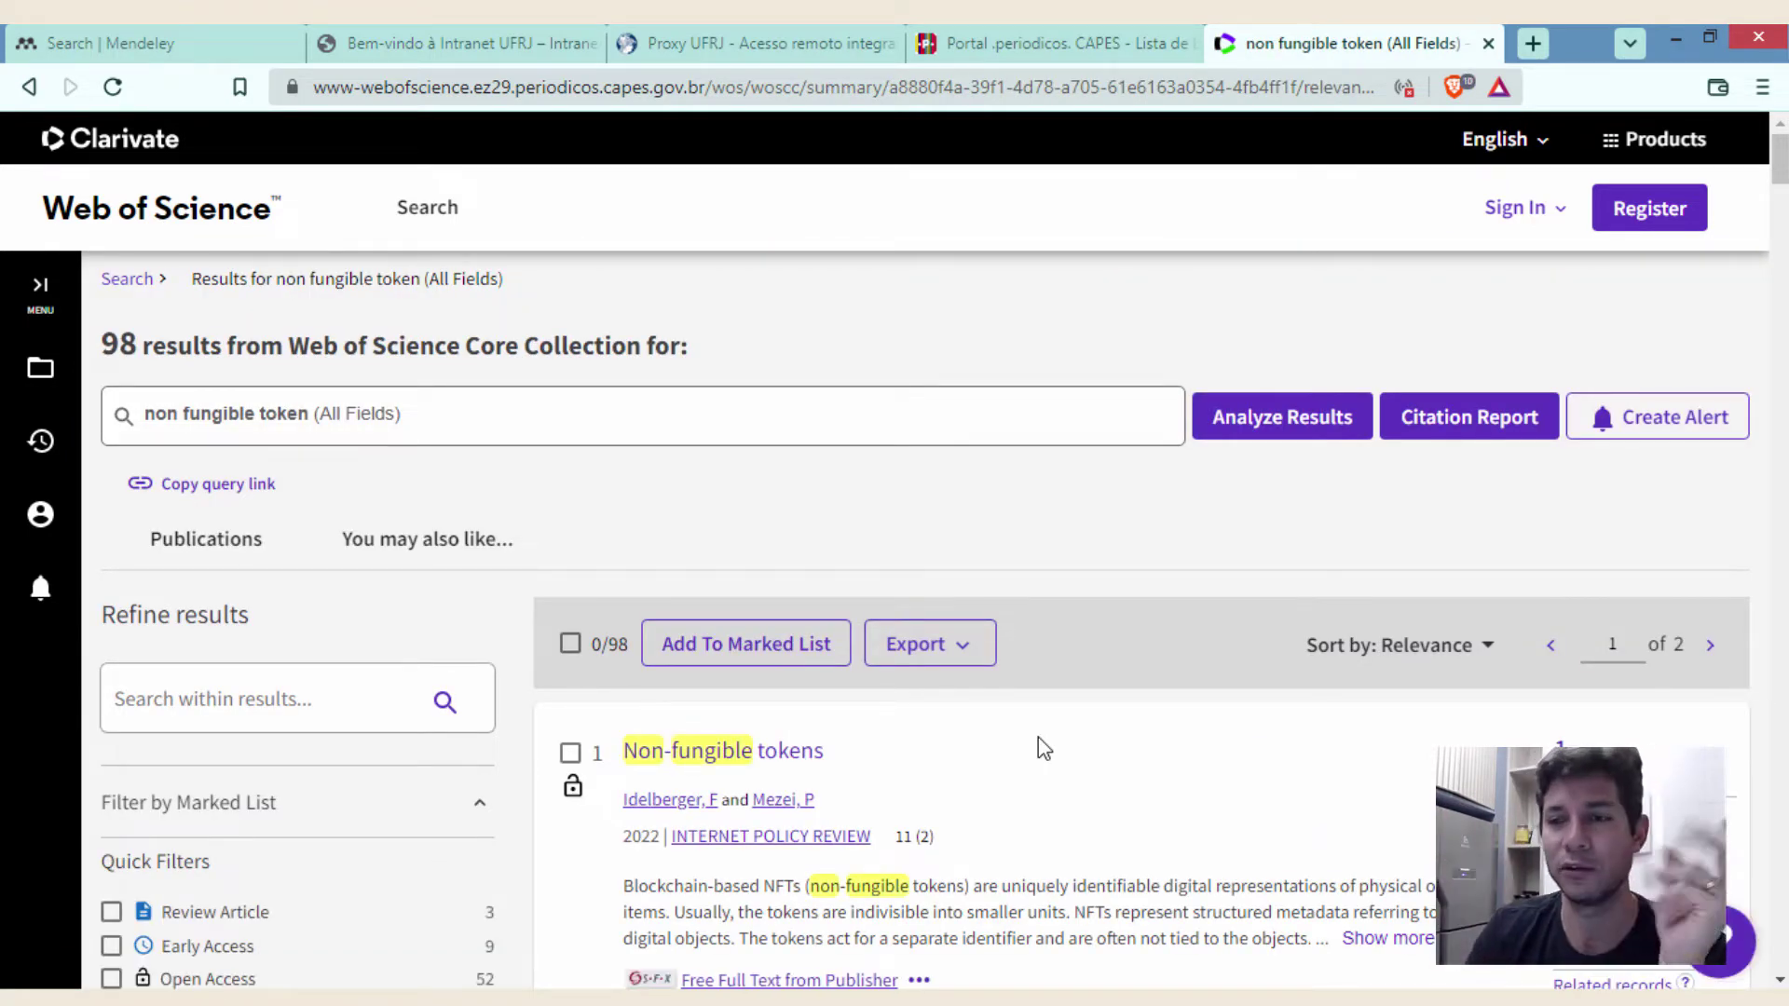
- Examine the search results for non fungible token, including the article entries and the refinement filters
{"action": "scroll", "coordinate": [1161, 606], "scroll_direction": "down", "scroll_amount": 2}
{"action": "scroll", "coordinate": [1160, 602], "scroll_direction": "up", "scroll_amount": 2}
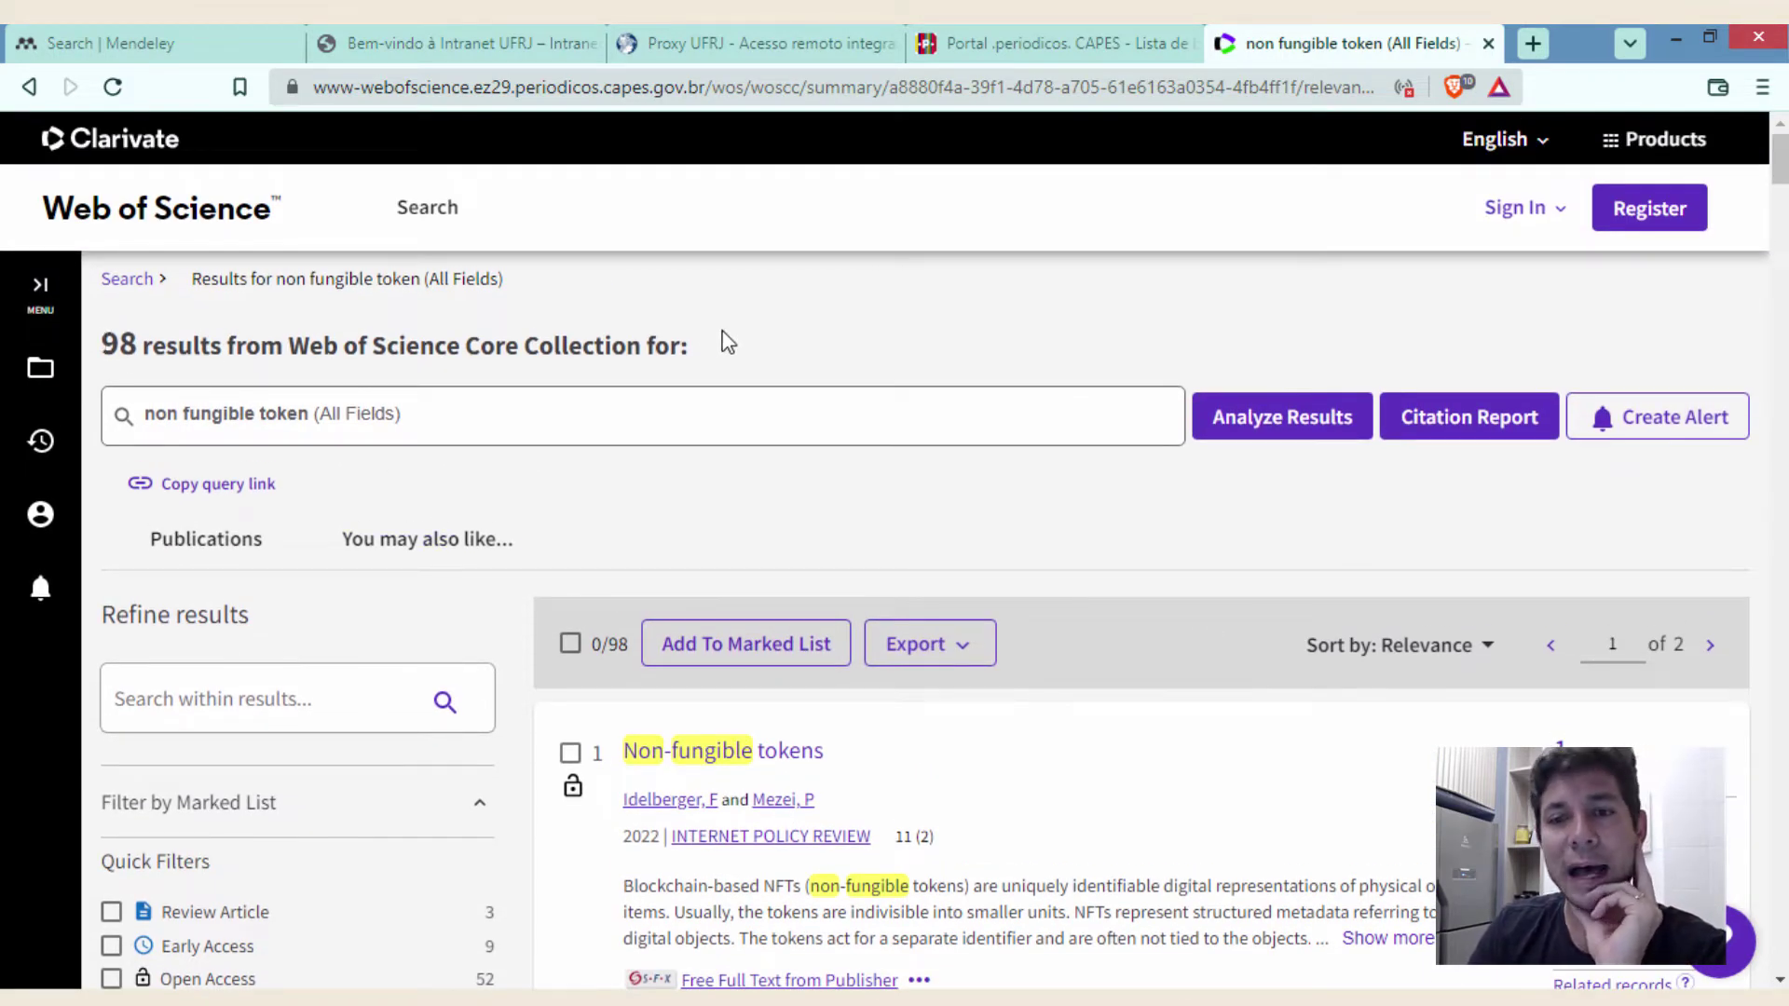
{"action": "scroll", "coordinate": [1283, 556], "scroll_direction": "down", "scroll_amount": 4}
{"action": "scroll", "coordinate": [1302, 514], "scroll_direction": "up", "scroll_amount": 2}
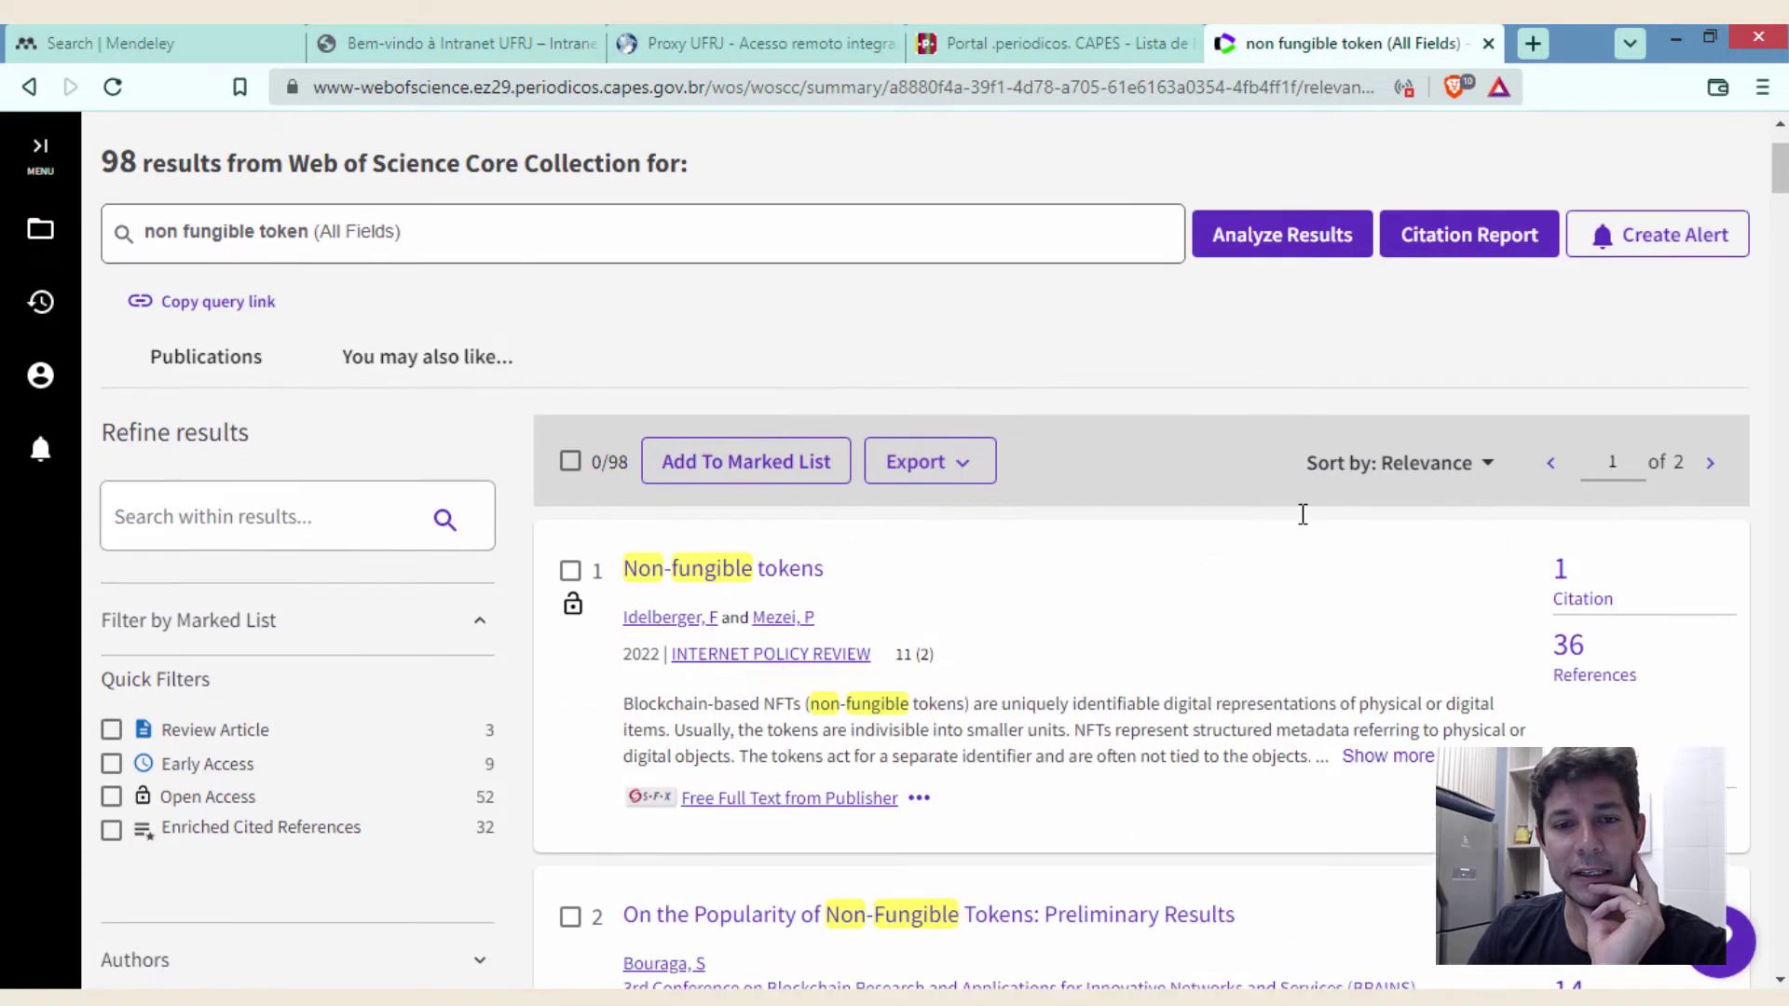
{"action": "scroll", "coordinate": [1305, 518], "scroll_direction": "up", "scroll_amount": 2}
{"action": "scroll", "coordinate": [1309, 518], "scroll_direction": "down", "scroll_amount": 12}
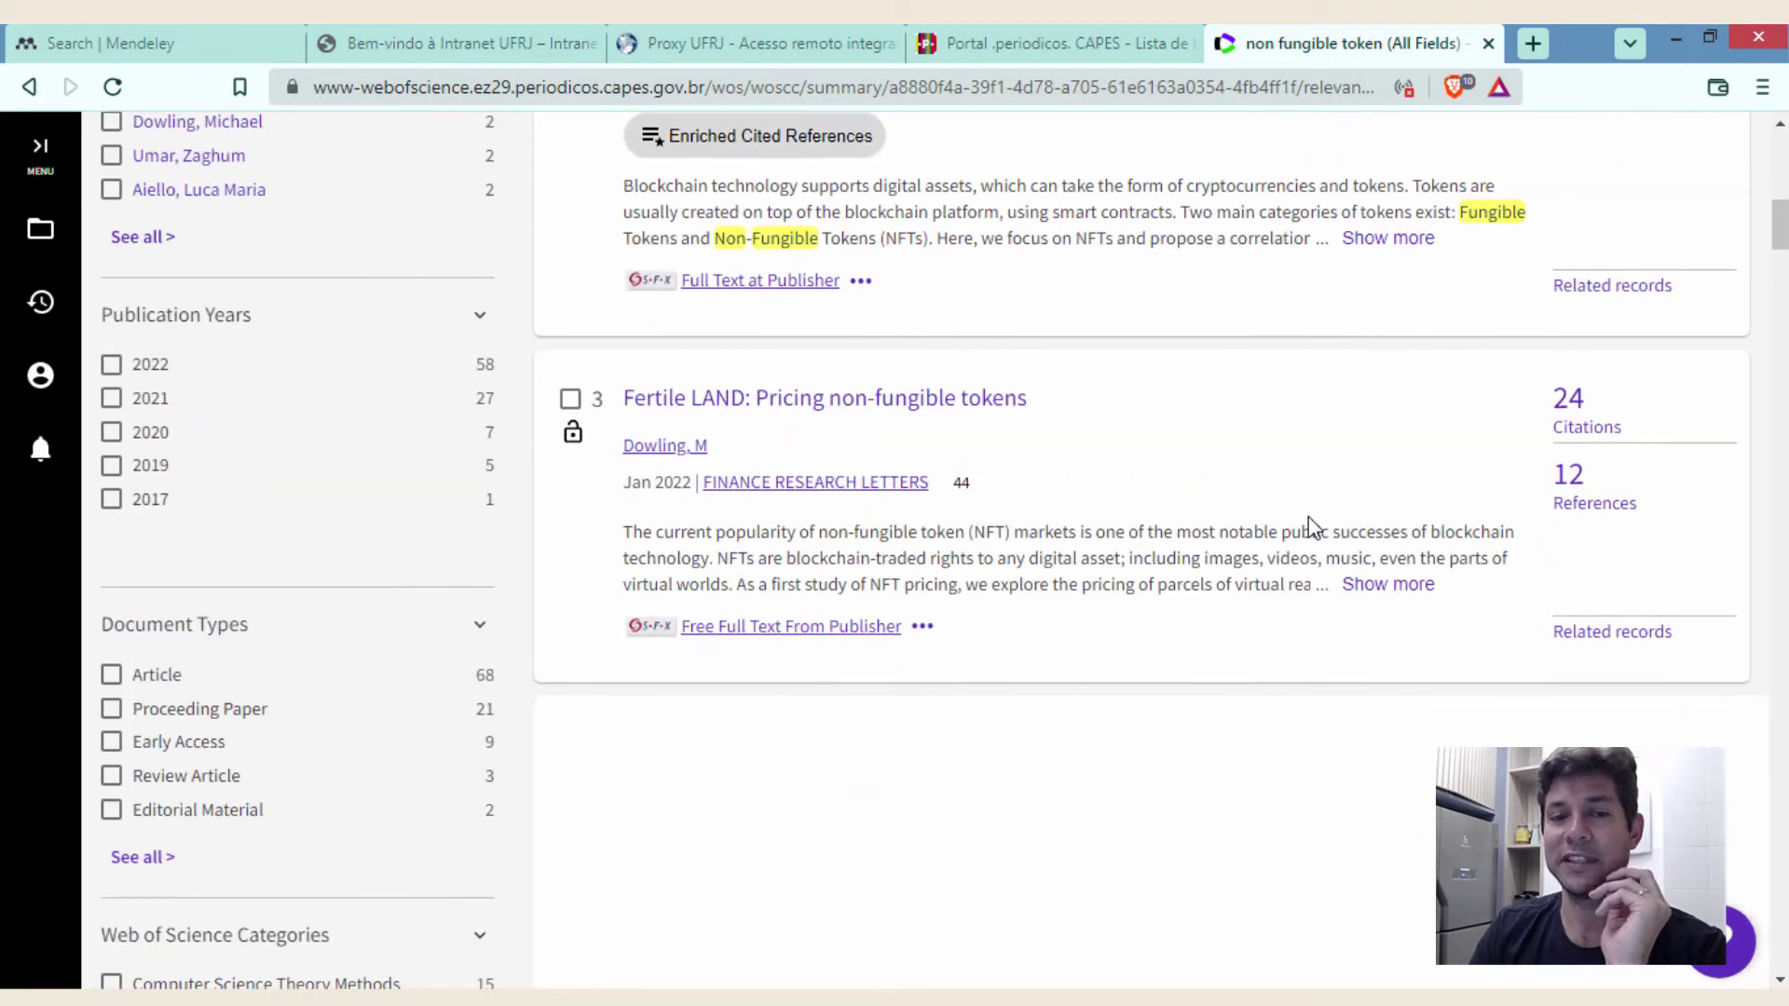
{"action": "scroll", "coordinate": [1308, 522], "scroll_direction": "up", "scroll_amount": 3}
{"action": "scroll", "coordinate": [1212, 400], "scroll_direction": "up", "scroll_amount": 4}
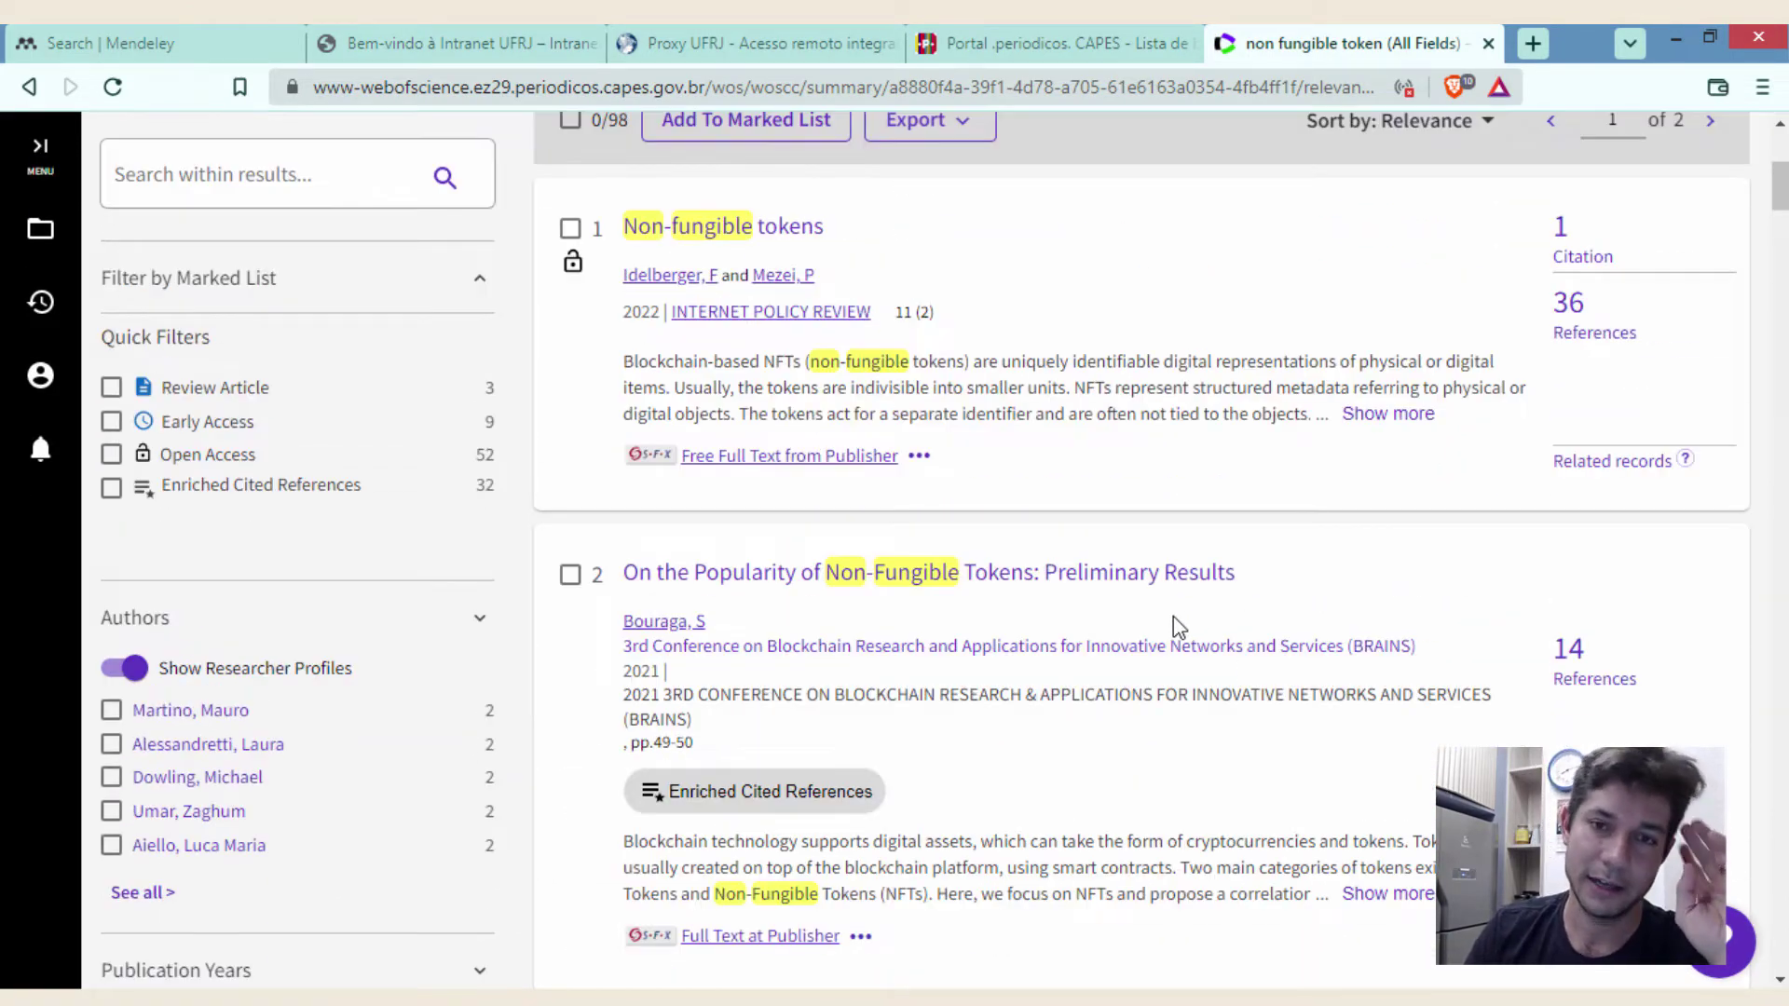
{"action": "scroll", "coordinate": [1156, 652], "scroll_direction": "up", "scroll_amount": 4}
{"action": "scroll", "coordinate": [1118, 681], "scroll_direction": "down", "scroll_amount": 1}
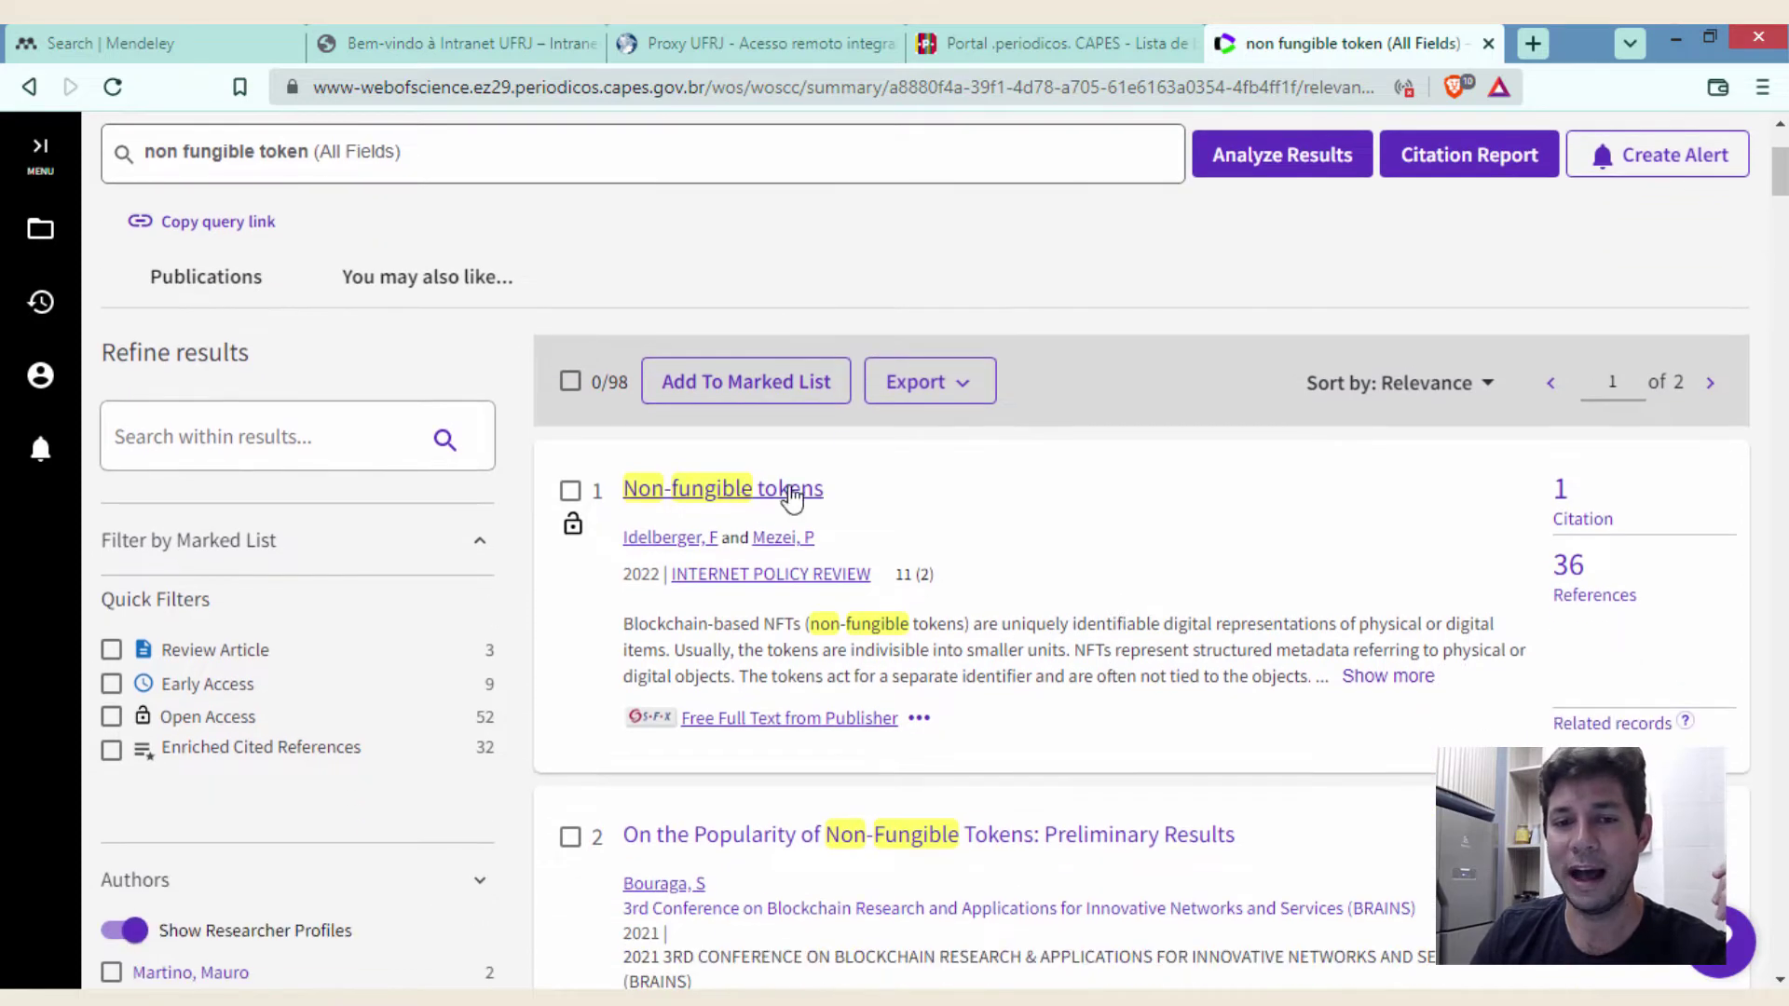
- Review the result count and the first article entries of the non fungible token search
{"action": "scroll", "coordinate": [1035, 559], "scroll_direction": "down", "scroll_amount": 4}
{"action": "scroll", "coordinate": [455, 427], "scroll_direction": "up", "scroll_amount": 6}
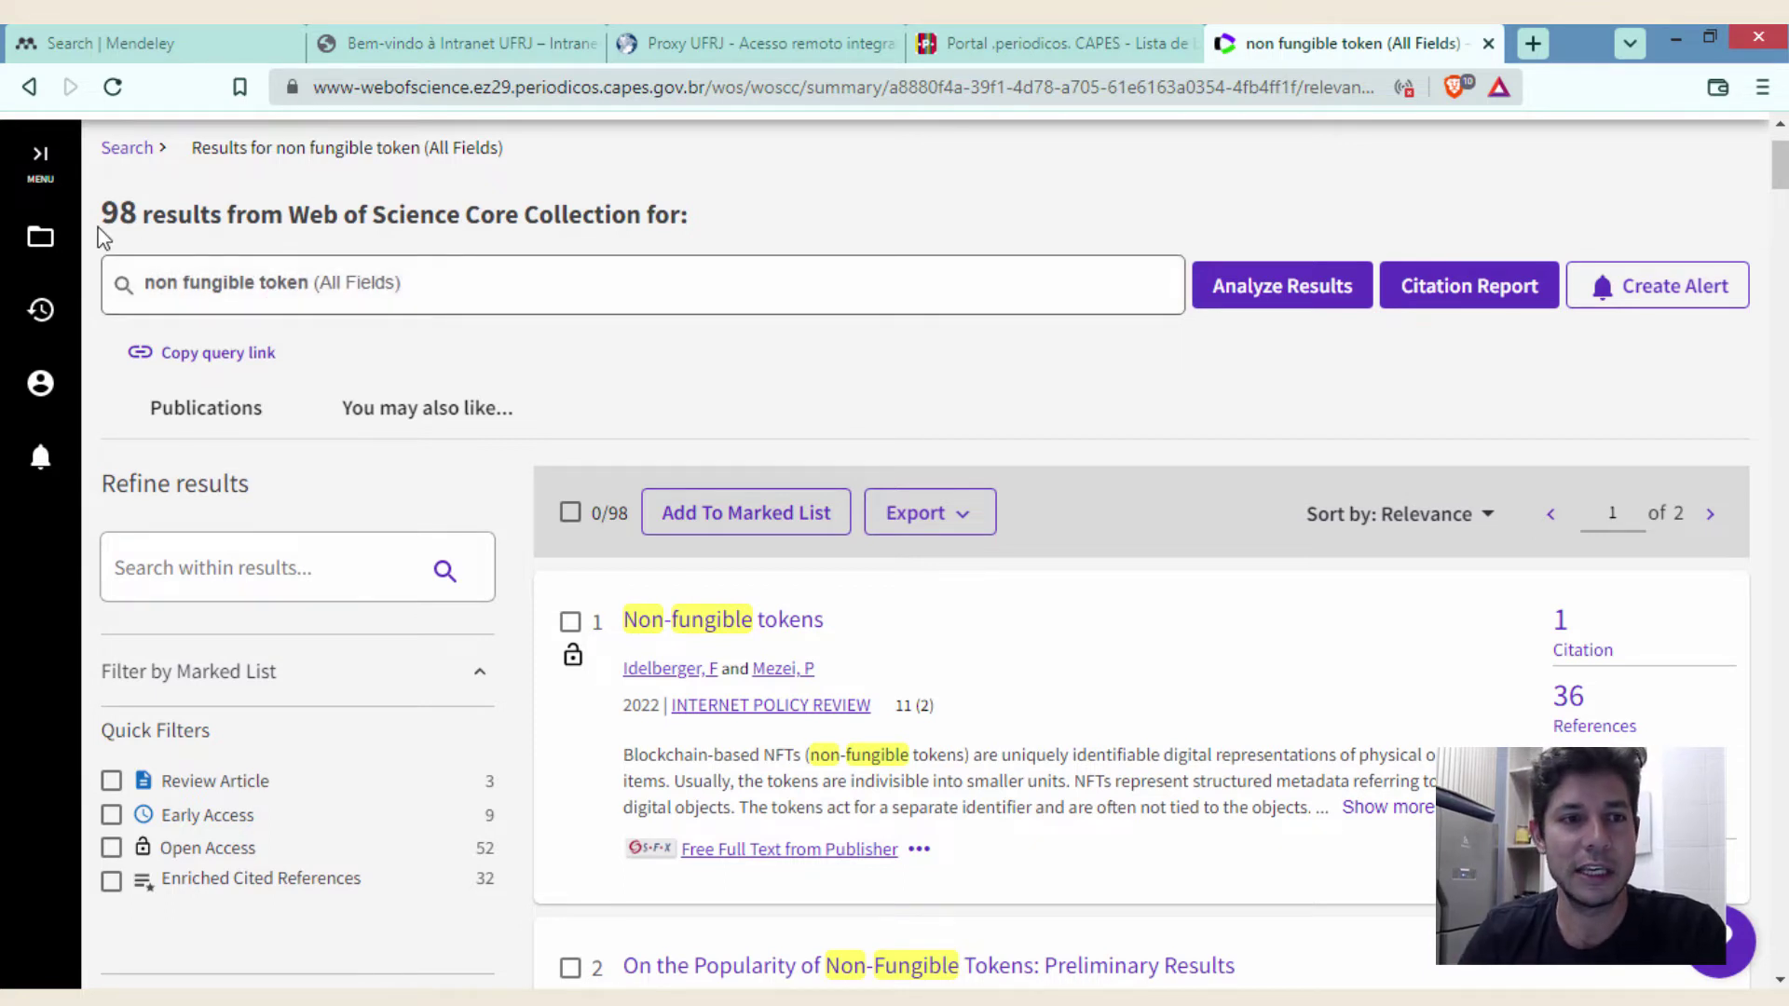
{"action": "double_click", "coordinate": [119, 207]}
{"action": "left_click", "coordinate": [655, 213]}
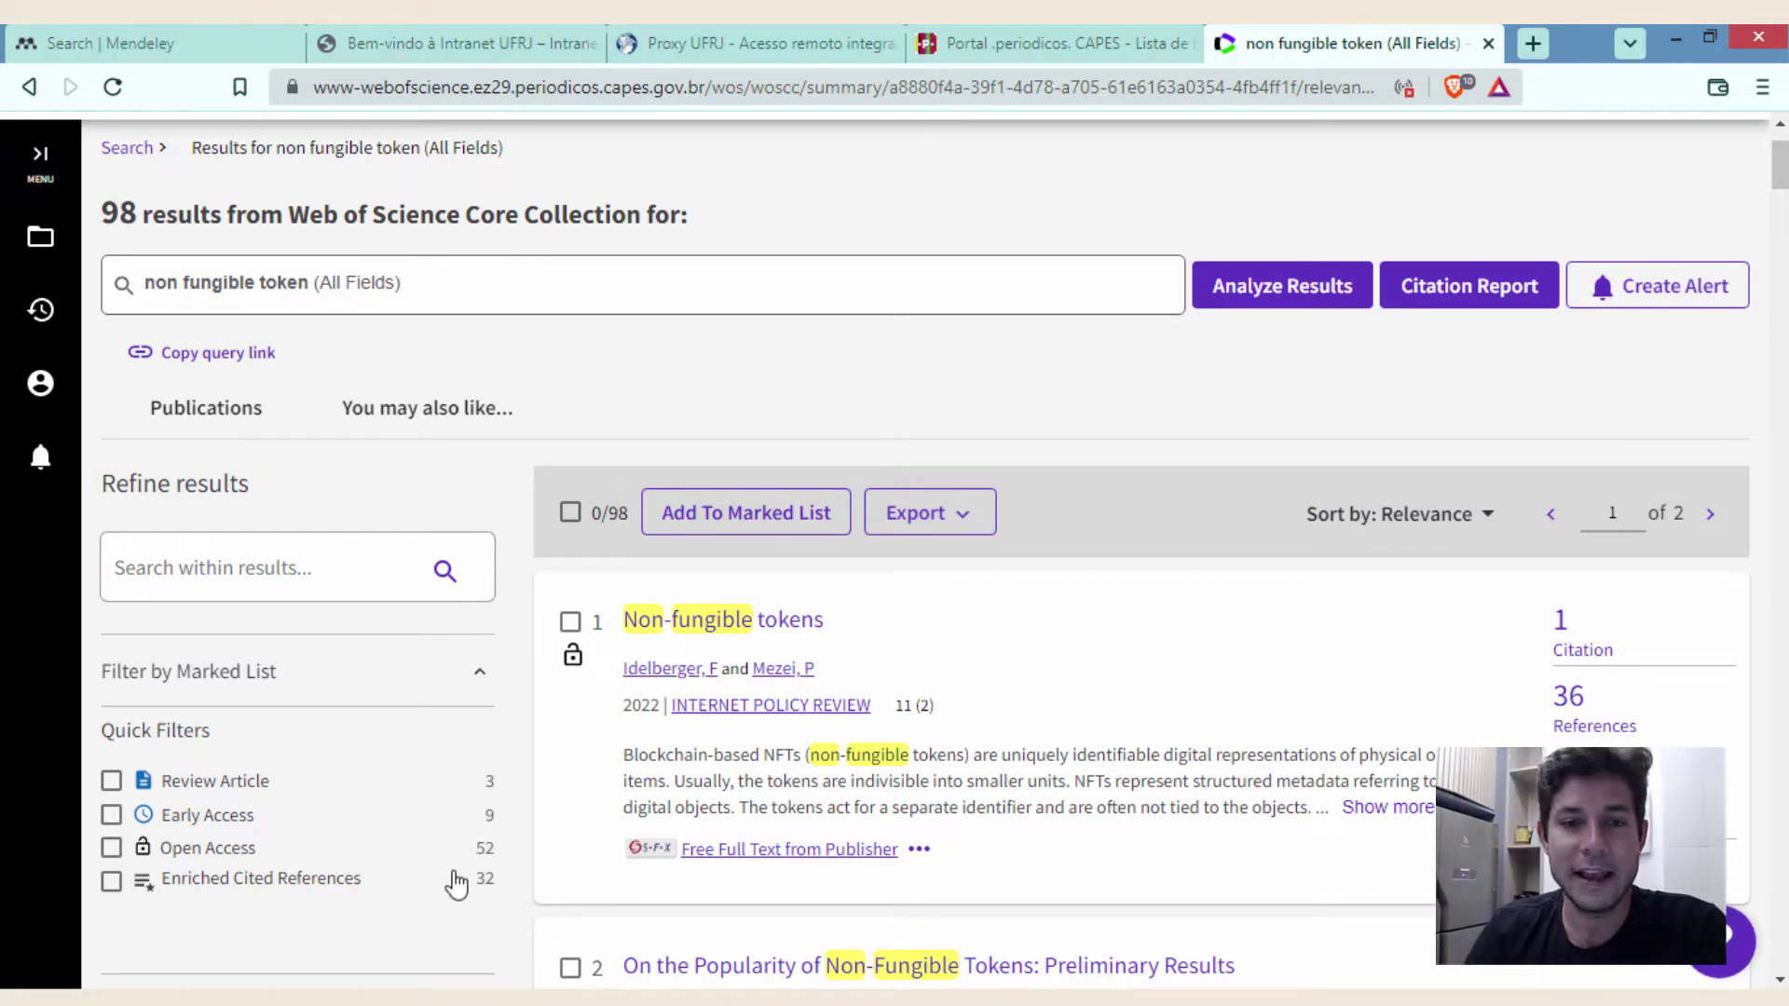
{"action": "scroll", "coordinate": [607, 572], "scroll_direction": "down", "scroll_amount": 3}
{"action": "scroll", "coordinate": [896, 565], "scroll_direction": "up", "scroll_amount": 3}
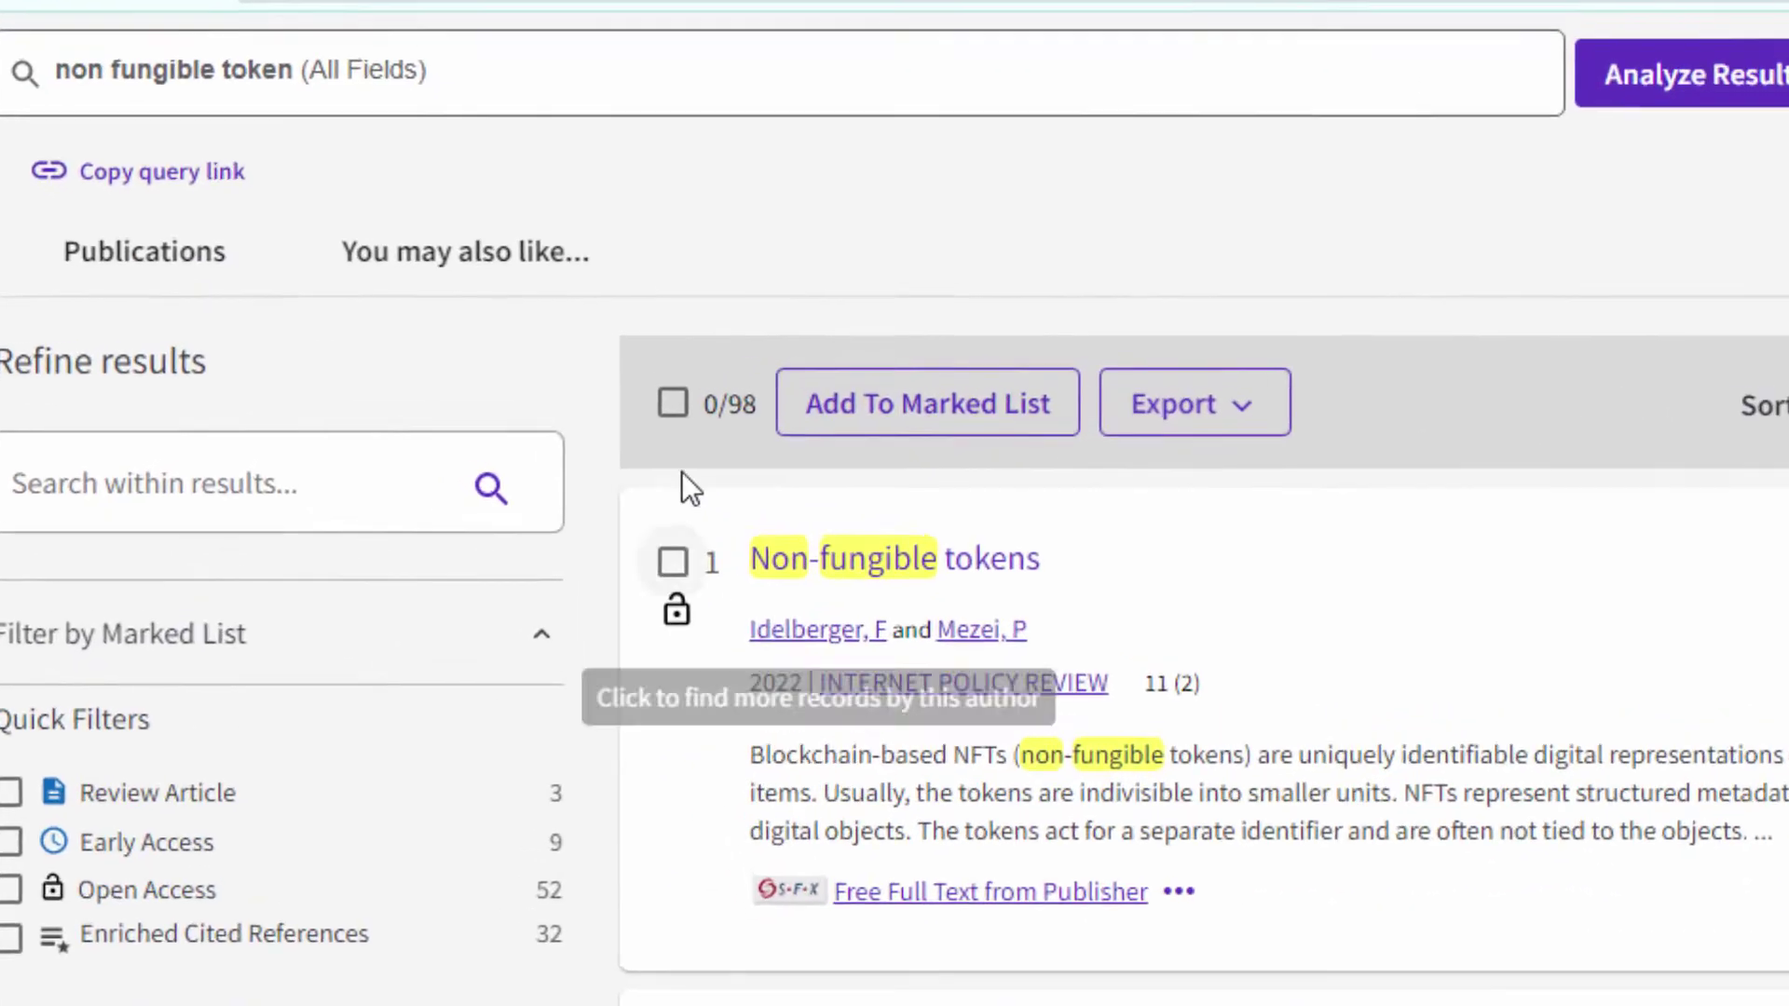
- Try selecting the first two records individually and all records on the page at once, clearing each selection
{"action": "left_click", "coordinate": [766, 427]}
{"action": "left_click", "coordinate": [766, 427]}
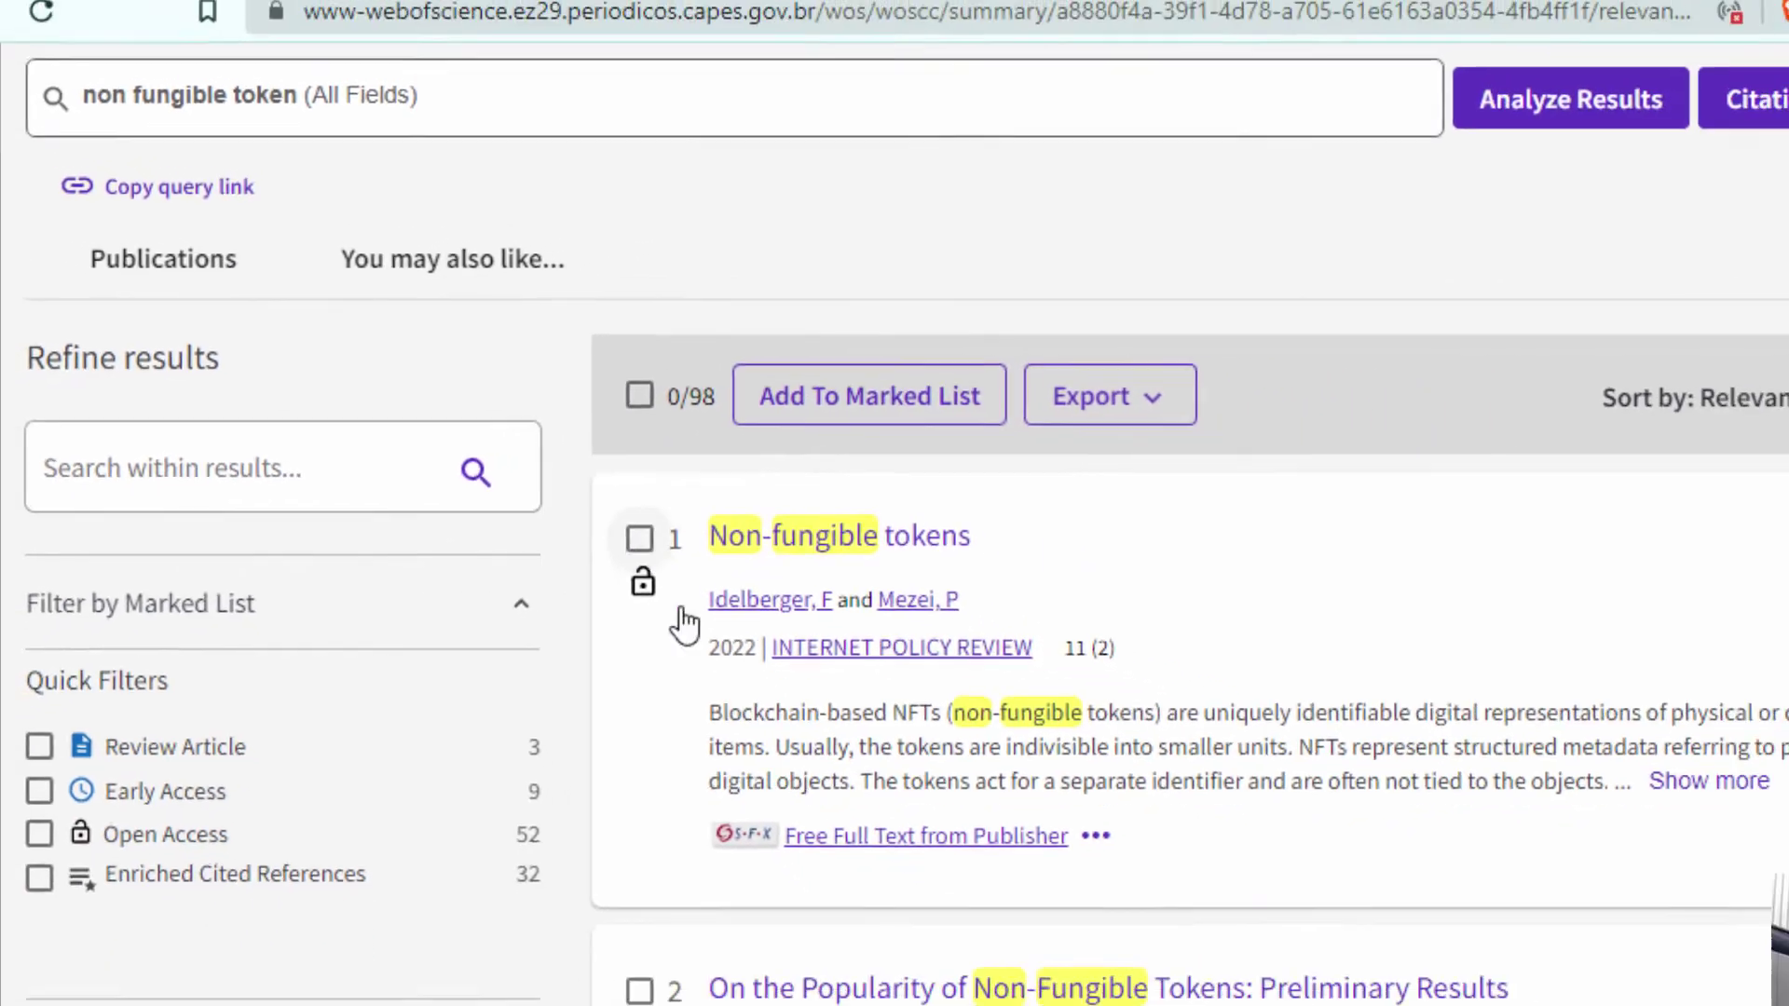
{"action": "left_click", "coordinate": [766, 627]}
{"action": "left_click", "coordinate": [567, 831]}
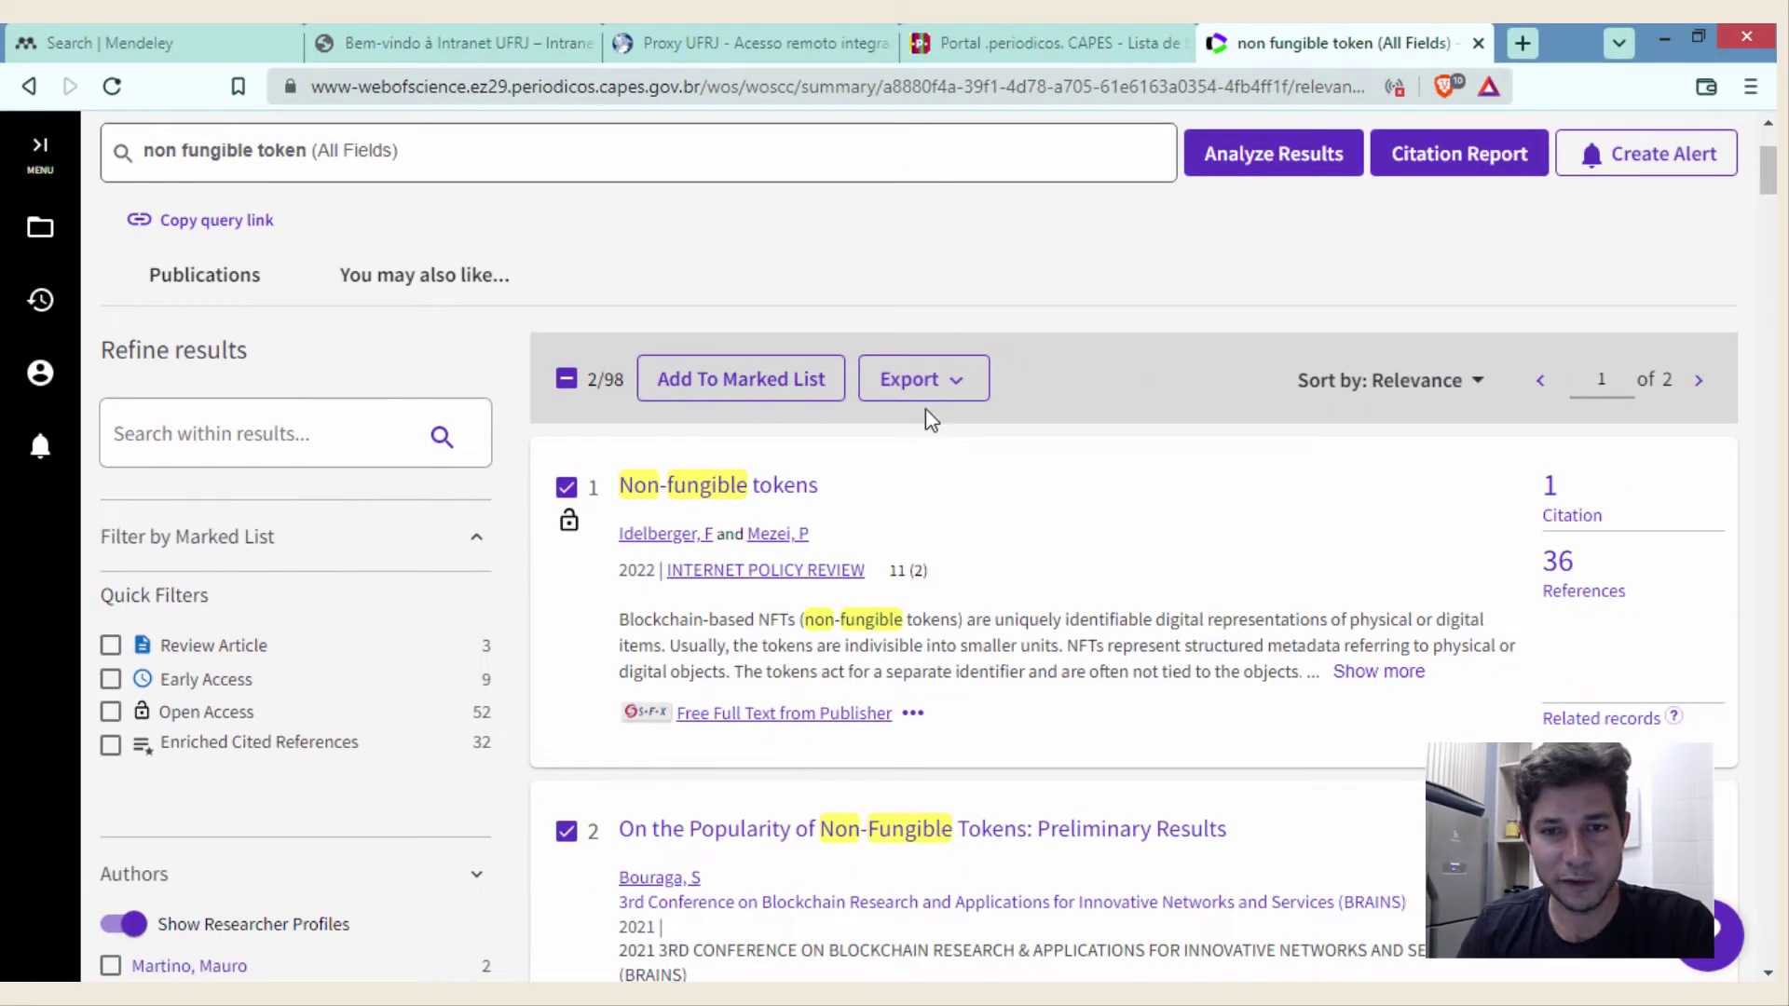
{"action": "left_click", "coordinate": [566, 379]}
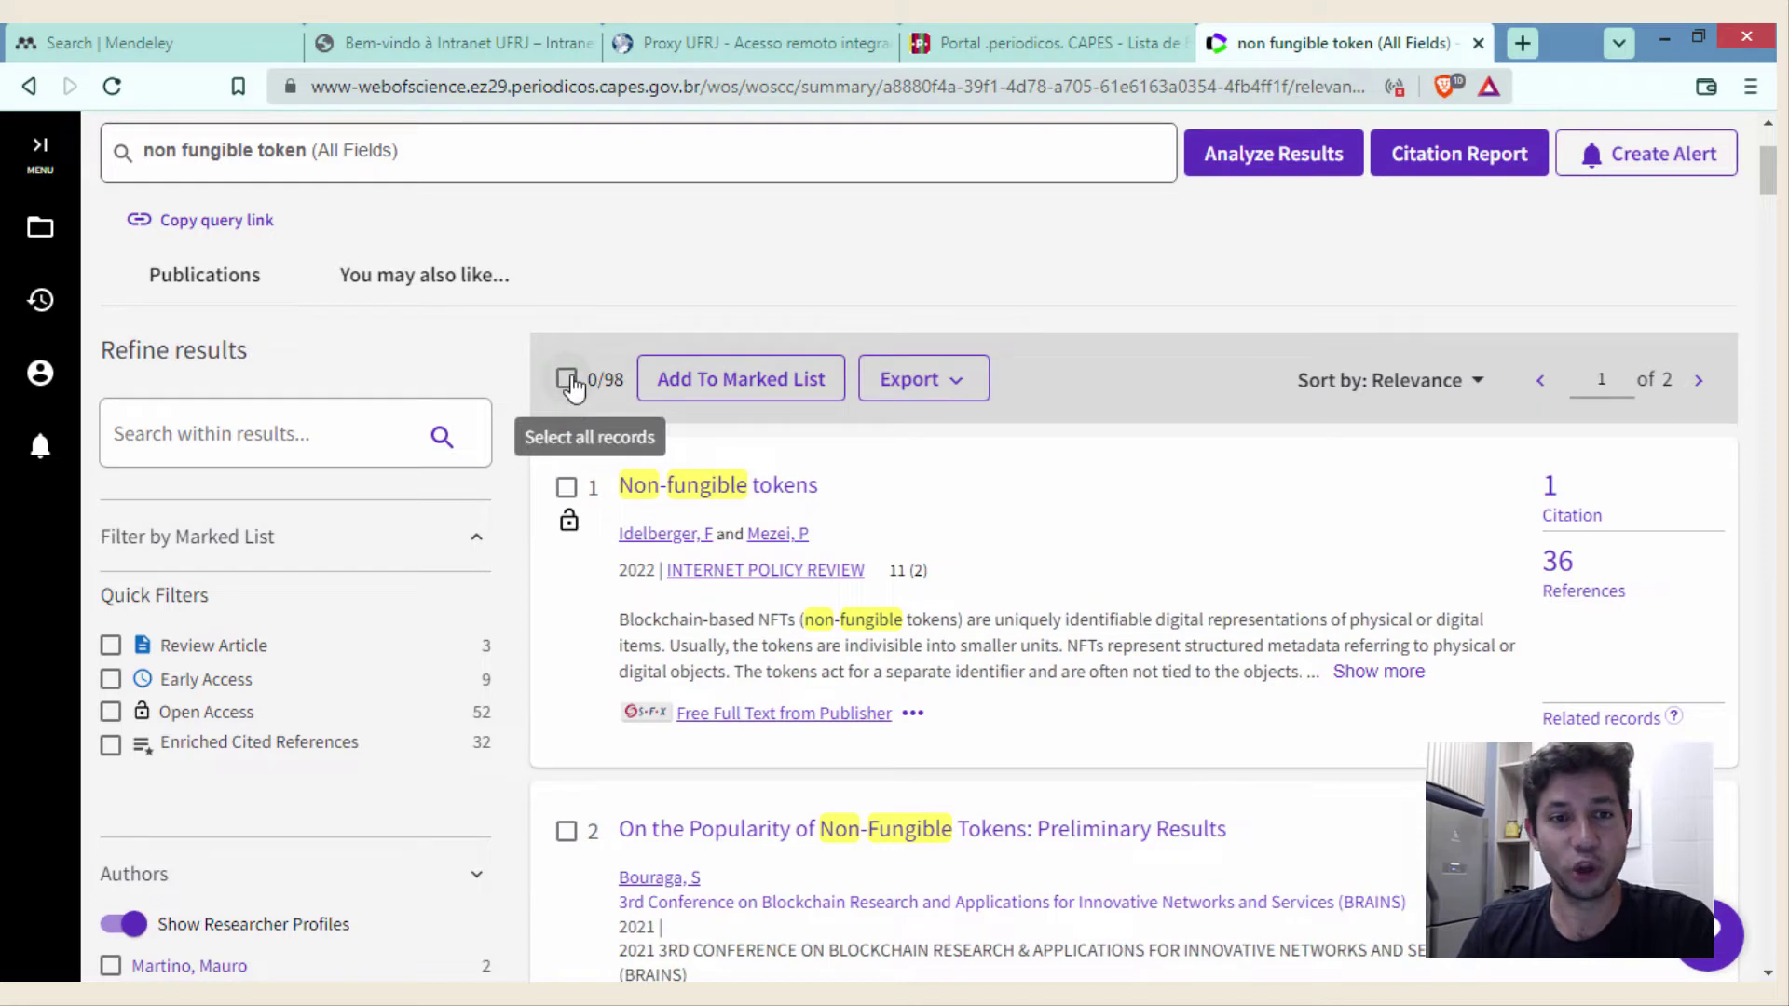
{"action": "left_click", "coordinate": [566, 378]}
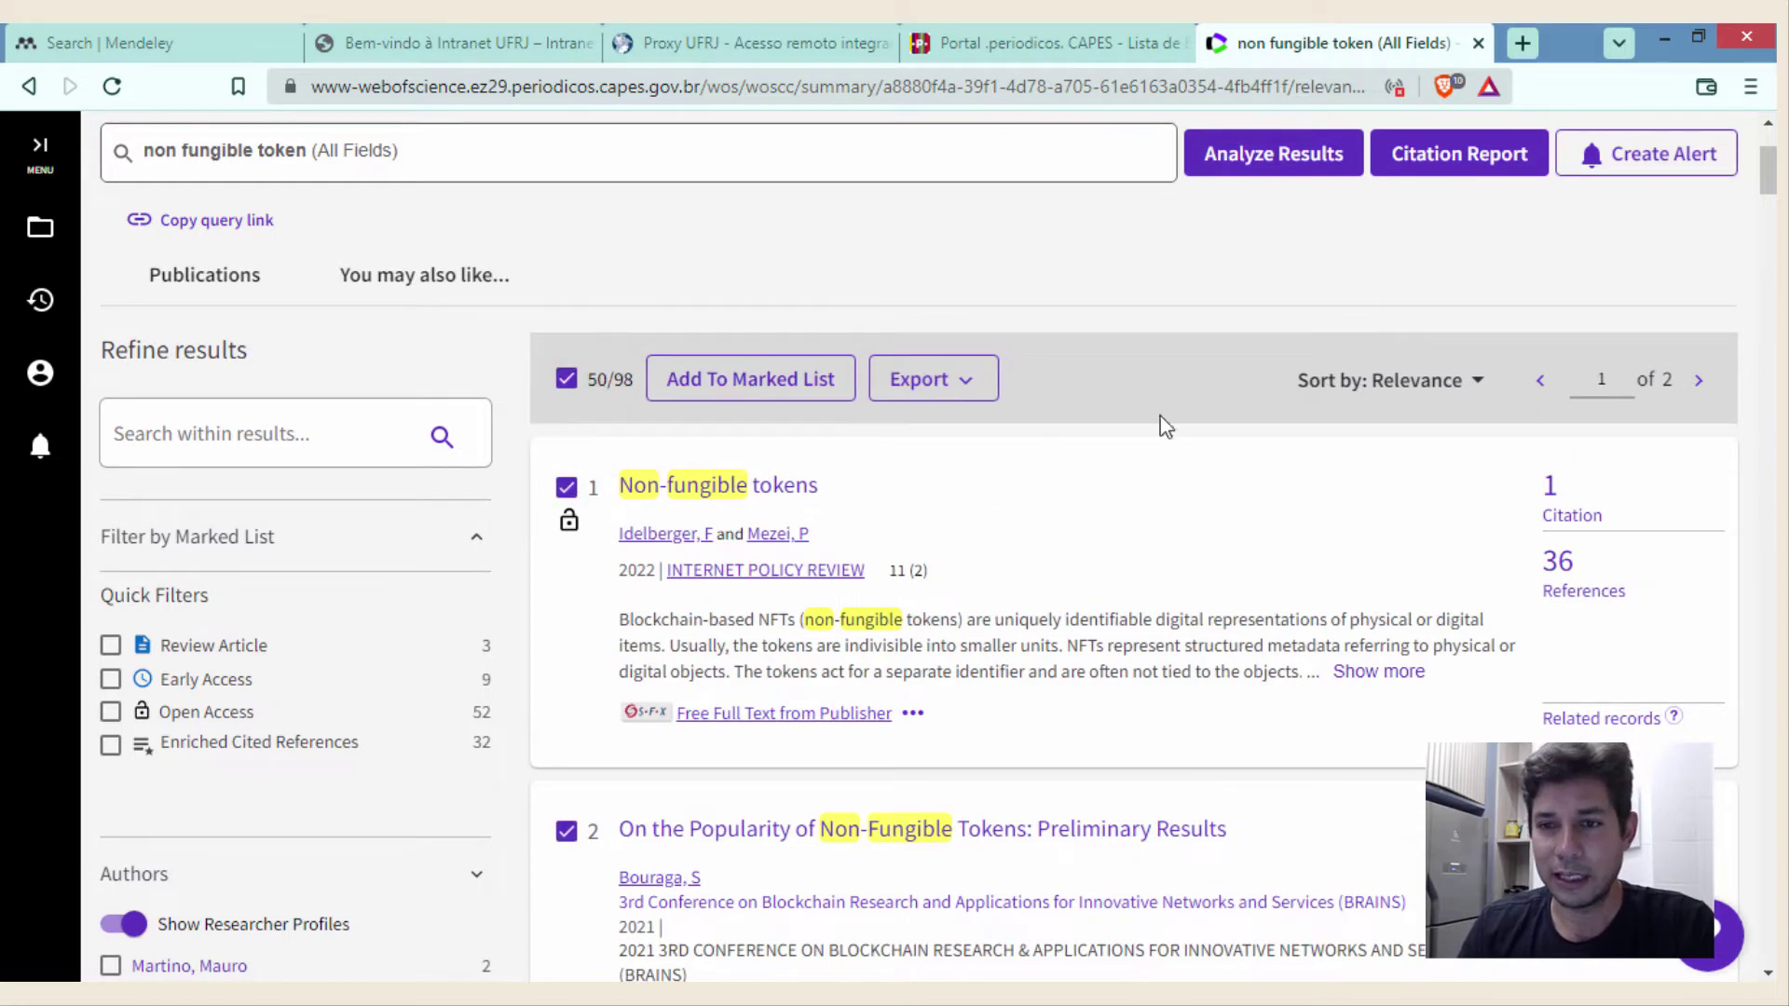
{"action": "left_click", "coordinate": [566, 379]}
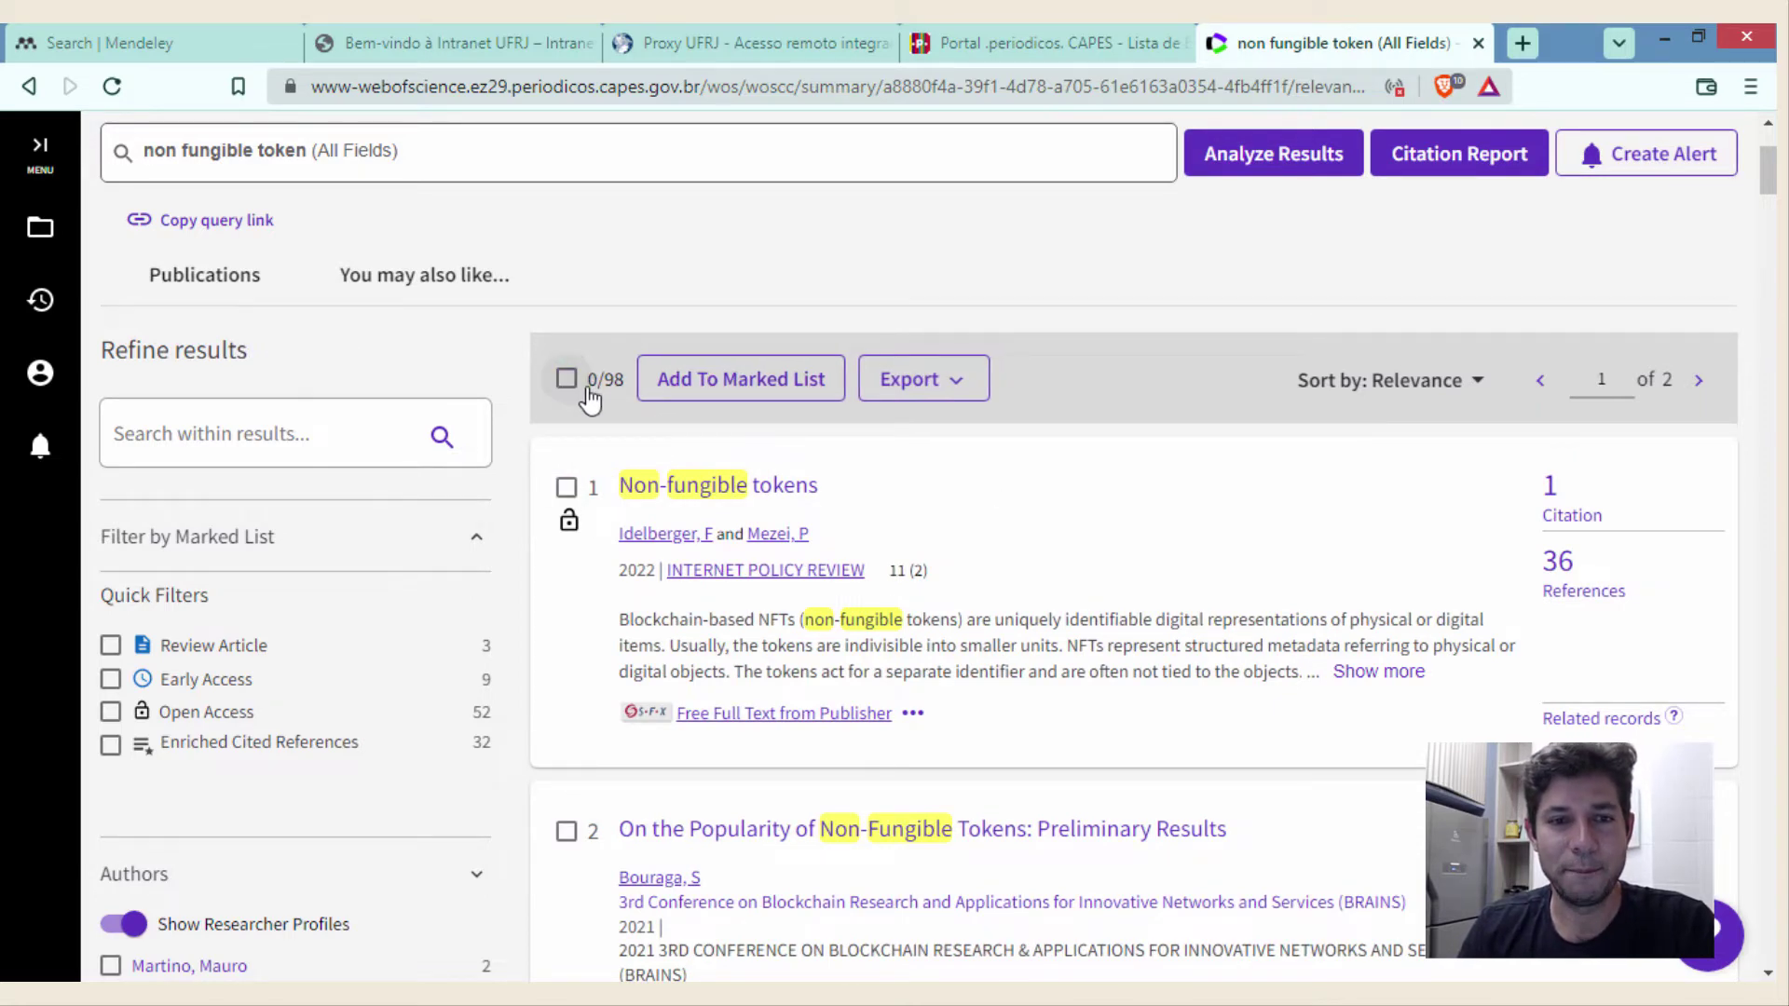
- Select all records on the first results page and start an export to RIS (other reference software)
{"action": "scroll", "coordinate": [1318, 559], "scroll_direction": "down", "scroll_amount": 20}
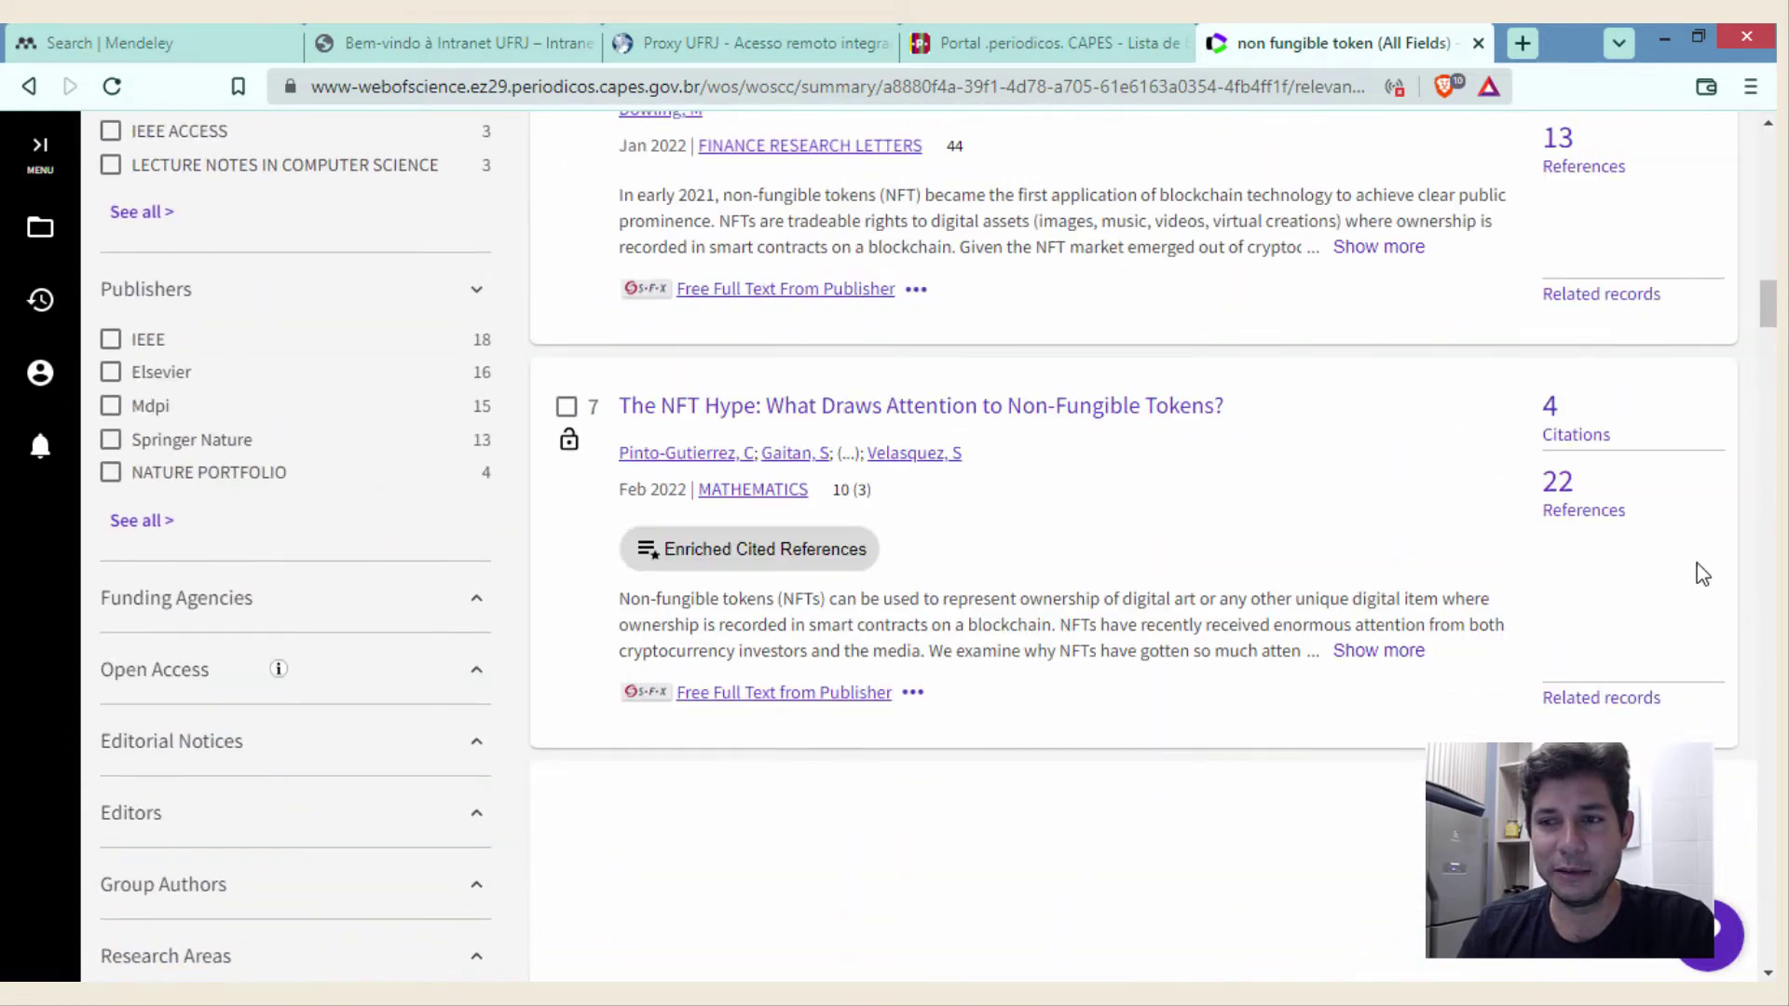
{"action": "scroll", "coordinate": [1715, 485], "scroll_direction": "up", "scroll_amount": 12}
{"action": "scroll", "coordinate": [1729, 424], "scroll_direction": "up", "scroll_amount": 8}
{"action": "left_click", "coordinate": [567, 639]}
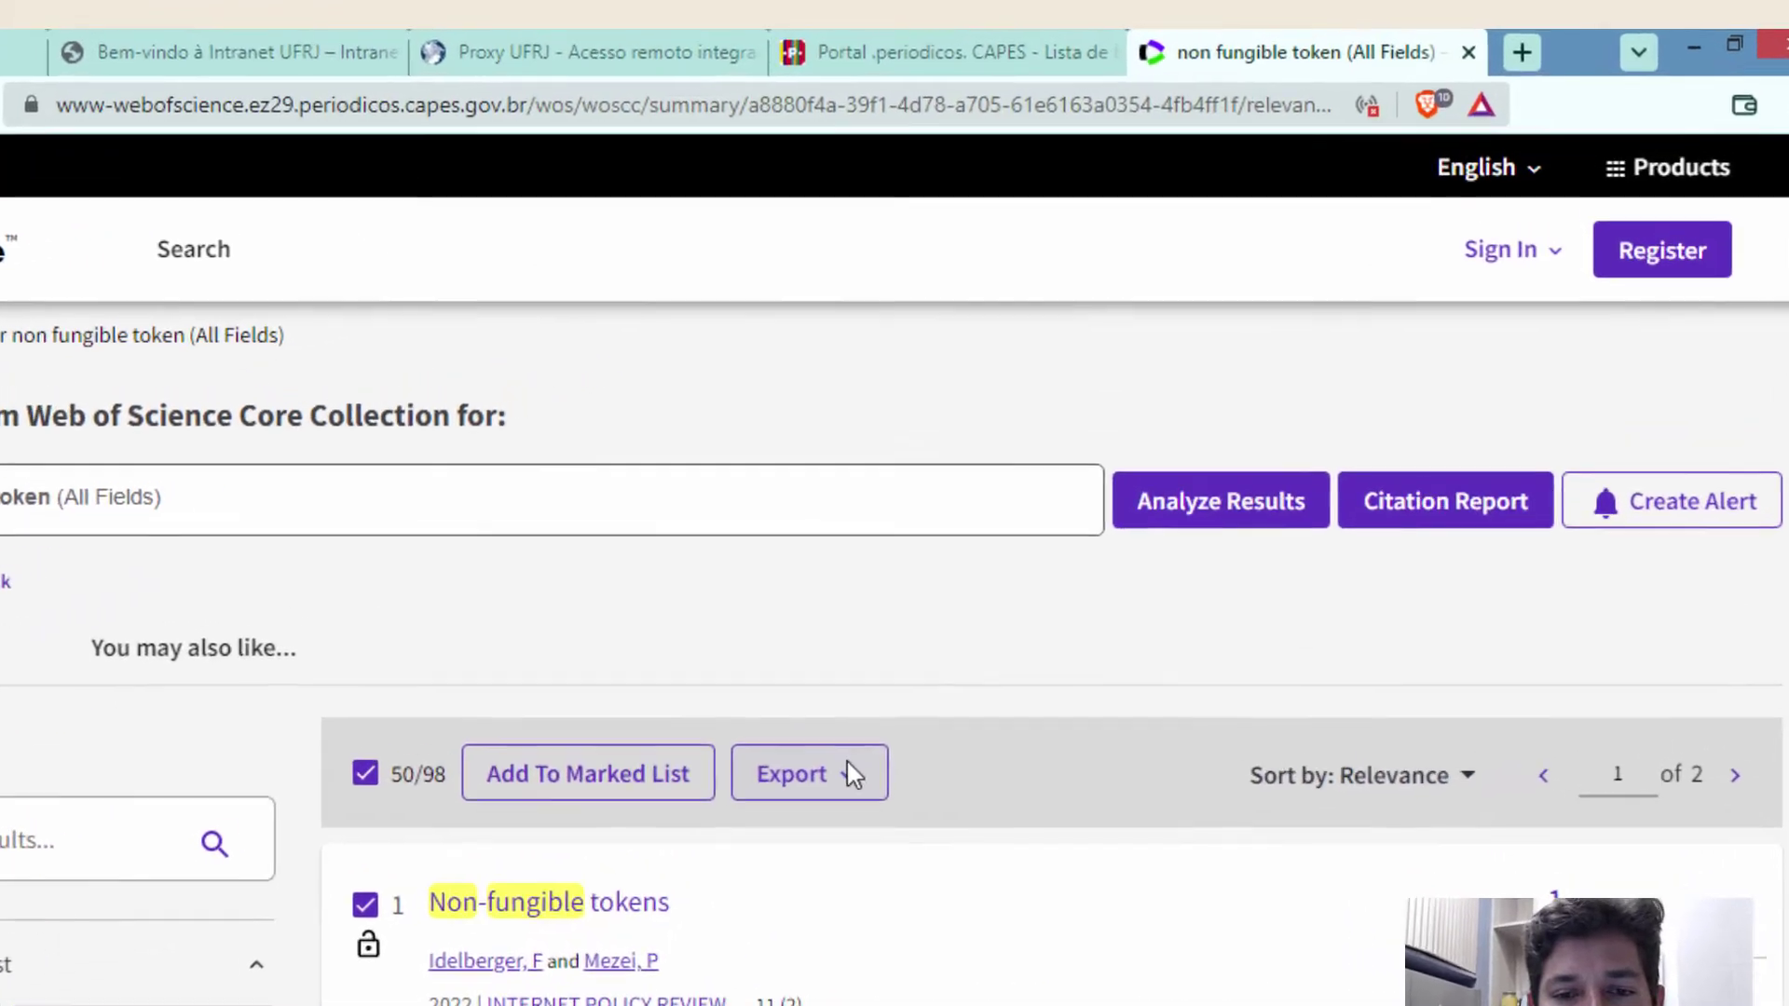
{"action": "left_click", "coordinate": [850, 774]}
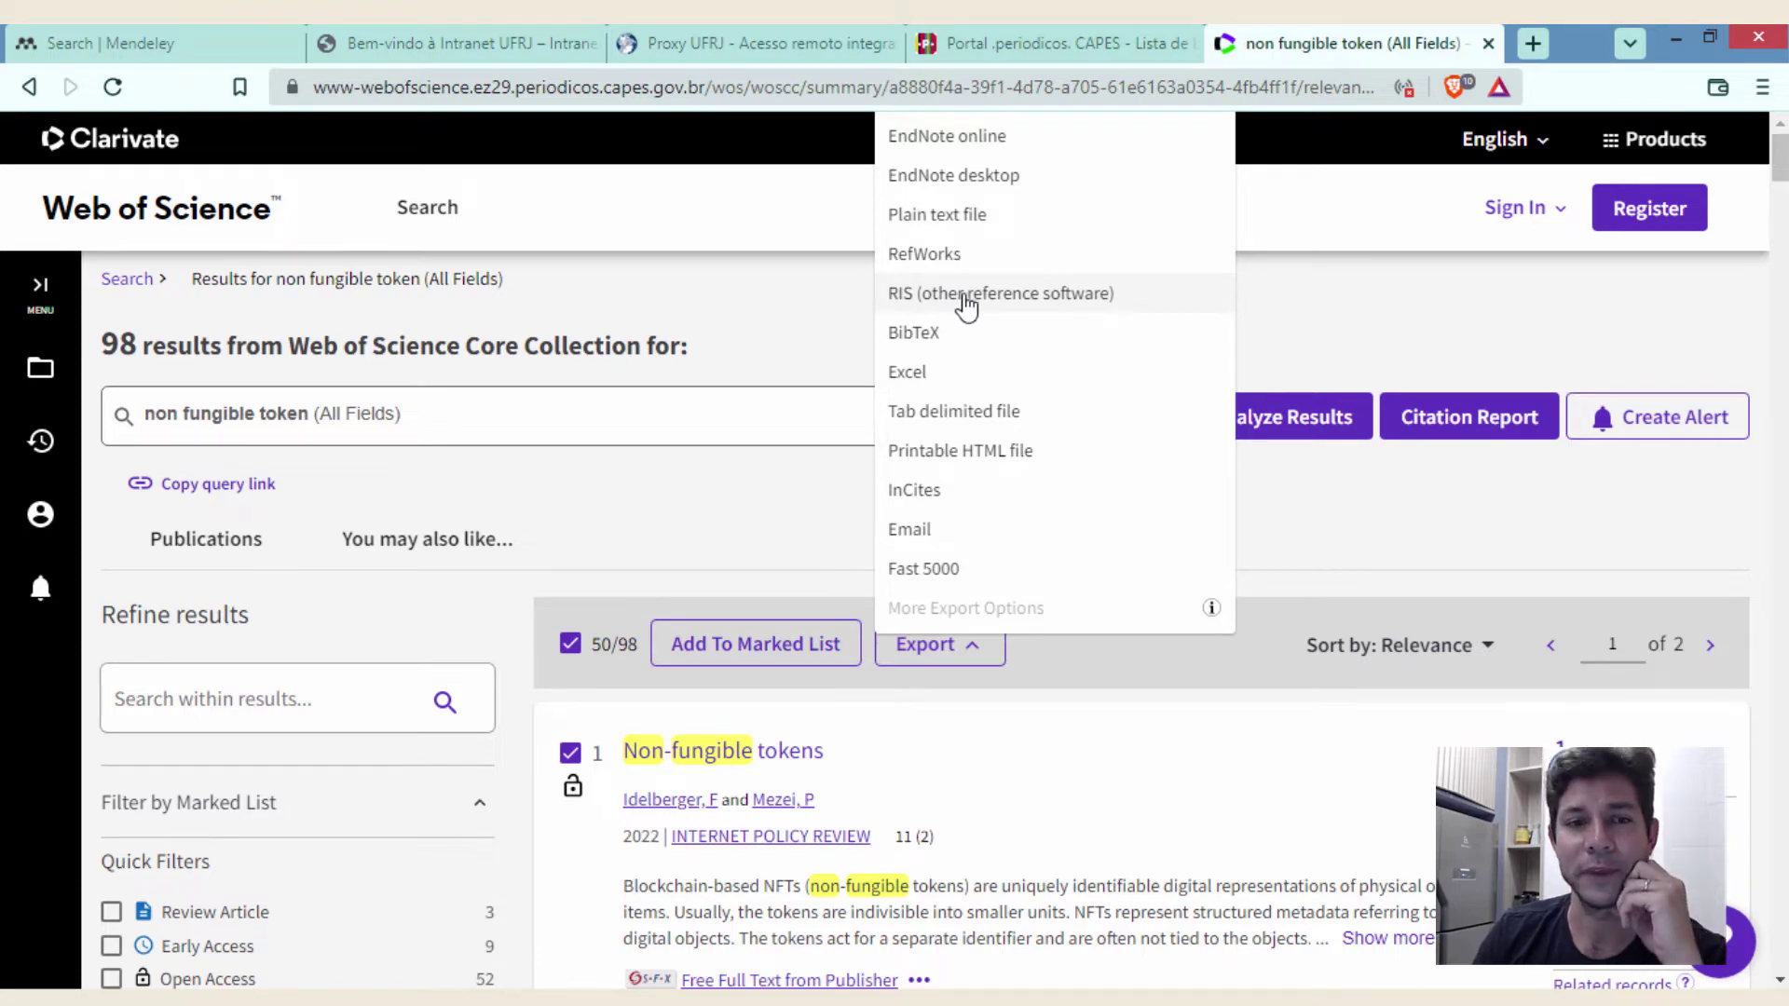
{"action": "left_click", "coordinate": [966, 303]}
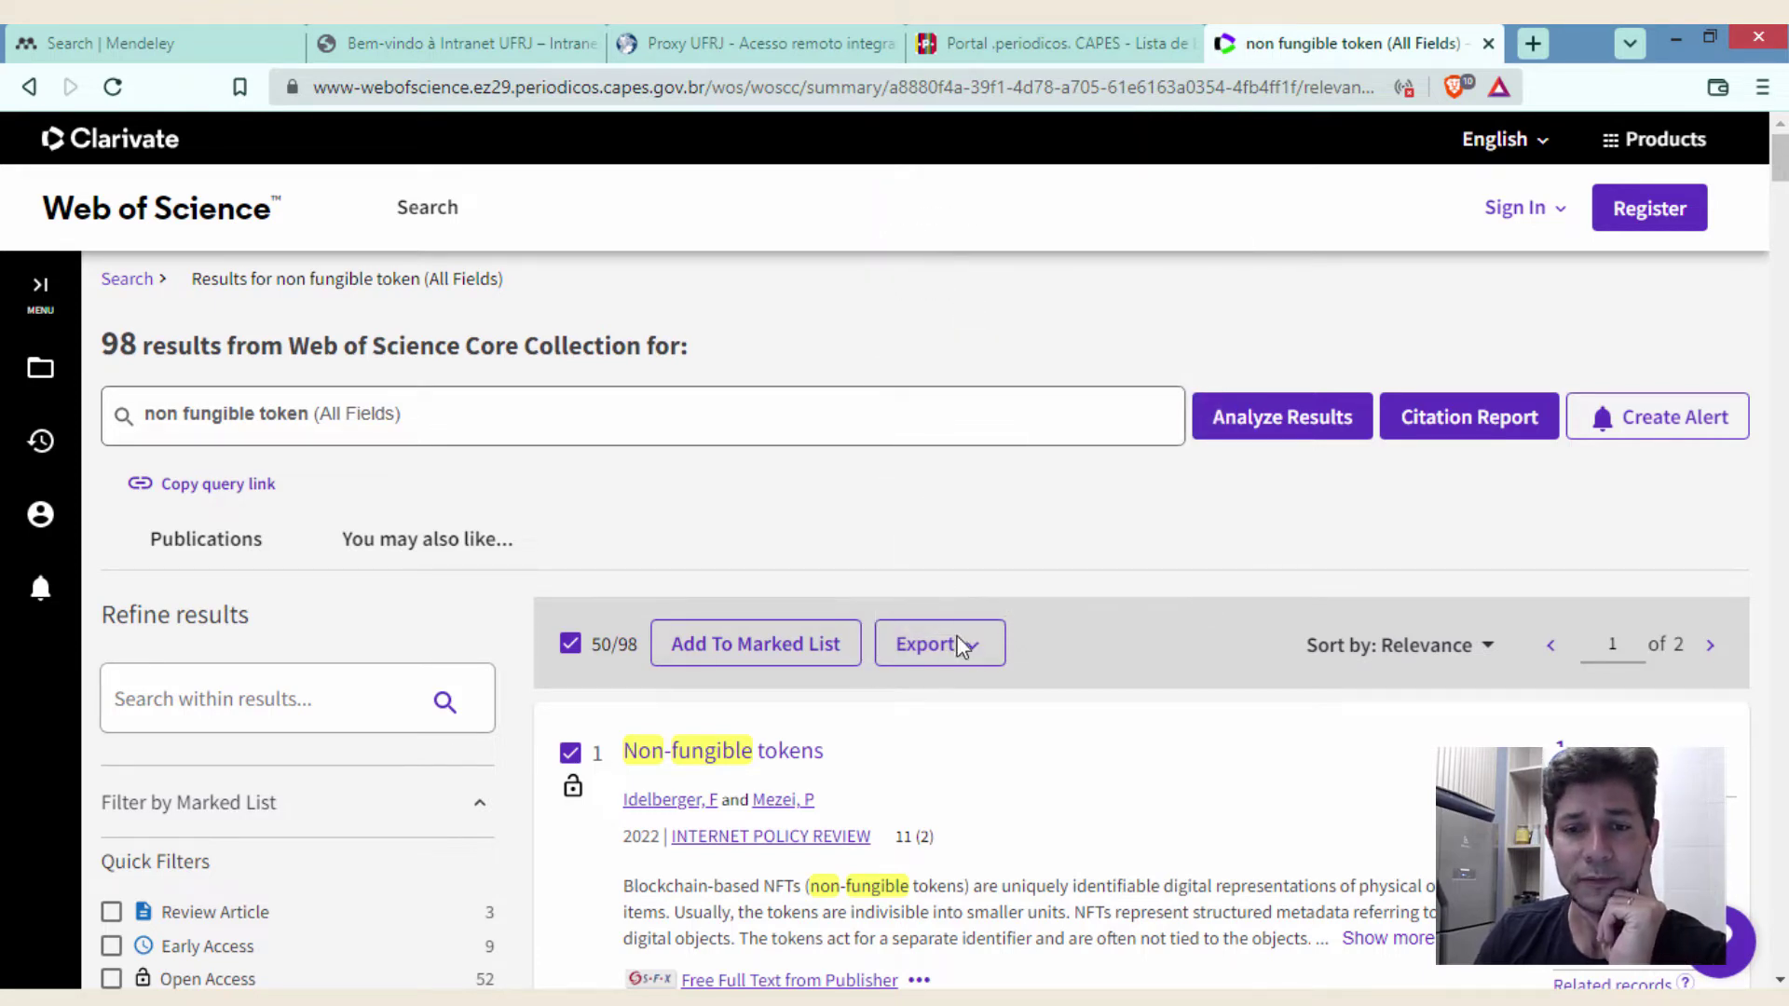
{"action": "scroll", "coordinate": [1123, 637], "scroll_direction": "down", "scroll_amount": 3}
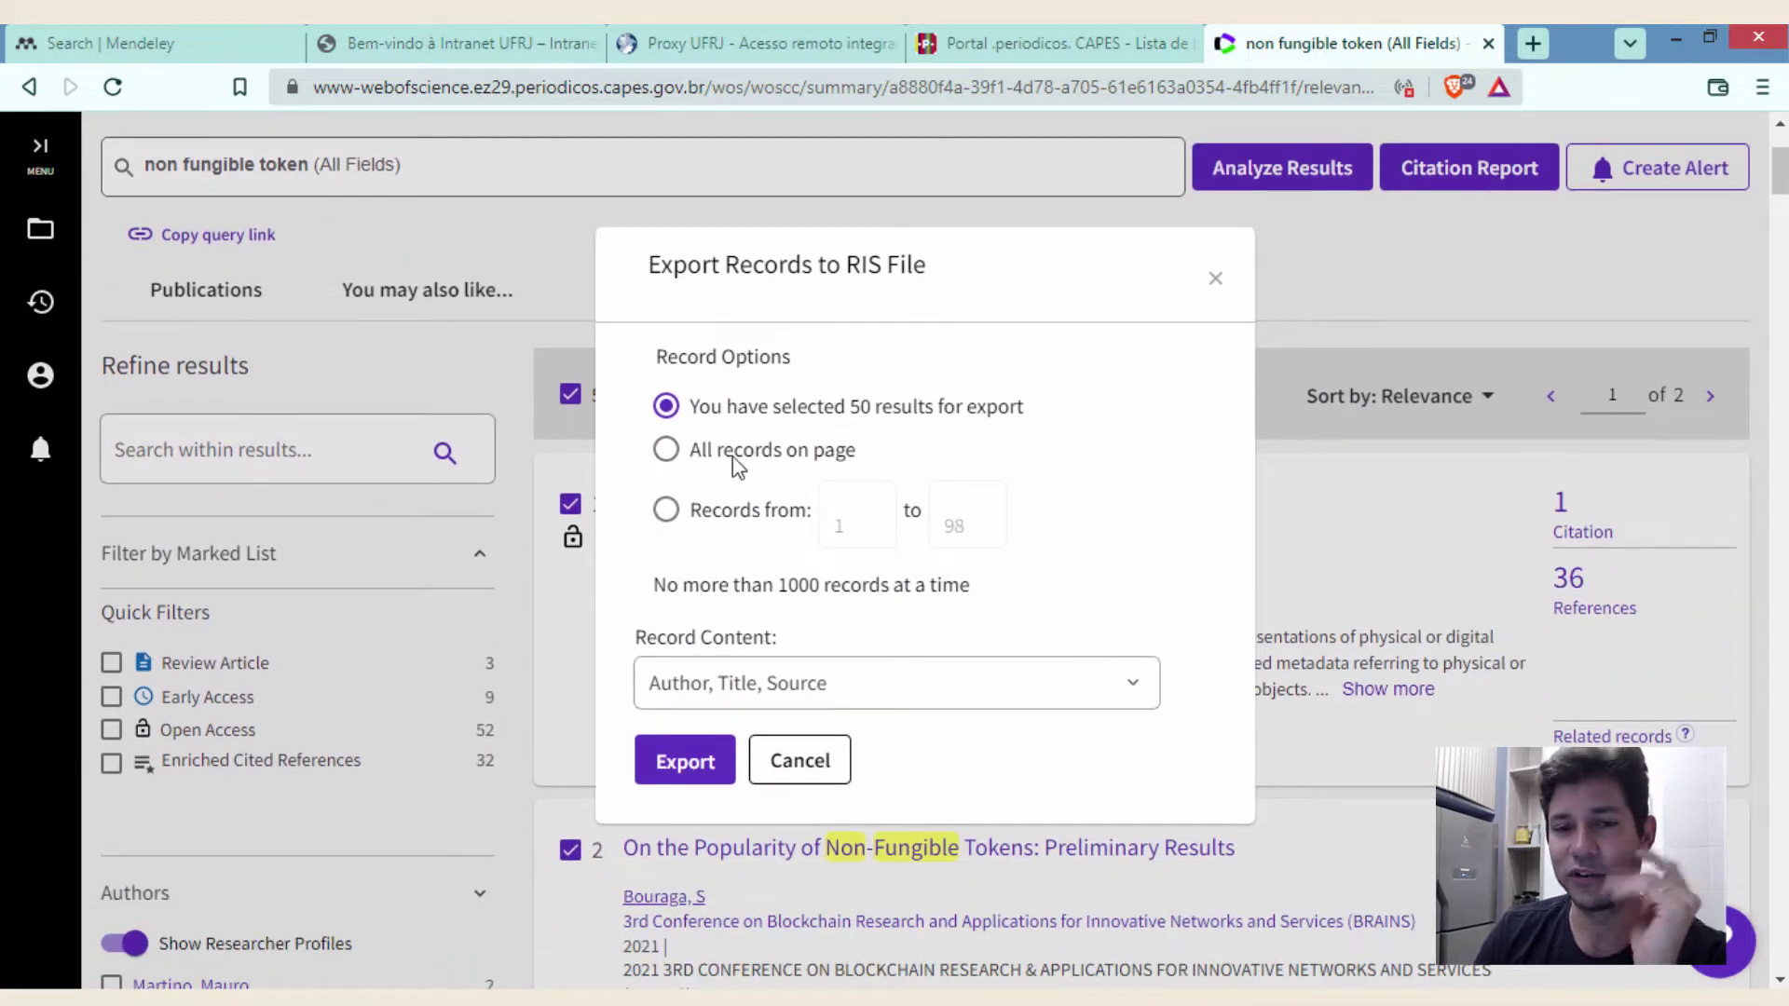
- Export records 1 to 98 with Full Record content to the RIS file savedrecs on the desktop and switch to Mendeley Reference Manager
{"action": "left_click", "coordinate": [732, 526]}
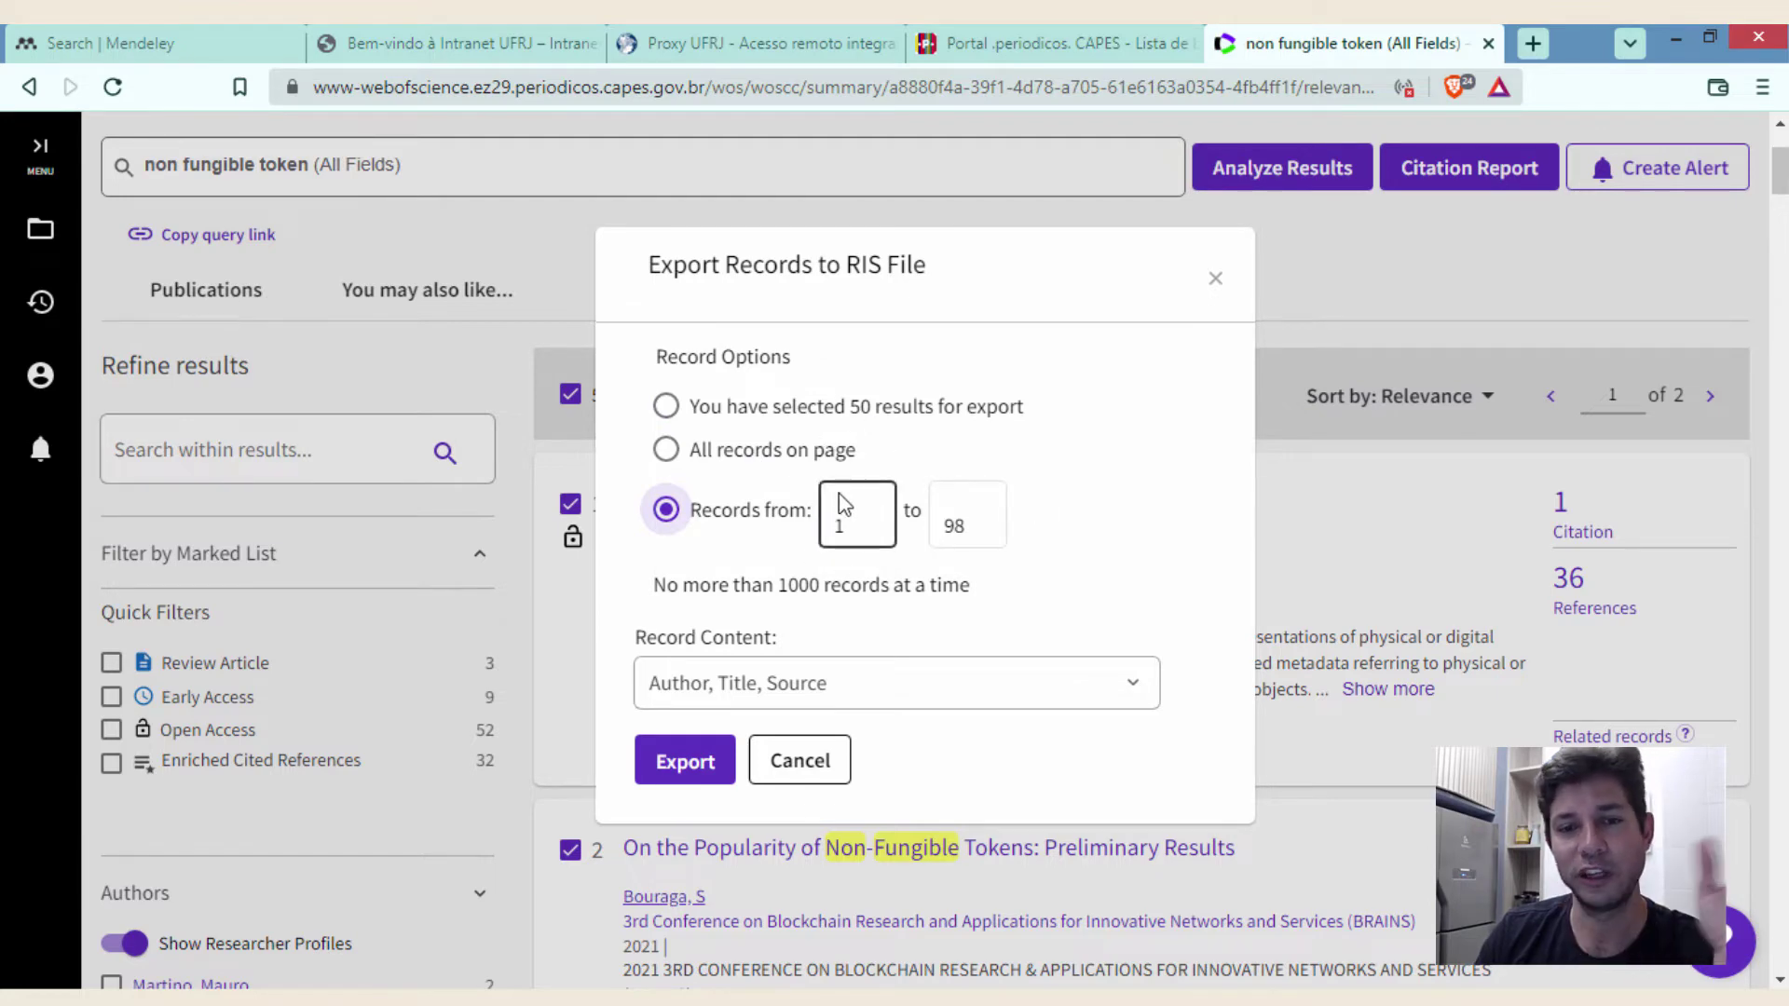
{"action": "scroll", "coordinate": [1093, 526], "scroll_direction": "down", "scroll_amount": 3}
{"action": "scroll", "coordinate": [1095, 503], "scroll_direction": "up", "scroll_amount": 1}
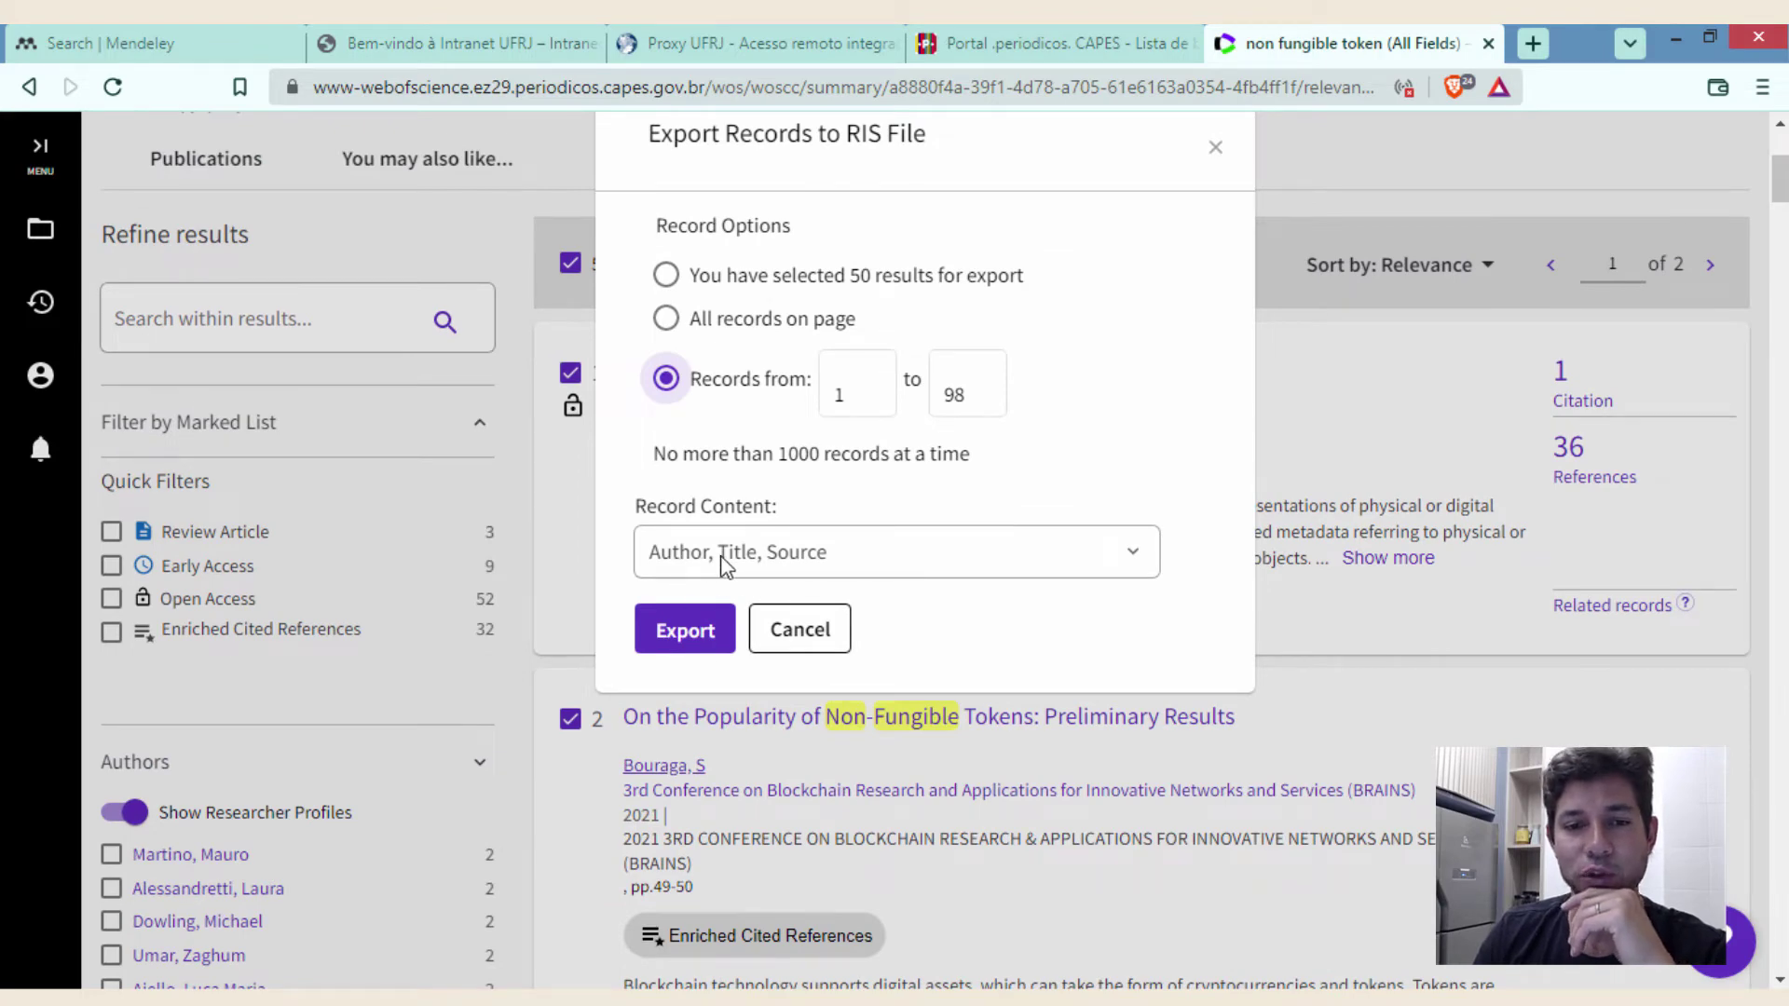
{"action": "left_click", "coordinate": [857, 570]}
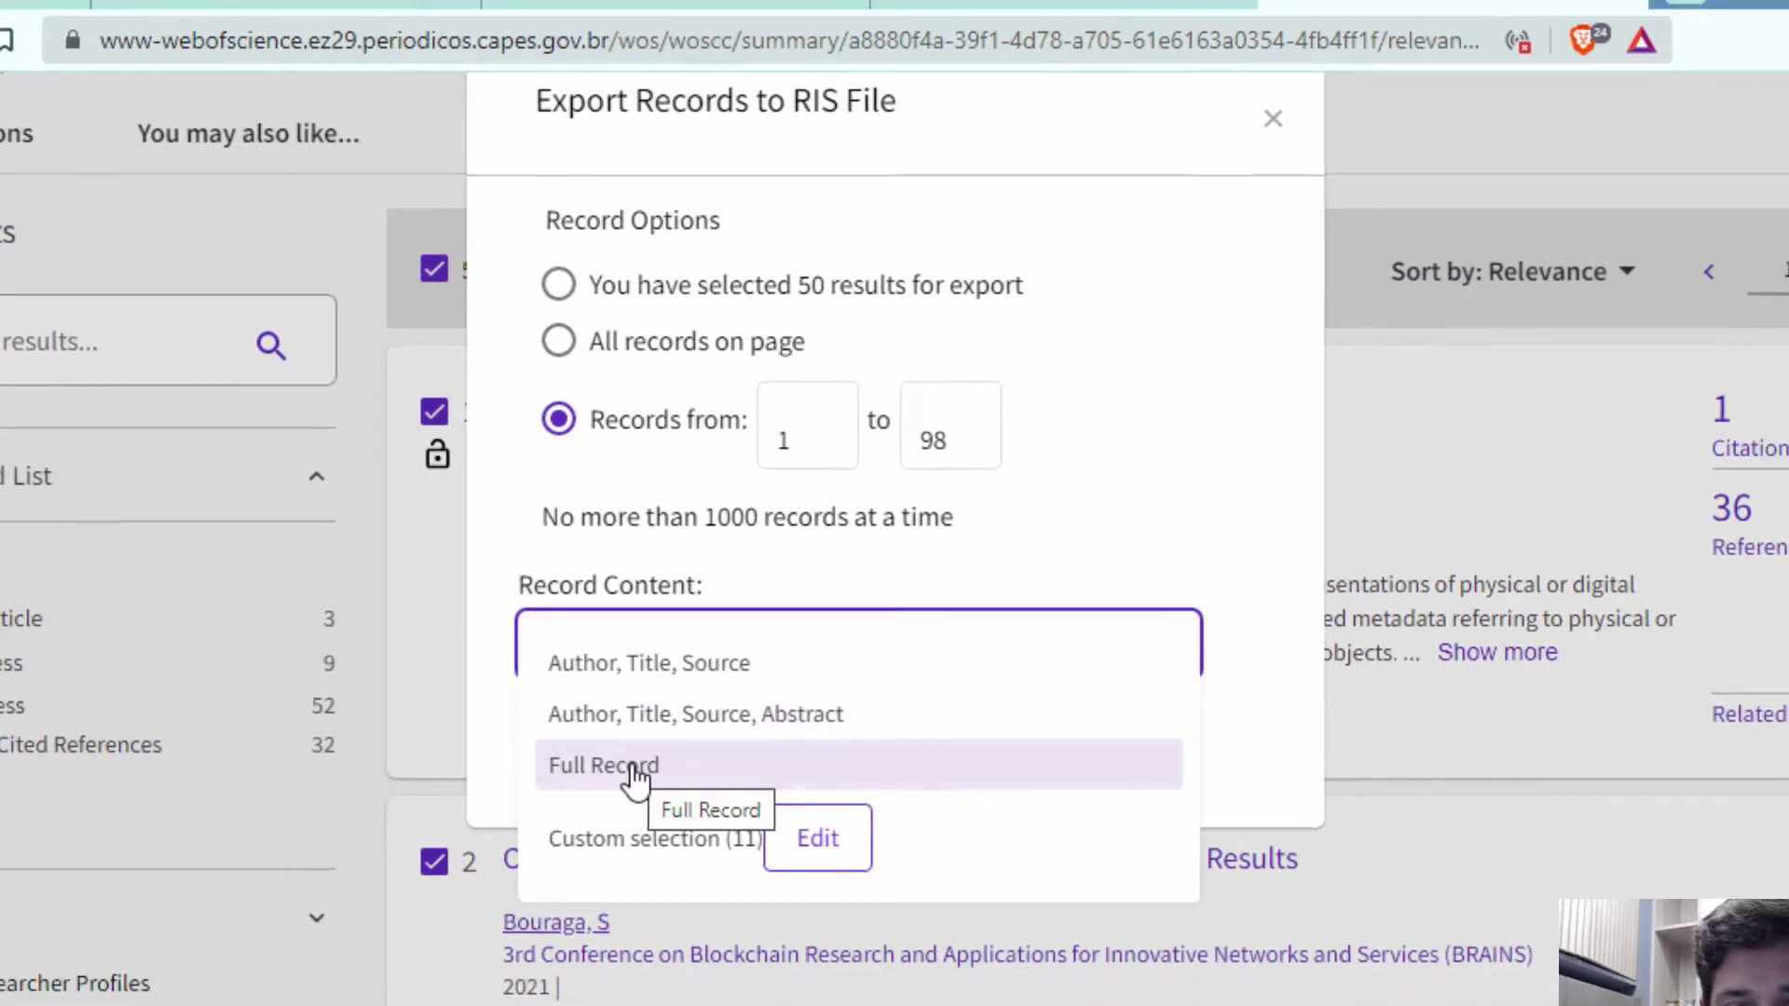
{"action": "left_click", "coordinate": [634, 769]}
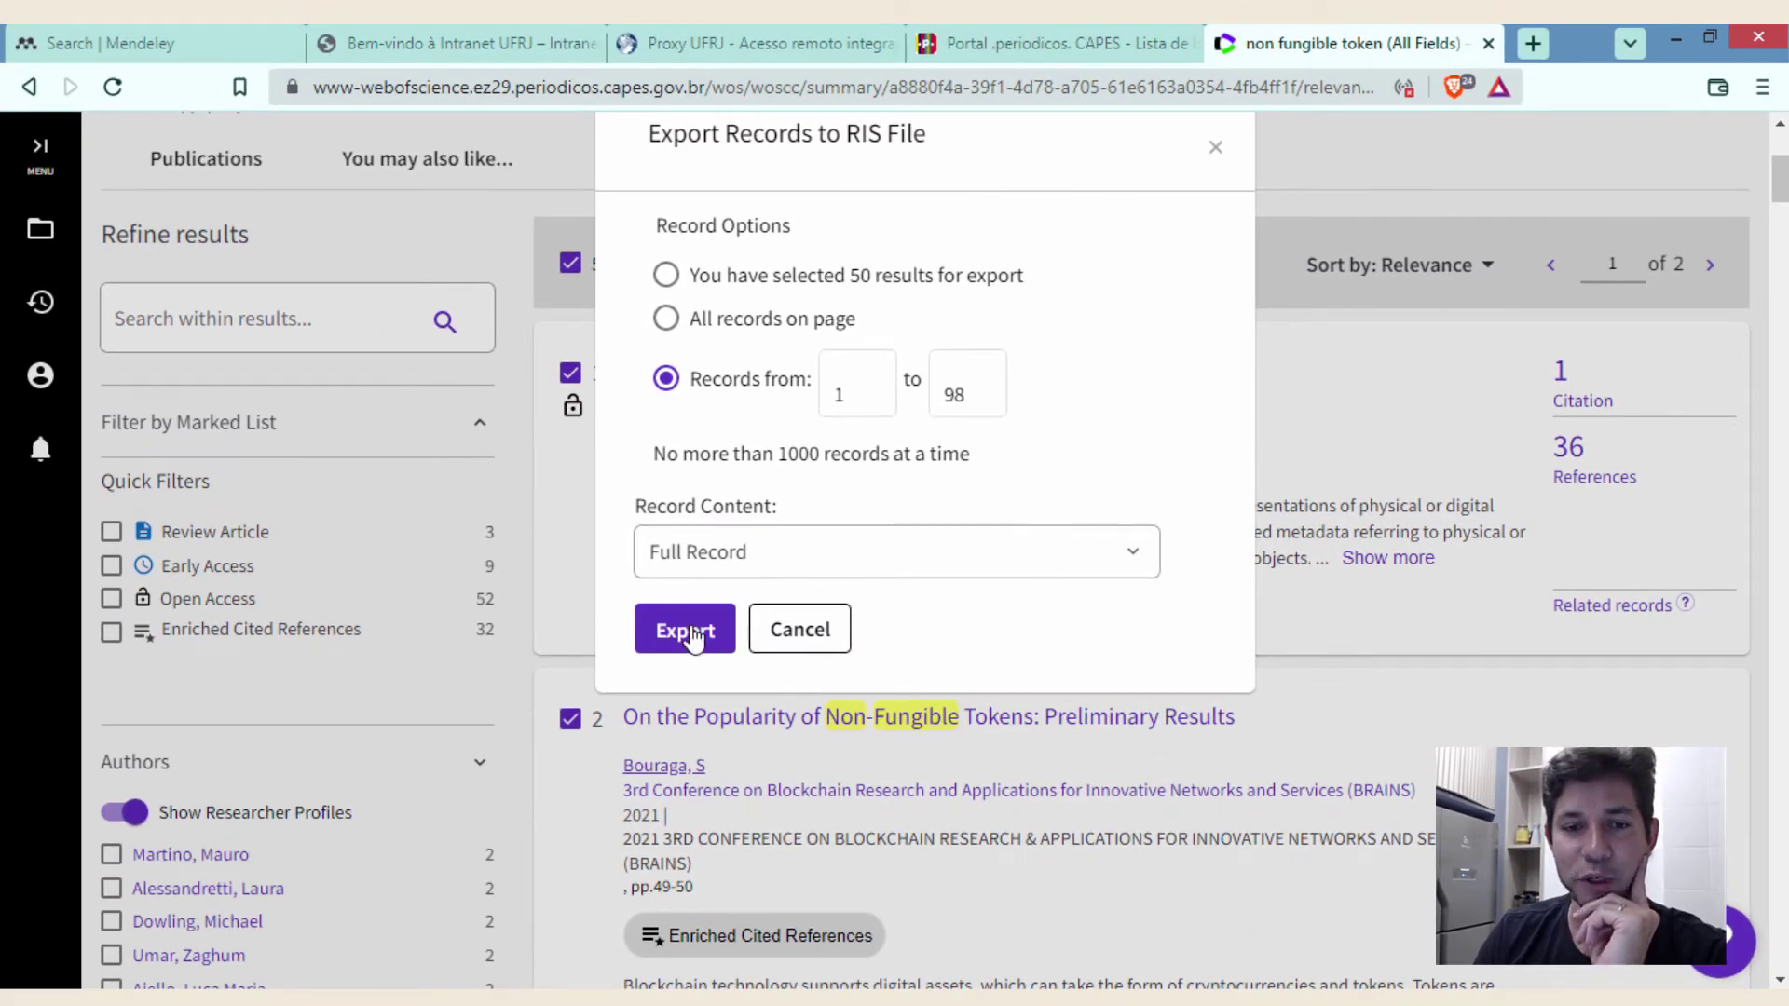
{"action": "left_click", "coordinate": [690, 631]}
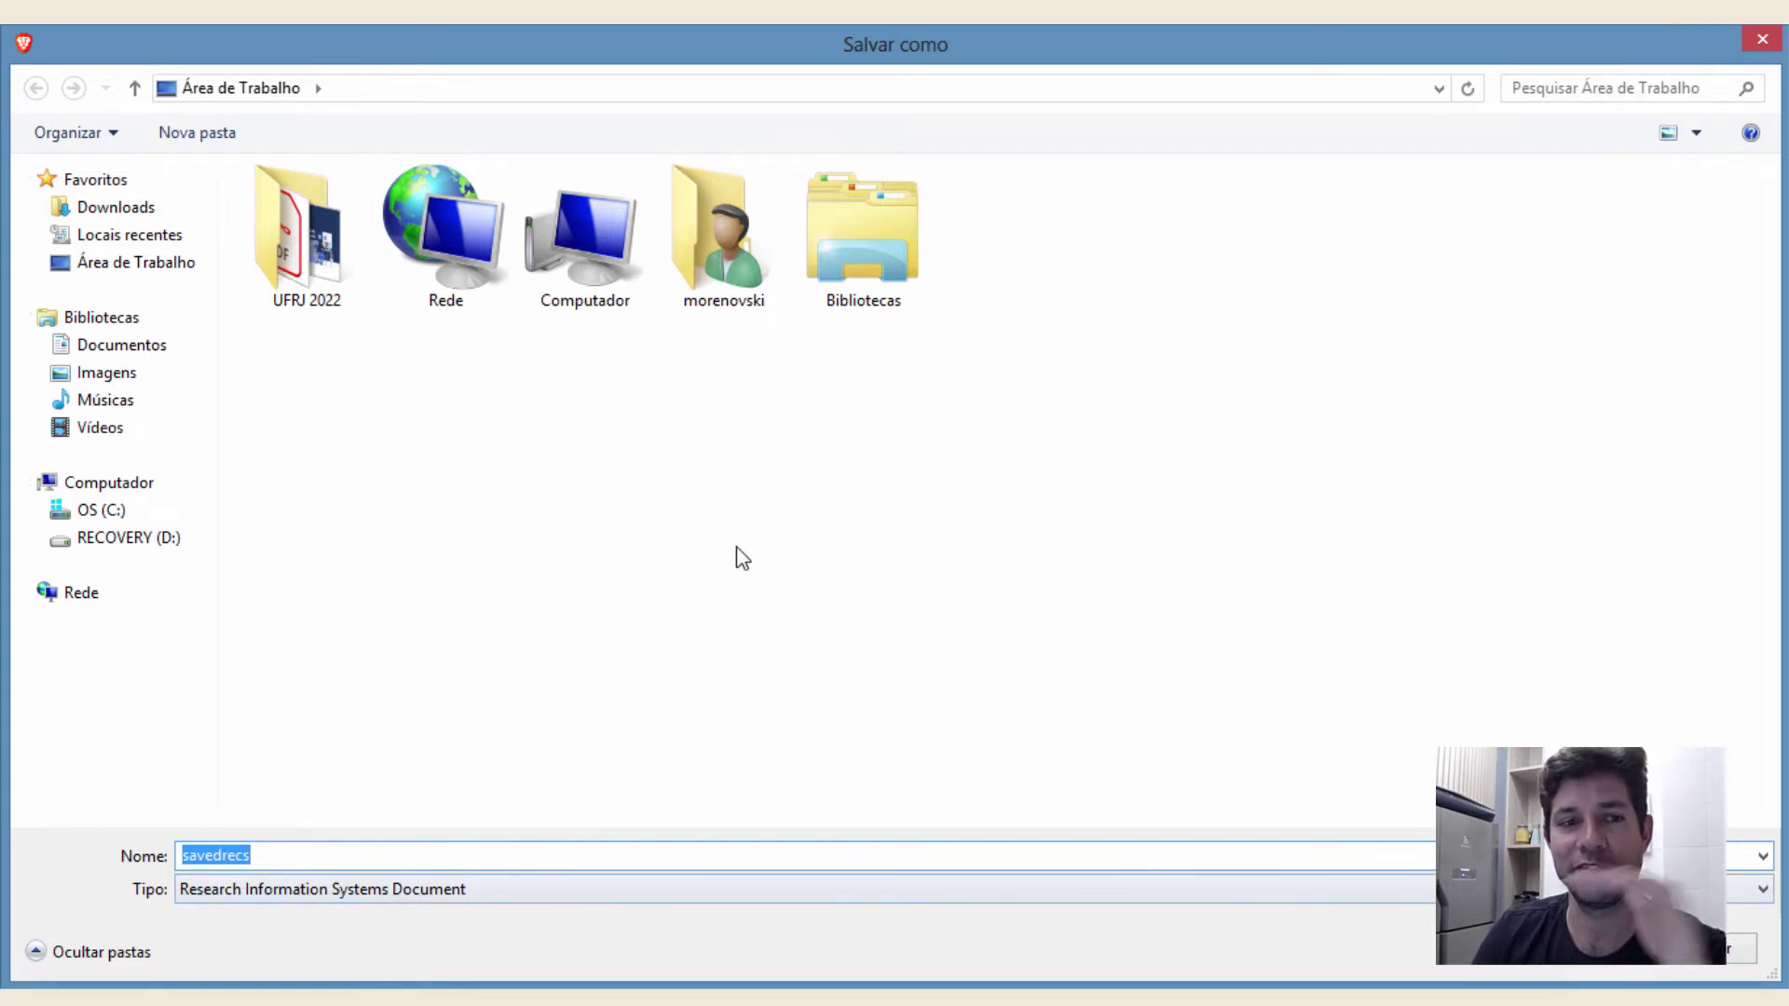
{"action": "left_click", "coordinate": [1577, 949]}
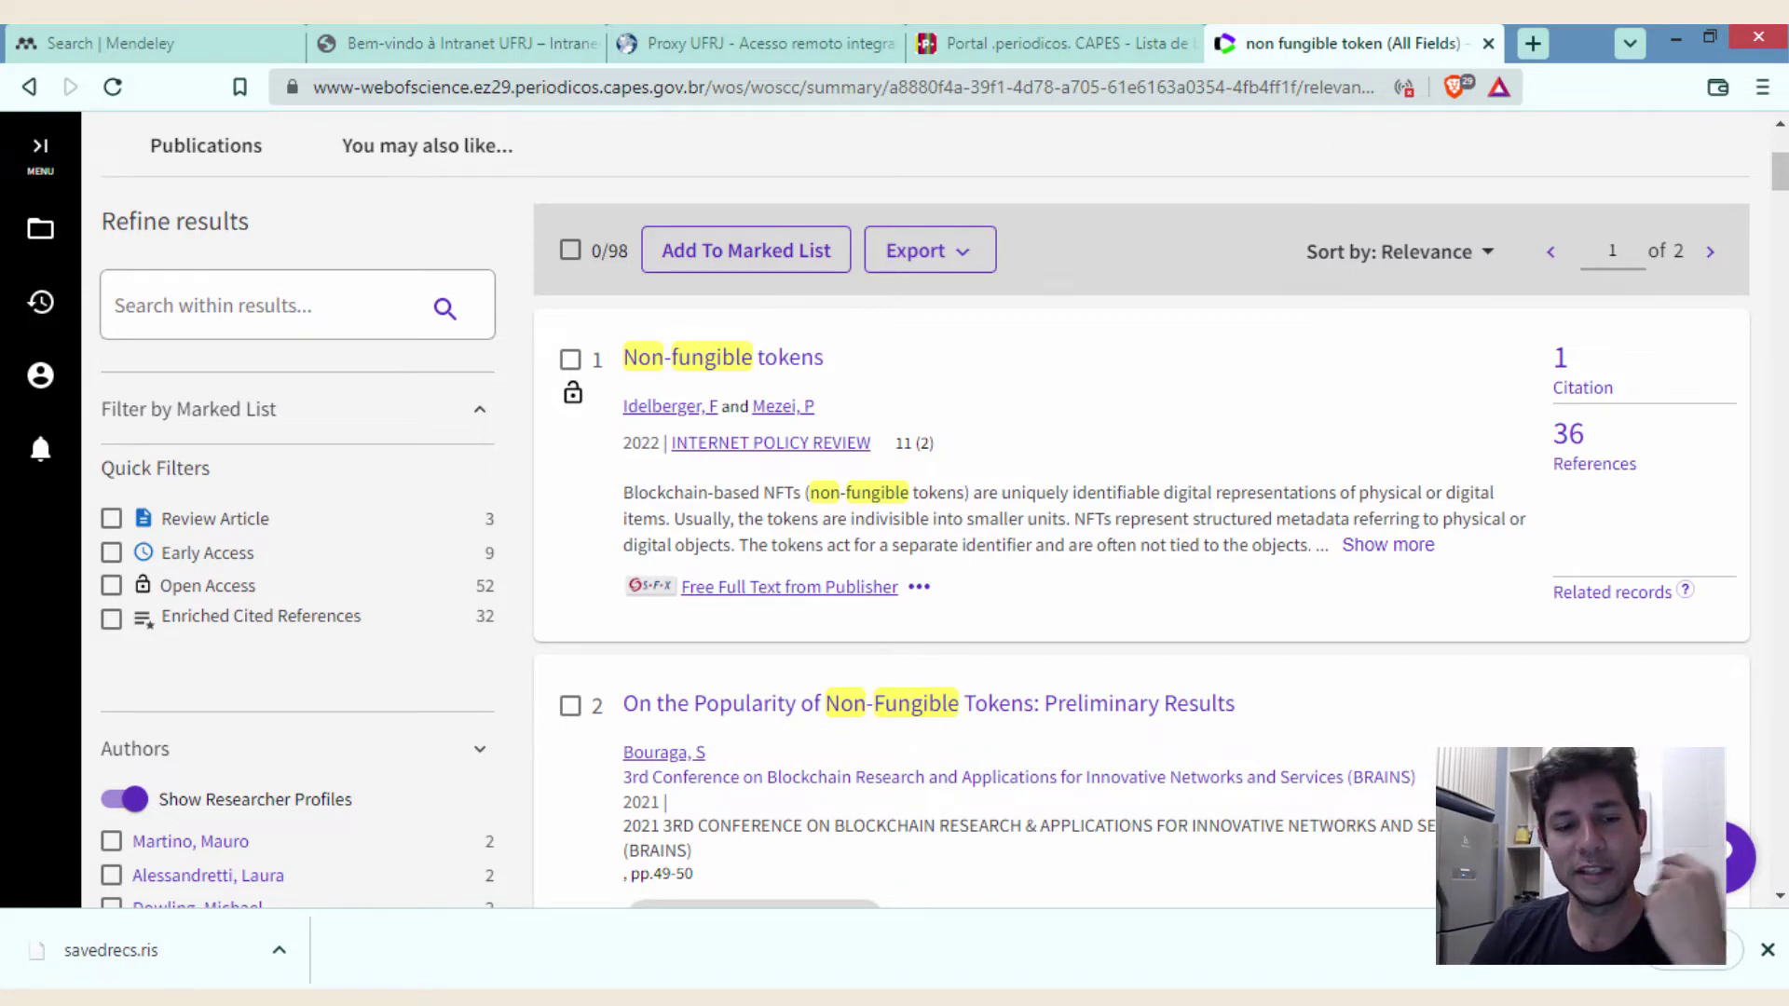
{"action": "key", "text": "alt+Tab"}
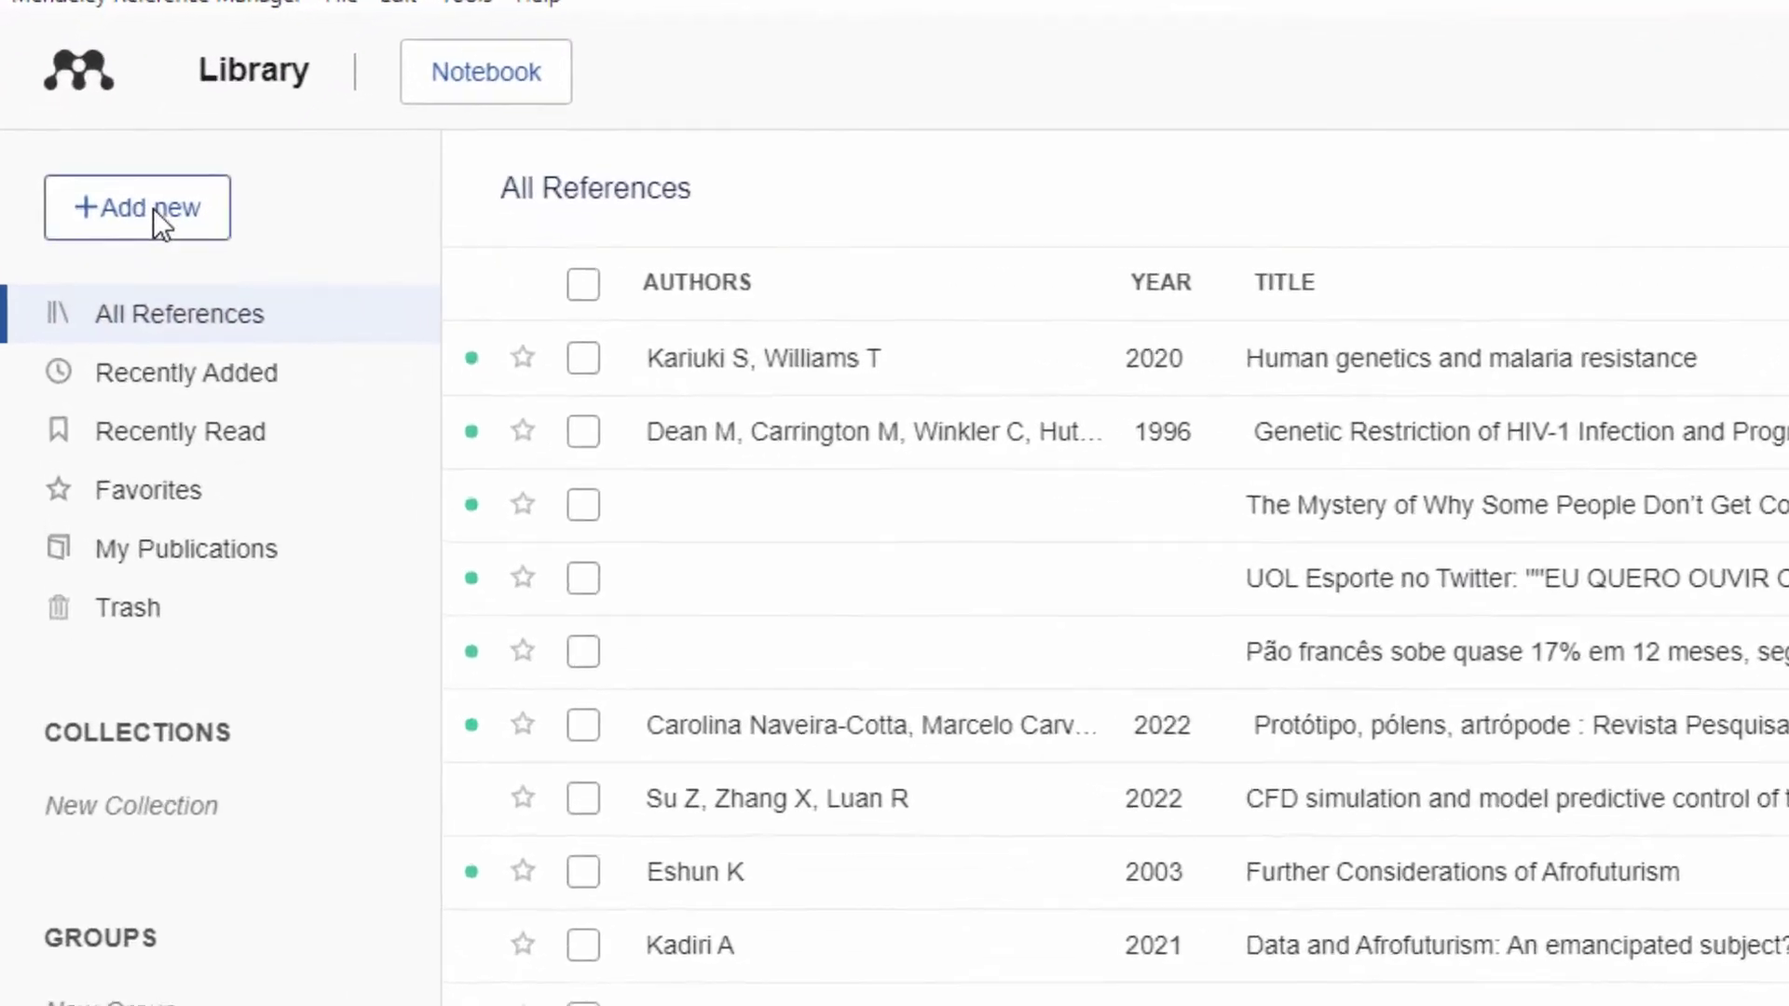
{"action": "left_click", "coordinate": [154, 212]}
{"action": "mouse_move", "coordinate": [200, 450]}
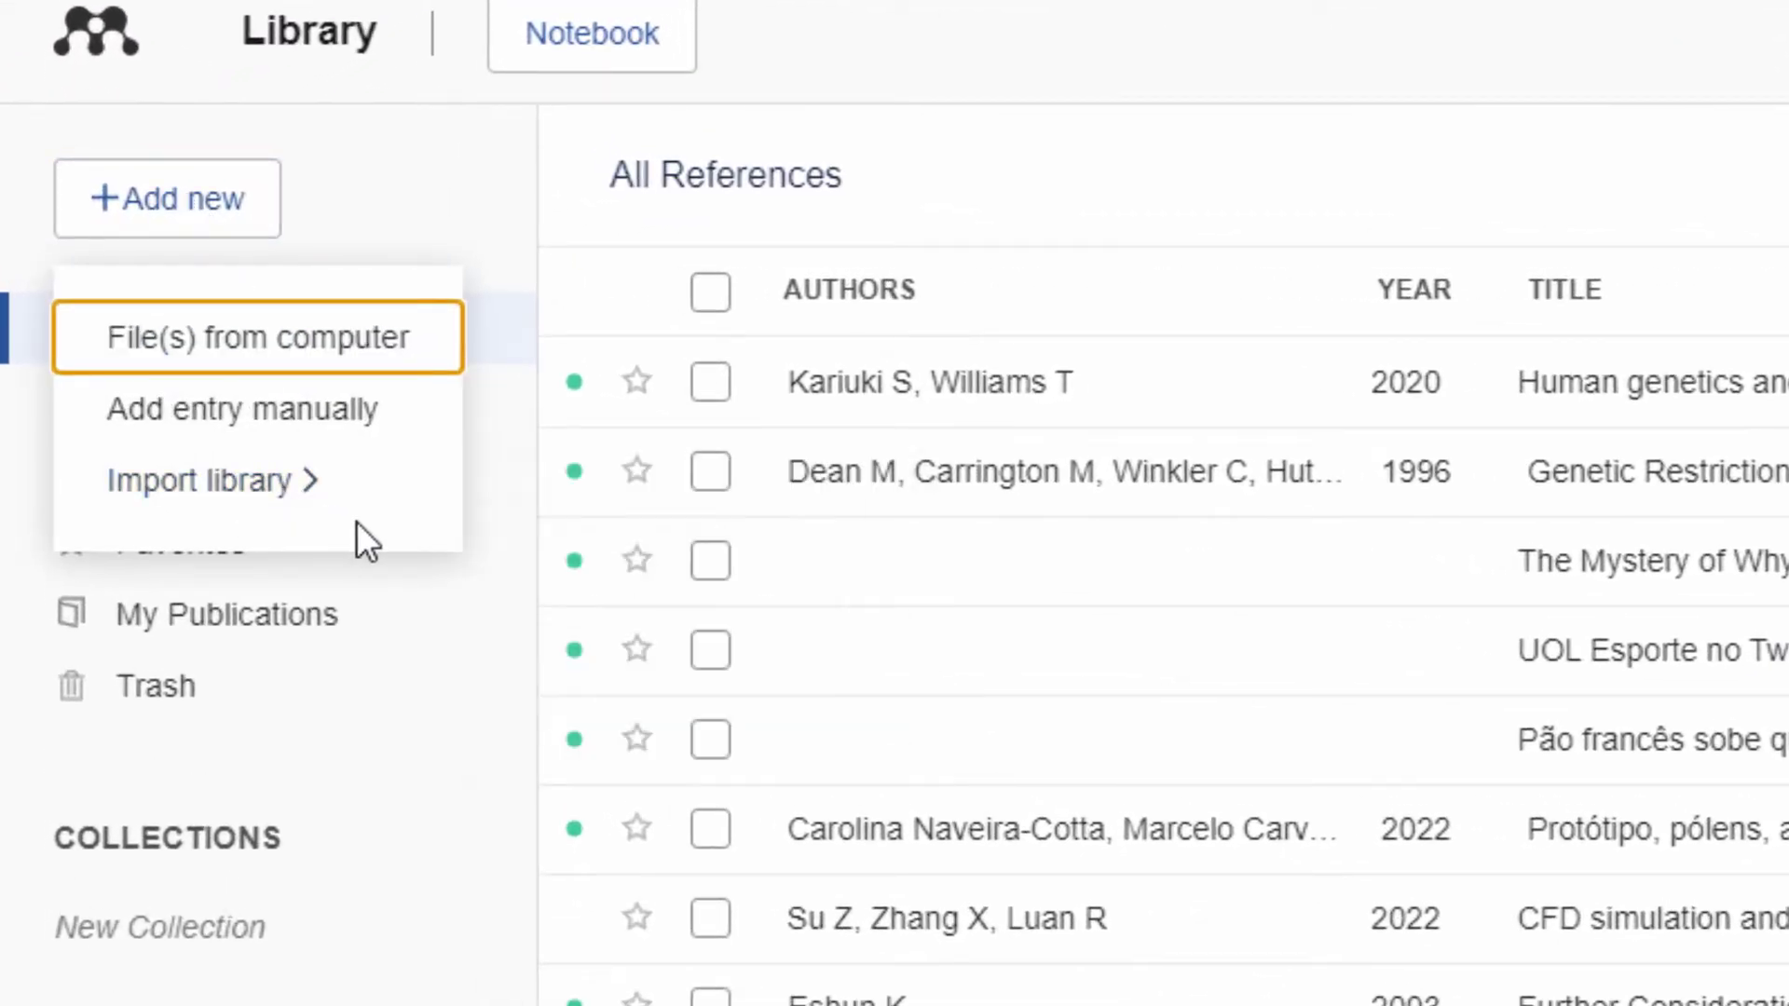
{"action": "mouse_move", "coordinate": [275, 480]}
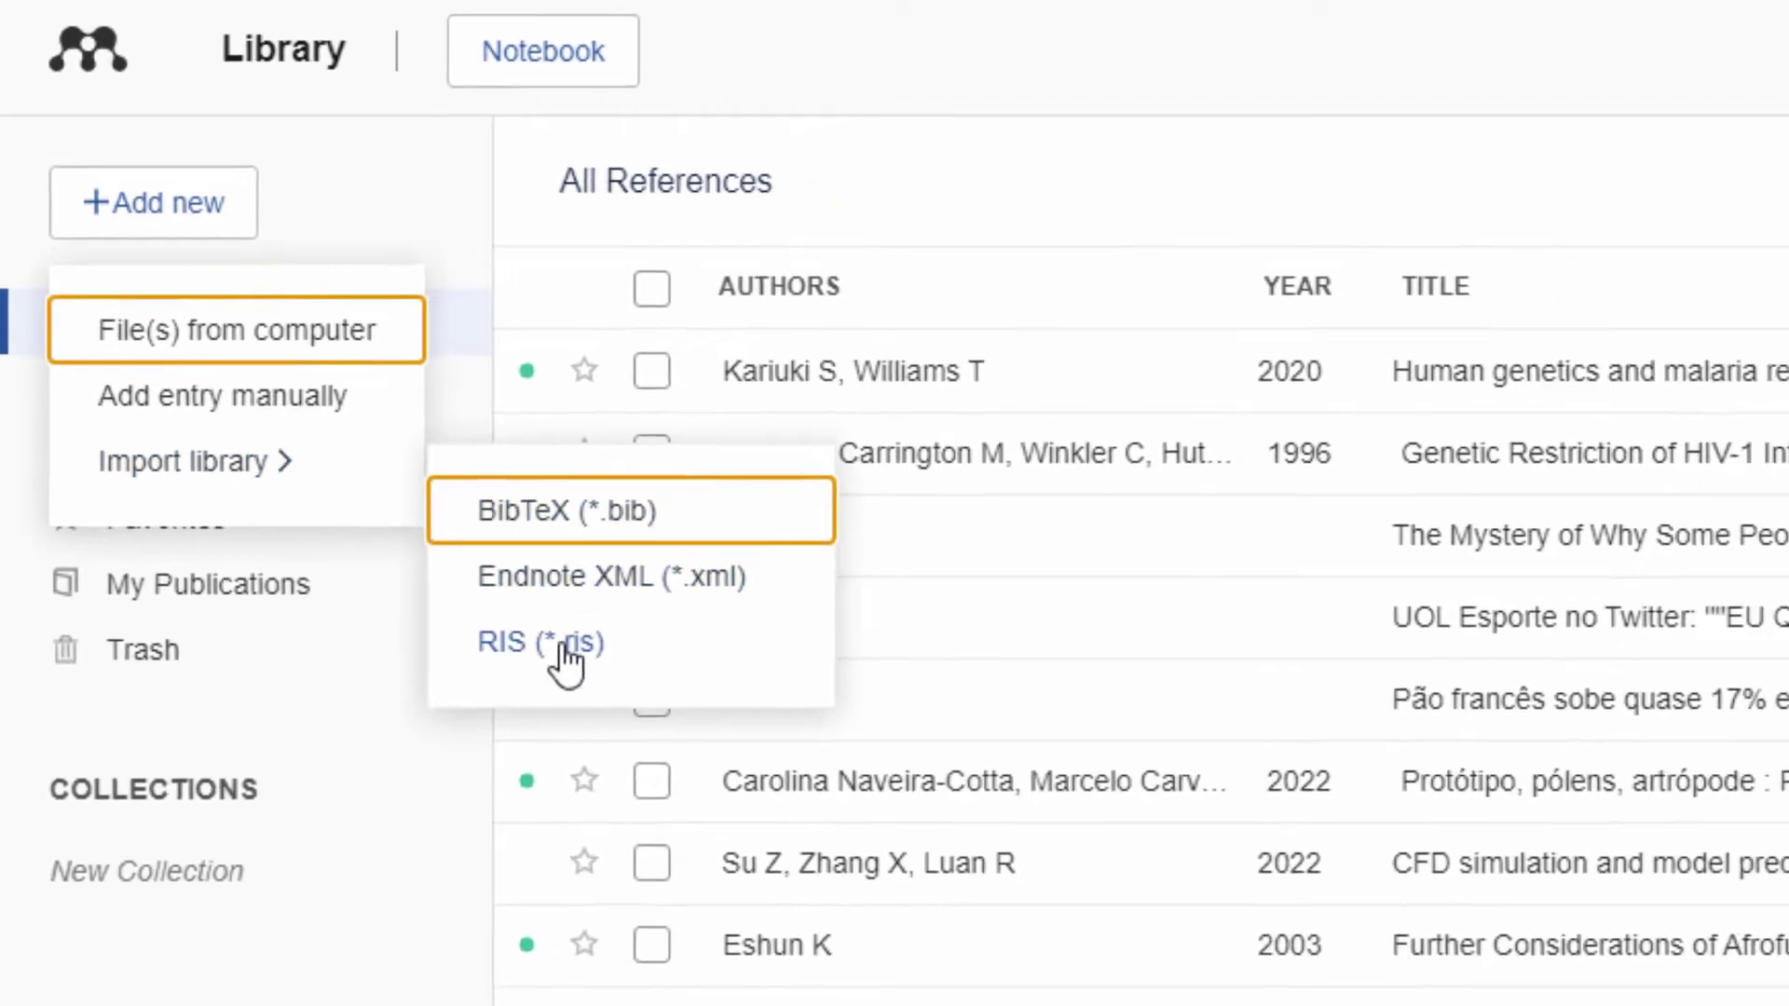
{"action": "left_click", "coordinate": [563, 648]}
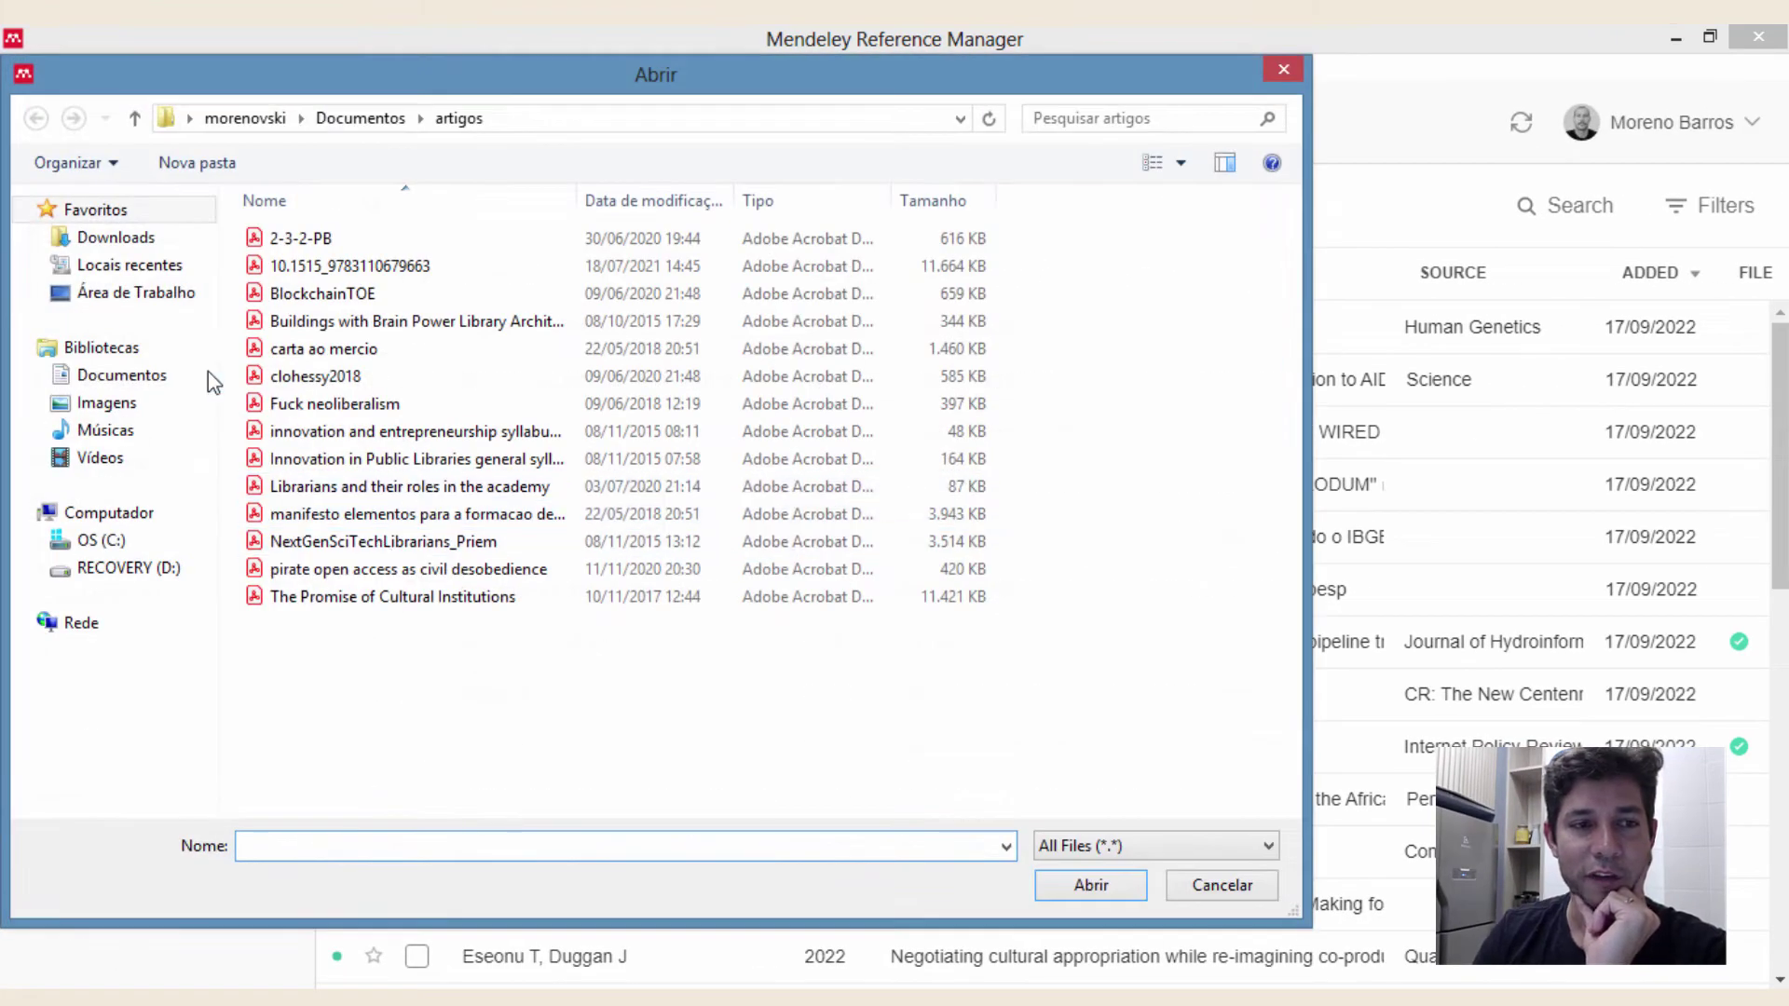
{"action": "left_click", "coordinate": [154, 294]}
{"action": "left_click", "coordinate": [315, 294]}
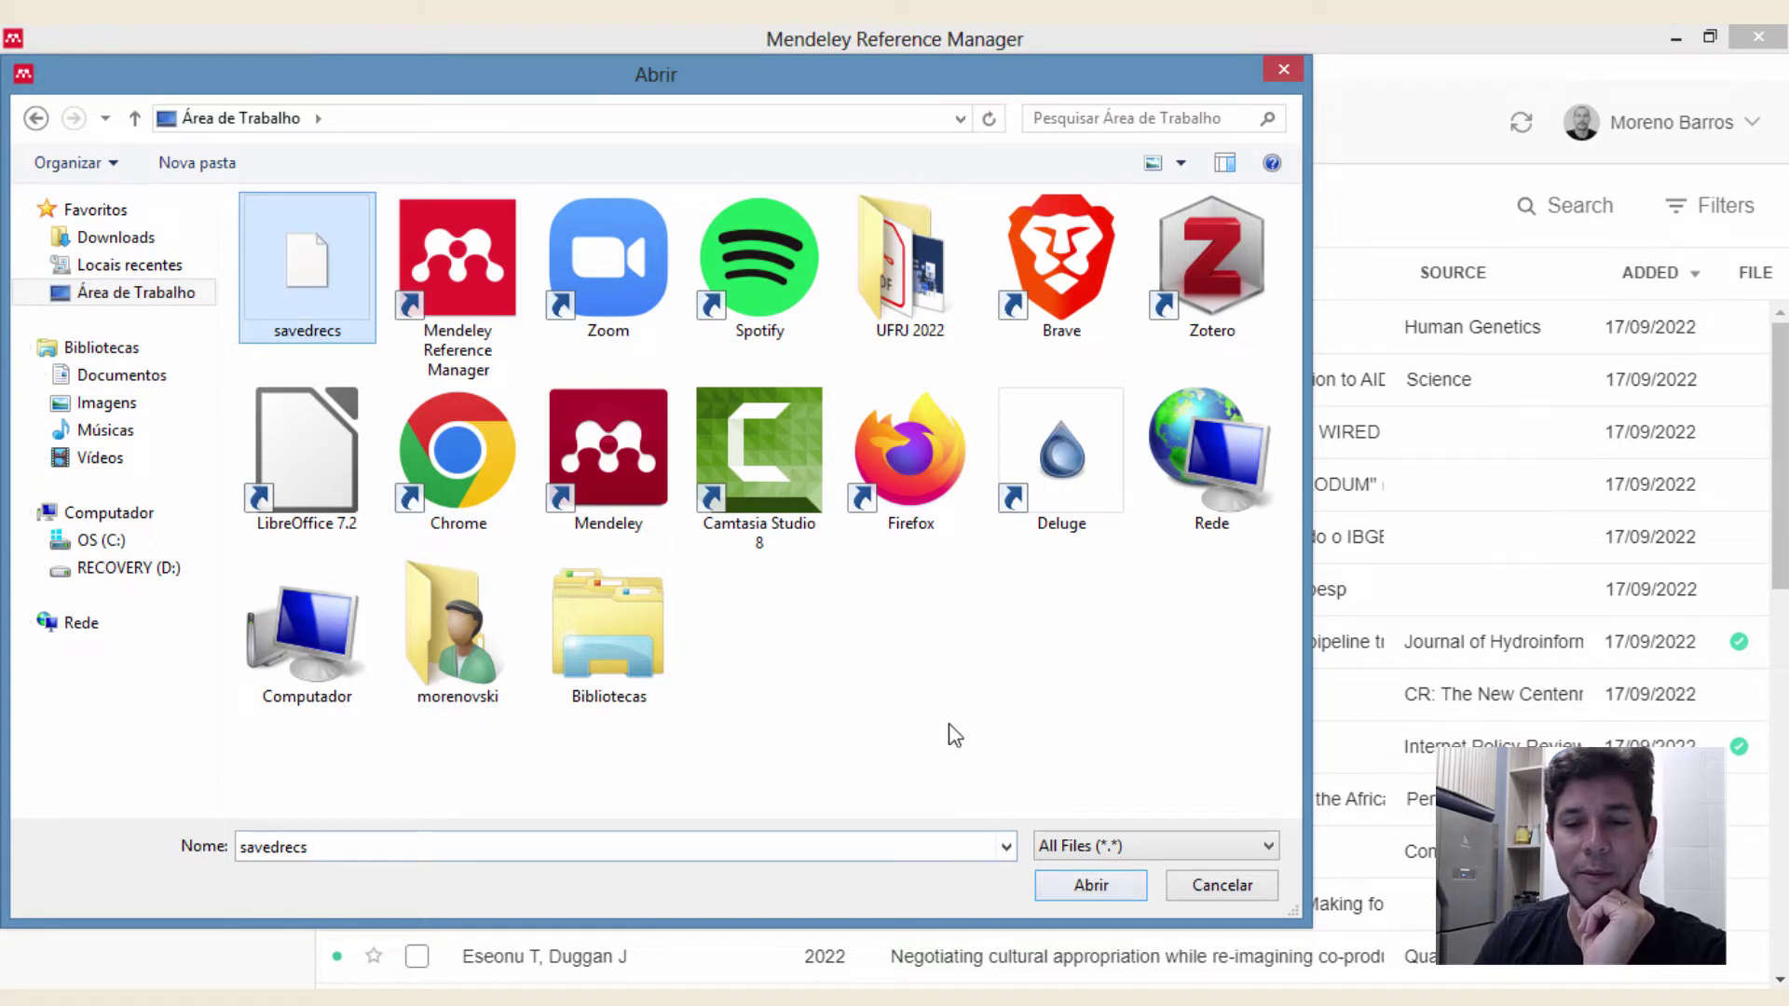
{"action": "left_click", "coordinate": [1202, 880]}
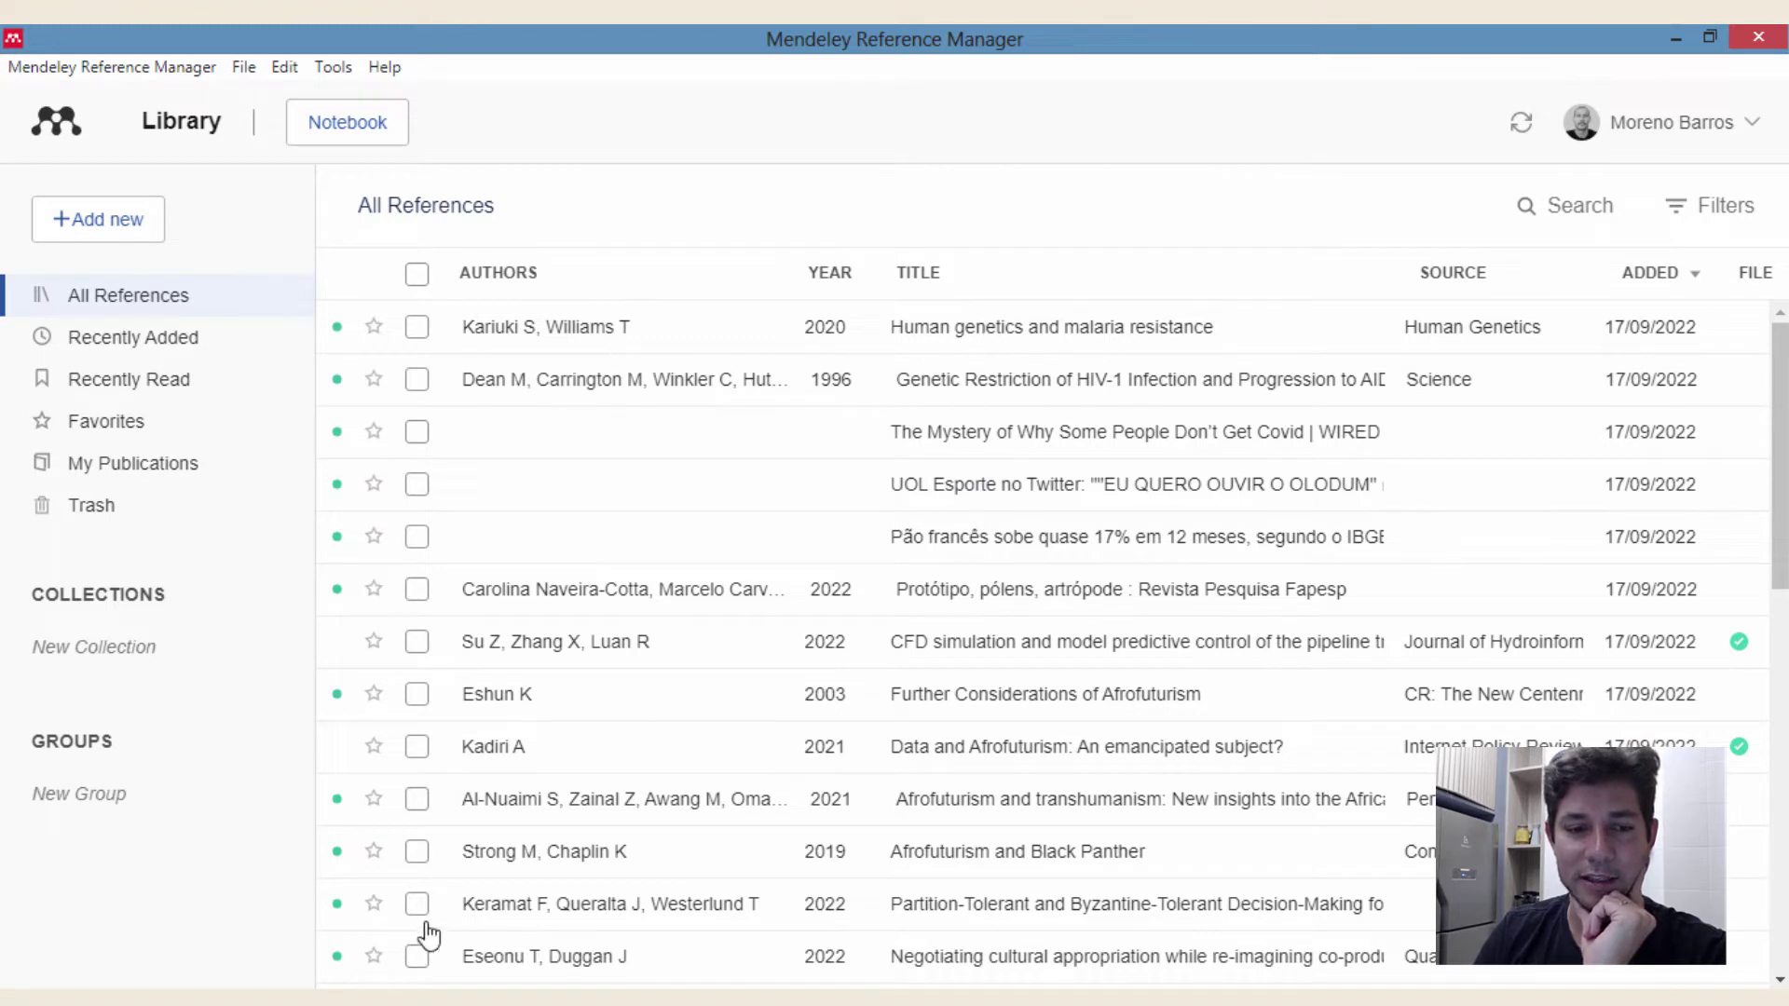
- Import the savedrecs RIS file from the desktop into the Mendeley library
{"action": "left_click", "coordinate": [89, 222]}
{"action": "mouse_move", "coordinate": [159, 402]}
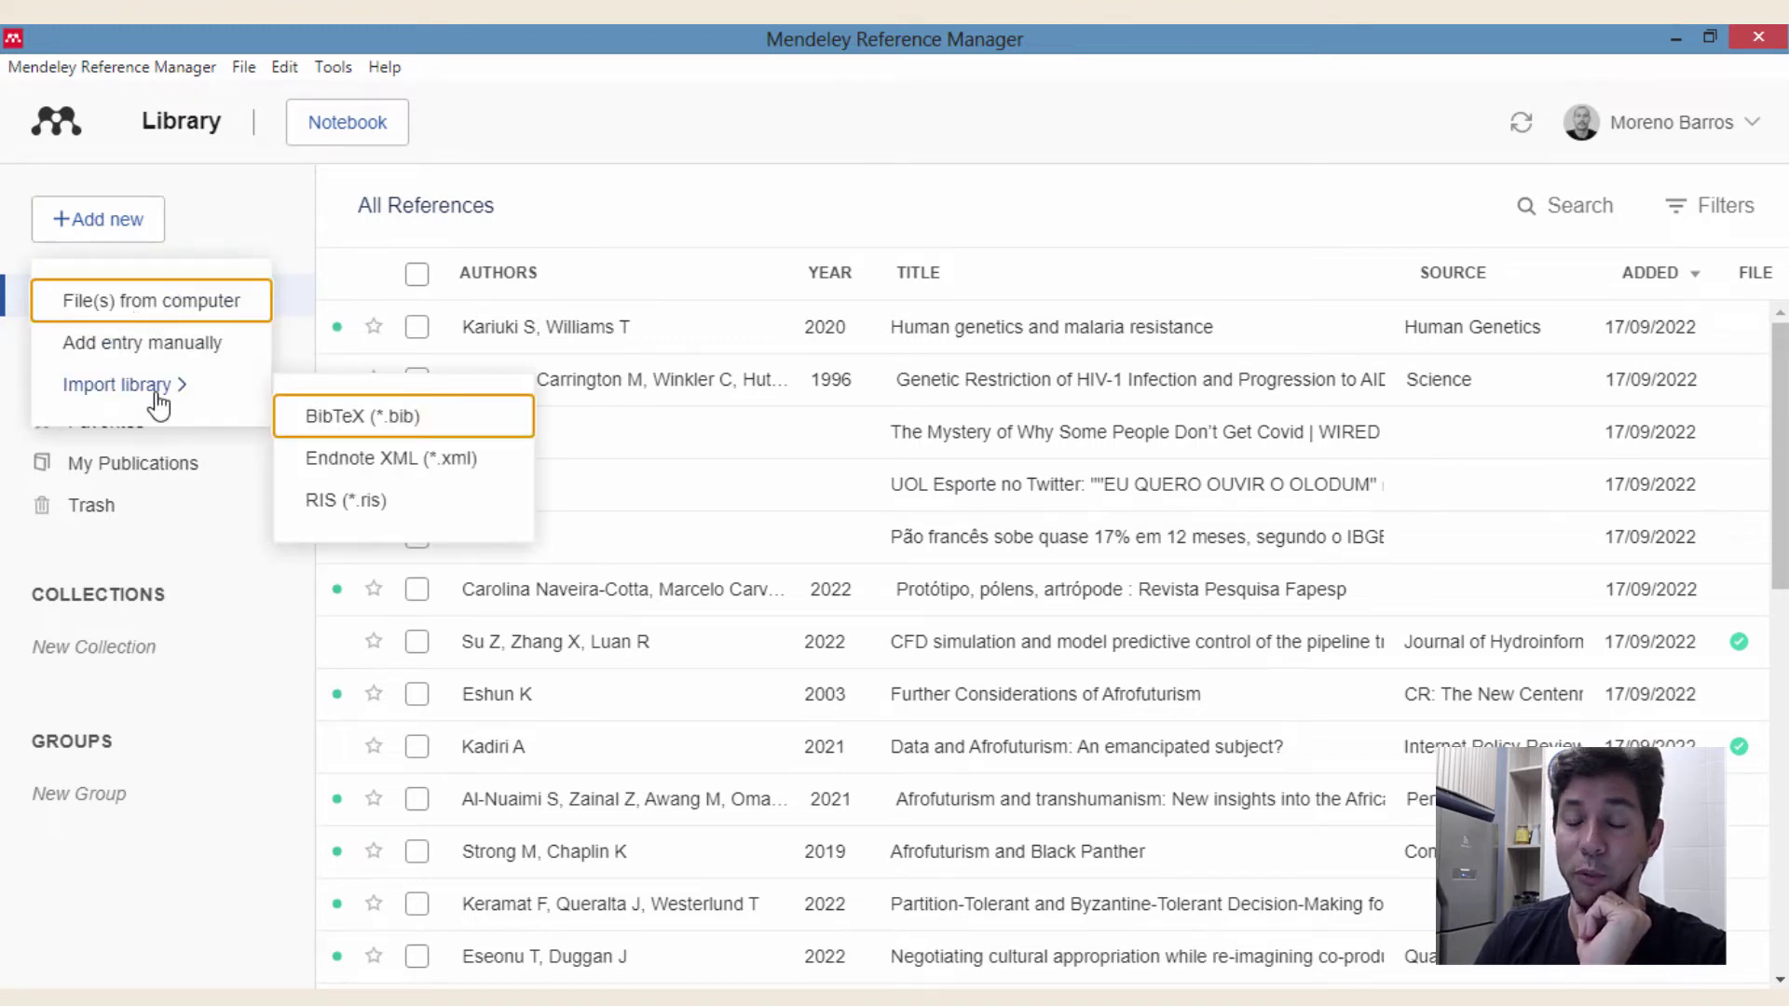
{"action": "left_click", "coordinate": [355, 504]}
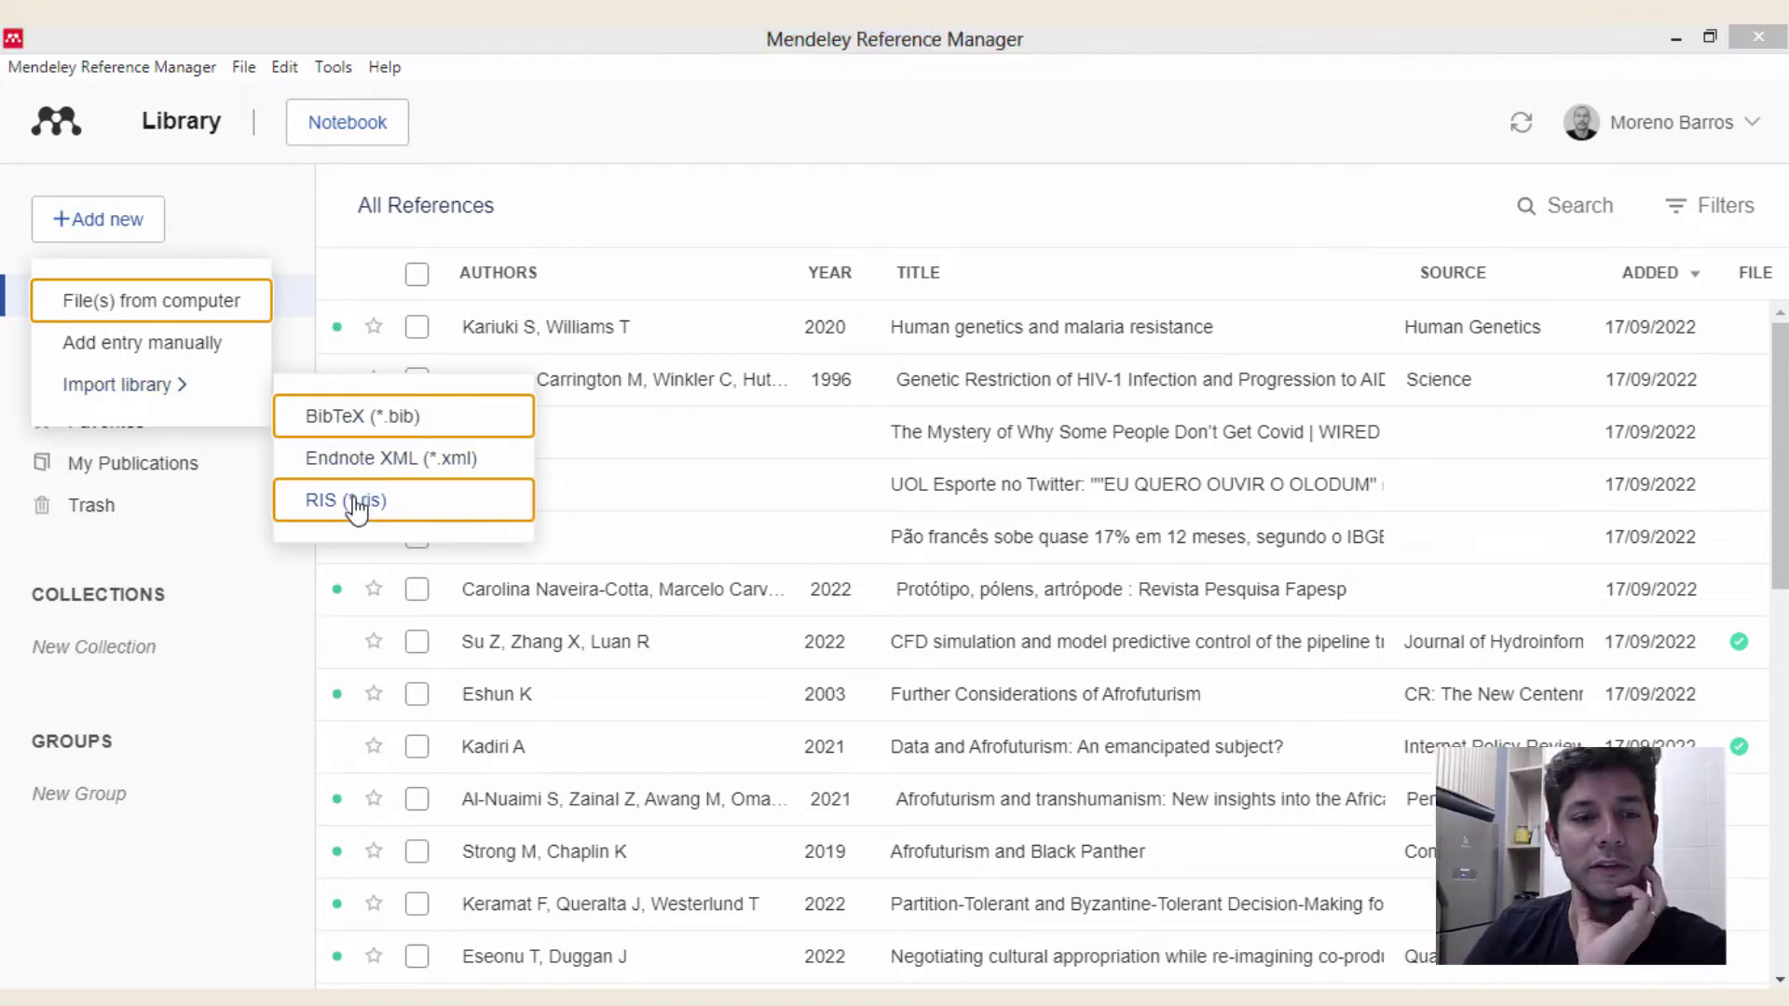
{"action": "left_click", "coordinate": [167, 300]}
{"action": "left_click", "coordinate": [284, 270]}
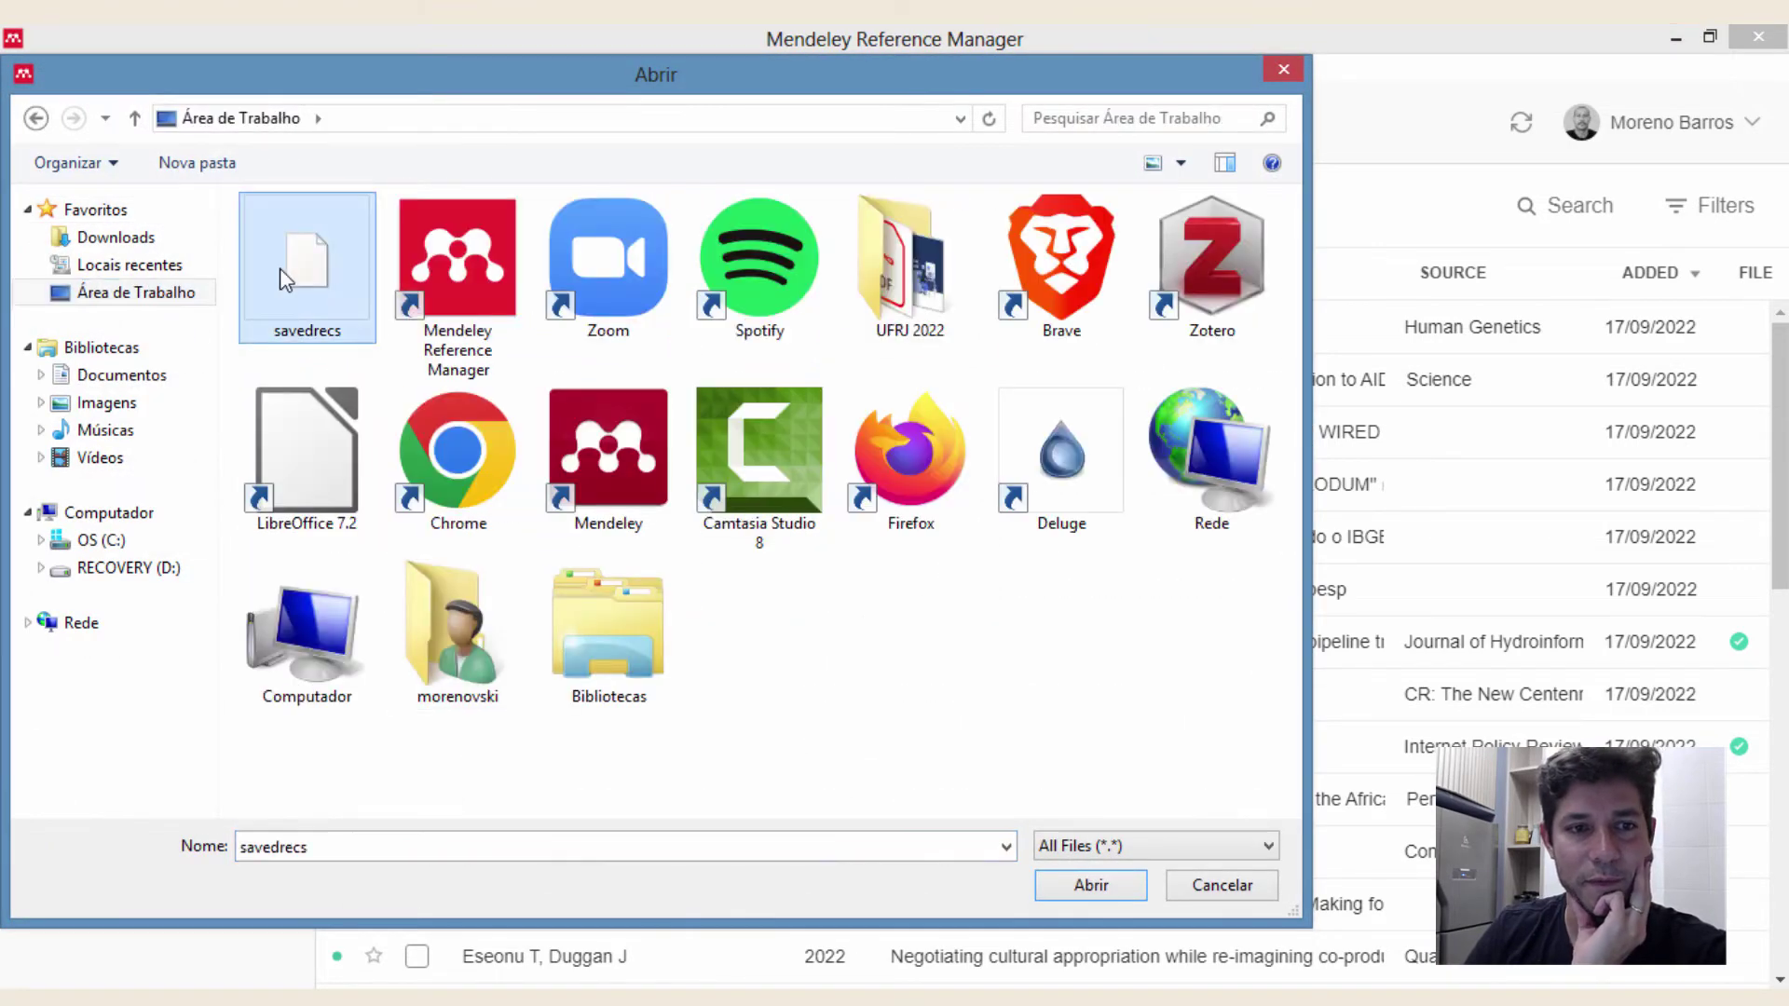
{"action": "left_click", "coordinate": [1044, 897]}
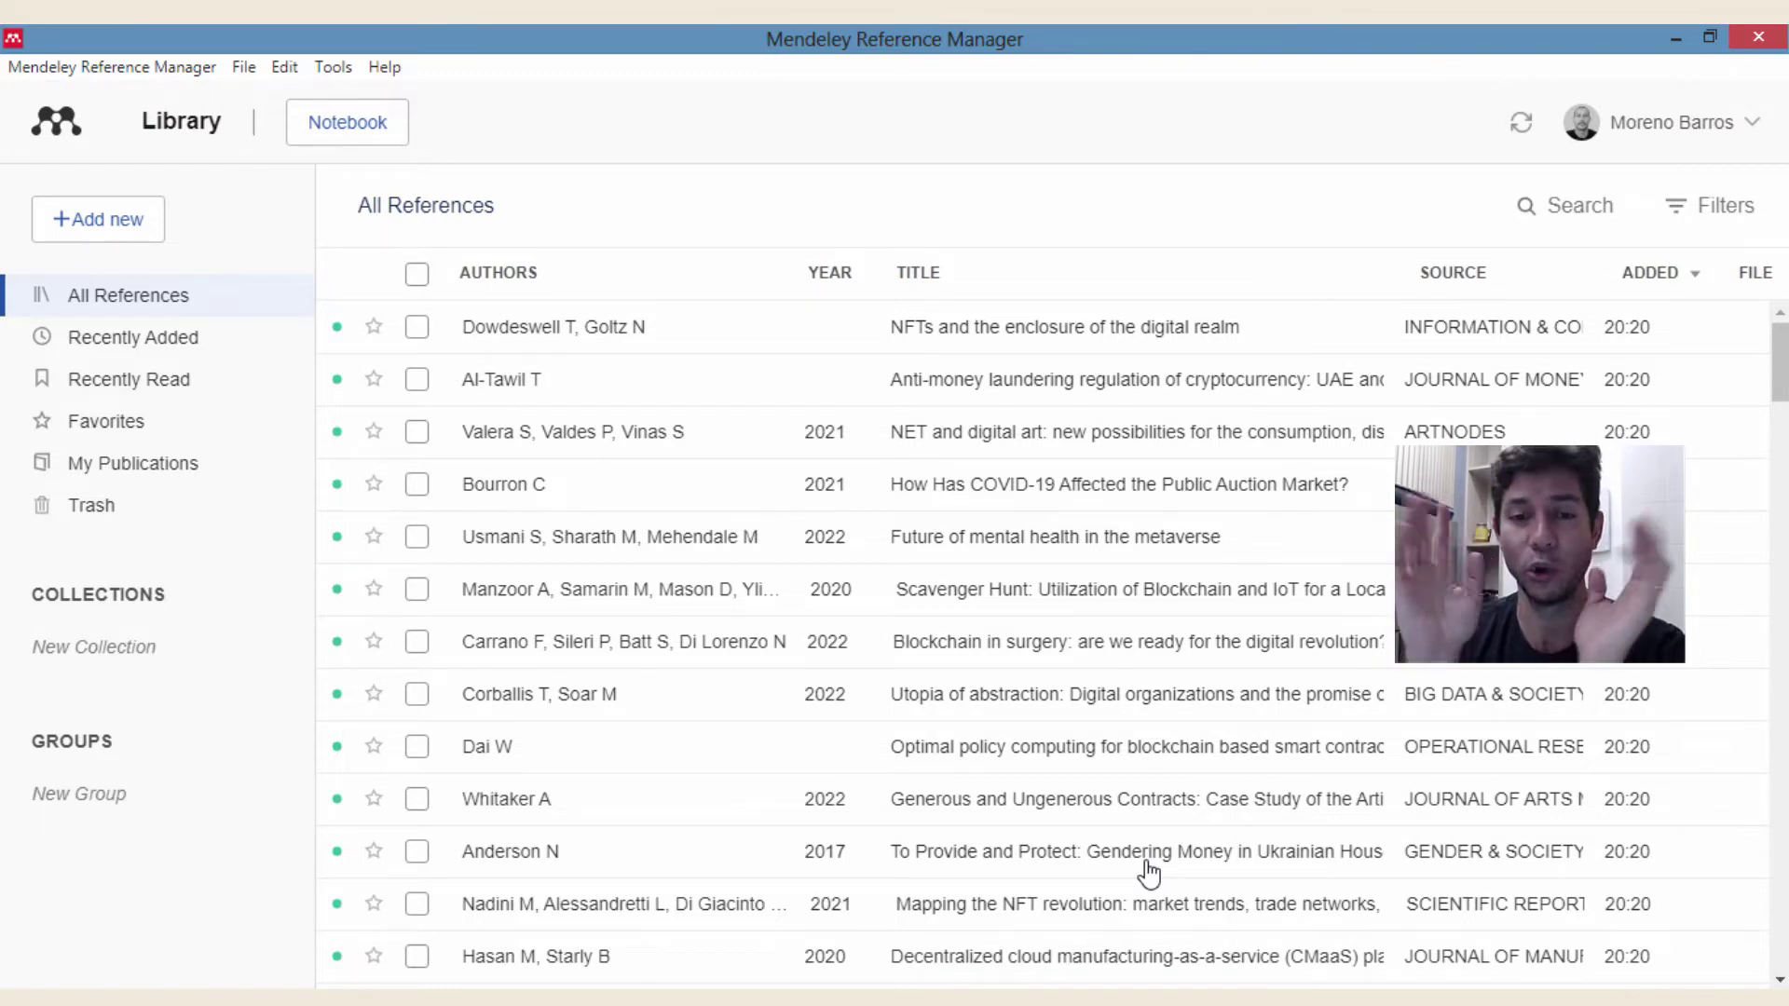
- Examine the newly imported references in All References, including their authors, years, titles and sources
{"action": "scroll", "coordinate": [994, 557], "scroll_direction": "down", "scroll_amount": 1}
{"action": "scroll", "coordinate": [993, 557], "scroll_direction": "down", "scroll_amount": 5}
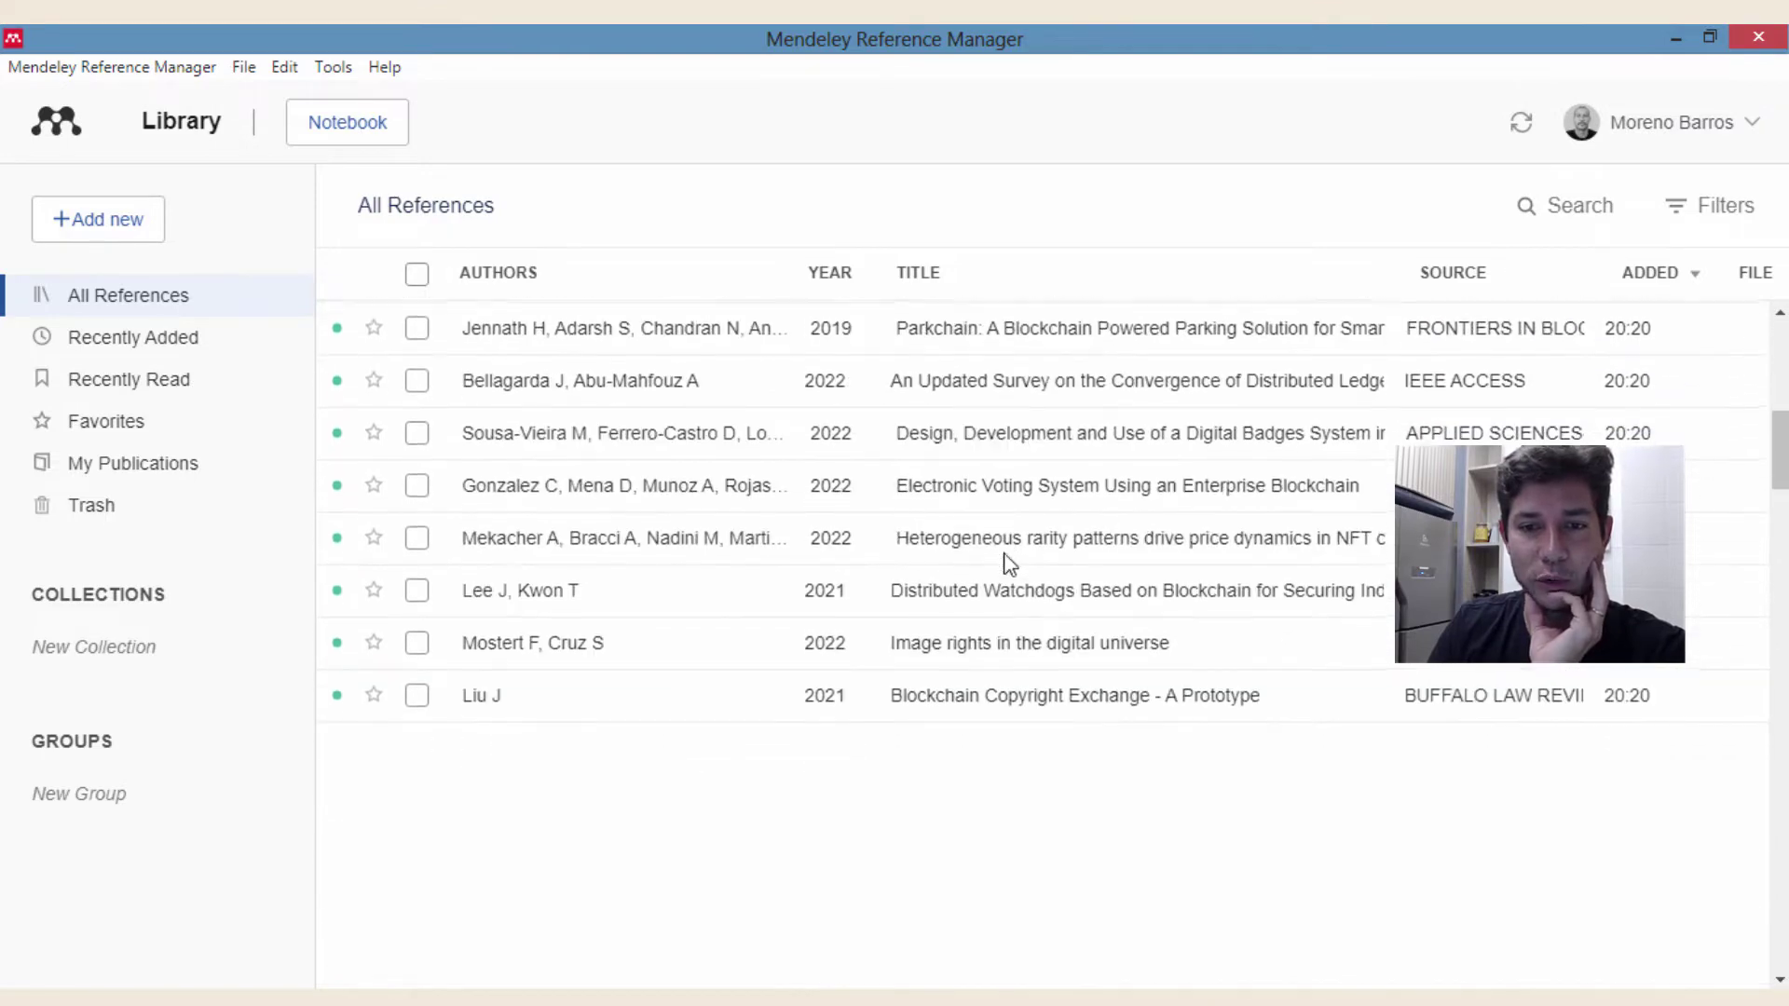
{"action": "scroll", "coordinate": [1006, 713], "scroll_direction": "up", "scroll_amount": 5}
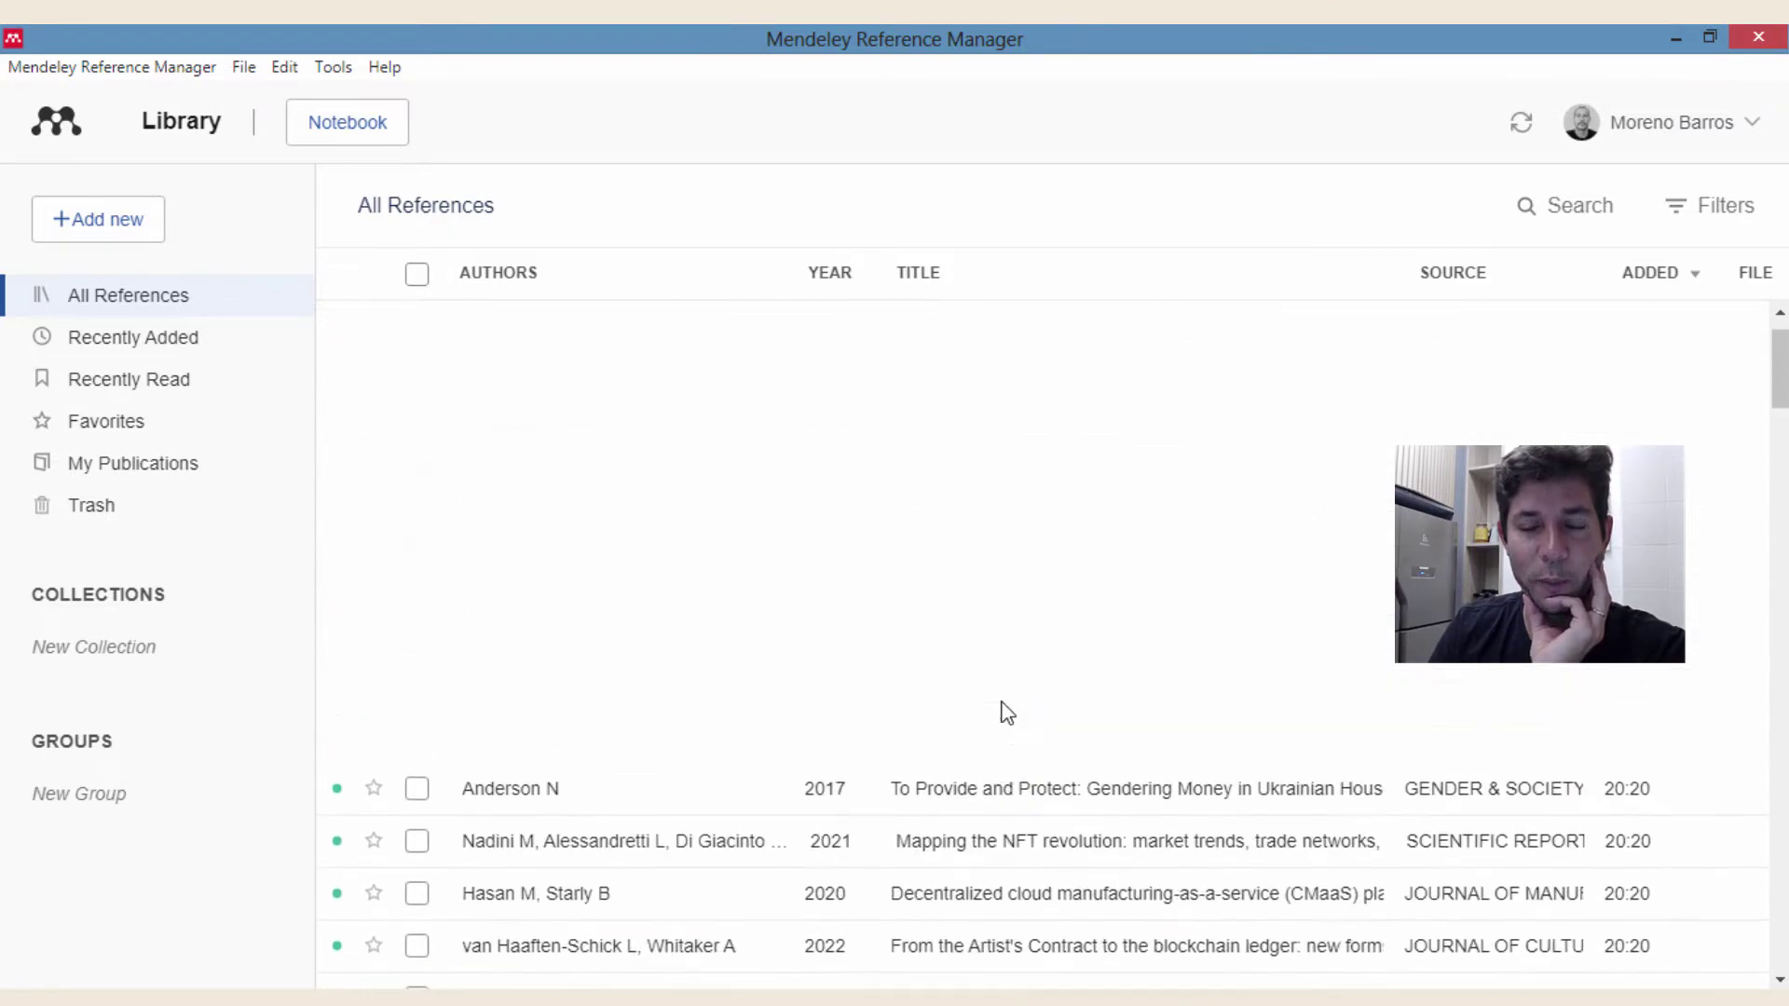
{"action": "scroll", "coordinate": [1002, 559], "scroll_direction": "down", "scroll_amount": 10}
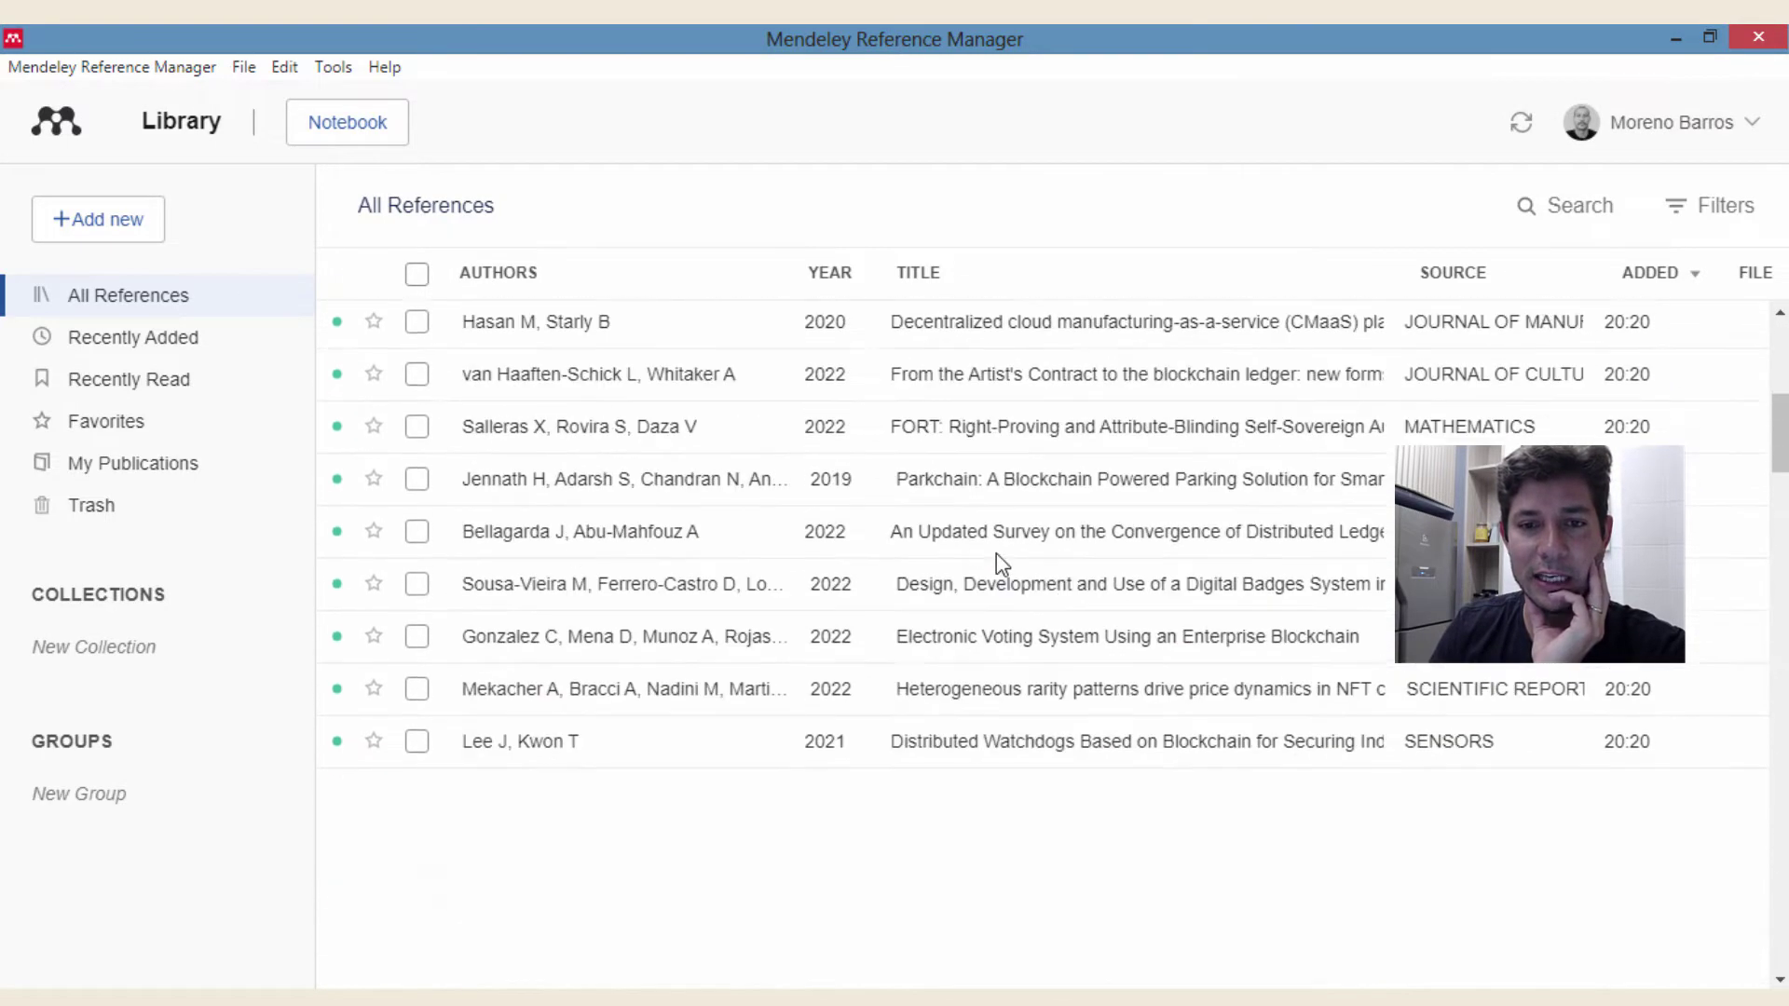
{"action": "scroll", "coordinate": [978, 746], "scroll_direction": "down", "scroll_amount": 3}
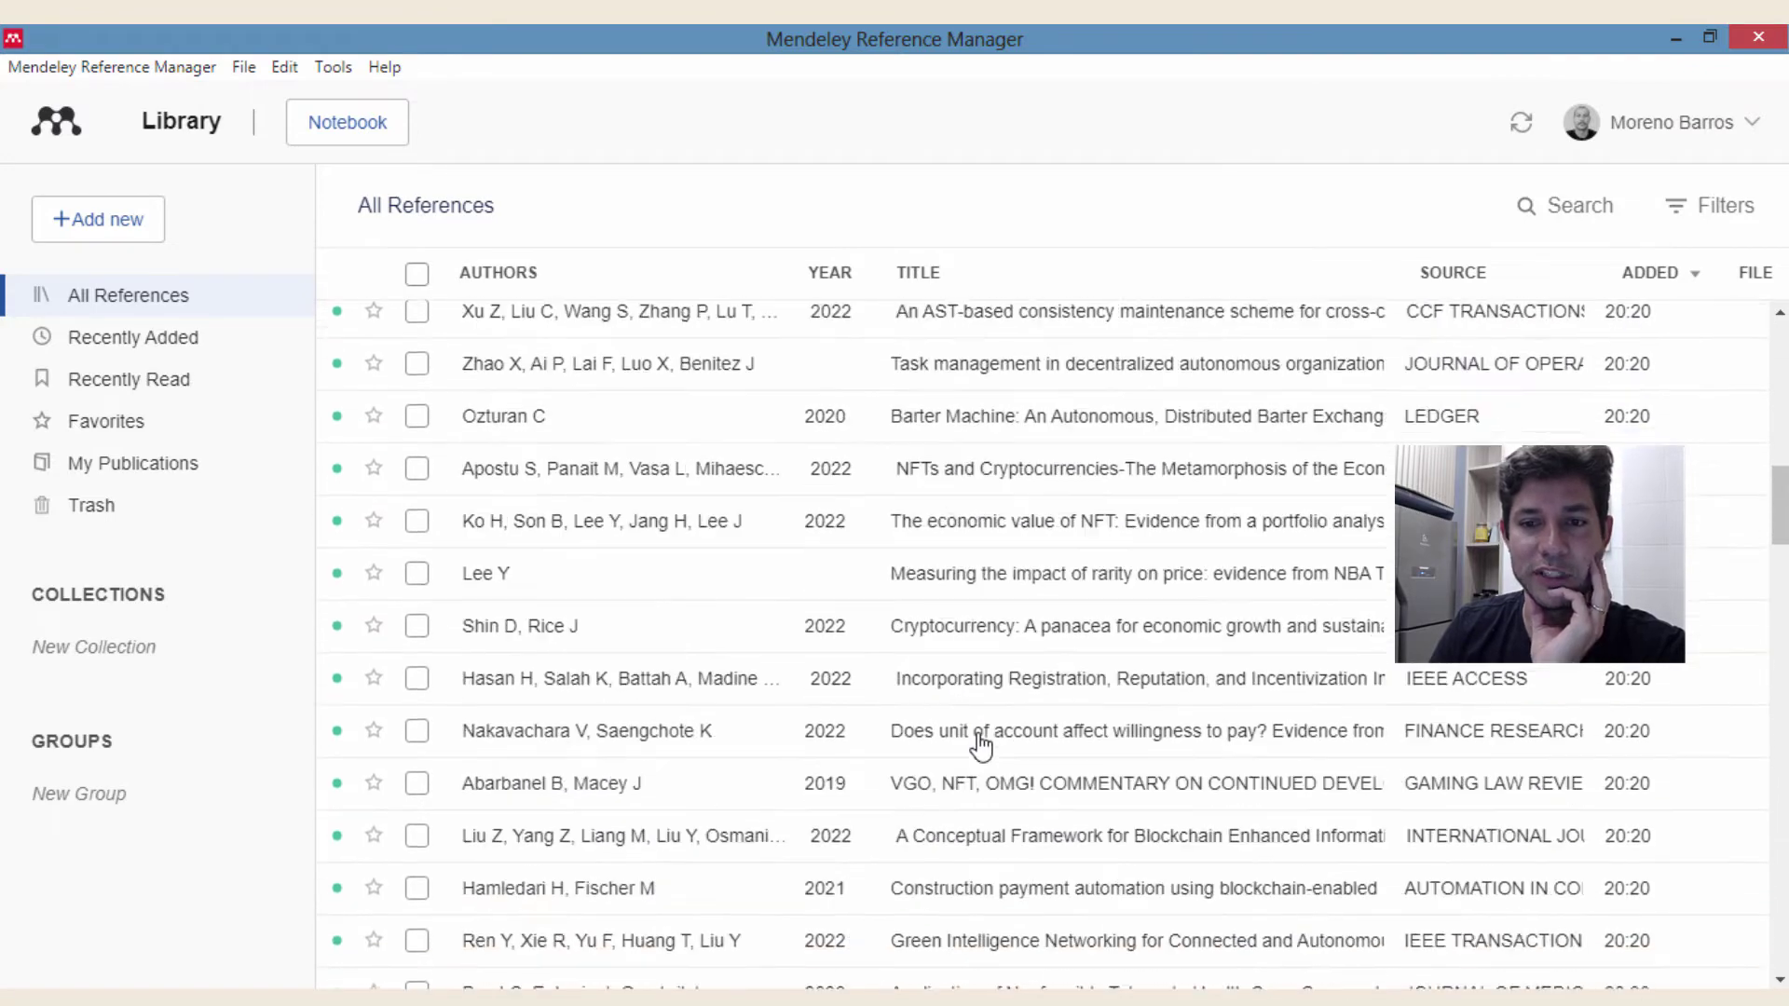
{"action": "scroll", "coordinate": [982, 755], "scroll_direction": "up", "scroll_amount": 12}
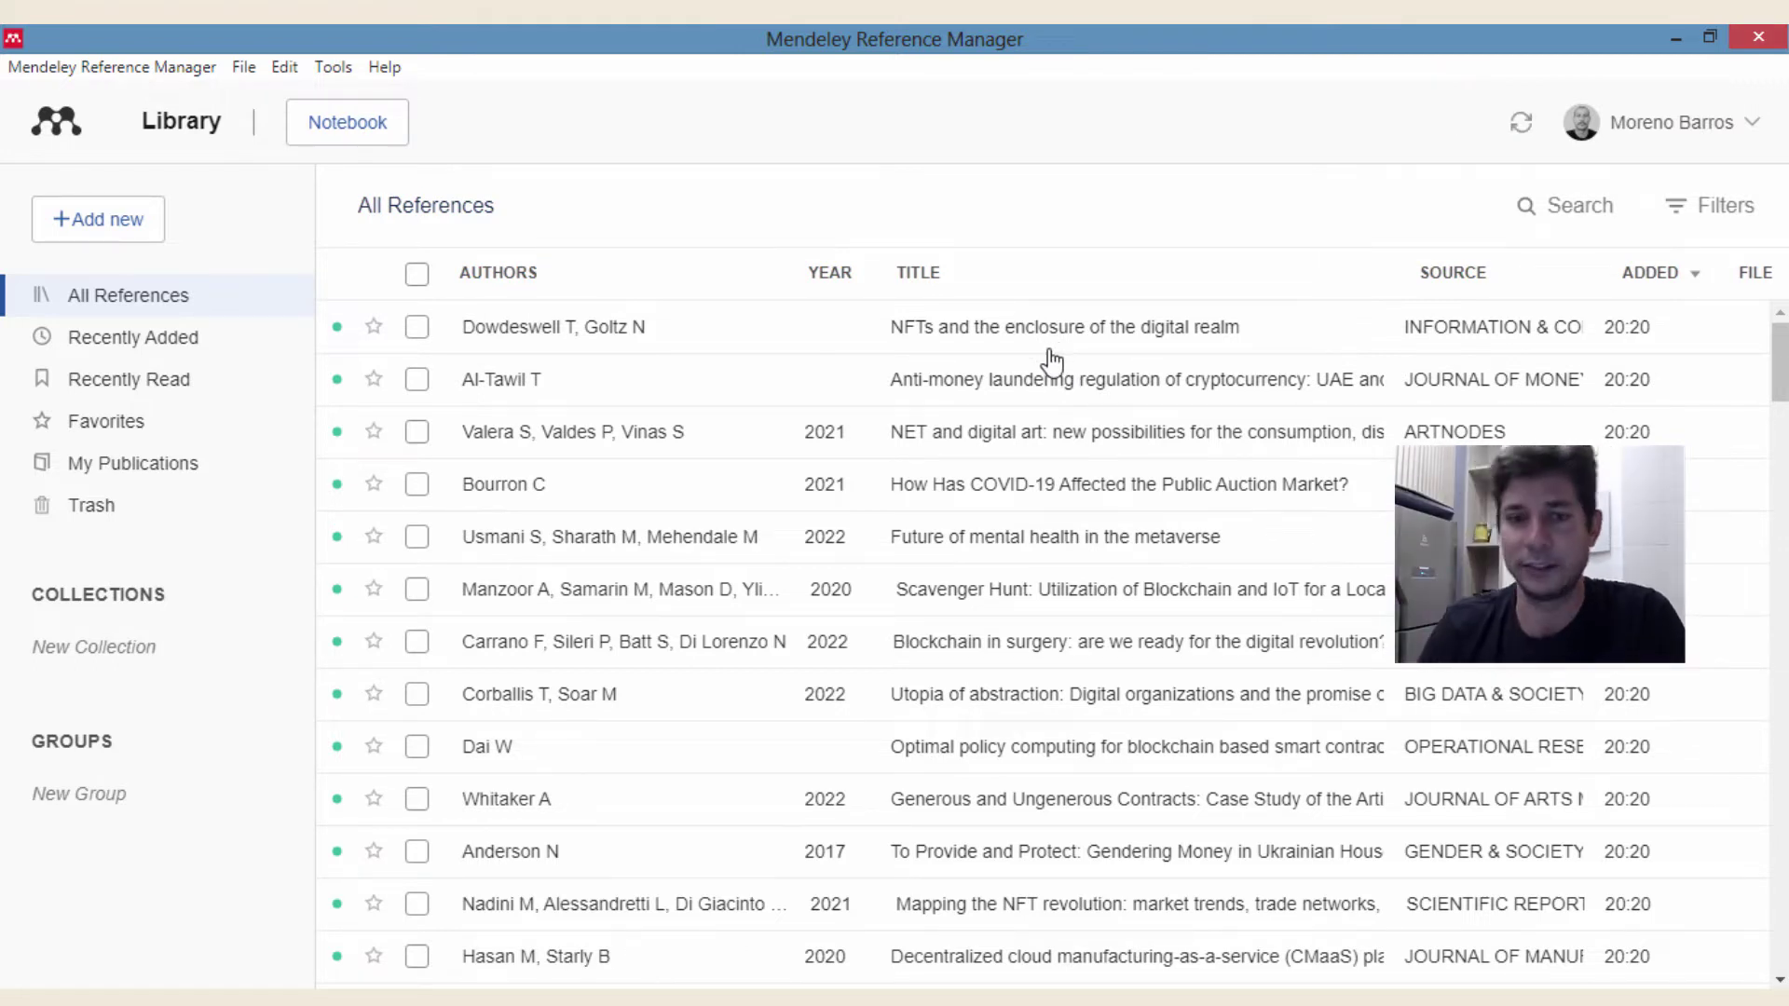
{"action": "scroll", "coordinate": [1202, 676], "scroll_direction": "down", "scroll_amount": 5}
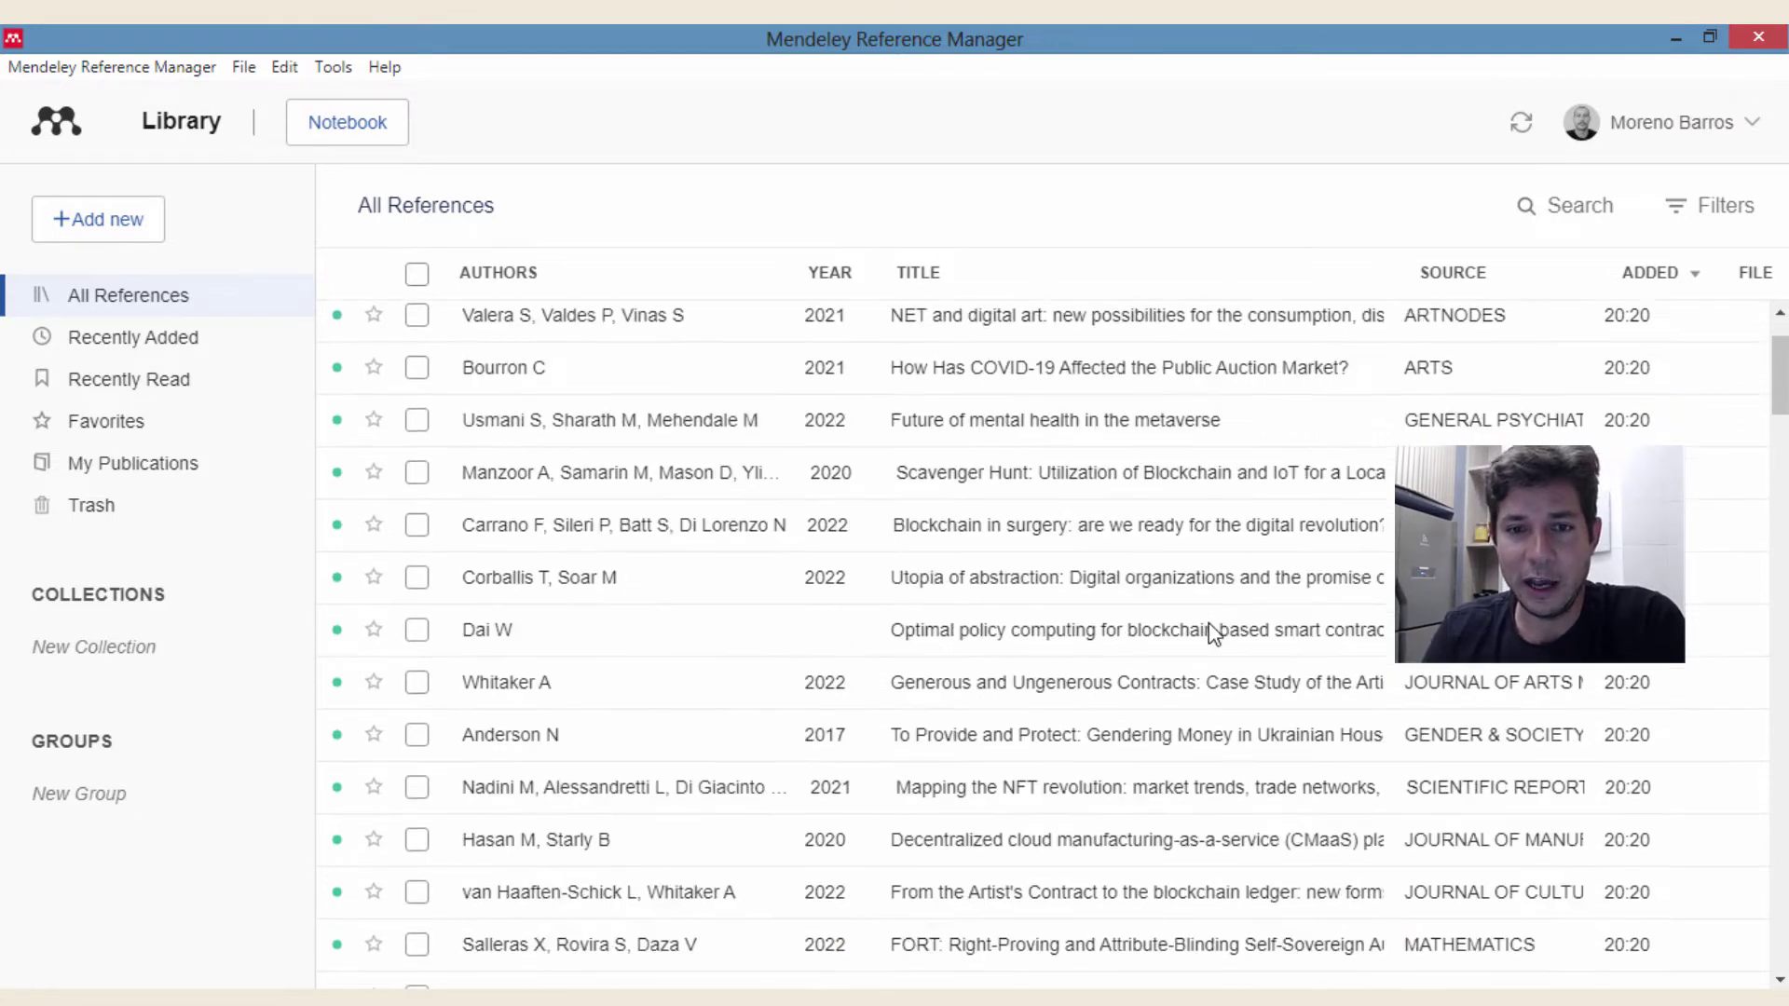
- Examine the details and abstracts of the imported references on federated-learning smart contracts and on mental health in the metaverse
{"action": "scroll", "coordinate": [1165, 723], "scroll_direction": "up", "scroll_amount": 5}
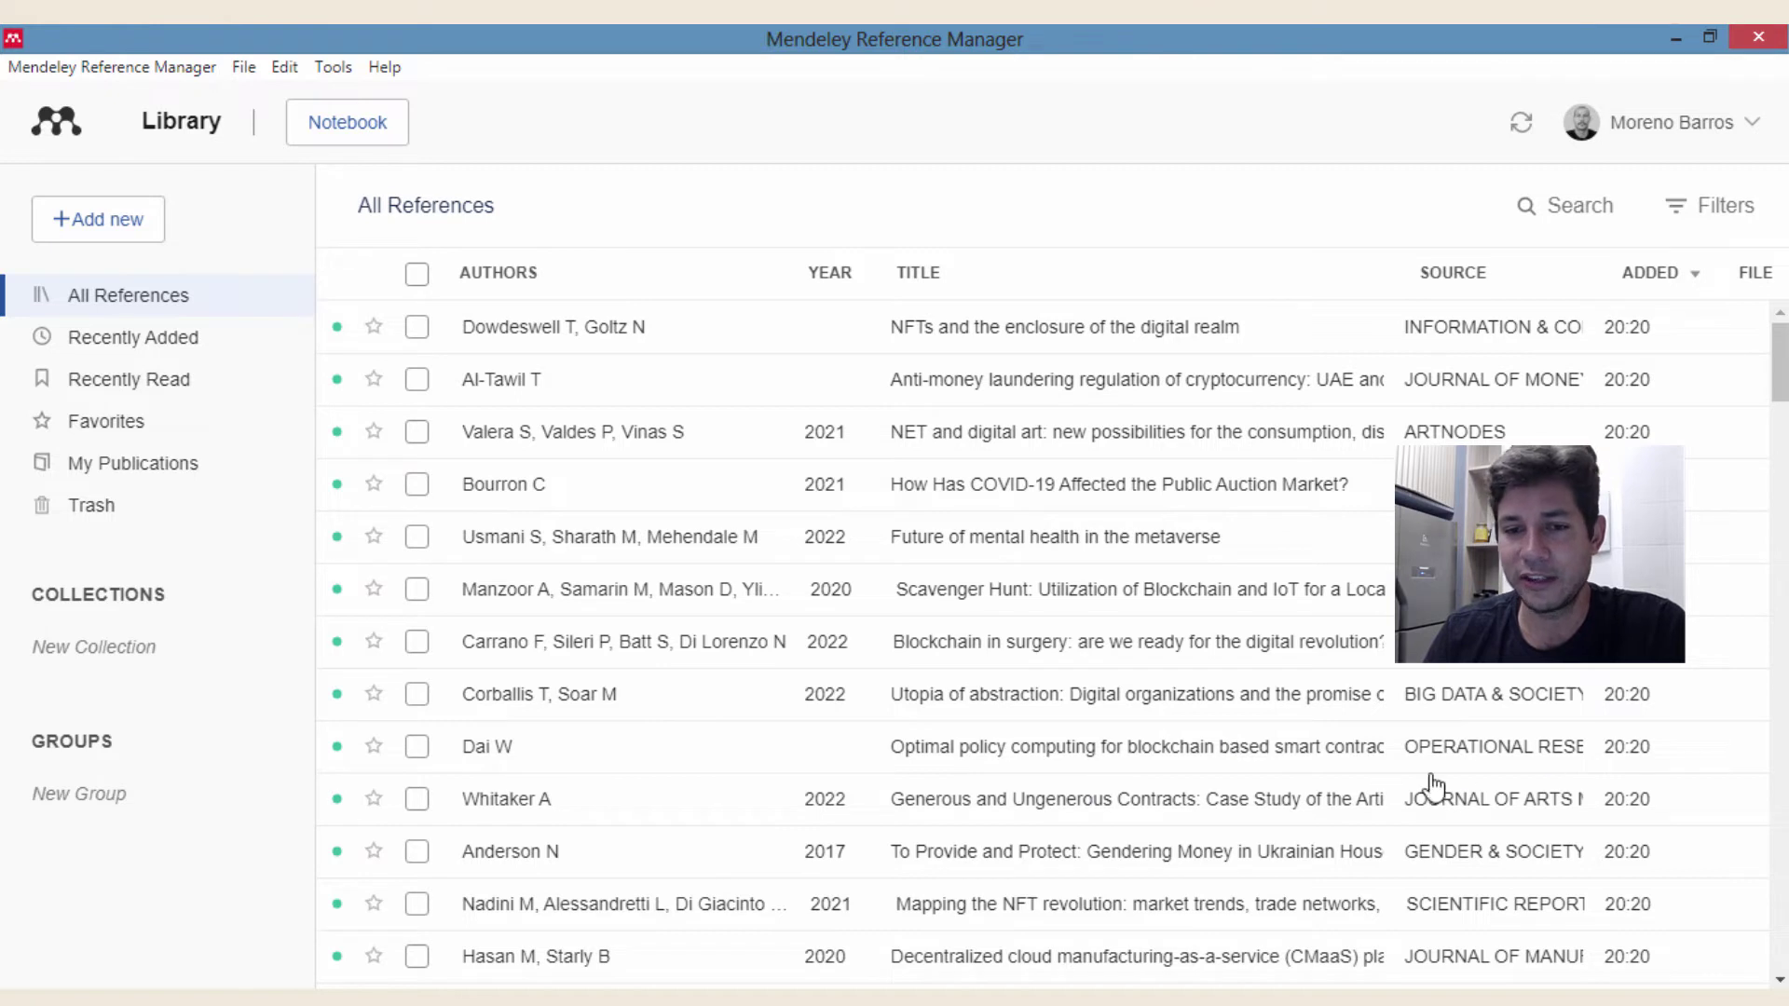
{"action": "left_click", "coordinate": [1020, 746]}
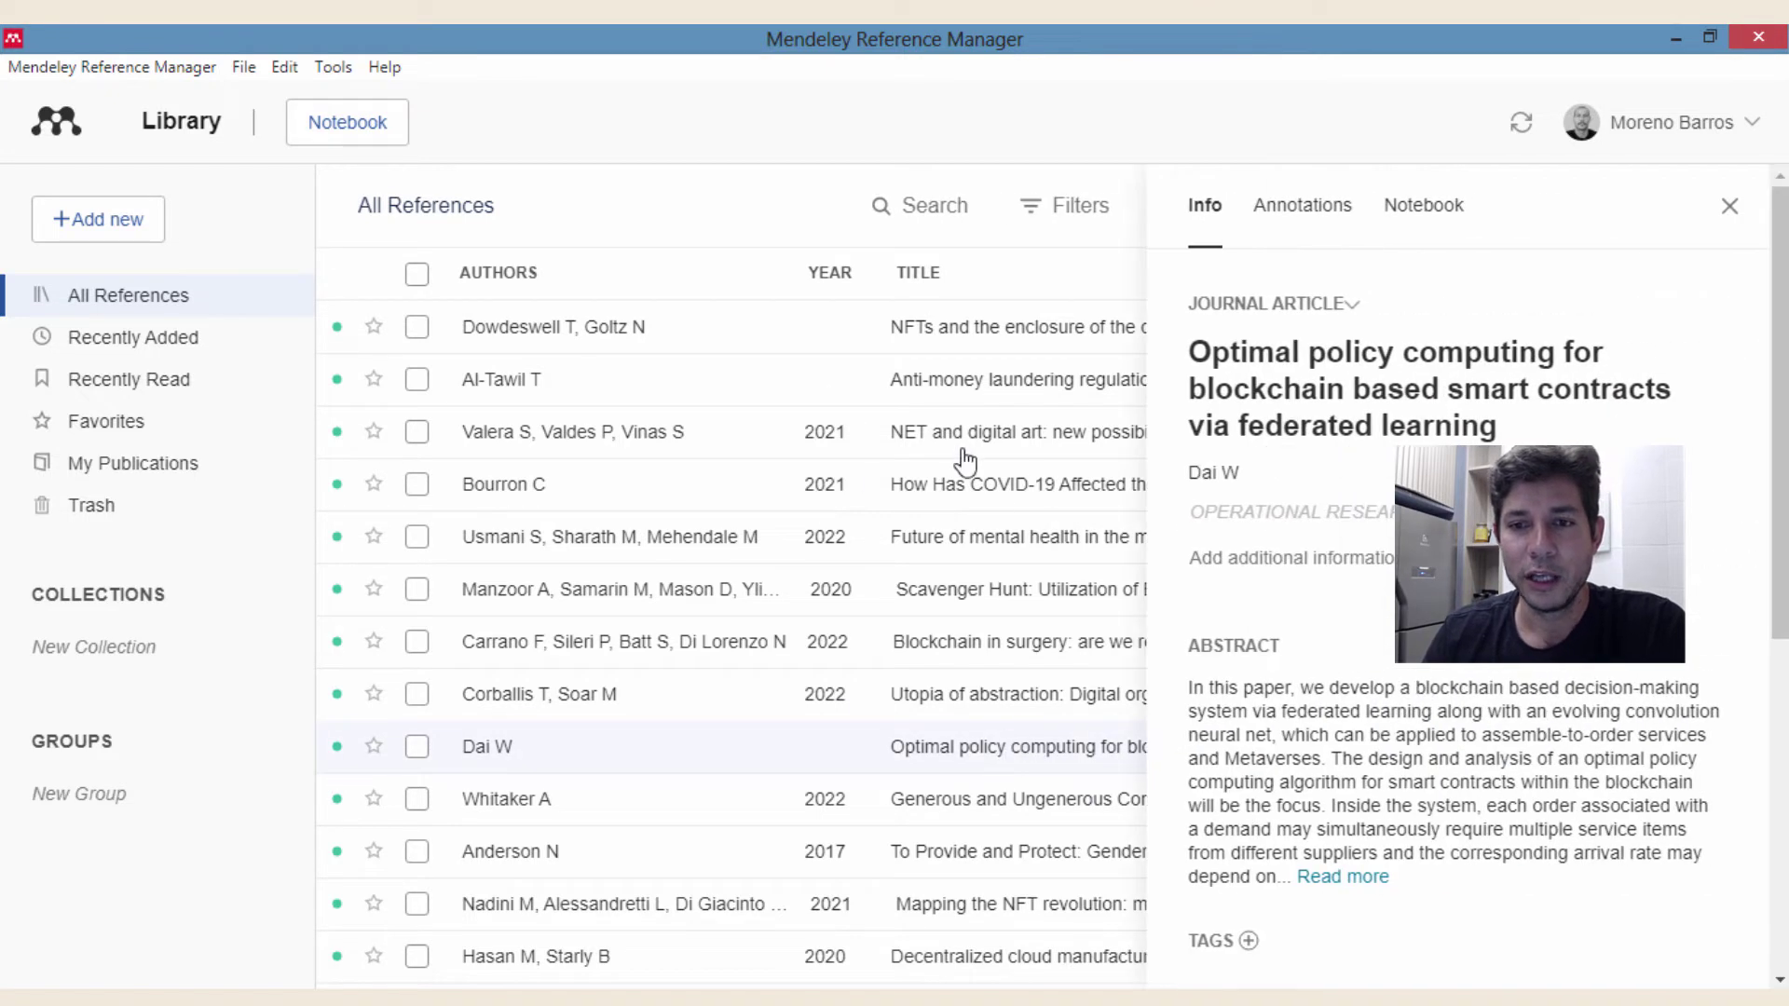
{"action": "scroll", "coordinate": [1339, 745], "scroll_direction": "down", "scroll_amount": 4}
{"action": "scroll", "coordinate": [1339, 745], "scroll_direction": "up", "scroll_amount": 4}
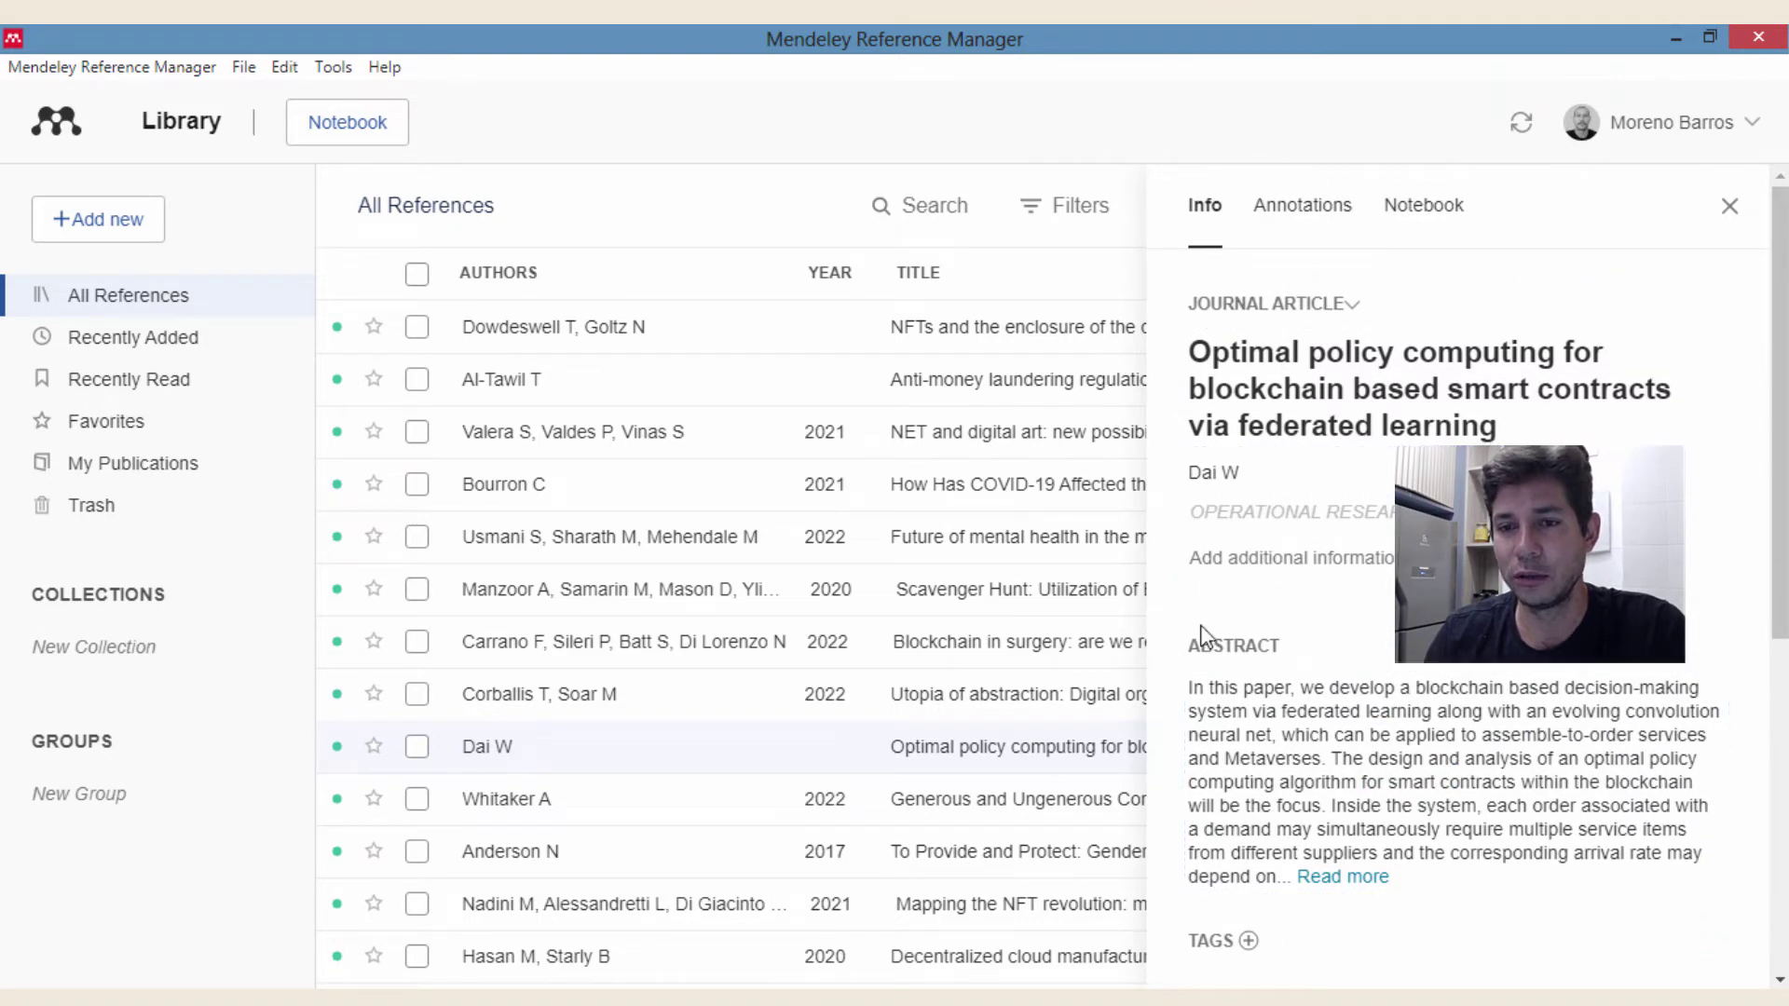
{"action": "scroll", "coordinate": [1239, 466], "scroll_direction": "down", "scroll_amount": 3}
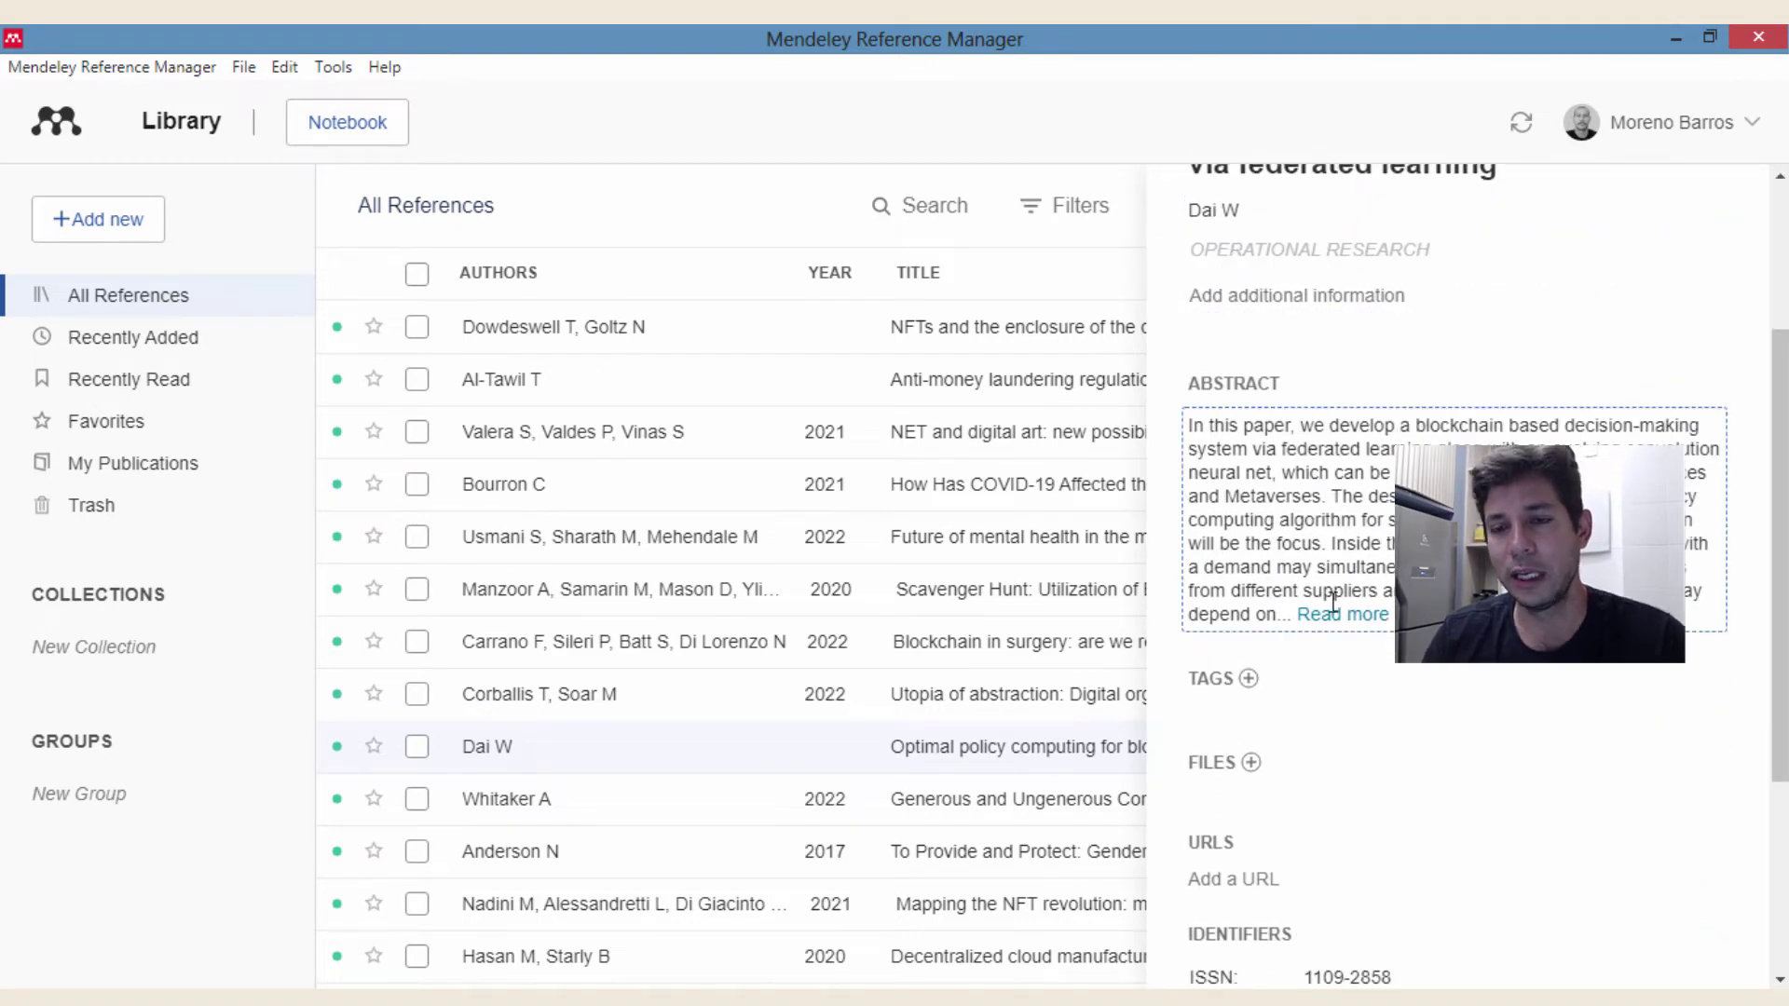
{"action": "left_click", "coordinate": [897, 550]}
{"action": "scroll", "coordinate": [967, 607], "scroll_direction": "down", "scroll_amount": 3}
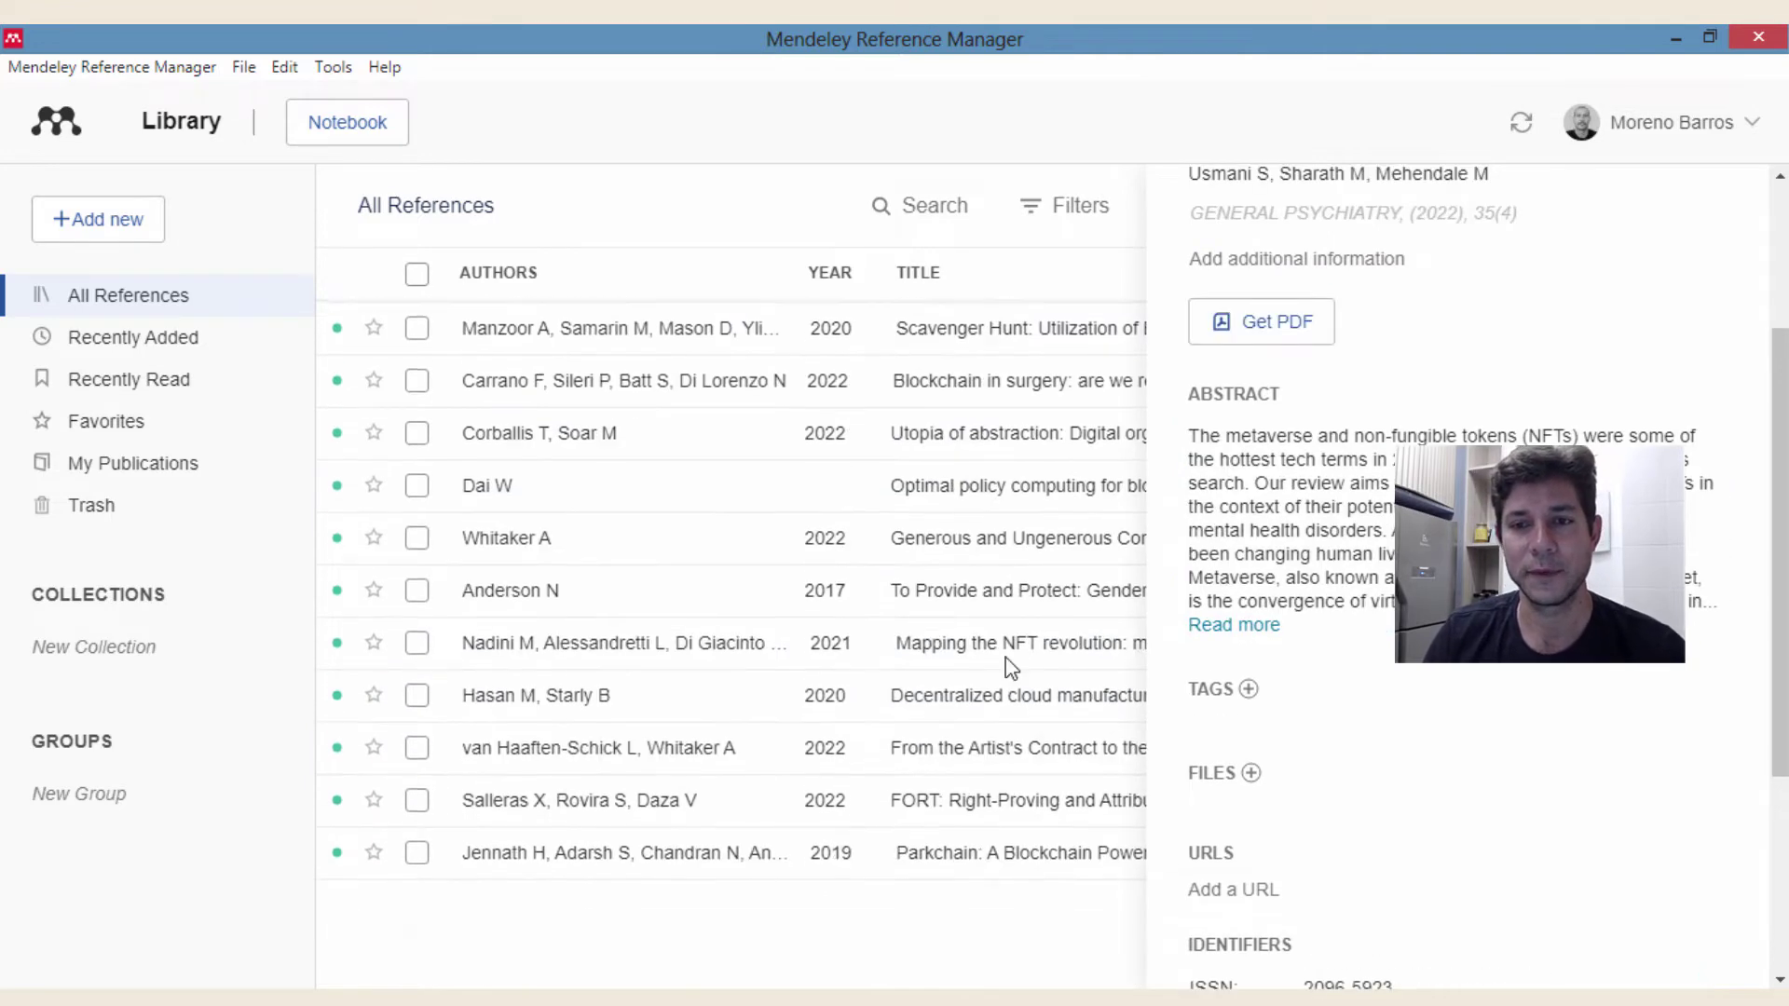
{"action": "scroll", "coordinate": [1643, 355], "scroll_direction": "up", "scroll_amount": 2}
{"action": "left_click", "coordinate": [1730, 206]}
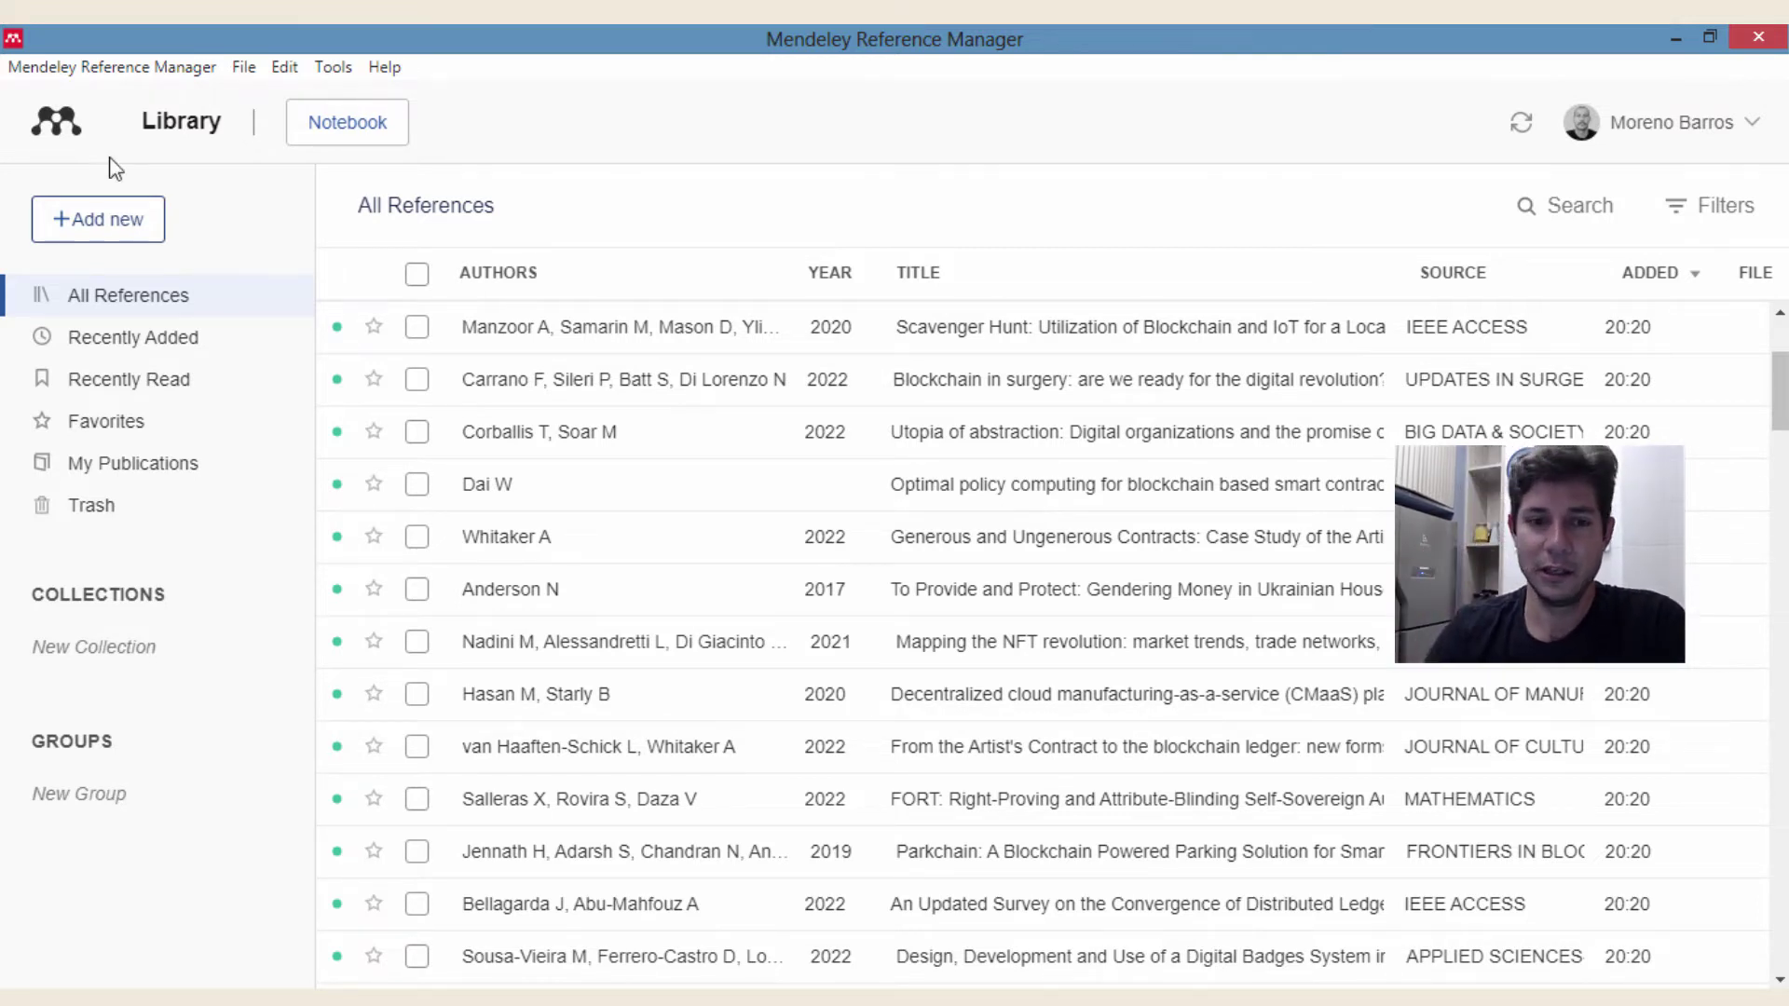
- Switch to the Web of Science results in the browser, select the first two records and view the available export formats
{"action": "left_click", "coordinate": [121, 1000]}
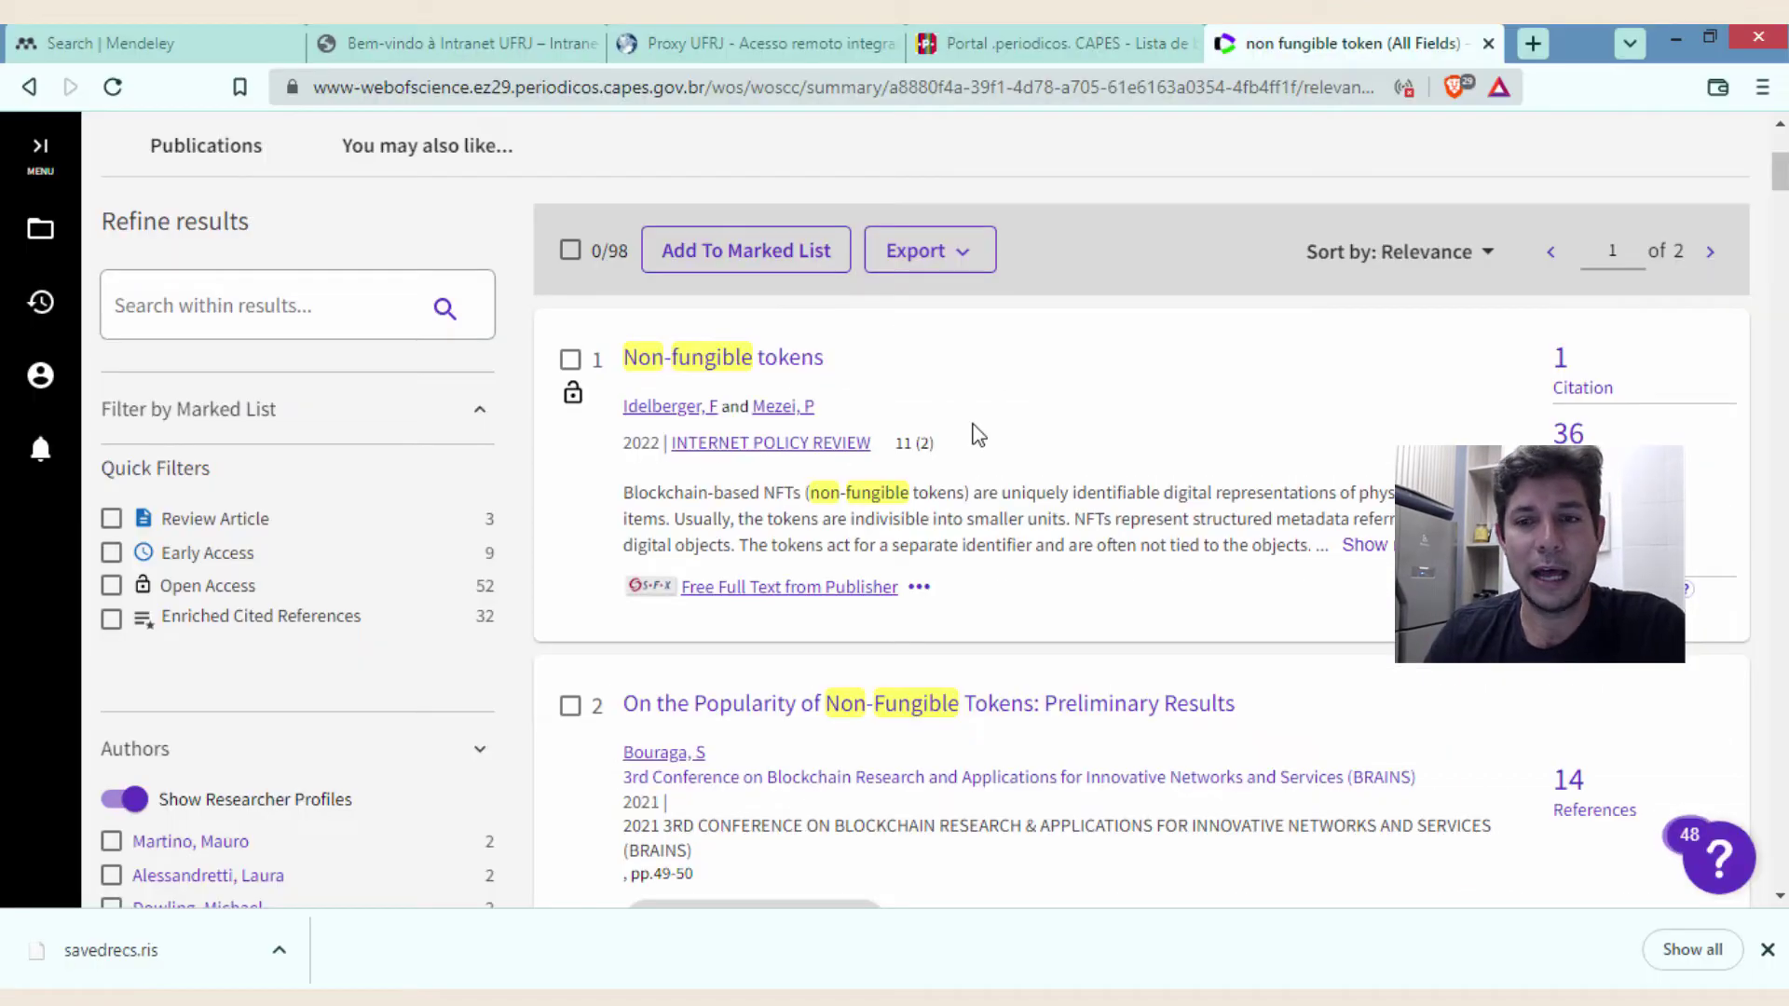
{"action": "scroll", "coordinate": [976, 435], "scroll_direction": "up", "scroll_amount": 3}
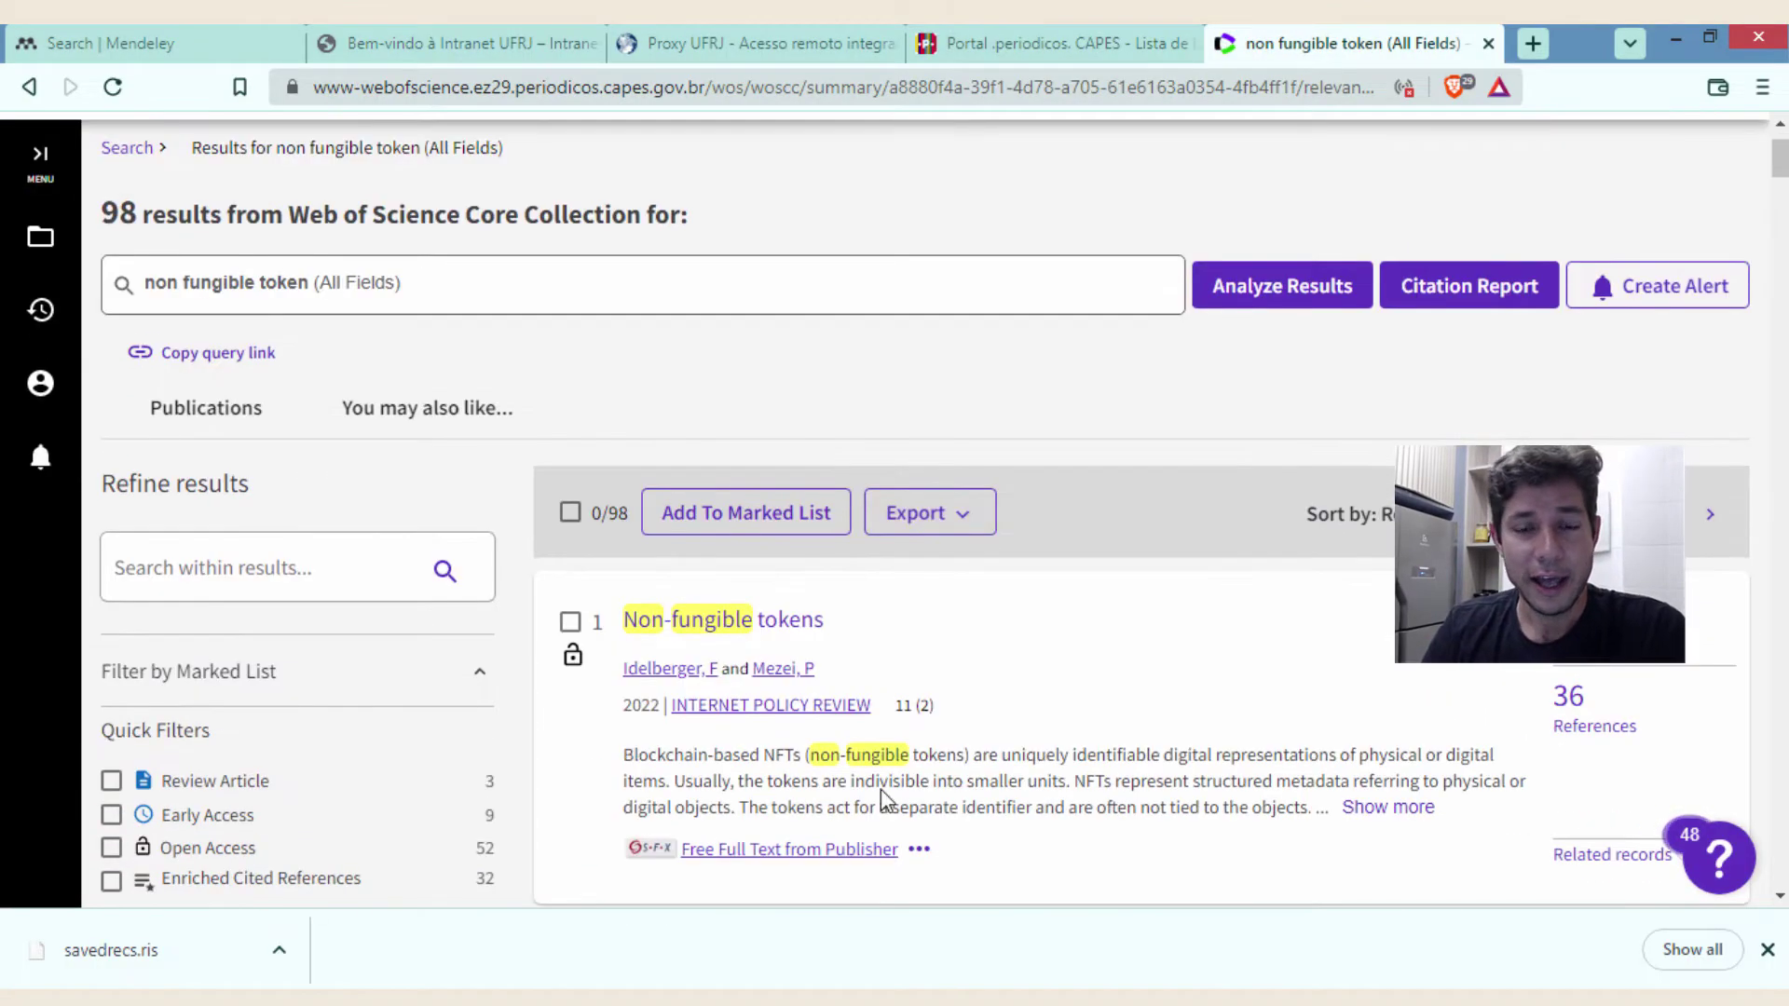
{"action": "scroll", "coordinate": [1054, 456], "scroll_direction": "up", "scroll_amount": 2}
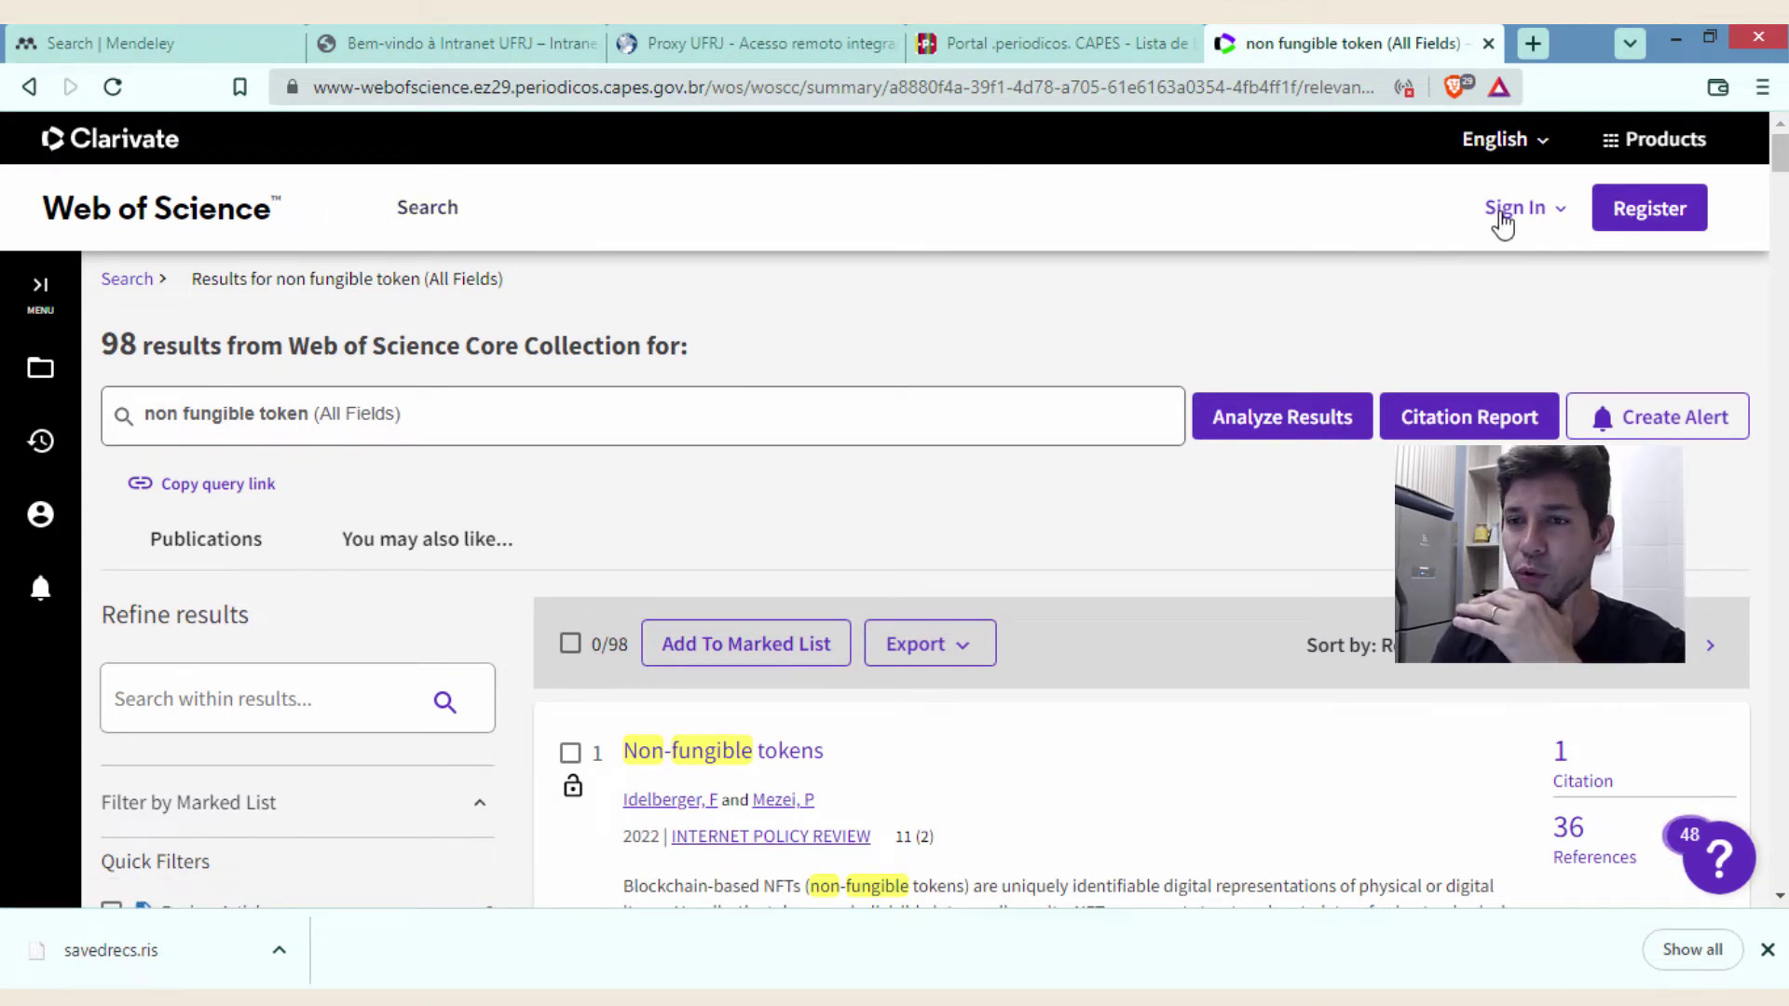
{"action": "scroll", "coordinate": [1109, 475], "scroll_direction": "down", "scroll_amount": 4}
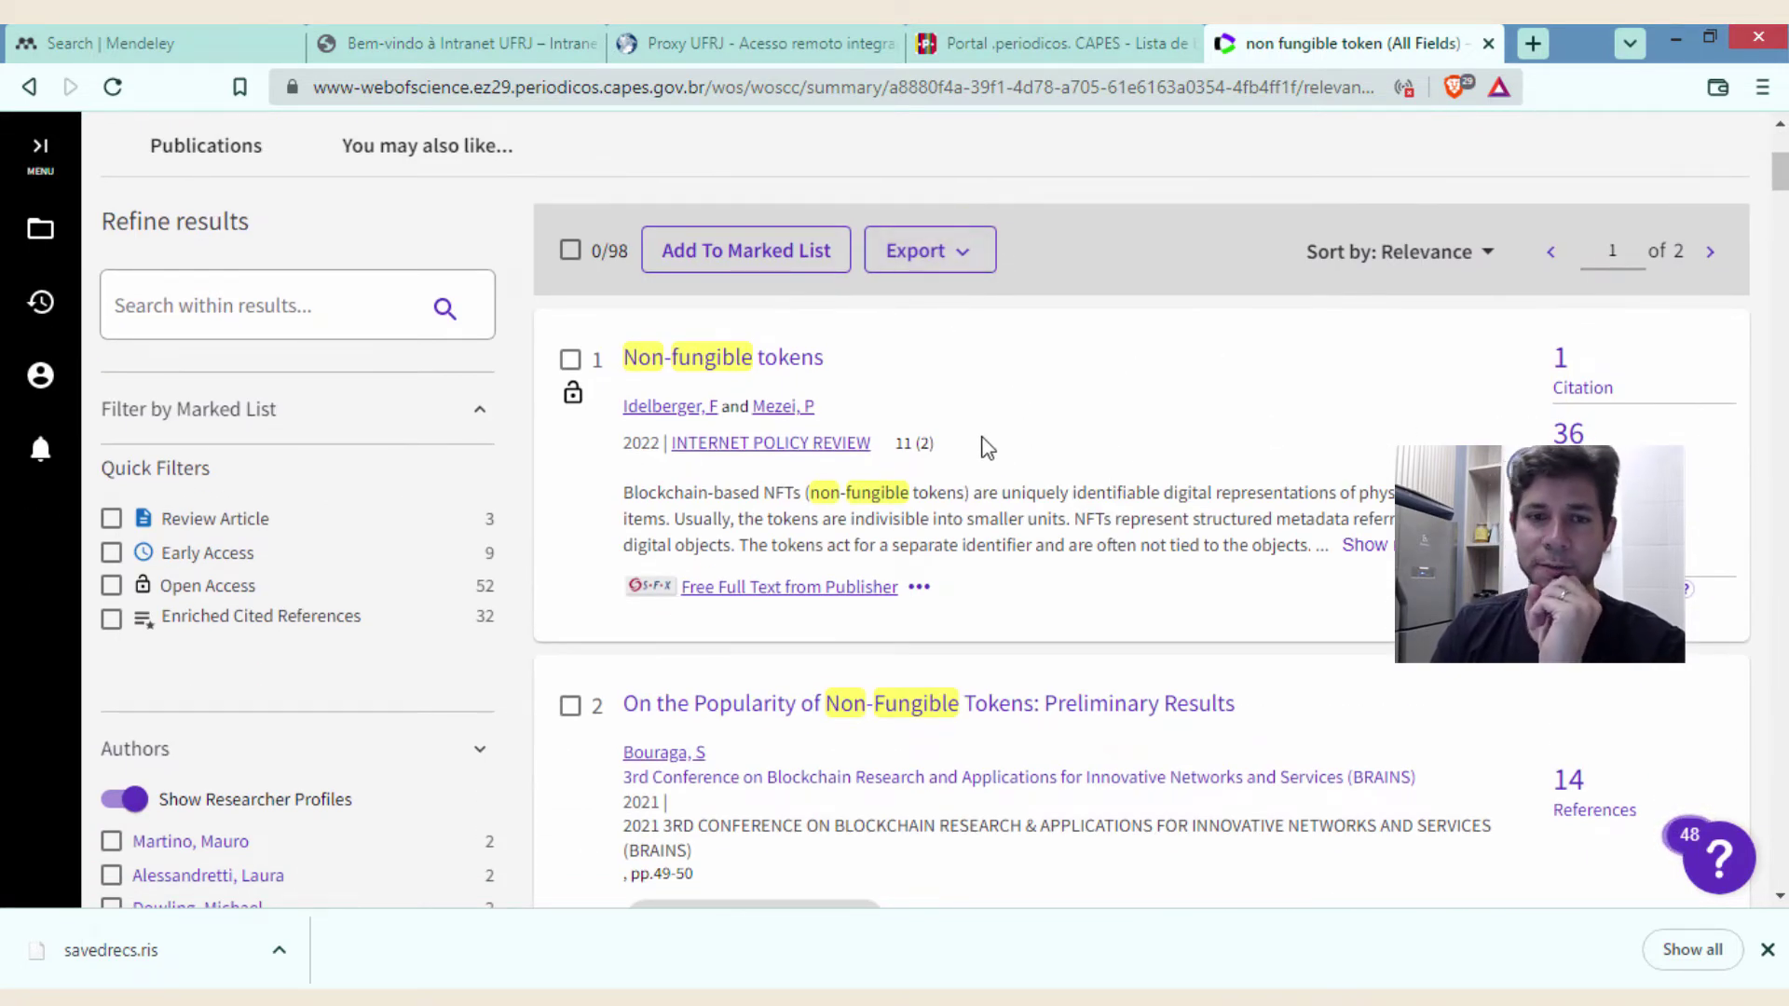
{"action": "left_click", "coordinate": [570, 359]}
{"action": "left_click", "coordinate": [571, 705]}
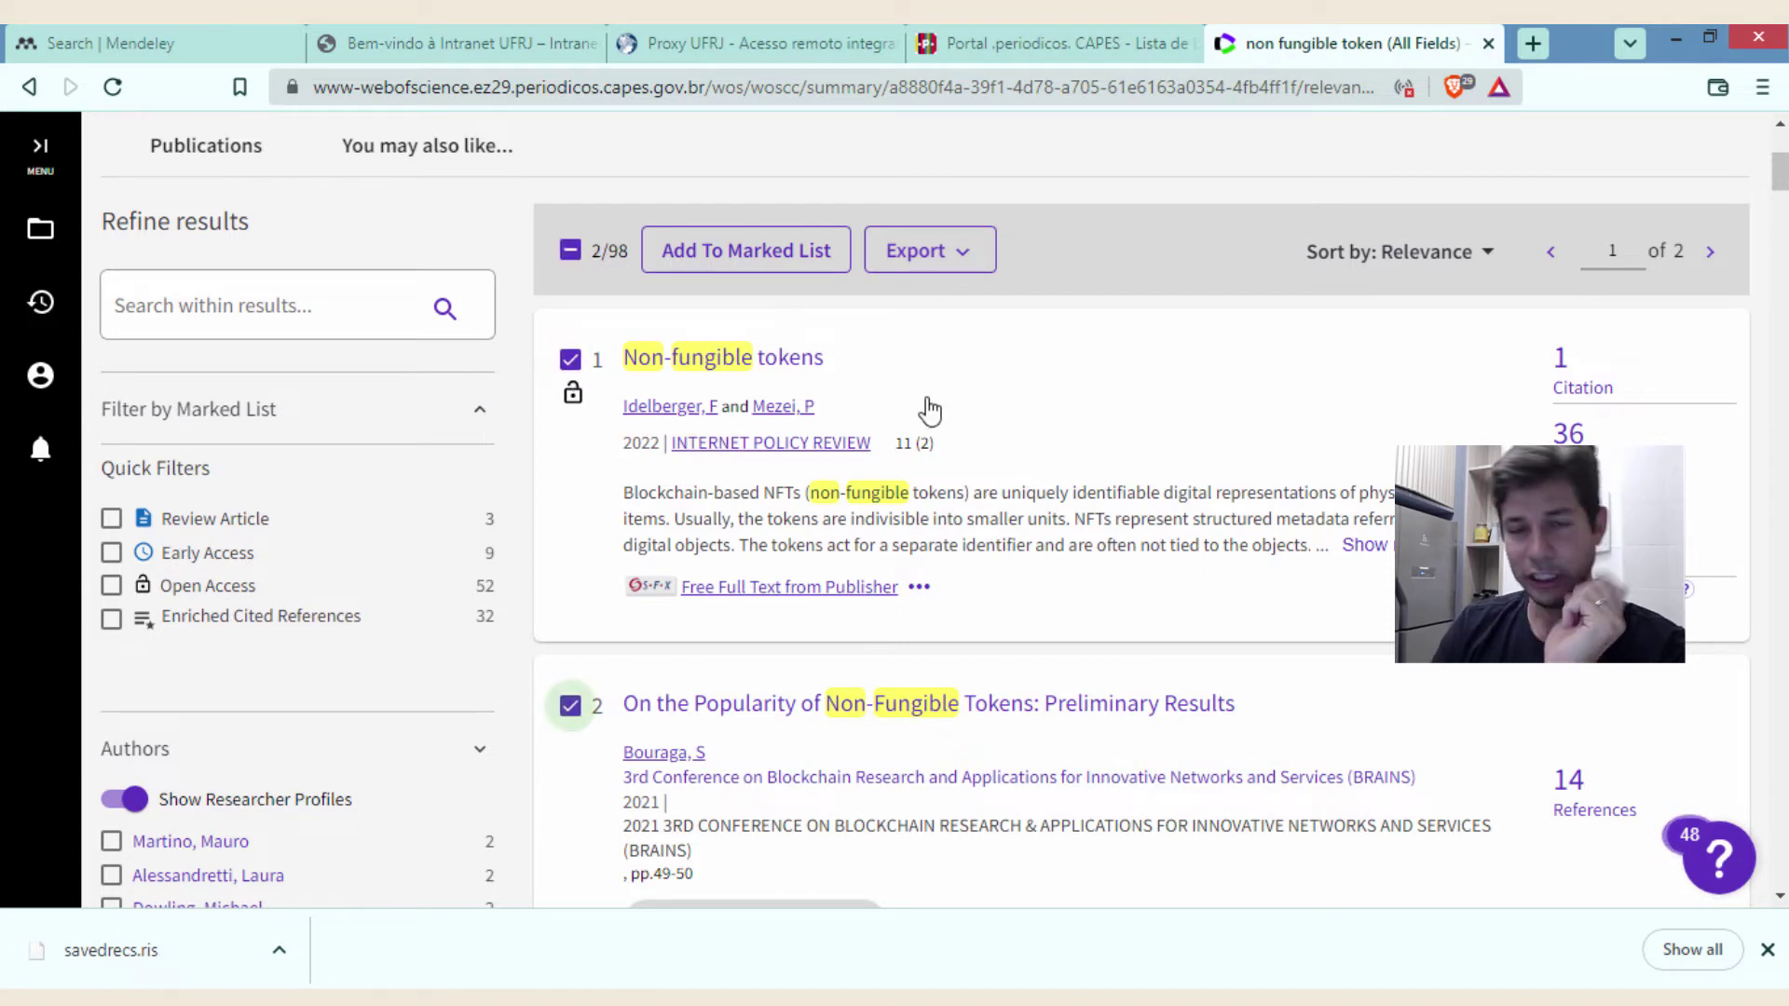
{"action": "left_click", "coordinate": [976, 251]}
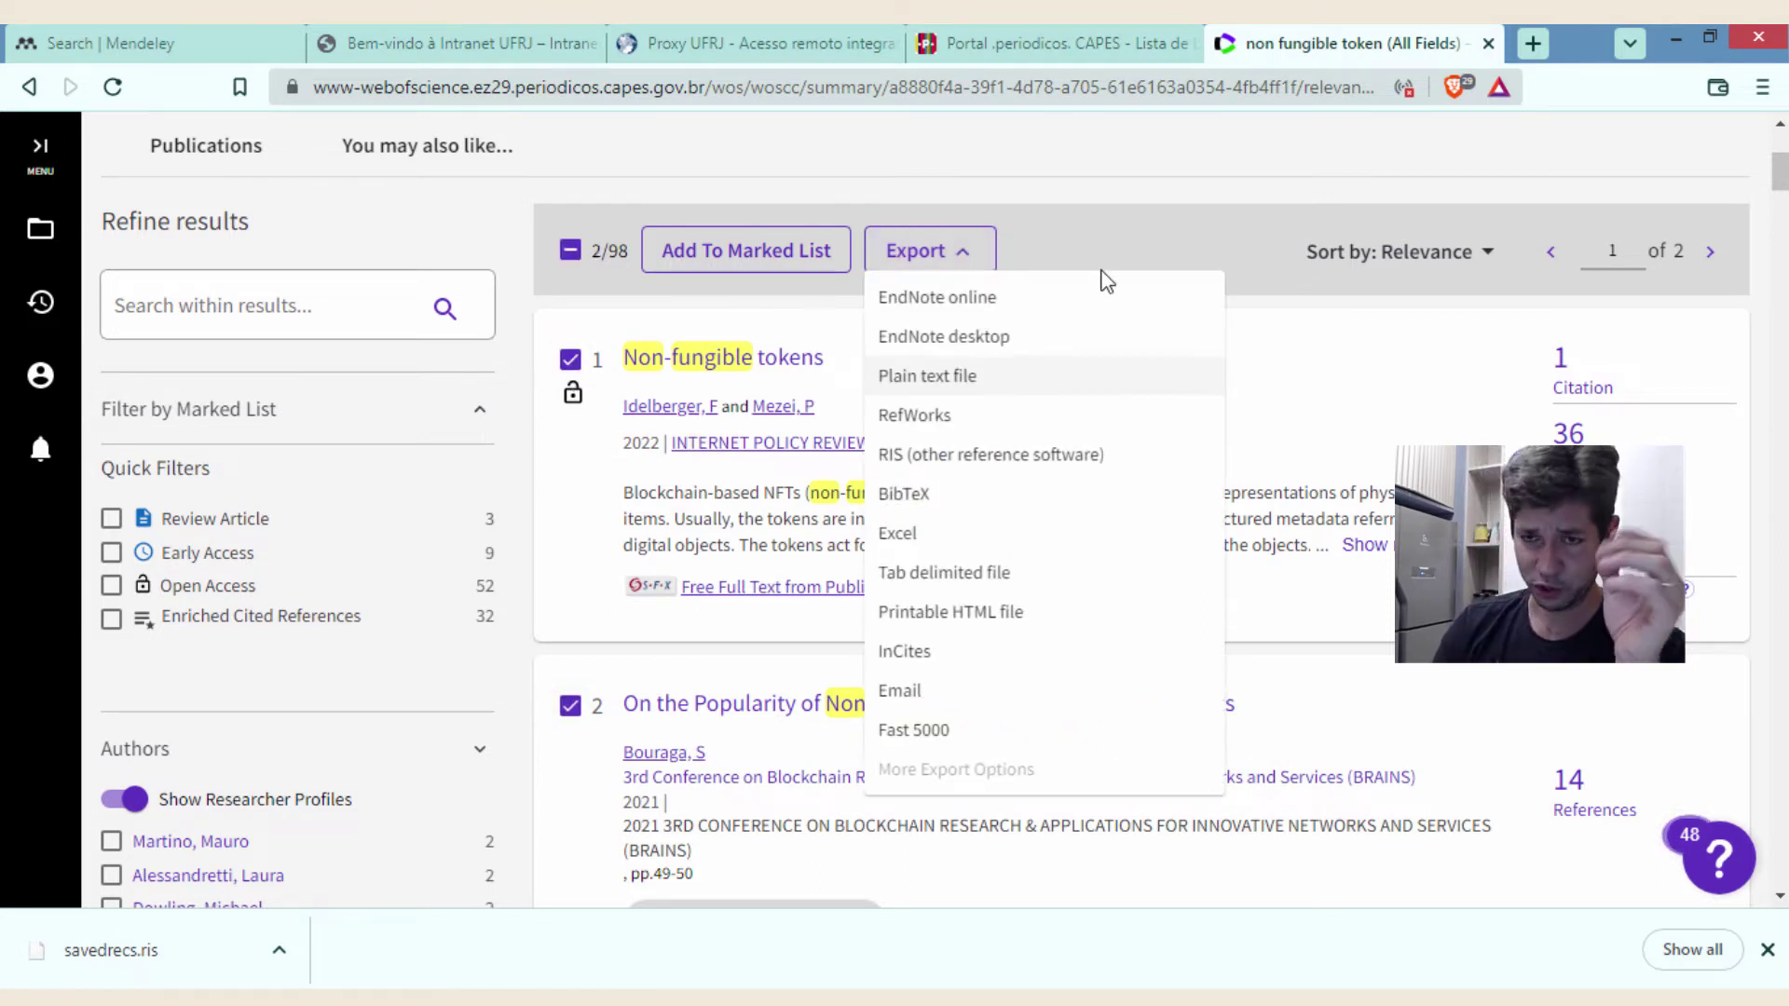
{"action": "left_click", "coordinate": [1122, 194]}
{"action": "scroll", "coordinate": [1158, 328], "scroll_direction": "up", "scroll_amount": 5}
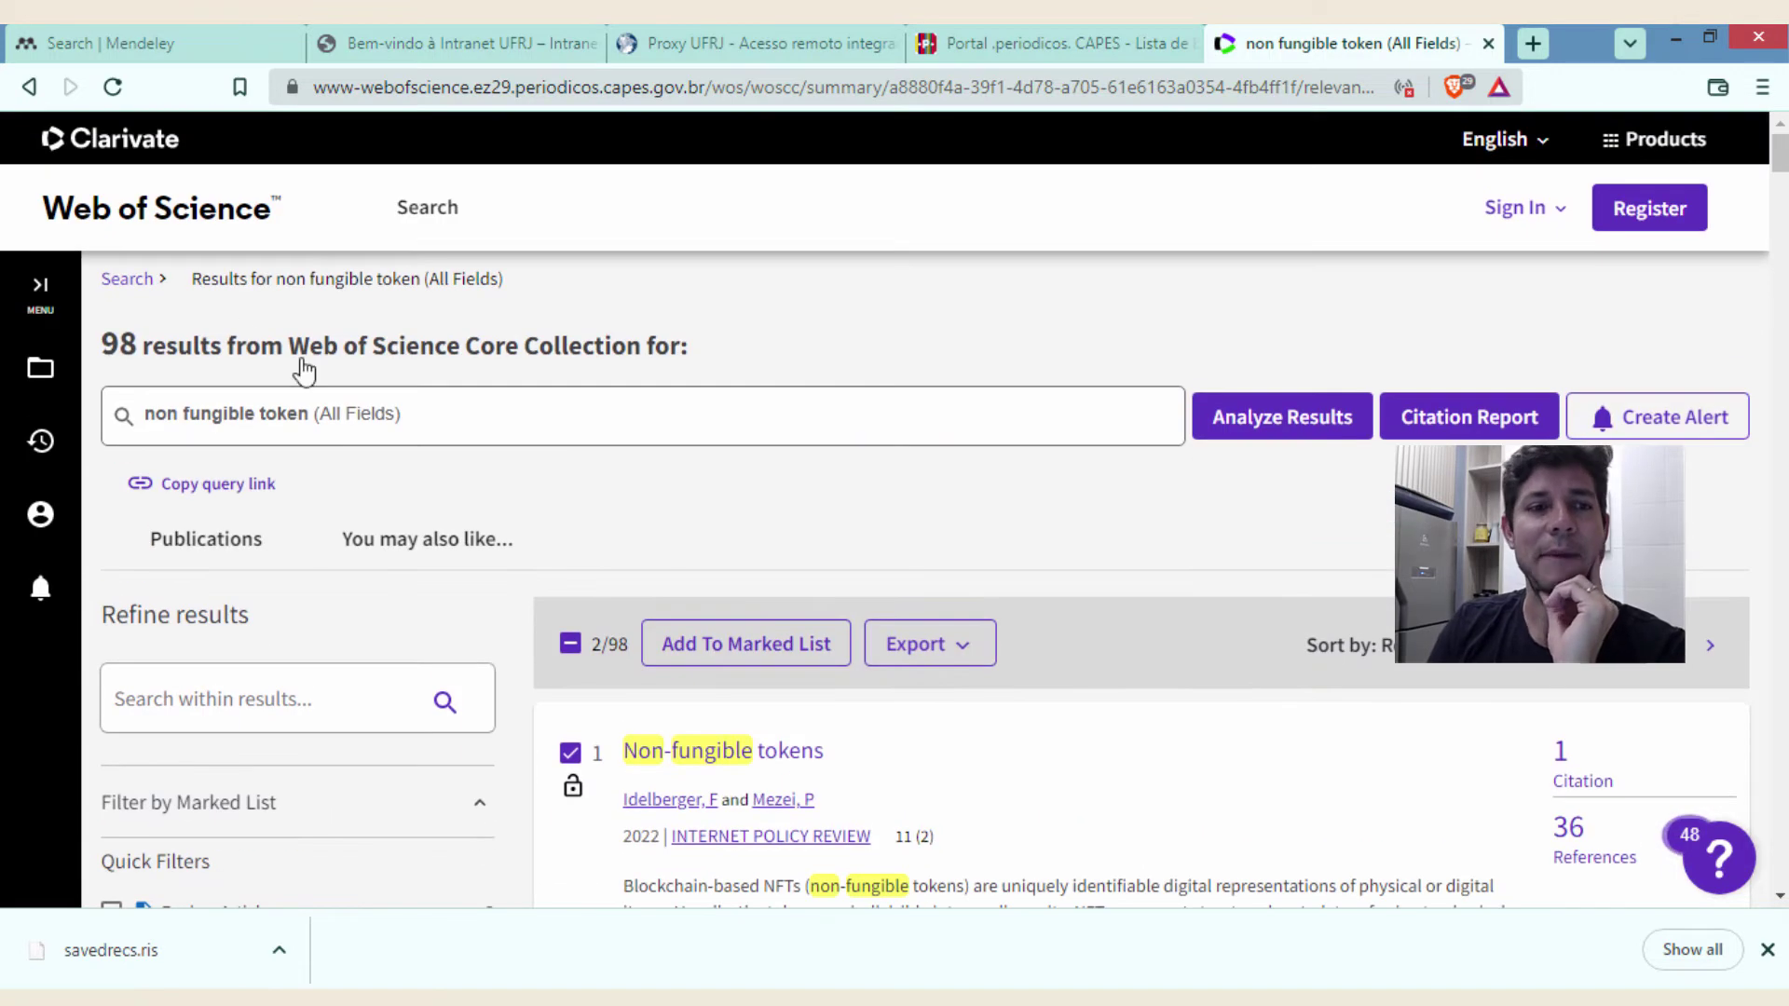
- Close the Web of Science results and return to the CAPES portal's Lista de bases page
{"action": "left_click", "coordinate": [1488, 44]}
{"action": "scroll", "coordinate": [647, 467], "scroll_direction": "up", "scroll_amount": 5}
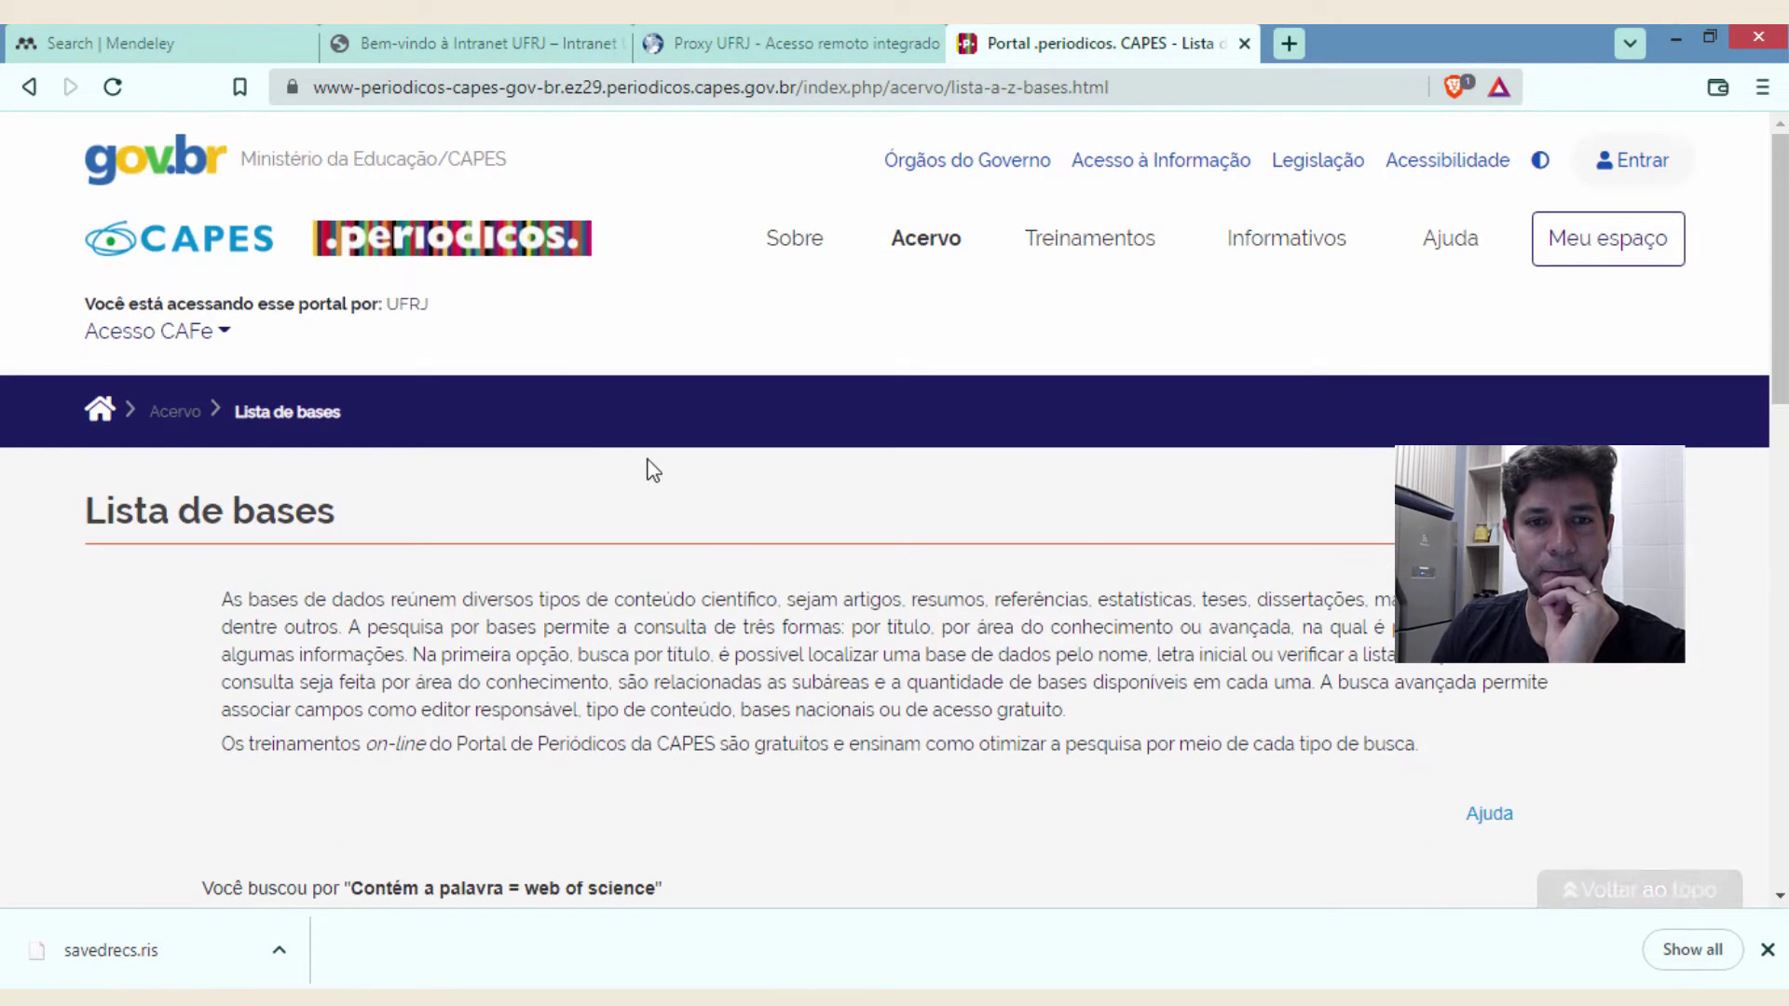
{"action": "scroll", "coordinate": [786, 399], "scroll_direction": "down", "scroll_amount": 6}
{"action": "scroll", "coordinate": [585, 683], "scroll_direction": "up", "scroll_amount": 5}
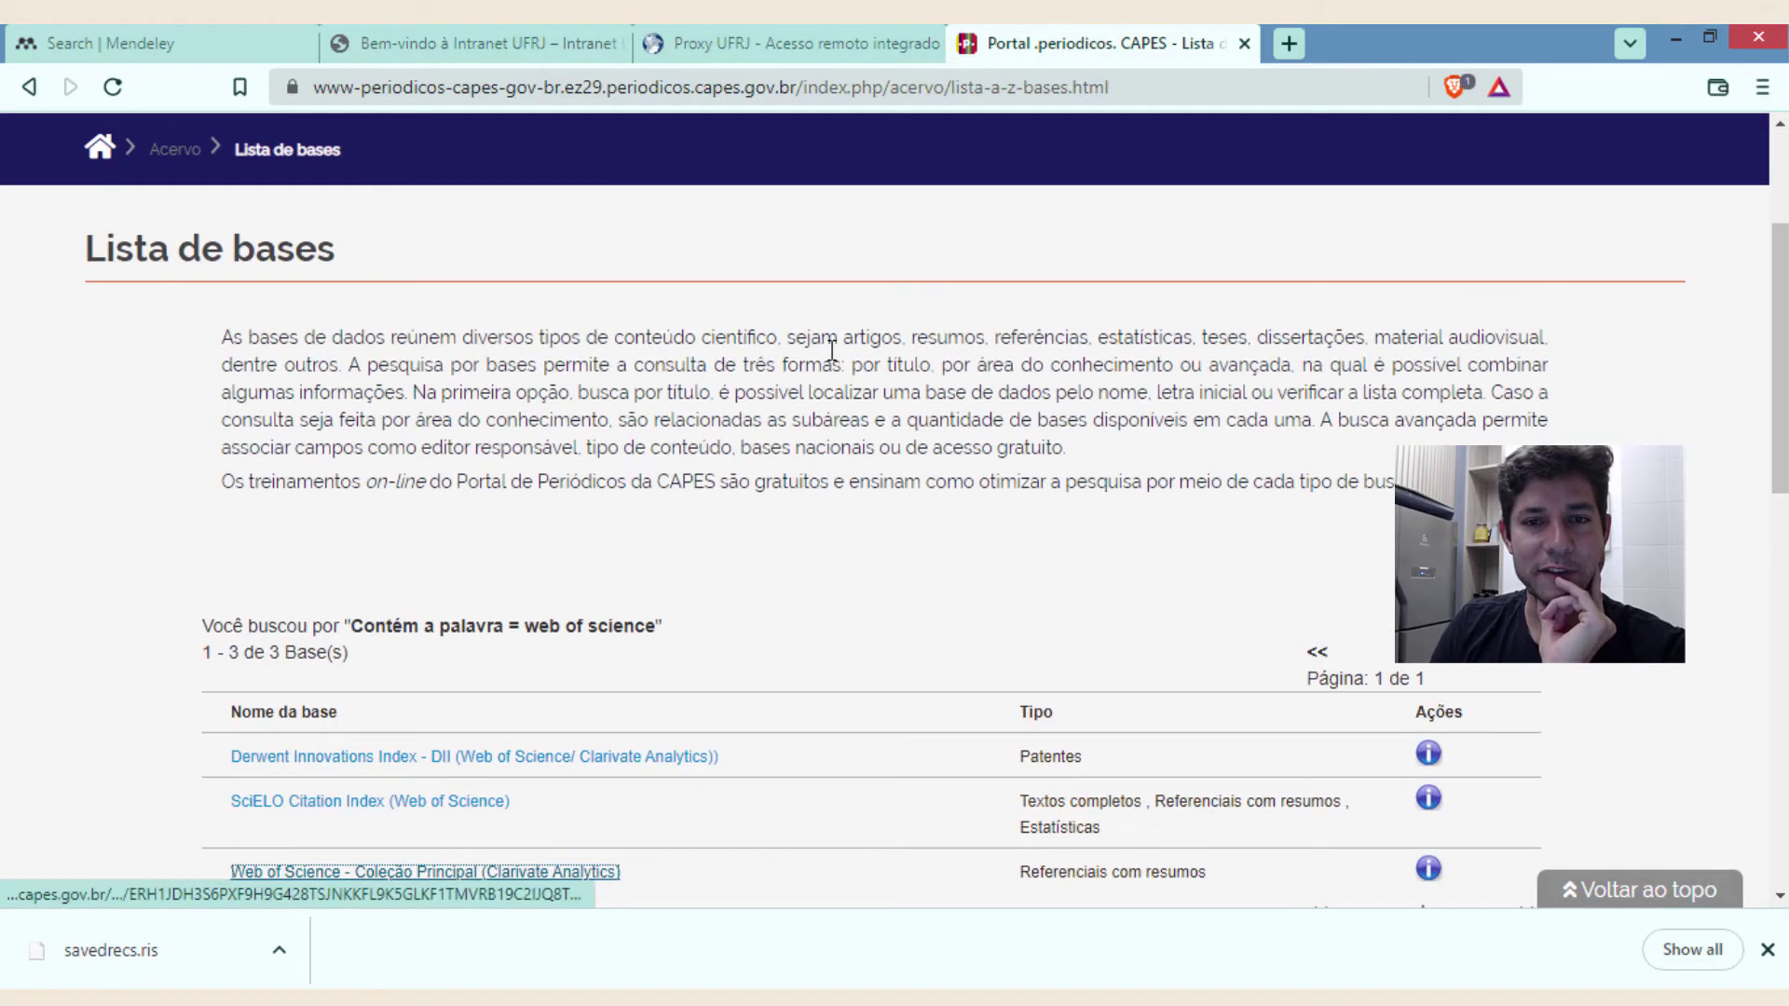
- Start a new database search in the CAPES Lista de bases for titles containing the word scopus
{"action": "mouse_move", "coordinate": [926, 240]}
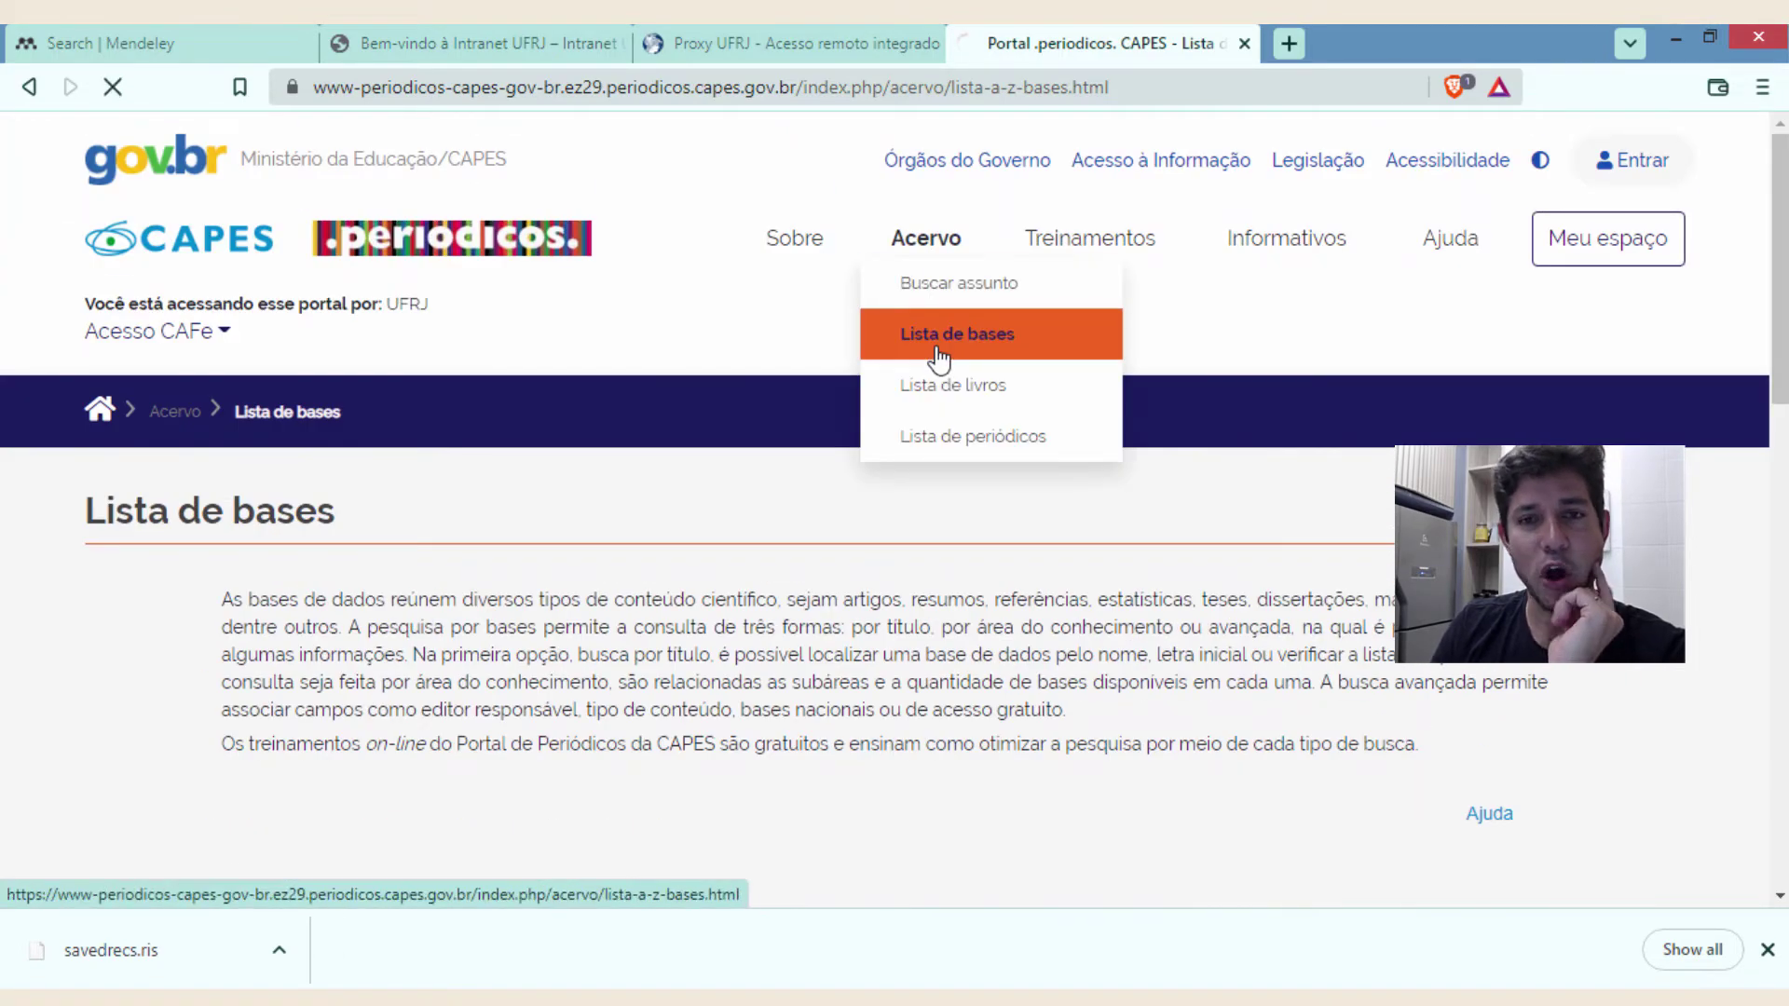
{"action": "left_click", "coordinate": [939, 359]}
{"action": "scroll", "coordinate": [657, 637], "scroll_direction": "down", "scroll_amount": 4}
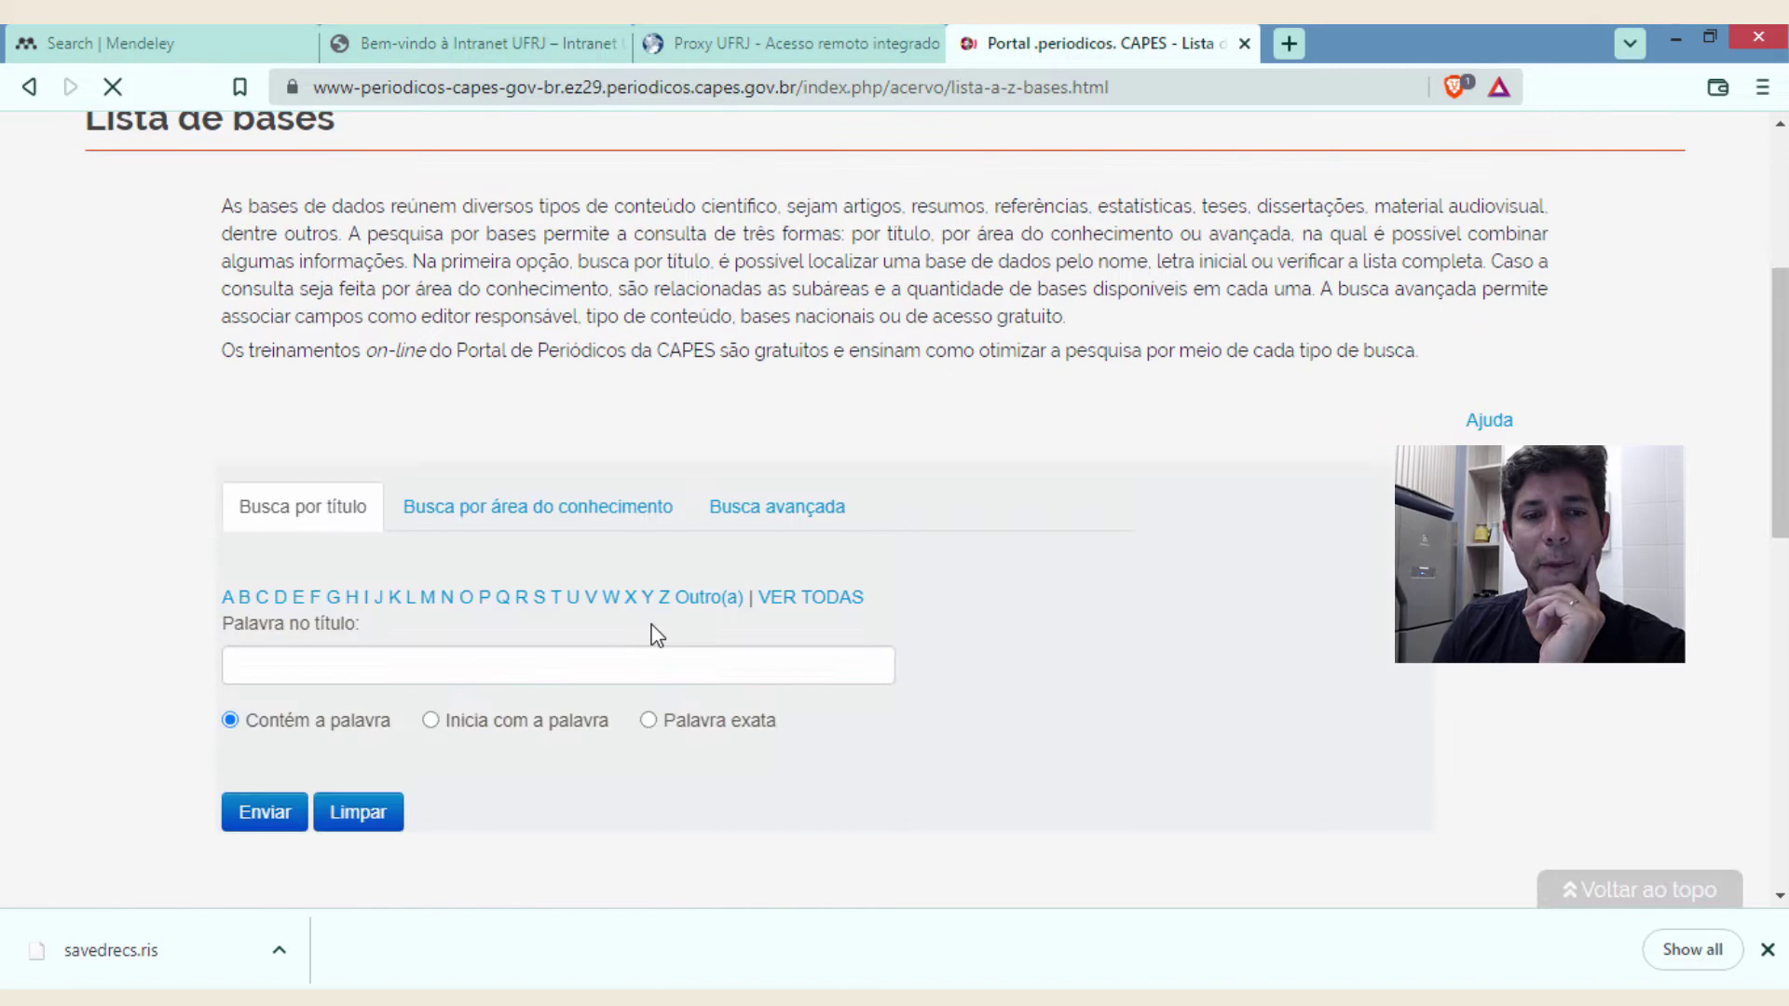
{"action": "left_click", "coordinate": [364, 661]}
{"action": "type", "text": "scopus"}
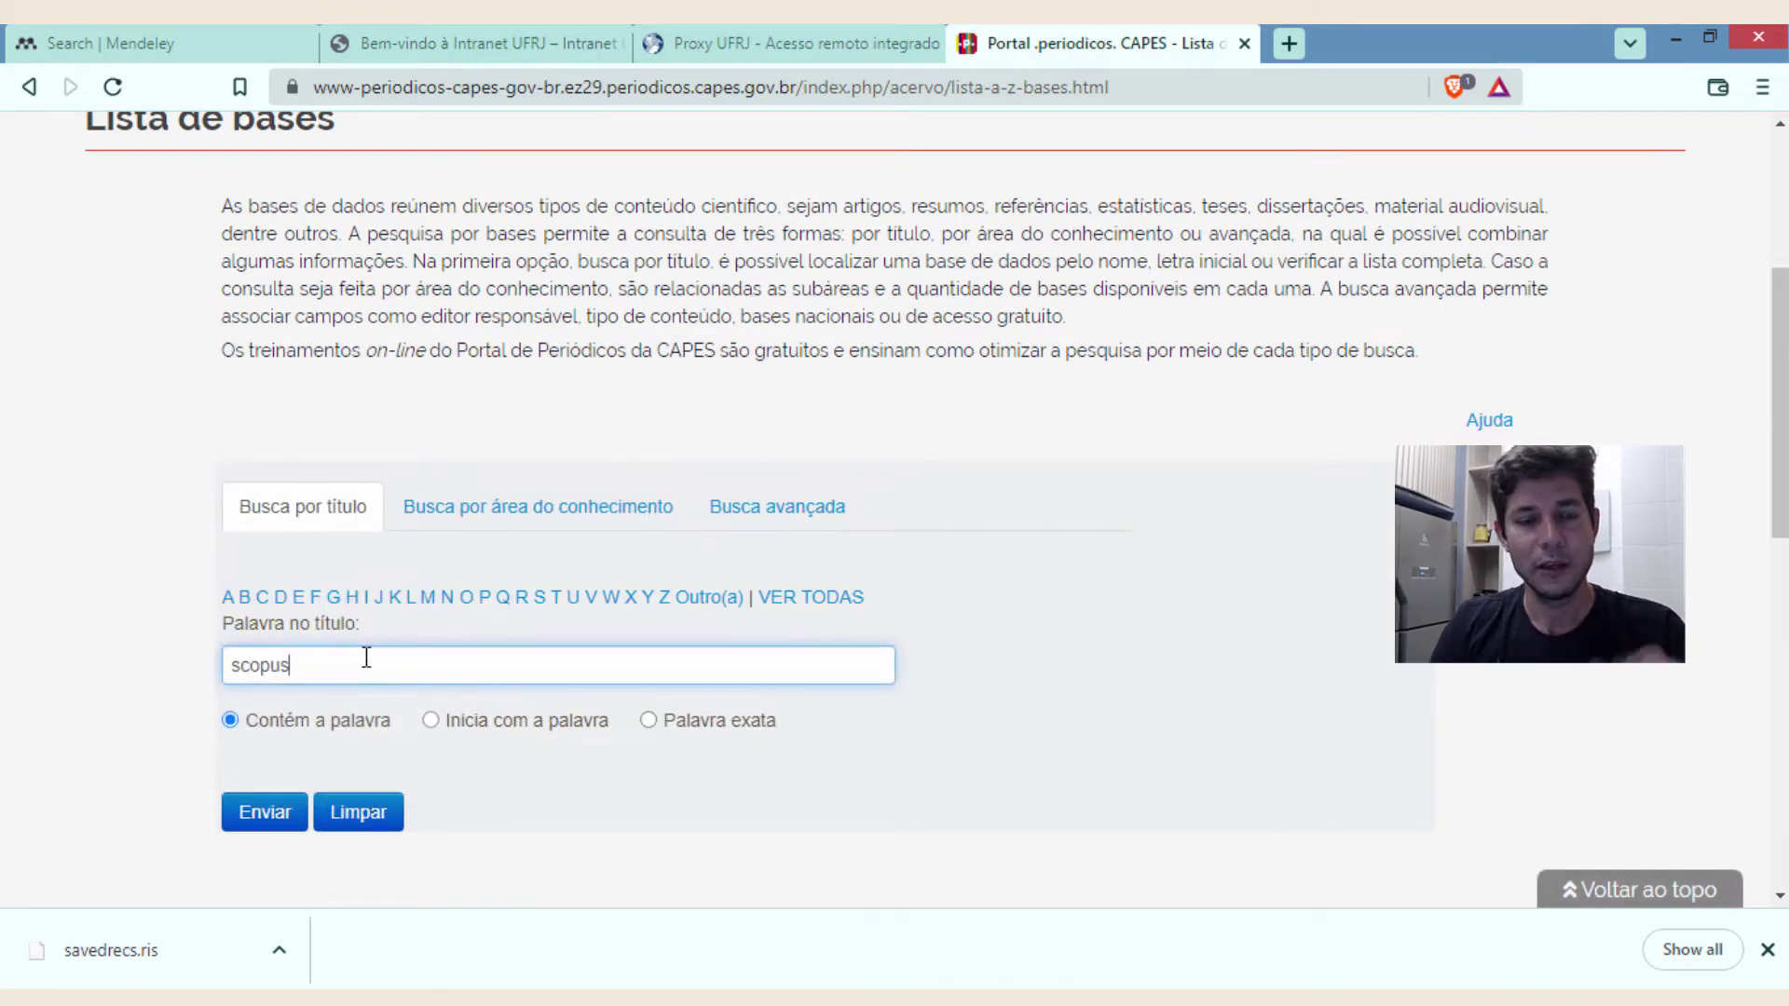
{"action": "left_click", "coordinate": [276, 816]}
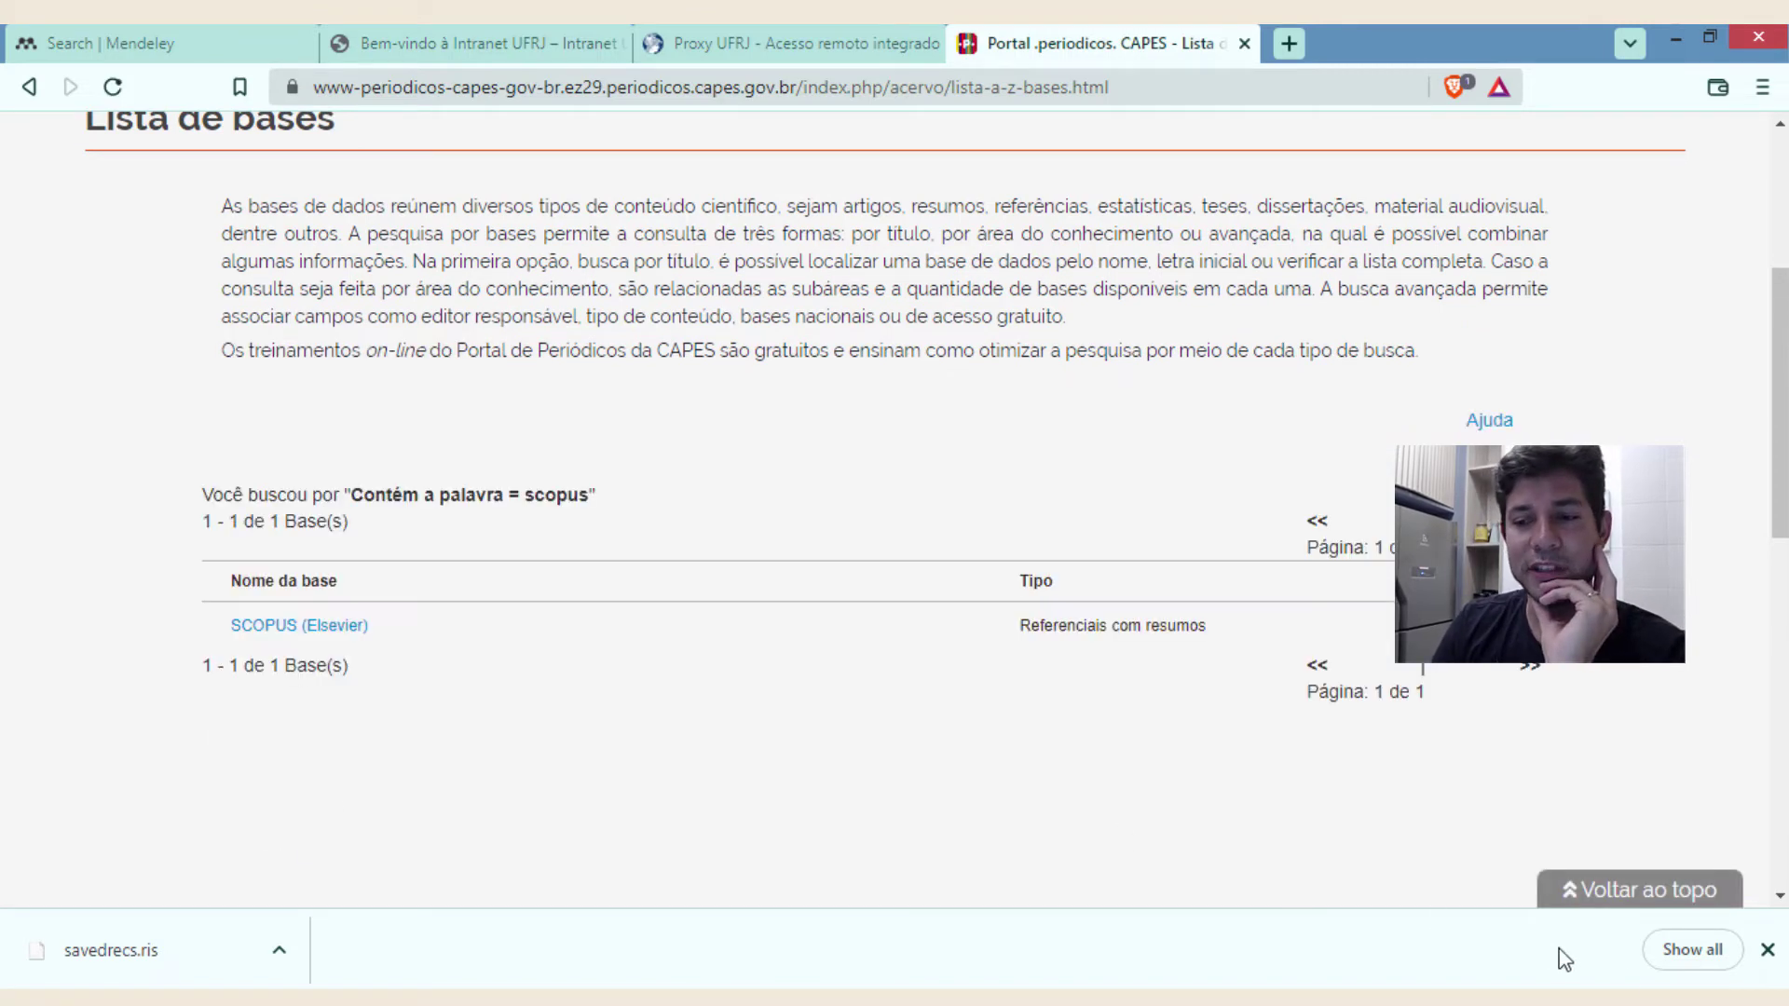
- Dismiss the download notice, open the SCOPUS (Elsevier) database and search article titles, abstracts and keywords for afrofuturism
{"action": "left_click", "coordinate": [1767, 950]}
{"action": "left_click", "coordinate": [357, 622]}
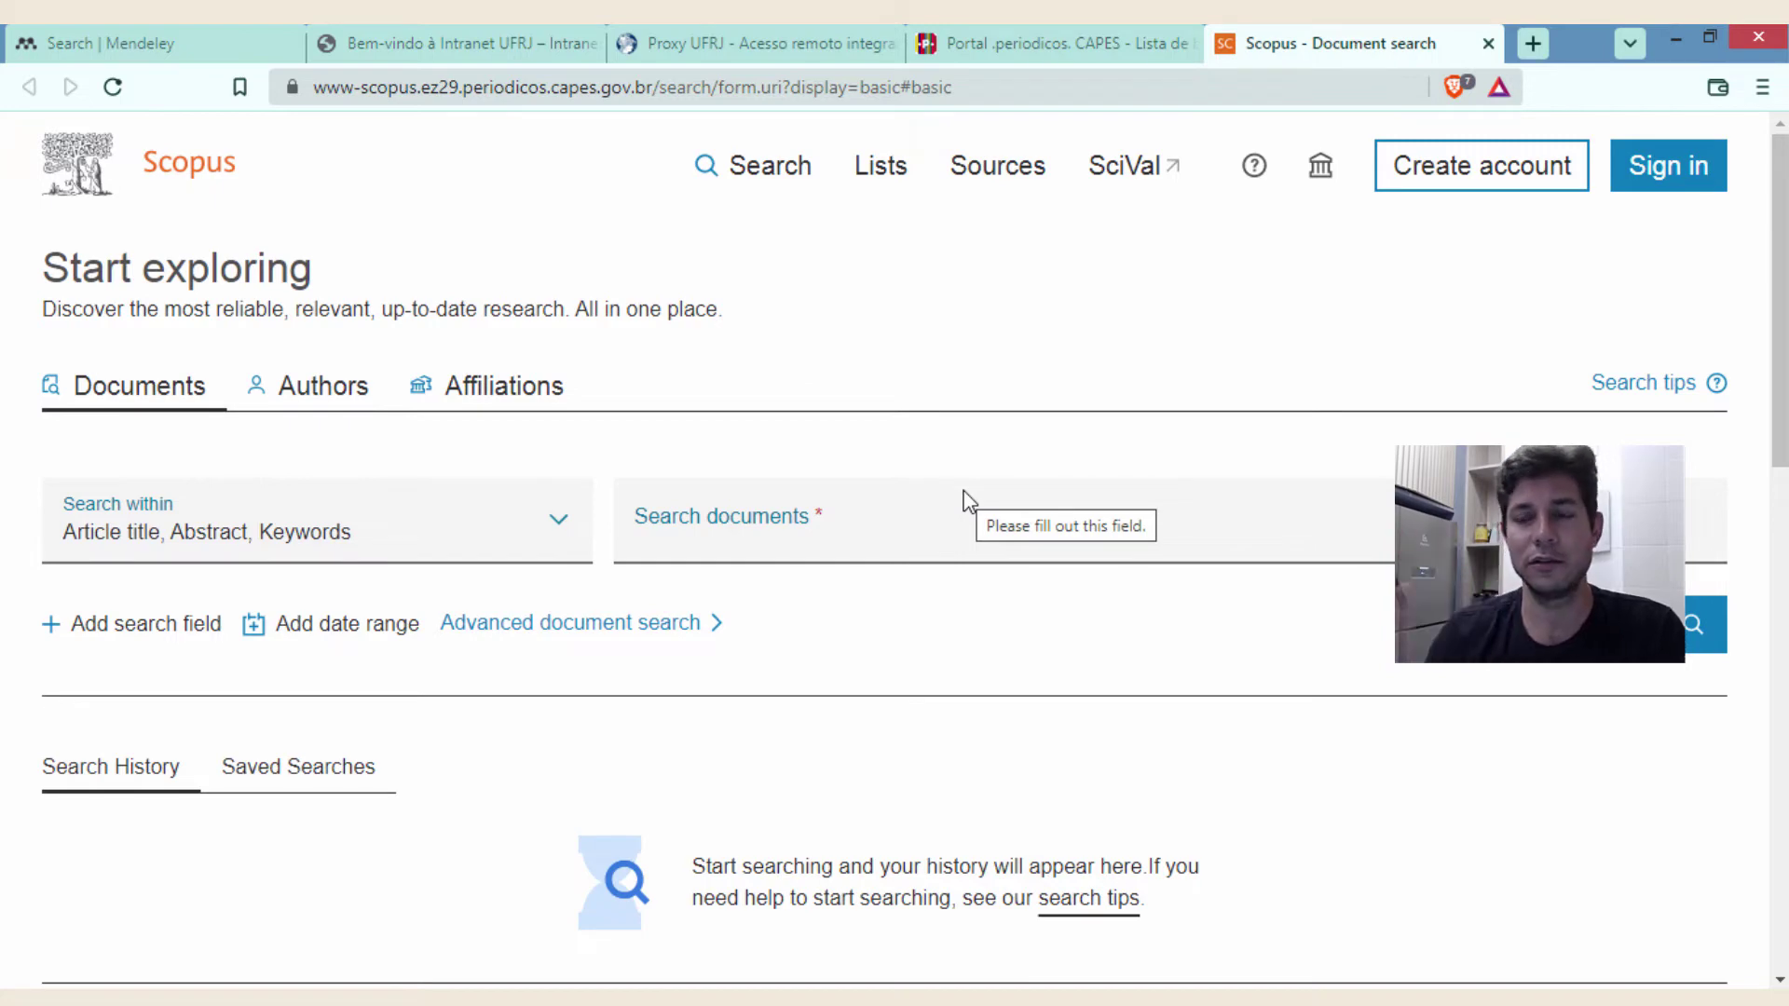
{"action": "left_click", "coordinate": [914, 522]}
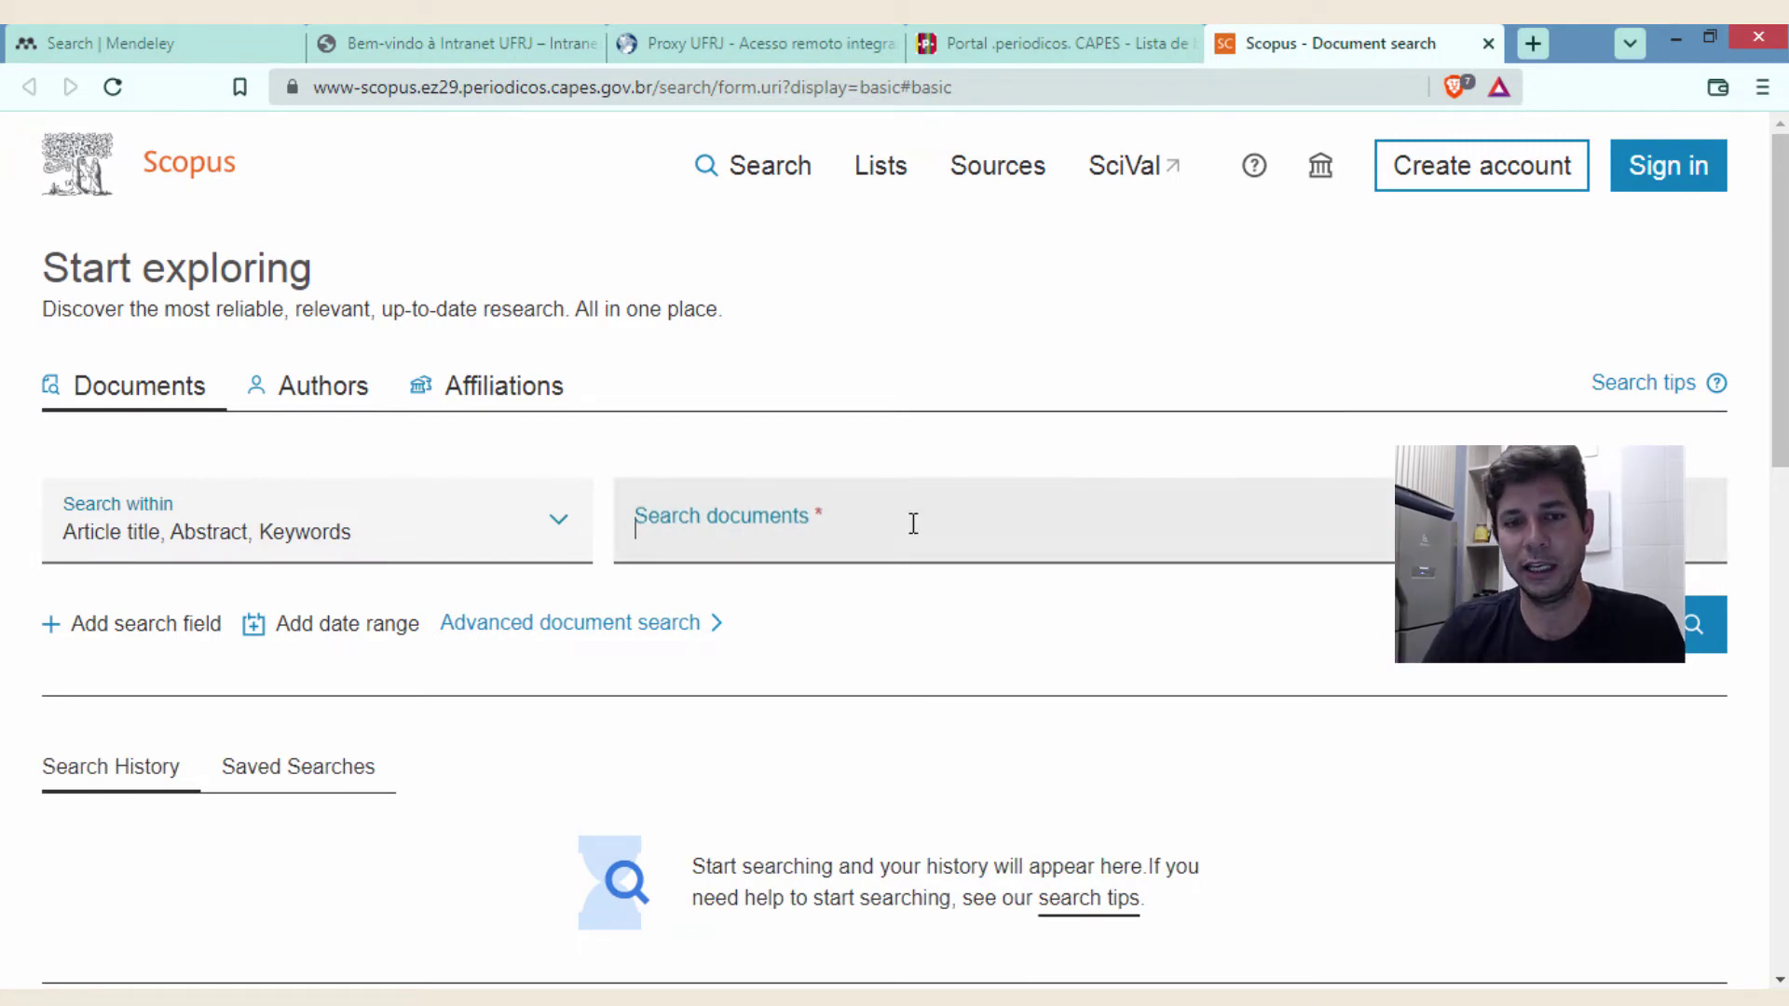
{"action": "type", "text": "afrofuturism"}
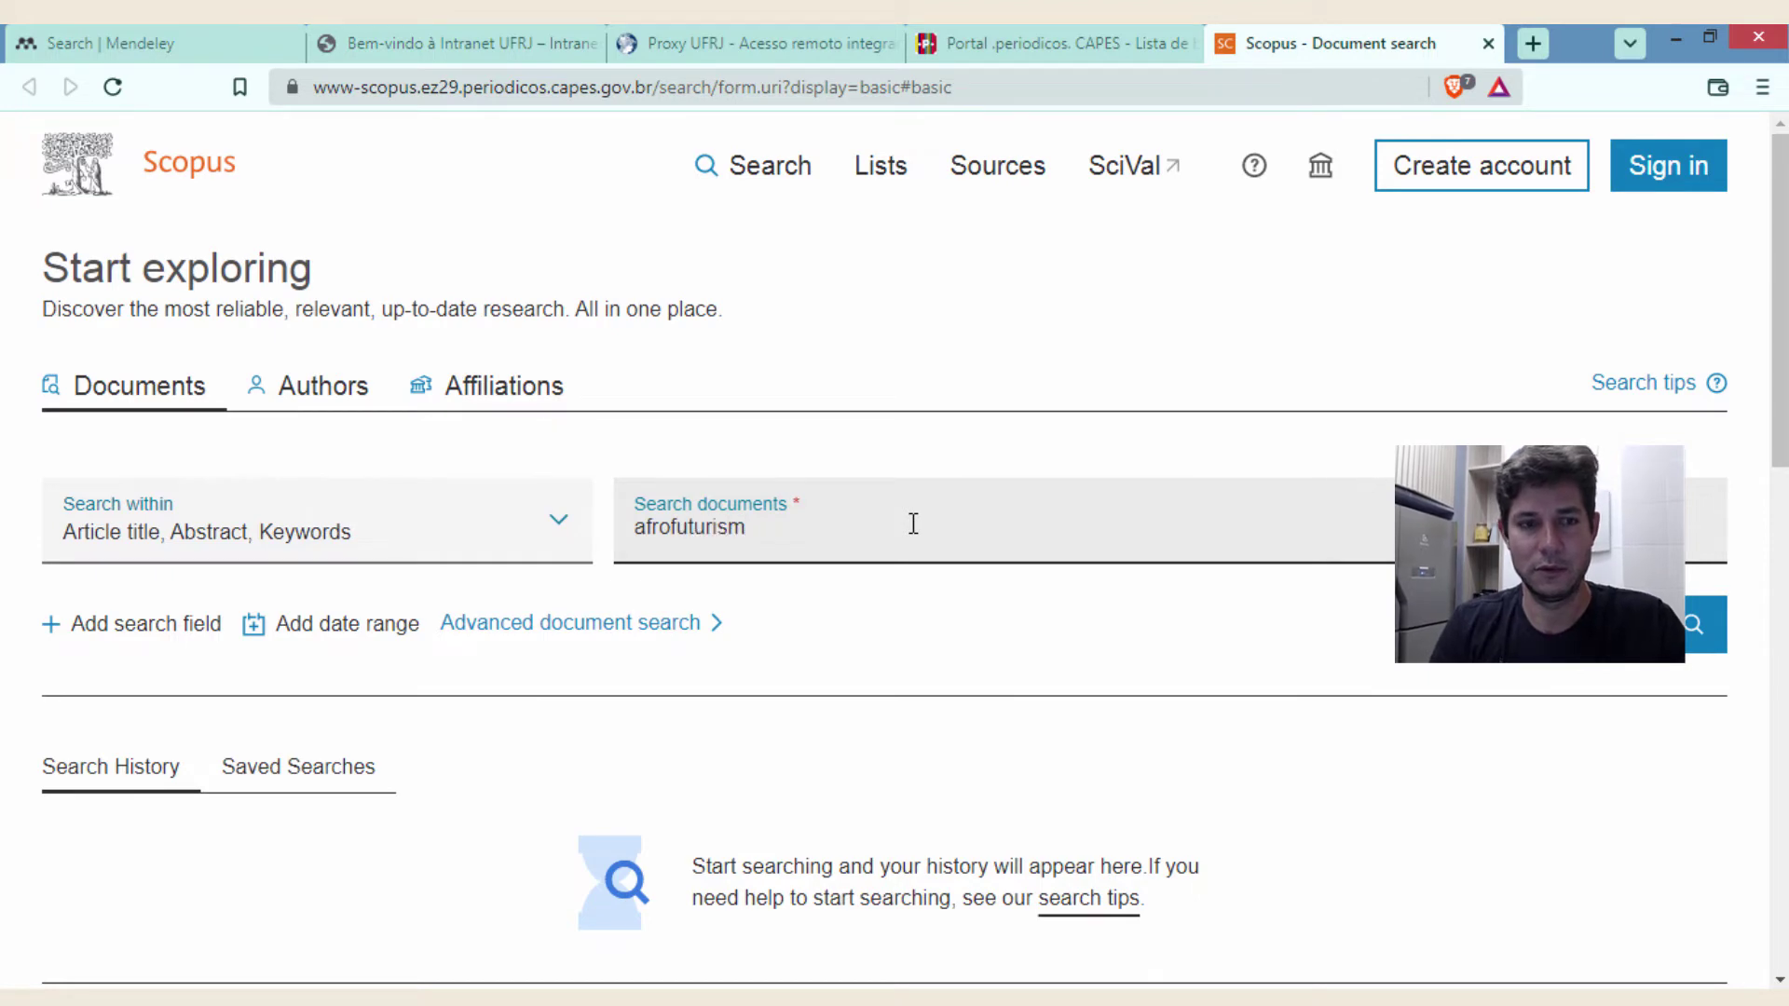
{"action": "key", "text": "Return"}
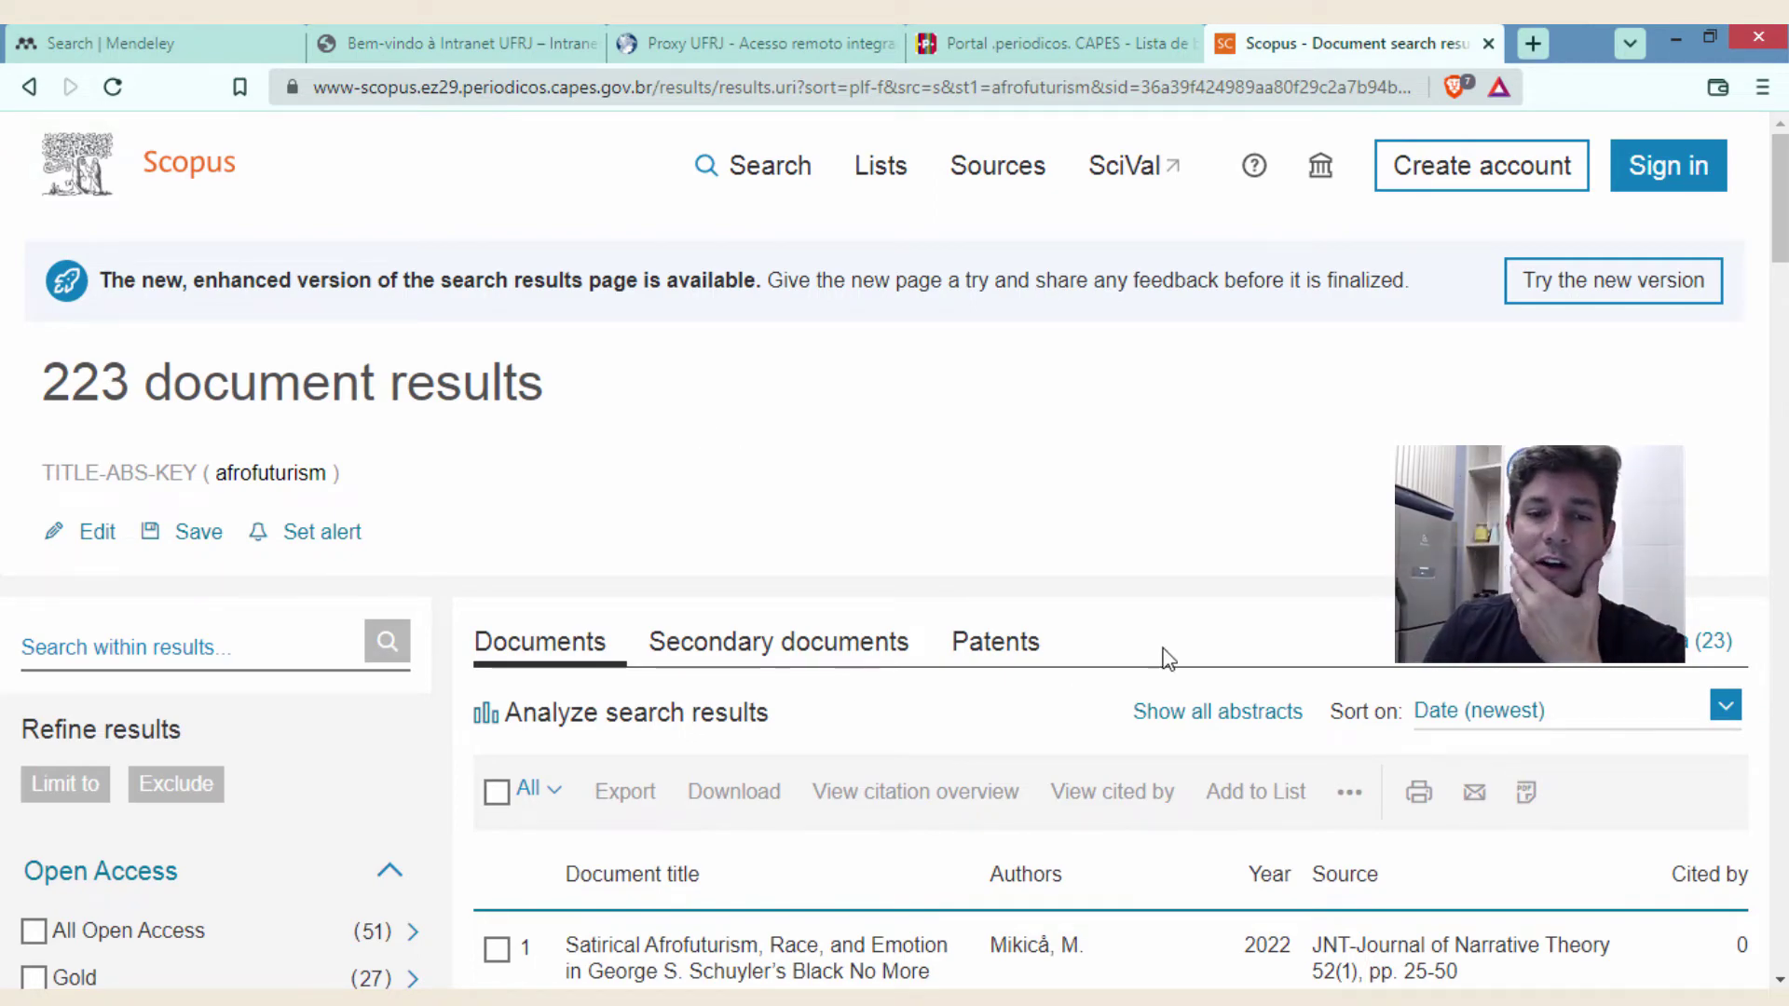
- Select all documents in the afrofuturism results and open their export options
{"action": "scroll", "coordinate": [1015, 742], "scroll_direction": "down", "scroll_amount": 3}
{"action": "scroll", "coordinate": [851, 619], "scroll_direction": "up", "scroll_amount": 3}
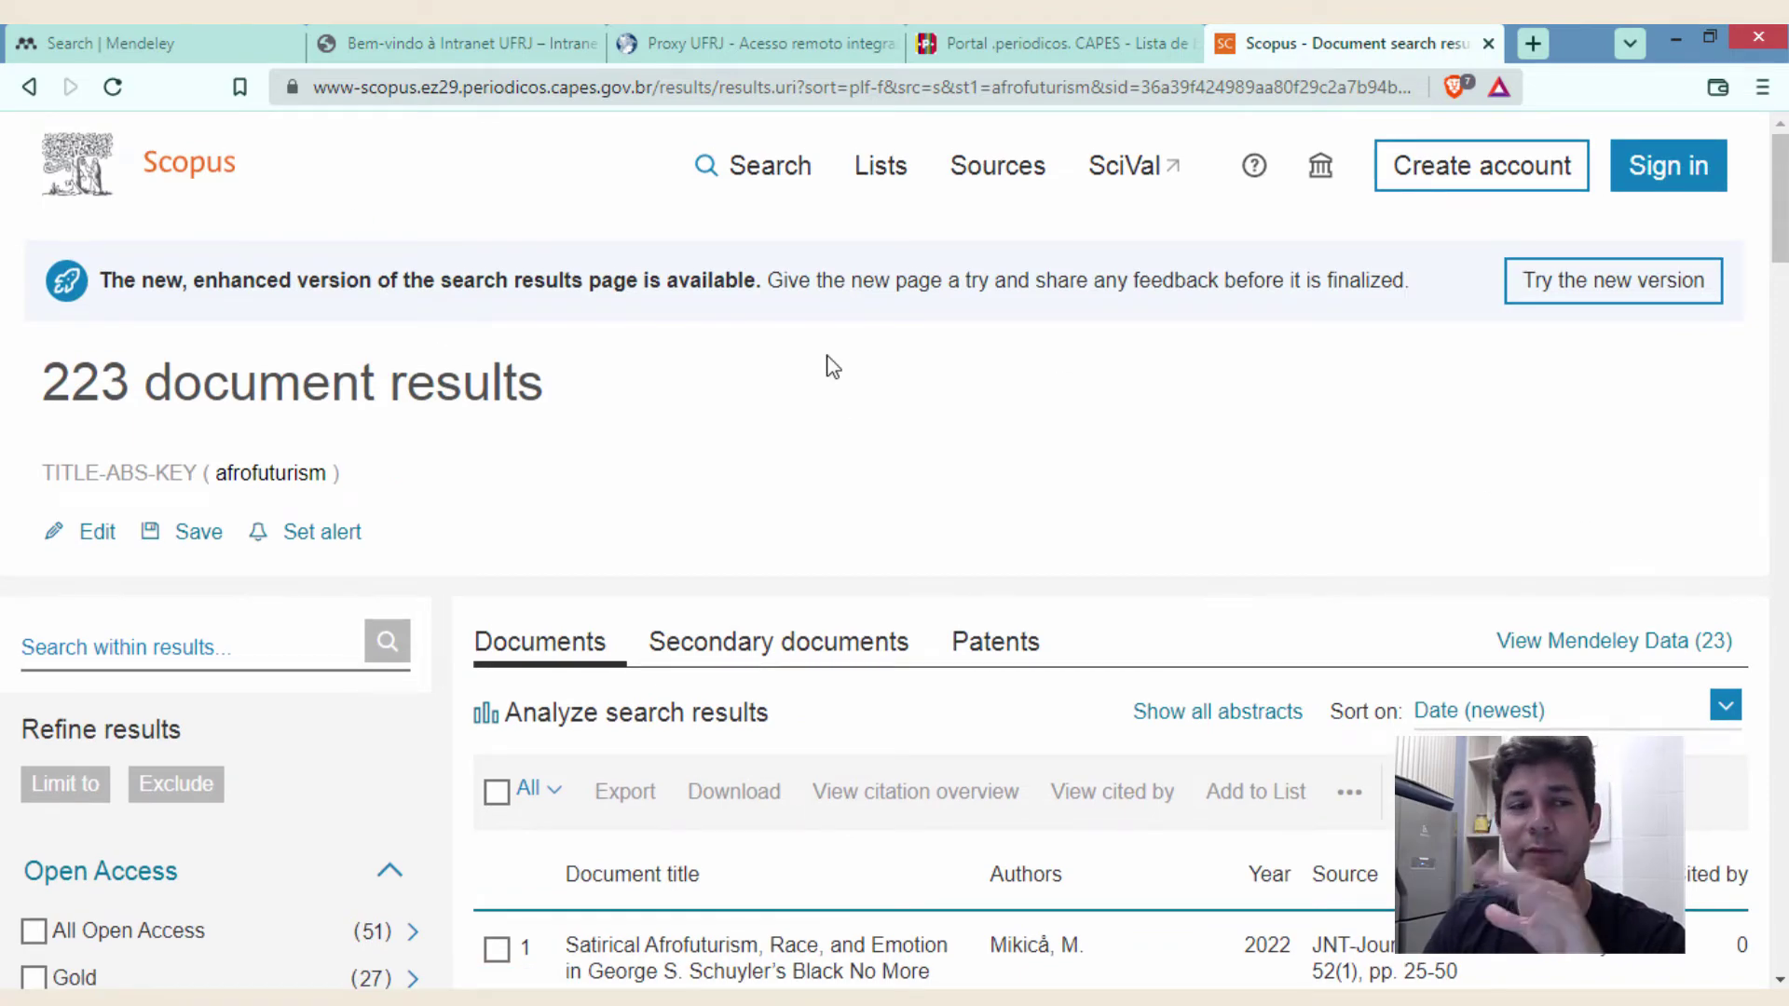
{"action": "scroll", "coordinate": [870, 488], "scroll_direction": "down", "scroll_amount": 3}
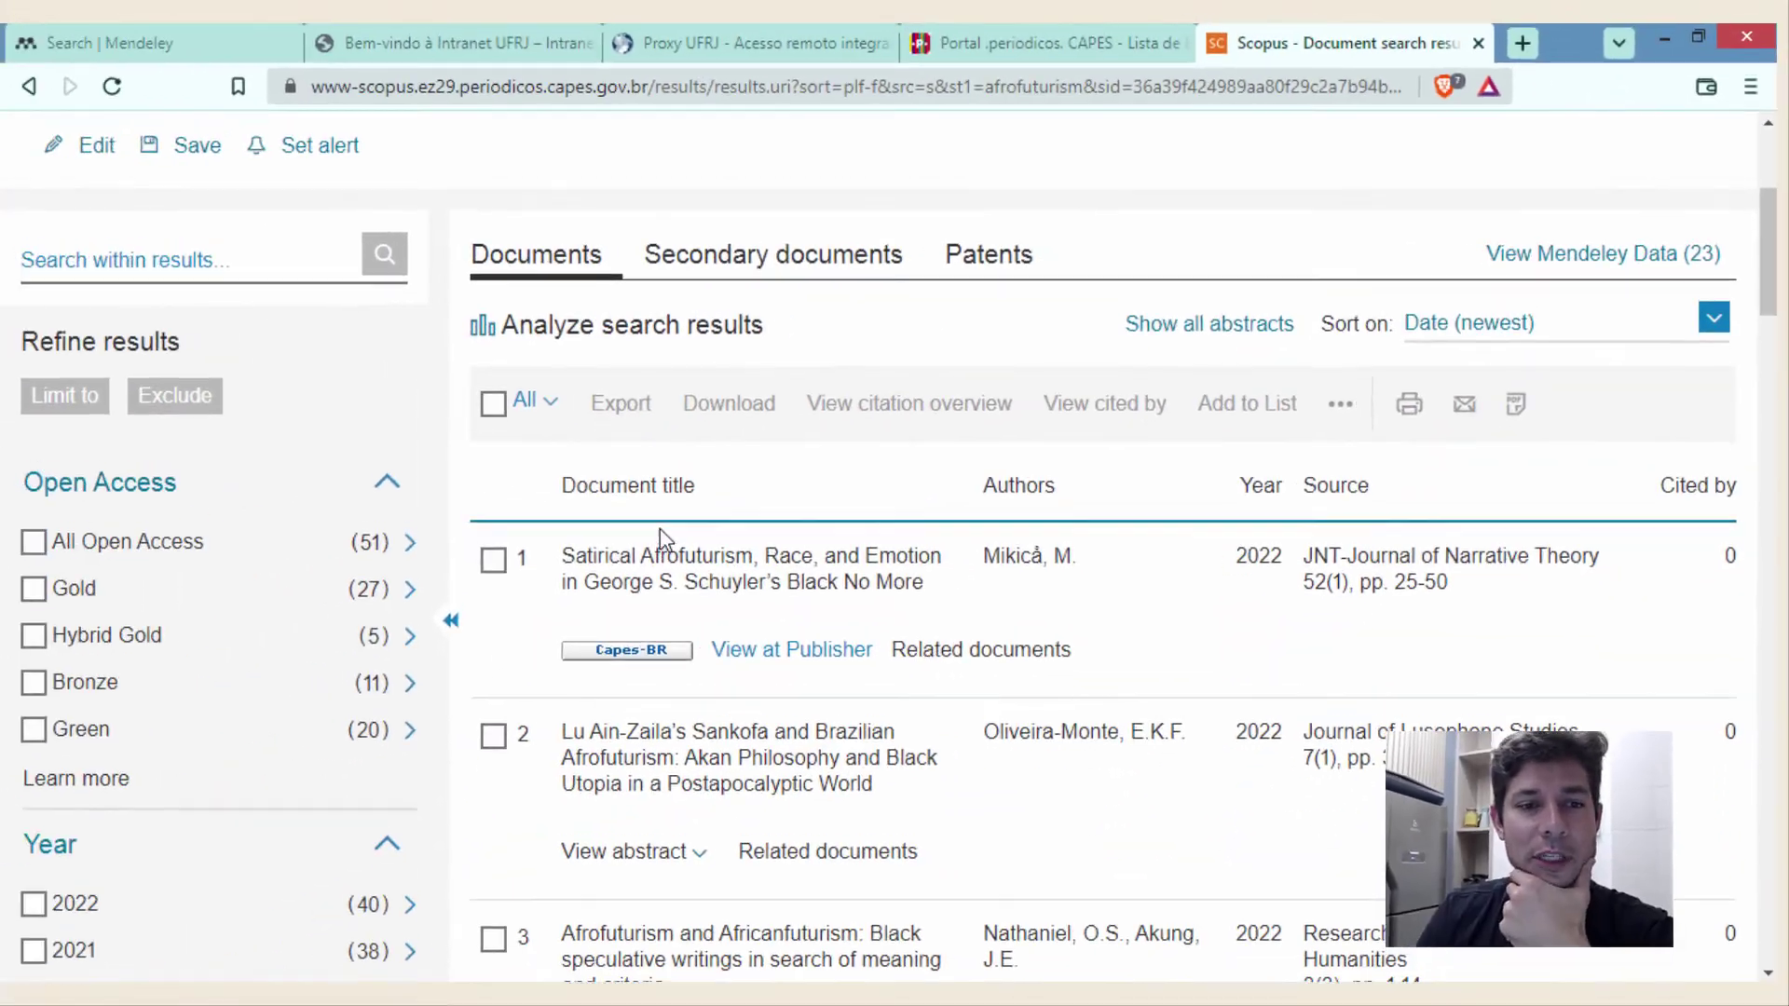
{"action": "scroll", "coordinate": [659, 528], "scroll_direction": "up", "scroll_amount": 4}
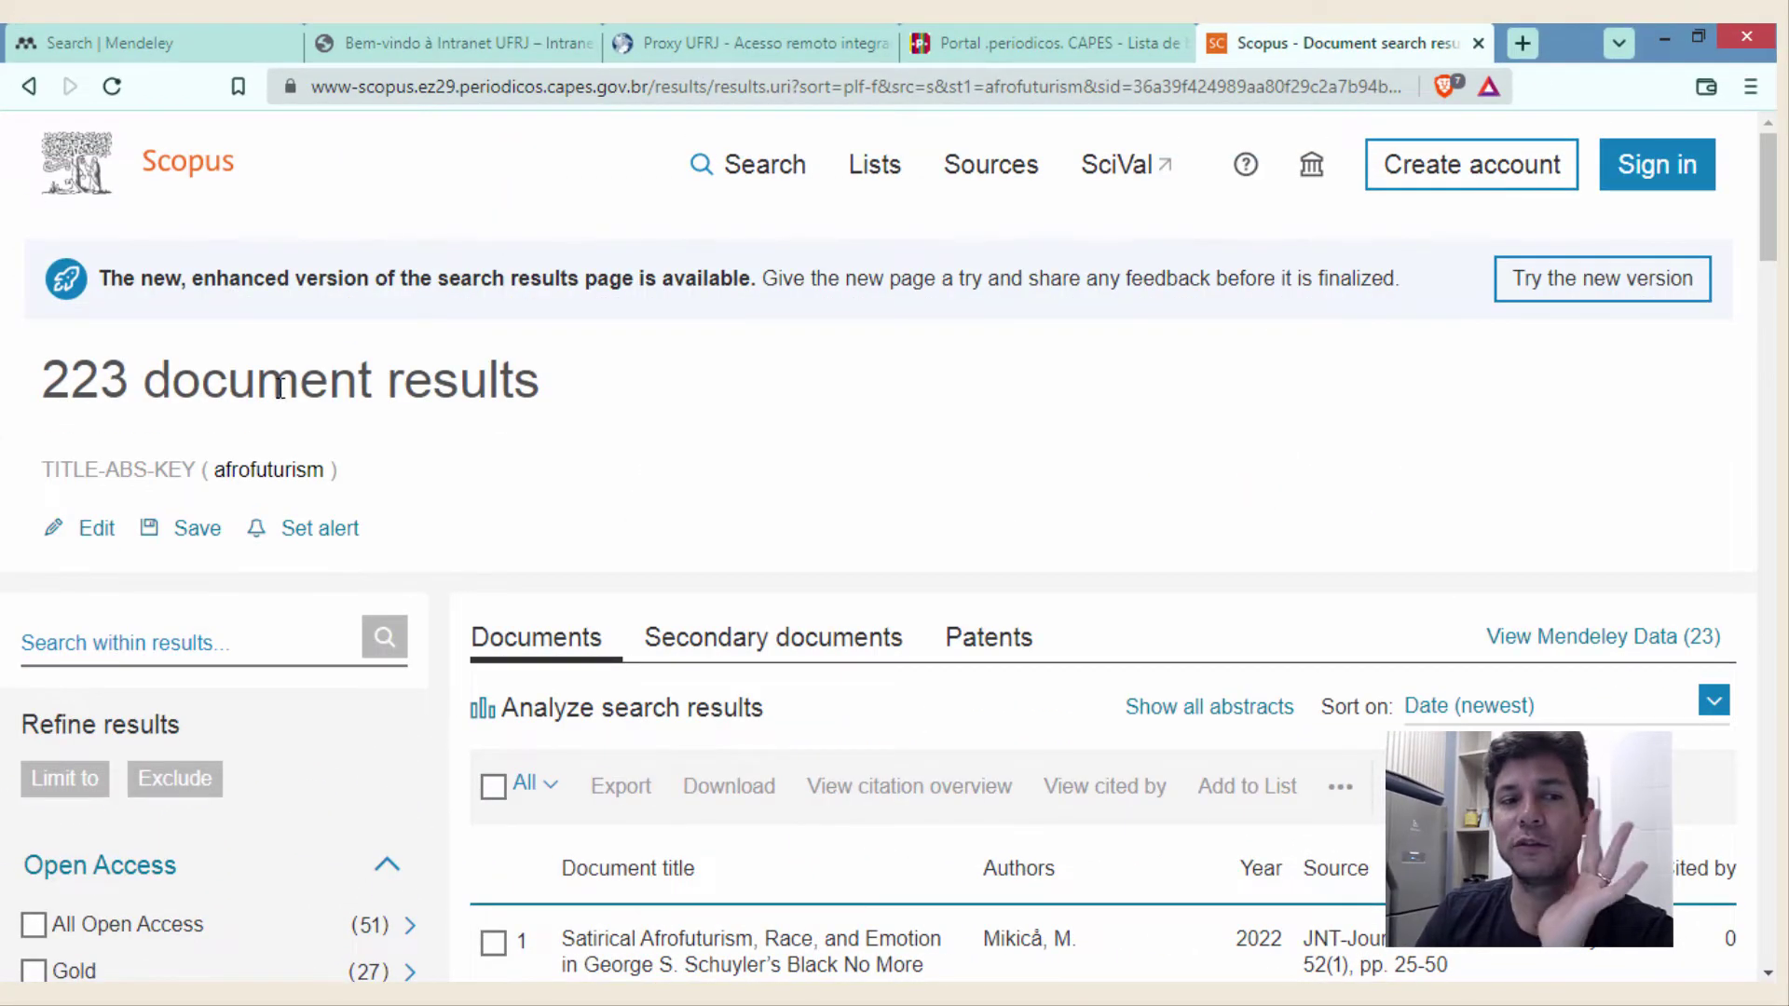
{"action": "scroll", "coordinate": [643, 499], "scroll_direction": "down", "scroll_amount": 4}
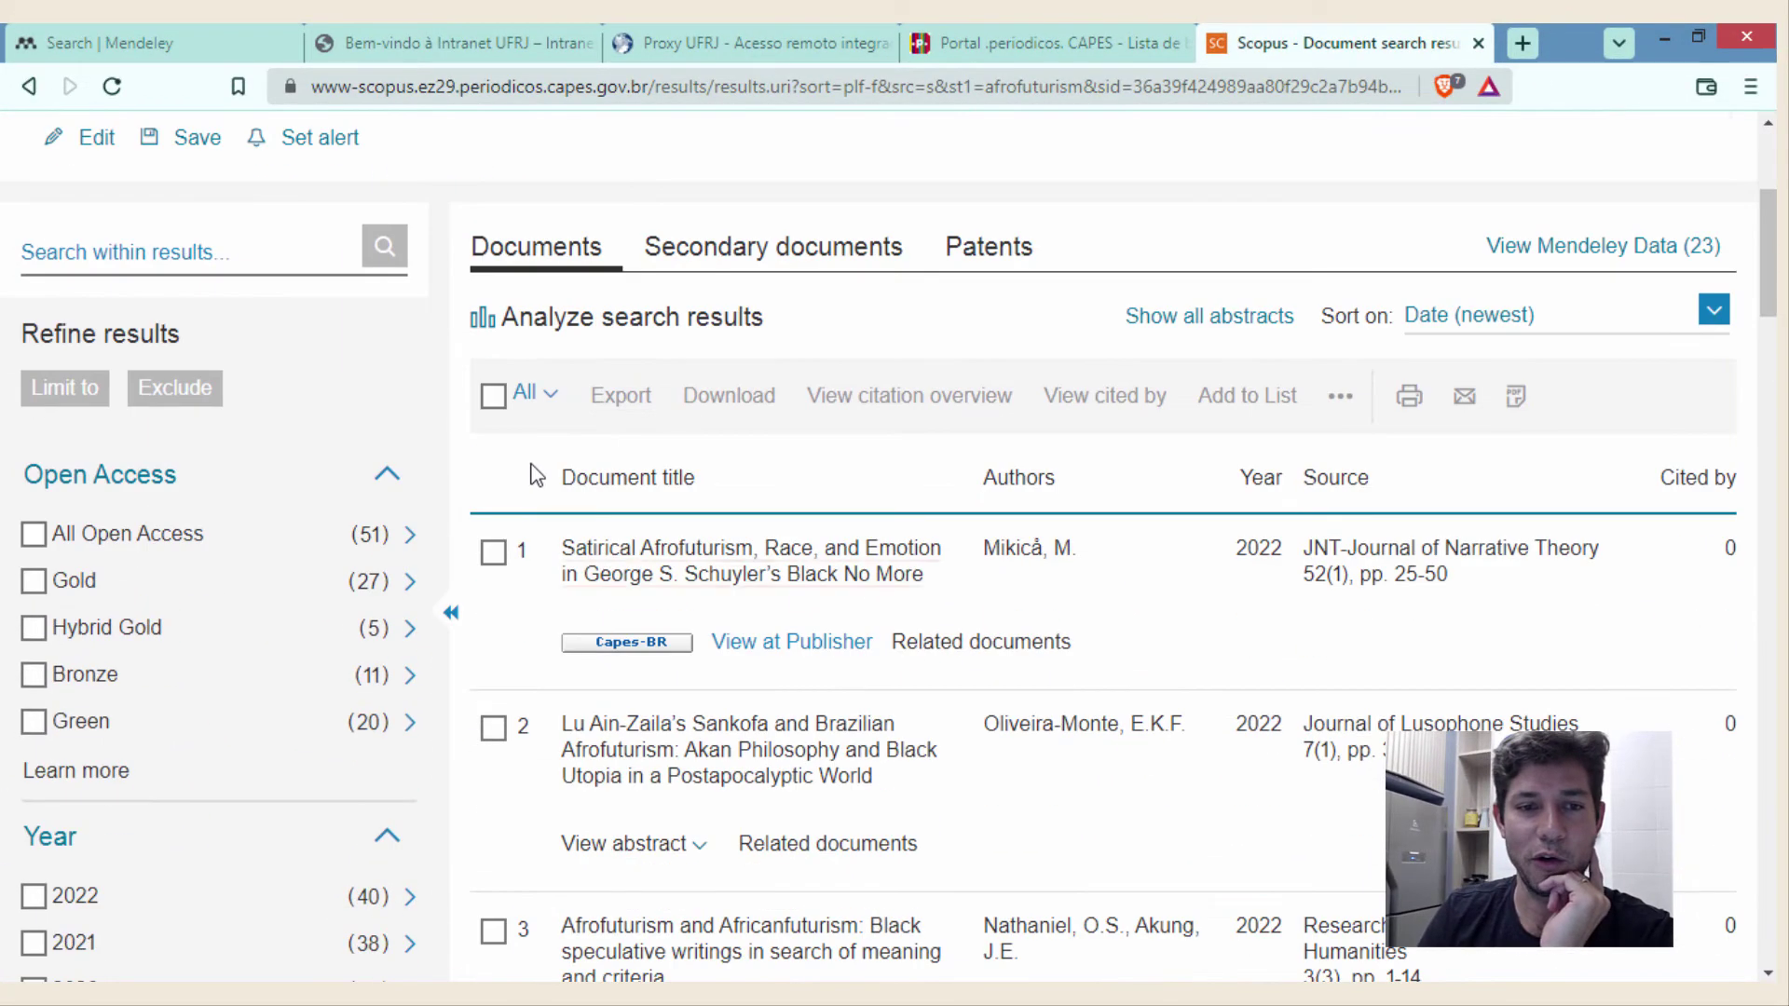
{"action": "left_click", "coordinate": [494, 397]}
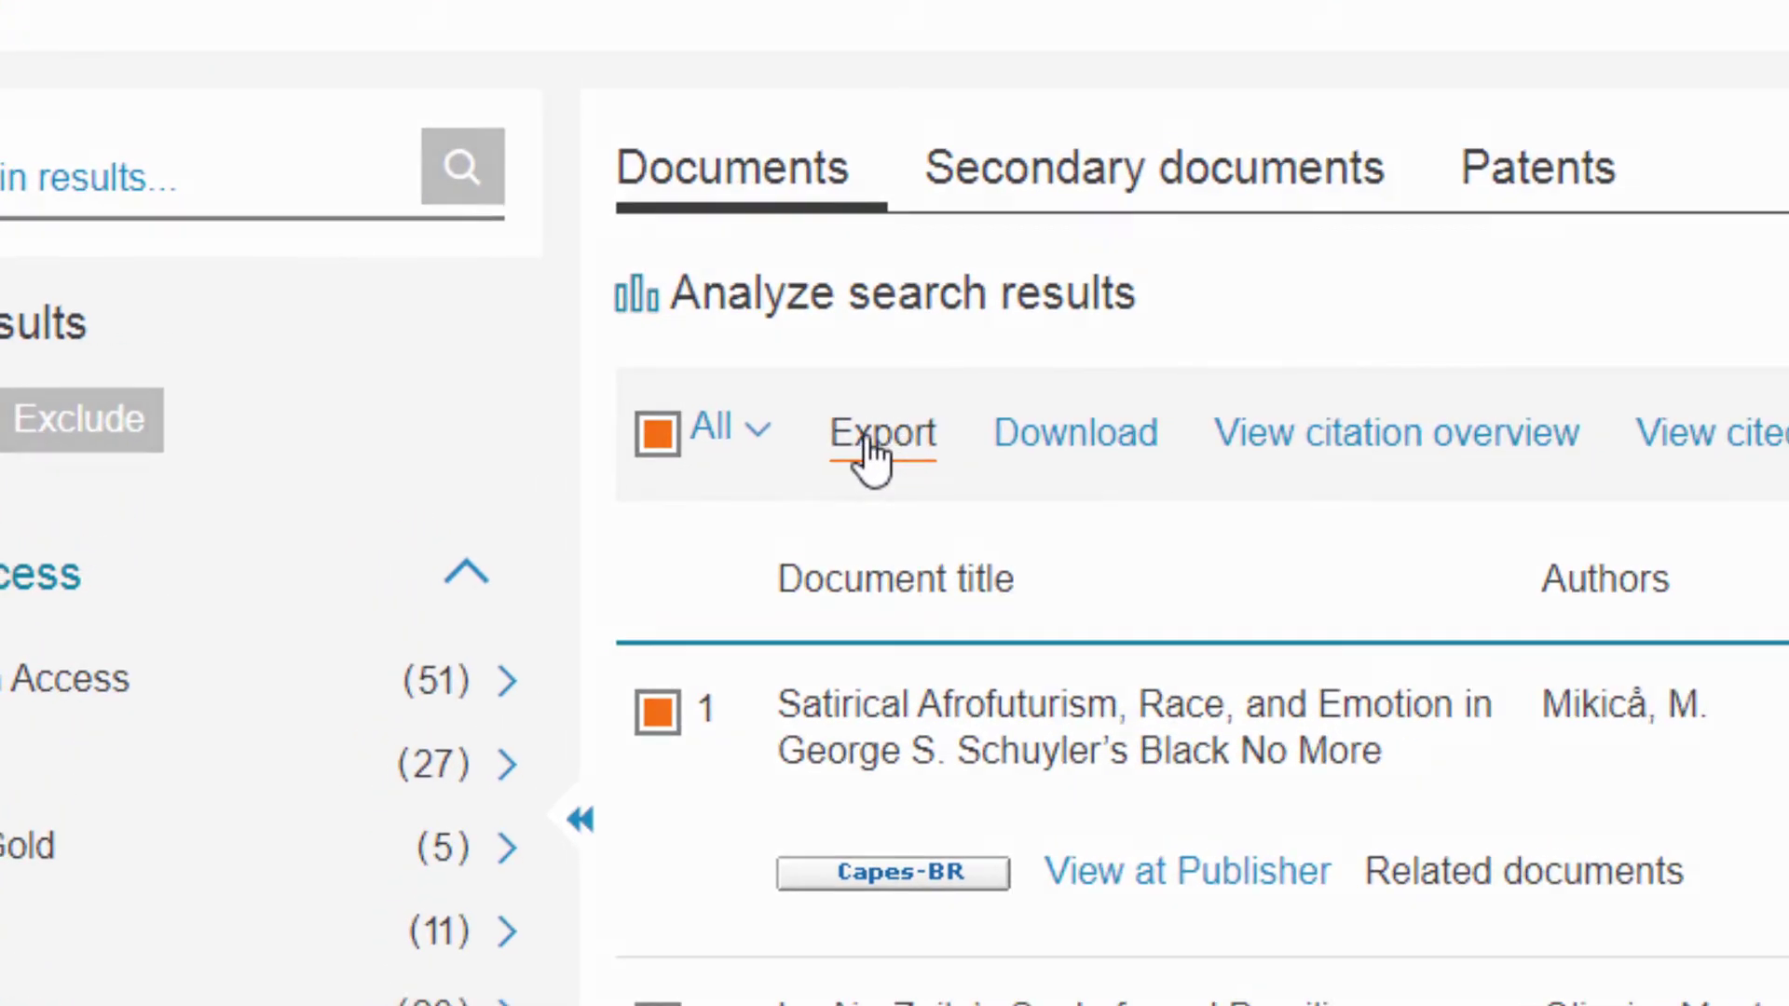
{"action": "left_click", "coordinate": [876, 445]}
{"action": "scroll", "coordinate": [720, 466], "scroll_direction": "down", "scroll_amount": 2}
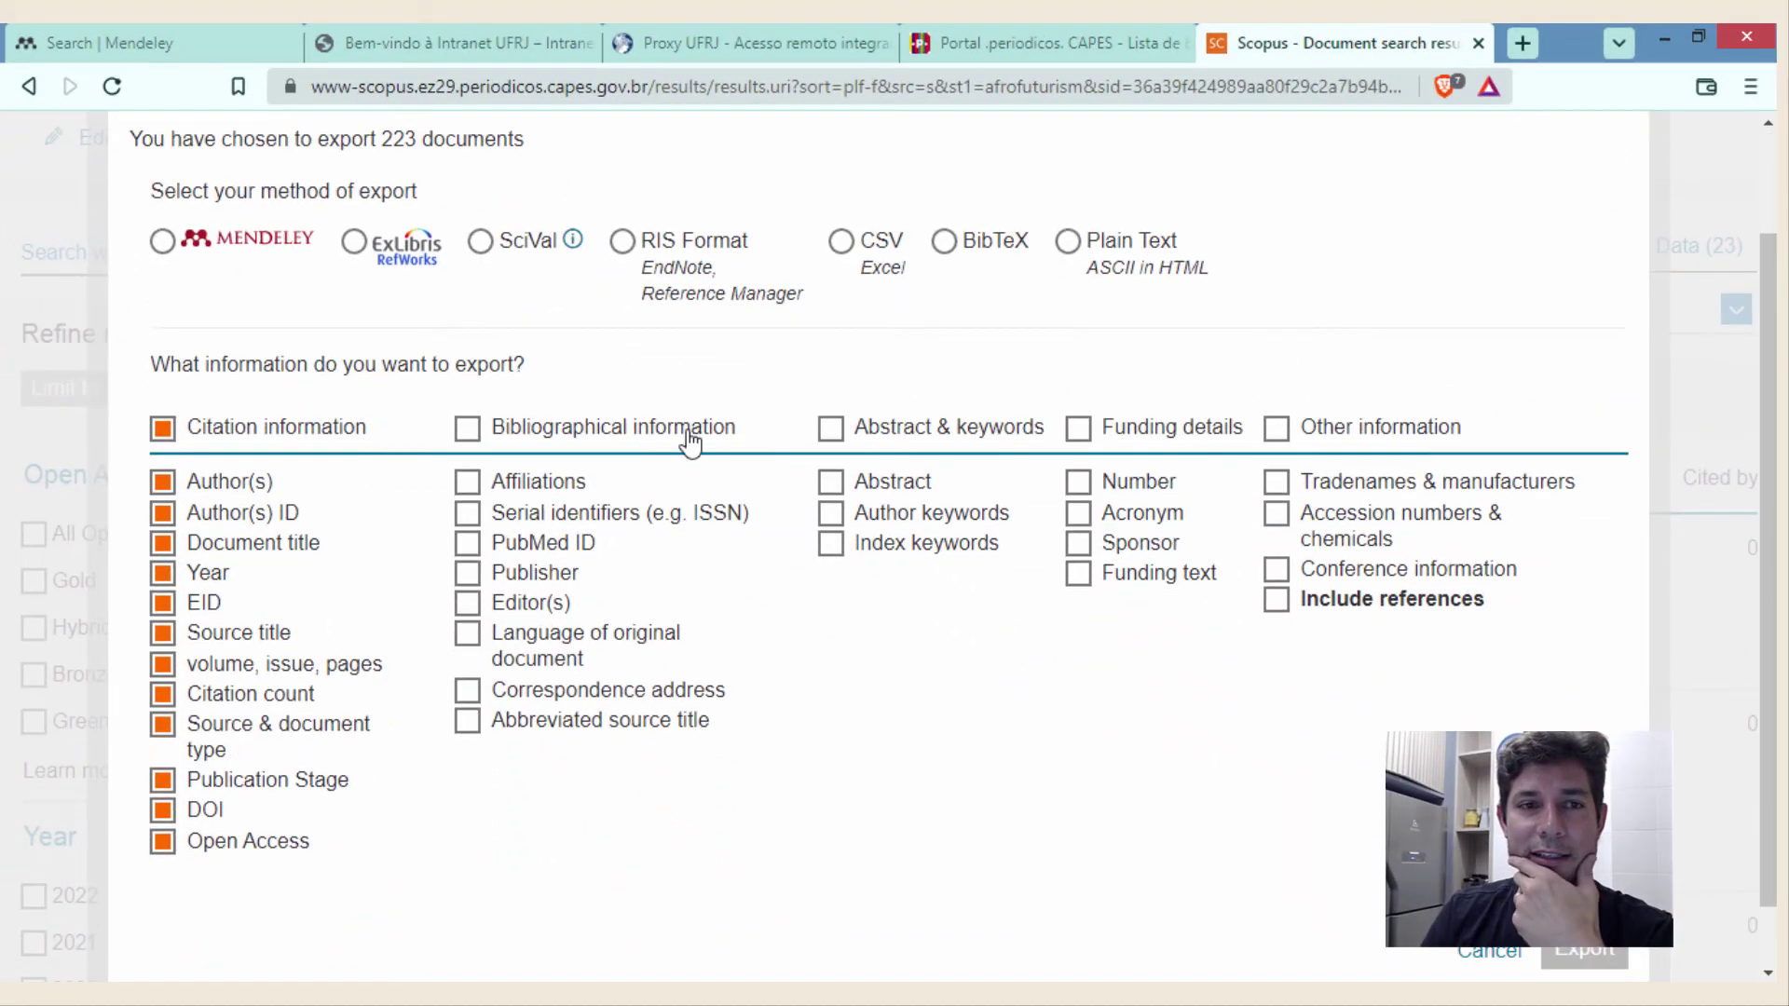
- Choose RIS Format as the export method and include all the citation information fields
{"action": "left_click", "coordinate": [165, 246]}
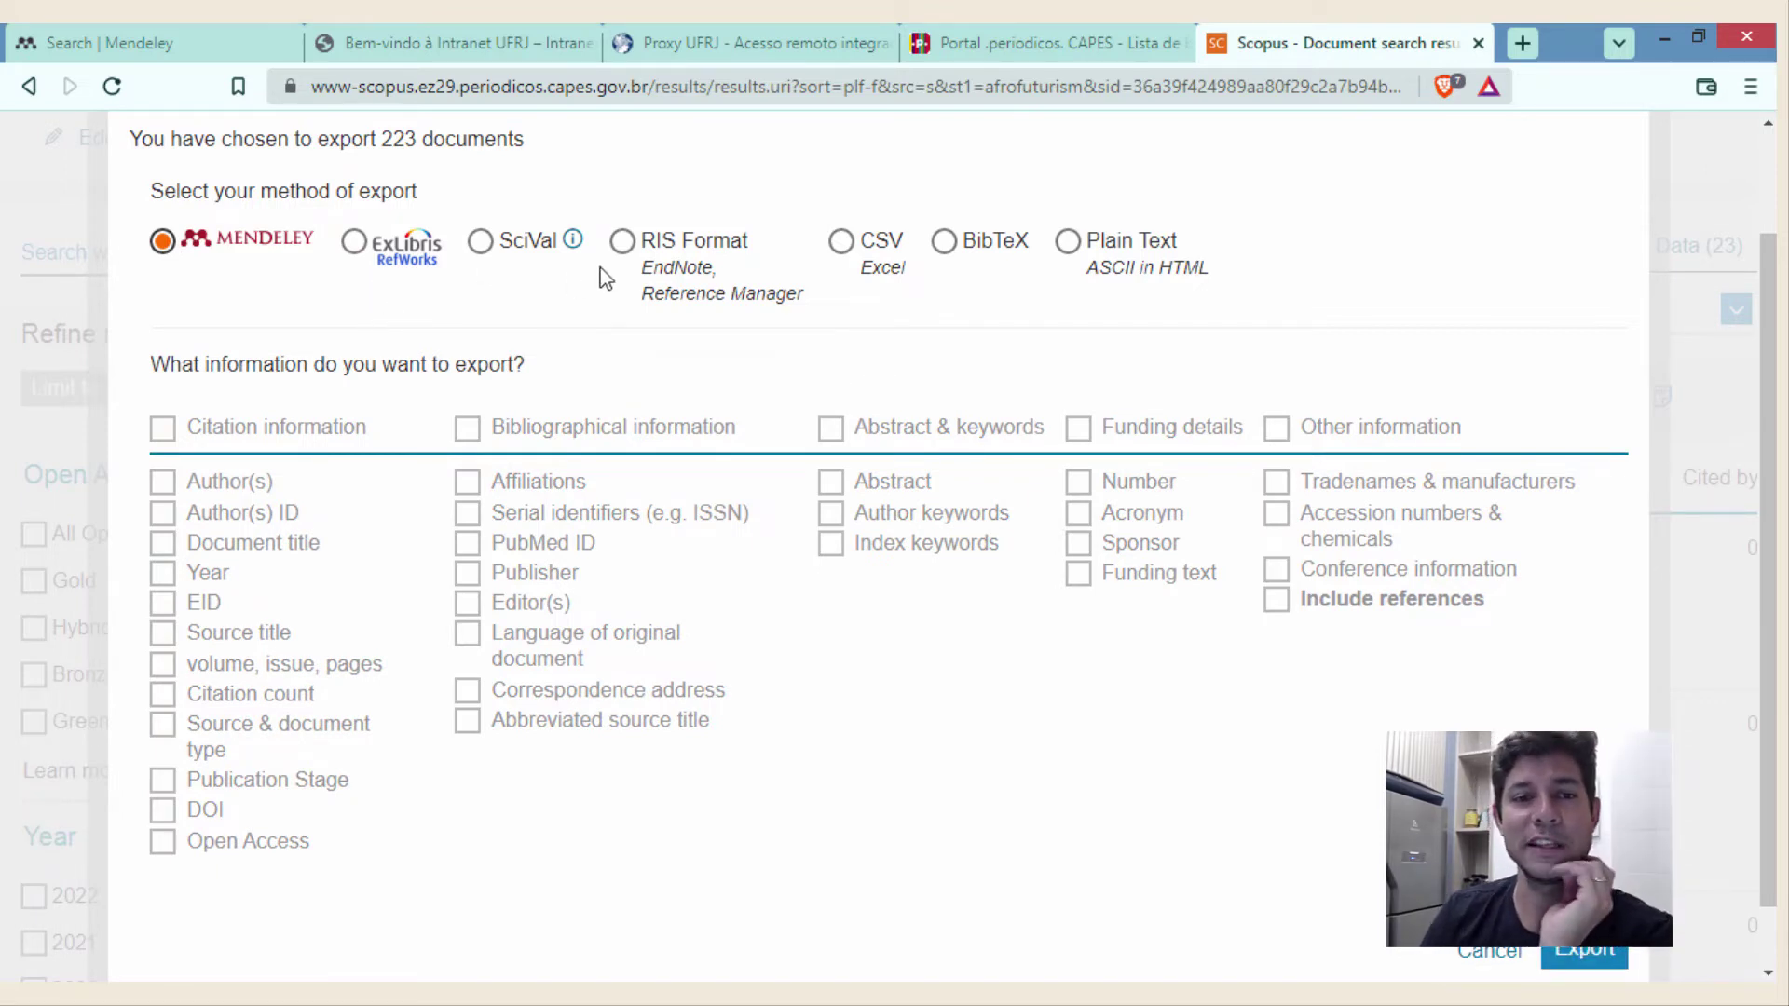
{"action": "left_click", "coordinate": [622, 245]}
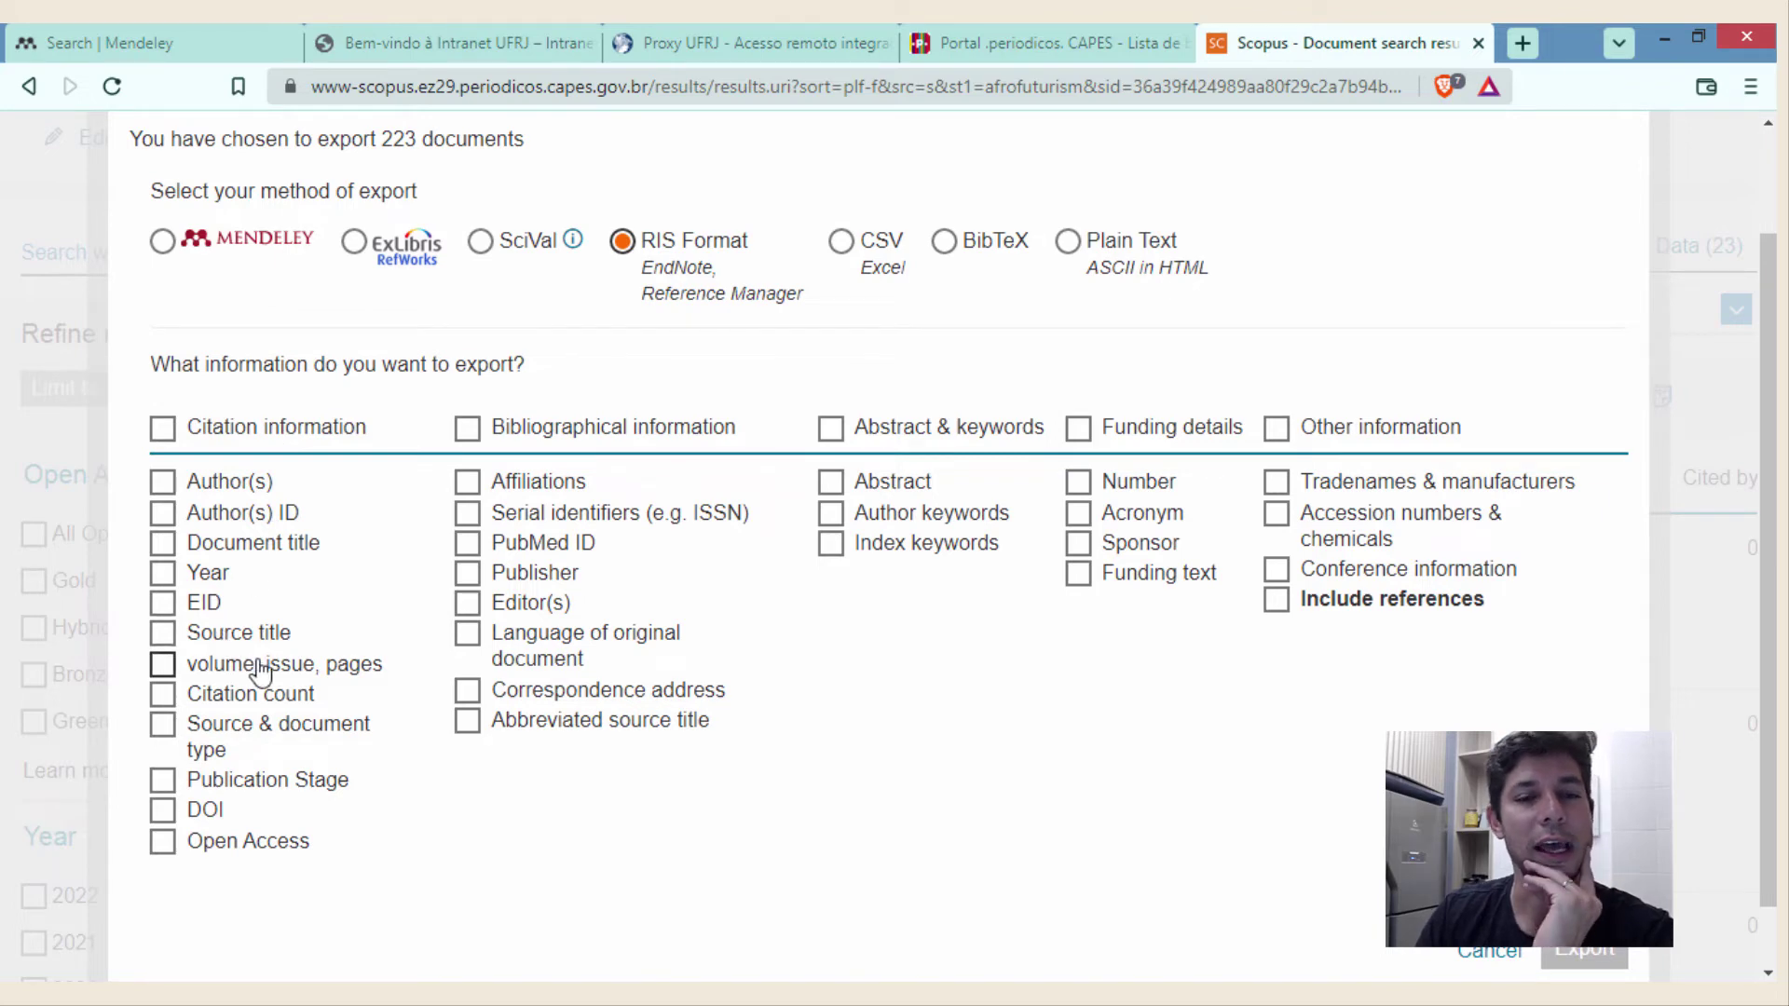
{"action": "left_click", "coordinate": [164, 429]}
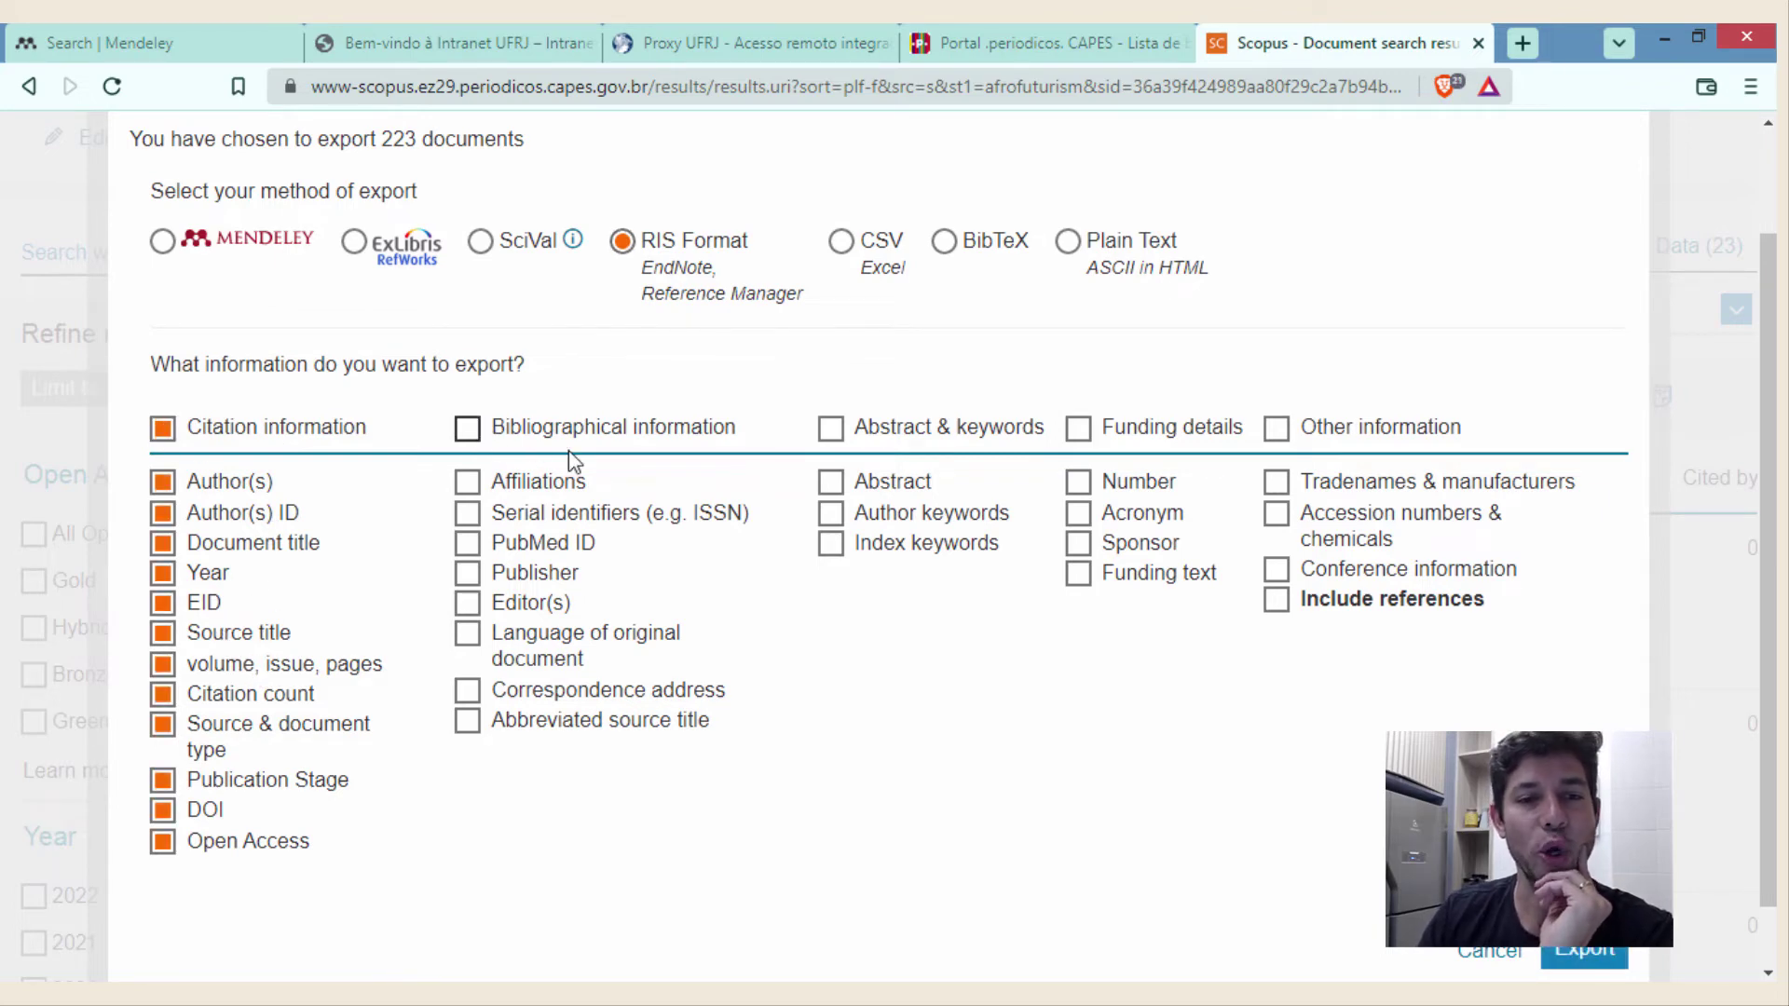
{"action": "left_click", "coordinate": [550, 433]}
{"action": "left_click", "coordinate": [970, 438]}
{"action": "left_click", "coordinate": [1092, 434]}
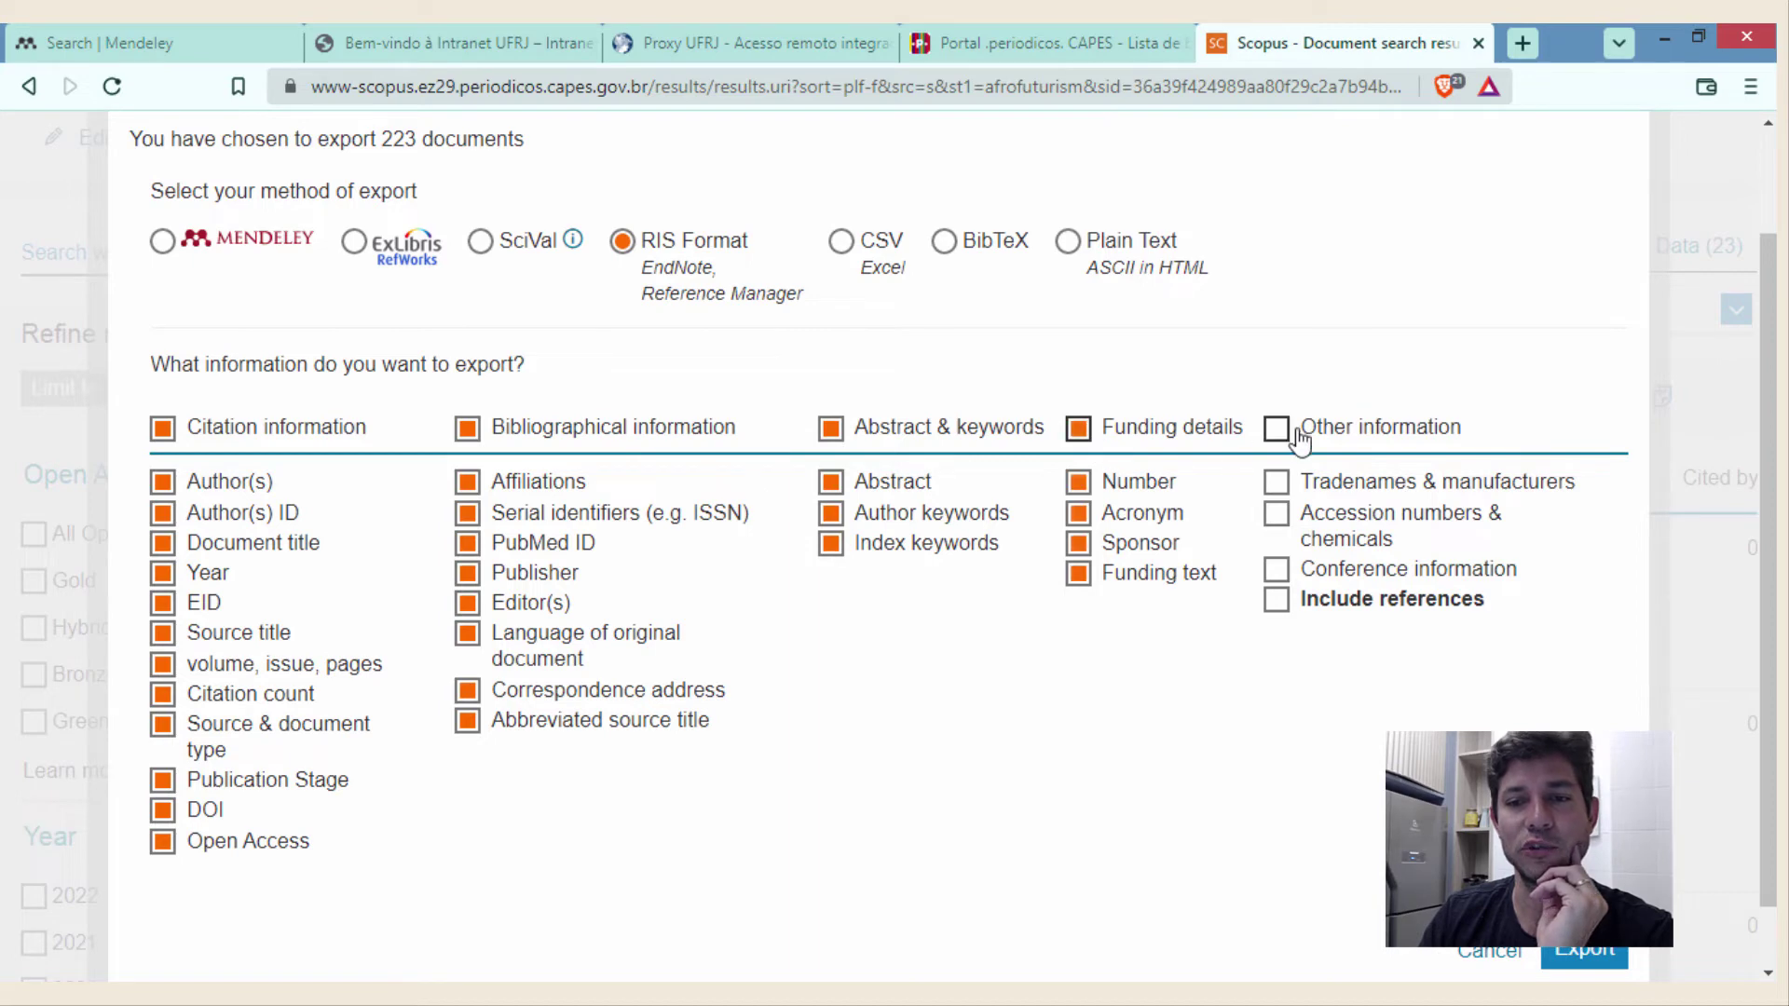
{"action": "left_click", "coordinate": [1277, 430]}
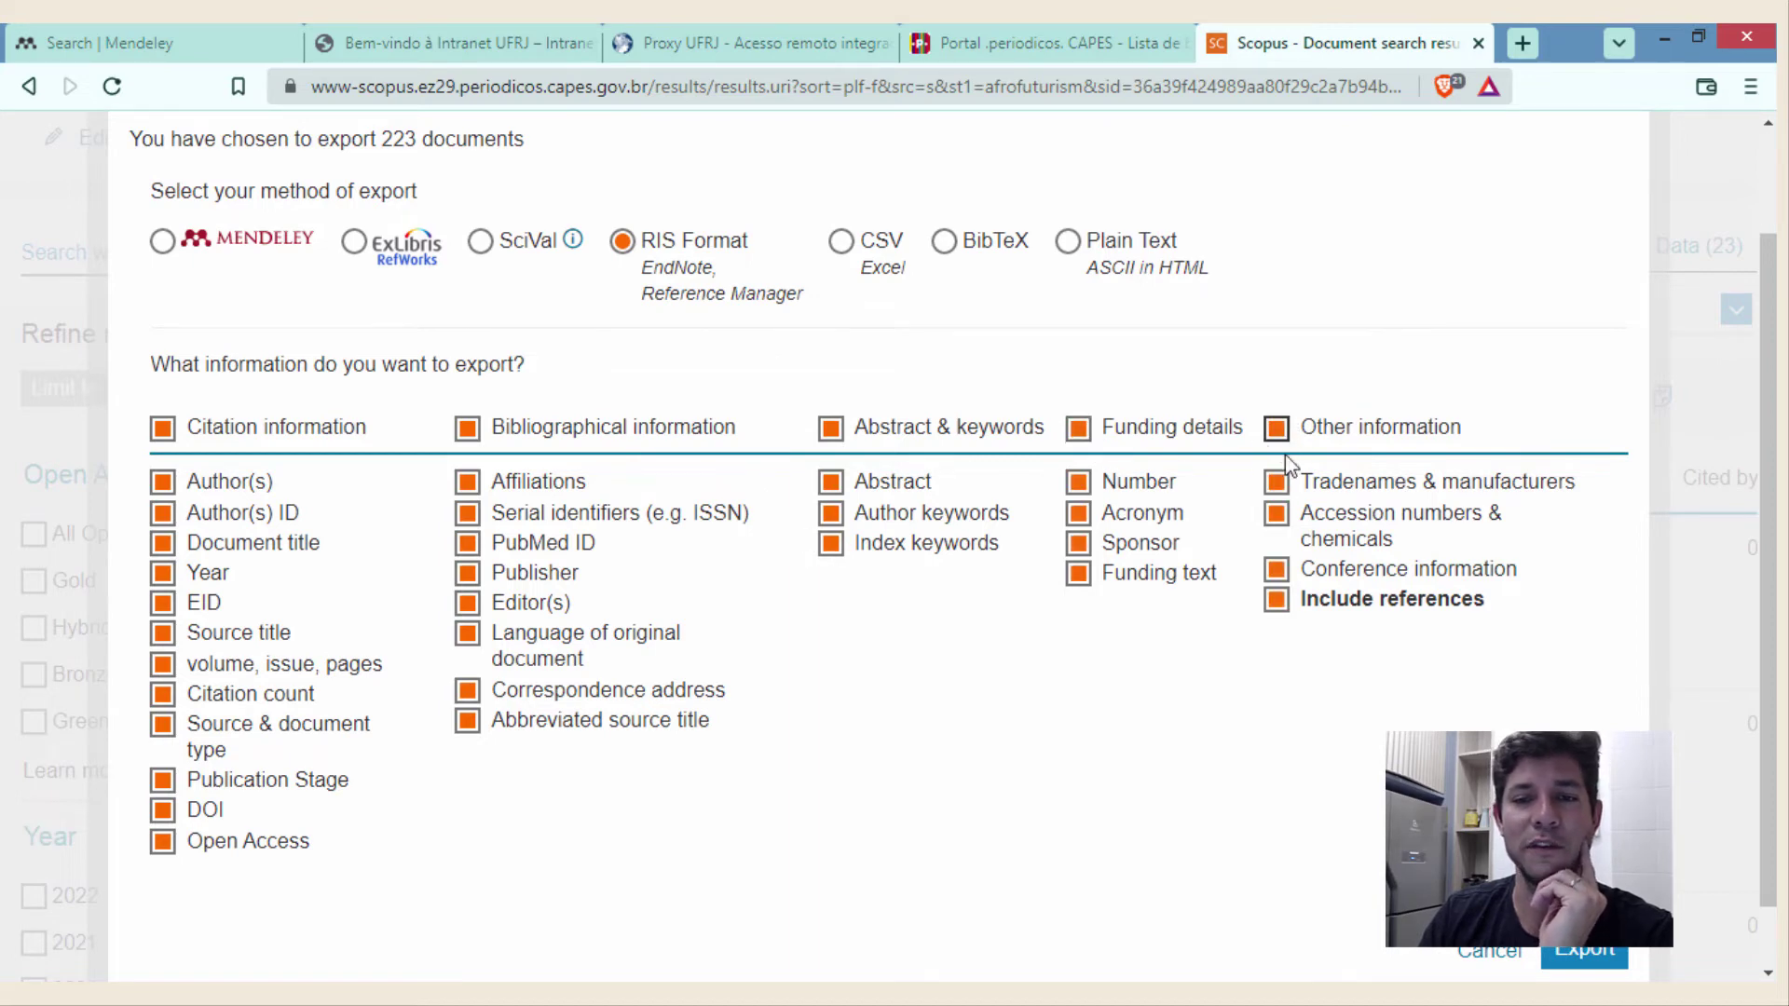
{"action": "left_click", "coordinate": [1277, 429]}
{"action": "left_click", "coordinate": [1078, 429]}
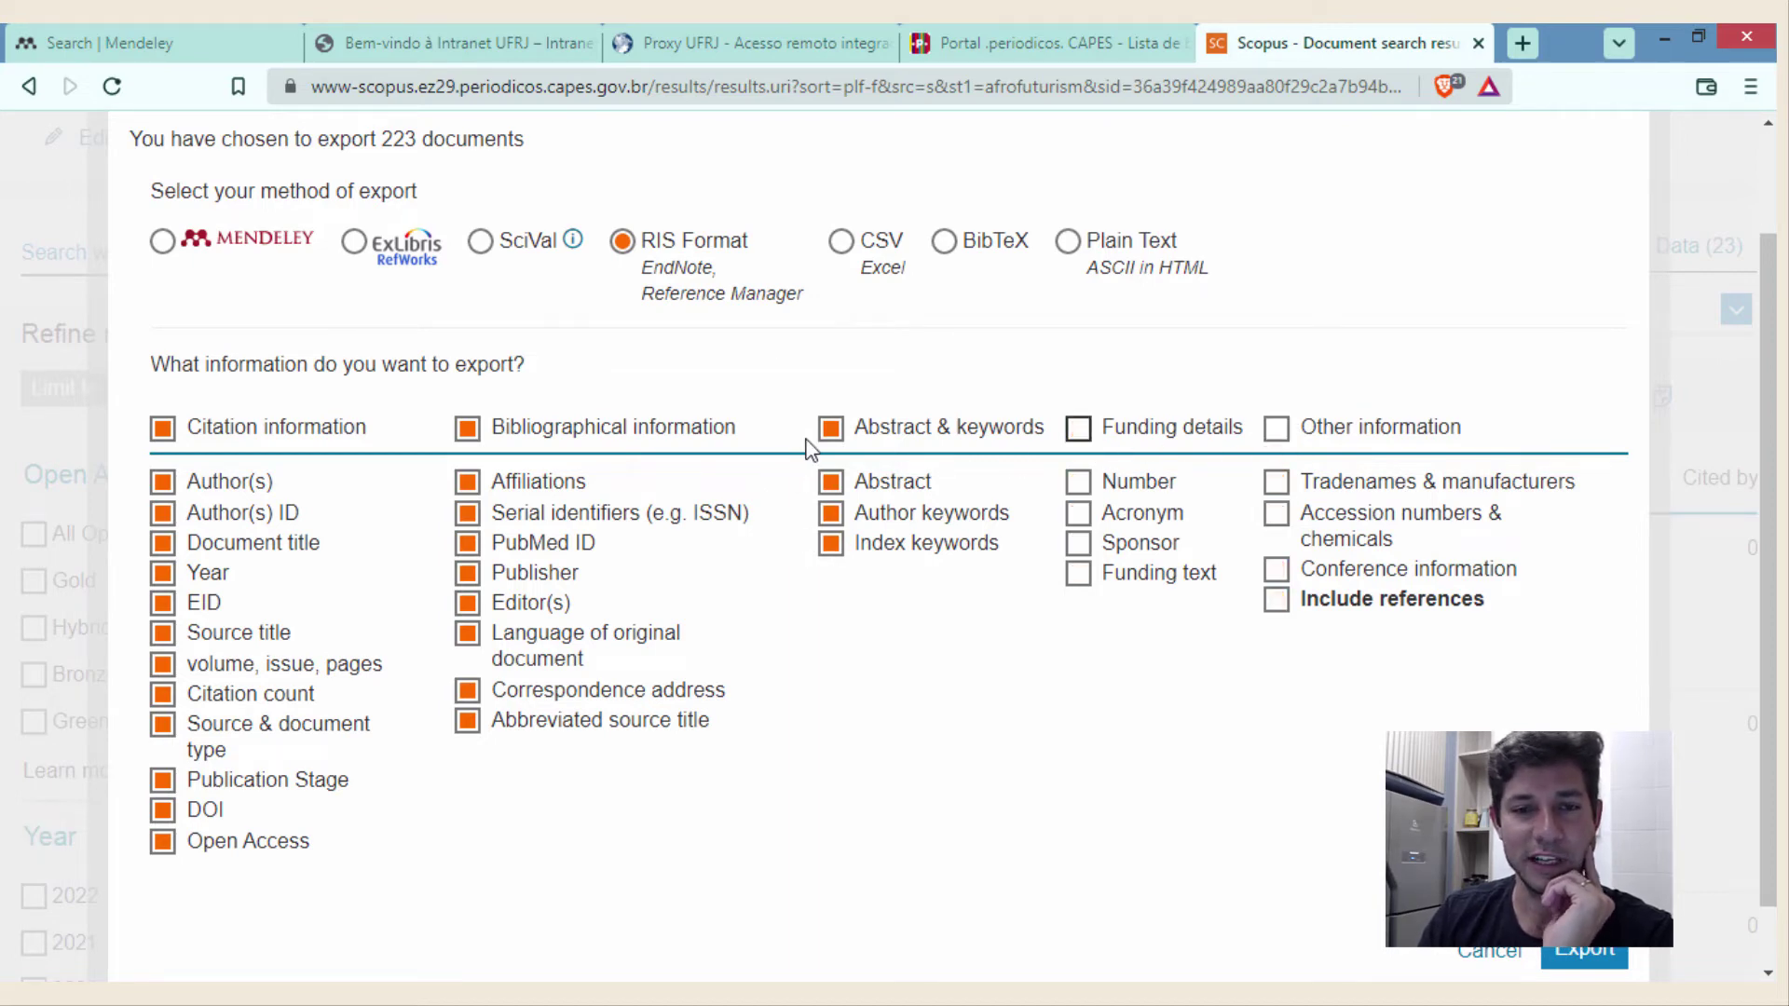
{"action": "left_click", "coordinate": [830, 429]}
{"action": "left_click", "coordinate": [467, 429]}
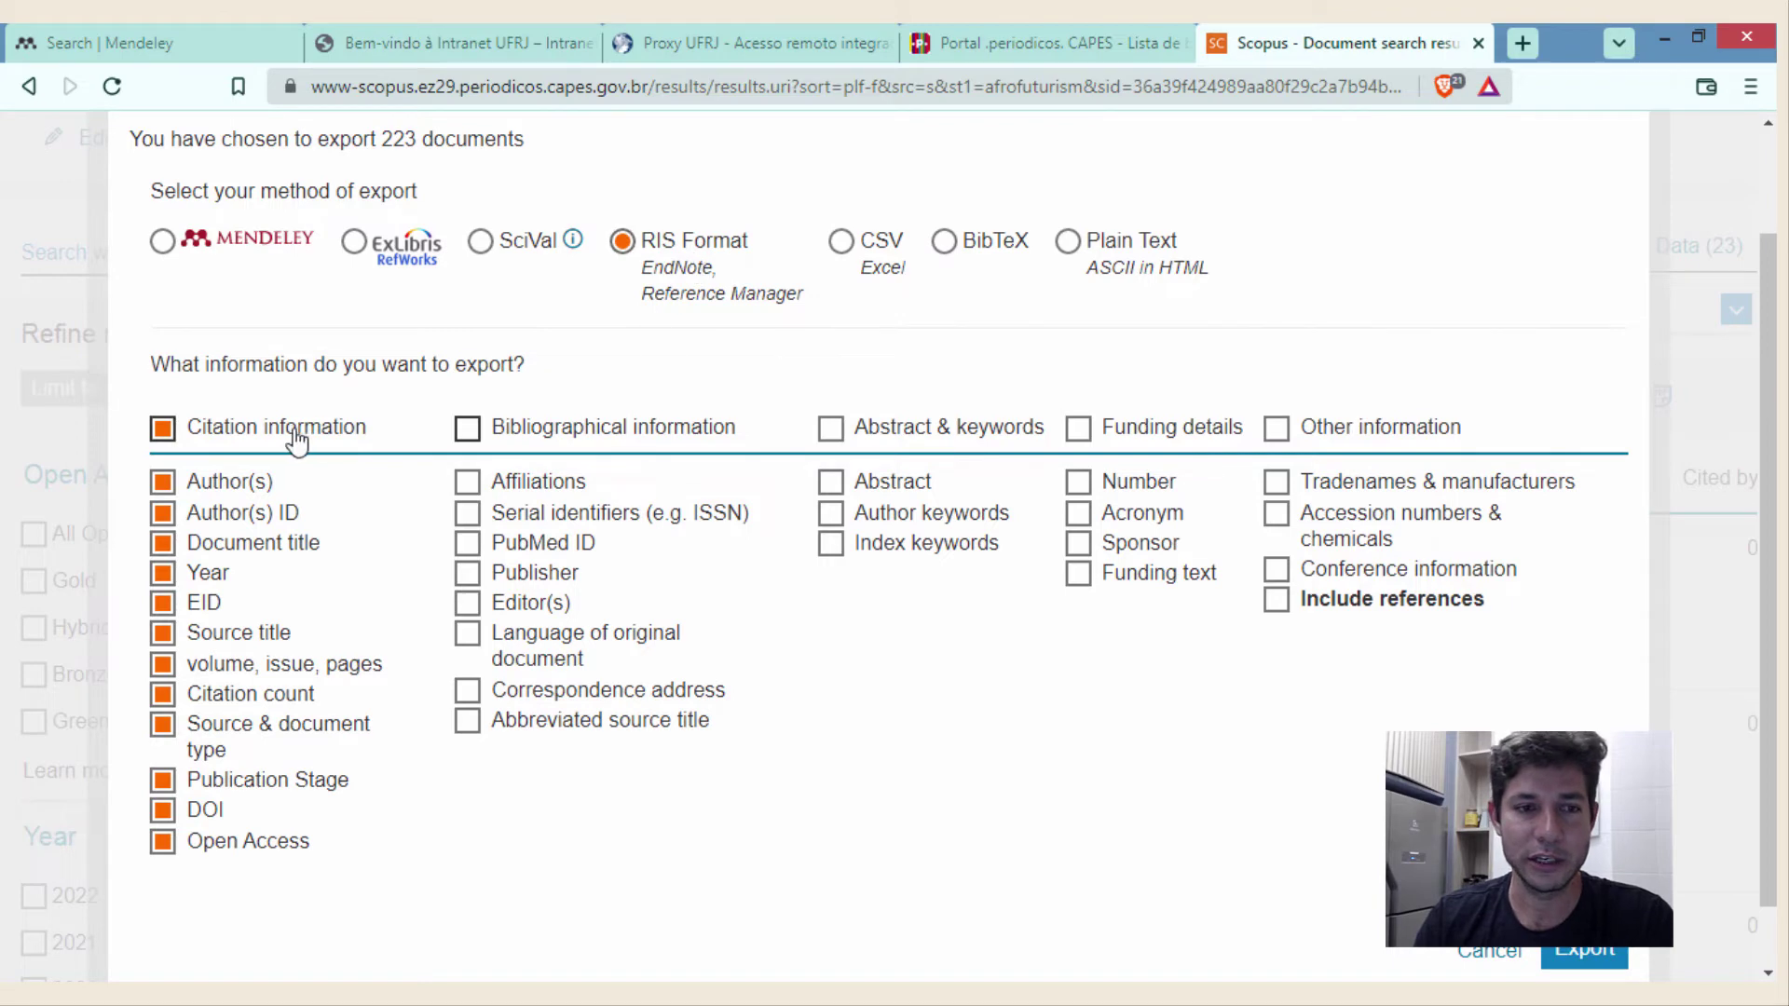
- Export the selected documents and save the RIS file as scopus in Área de Trabalho
{"action": "left_click", "coordinate": [1584, 952]}
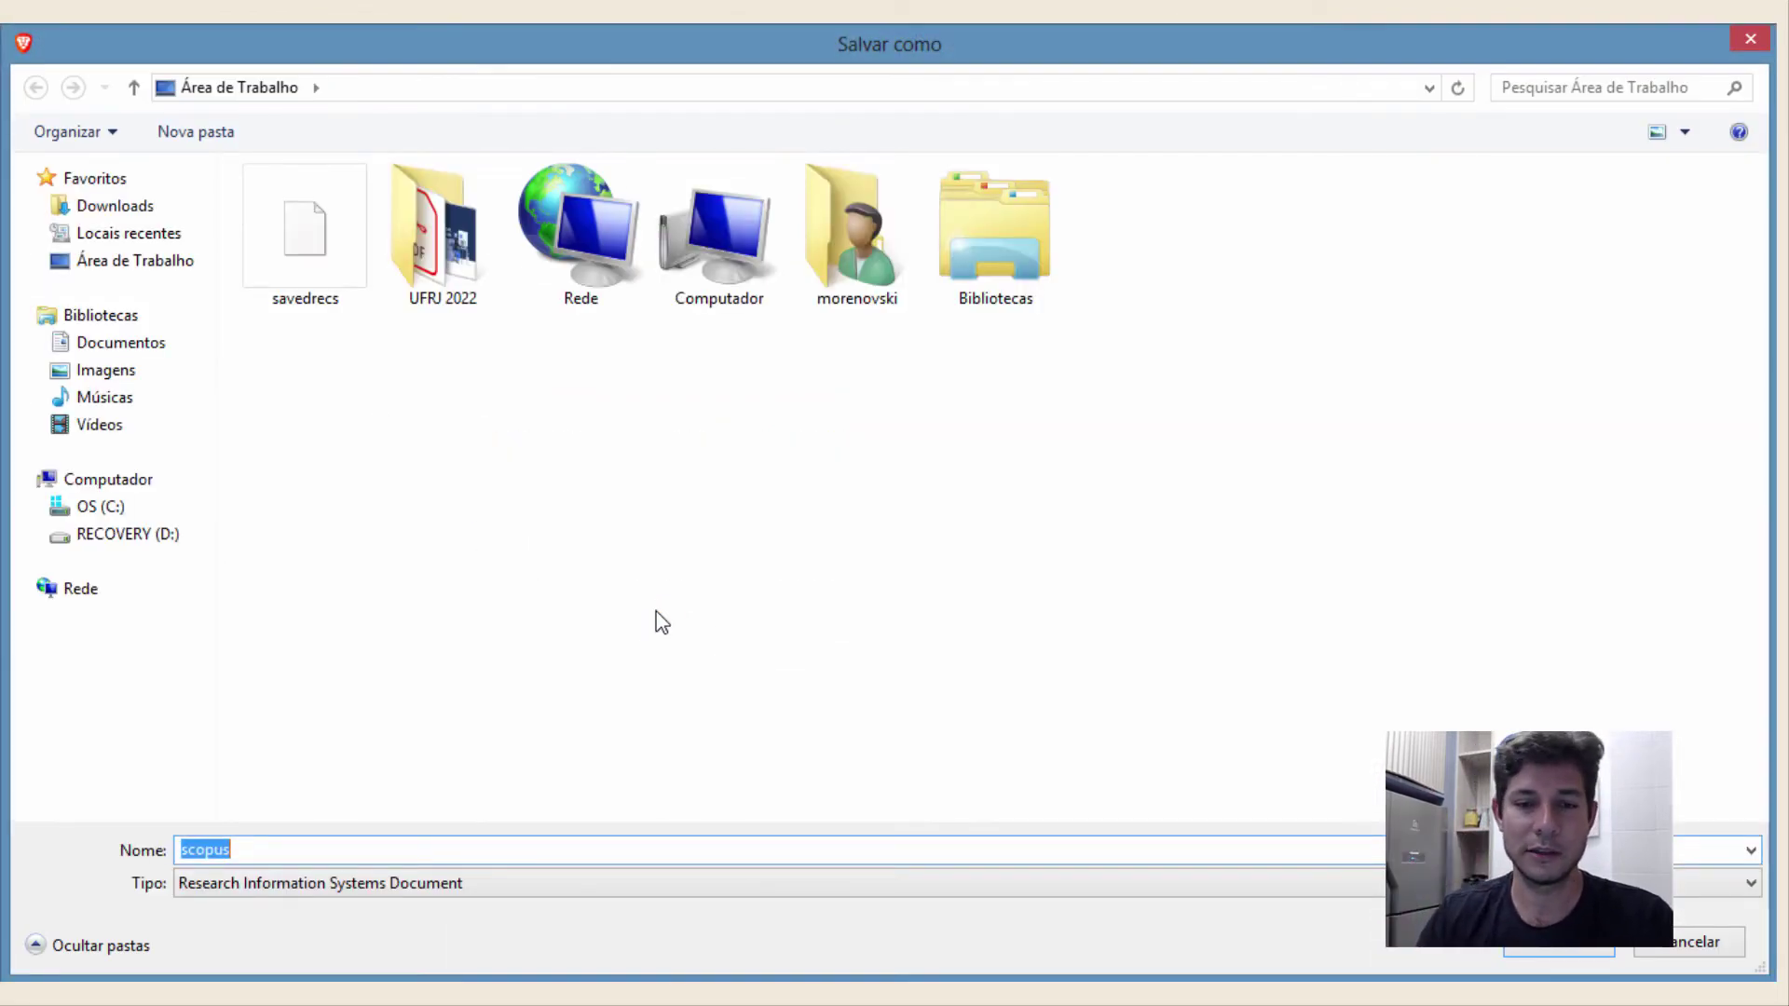
{"action": "left_click", "coordinate": [1542, 948]}
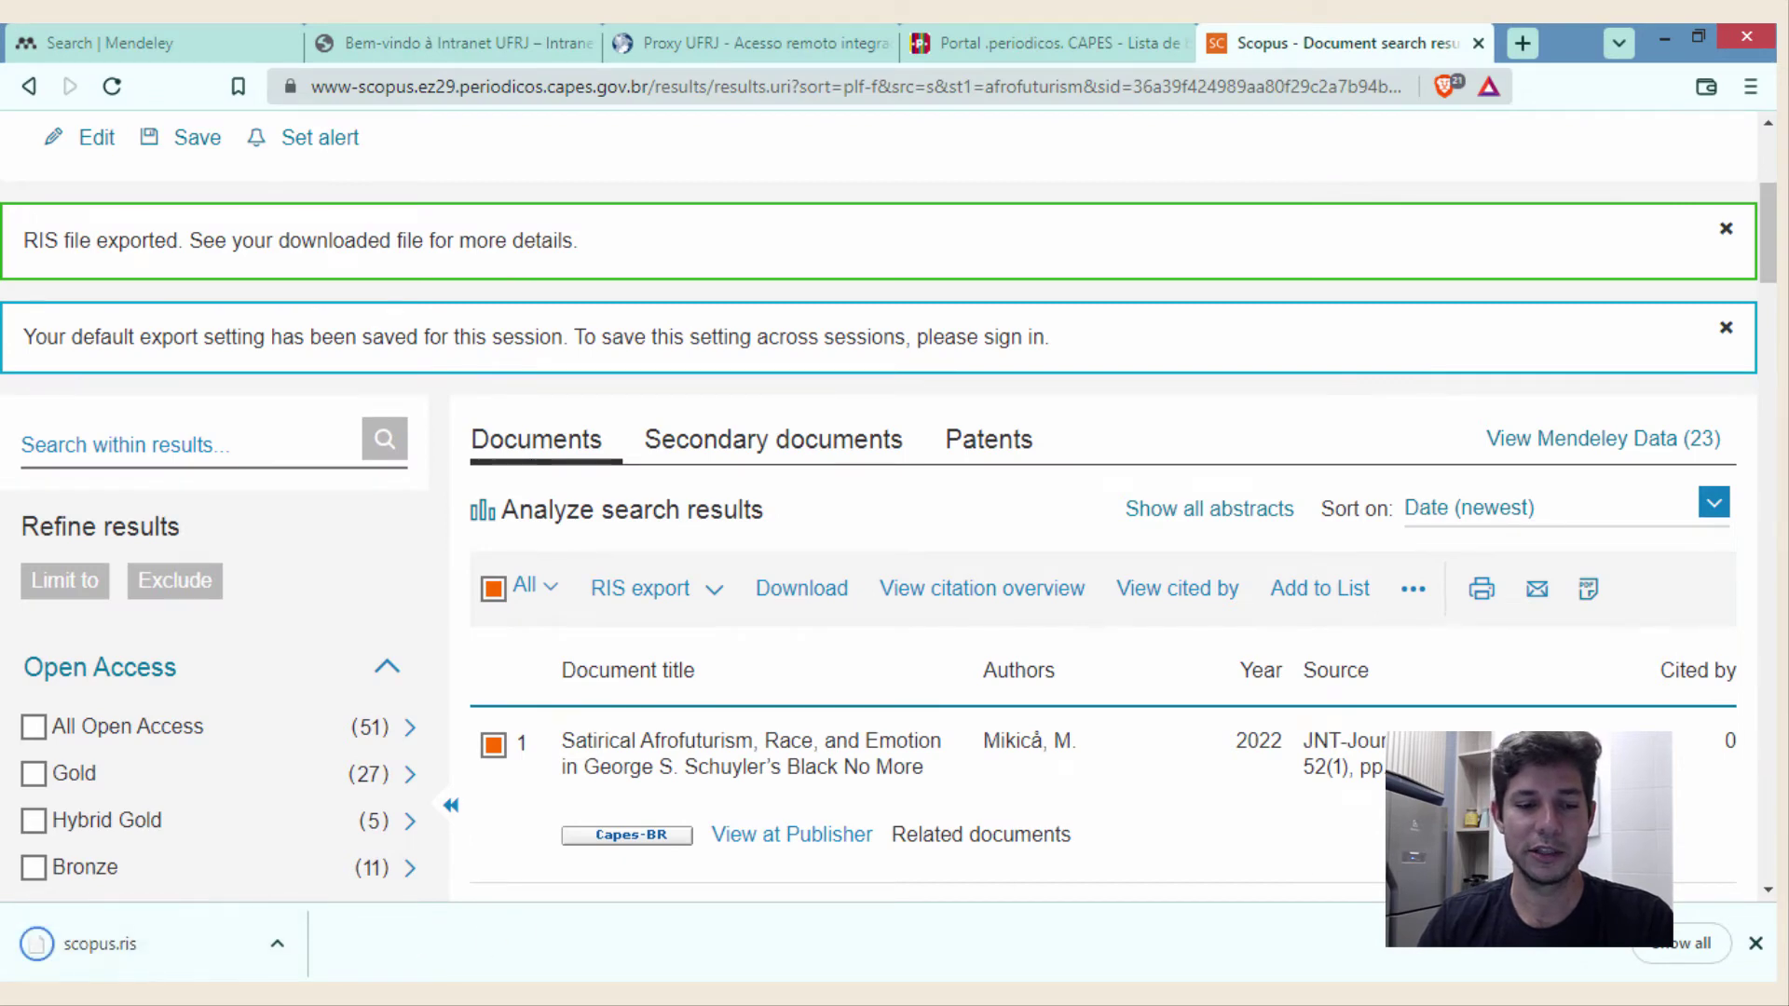
- Switch to Mendeley Reference Manager and import the scopus RIS file from Área de Trabalho
{"action": "left_click", "coordinate": [233, 993]}
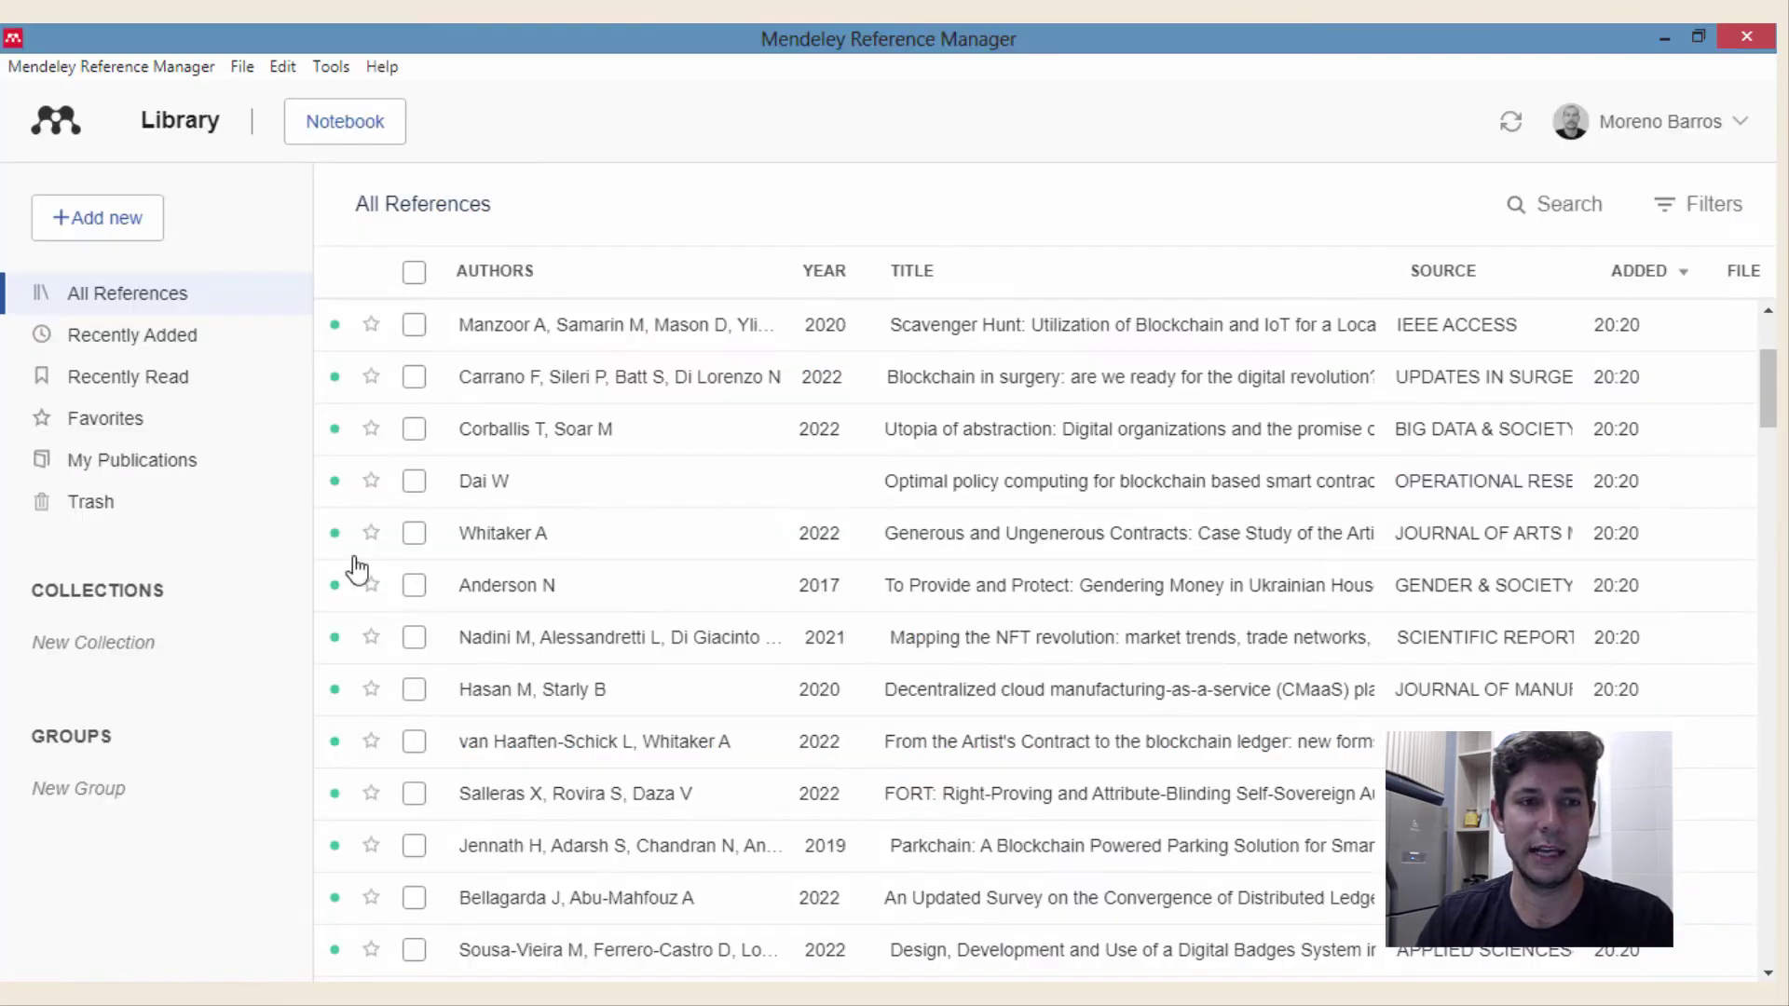
{"action": "left_click", "coordinate": [51, 216]}
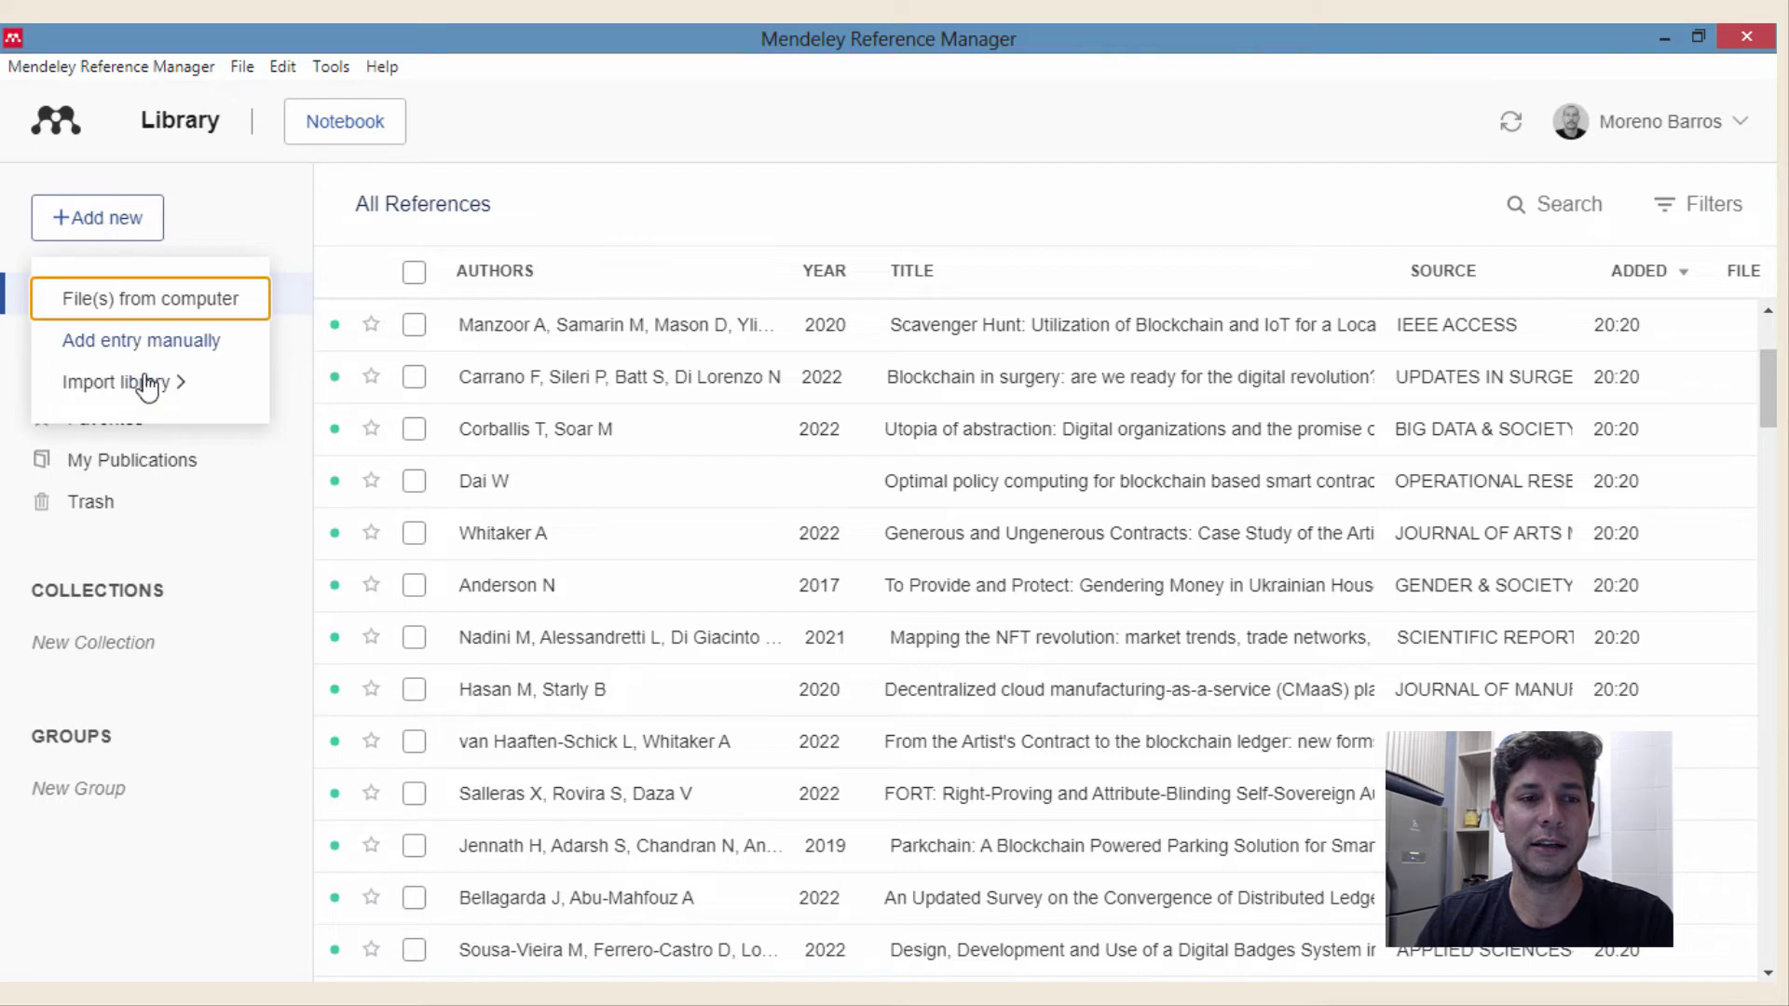
{"action": "mouse_move", "coordinate": [154, 391]}
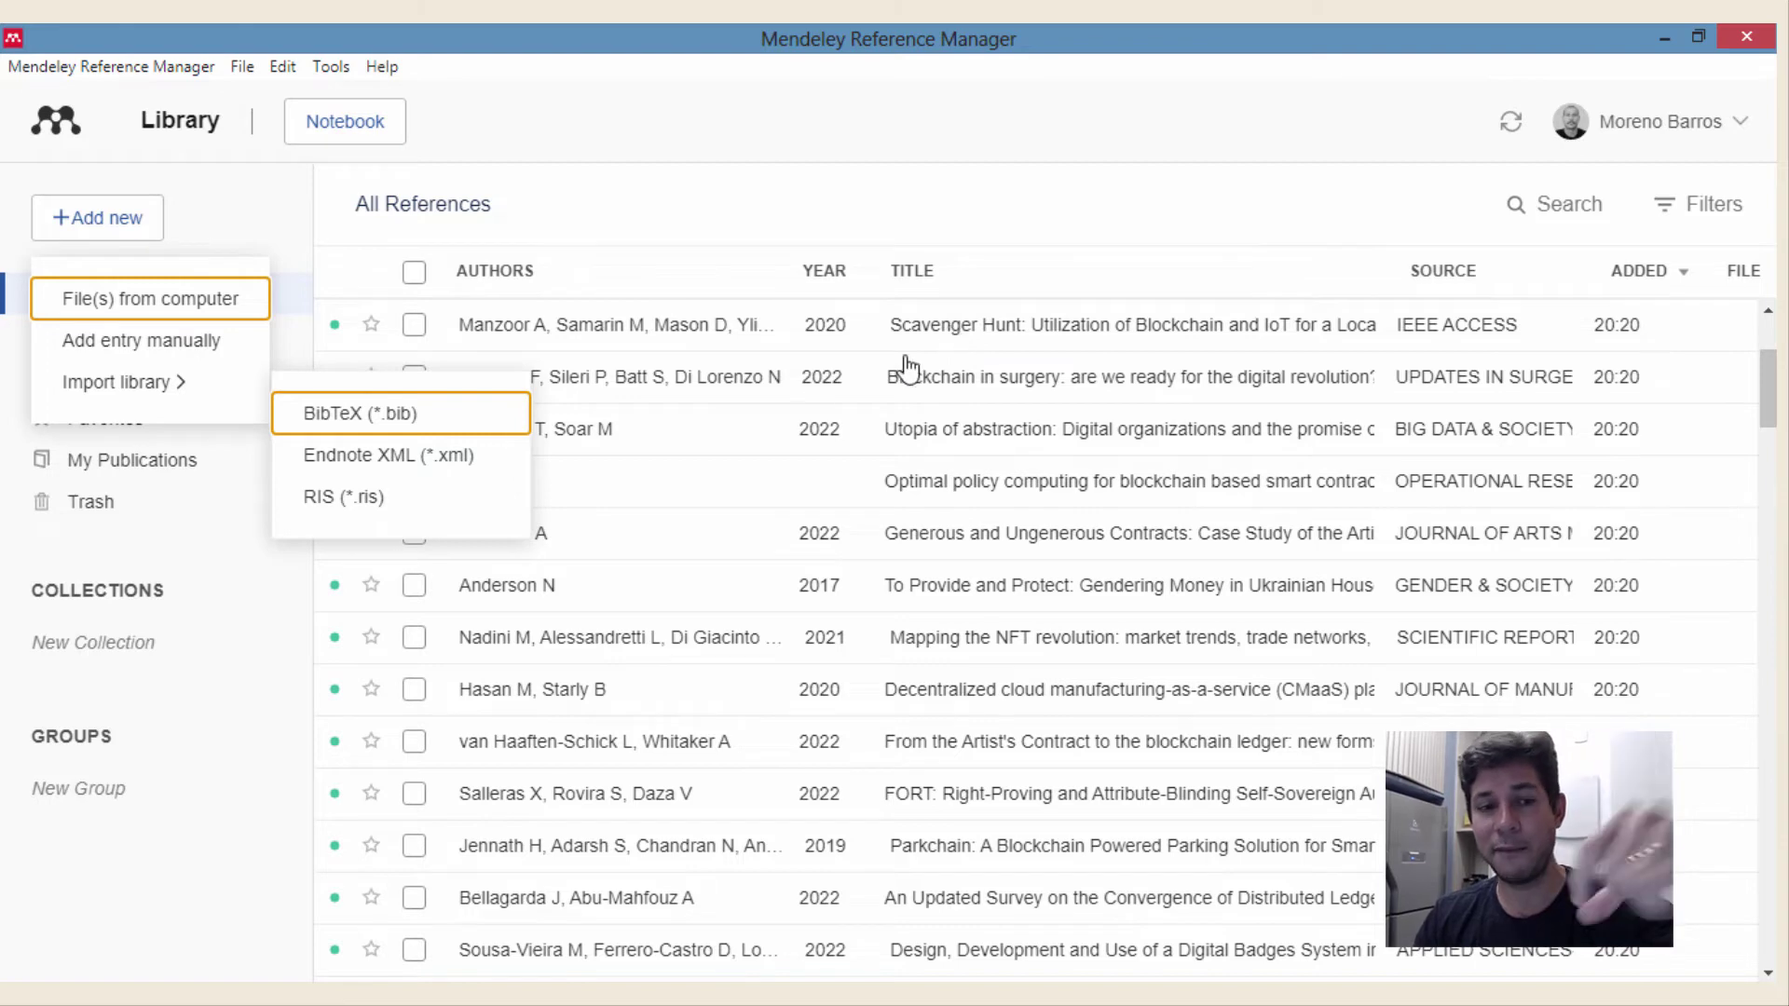
{"action": "left_click", "coordinate": [357, 500]}
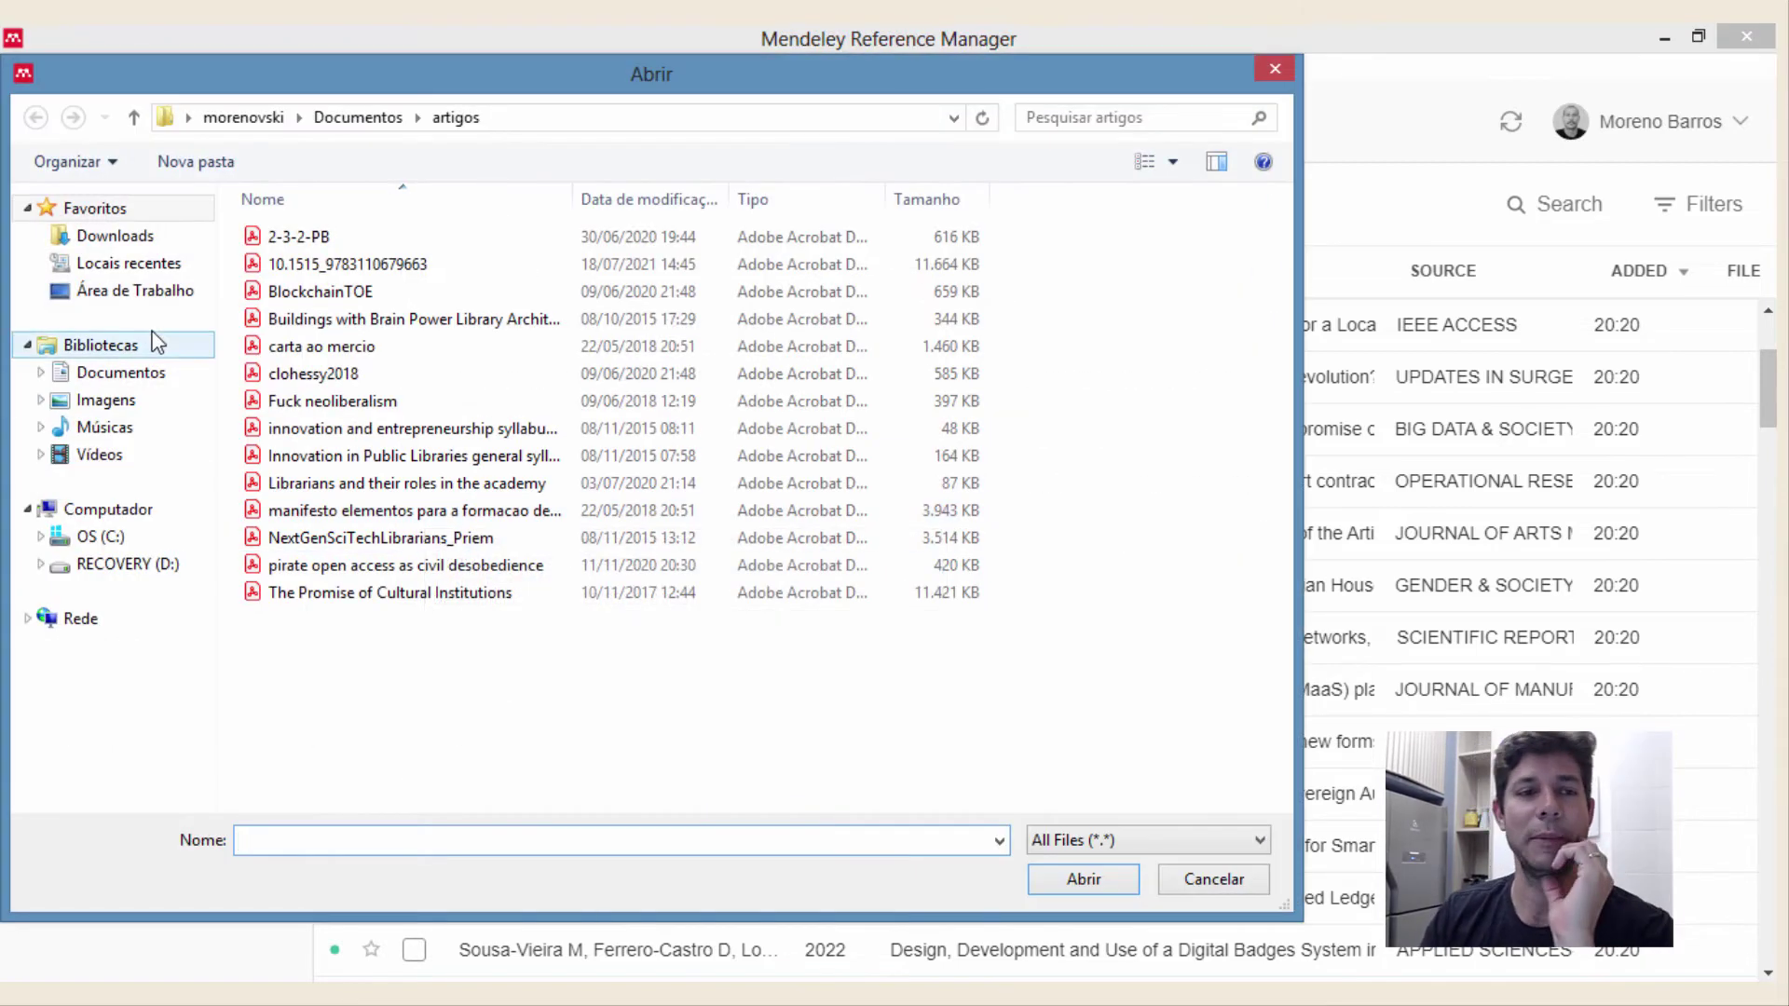
{"action": "left_click", "coordinate": [147, 300]}
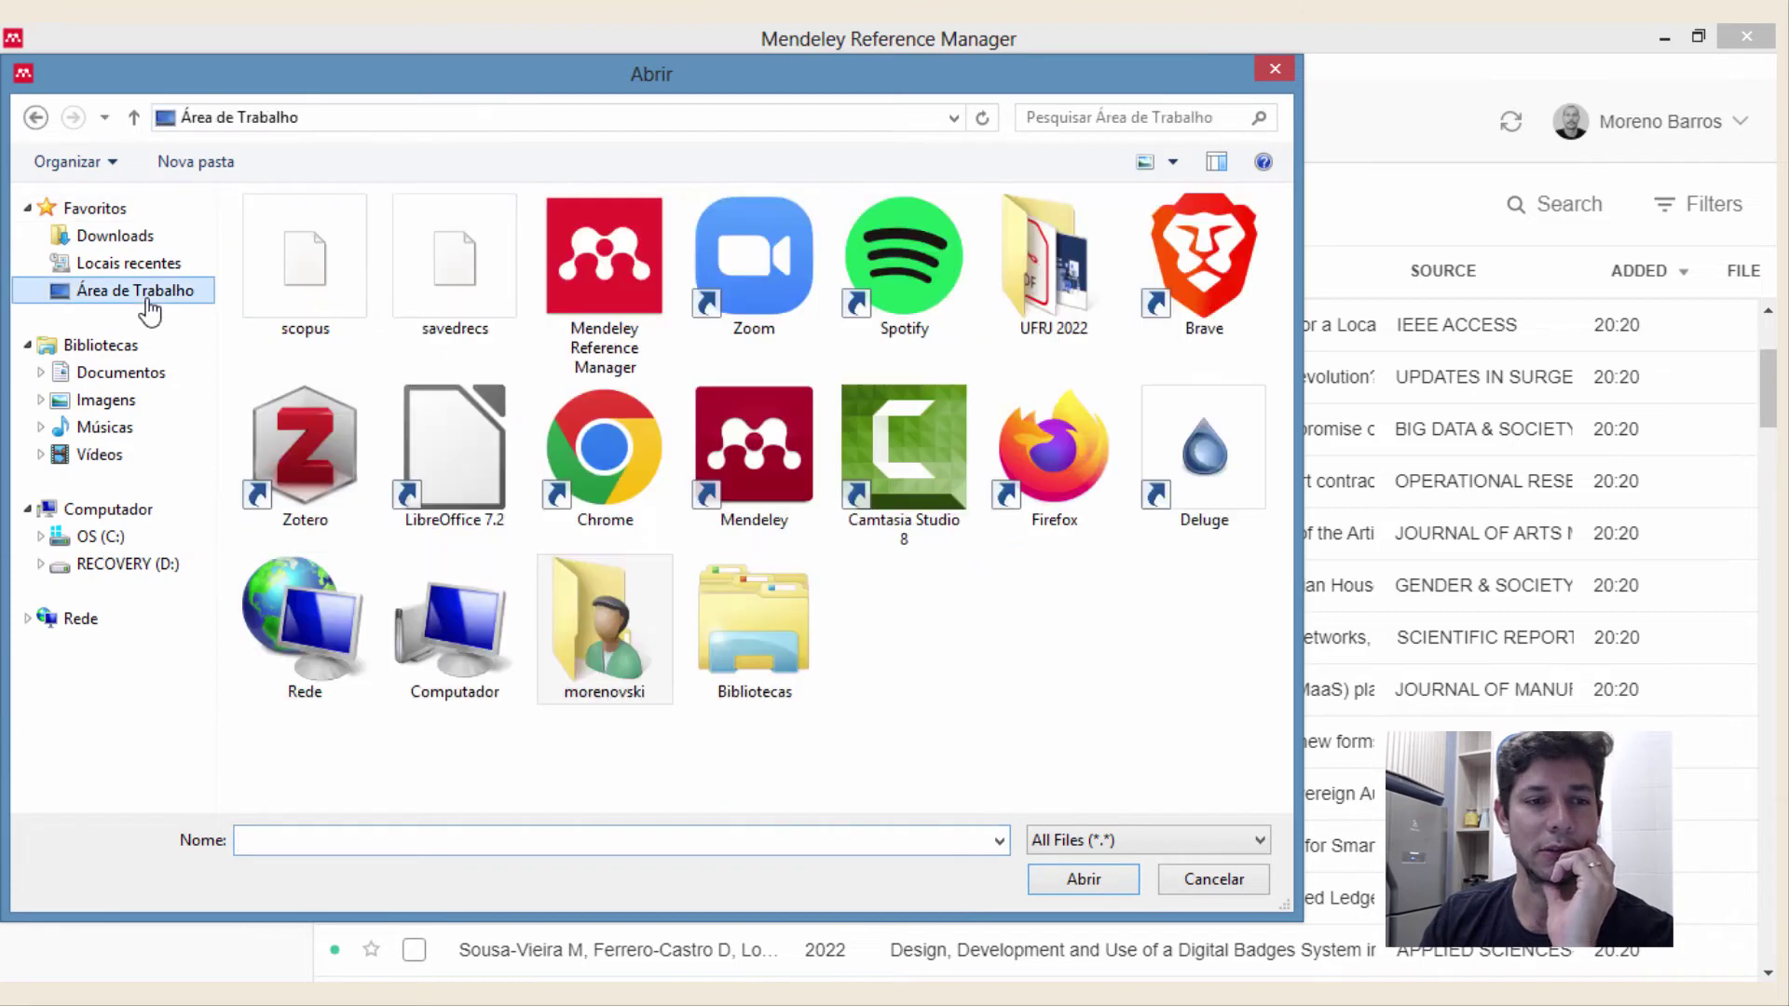
{"action": "left_click", "coordinate": [304, 265]}
{"action": "left_click", "coordinate": [1059, 876]}
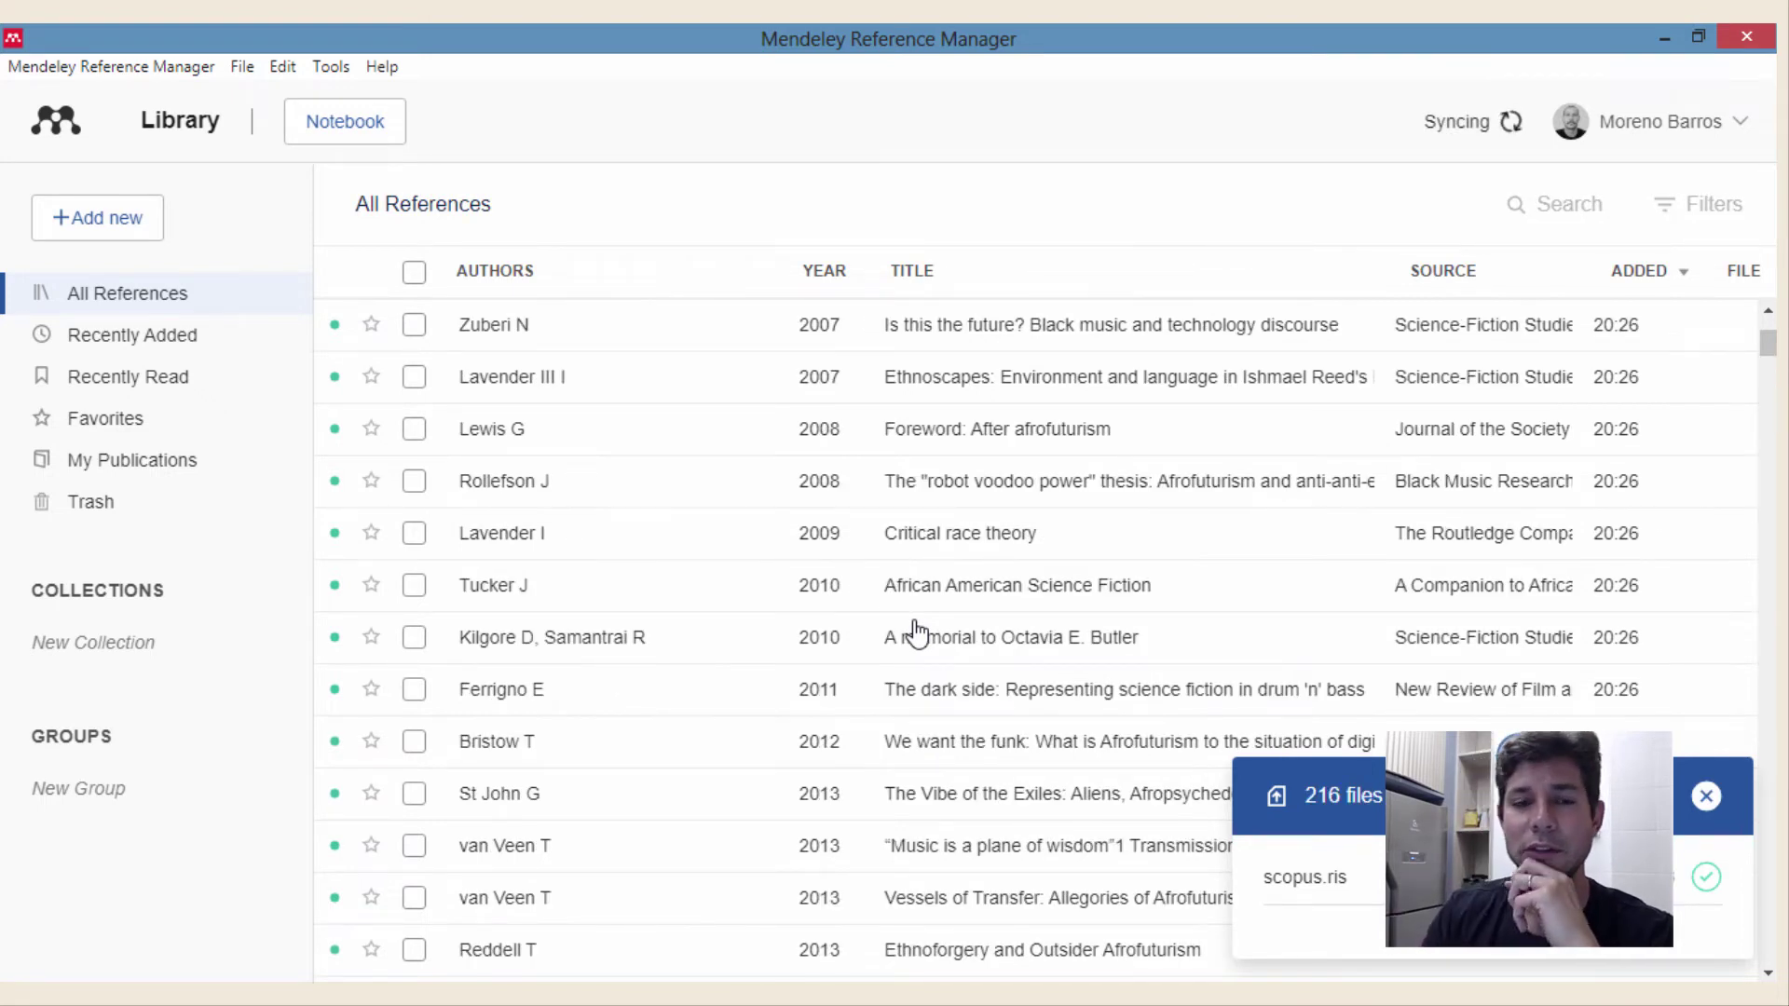
- Examine the newly imported afrofuturism references in the All References list
{"action": "scroll", "coordinate": [708, 471], "scroll_direction": "down", "scroll_amount": 3}
{"action": "scroll", "coordinate": [703, 460], "scroll_direction": "down", "scroll_amount": 12}
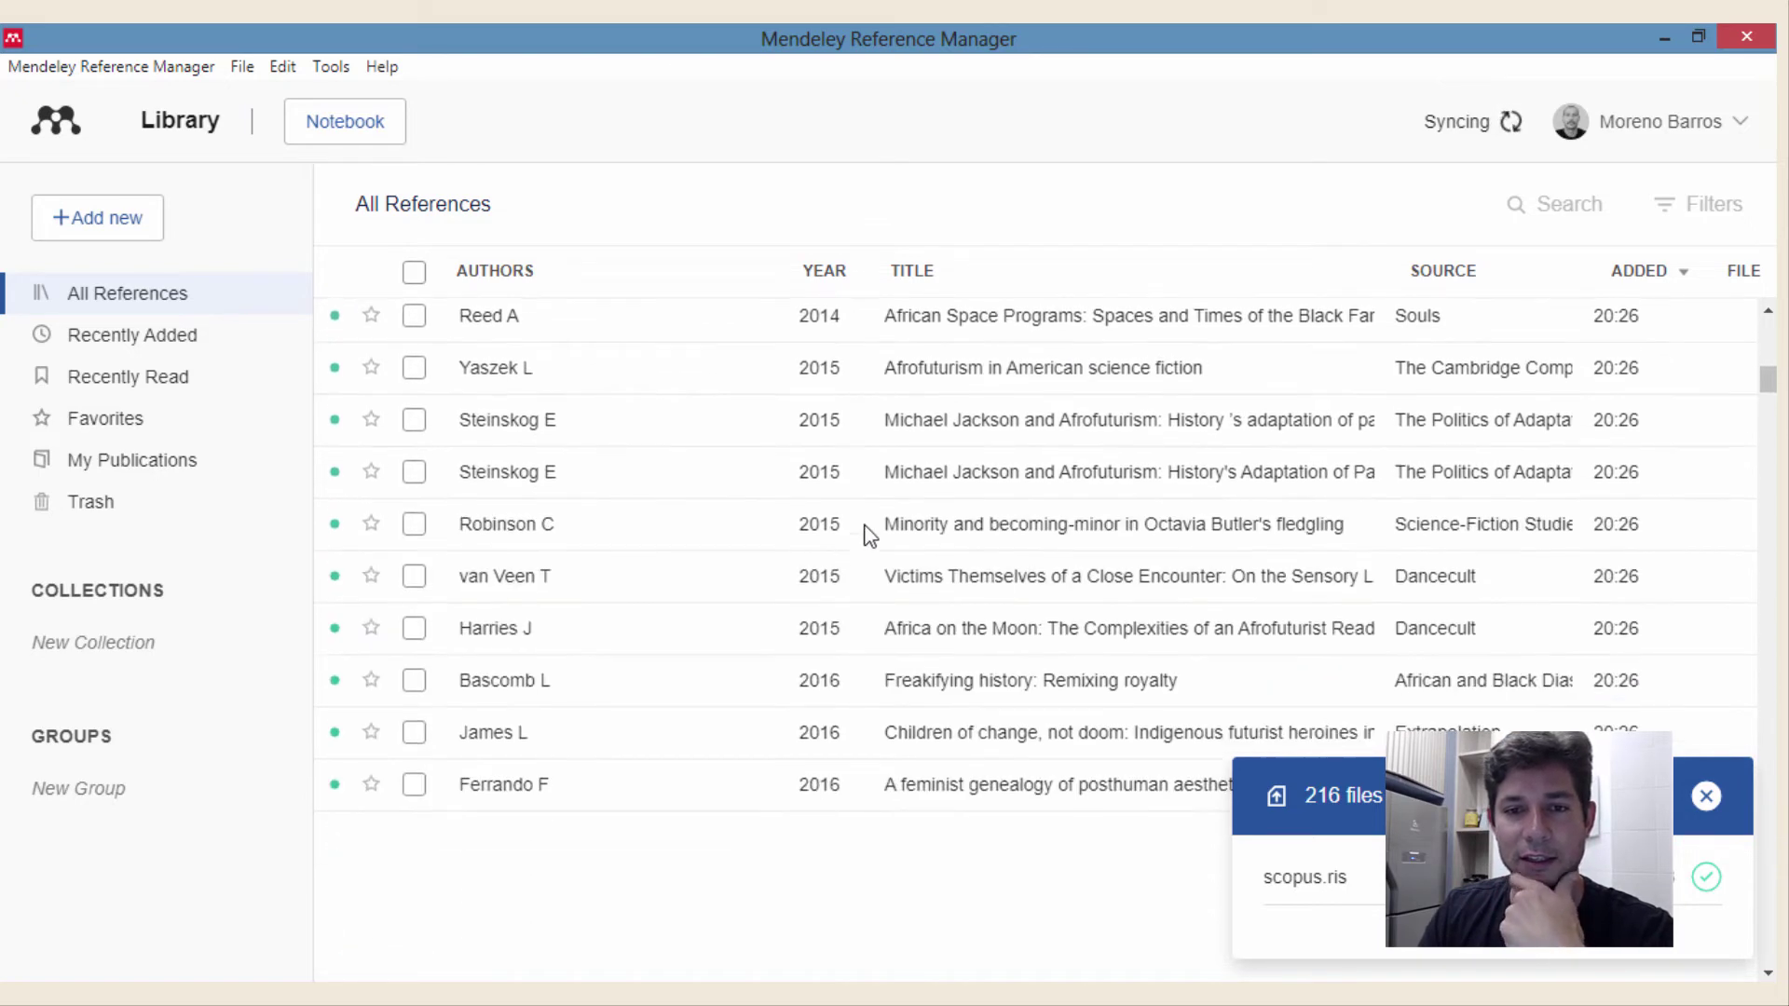
{"action": "scroll", "coordinate": [932, 663], "scroll_direction": "down", "scroll_amount": 5}
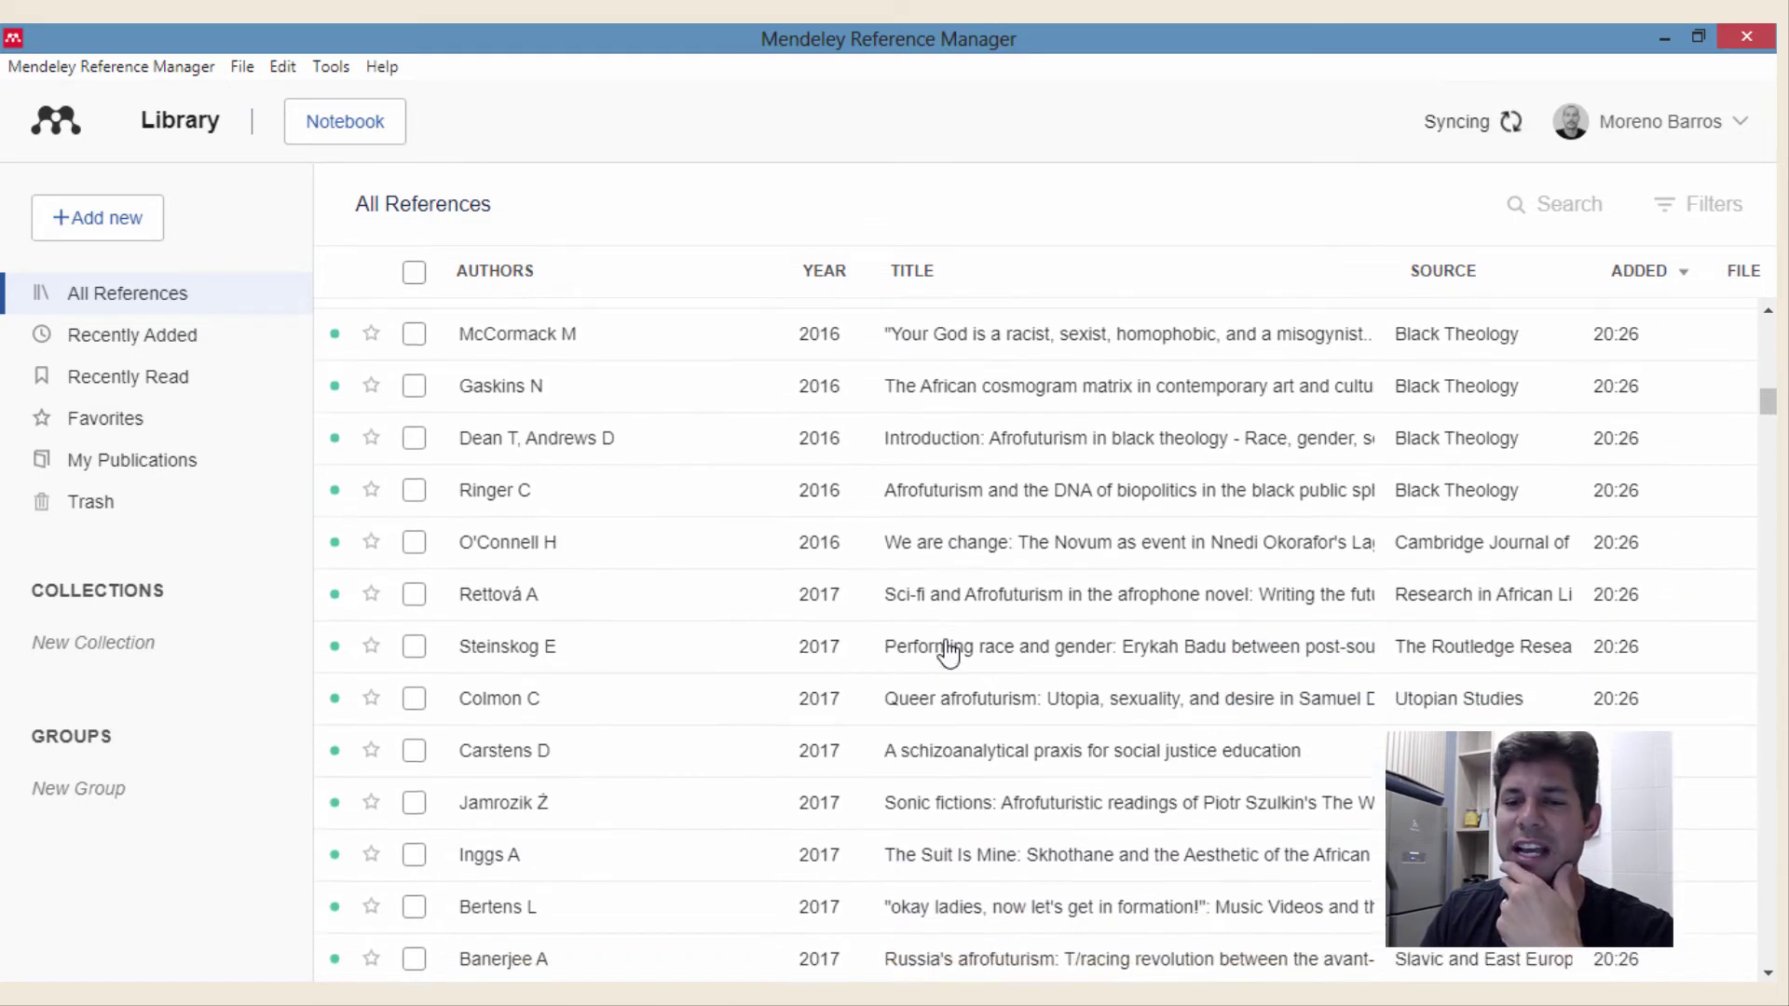
{"action": "scroll", "coordinate": [969, 652], "scroll_direction": "down", "scroll_amount": 12}
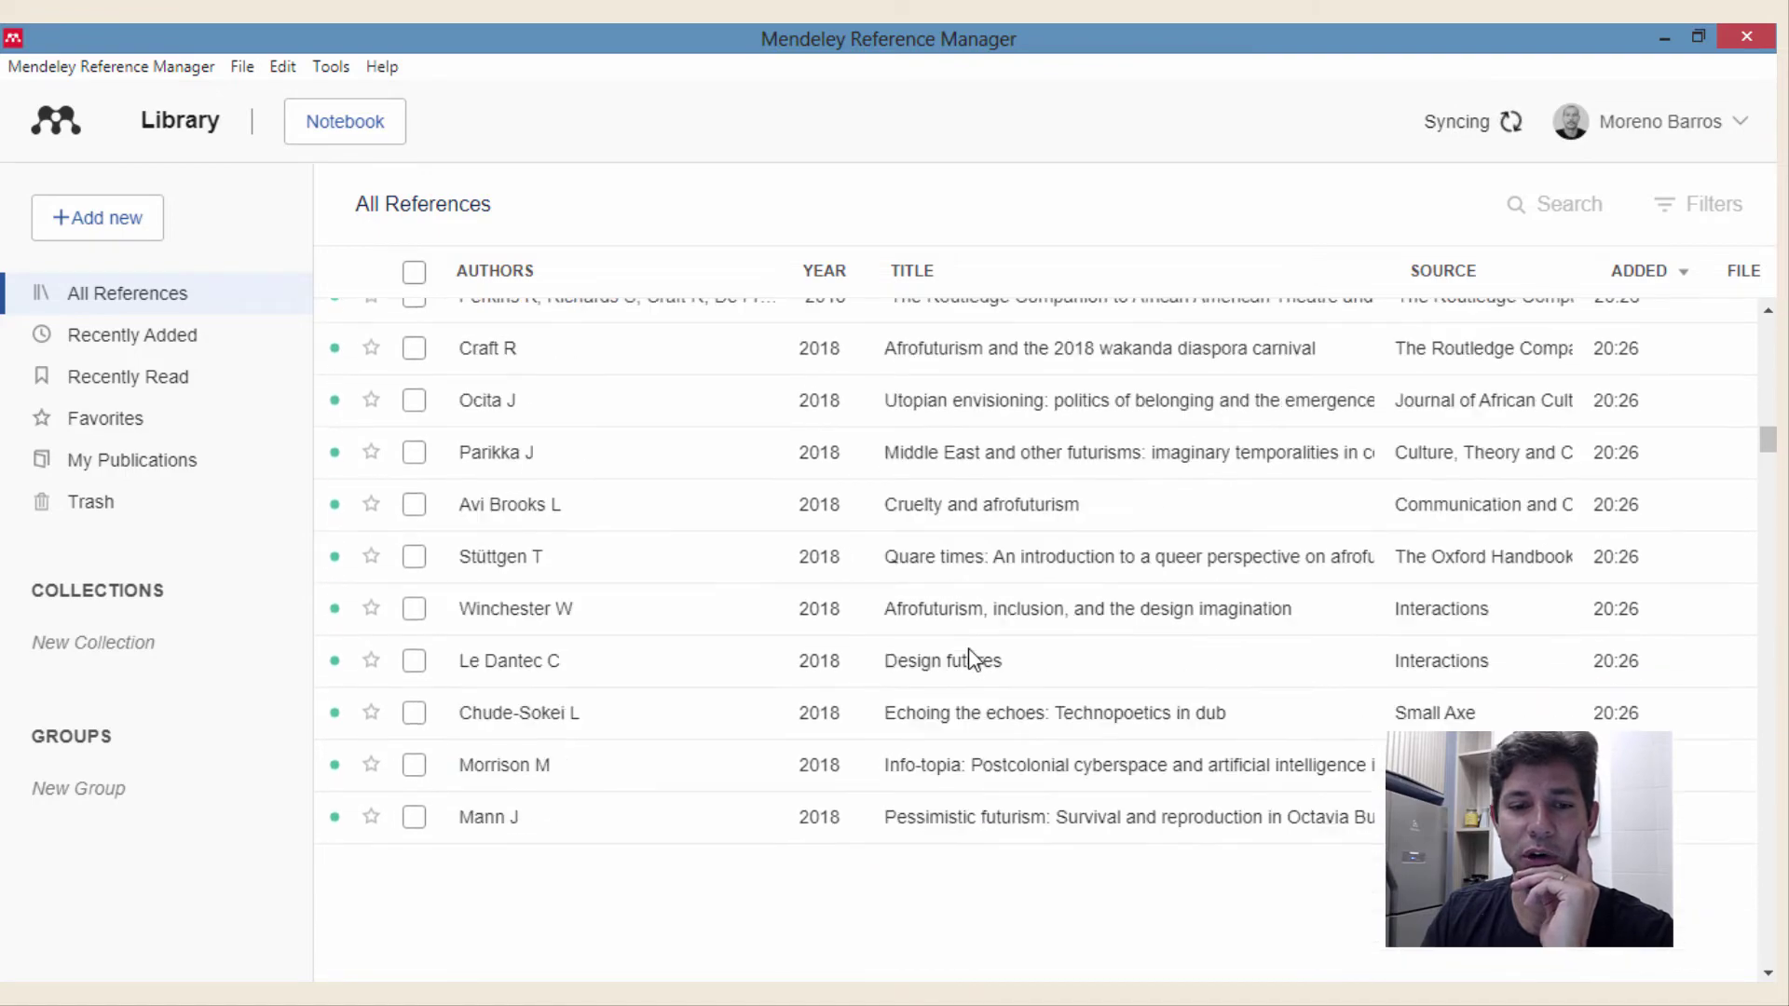
{"action": "scroll", "coordinate": [1298, 585], "scroll_direction": "down", "scroll_amount": 9}
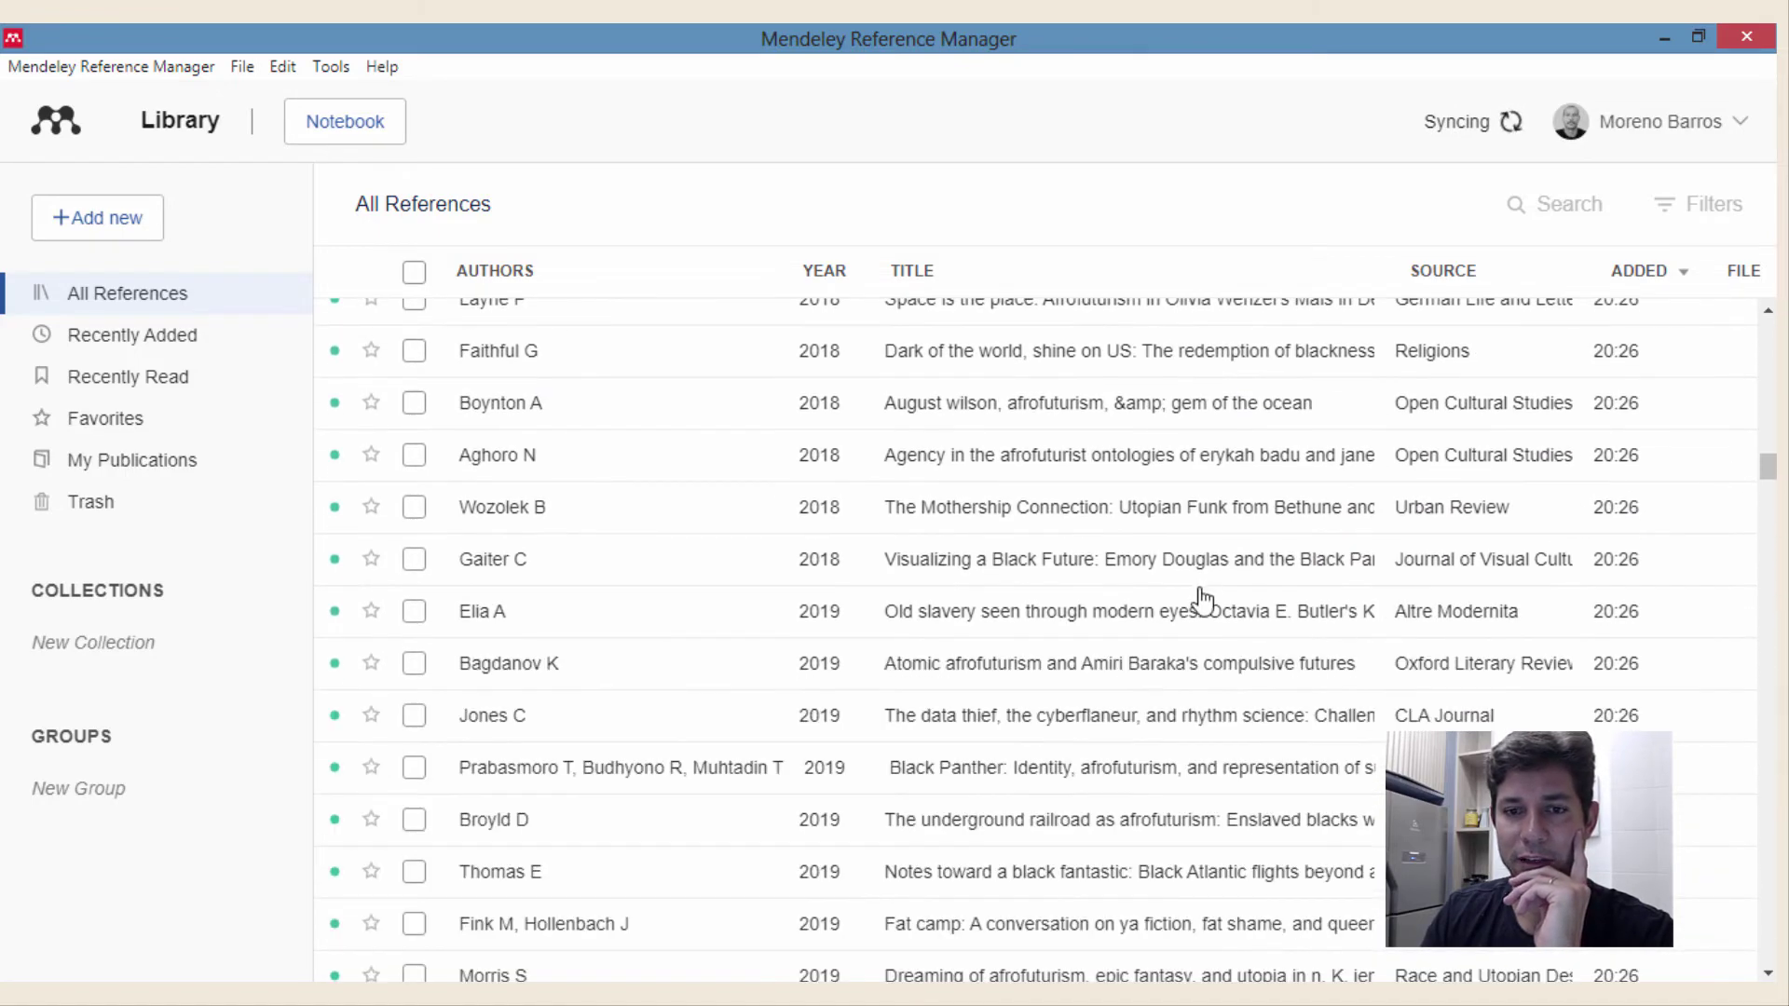
{"action": "scroll", "coordinate": [1757, 506], "scroll_direction": "down", "scroll_amount": 15}
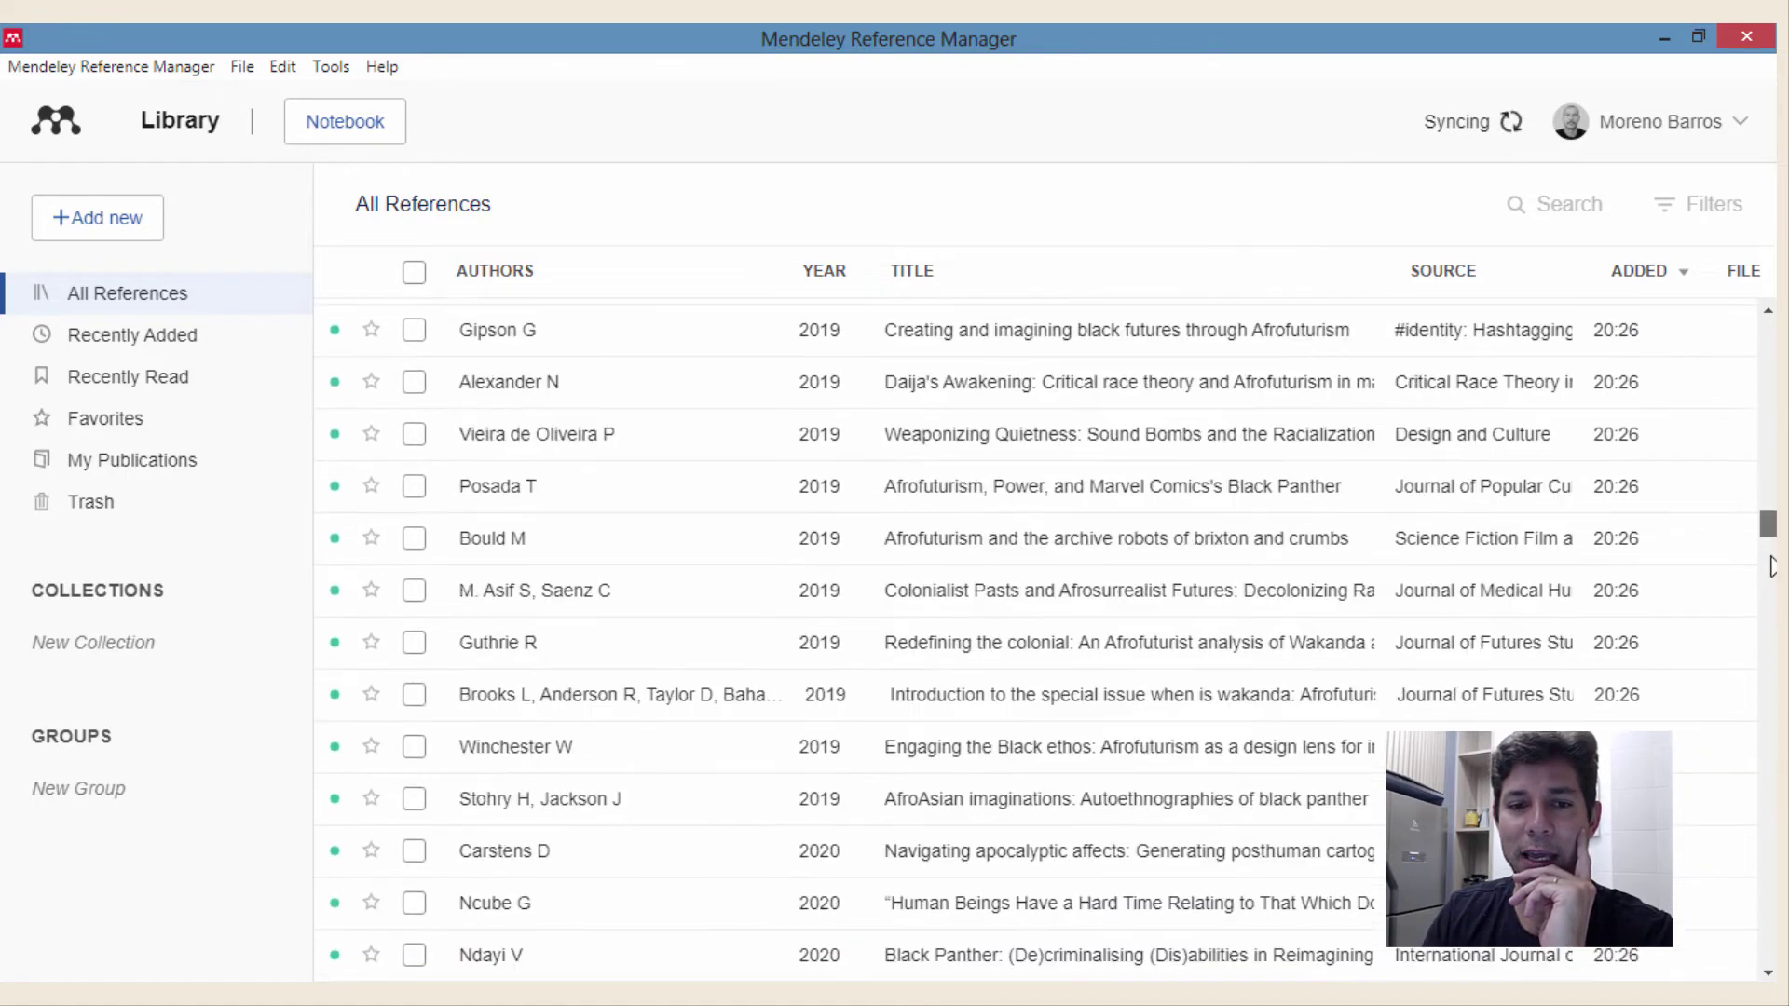
{"action": "scroll", "coordinate": [1323, 655], "scroll_direction": "up", "scroll_amount": 10}
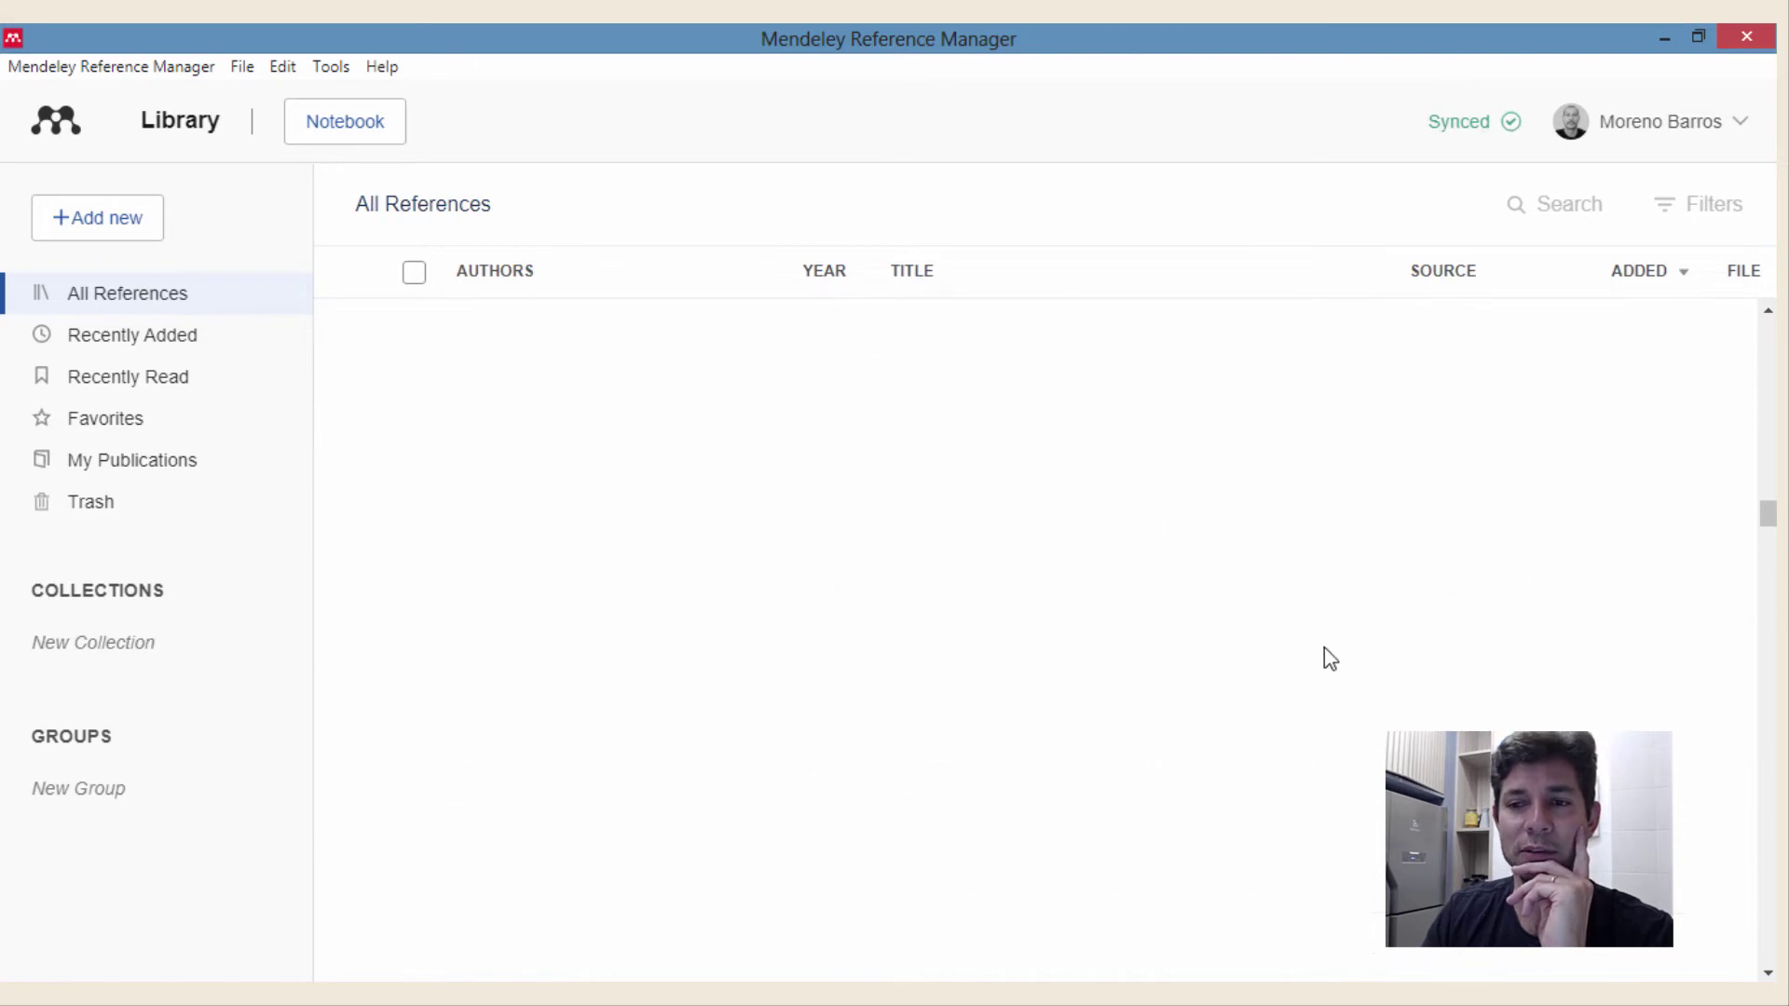
{"action": "scroll", "coordinate": [960, 707], "scroll_direction": "up", "scroll_amount": 5}
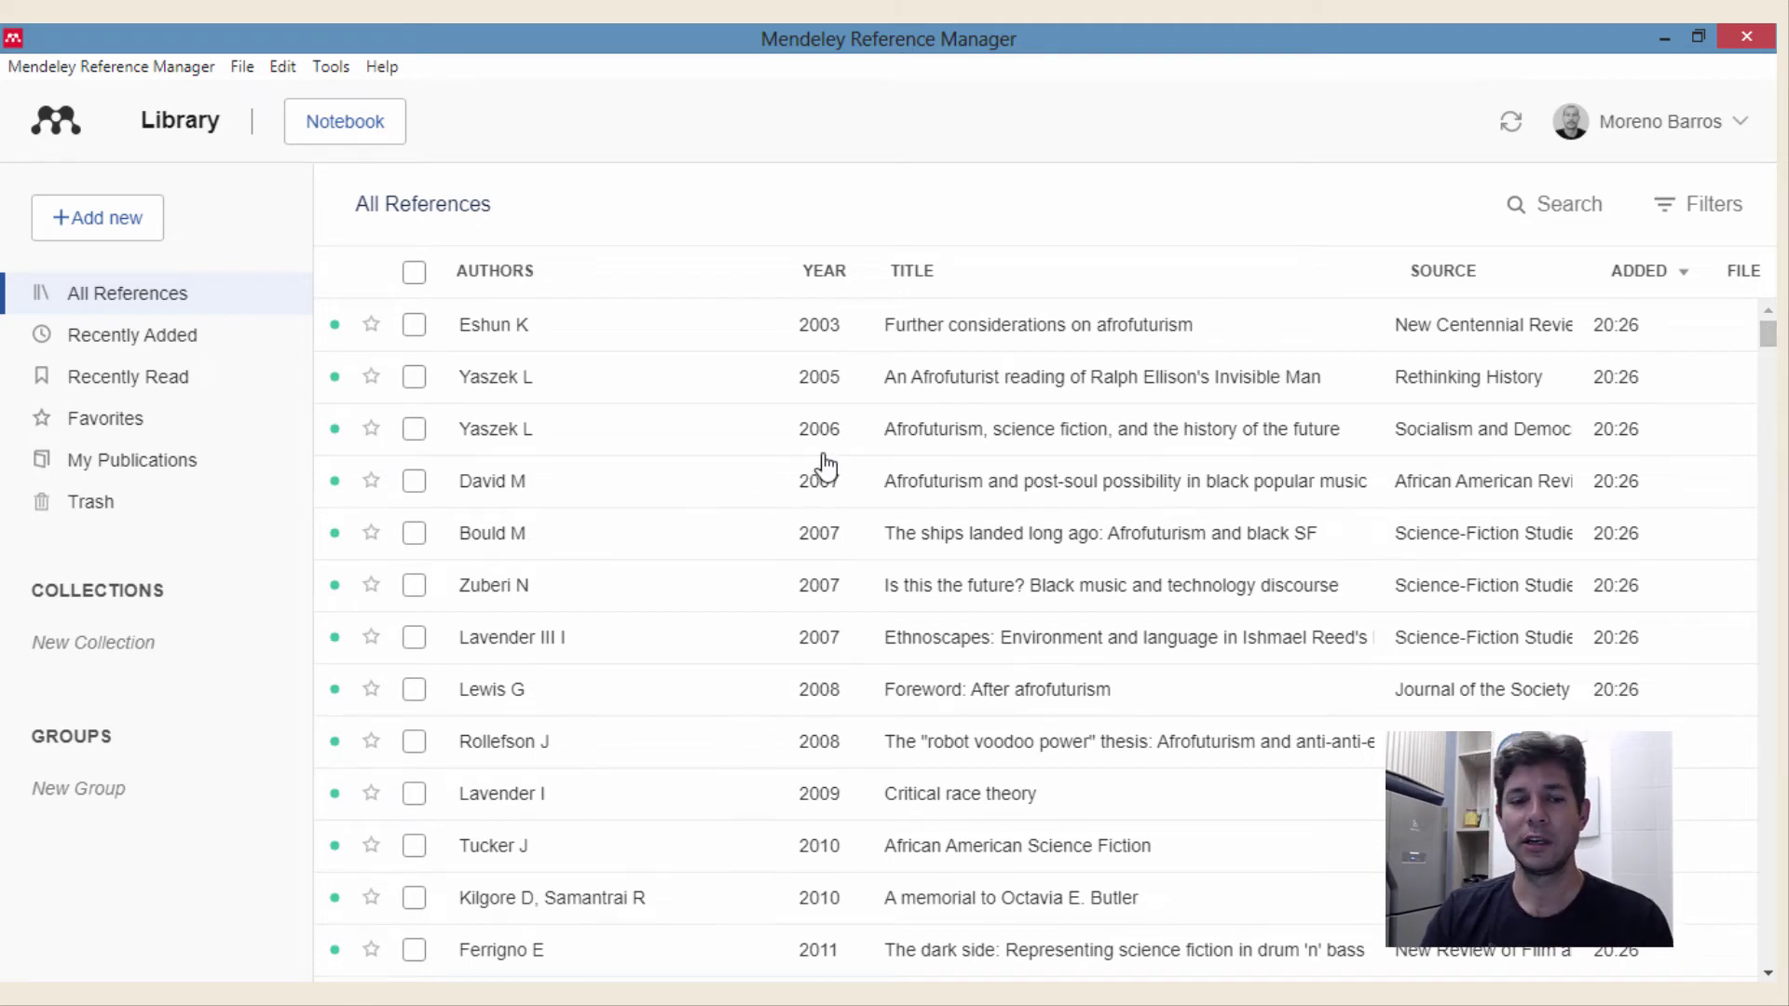
{"action": "scroll", "coordinate": [1377, 578], "scroll_direction": "down", "scroll_amount": 5}
{"action": "scroll", "coordinate": [643, 419], "scroll_direction": "up", "scroll_amount": 5}
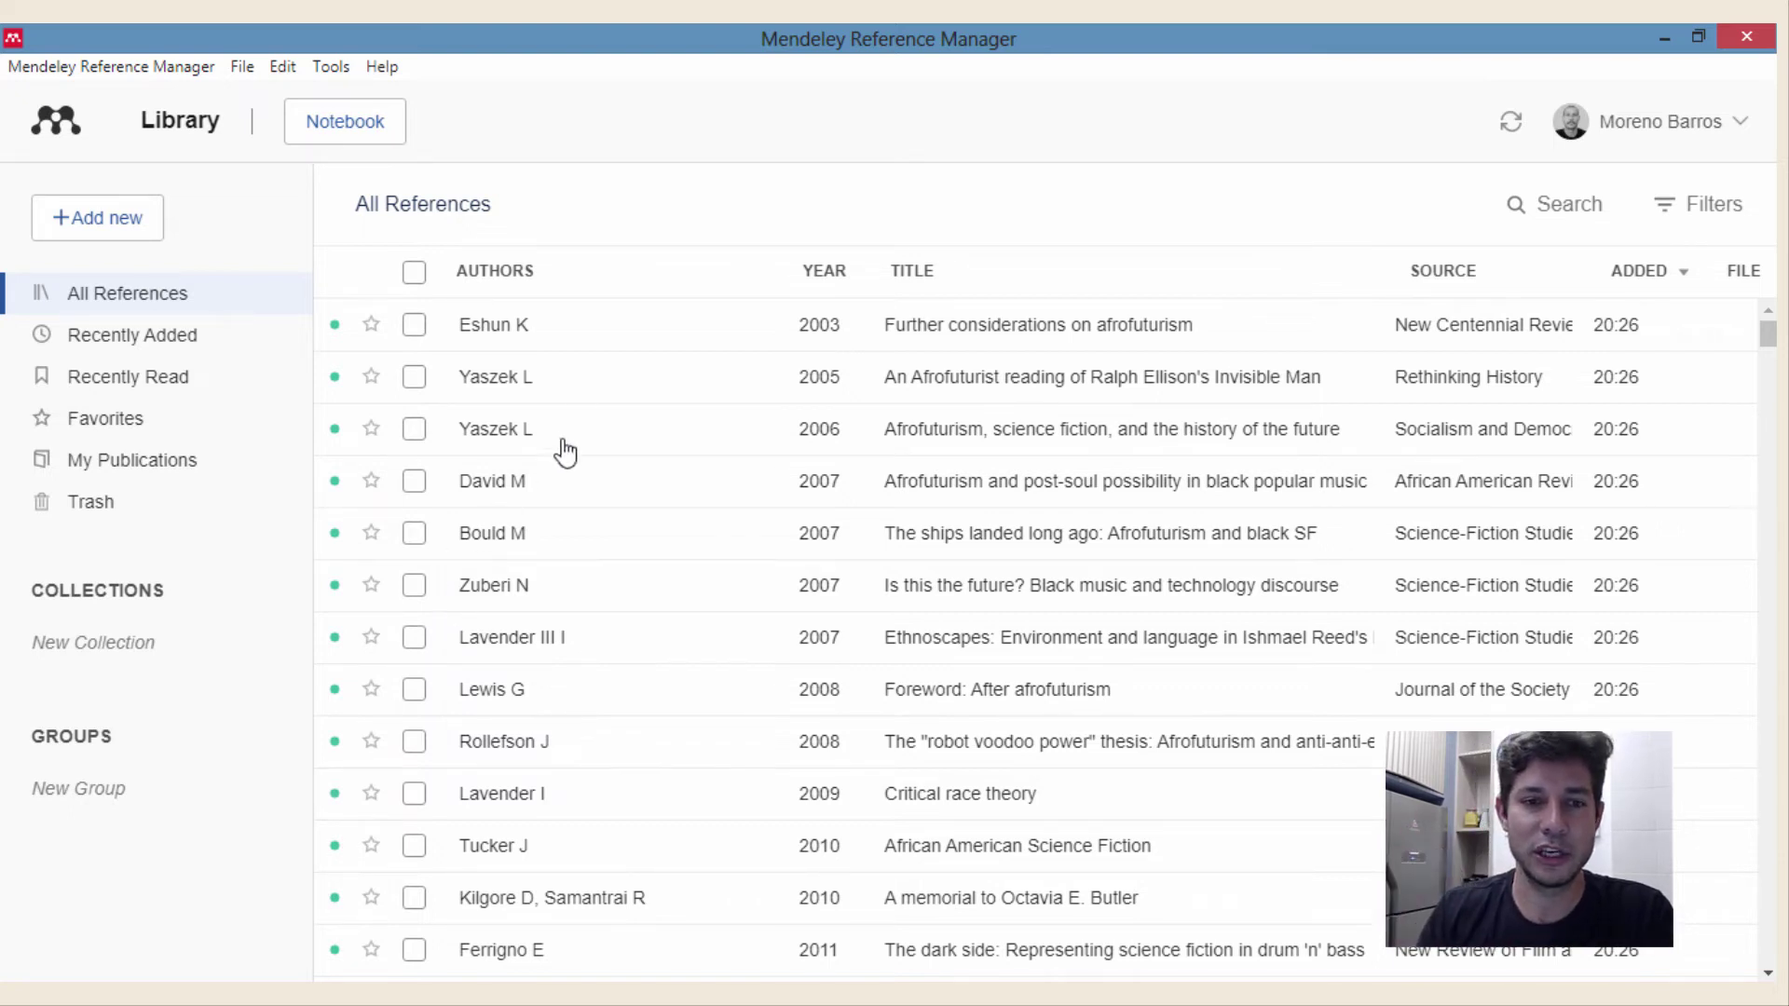
- View the details of the first two imported references and close the details
{"action": "left_click", "coordinate": [667, 340]}
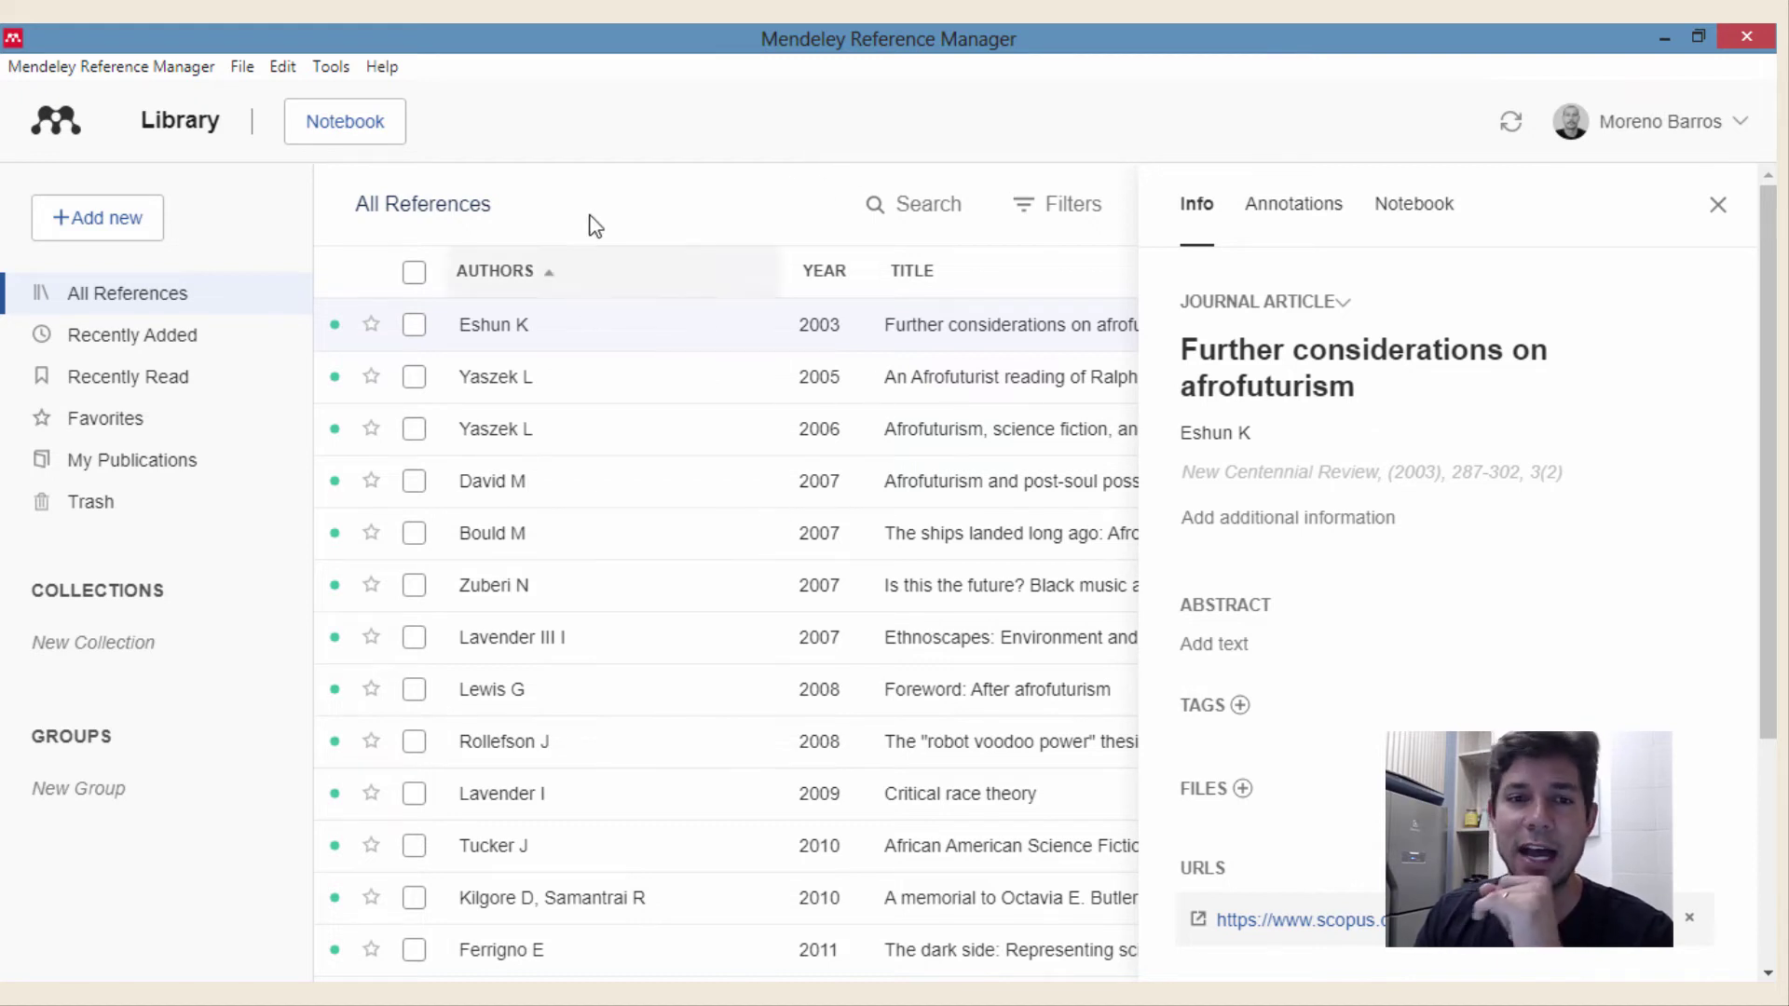
{"action": "left_click", "coordinate": [705, 368]}
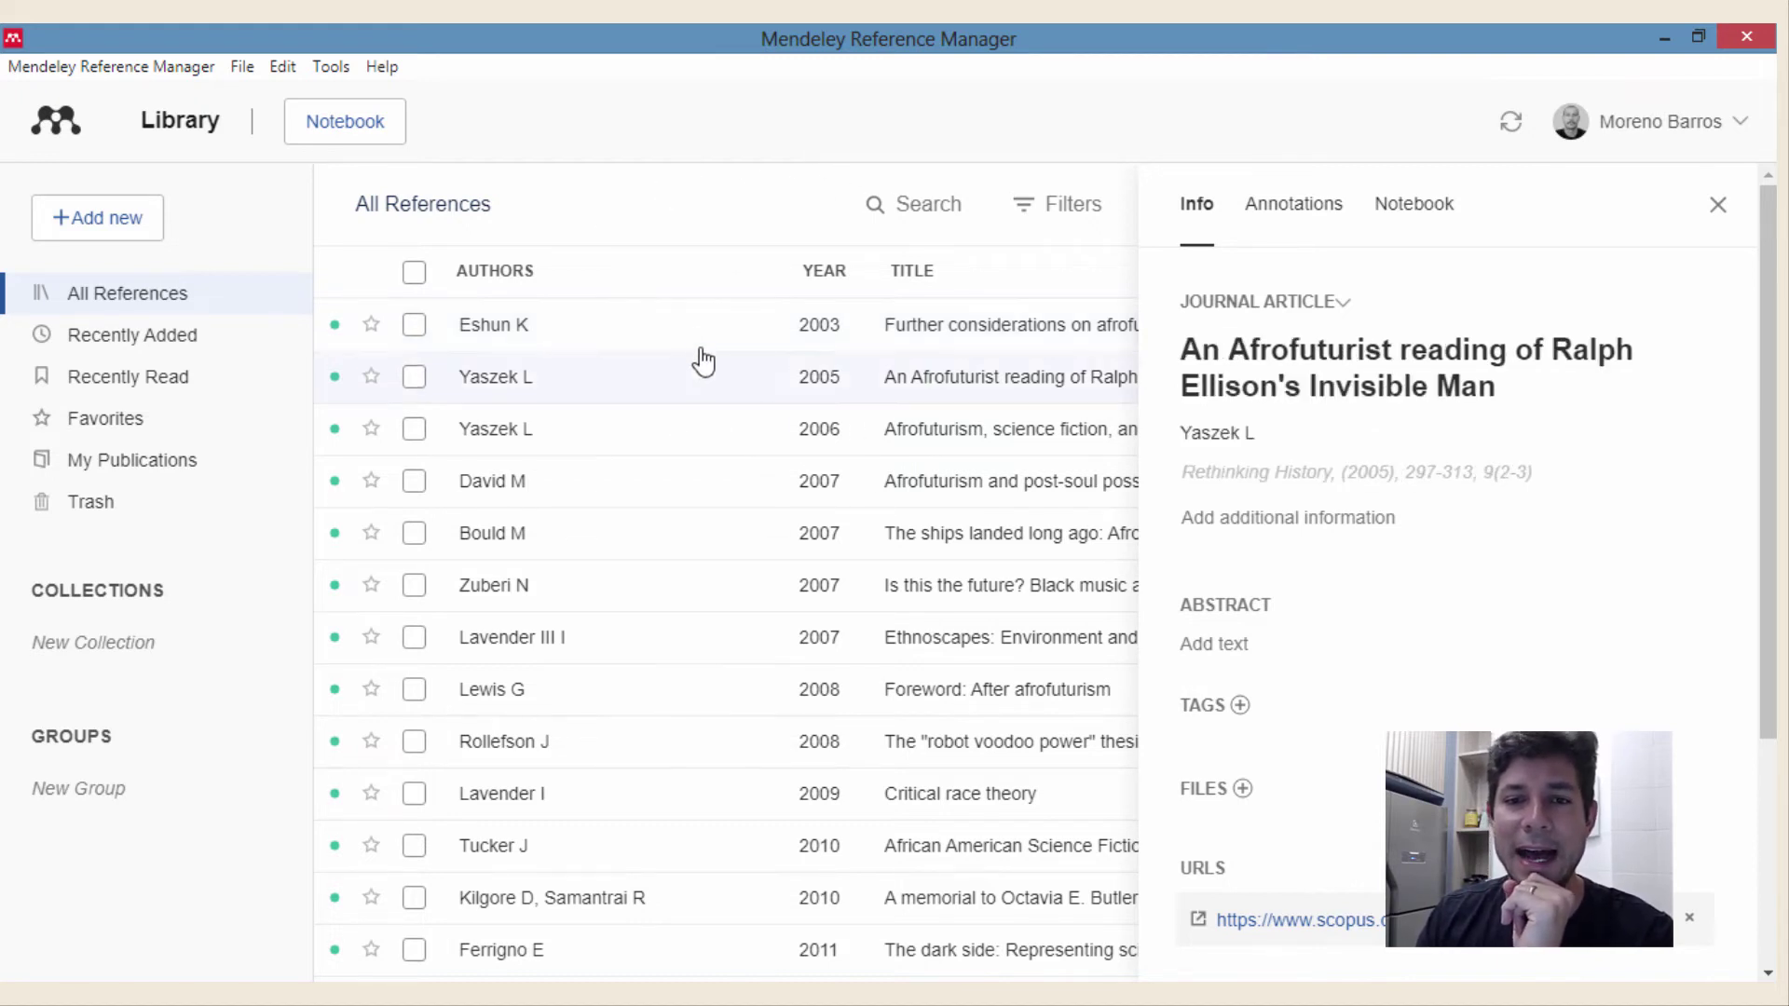
{"action": "left_click", "coordinate": [1718, 204]}
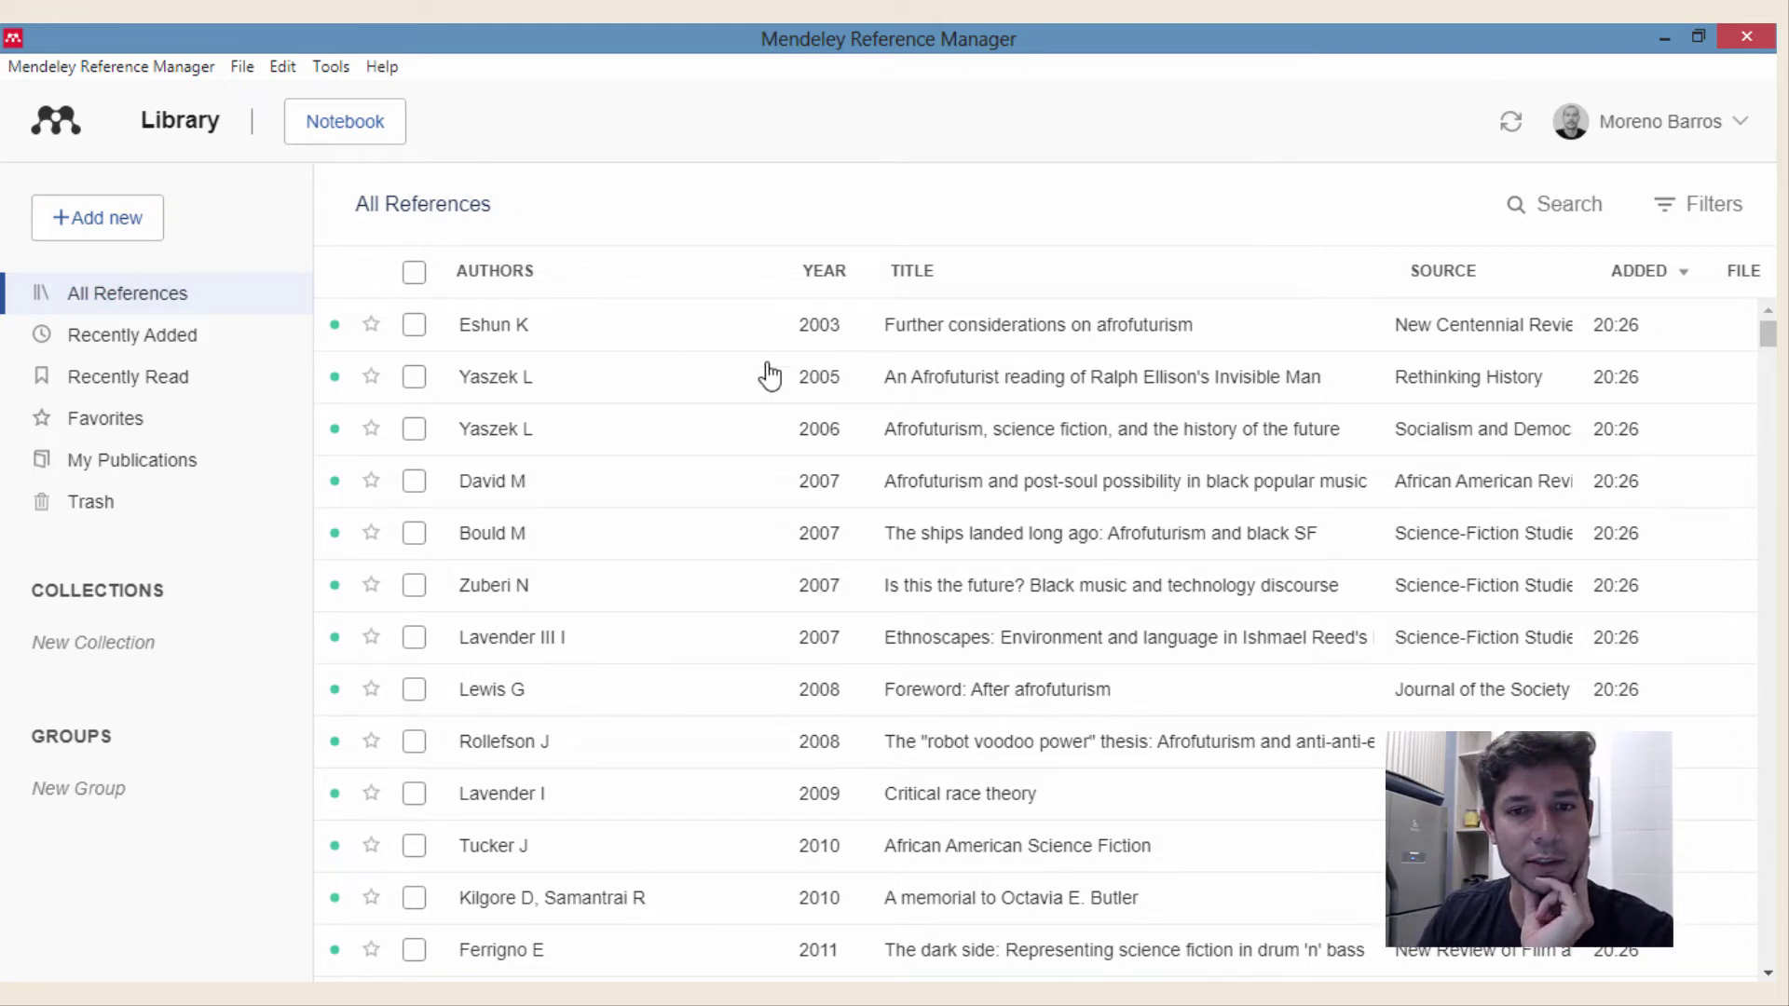
- Switch back to the Brave browser and close the Scopus results, returning to the CAPES Lista de bases page
{"action": "key", "text": "alt+Tab"}
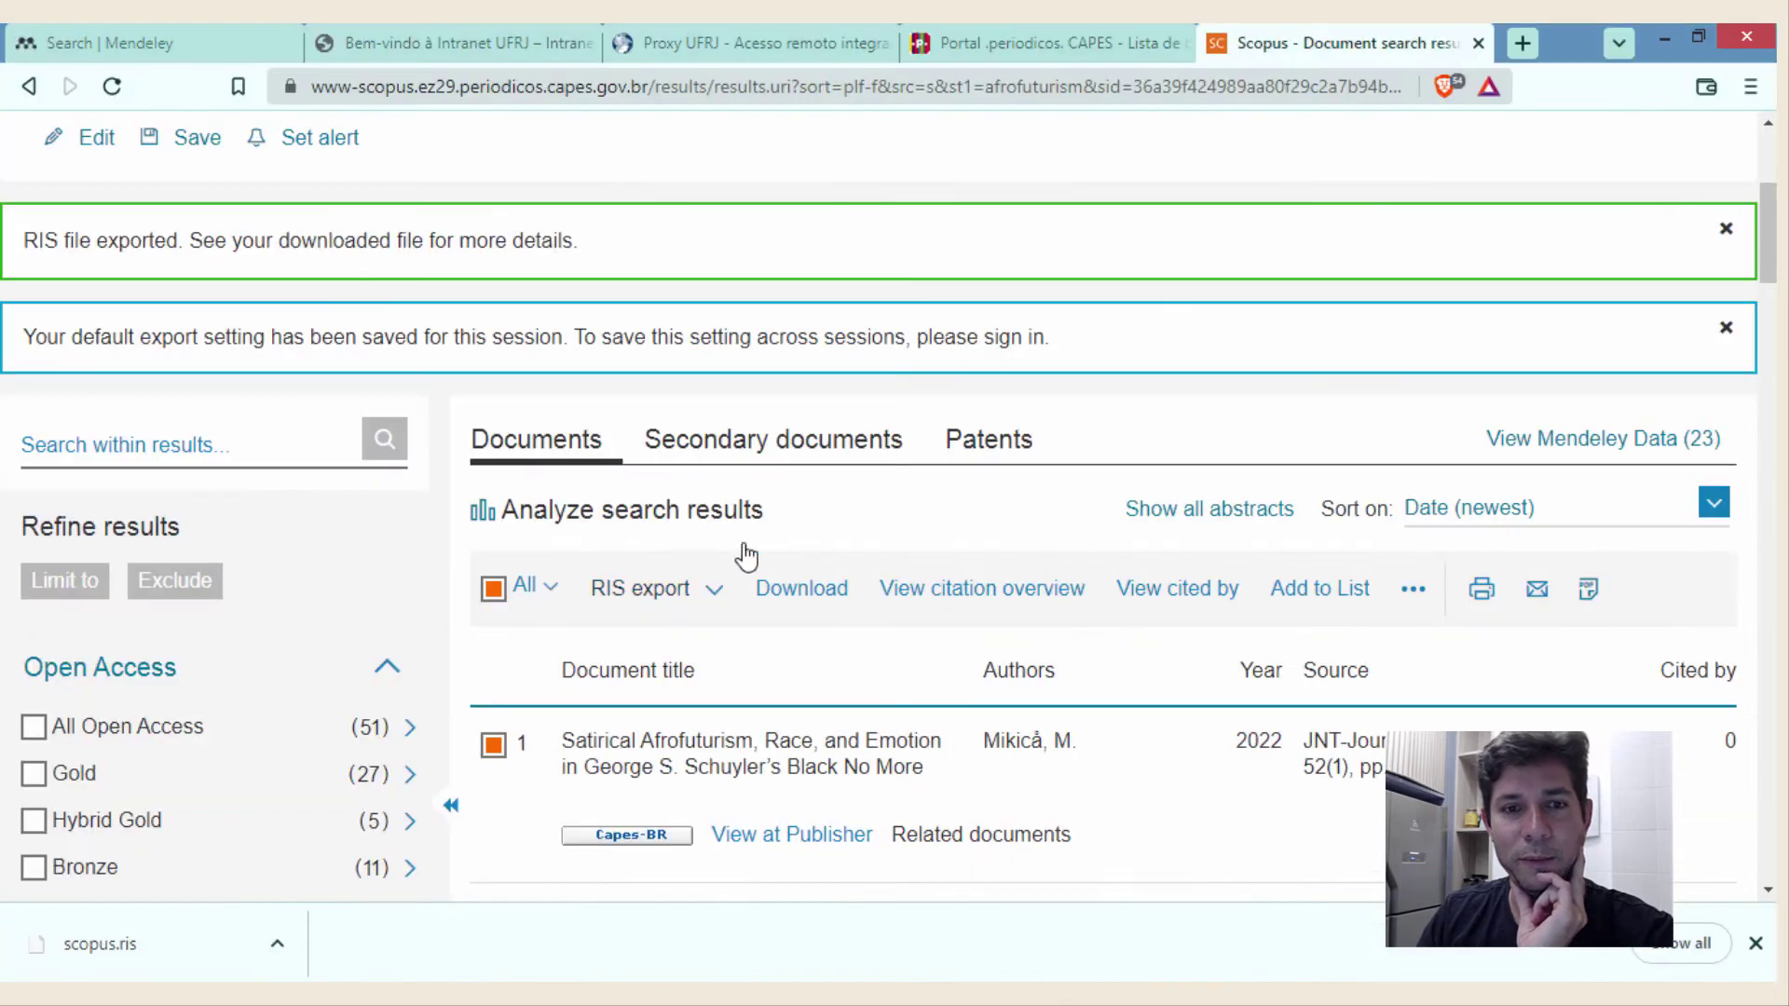
{"action": "scroll", "coordinate": [500, 232], "scroll_direction": "up", "scroll_amount": 5}
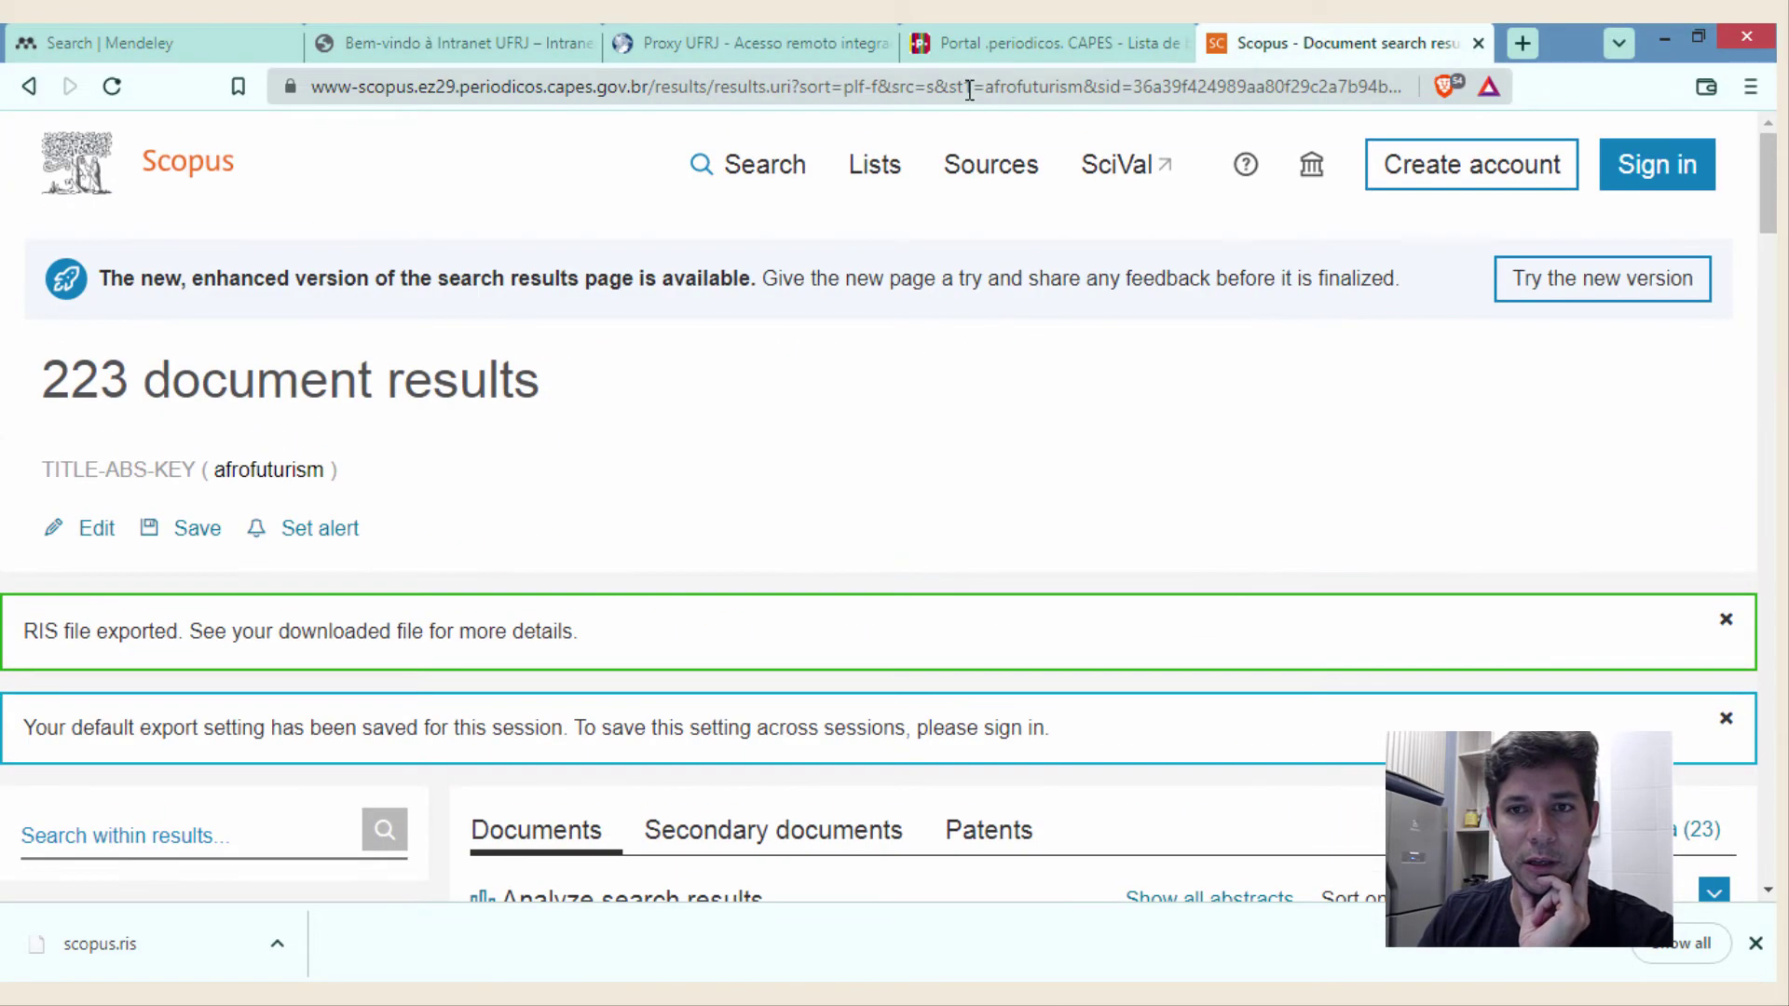
{"action": "left_click", "coordinate": [1478, 42]}
{"action": "left_click", "coordinate": [348, 618]}
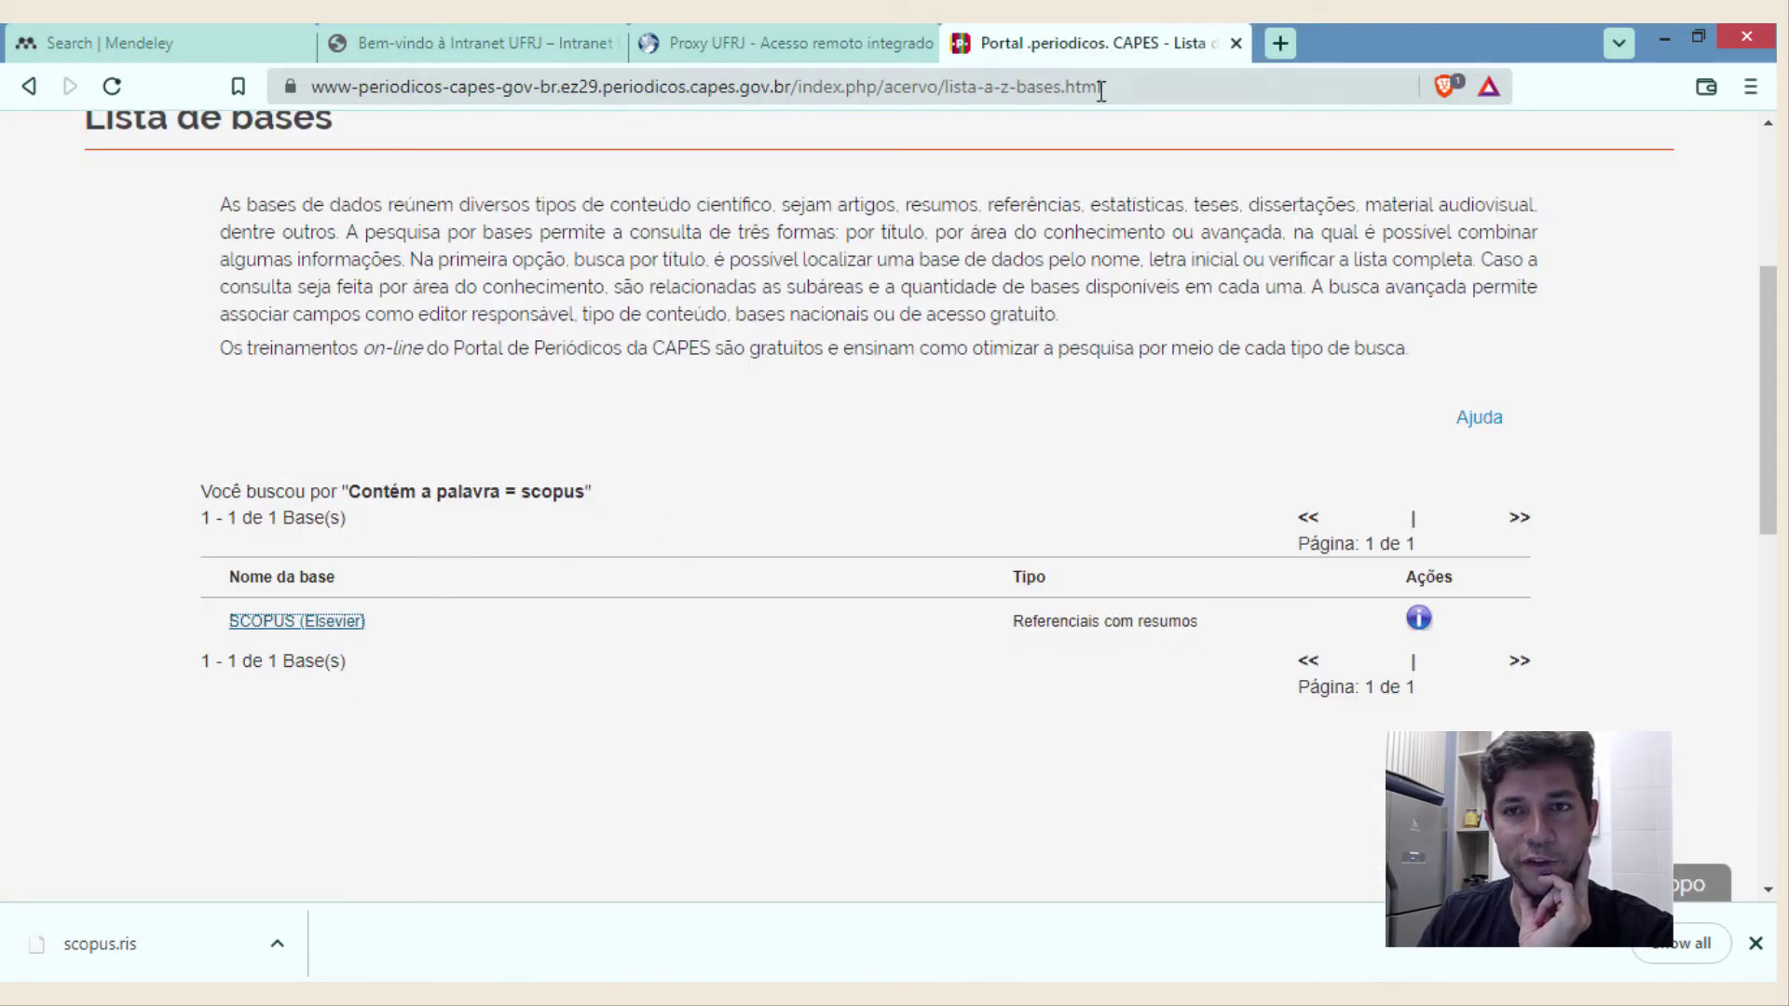
- Open Google Scholar in a new browser tab
{"action": "left_click", "coordinate": [1279, 41]}
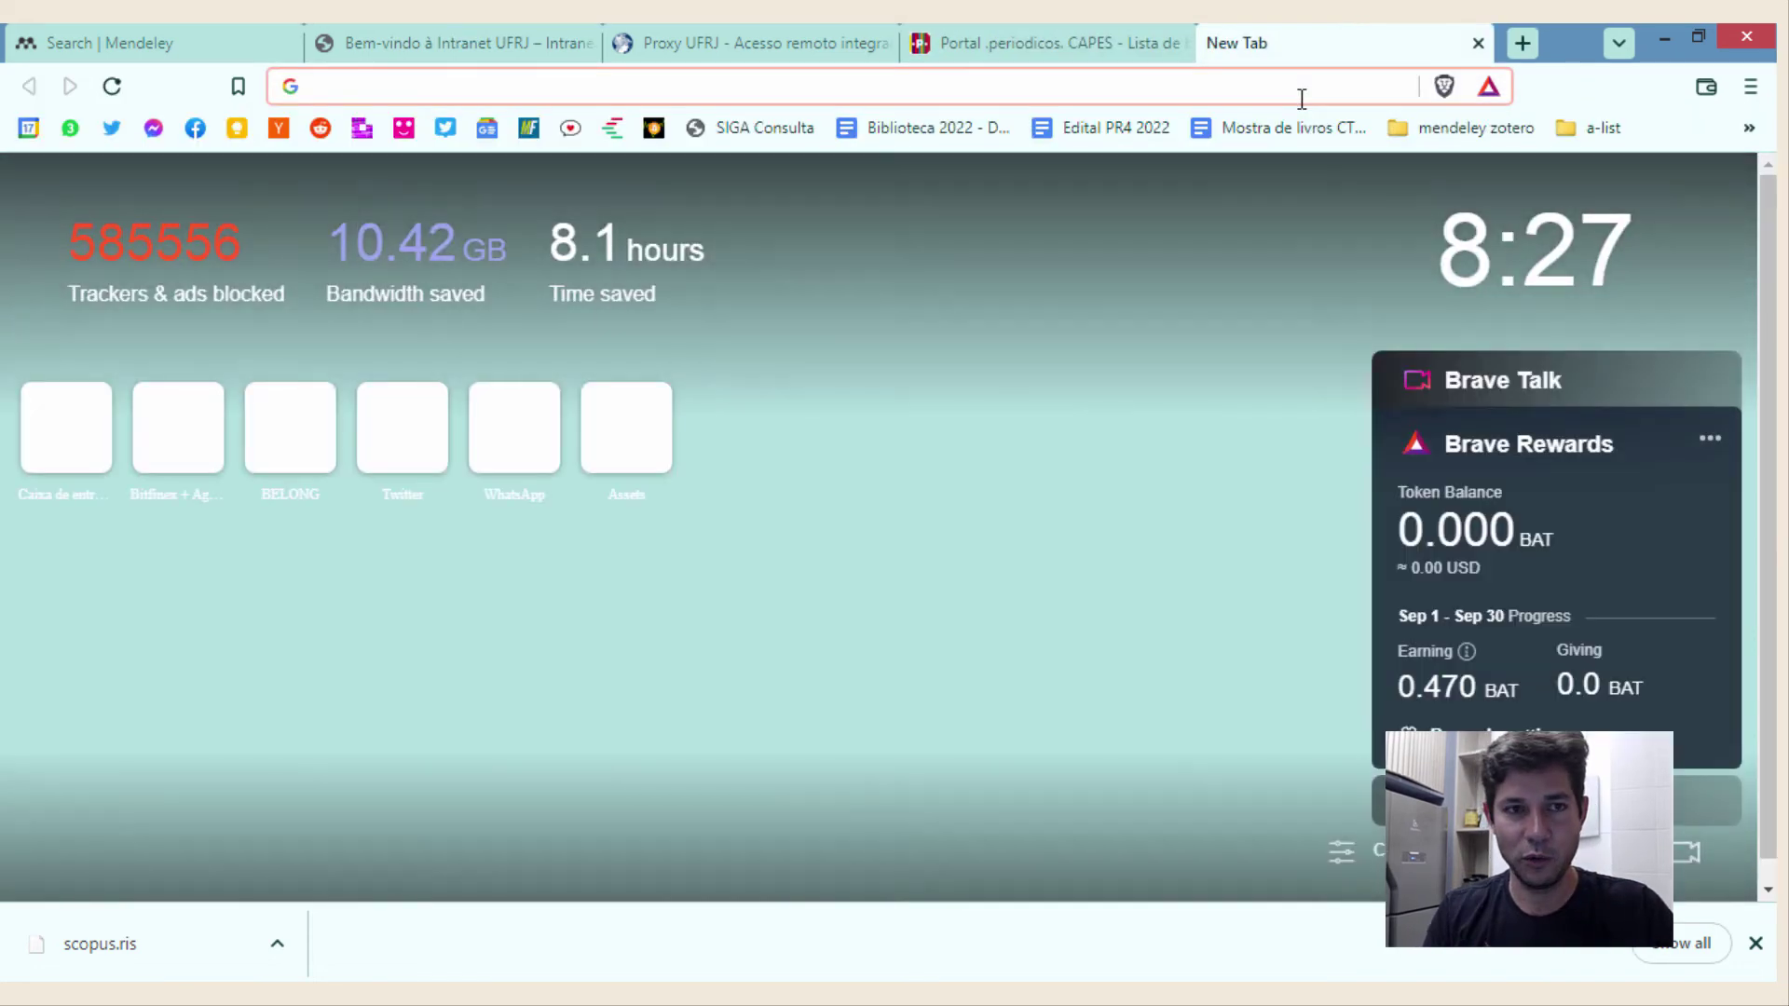
{"action": "type", "text": "goo"}
{"action": "key", "text": "BackSpace"}
{"action": "key", "text": "BackSpace"}
{"action": "key", "text": "BackSpace"}
{"action": "key", "text": "BackSpace"}
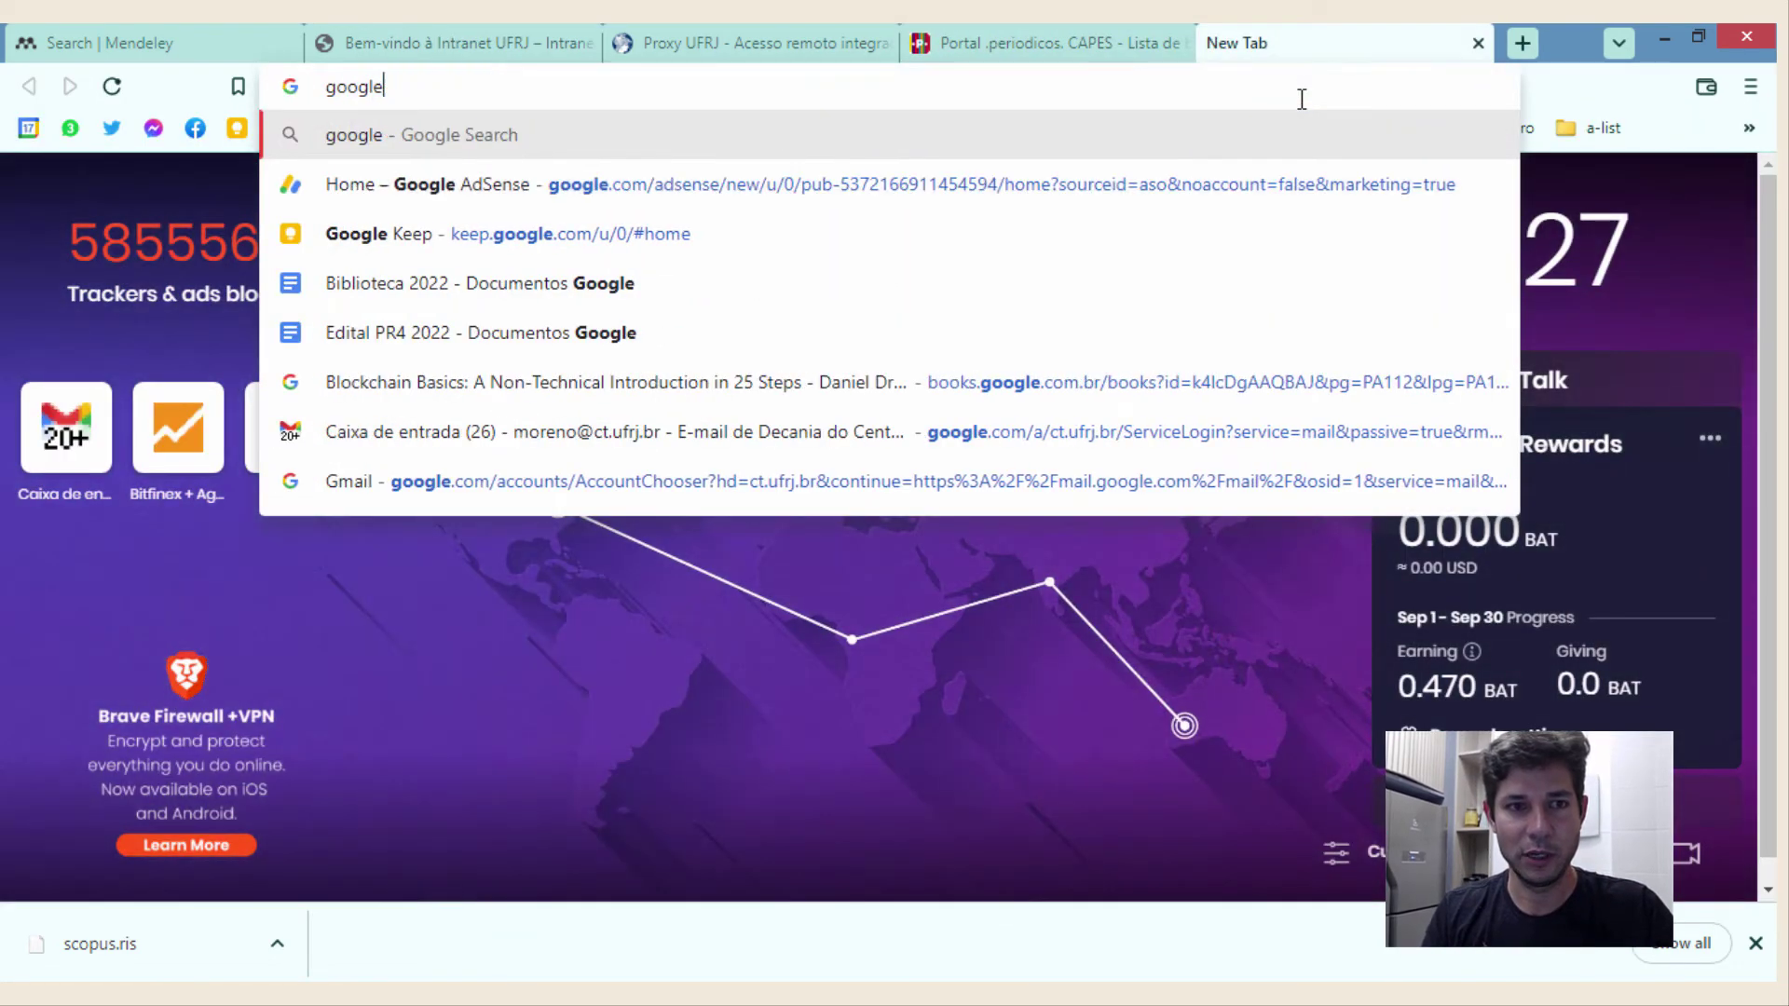
{"action": "type", "text": "sch"}
{"action": "key", "text": "Return"}
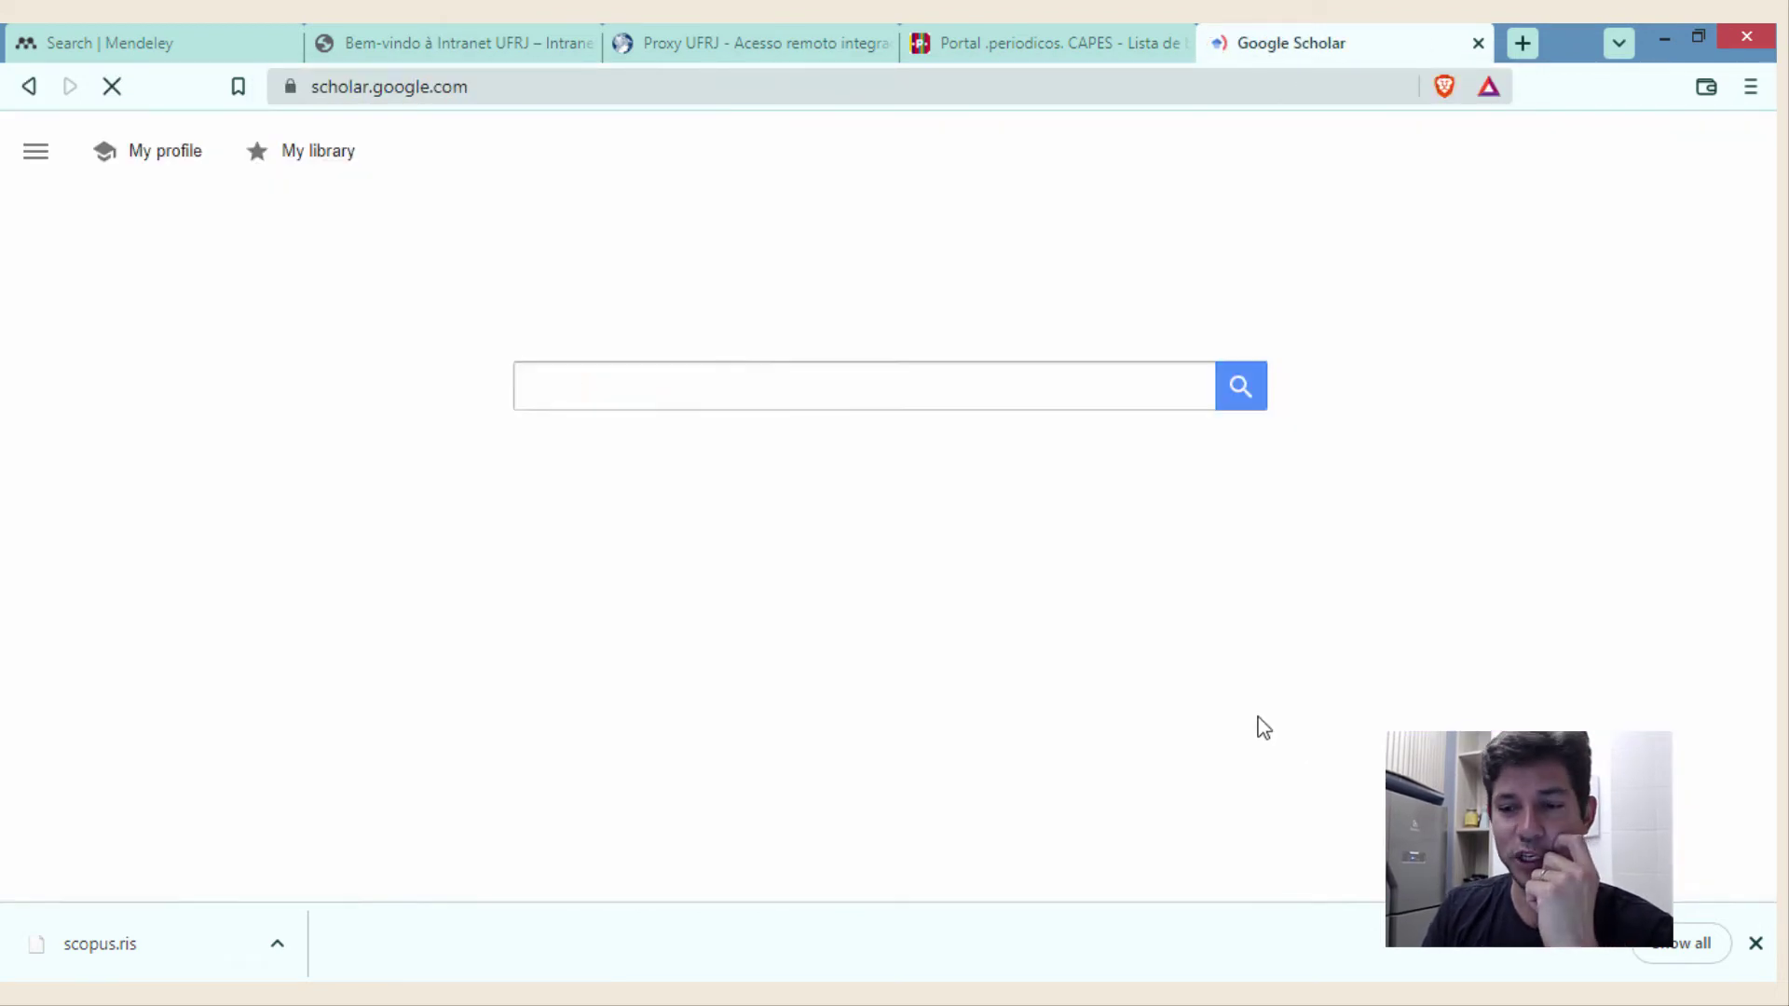
- Search Google Scholar for "afrofuturism" and save the first result to the library under a new label "afrofuturismo"
{"action": "left_click", "coordinate": [1756, 944]}
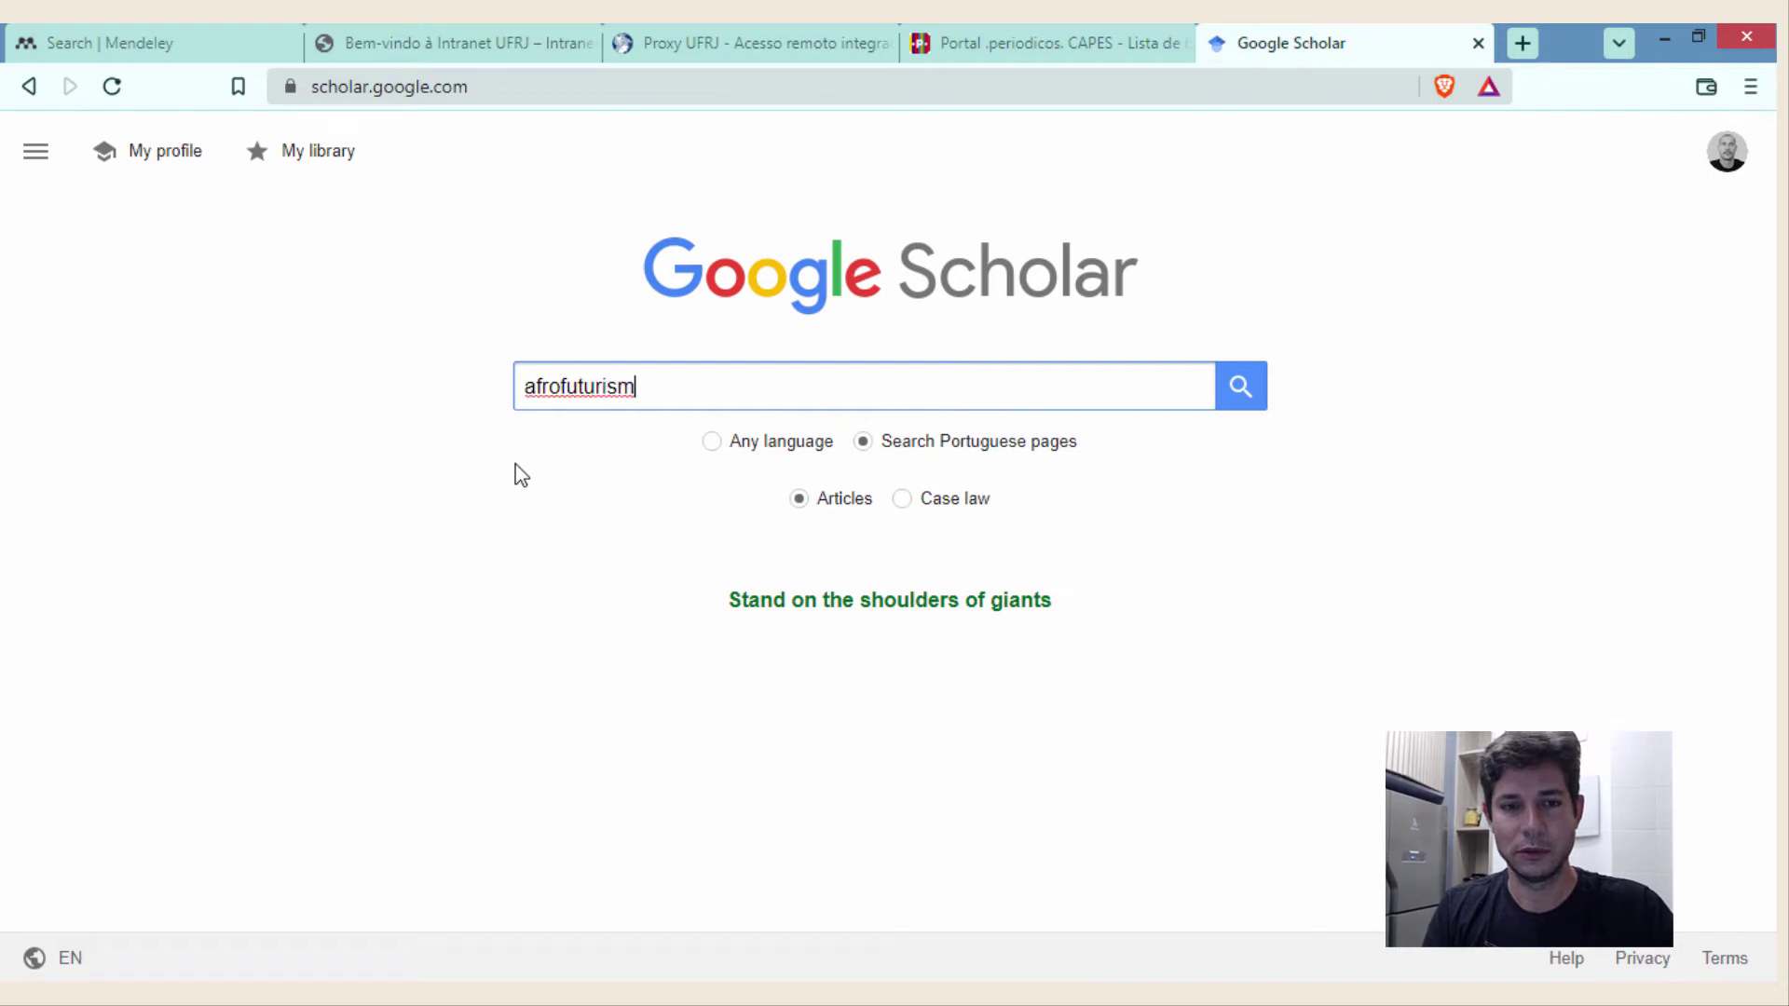
{"action": "key", "text": "Return"}
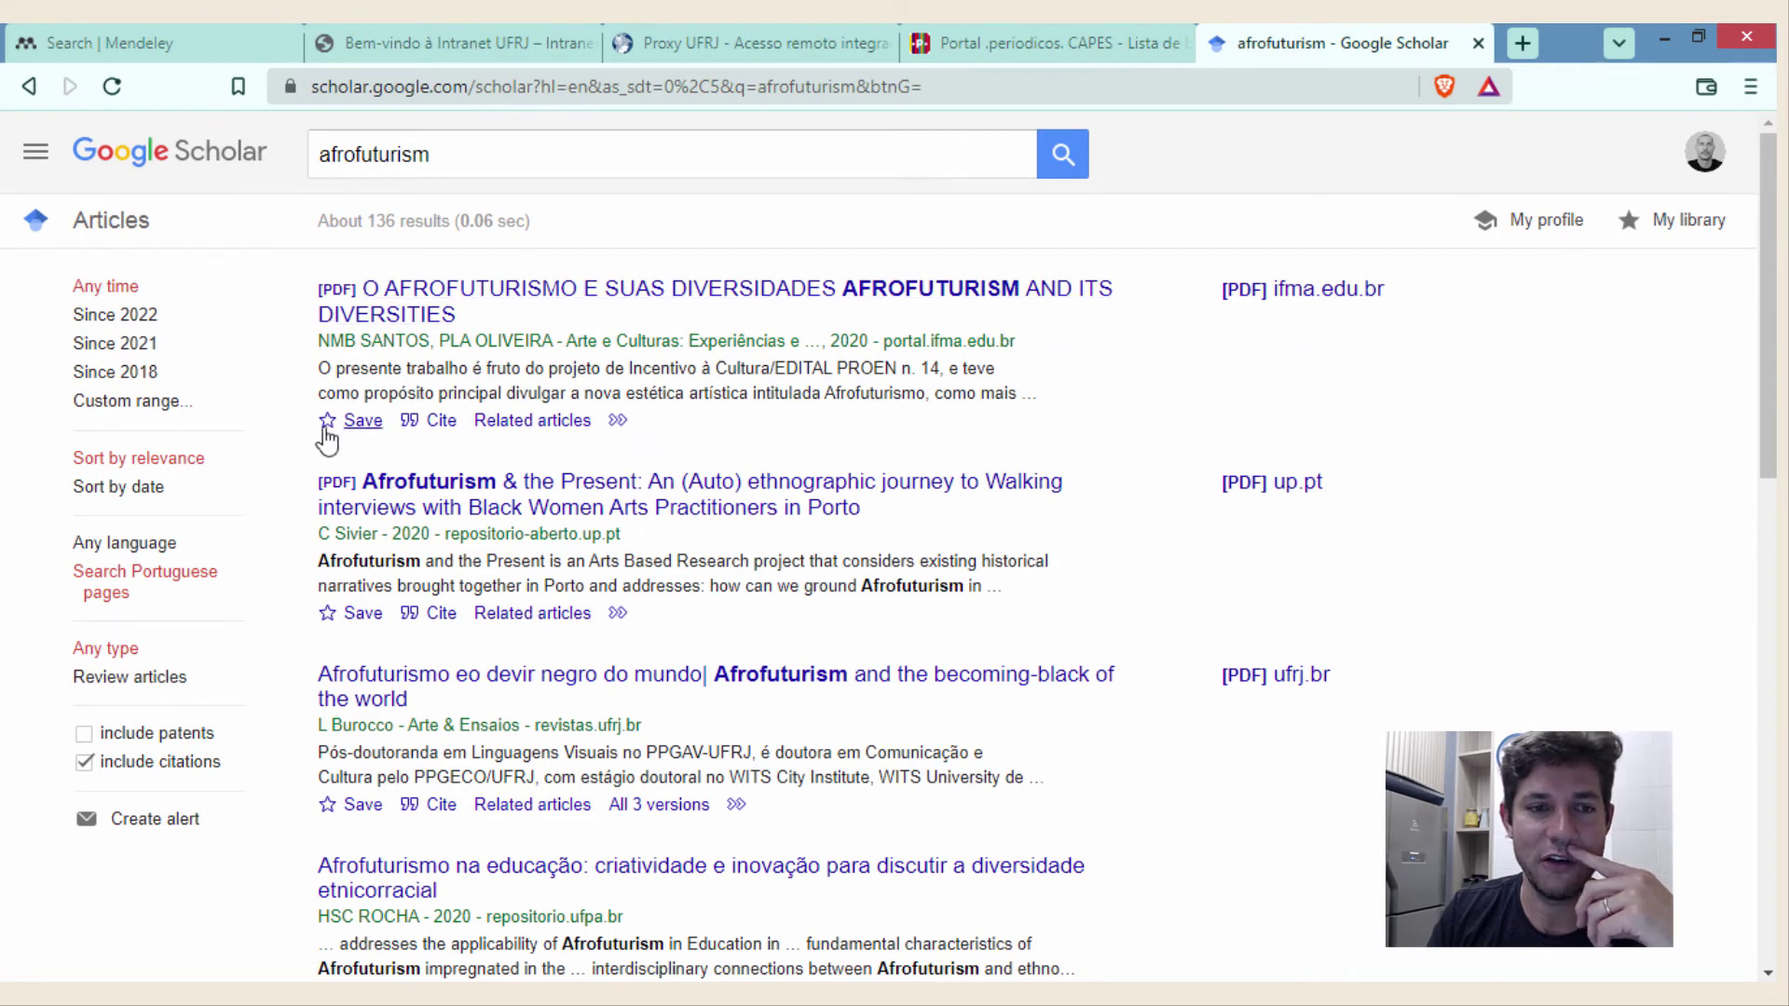
{"action": "left_click", "coordinate": [354, 421]}
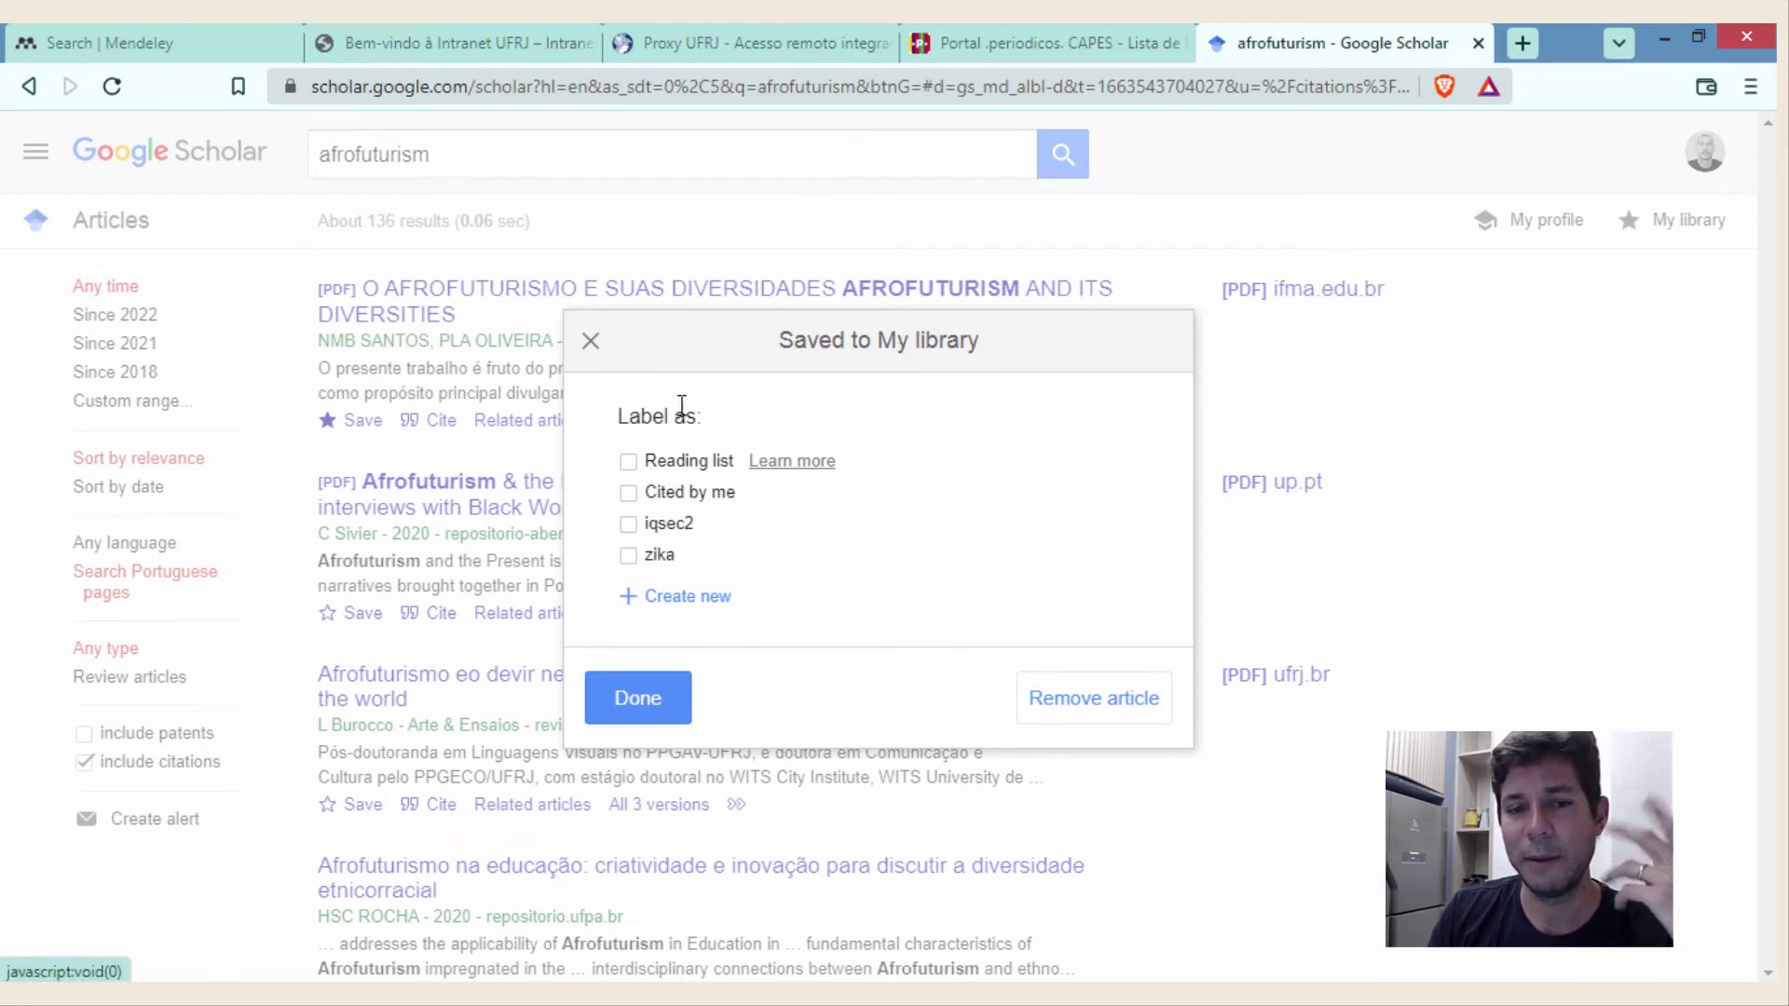
{"action": "left_click", "coordinate": [681, 598]}
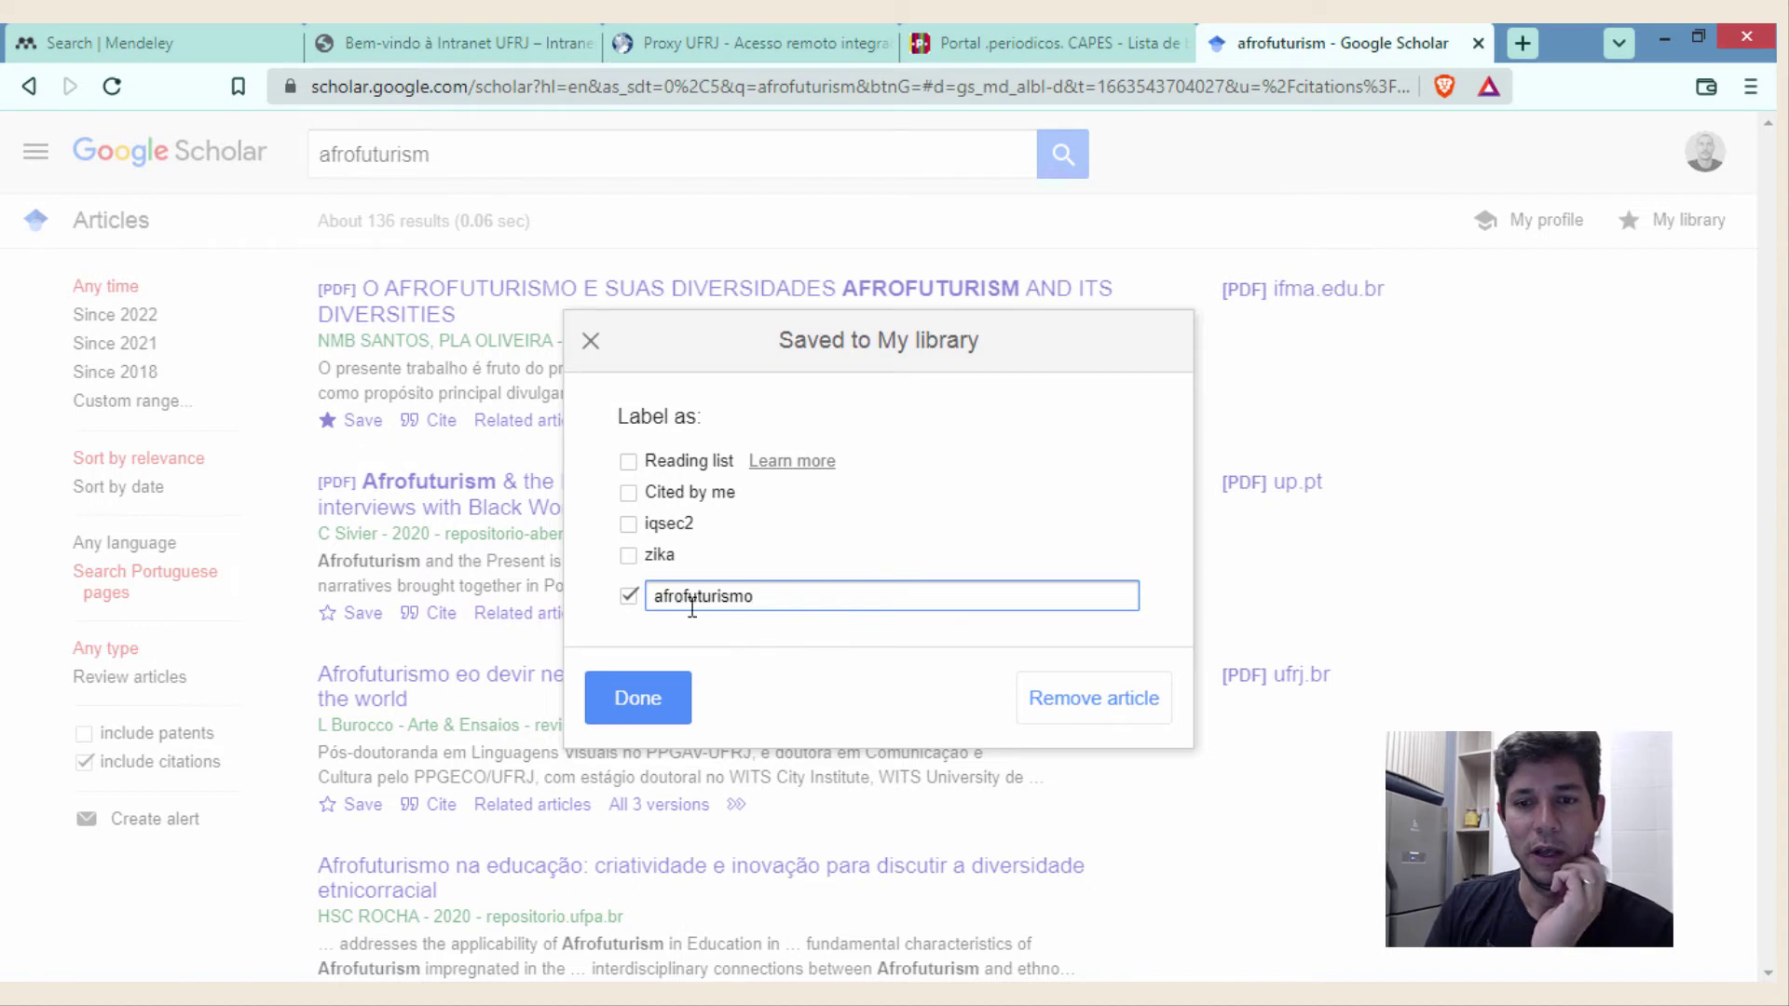
{"action": "left_click", "coordinate": [657, 713]}
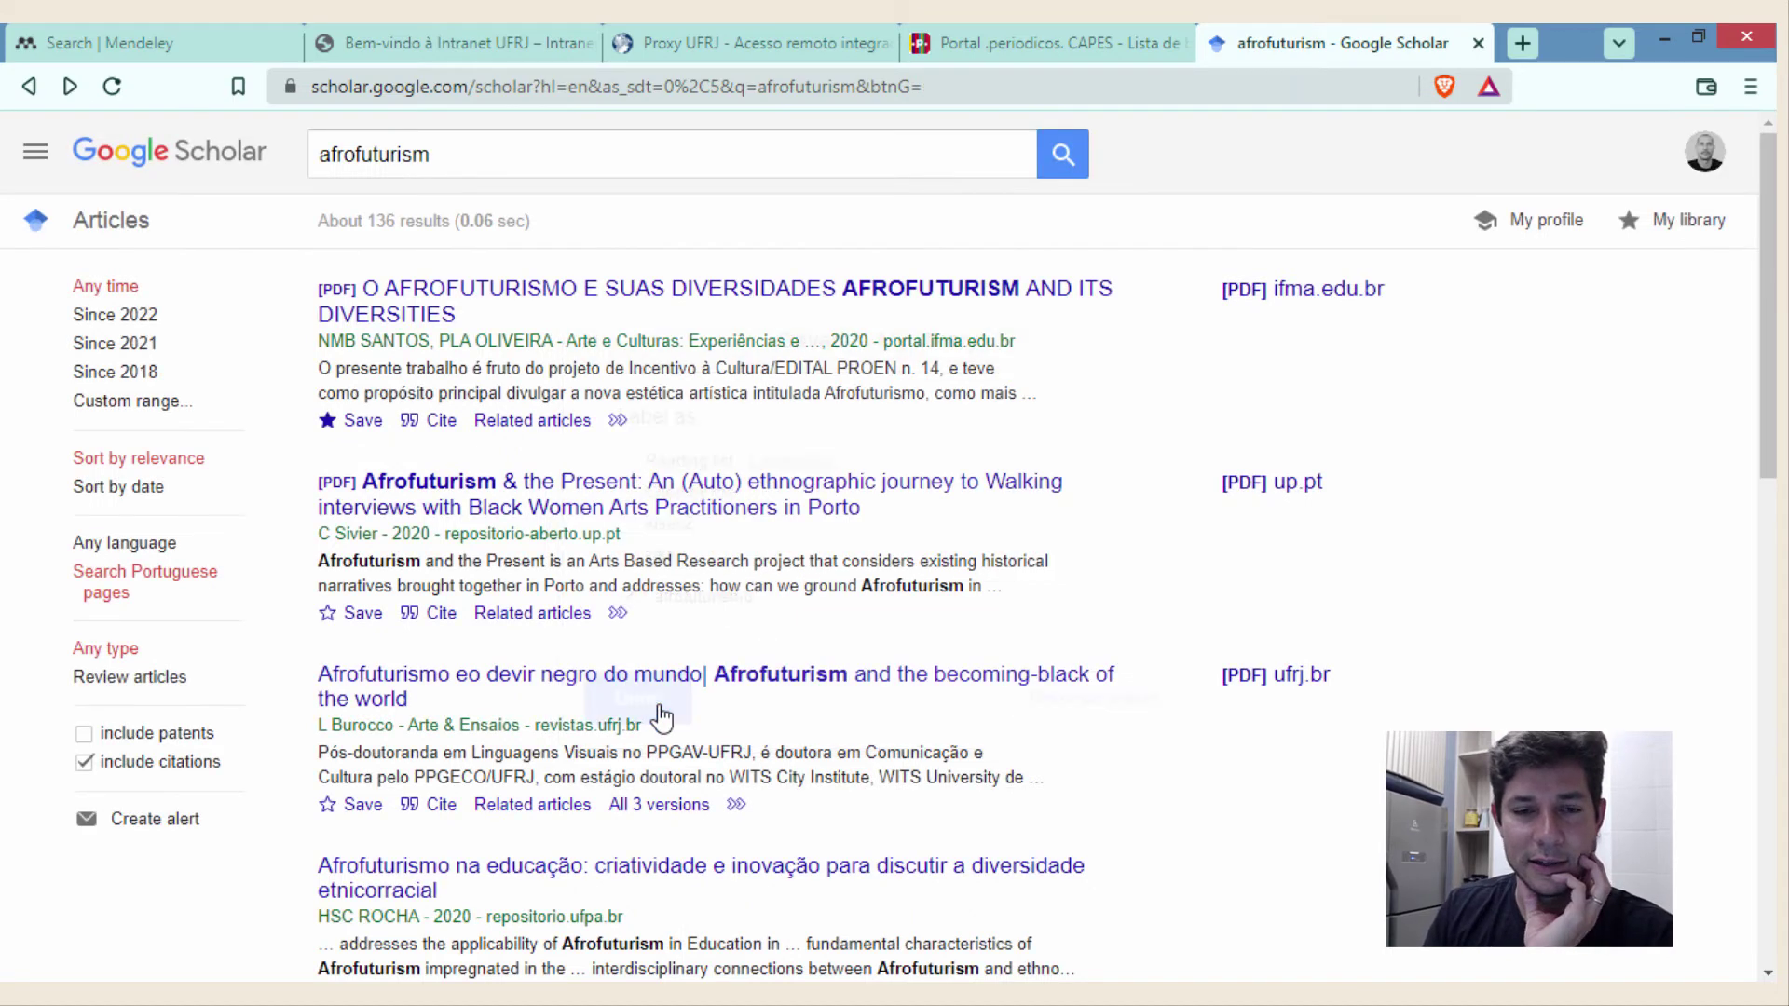
- Save the second, third and fourth search results to the library with the label afrofuturismo
{"action": "left_click", "coordinate": [358, 613]}
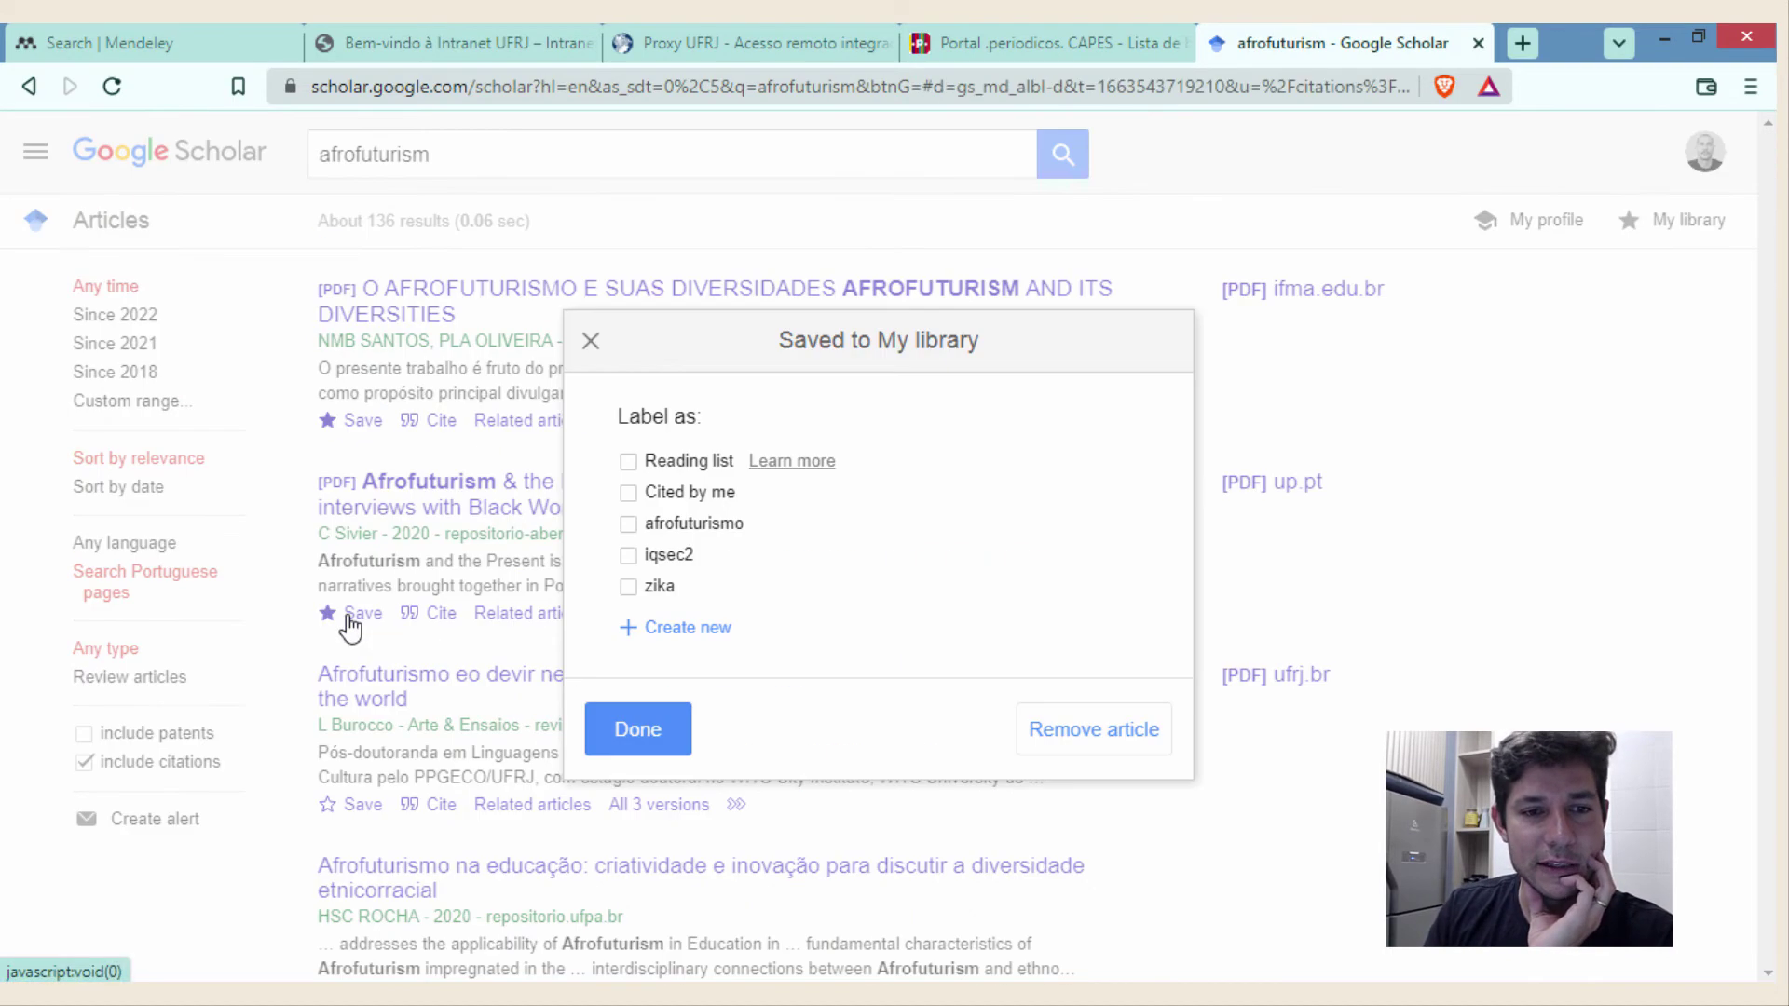
{"action": "left_click", "coordinate": [671, 525]}
{"action": "left_click", "coordinate": [638, 729]}
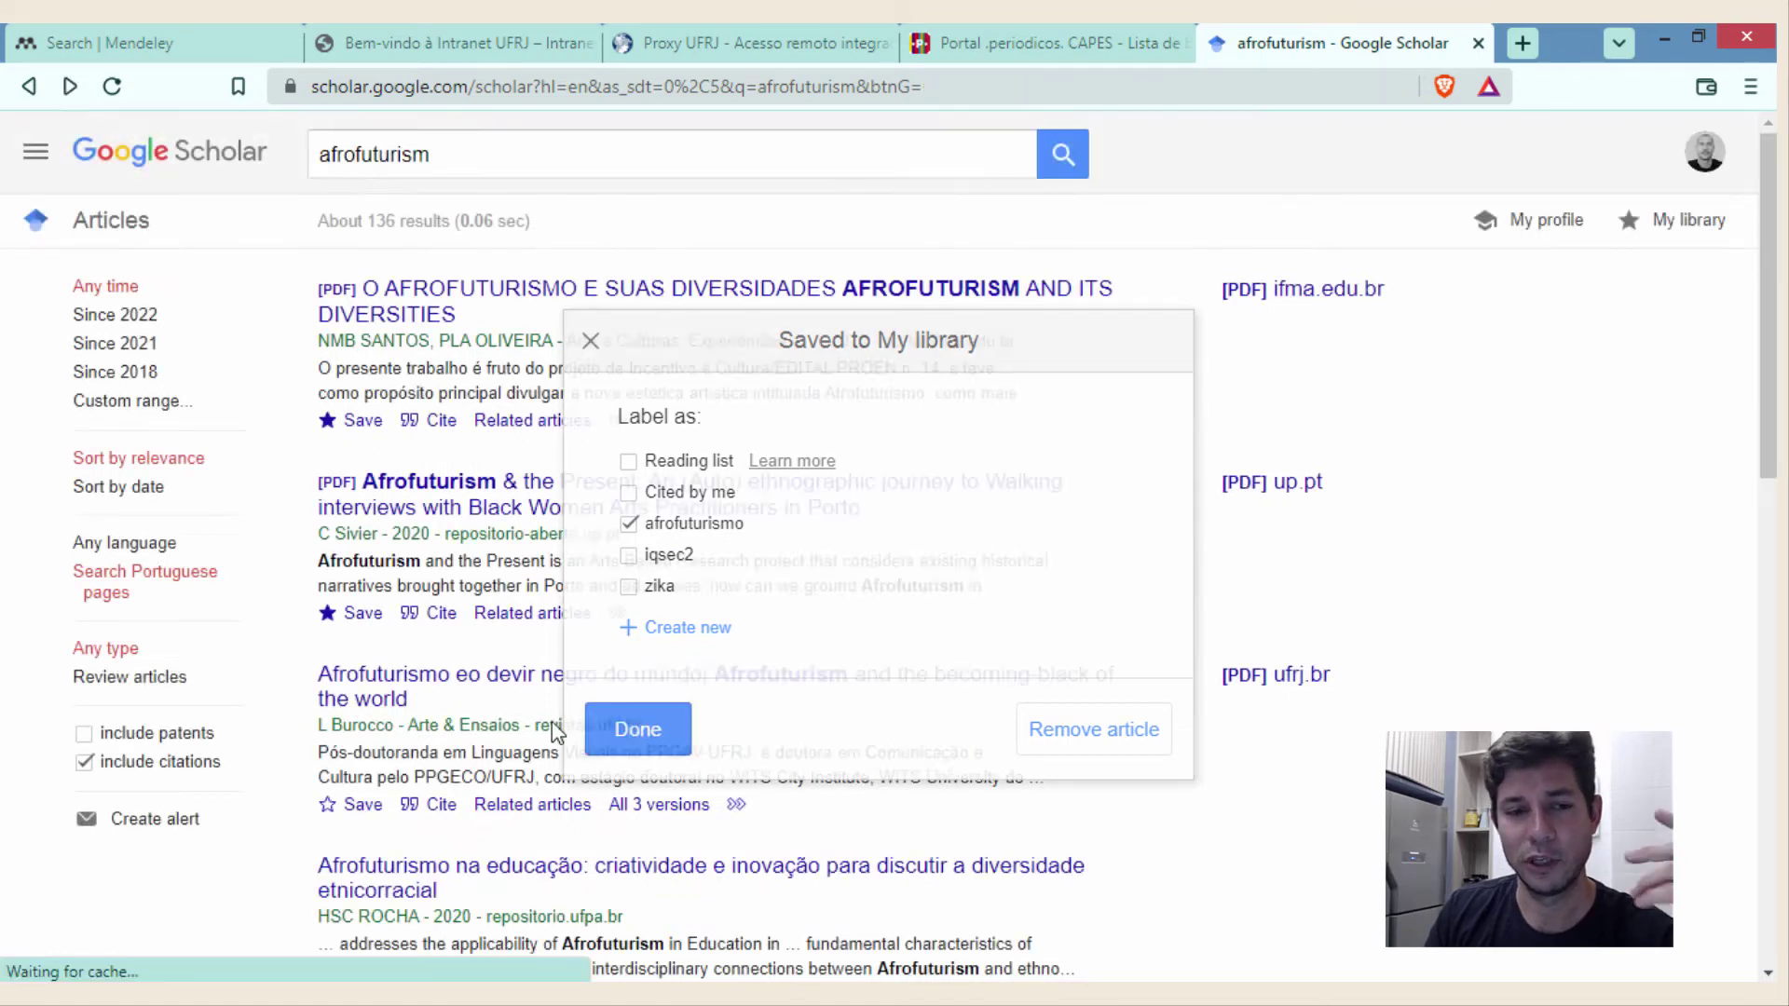
{"action": "left_click", "coordinate": [359, 804]}
{"action": "left_click", "coordinate": [671, 524]}
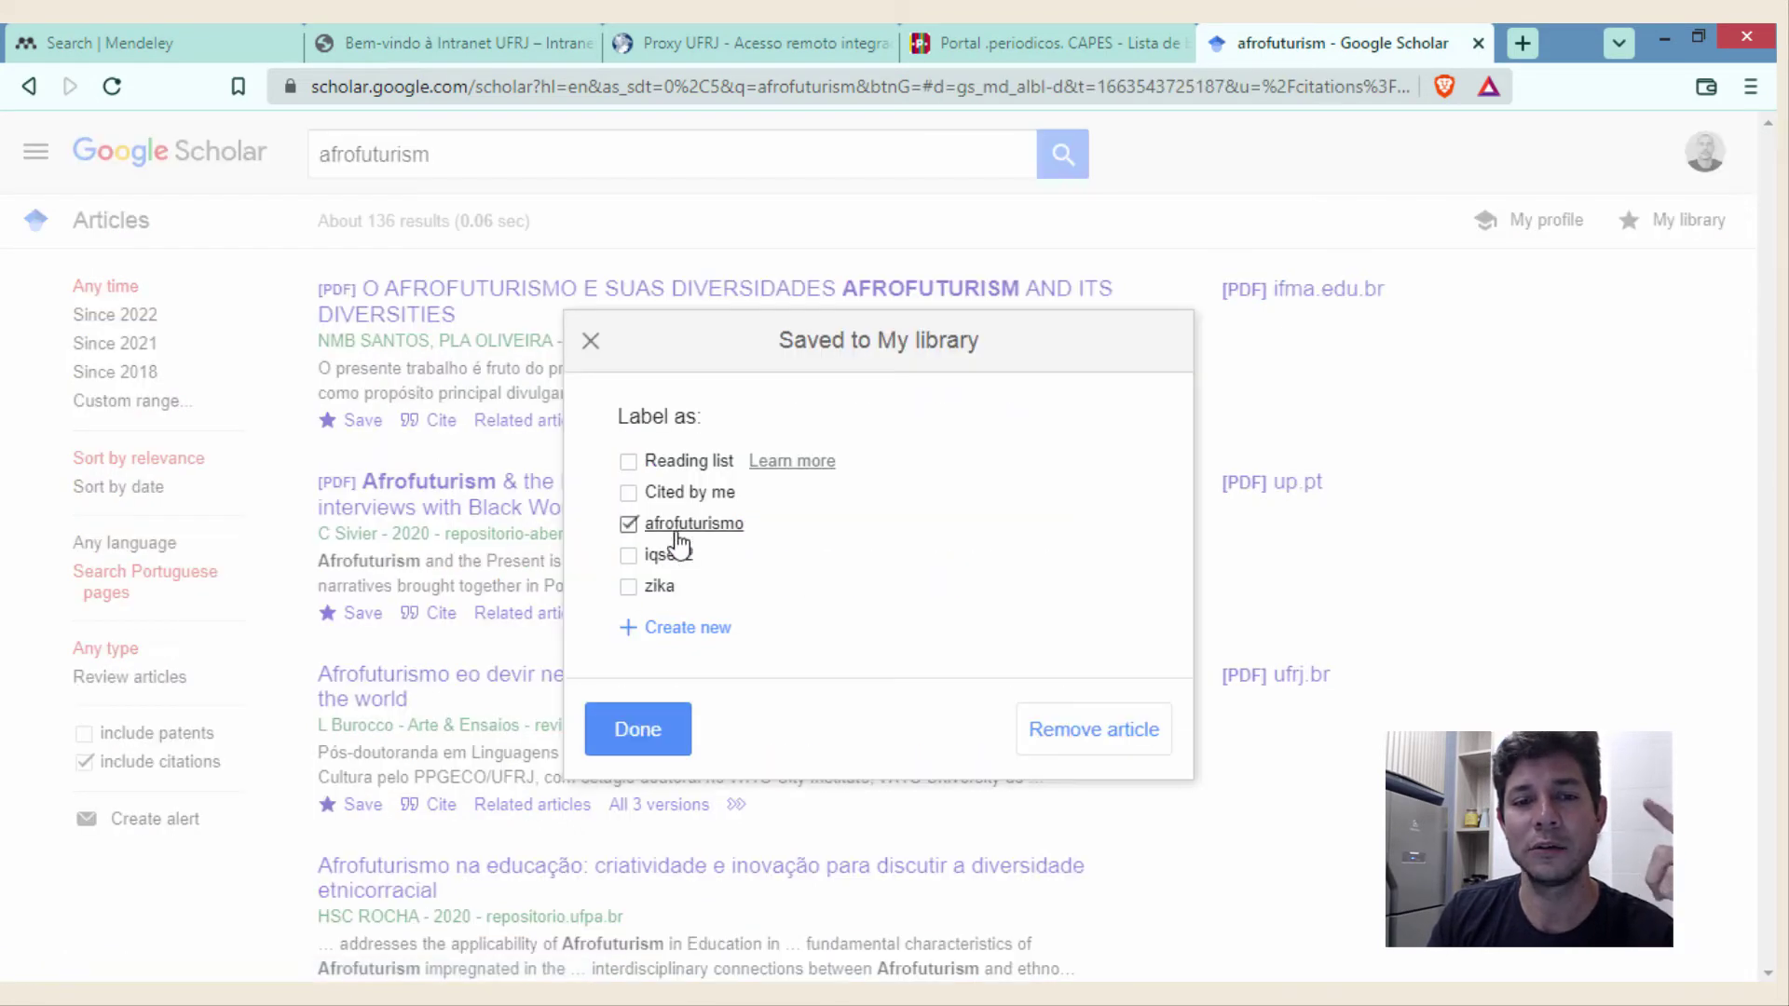
{"action": "left_click", "coordinate": [629, 736]}
{"action": "scroll", "coordinate": [639, 629], "scroll_direction": "down", "scroll_amount": 3}
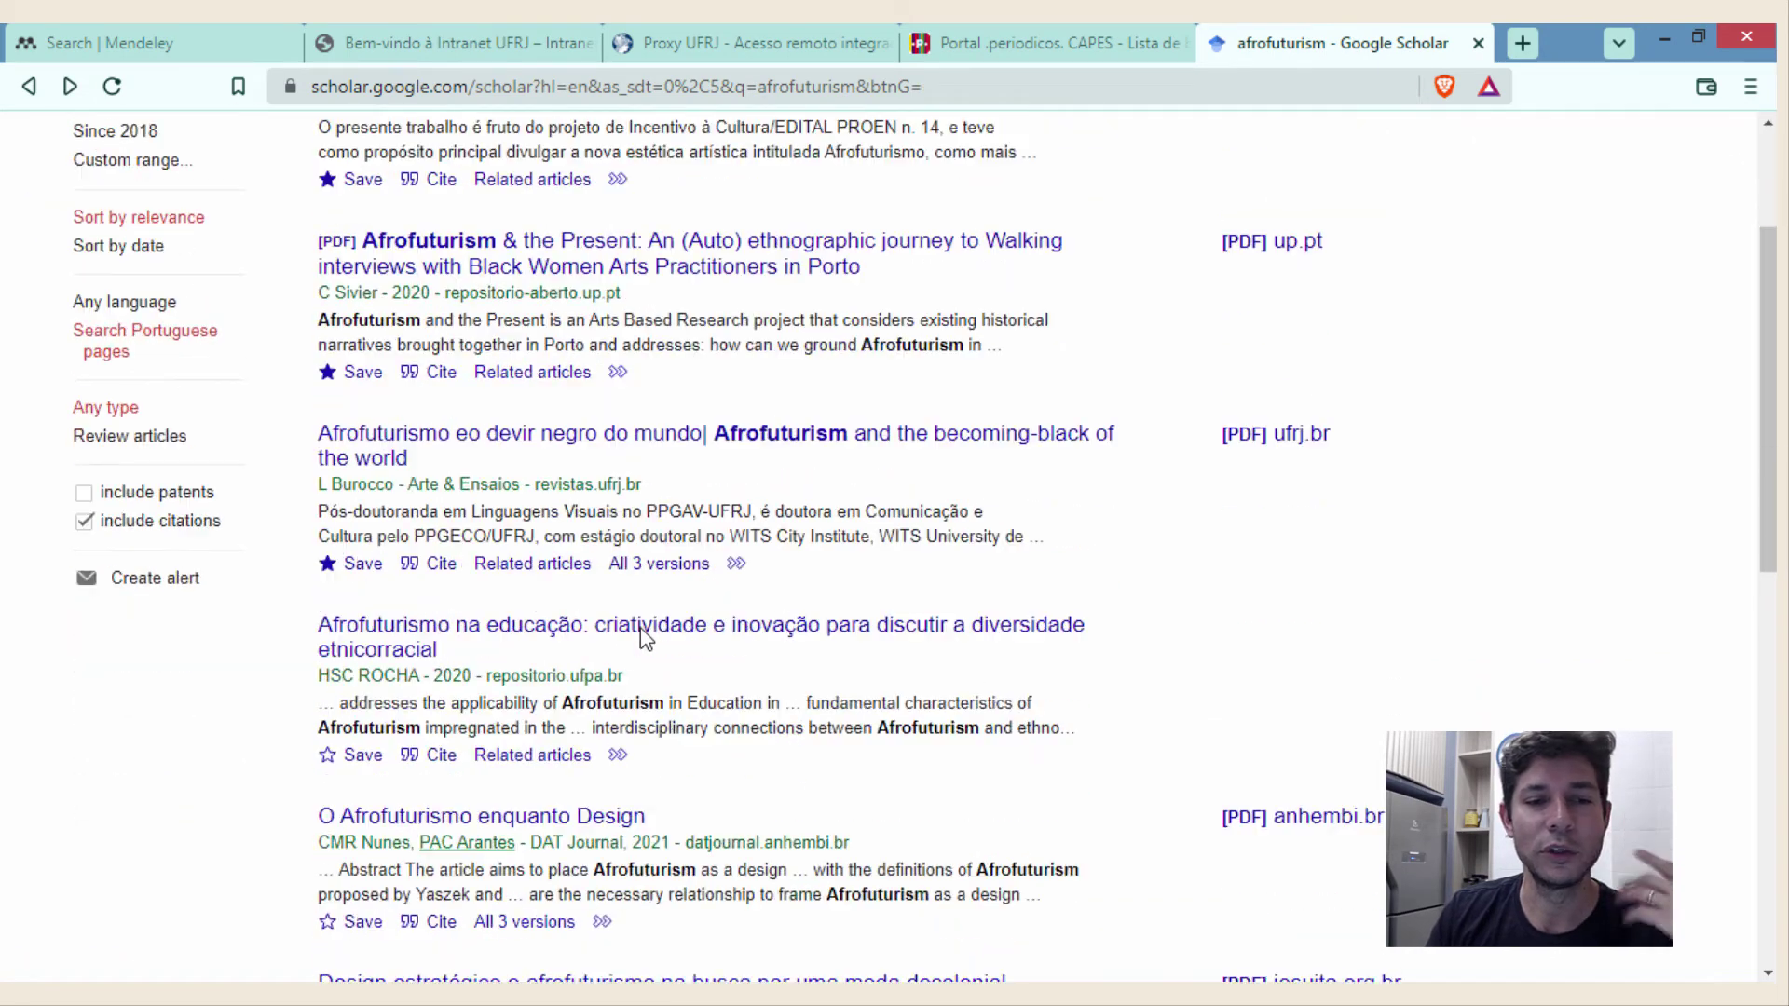
{"action": "left_click", "coordinate": [362, 736]}
{"action": "left_click", "coordinate": [669, 525]}
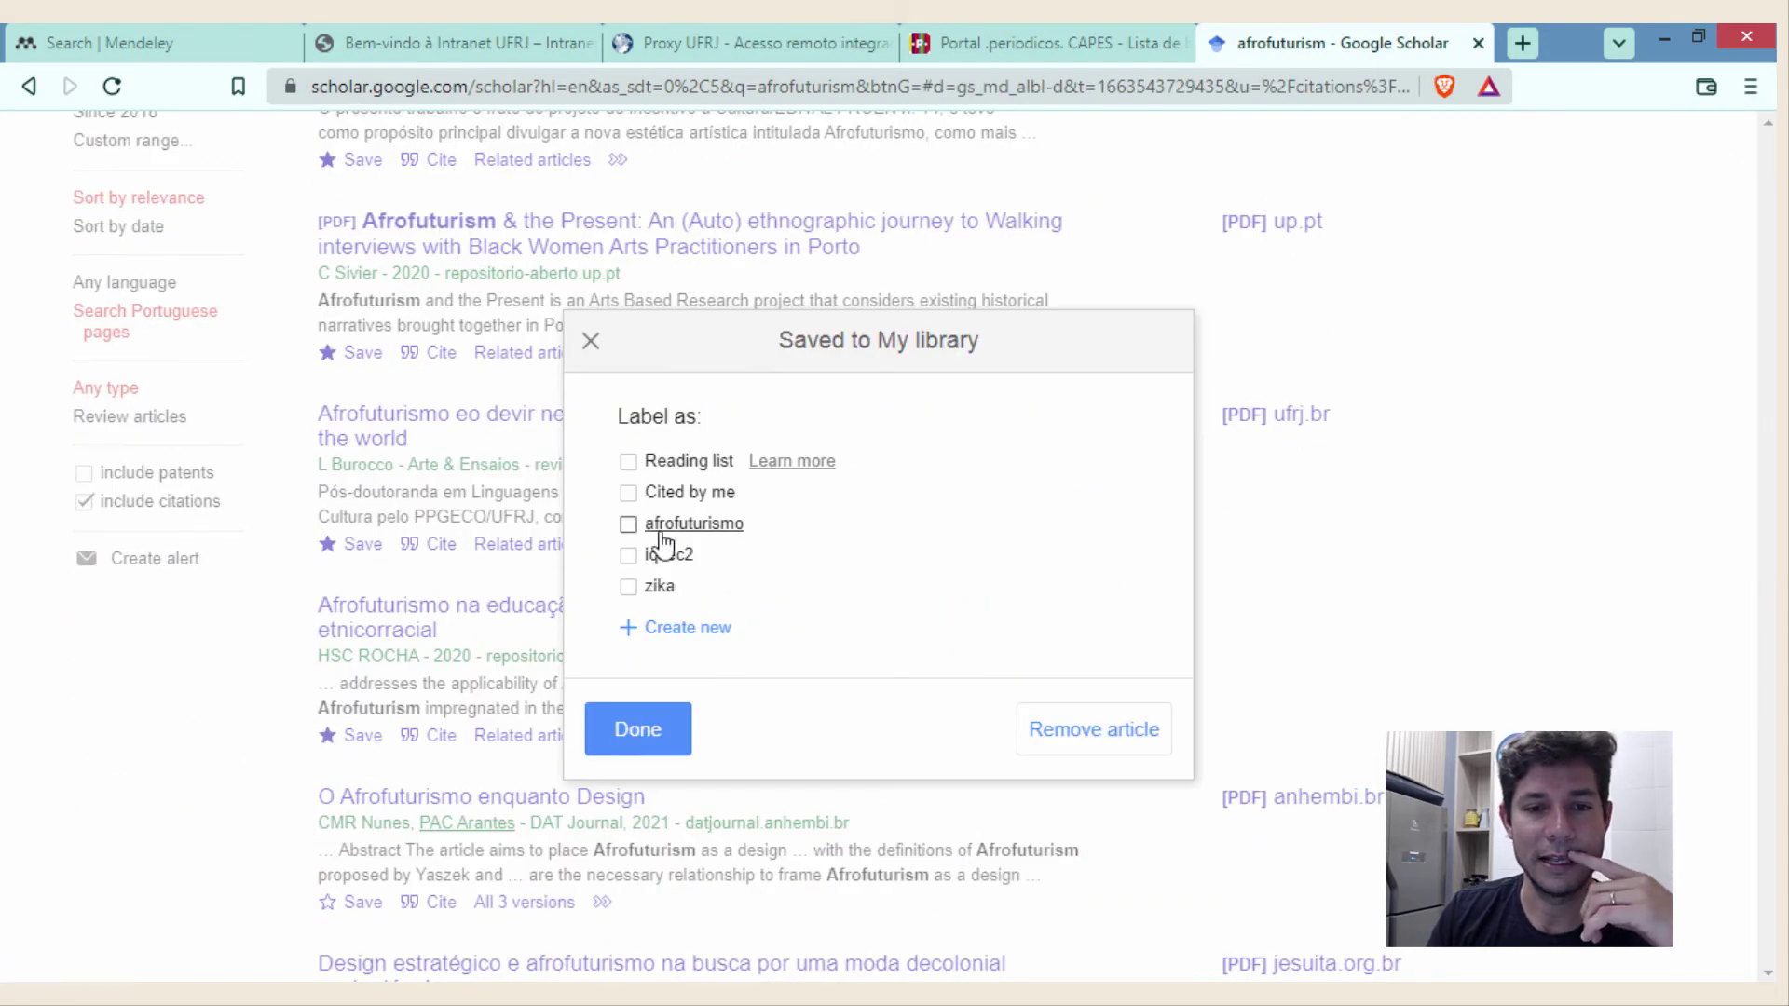
{"action": "left_click", "coordinate": [649, 703]}
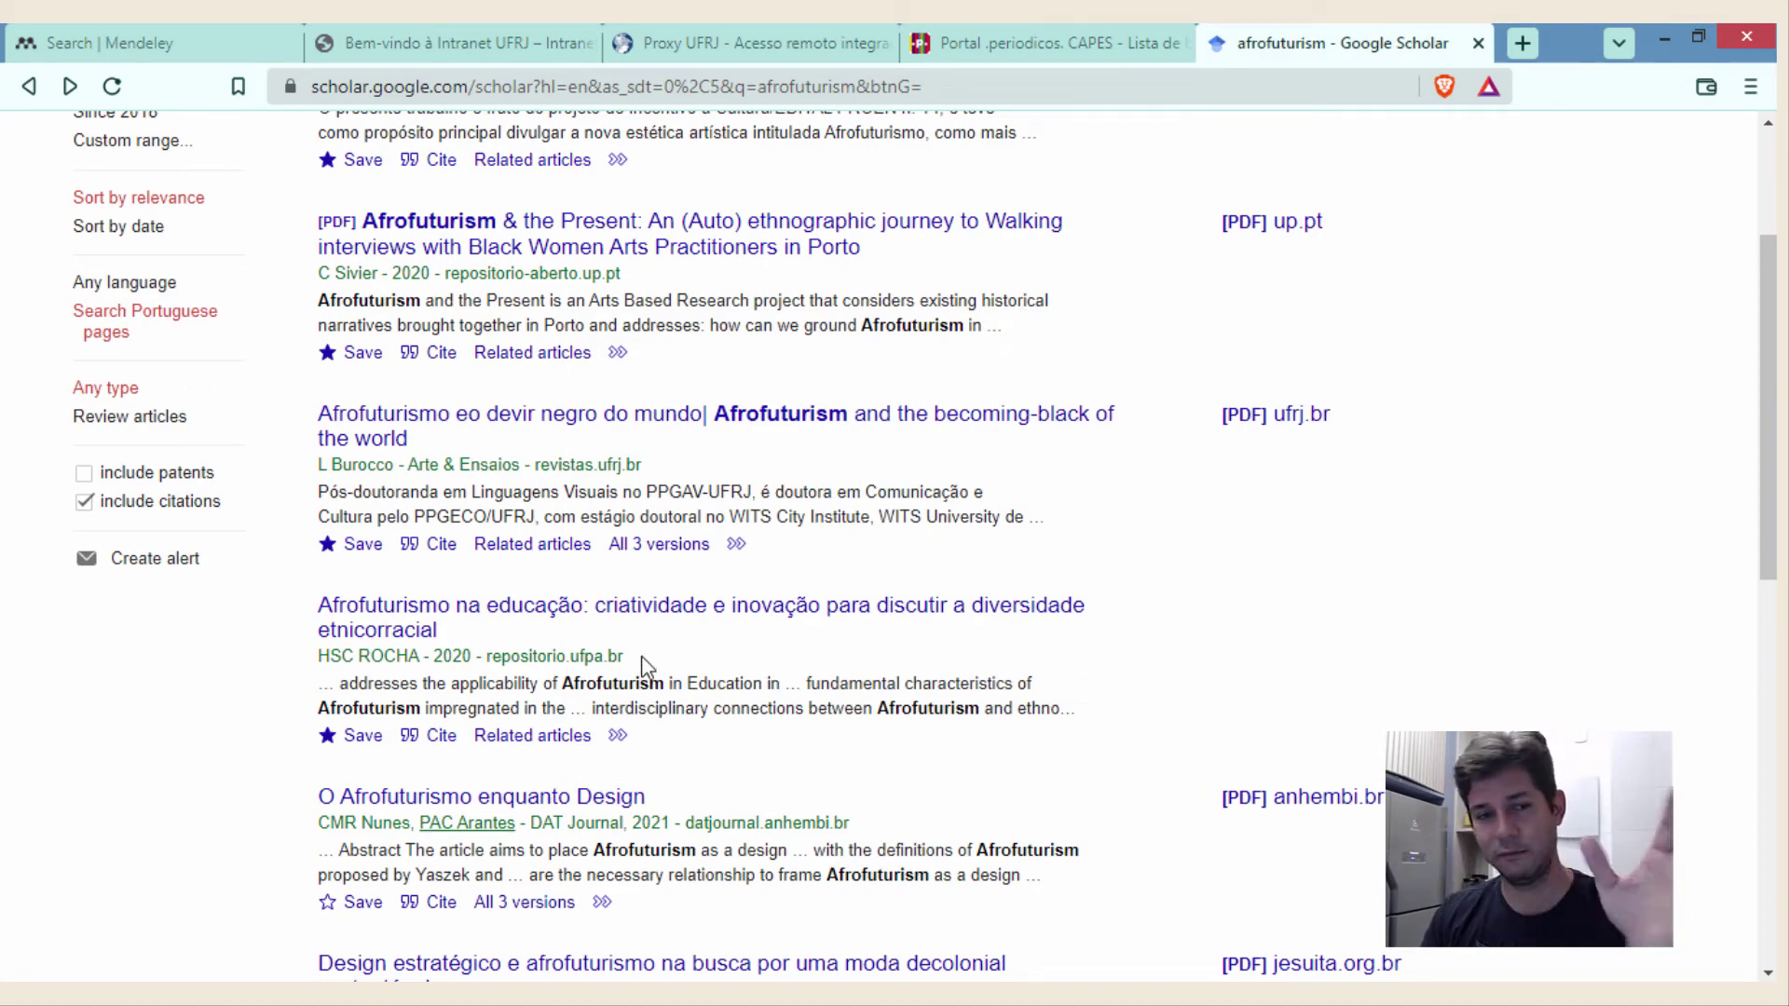
- Open the saved-articles library and show only the articles labelled afrofuturismo
{"action": "scroll", "coordinate": [643, 663], "scroll_direction": "up", "scroll_amount": 3}
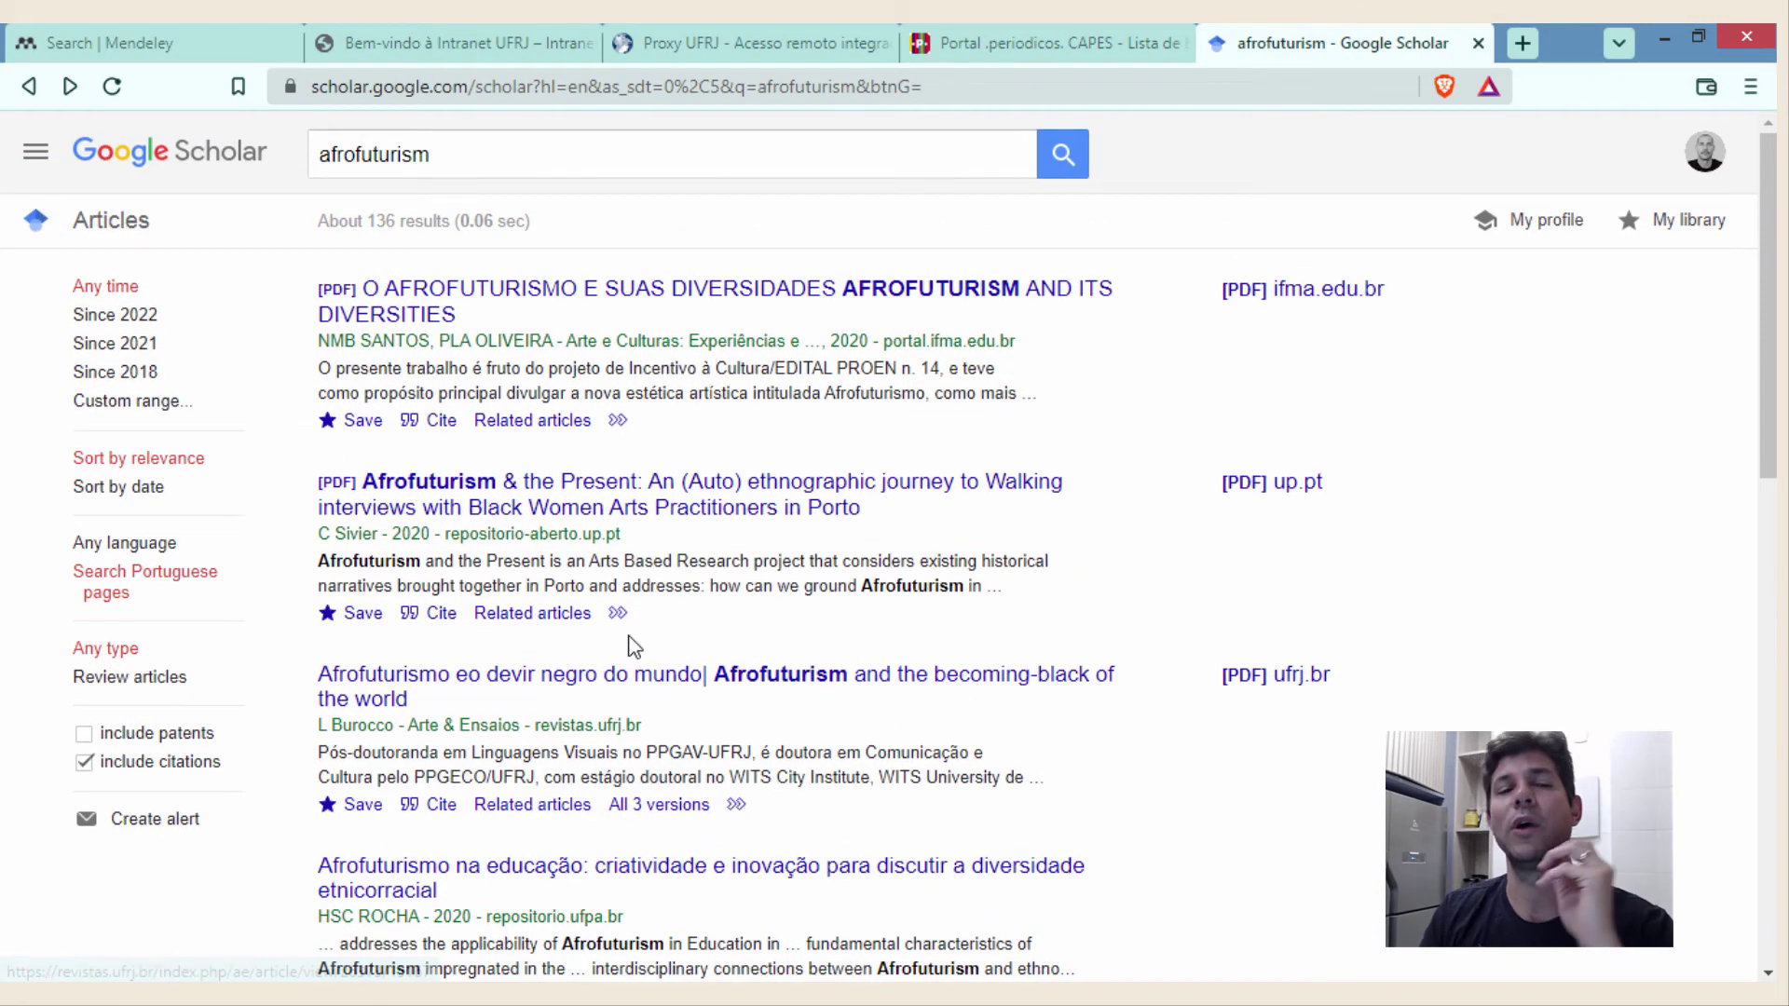
{"action": "scroll", "coordinate": [719, 683], "scroll_direction": "down", "scroll_amount": 14}
{"action": "scroll", "coordinate": [811, 689], "scroll_direction": "up", "scroll_amount": 14}
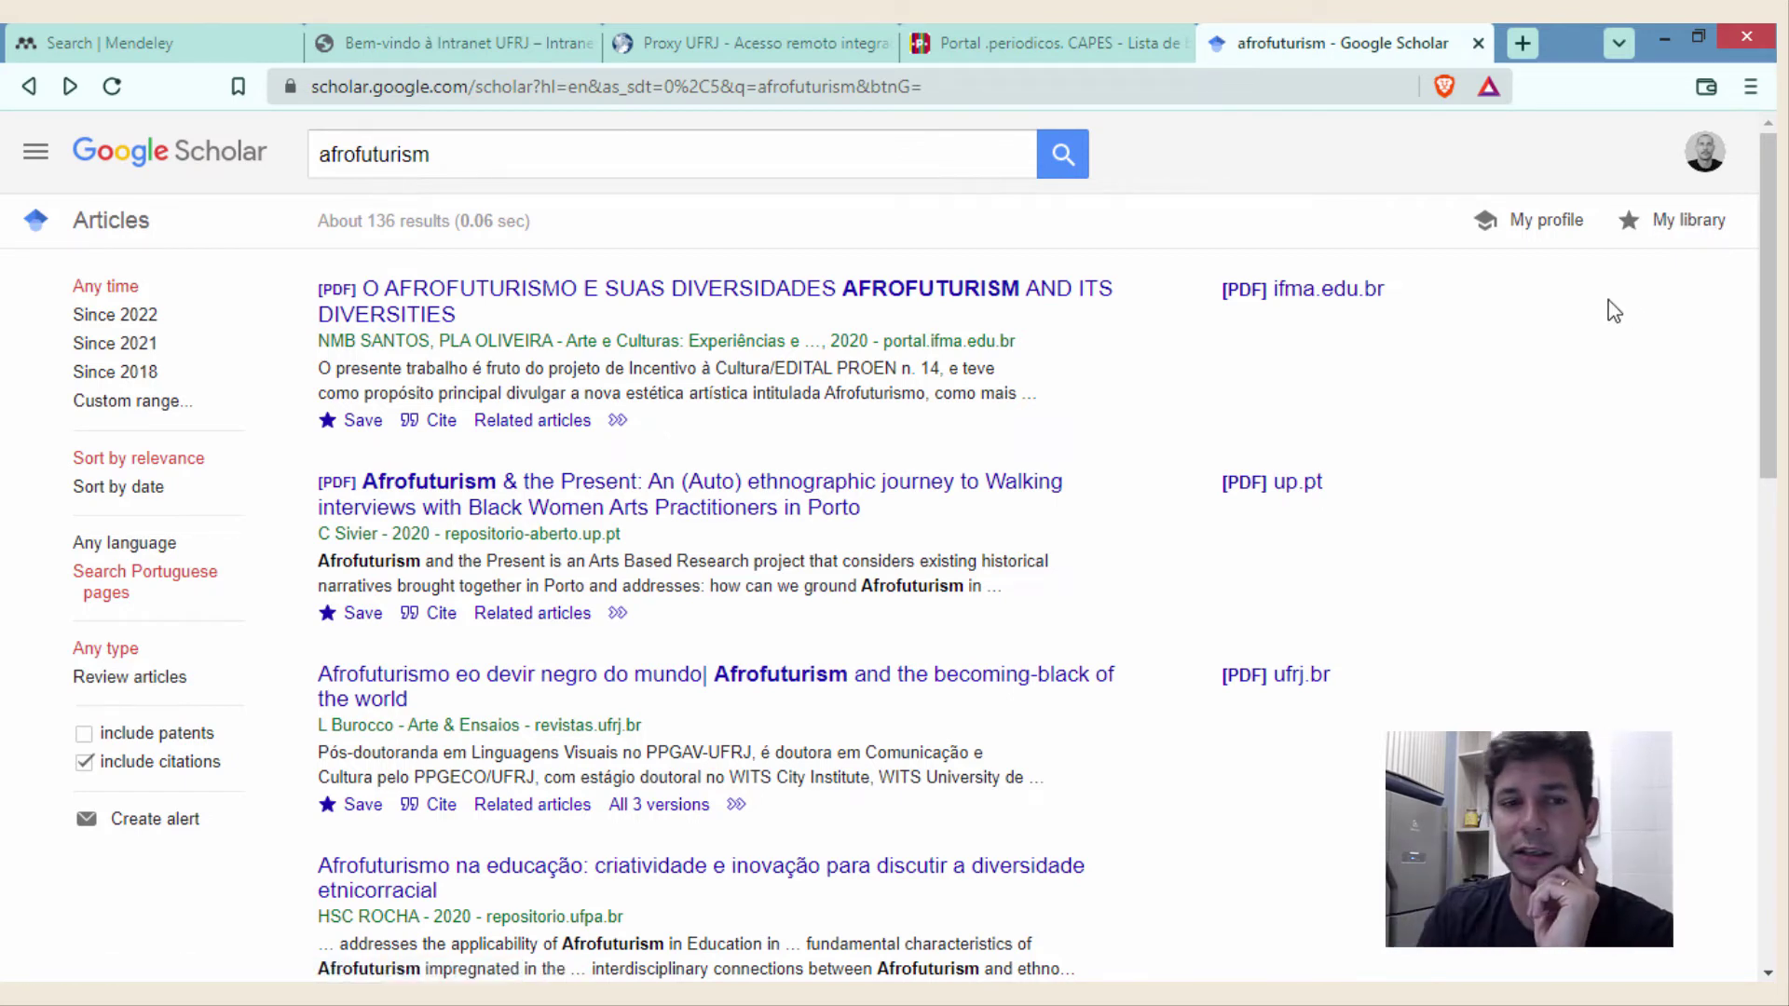
{"action": "left_click", "coordinate": [1694, 233]}
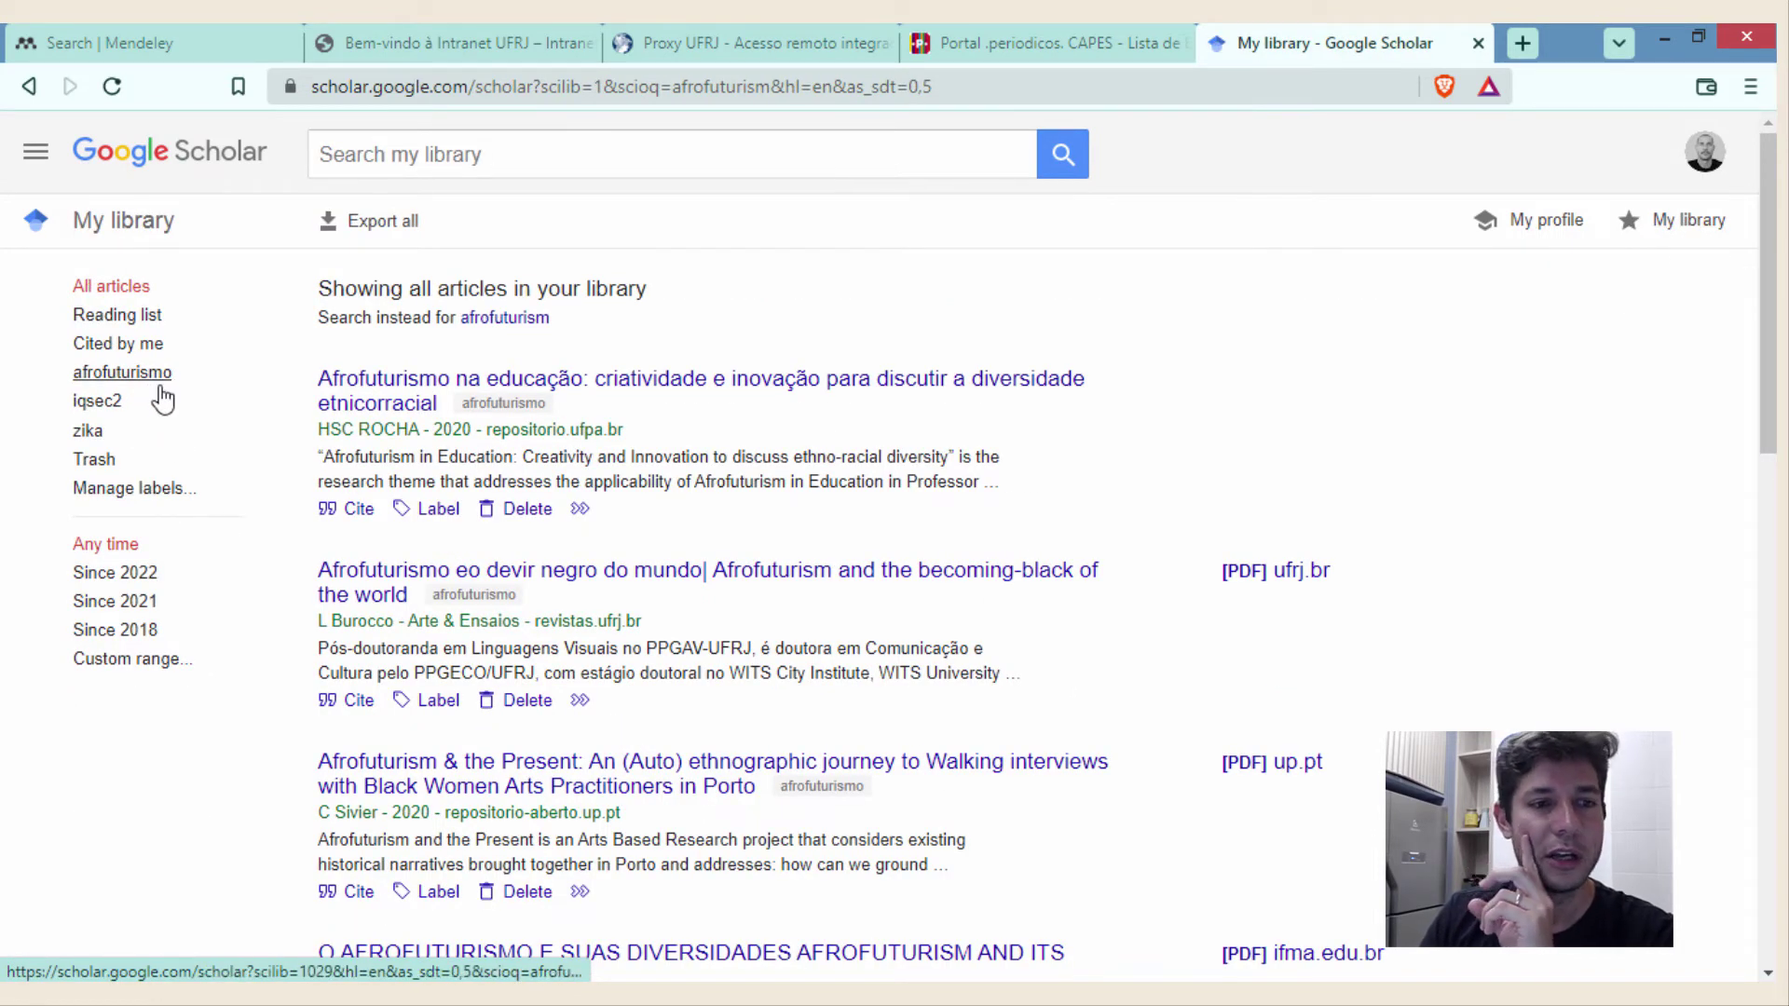
{"action": "left_click", "coordinate": [124, 372]}
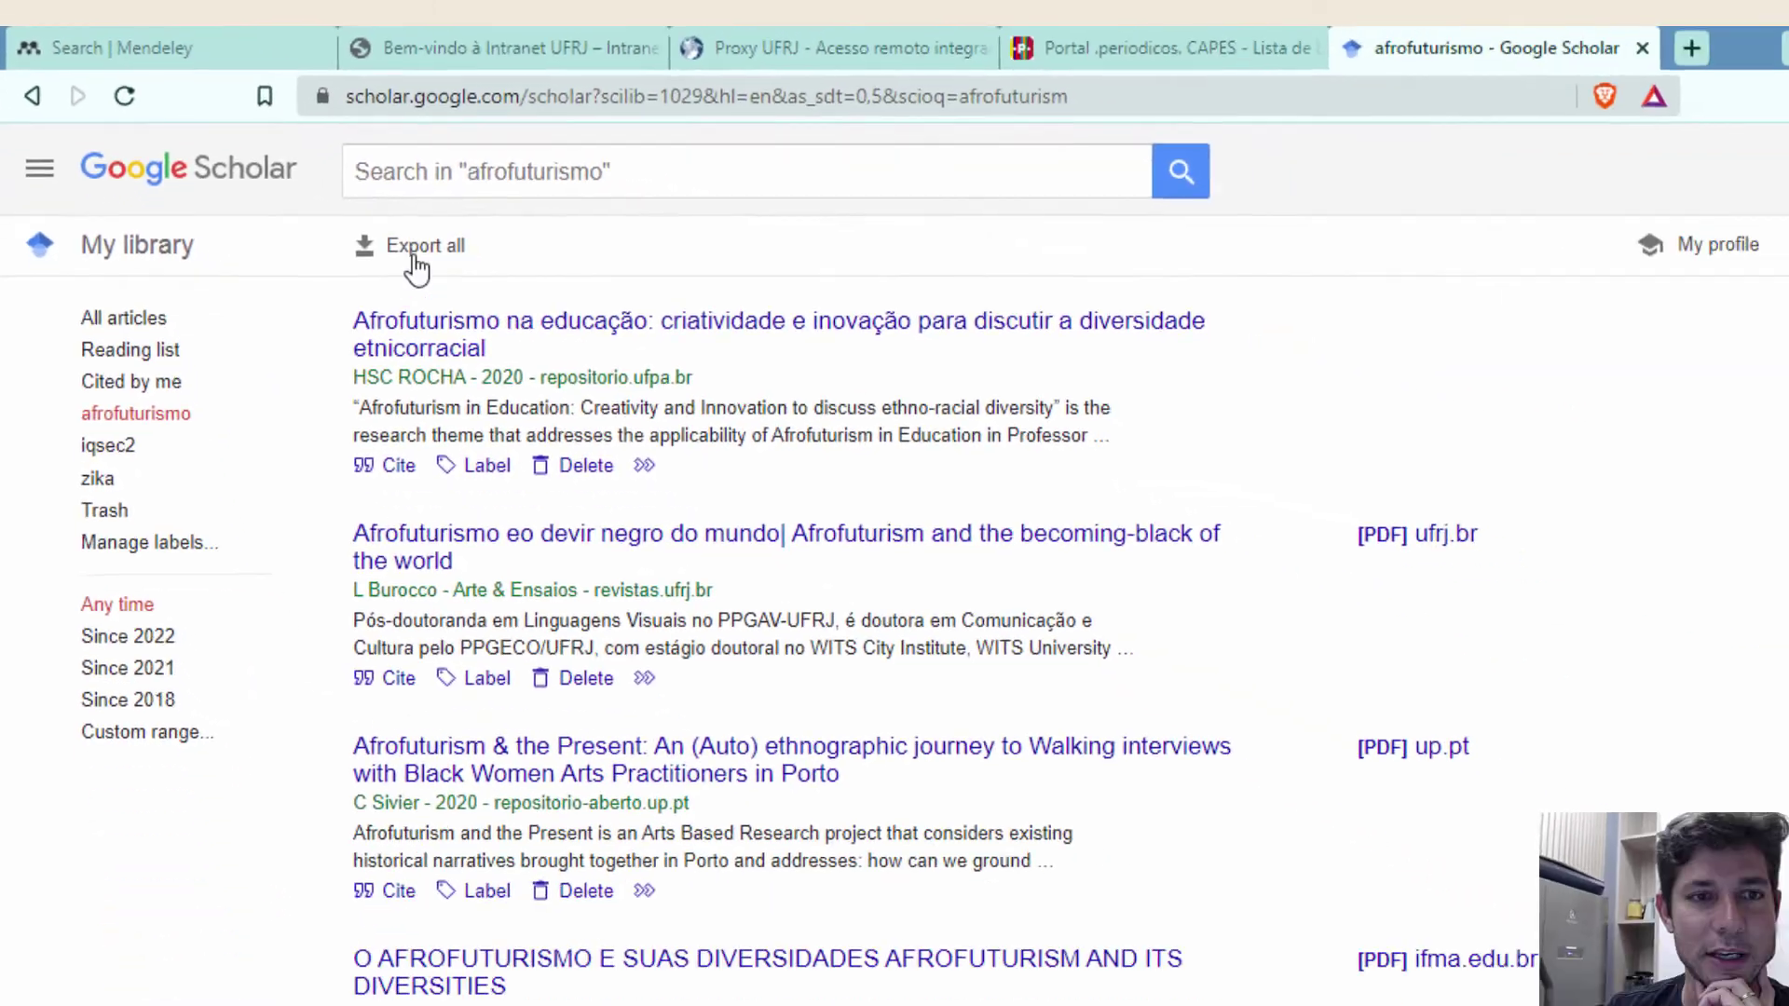
- Export all articles under the afrofuturismo label in RefMan format, saving the file as citations in Área de Trabalho
{"action": "left_click", "coordinate": [415, 258]}
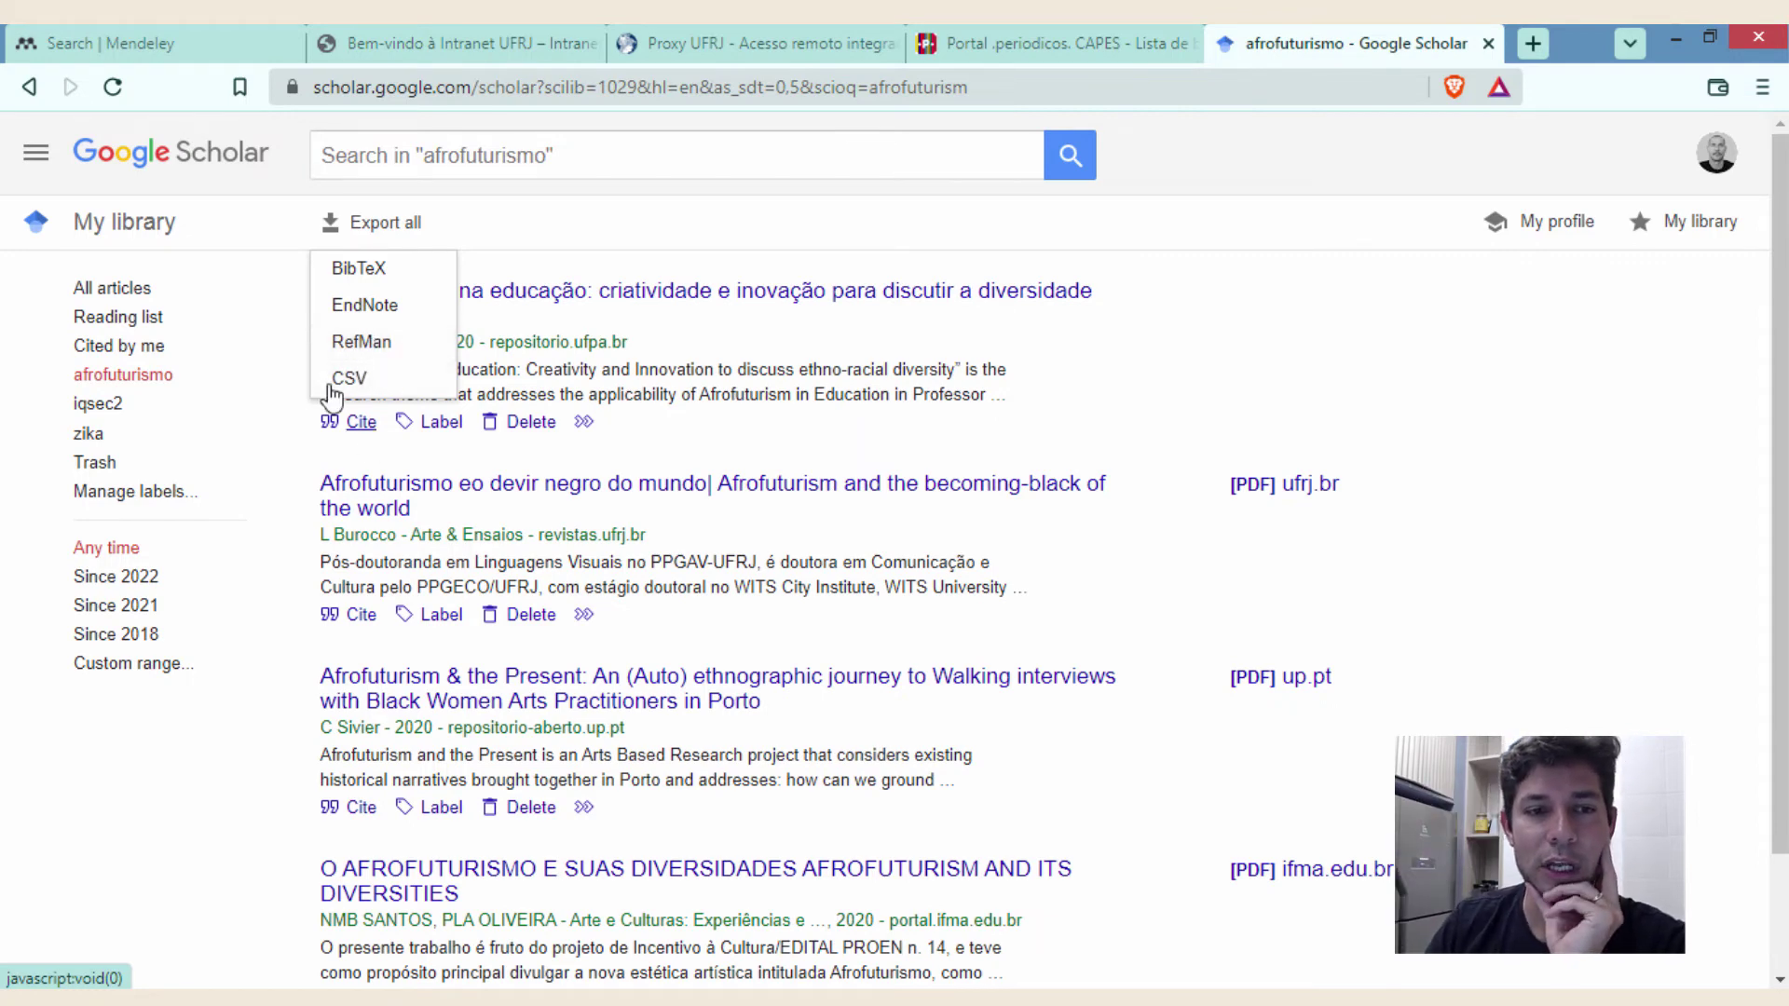
{"action": "left_click", "coordinate": [372, 350]}
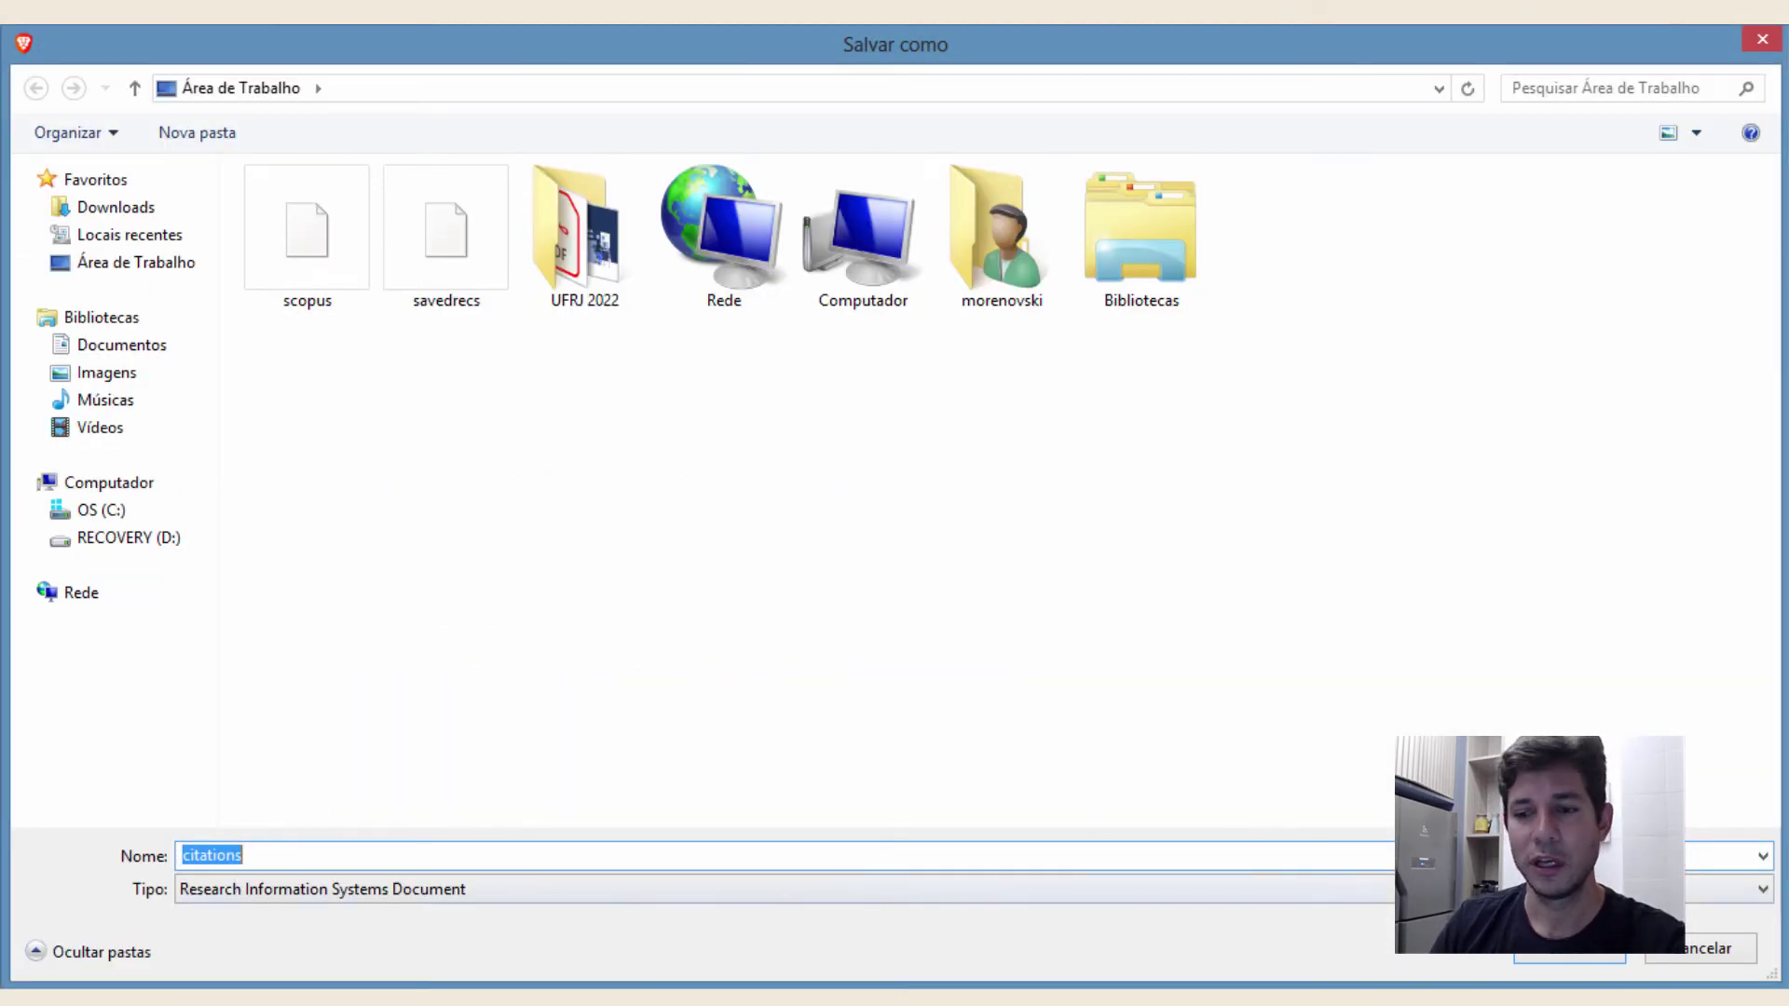
{"action": "left_click", "coordinate": [1552, 958]}
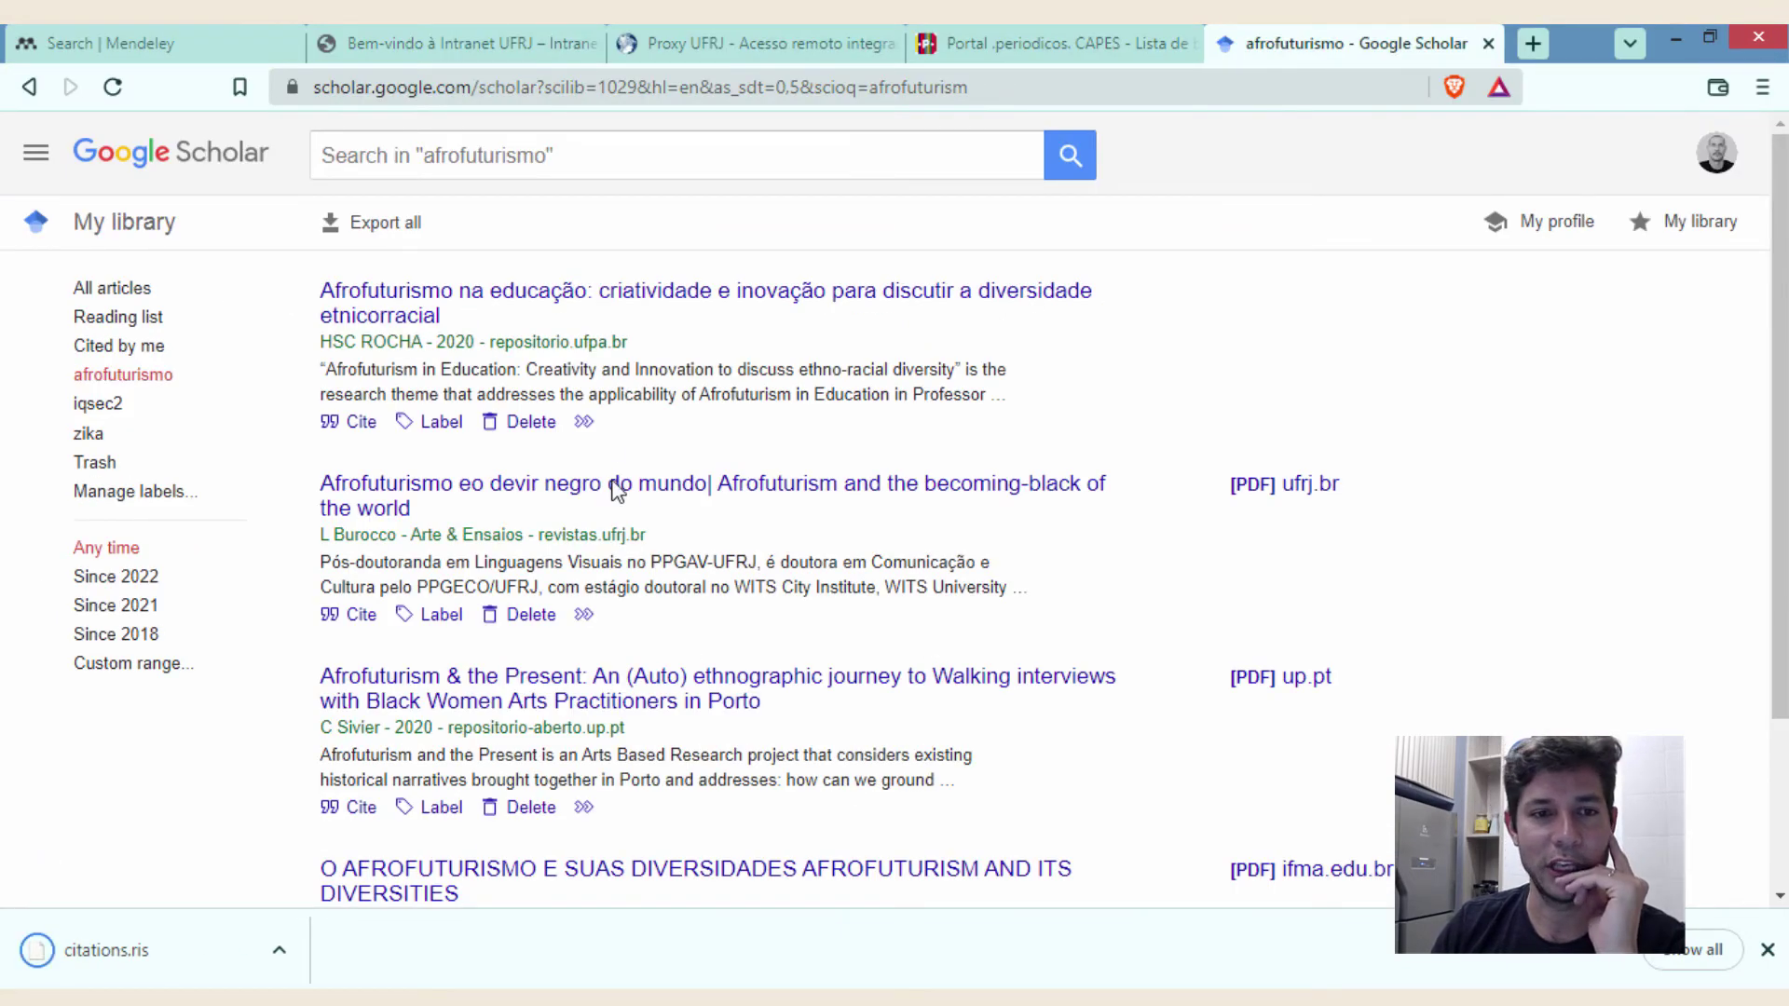
{"action": "scroll", "coordinate": [1714, 534], "scroll_direction": "down", "scroll_amount": 3}
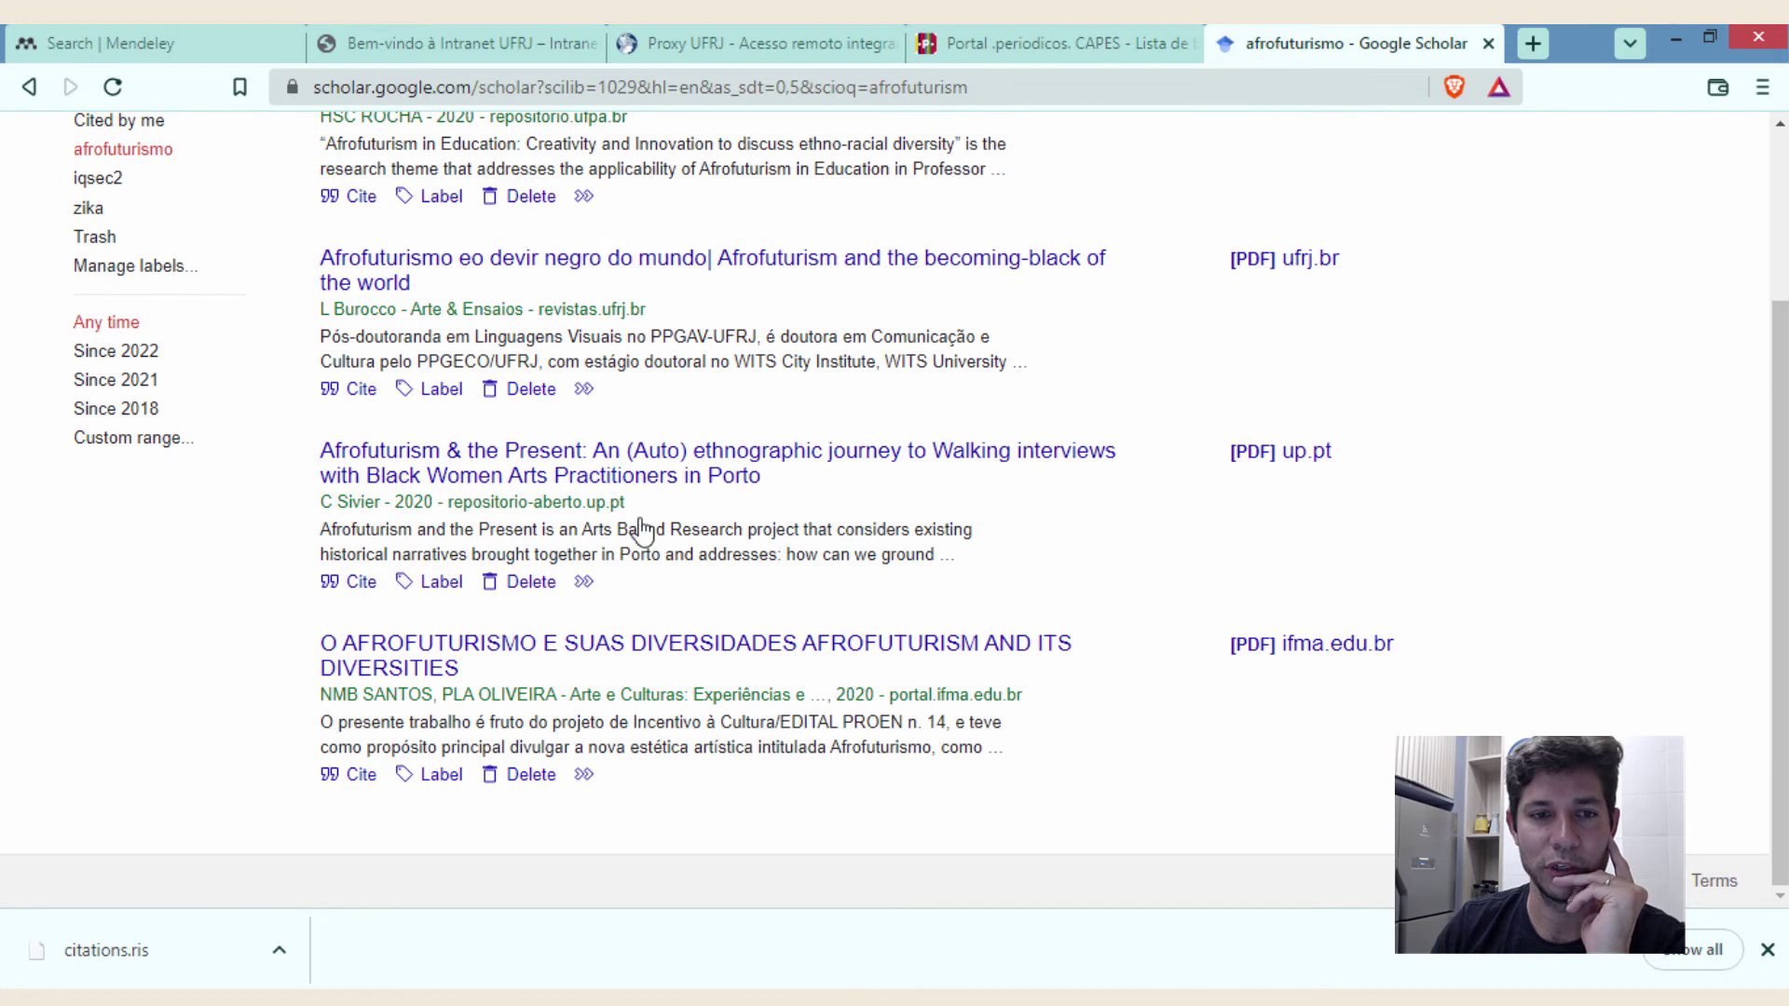
{"action": "scroll", "coordinate": [640, 531], "scroll_direction": "up", "scroll_amount": 3}
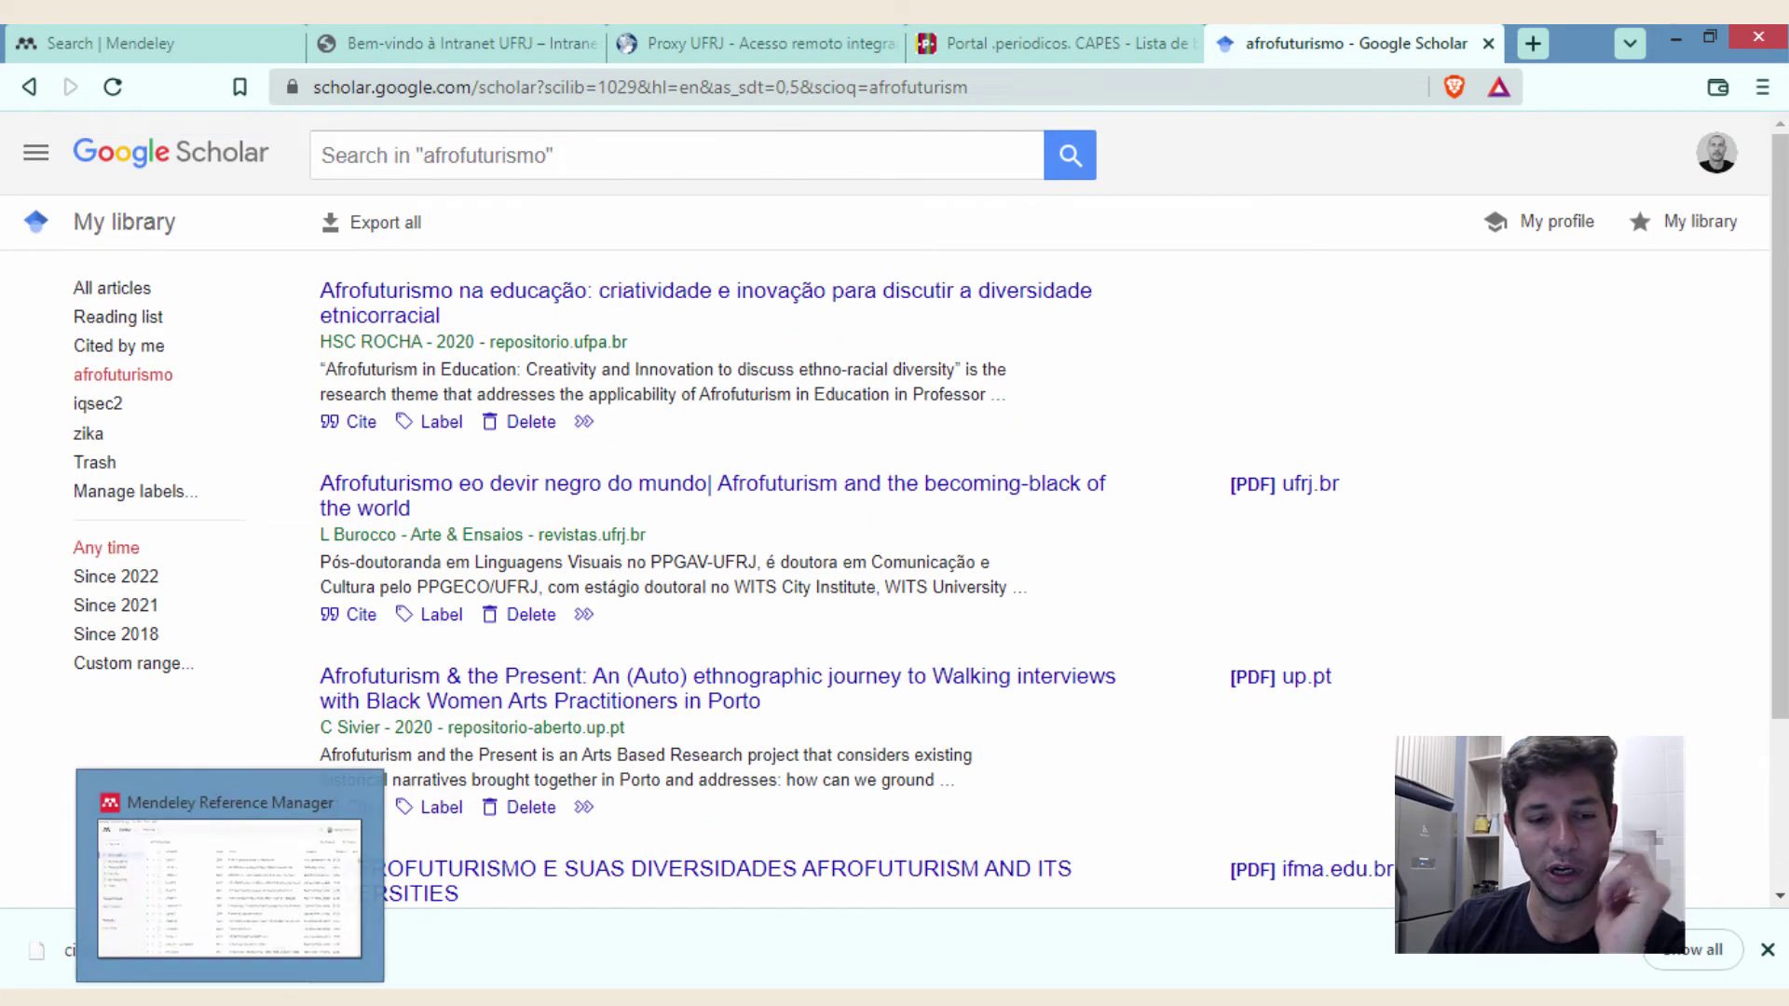
- Switch to Mendeley Reference Manager, import the citations file from Área de Trabalho as an RIS library, and dismiss the upload notice
{"action": "left_click", "coordinate": [319, 942]}
{"action": "left_click", "coordinate": [130, 220]}
{"action": "mouse_move", "coordinate": [215, 401]}
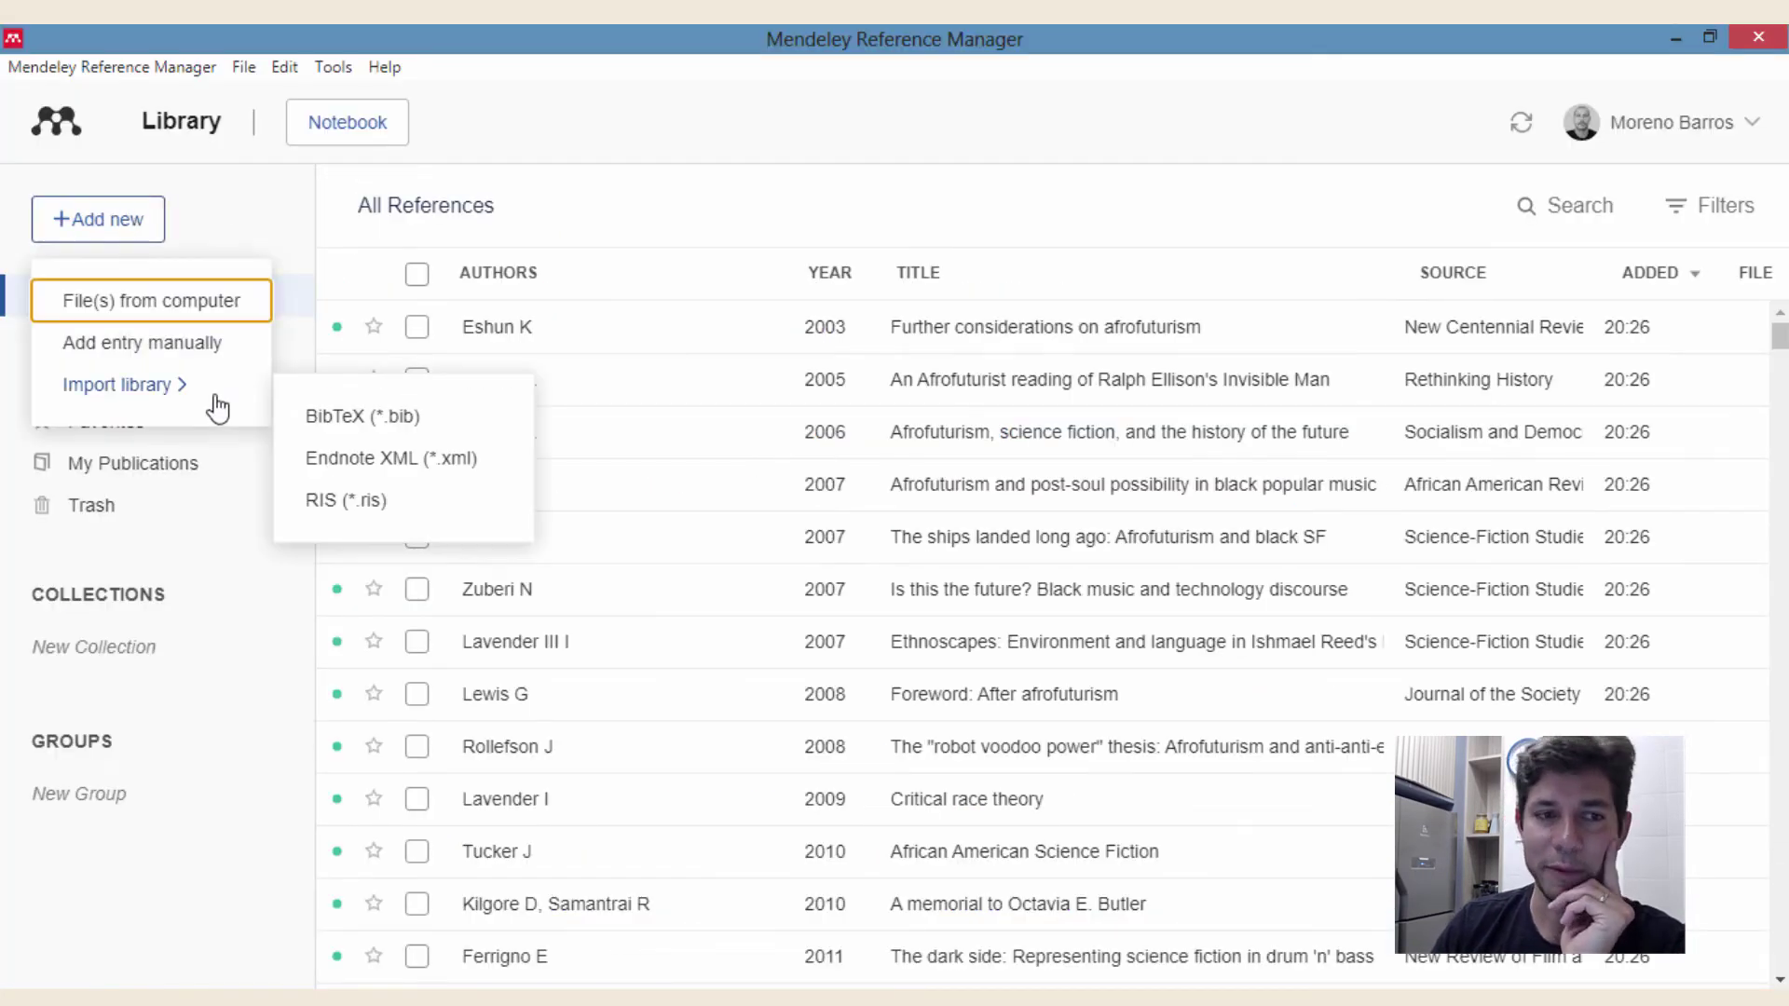
{"action": "left_click", "coordinate": [360, 506]}
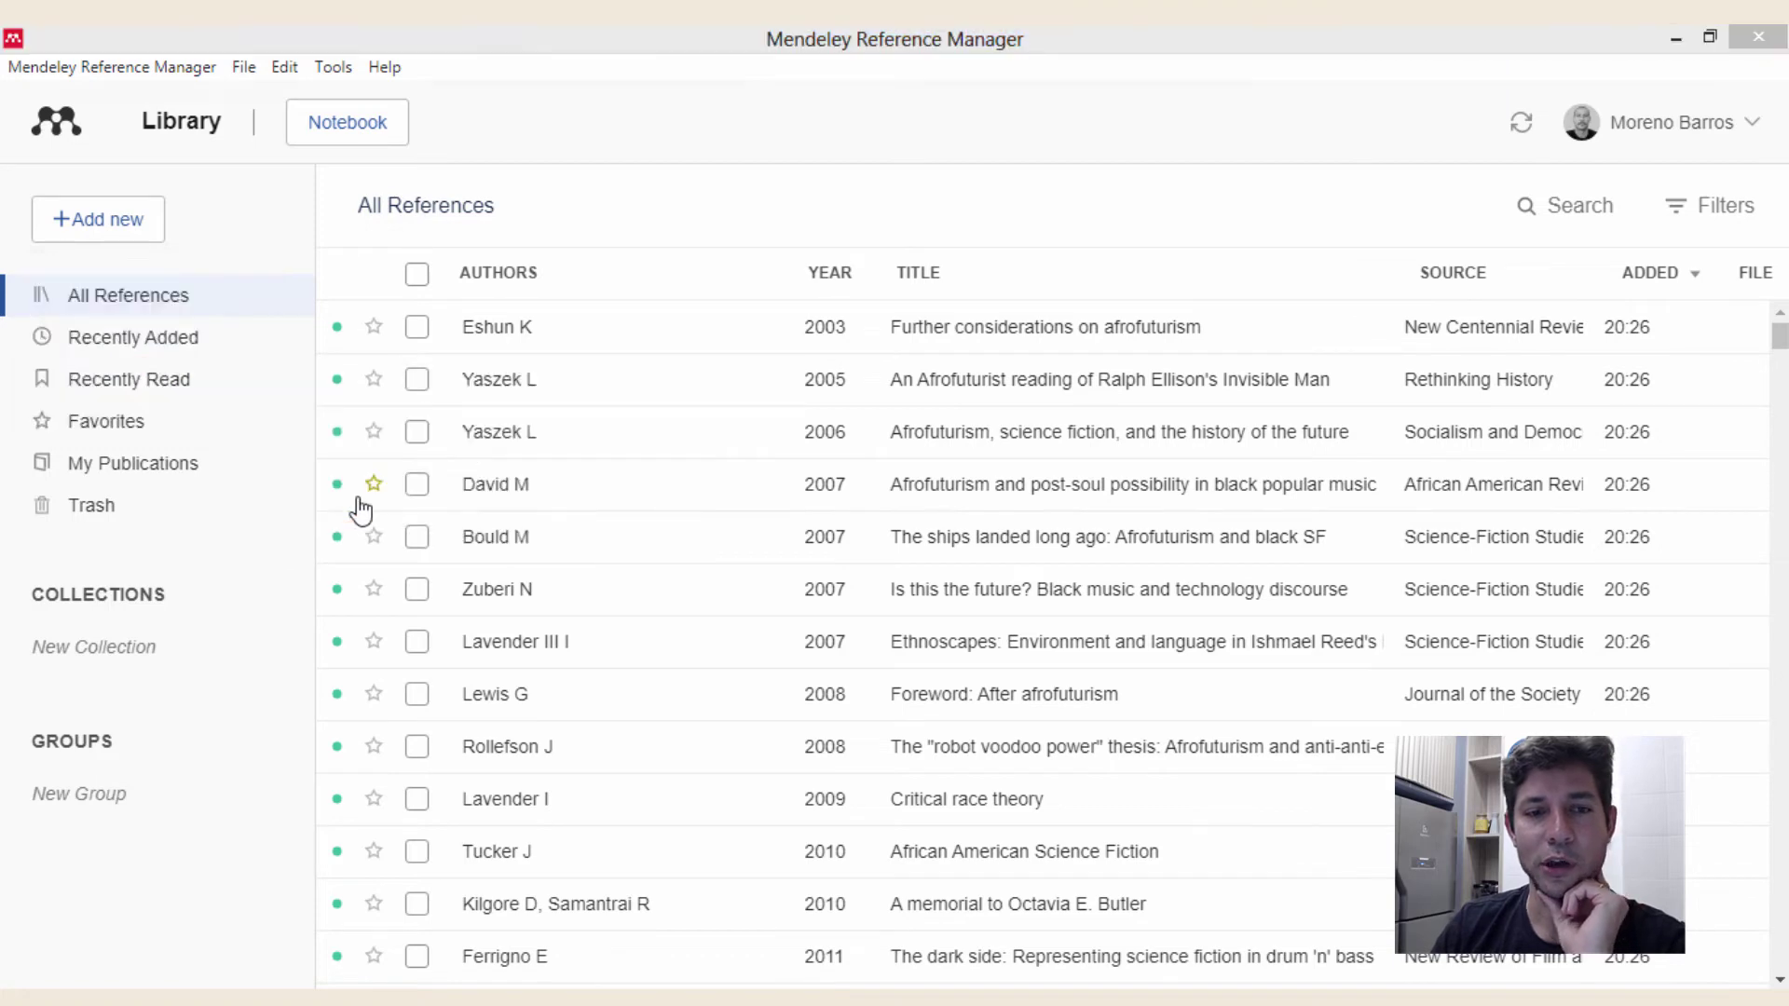
{"action": "left_click", "coordinate": [144, 291]}
{"action": "left_click", "coordinate": [300, 279]}
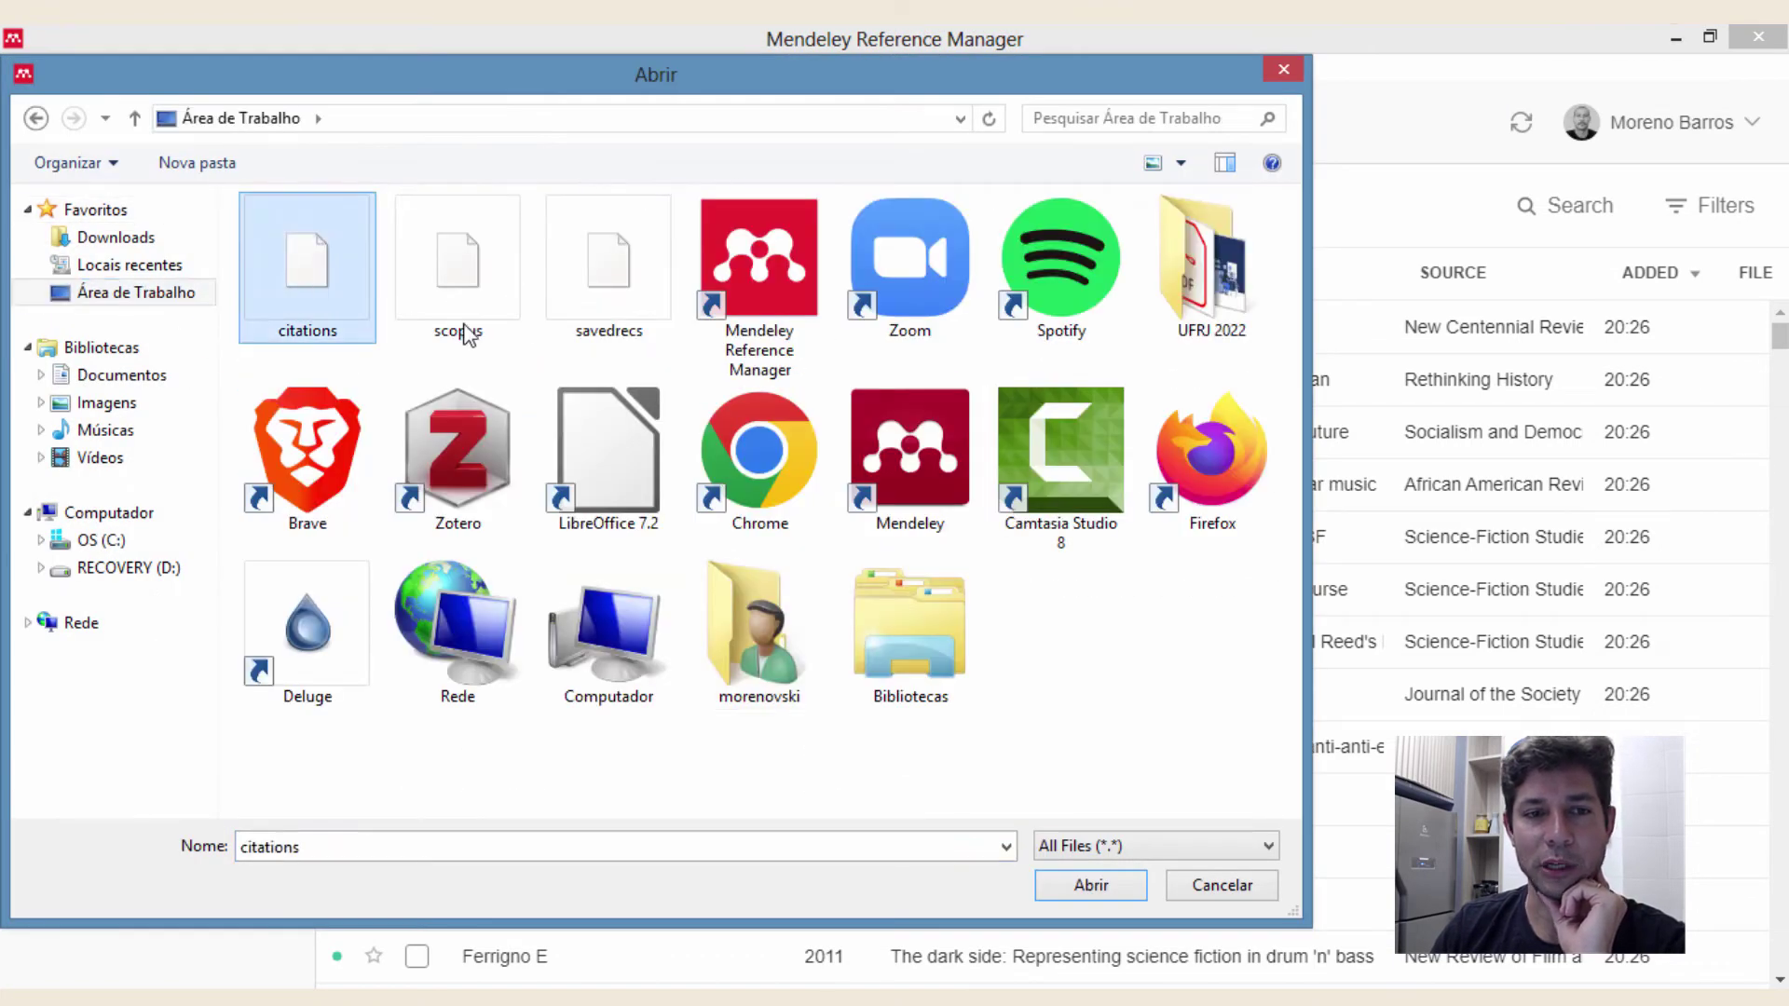
{"action": "left_click", "coordinate": [1053, 891]}
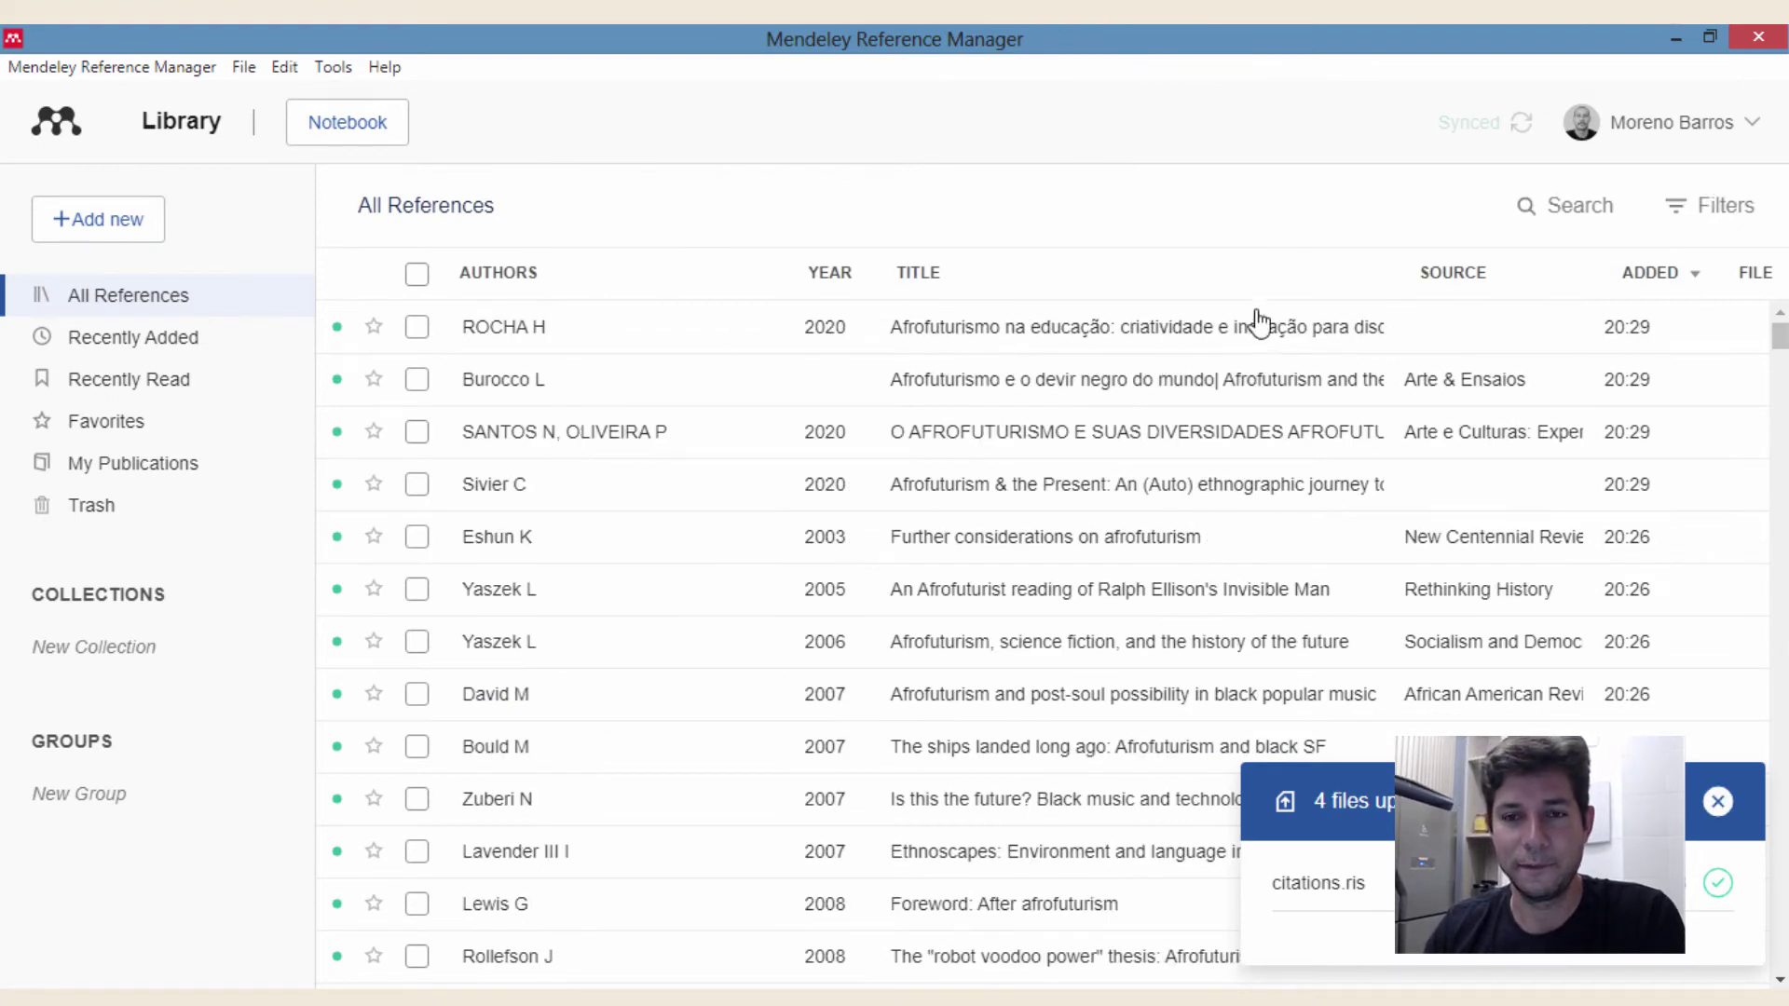
{"action": "left_click", "coordinate": [1715, 803]}
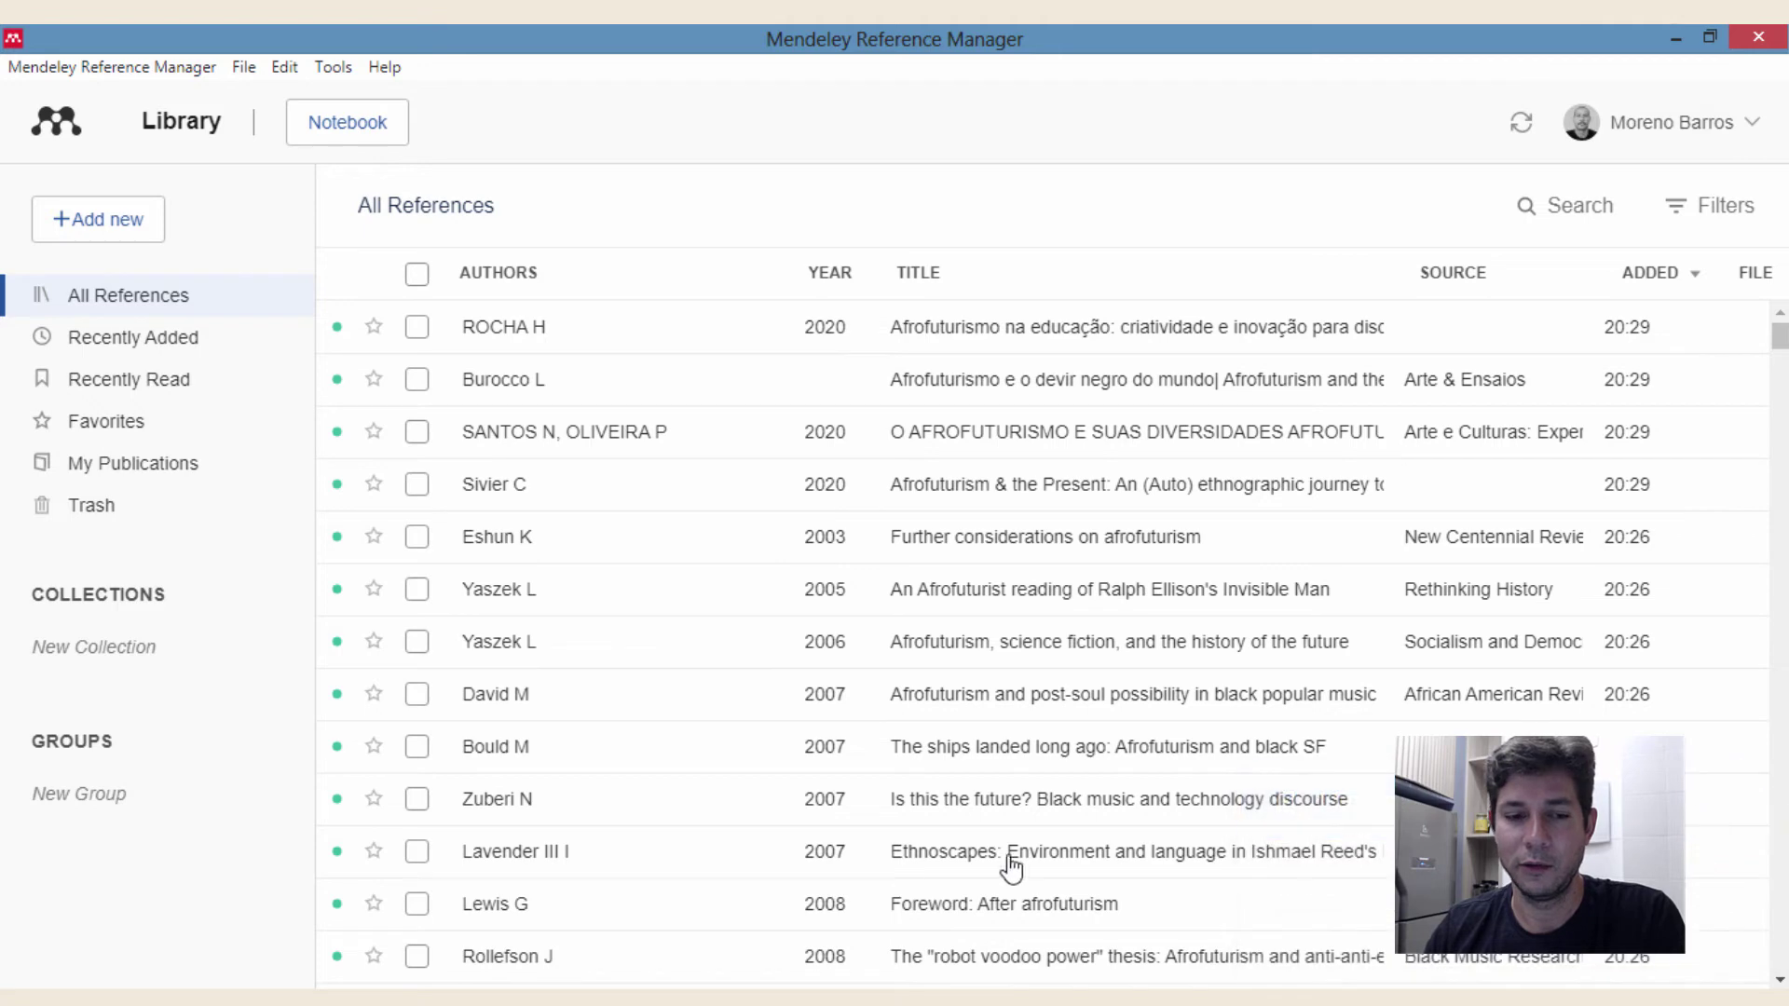
- Switch back to the Brave browser and return to the CAPES Lista de bases page
{"action": "key", "text": "alt+Tab"}
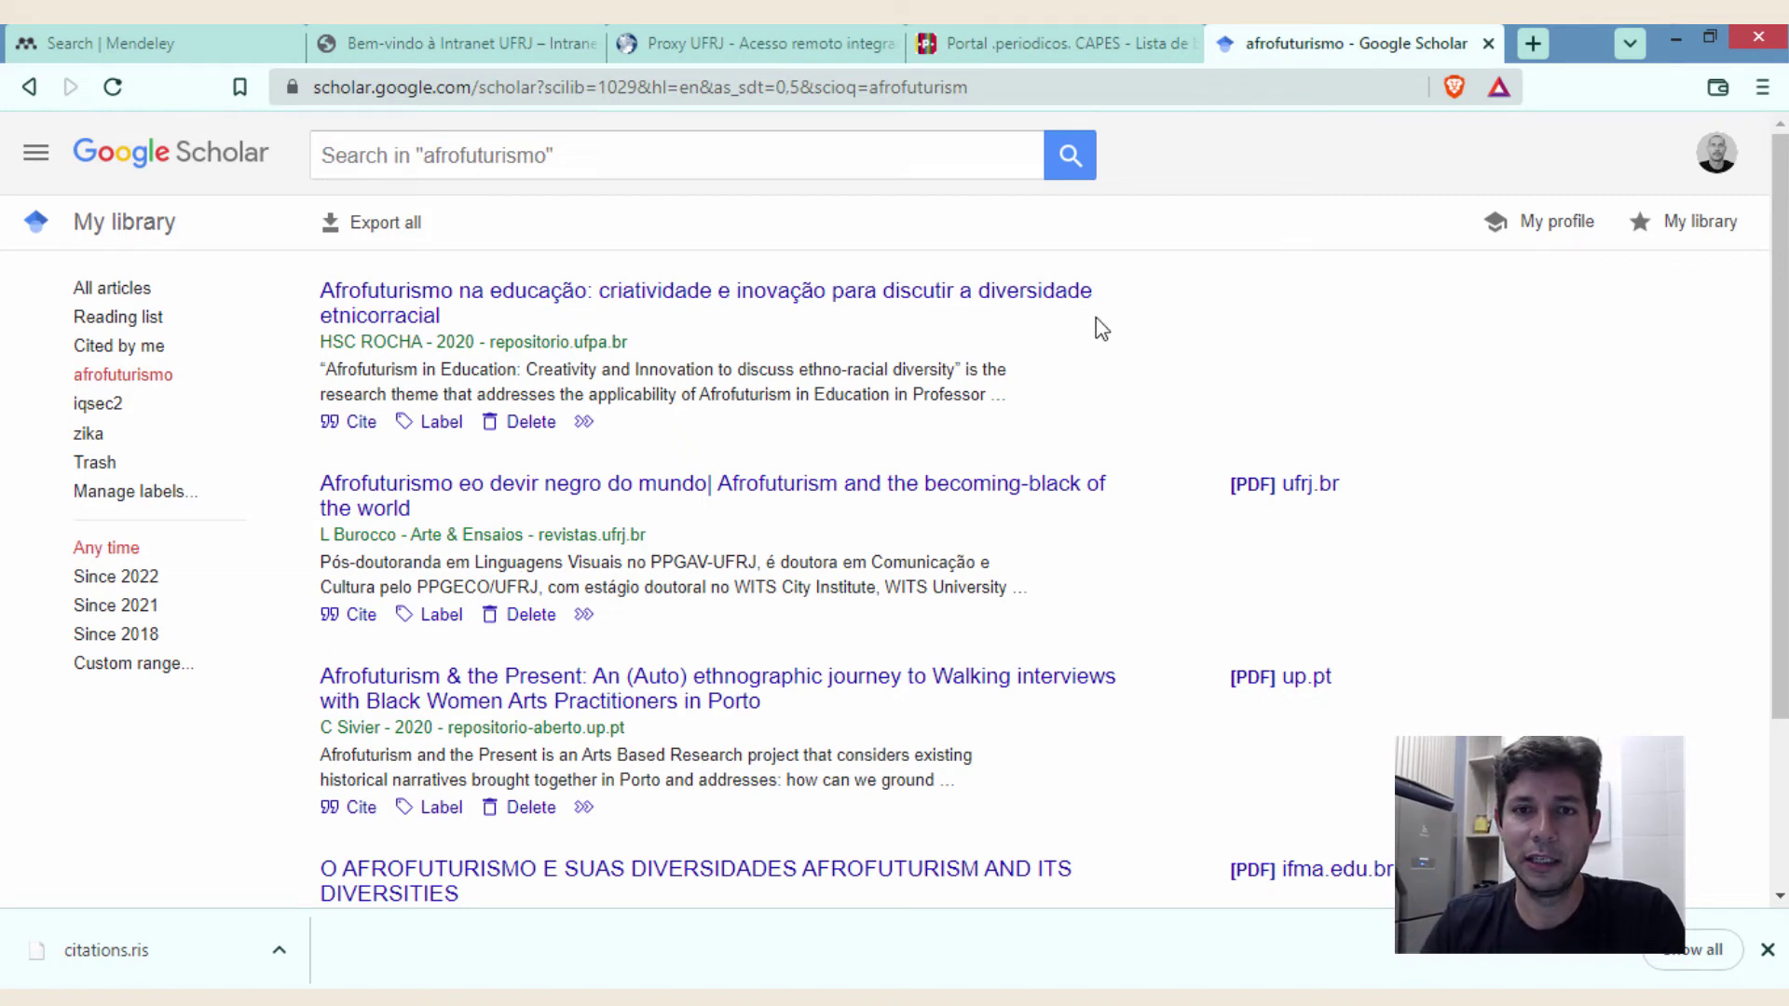
{"action": "left_click", "coordinate": [1308, 93]}
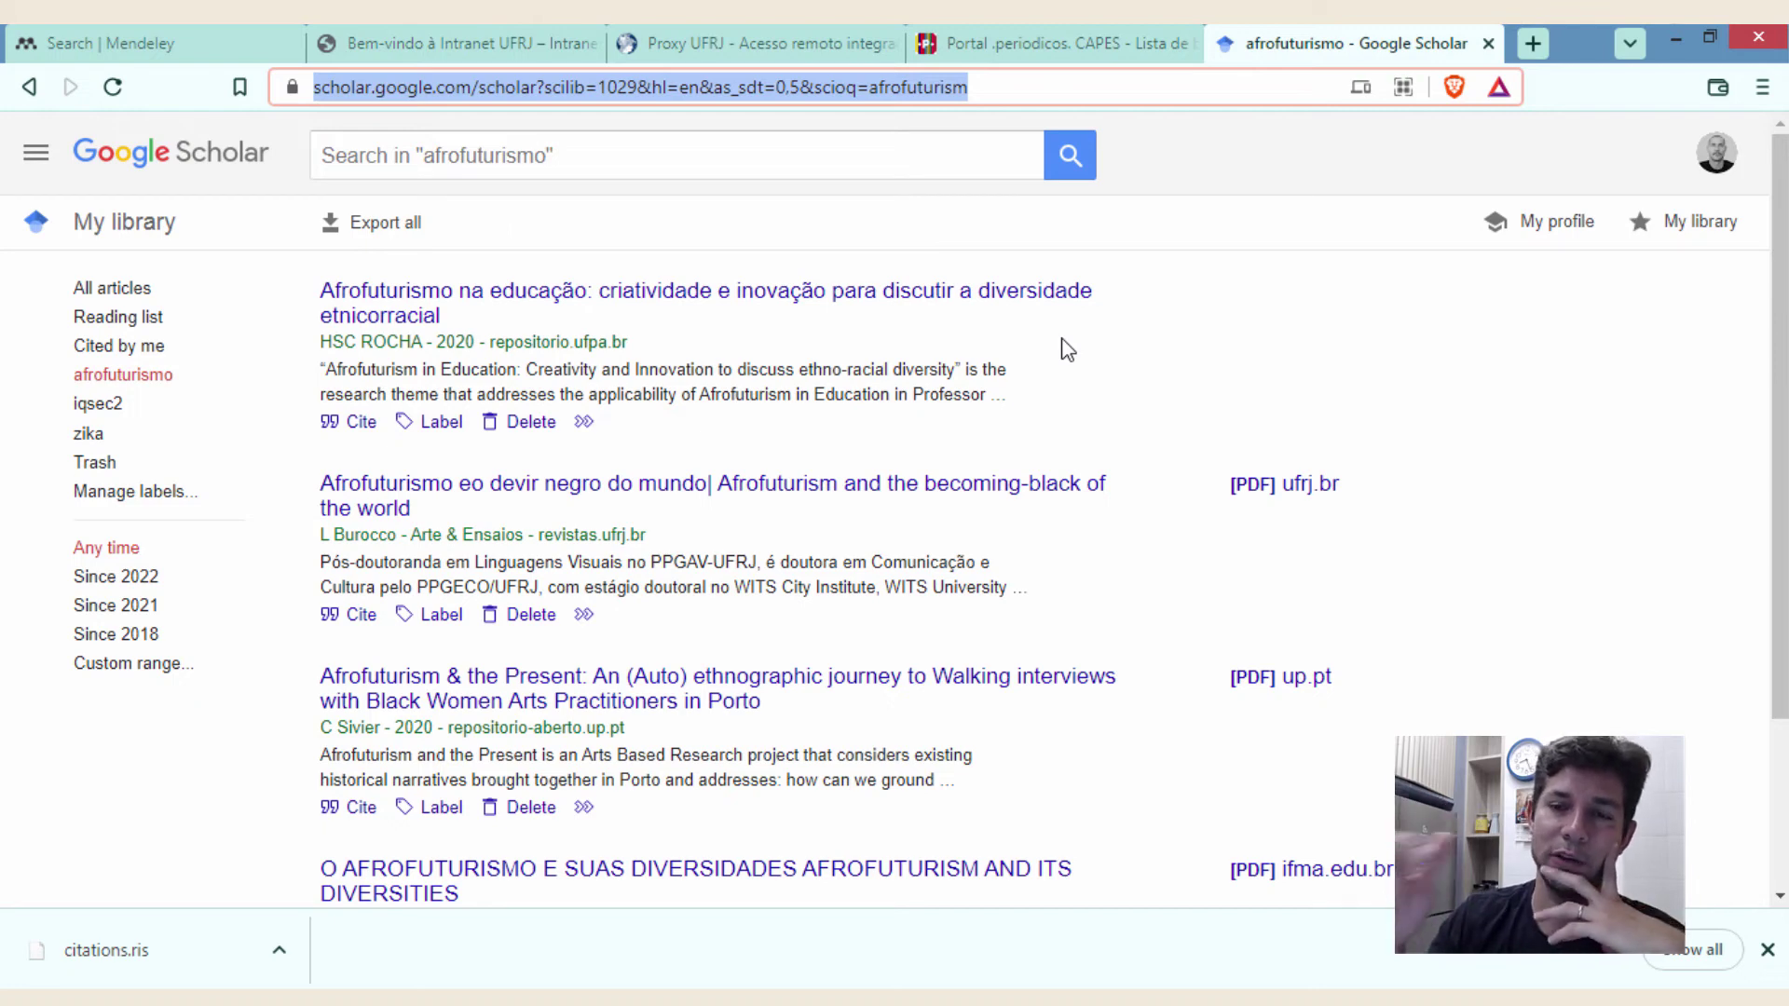
{"action": "left_click", "coordinate": [736, 43]}
{"action": "left_click", "coordinate": [1022, 46]}
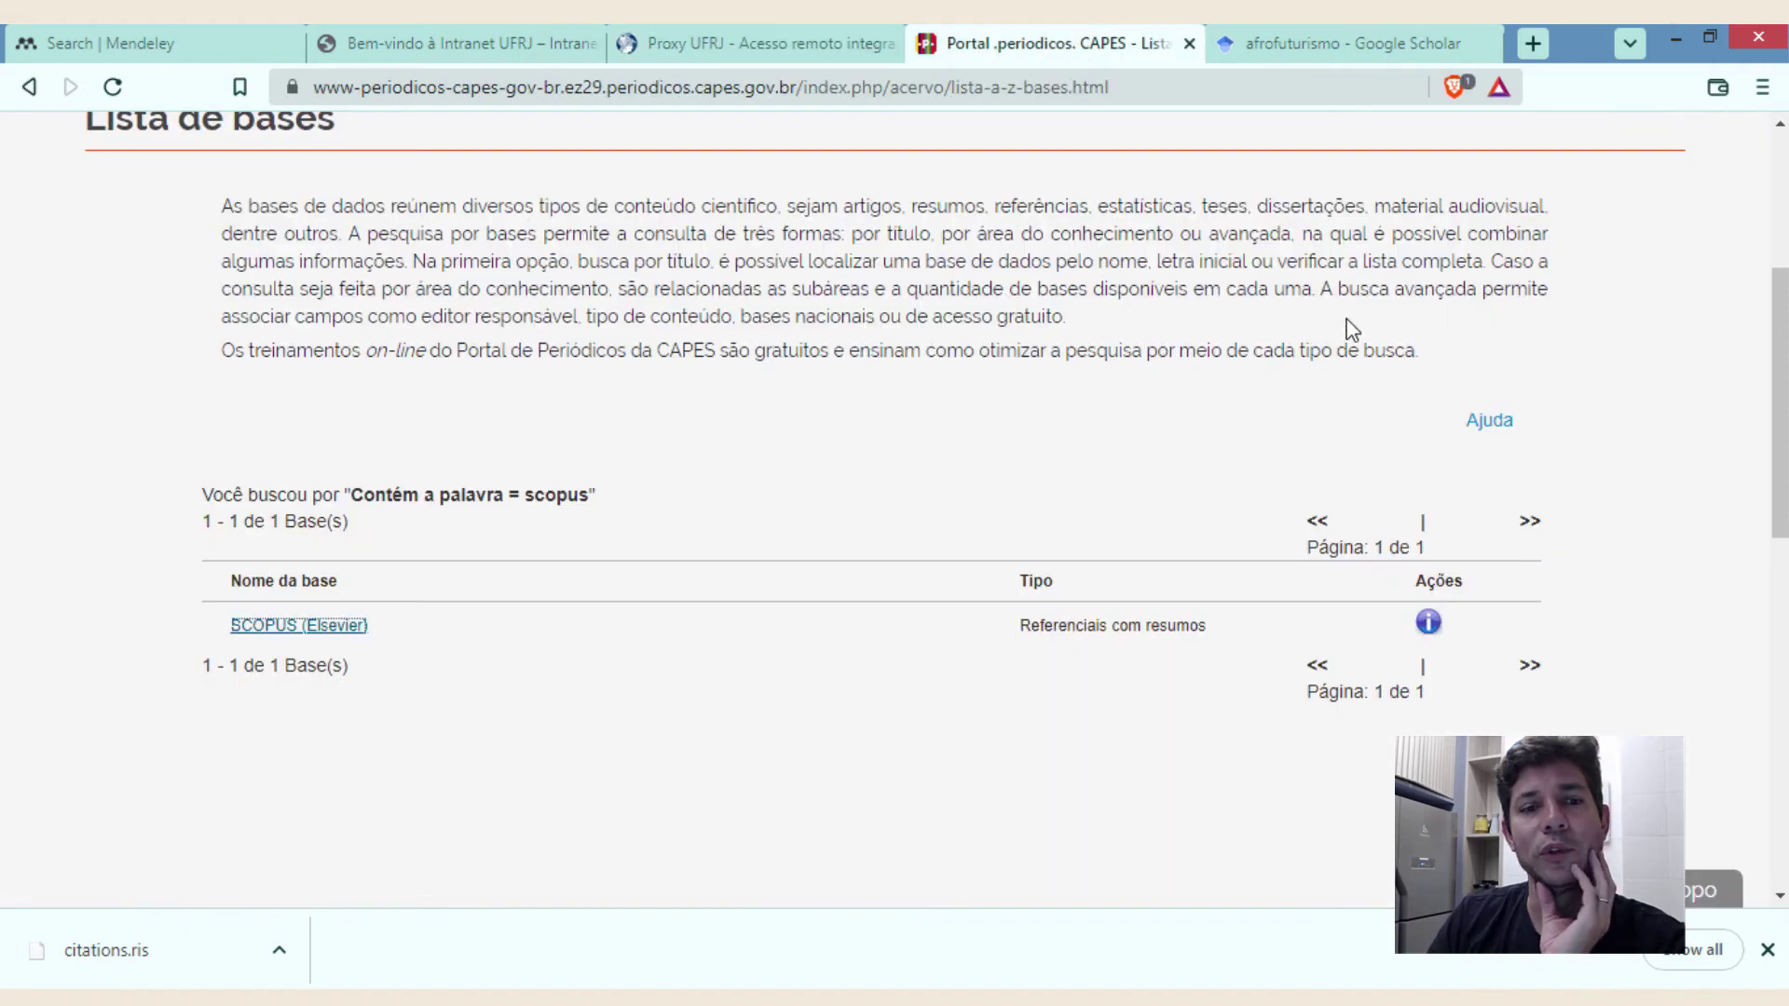
- Reopen Lista de bases from the Acervo section of the CAPES portal and reload the page
{"action": "scroll", "coordinate": [659, 572], "scroll_direction": "up", "scroll_amount": 5}
{"action": "mouse_move", "coordinate": [925, 276]}
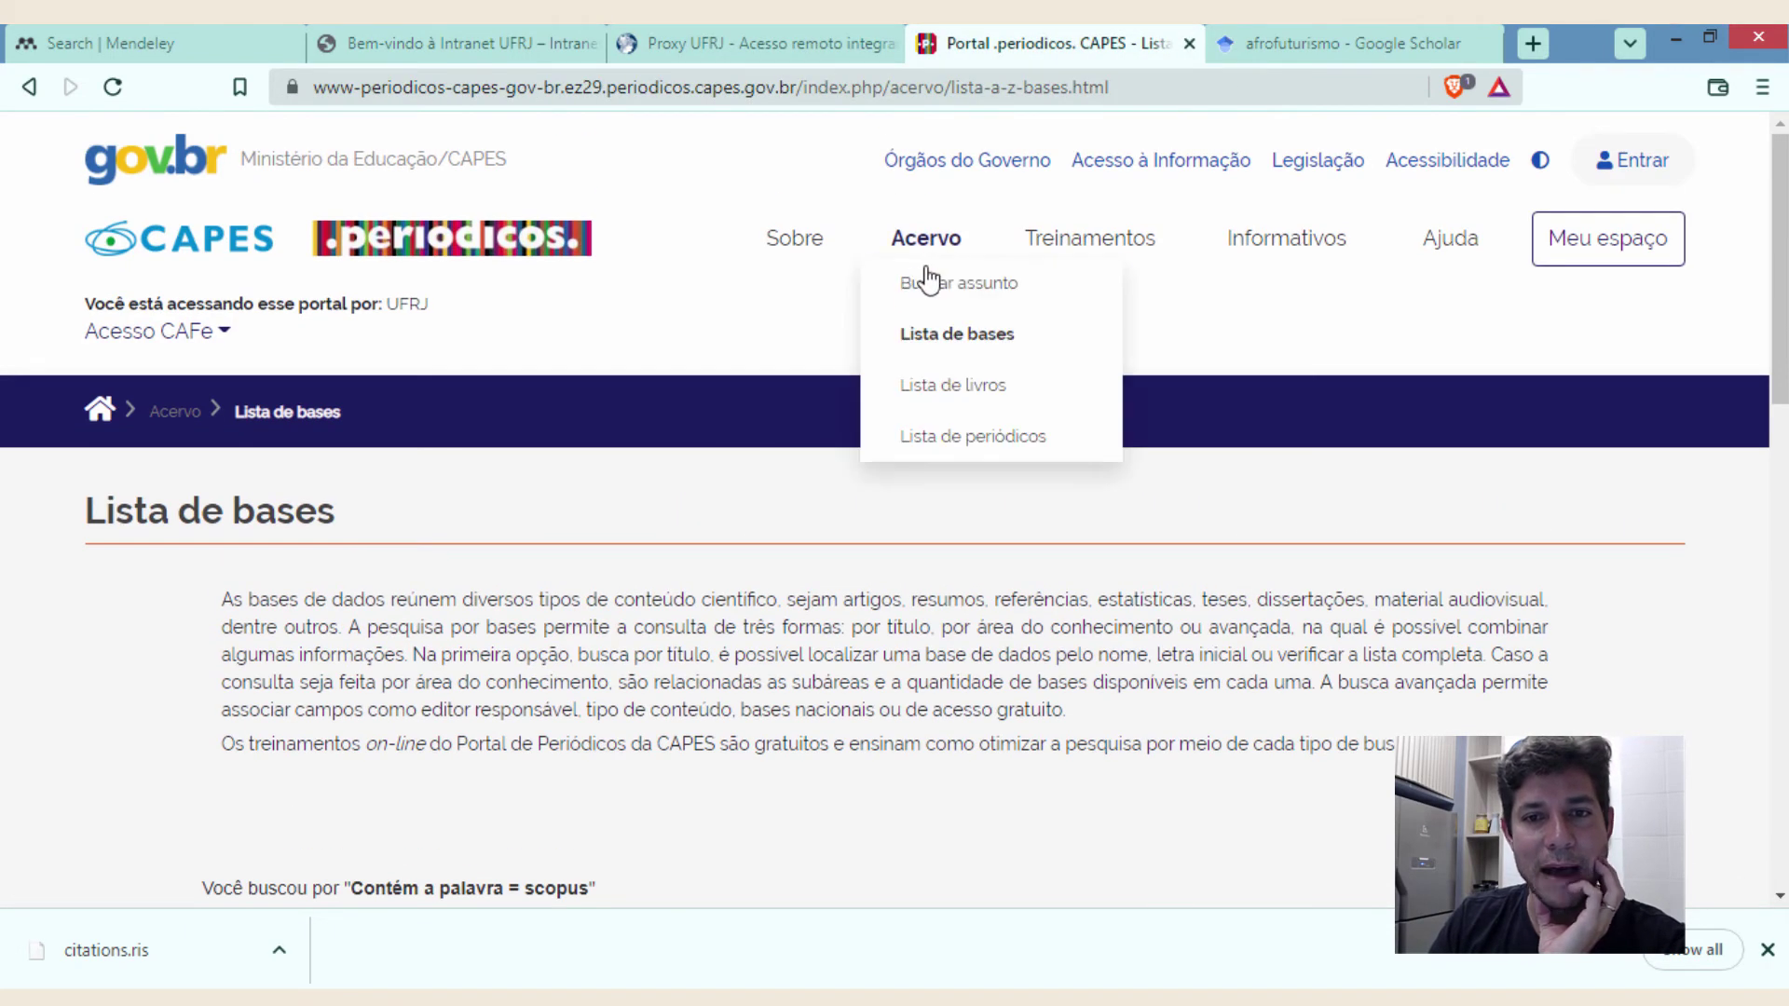
{"action": "left_click", "coordinate": [930, 344]}
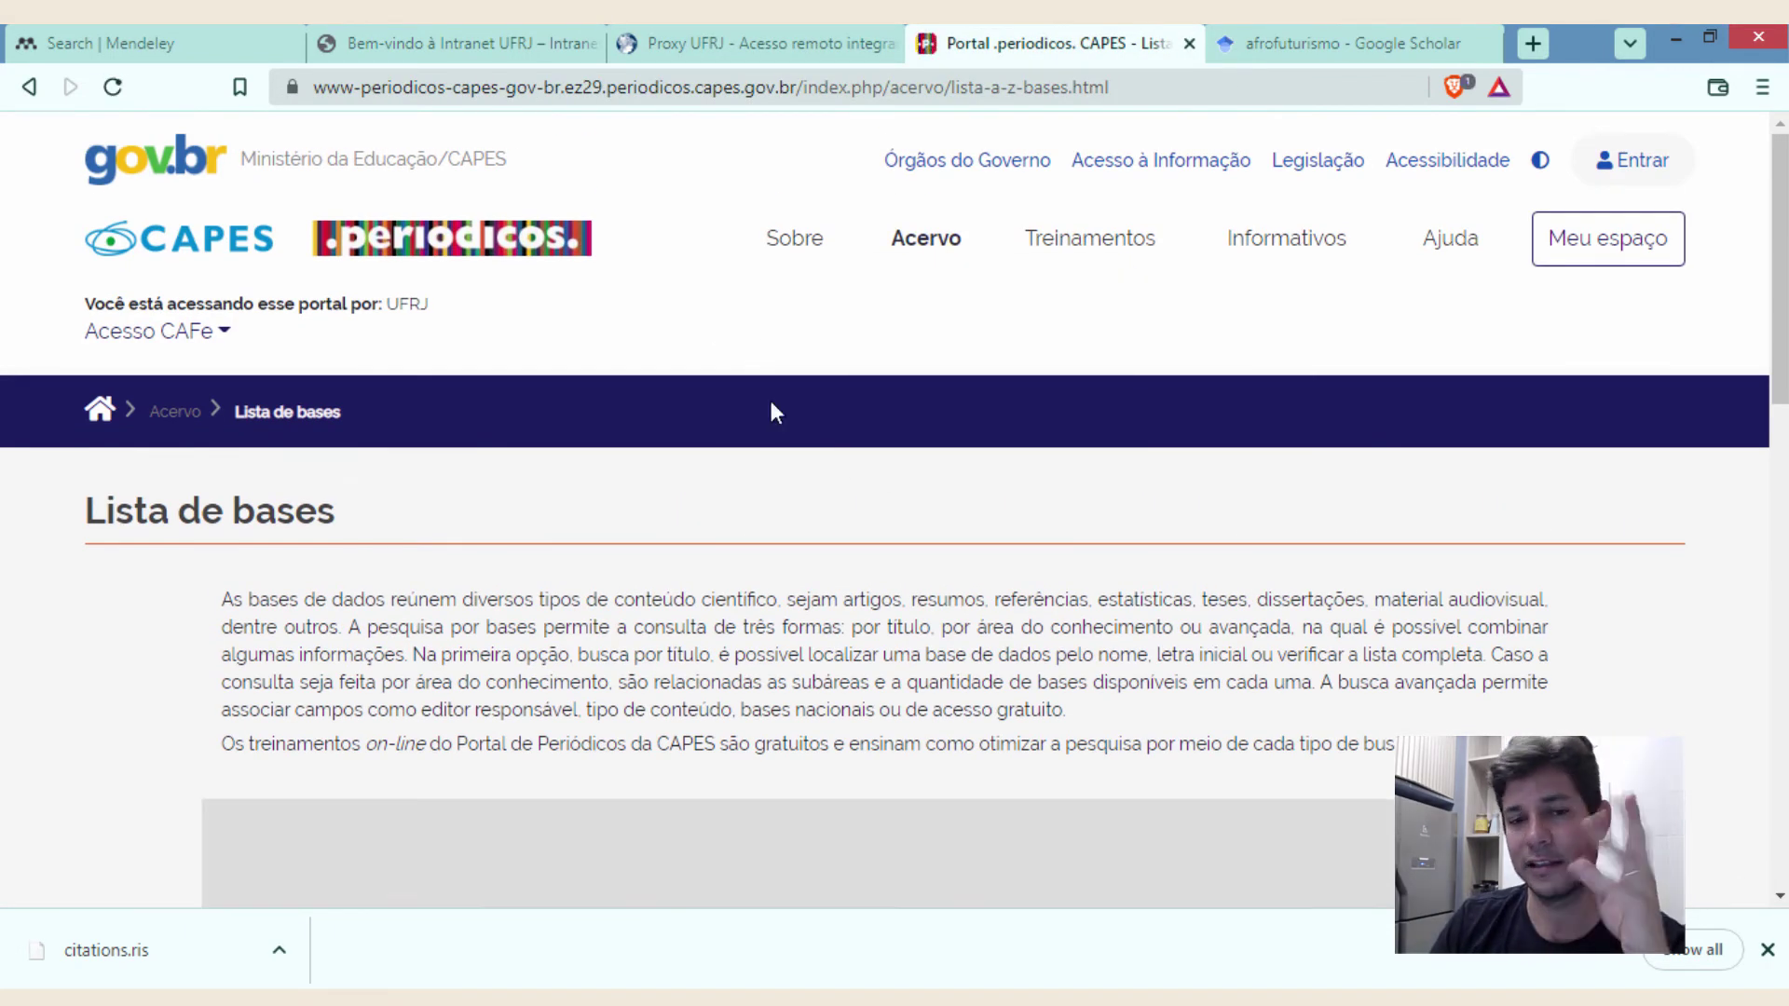
{"action": "scroll", "coordinate": [701, 610], "scroll_direction": "down", "scroll_amount": 1}
{"action": "scroll", "coordinate": [701, 610], "scroll_direction": "down", "scroll_amount": 9}
{"action": "scroll", "coordinate": [863, 611], "scroll_direction": "up", "scroll_amount": 5}
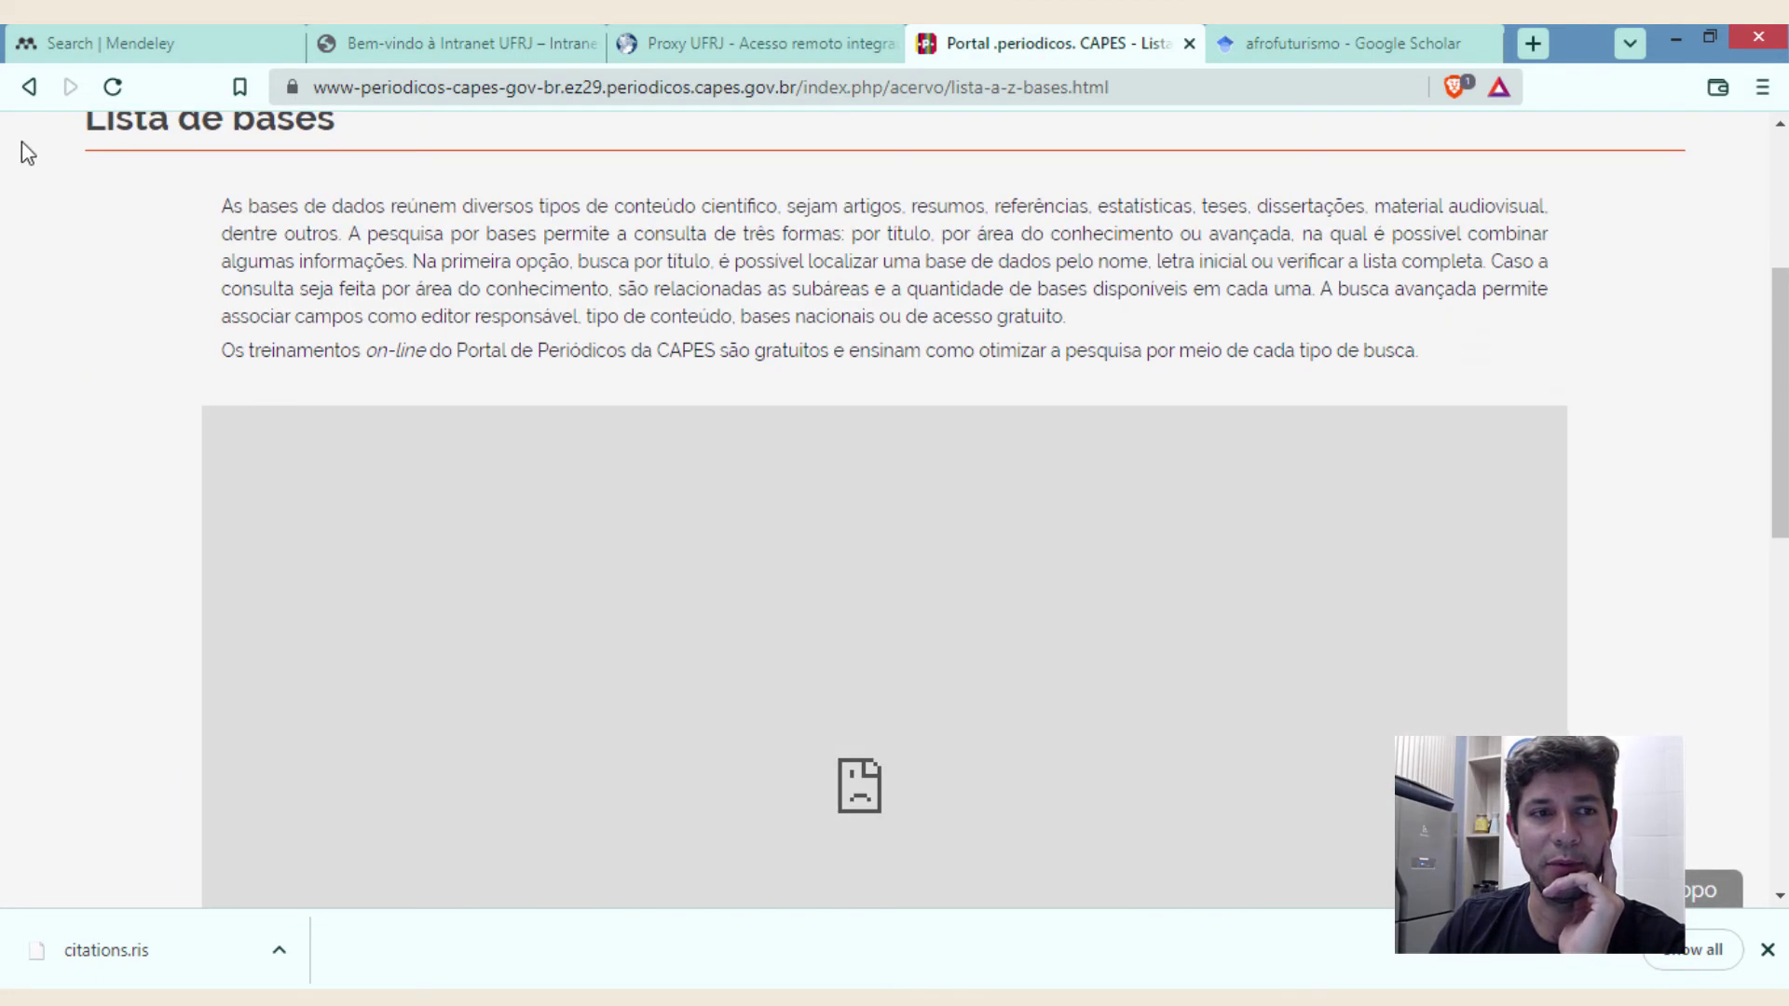
{"action": "left_click", "coordinate": [111, 87]}
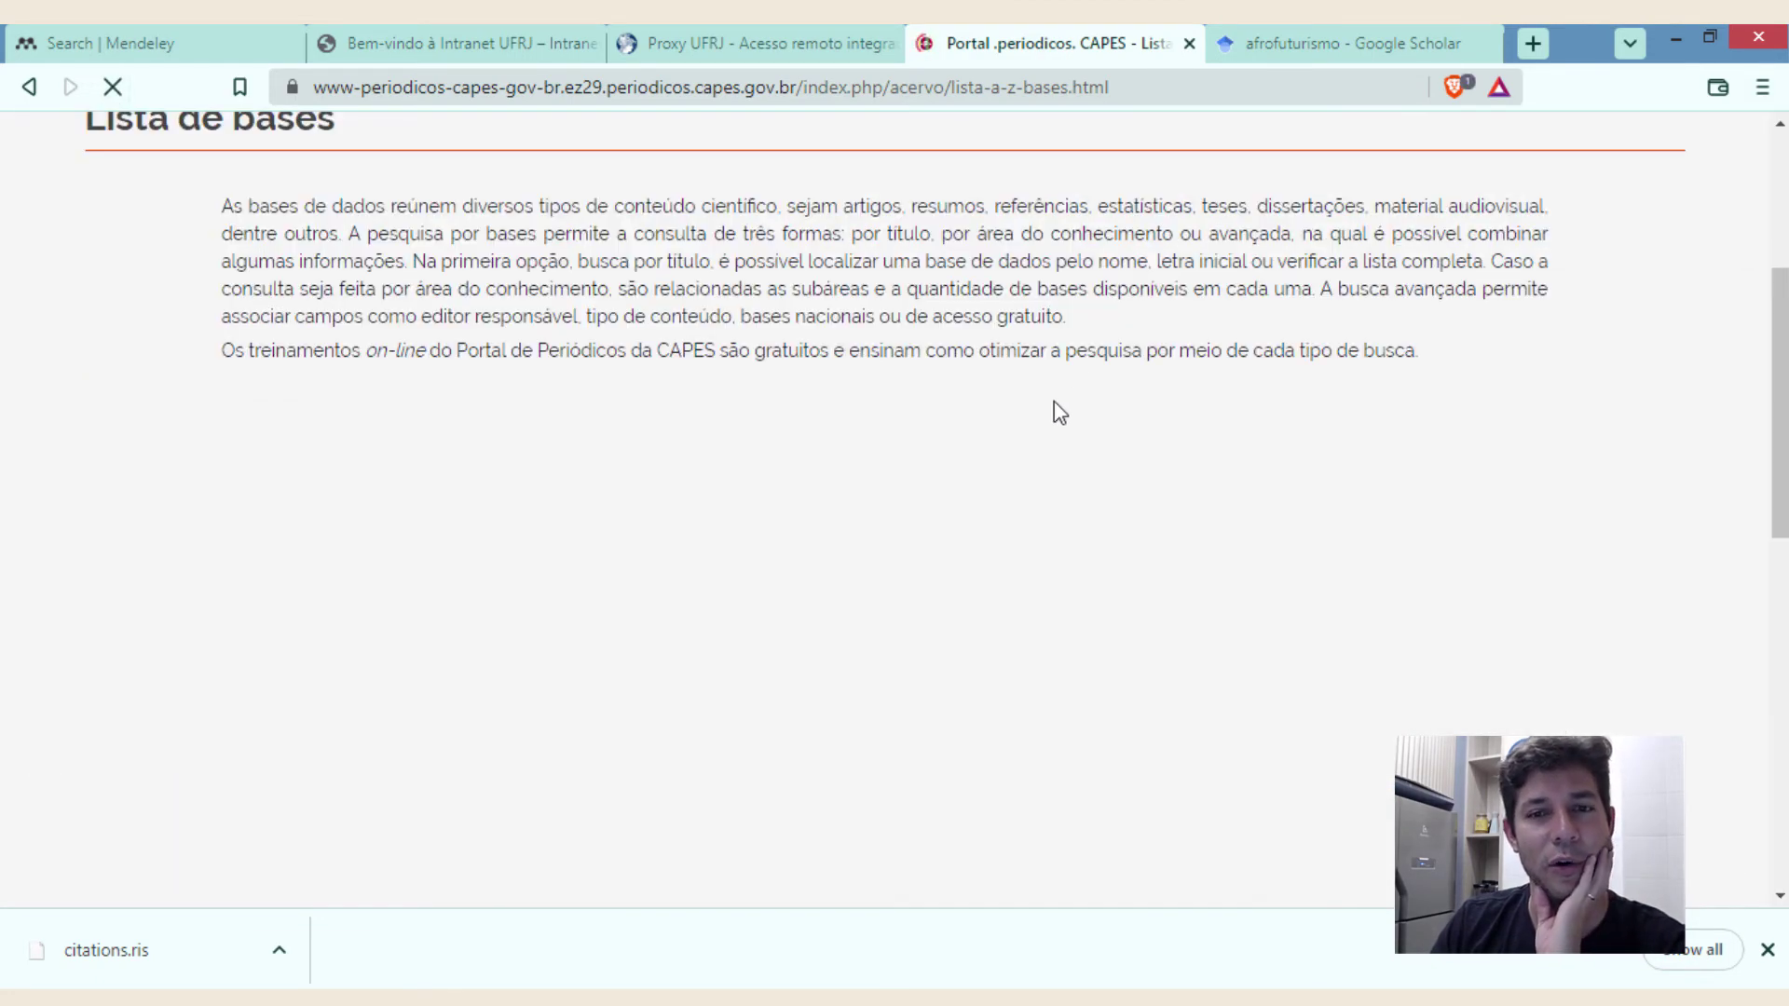
- Search the CAPES database list by title for "proquest", using the Contém a palavra option
{"action": "left_click", "coordinate": [354, 525]}
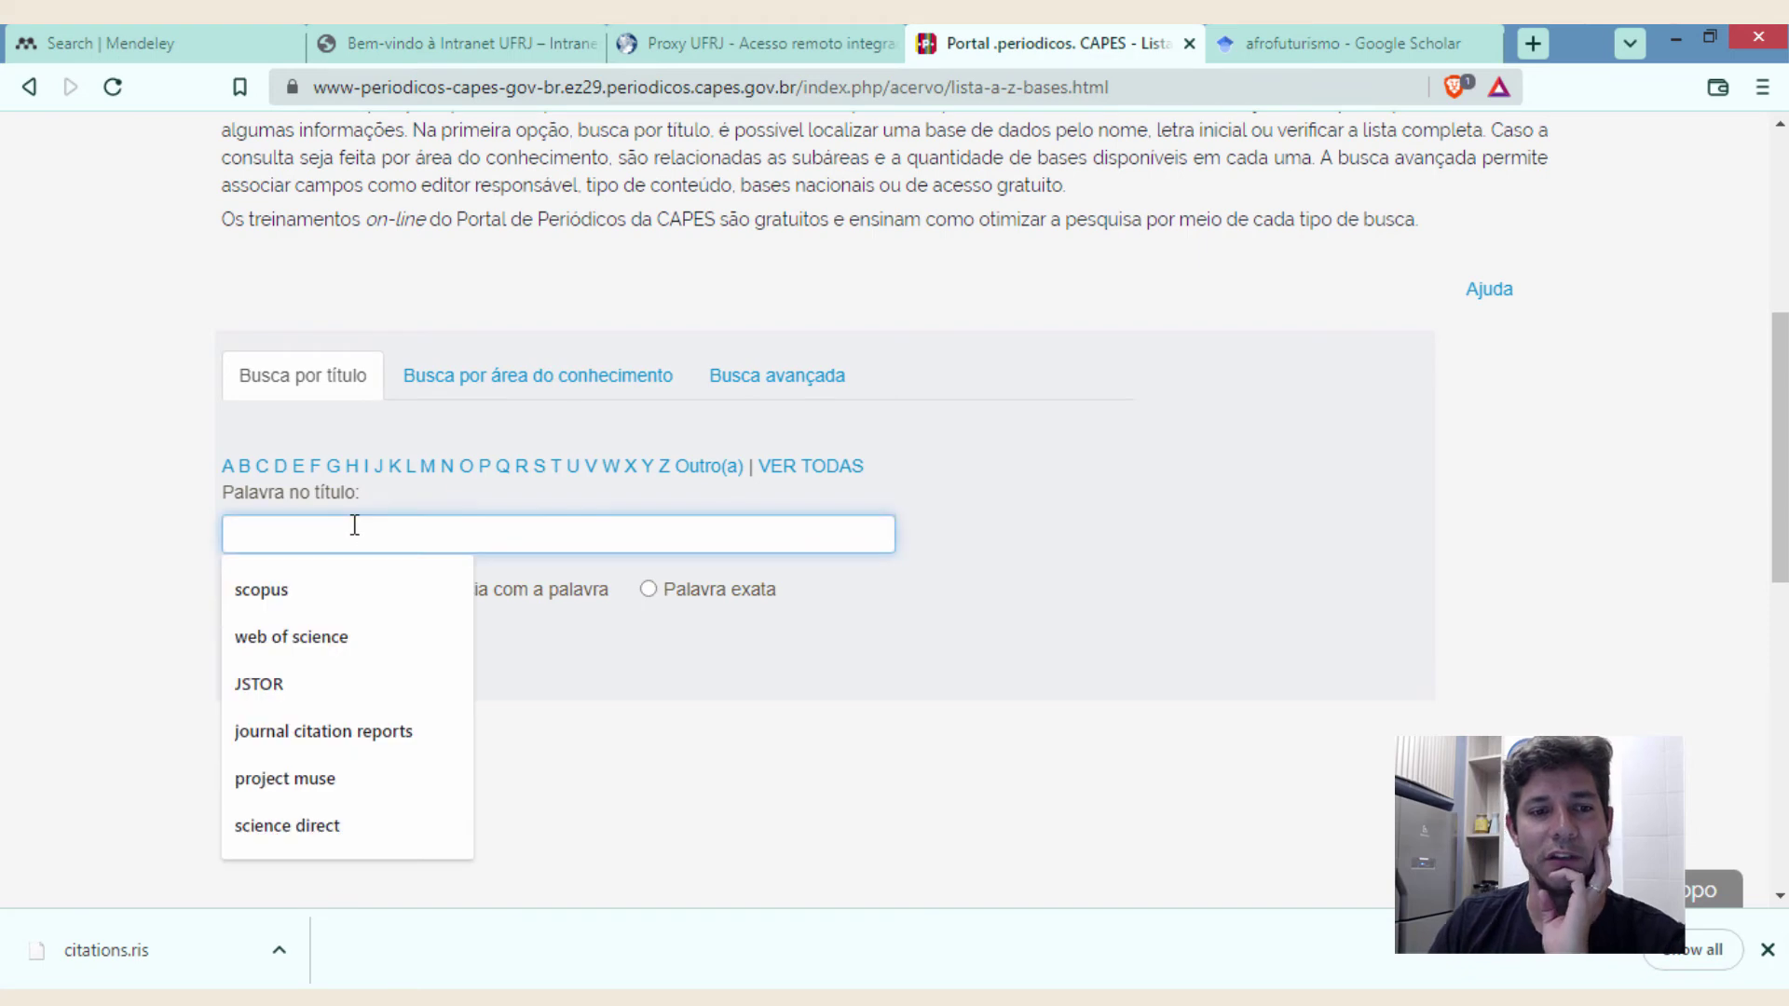
{"action": "type", "text": "proquest"}
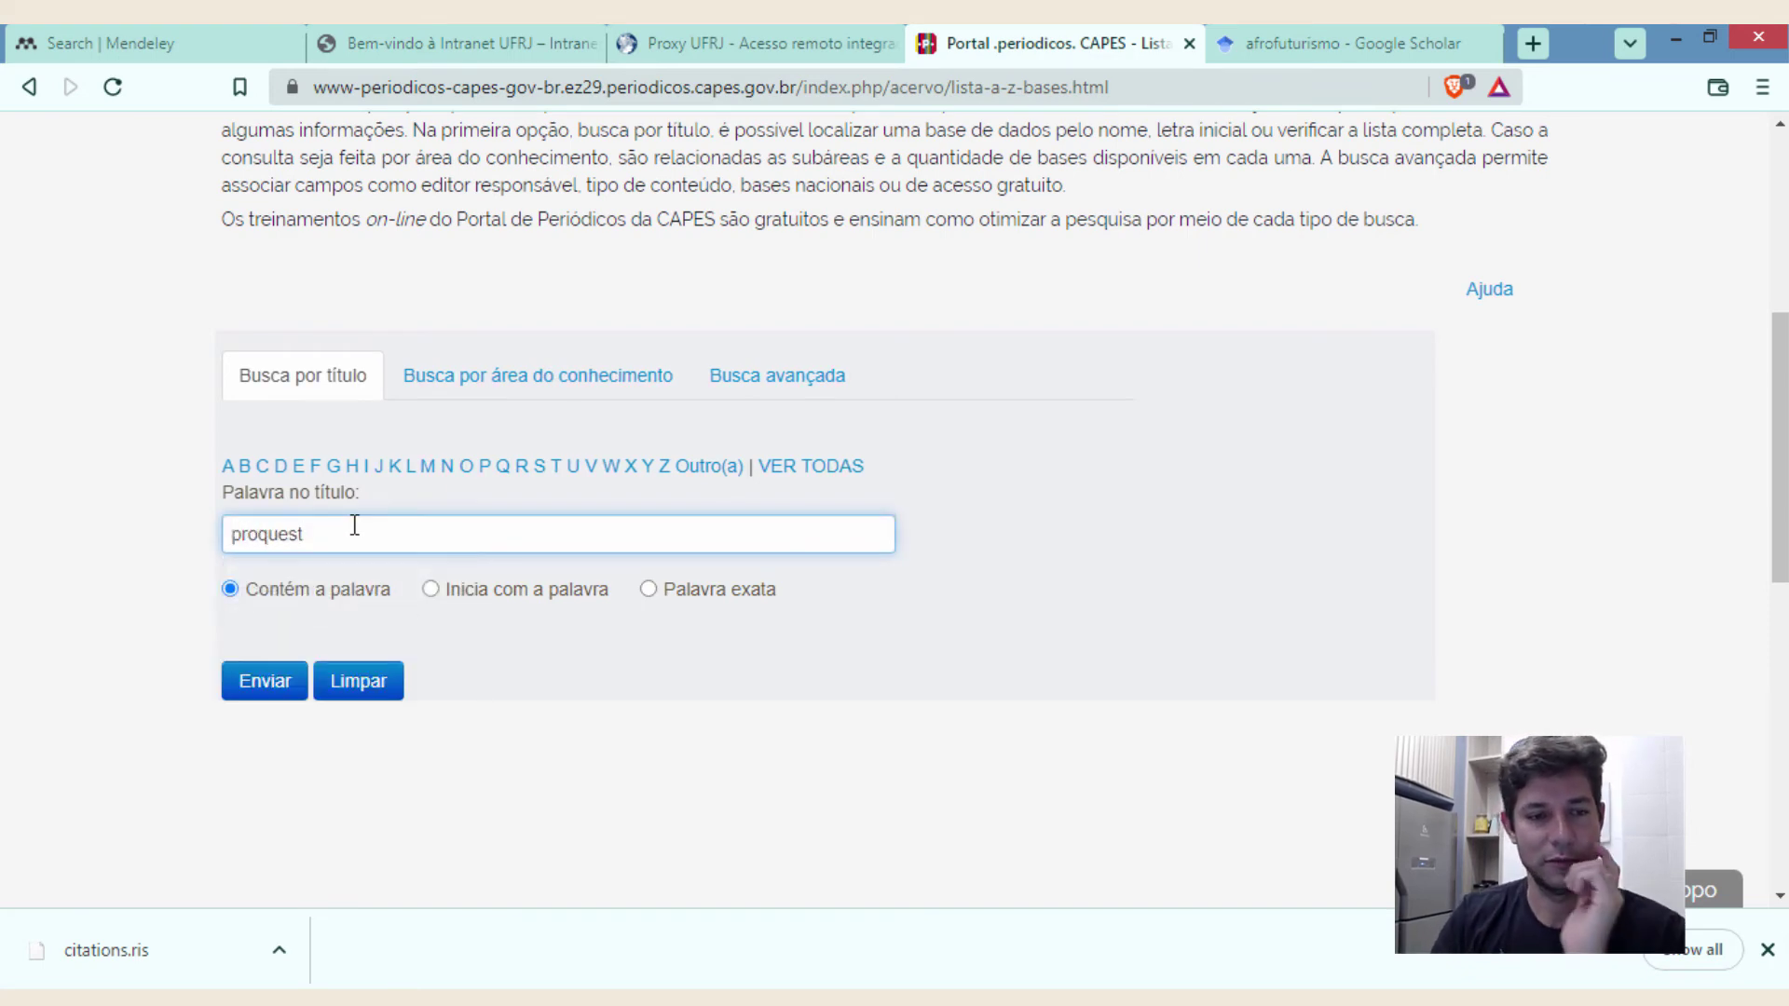
{"action": "left_click", "coordinate": [275, 689]}
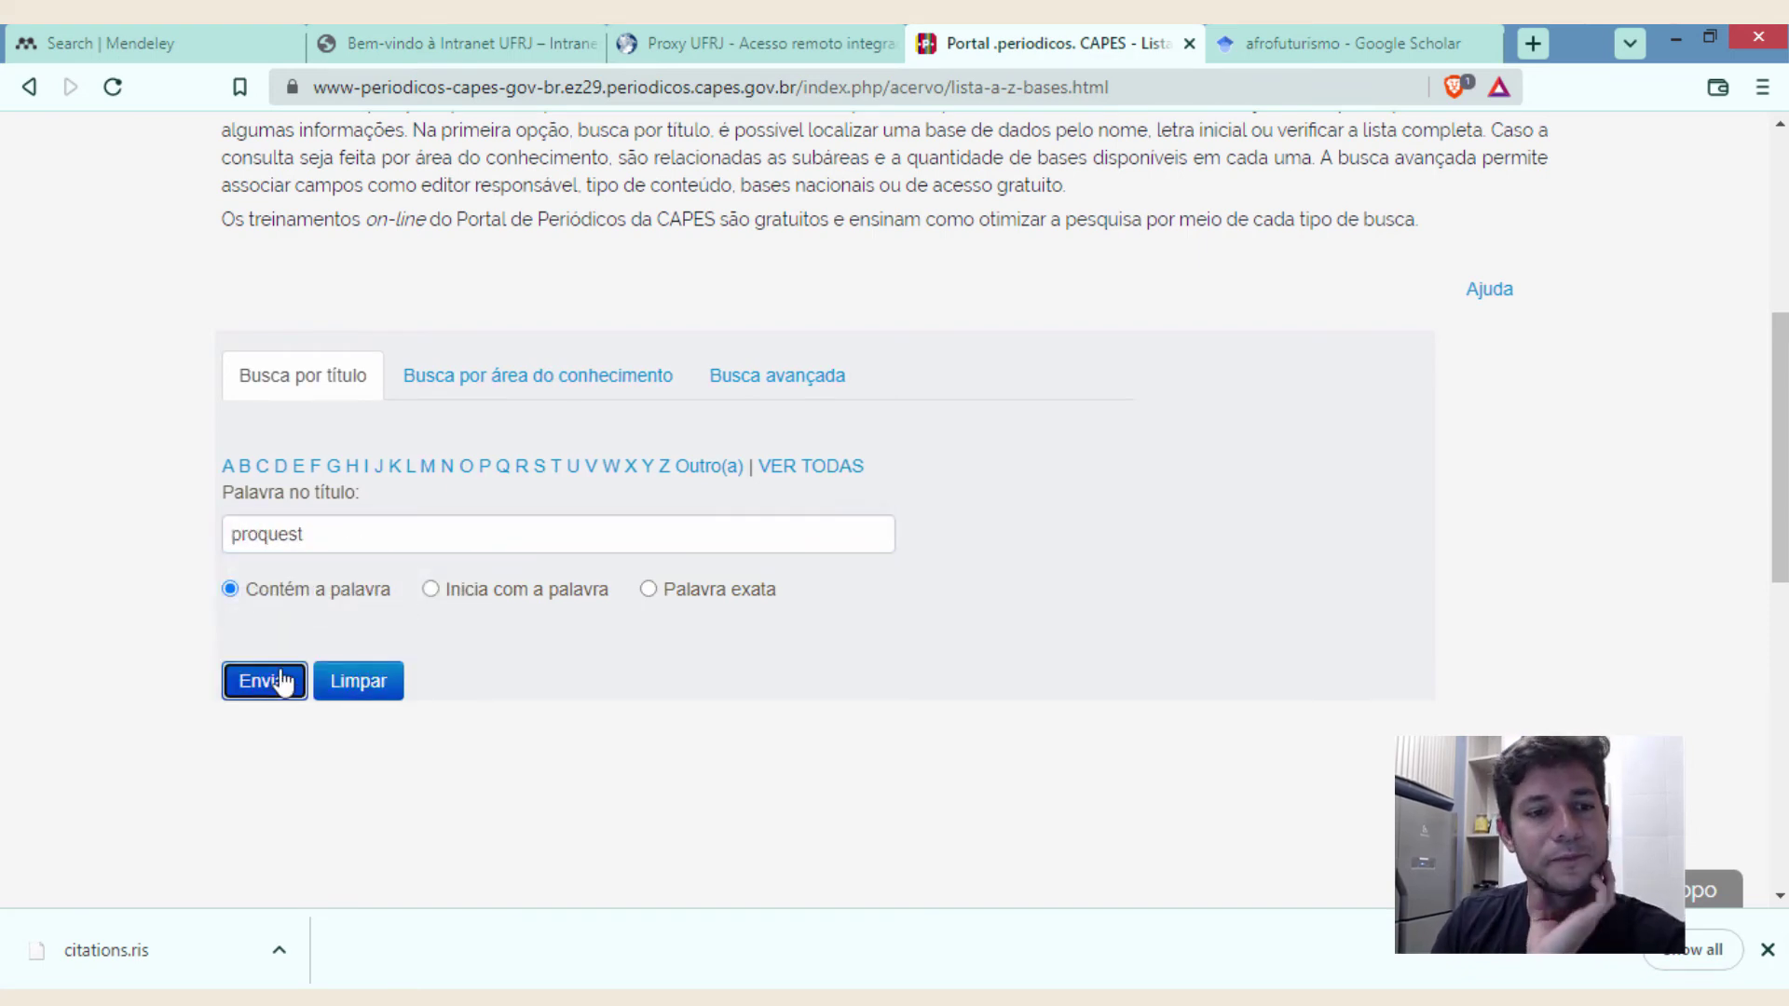
- Search the CAPES database list for "ebsco", open Academic Search Premier - ASP (EBSCO), and dismiss the downloads bar
{"action": "left_click", "coordinate": [308, 540]}
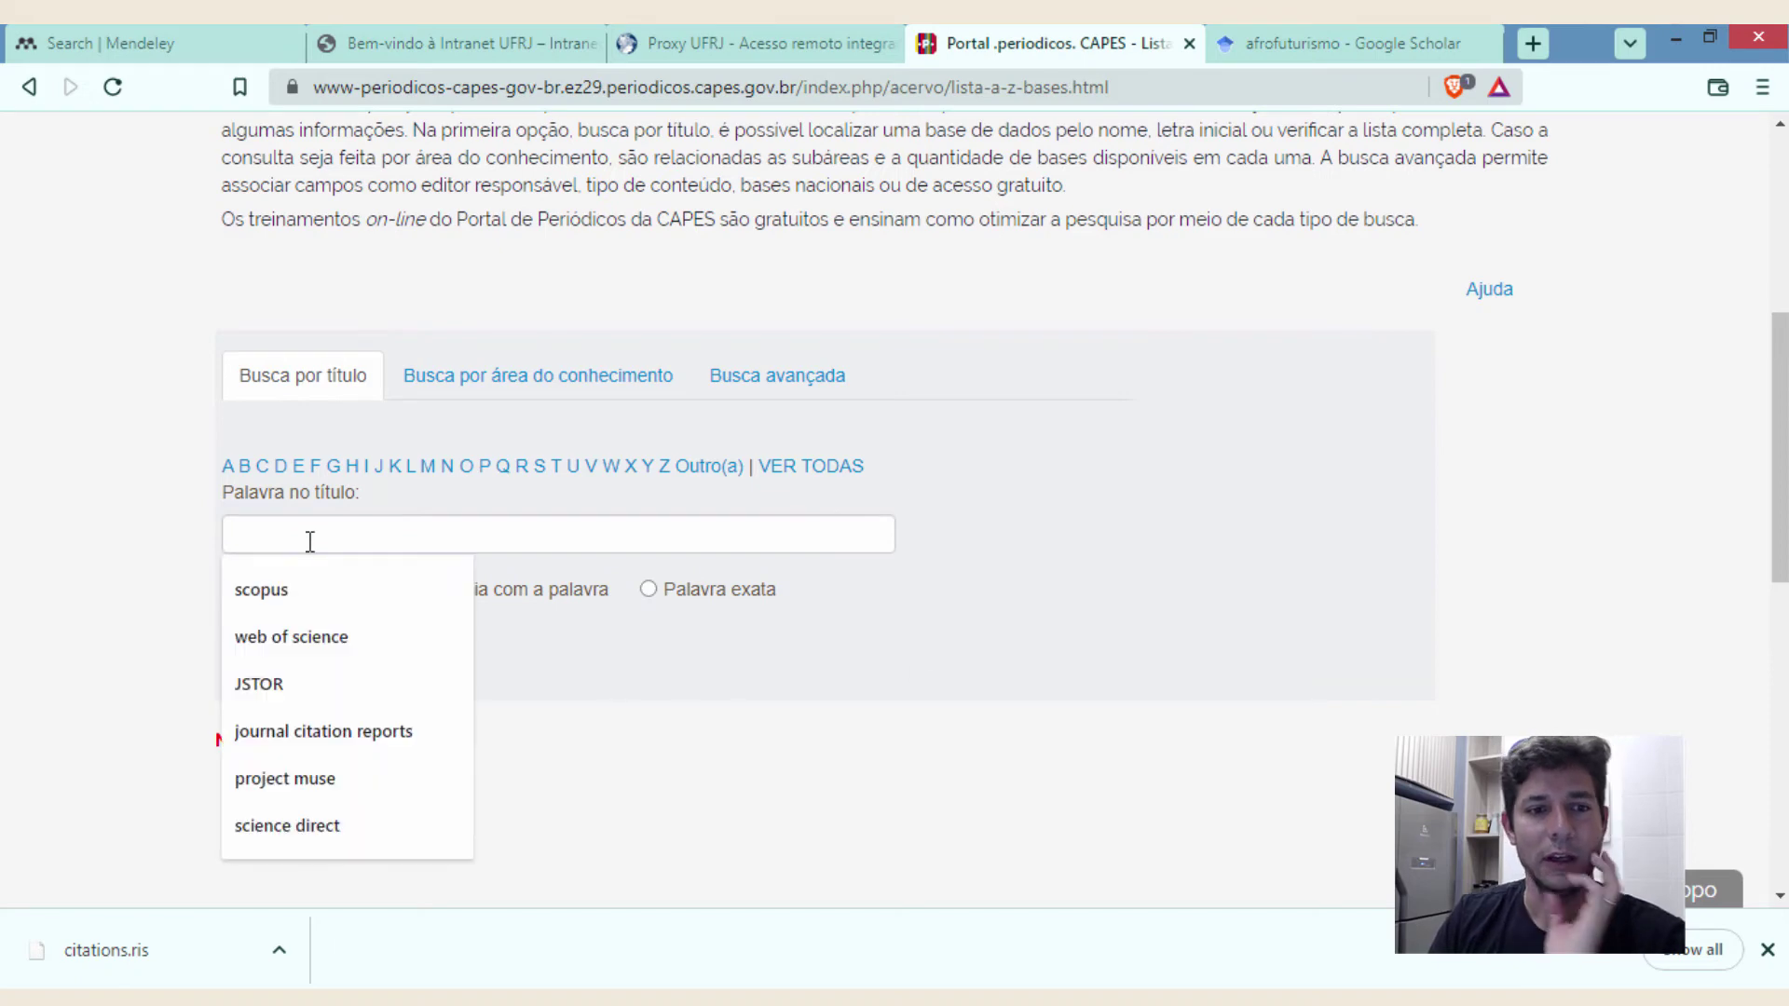
{"action": "type", "text": "ebsco"}
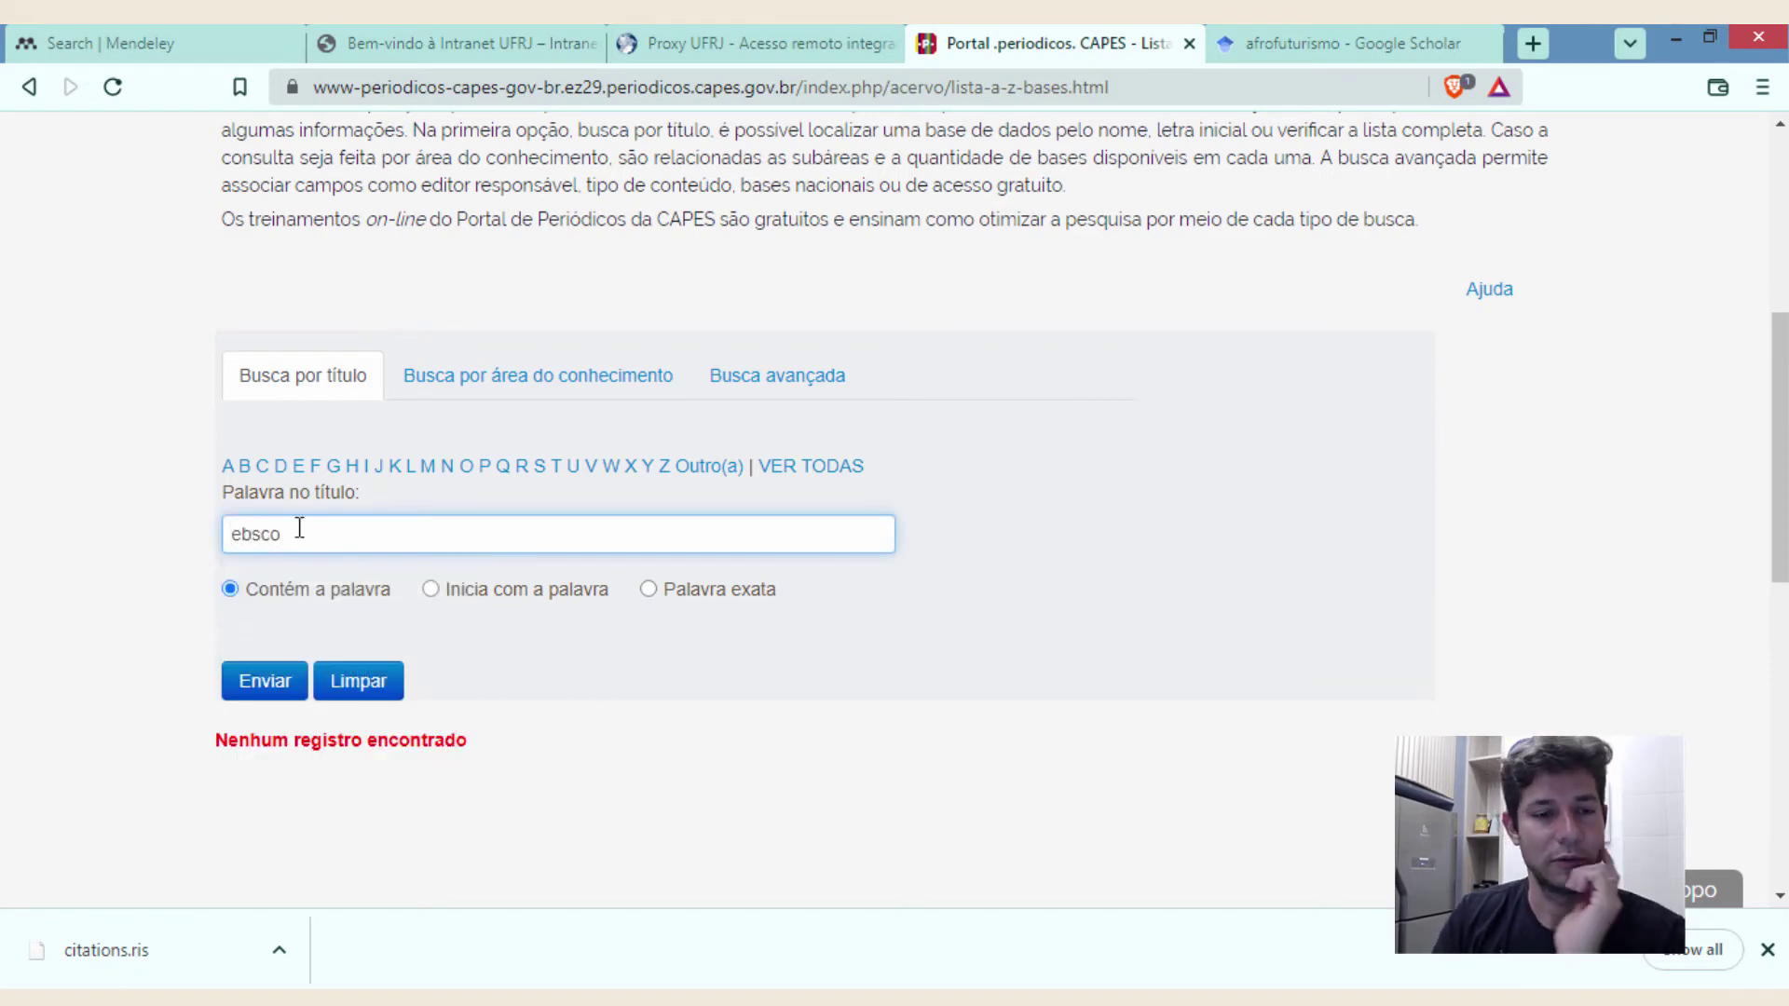
{"action": "left_click", "coordinate": [262, 698]}
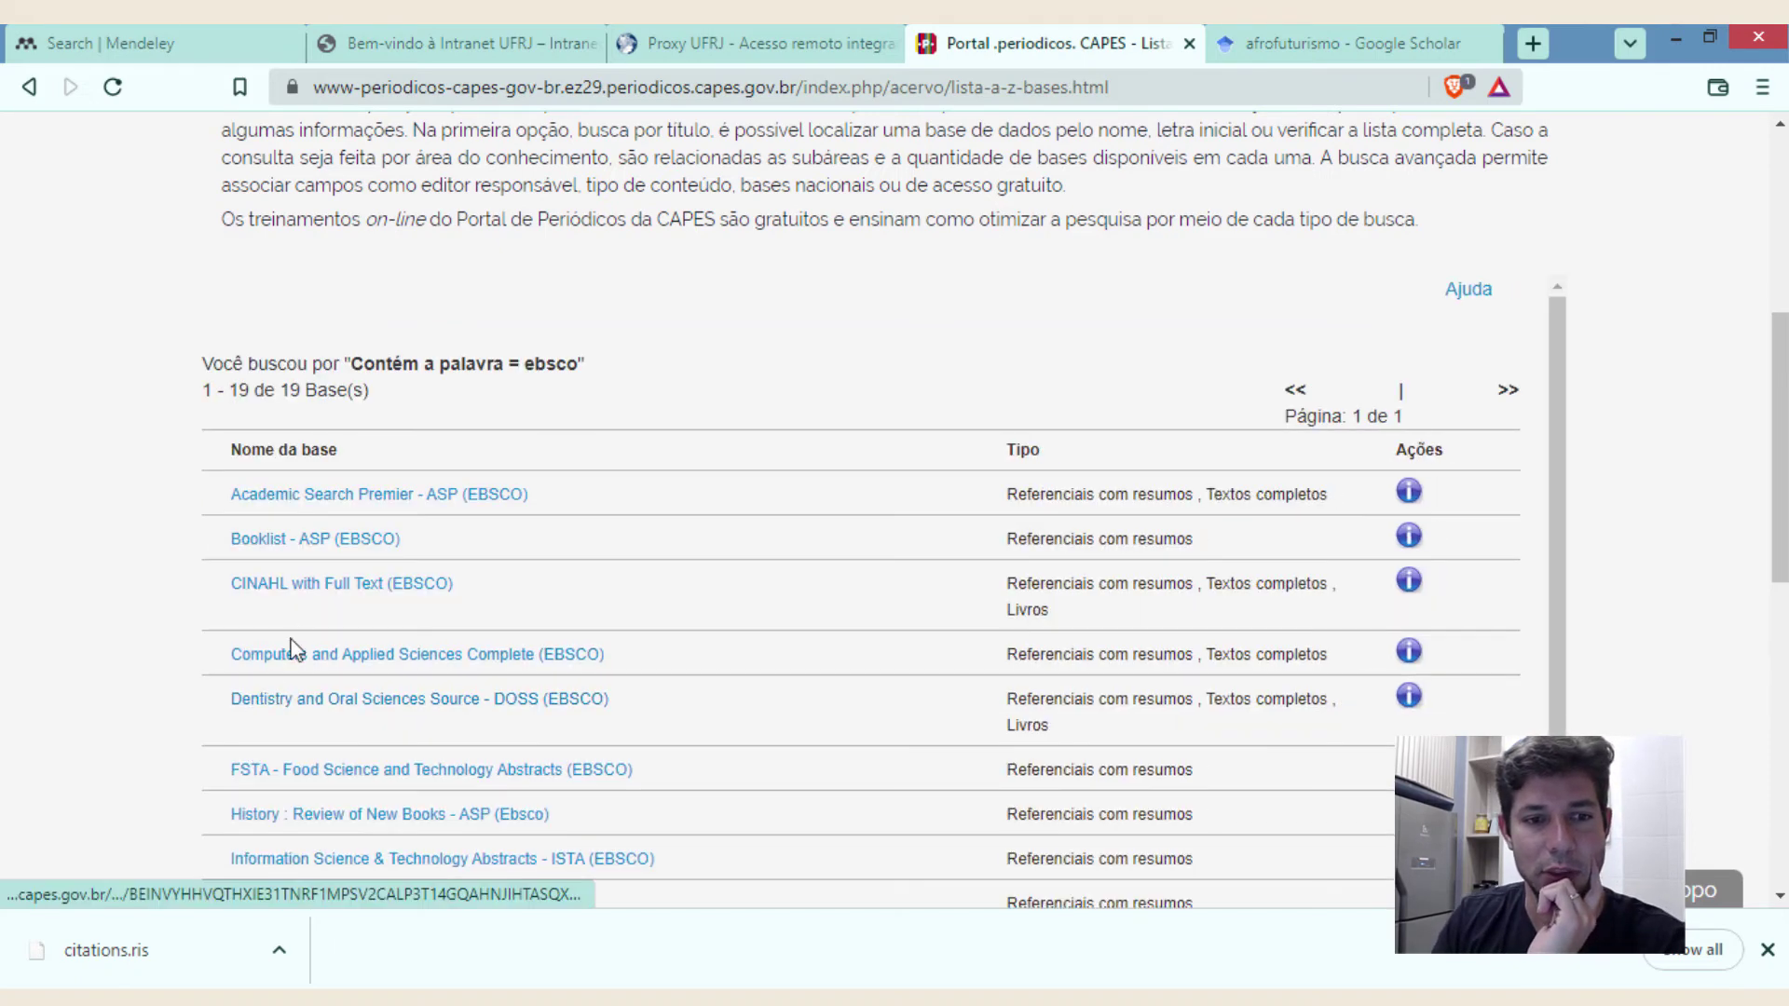
{"action": "left_click", "coordinate": [372, 494]}
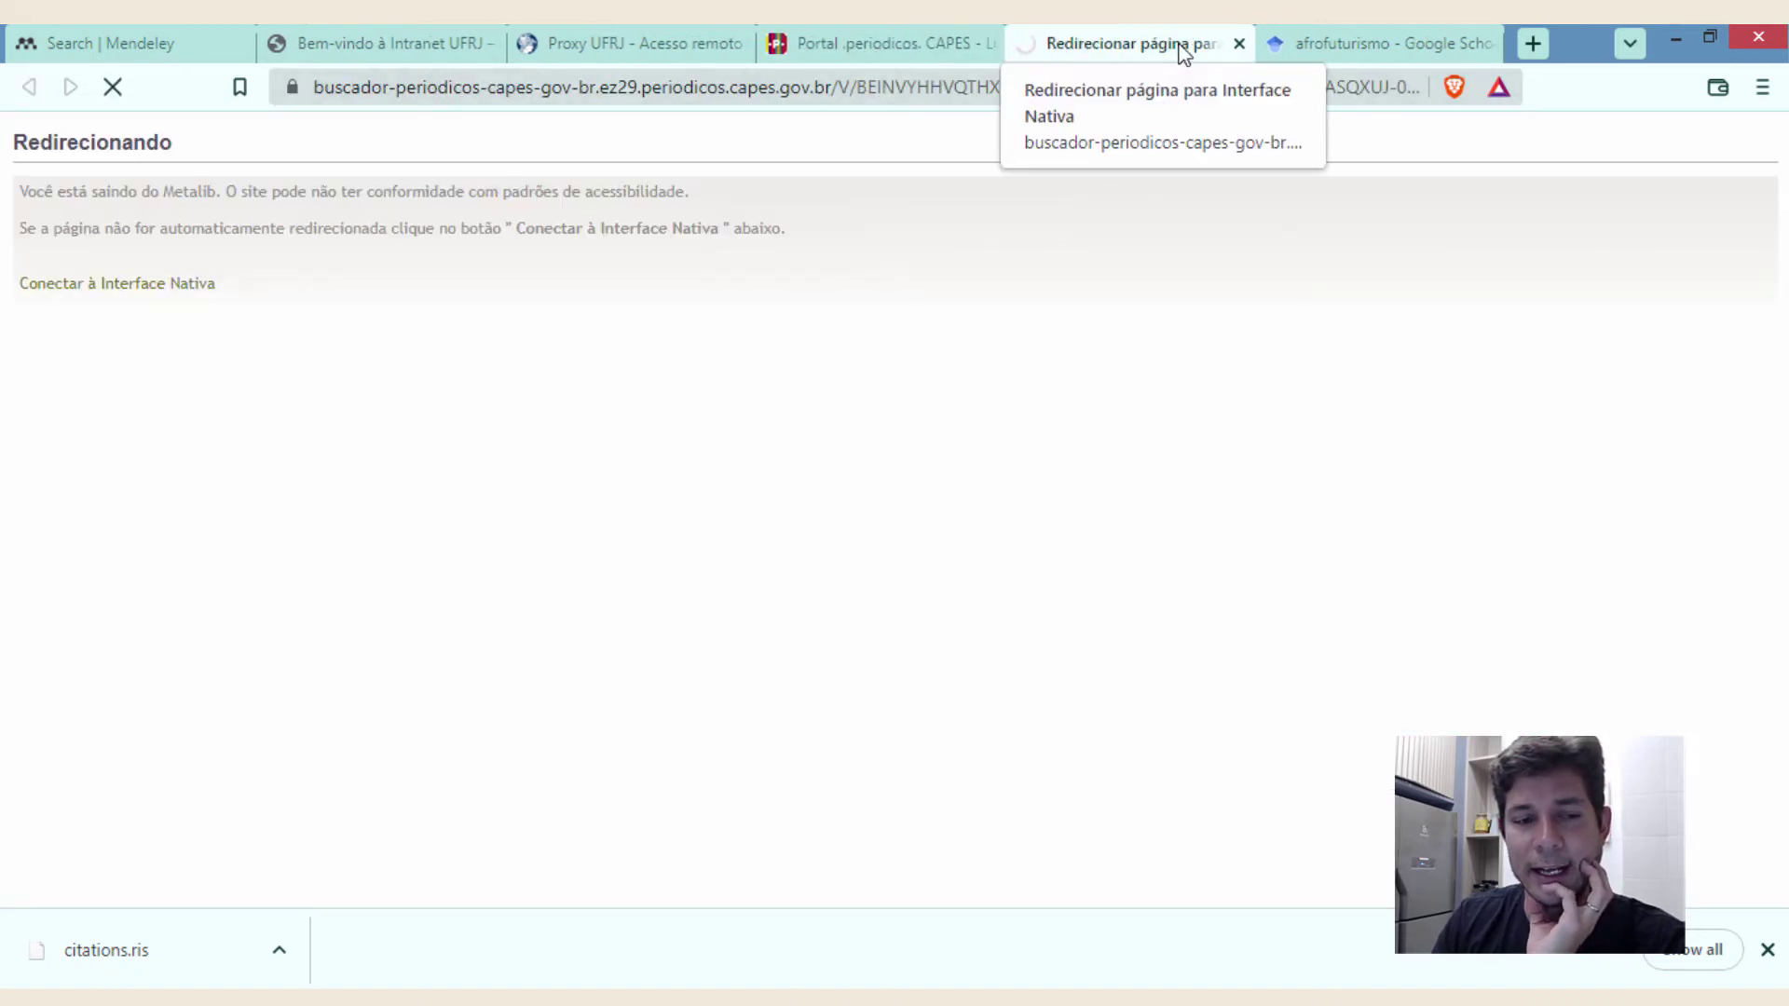
{"action": "left_click", "coordinate": [1767, 950]}
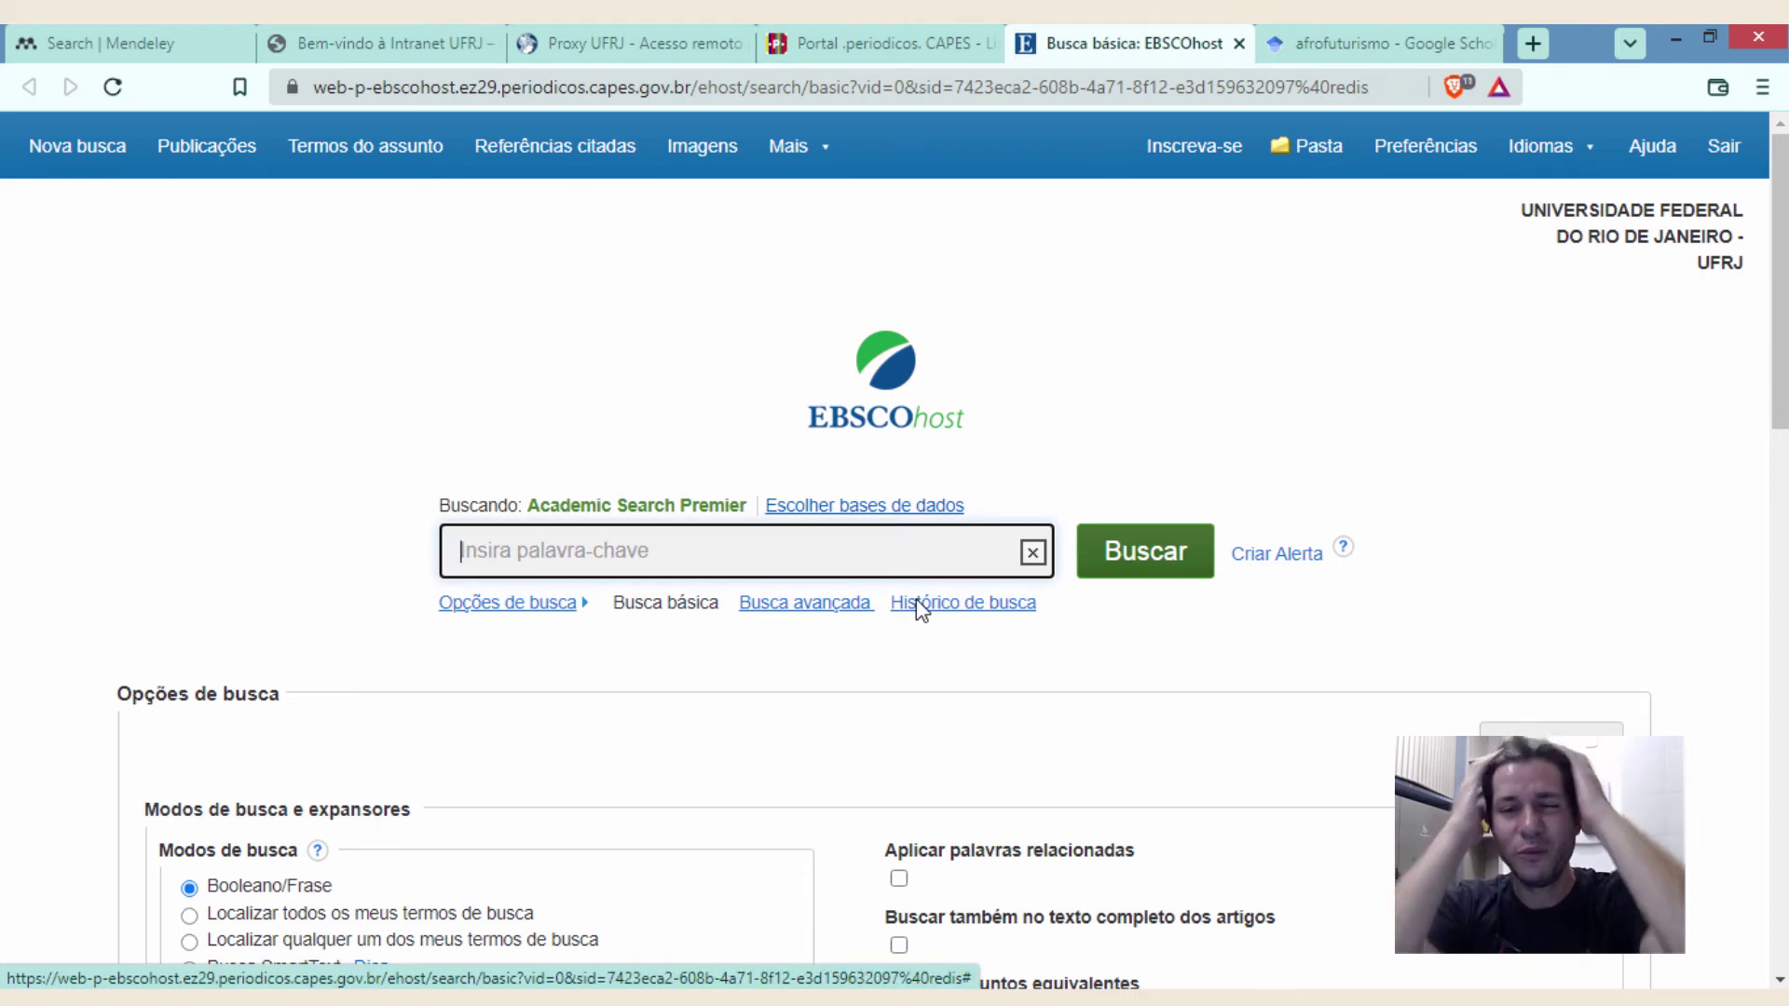
- Search Academic Search Premier for "afrofuturism" using the suggested term
{"action": "type", "text": "a"}
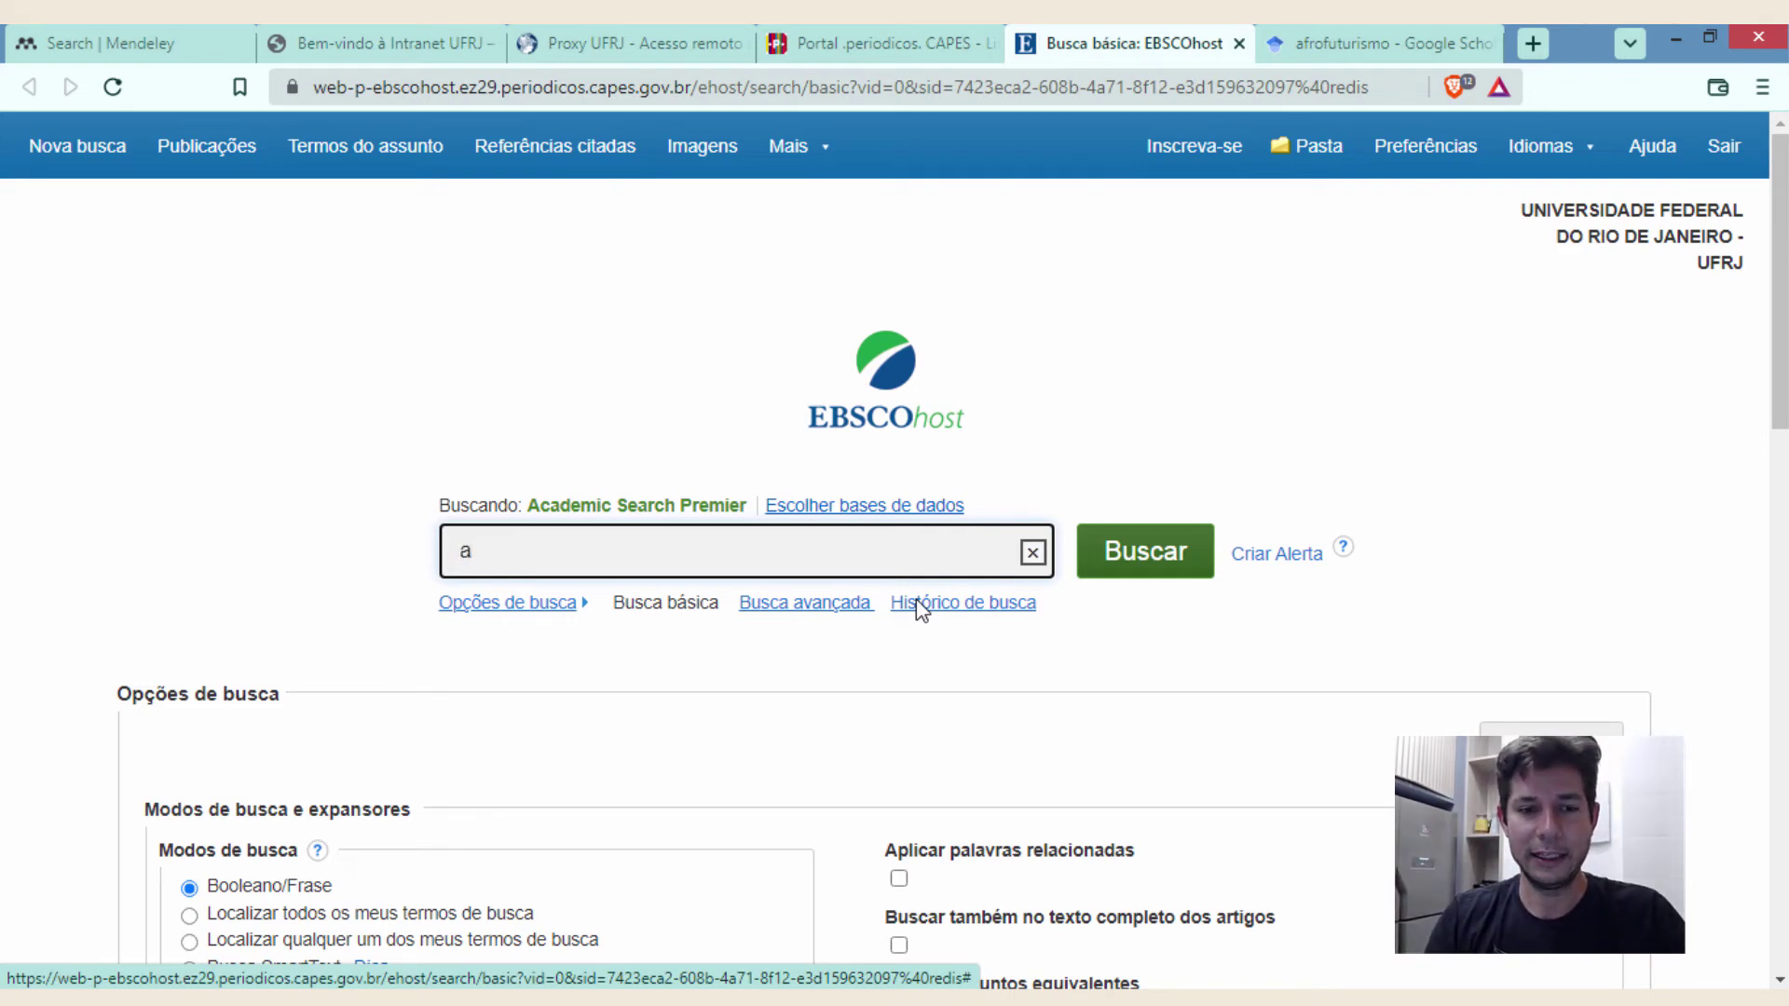
{"action": "type", "text": "fro"}
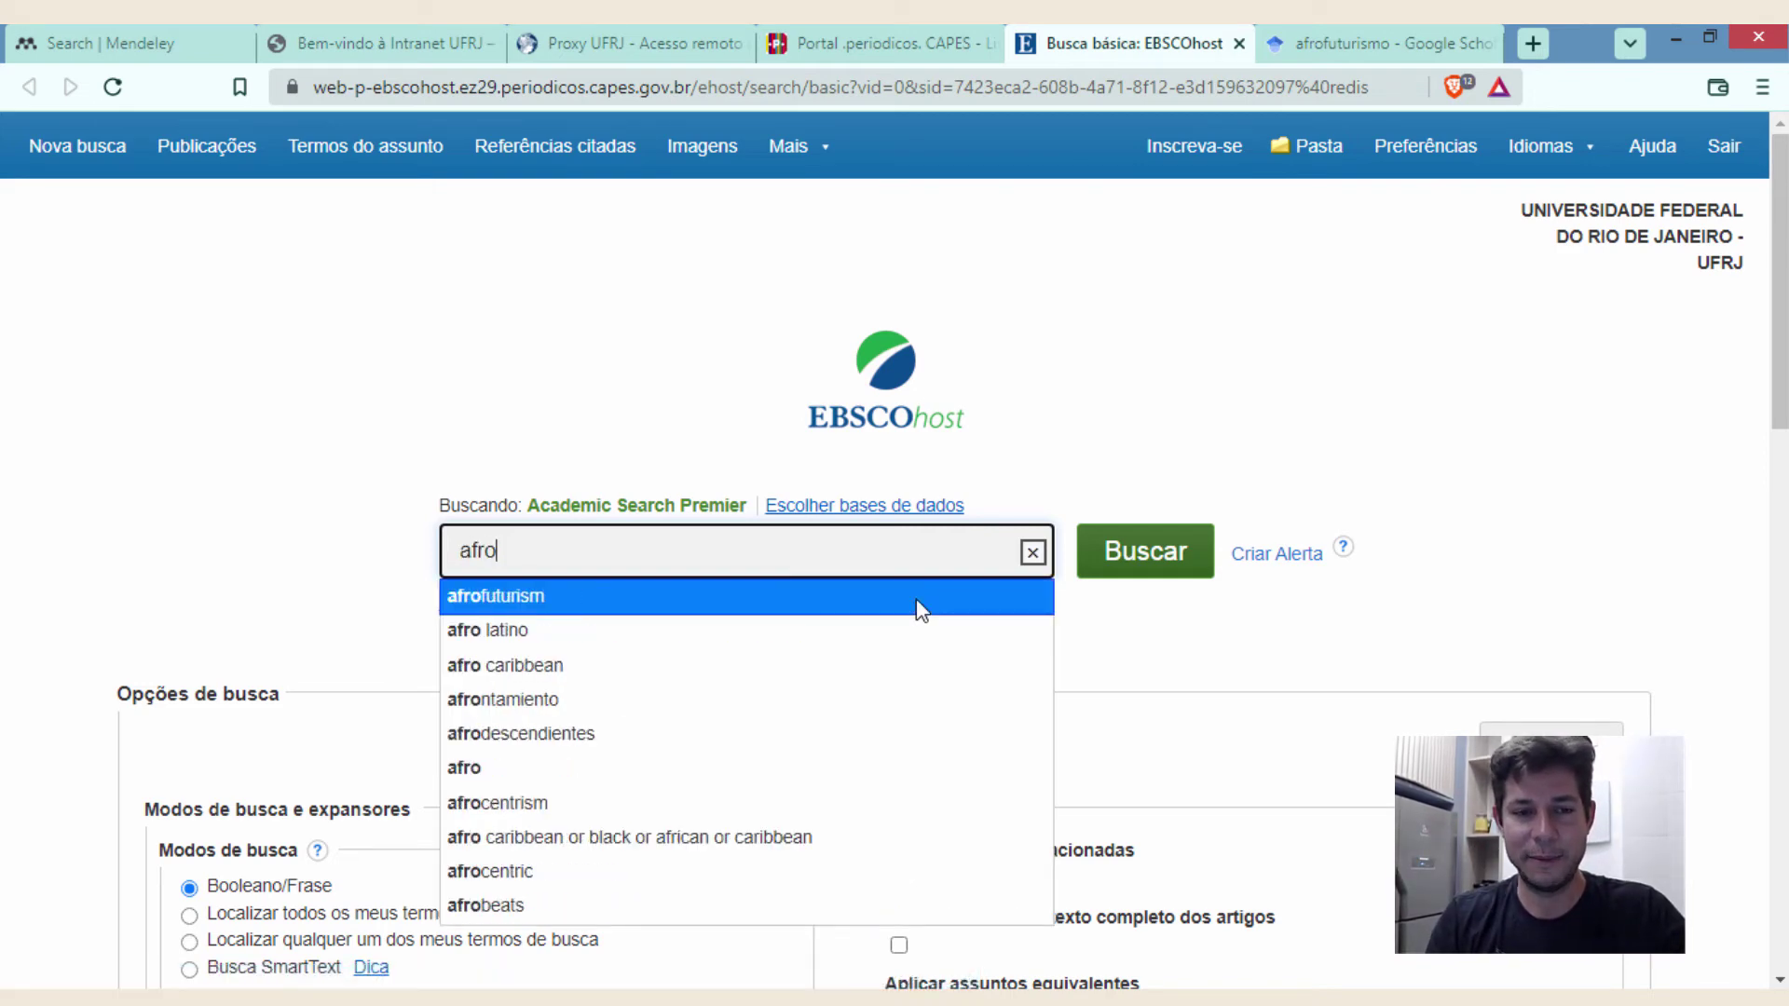
{"action": "left_click", "coordinate": [916, 601]}
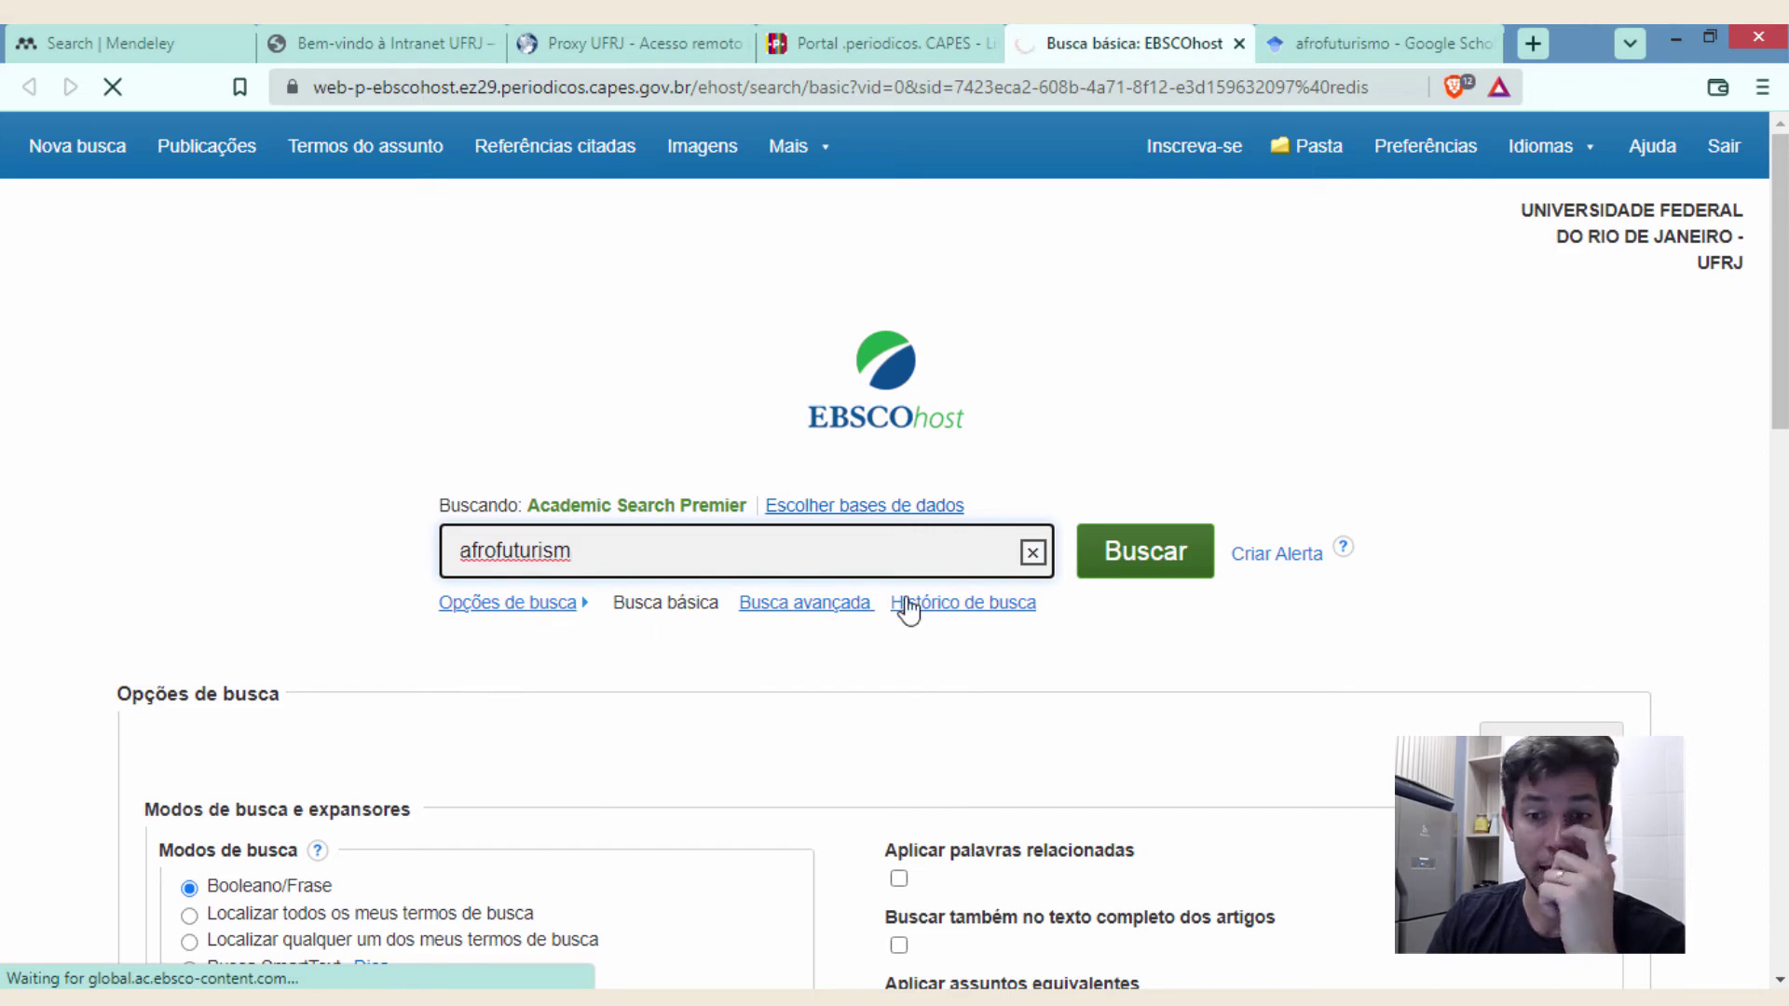
{"action": "left_click", "coordinate": [1136, 559]}
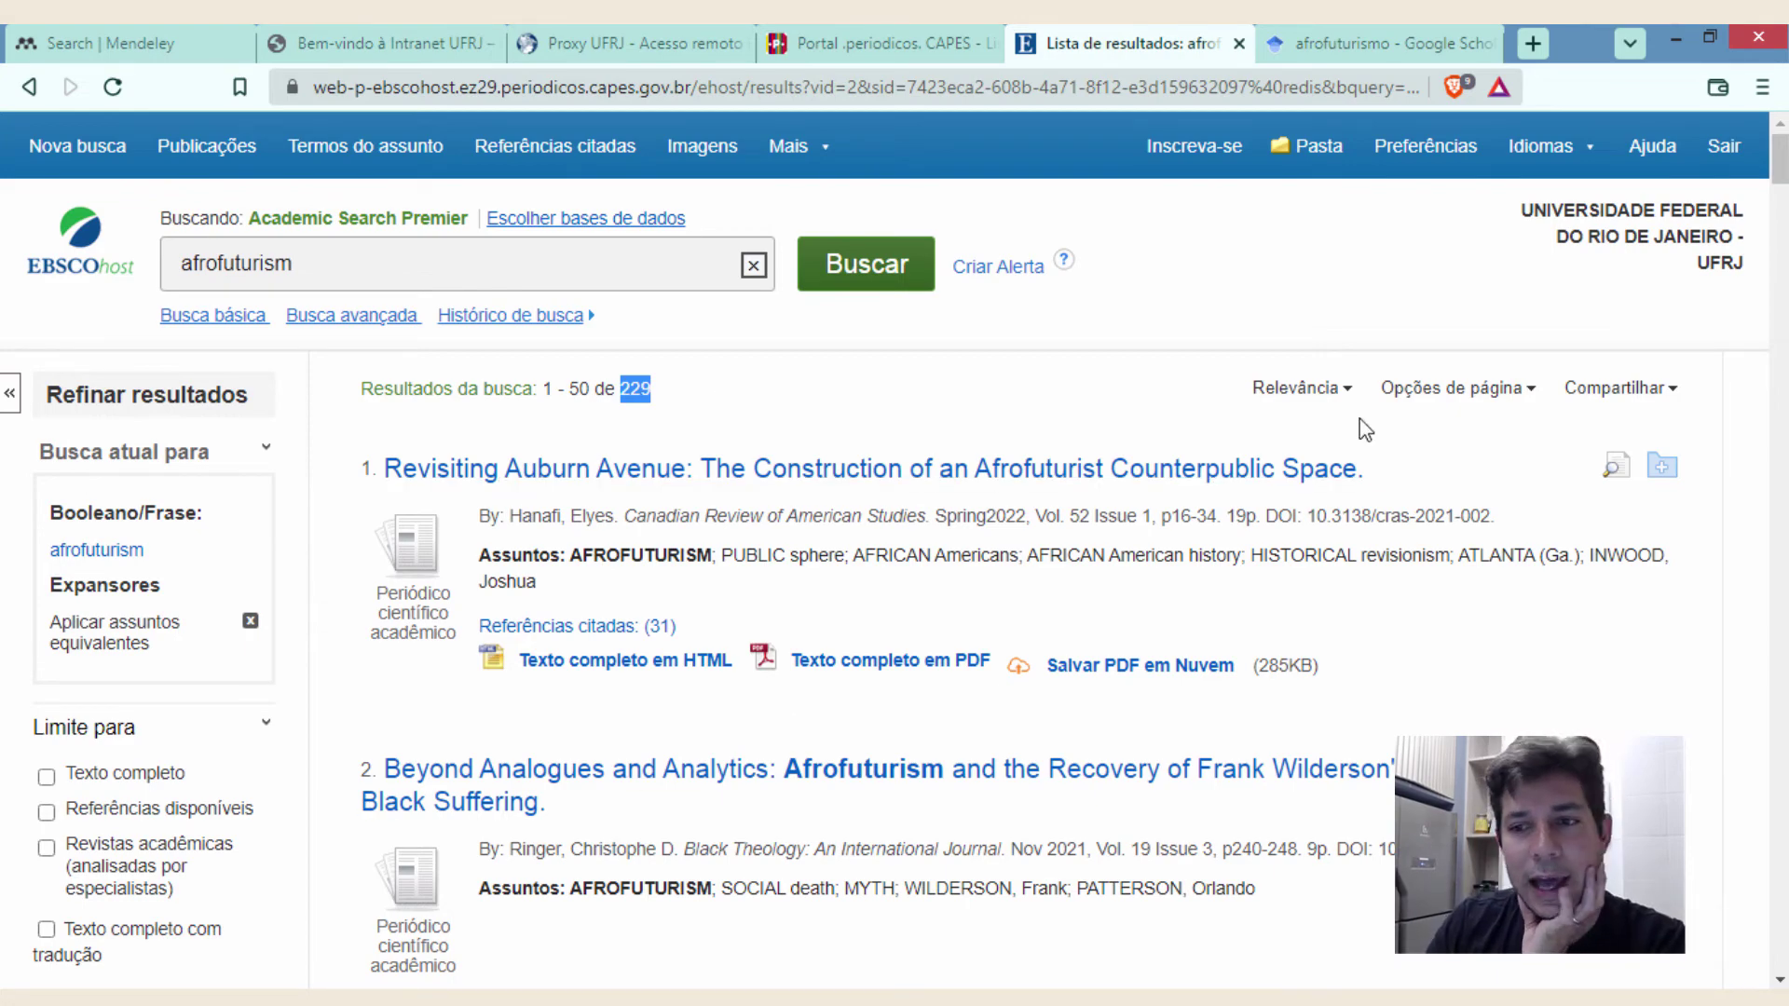
- Add the first three afrofuturism search results to the EBSCOhost folder
{"action": "scroll", "coordinate": [785, 650], "scroll_direction": "down", "scroll_amount": 3}
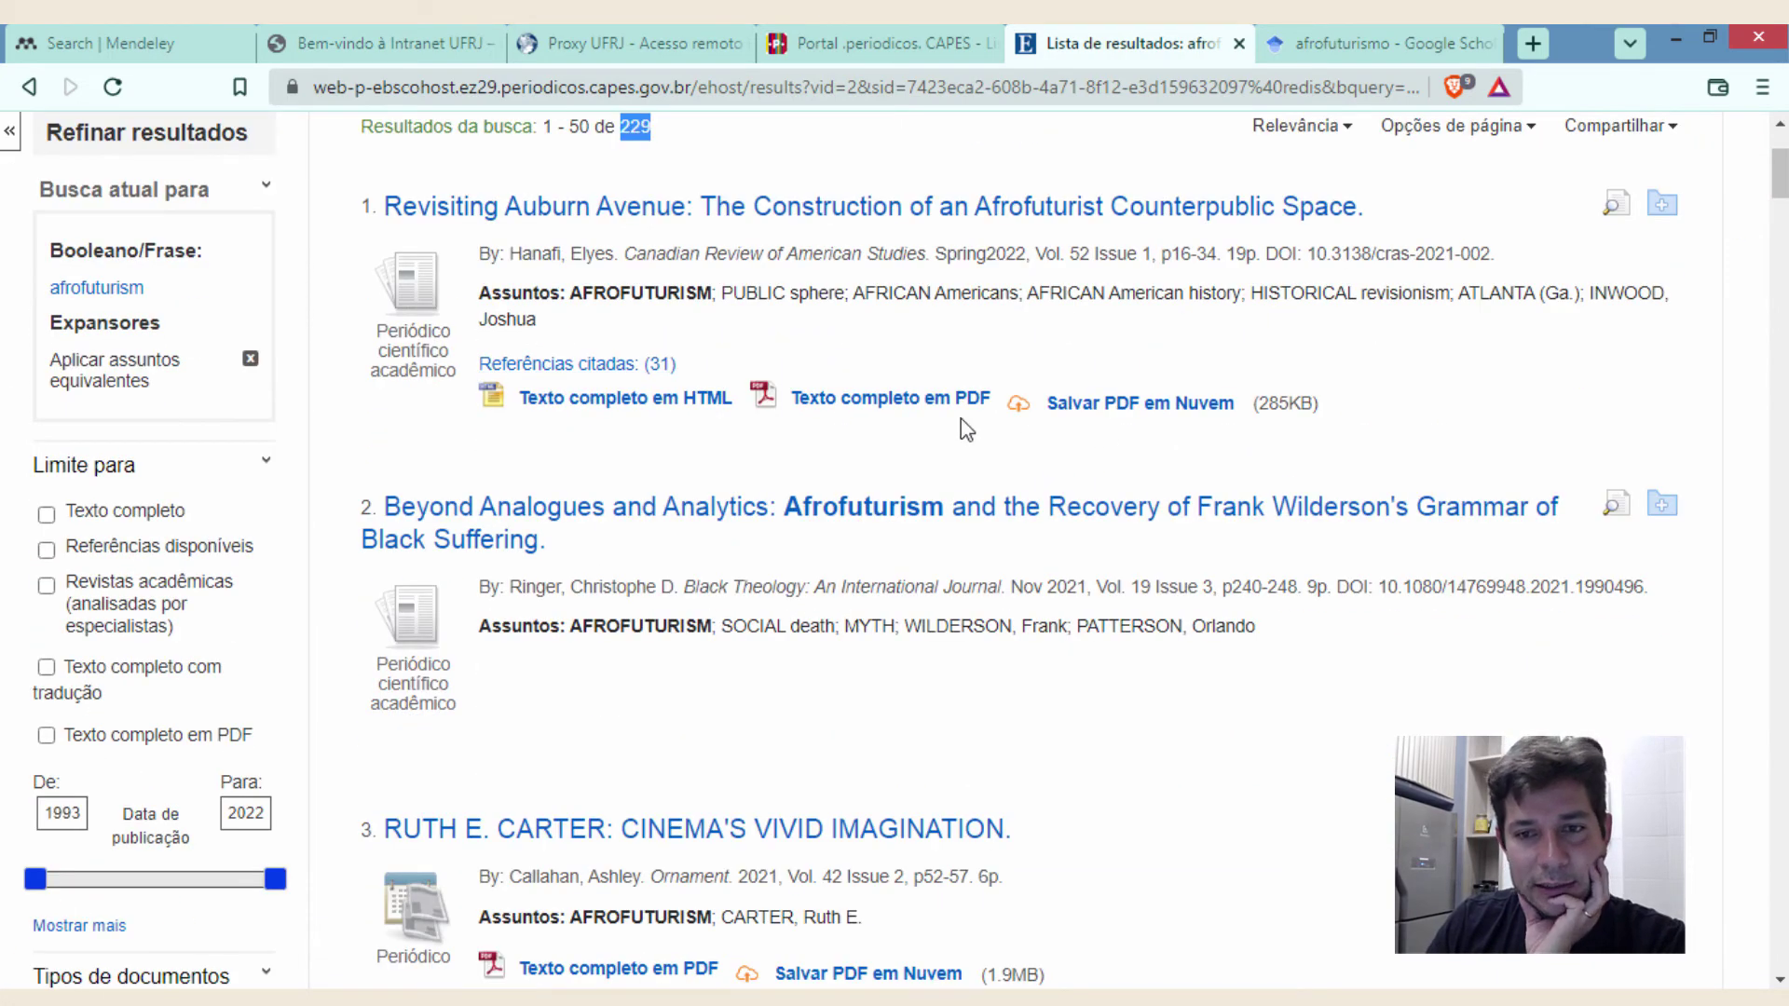
{"action": "scroll", "coordinate": [643, 456], "scroll_direction": "up", "scroll_amount": 3}
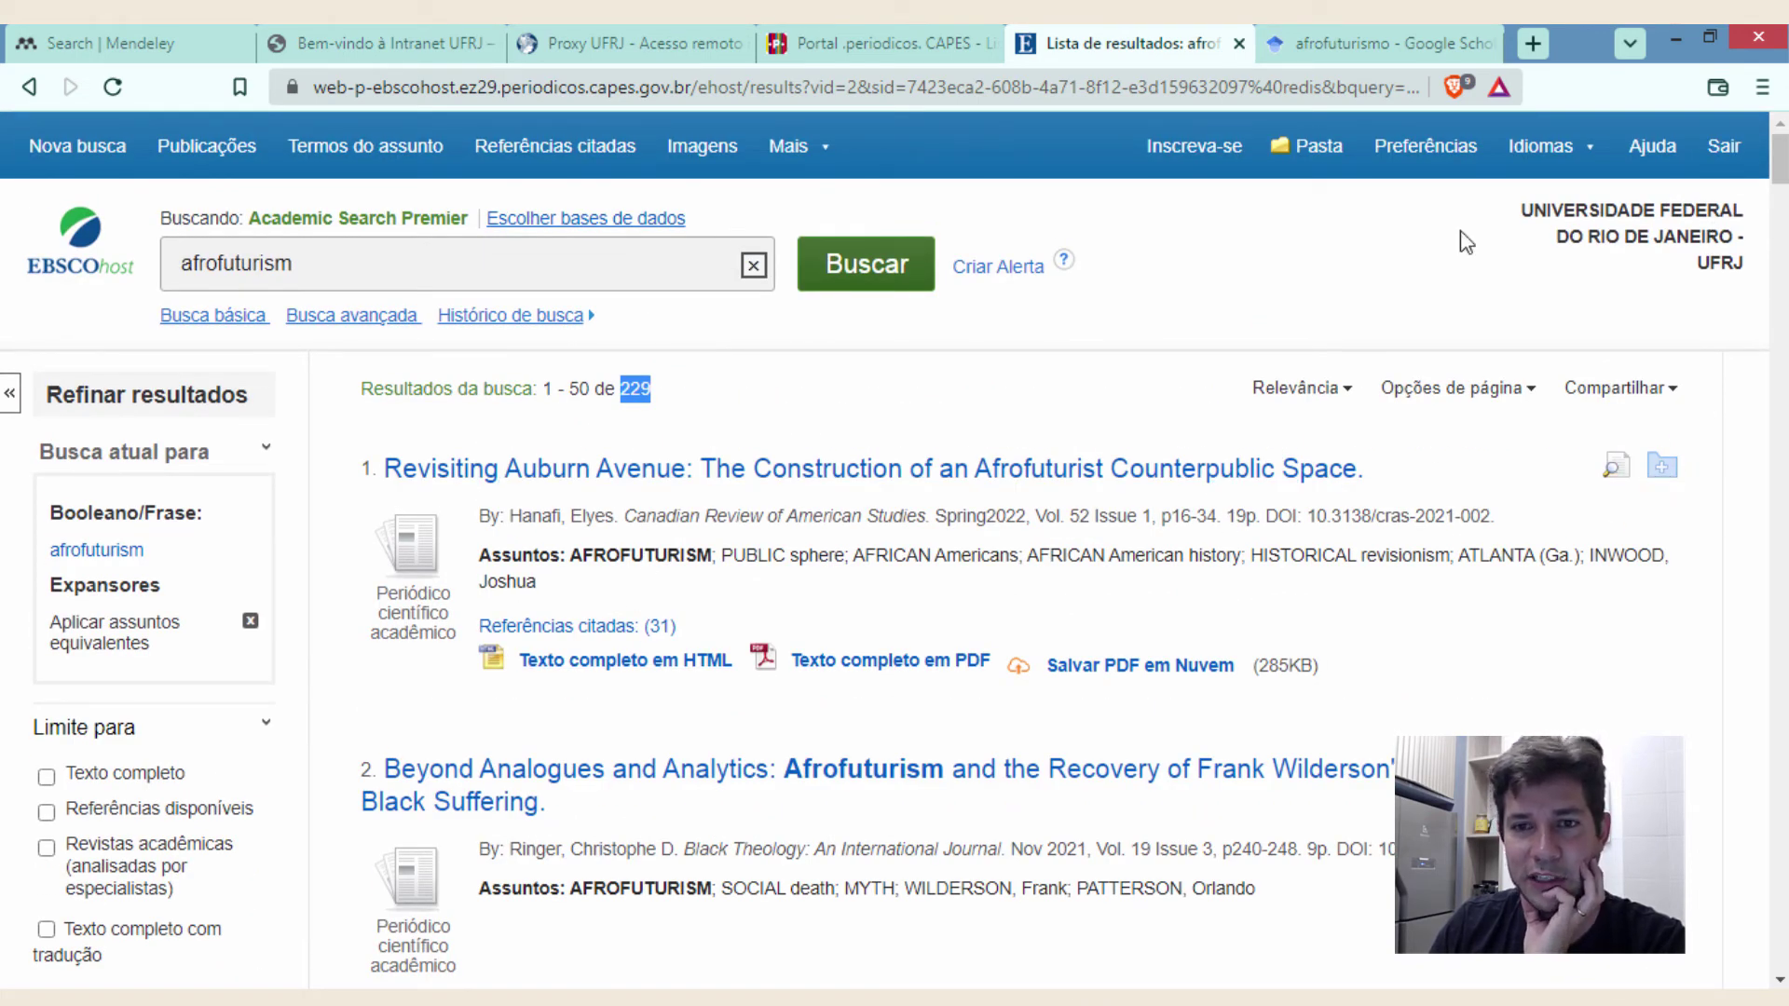
{"action": "left_click", "coordinate": [1662, 477]}
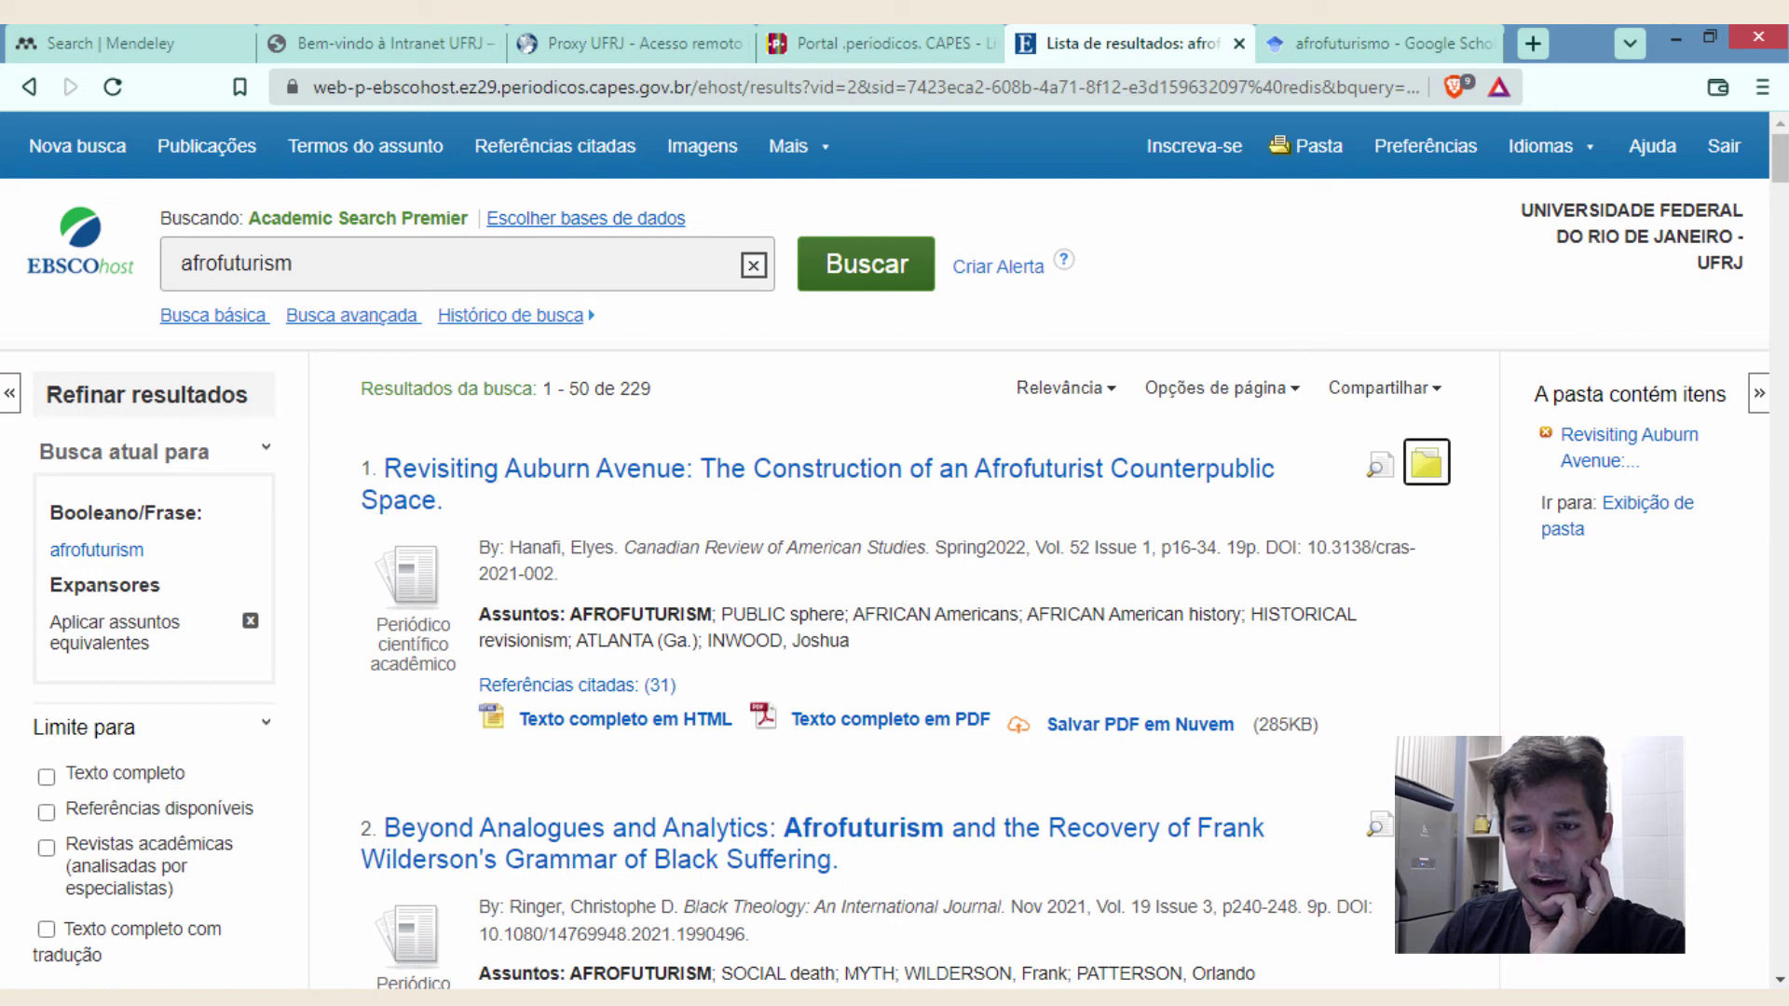
{"action": "left_click", "coordinate": [1425, 823]}
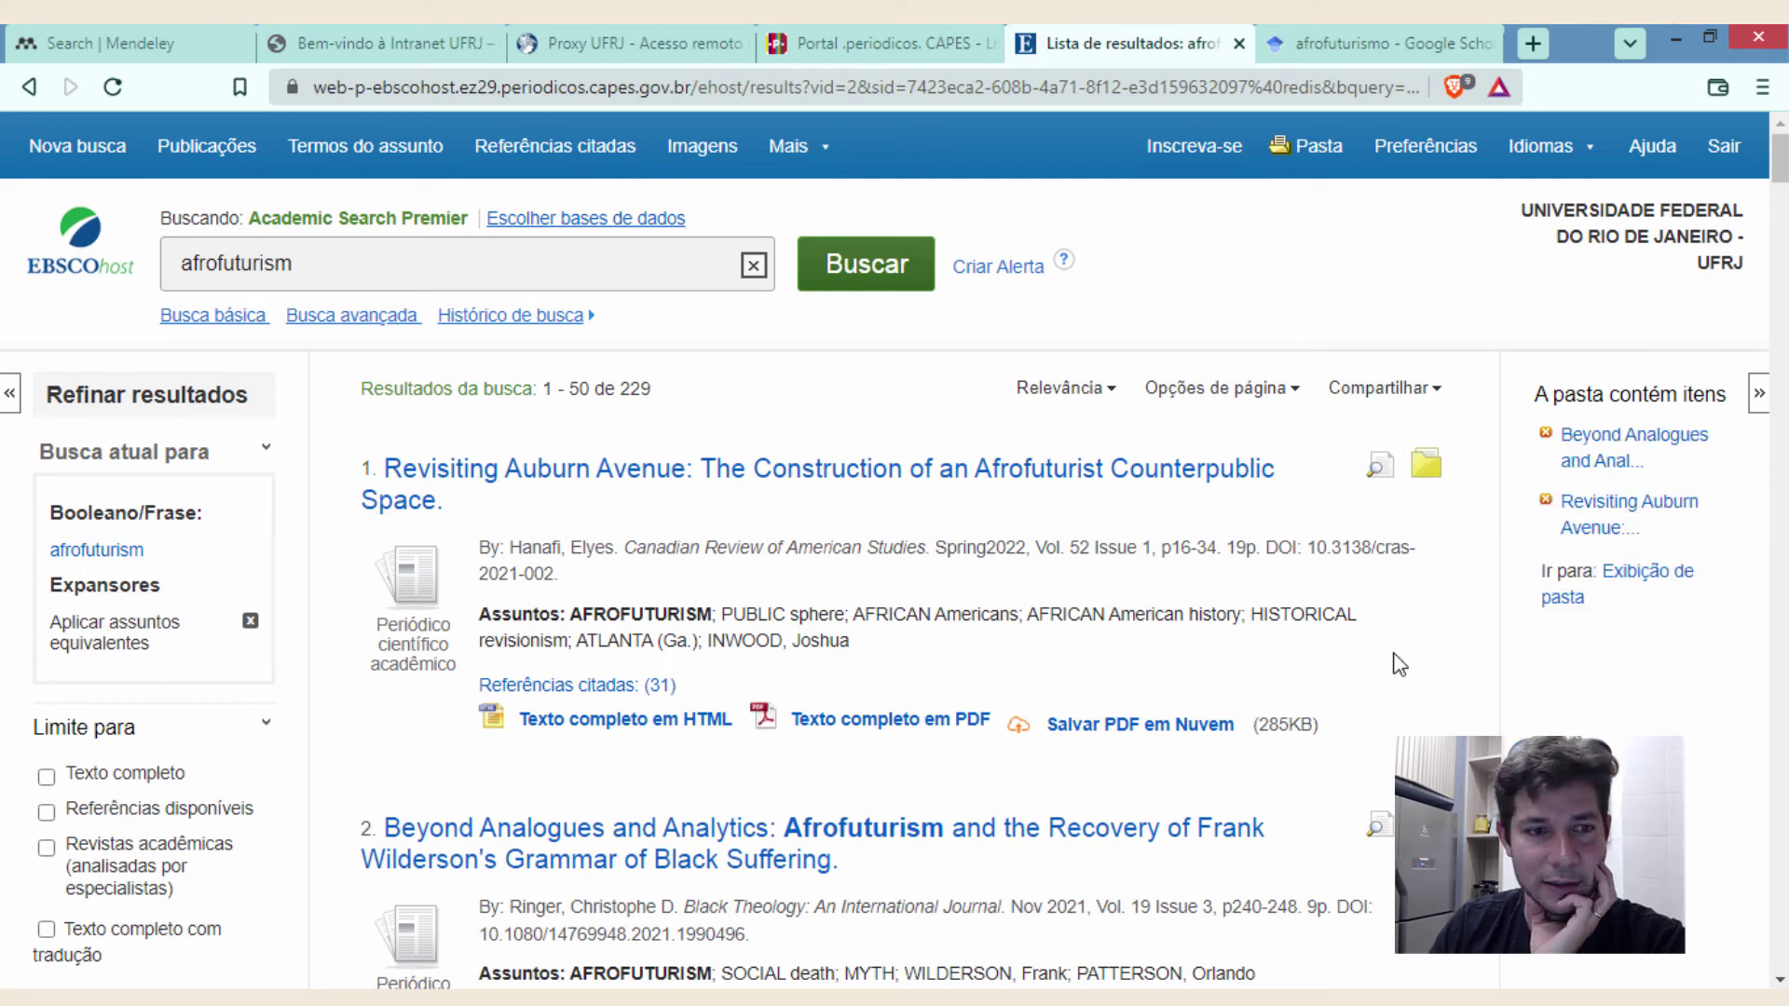
{"action": "scroll", "coordinate": [1397, 604], "scroll_direction": "down", "scroll_amount": 1}
{"action": "scroll", "coordinate": [1401, 597], "scroll_direction": "up", "scroll_amount": 1}
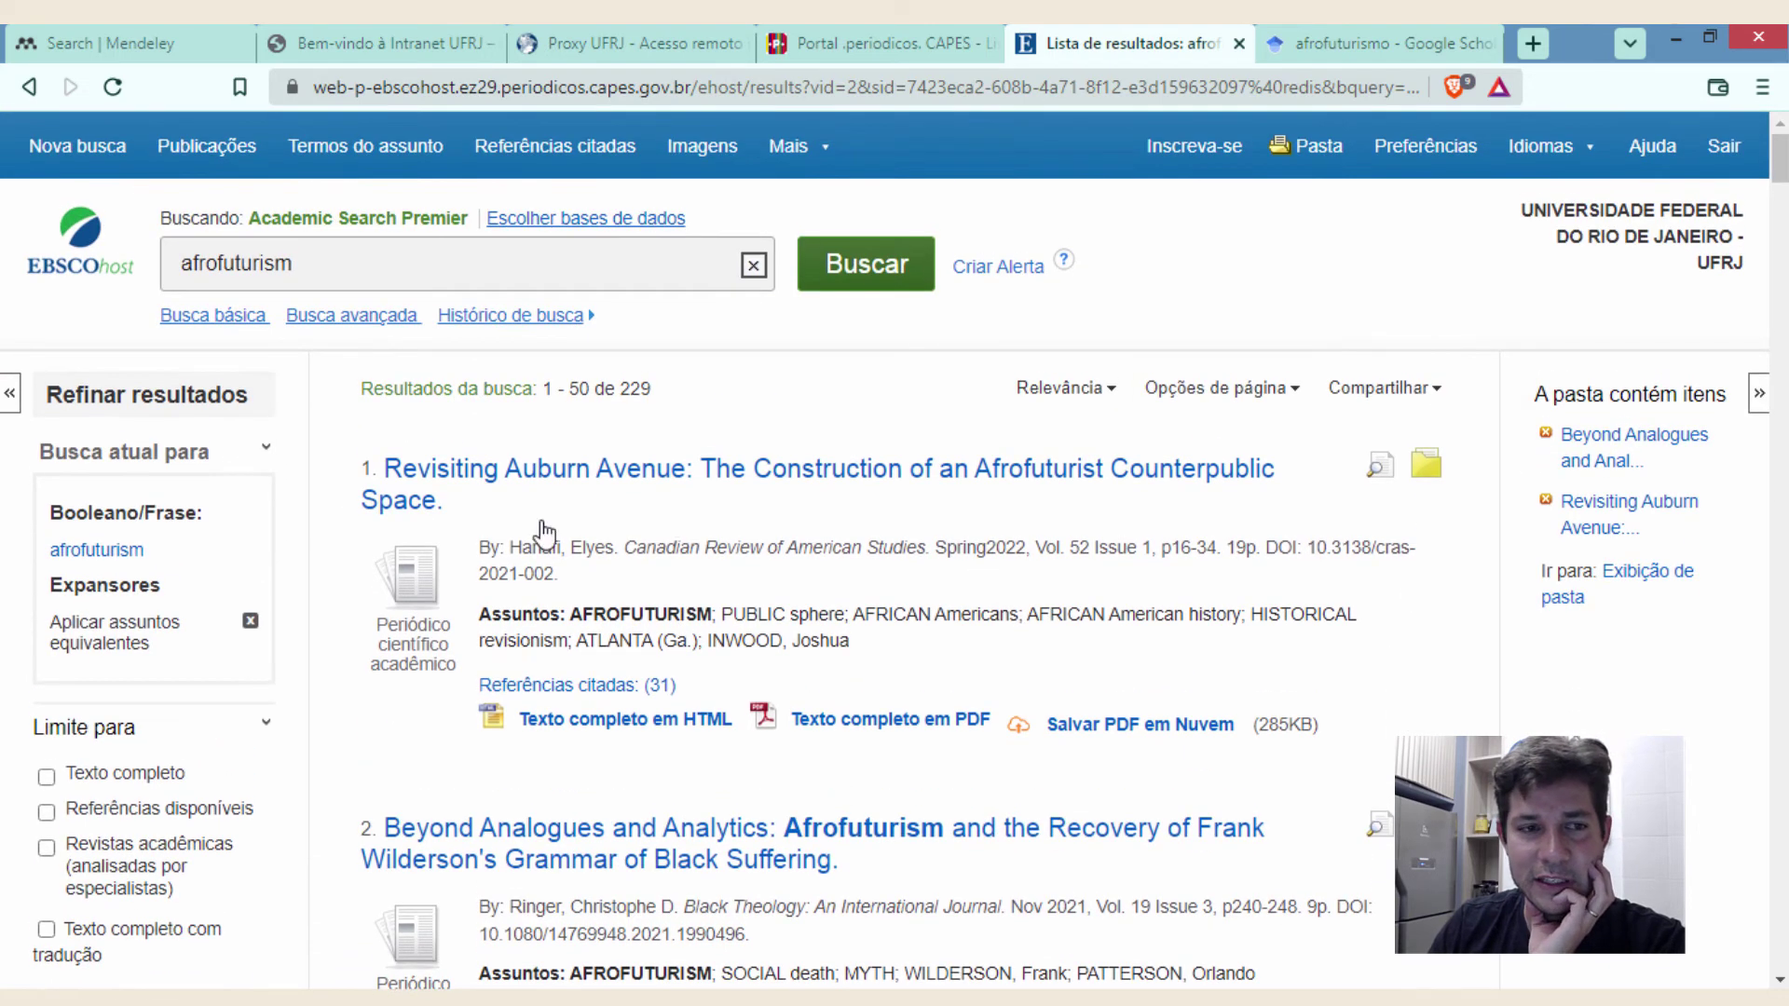
{"action": "scroll", "coordinate": [1323, 593], "scroll_direction": "down", "scroll_amount": 4}
{"action": "scroll", "coordinate": [1242, 587], "scroll_direction": "up", "scroll_amount": 4}
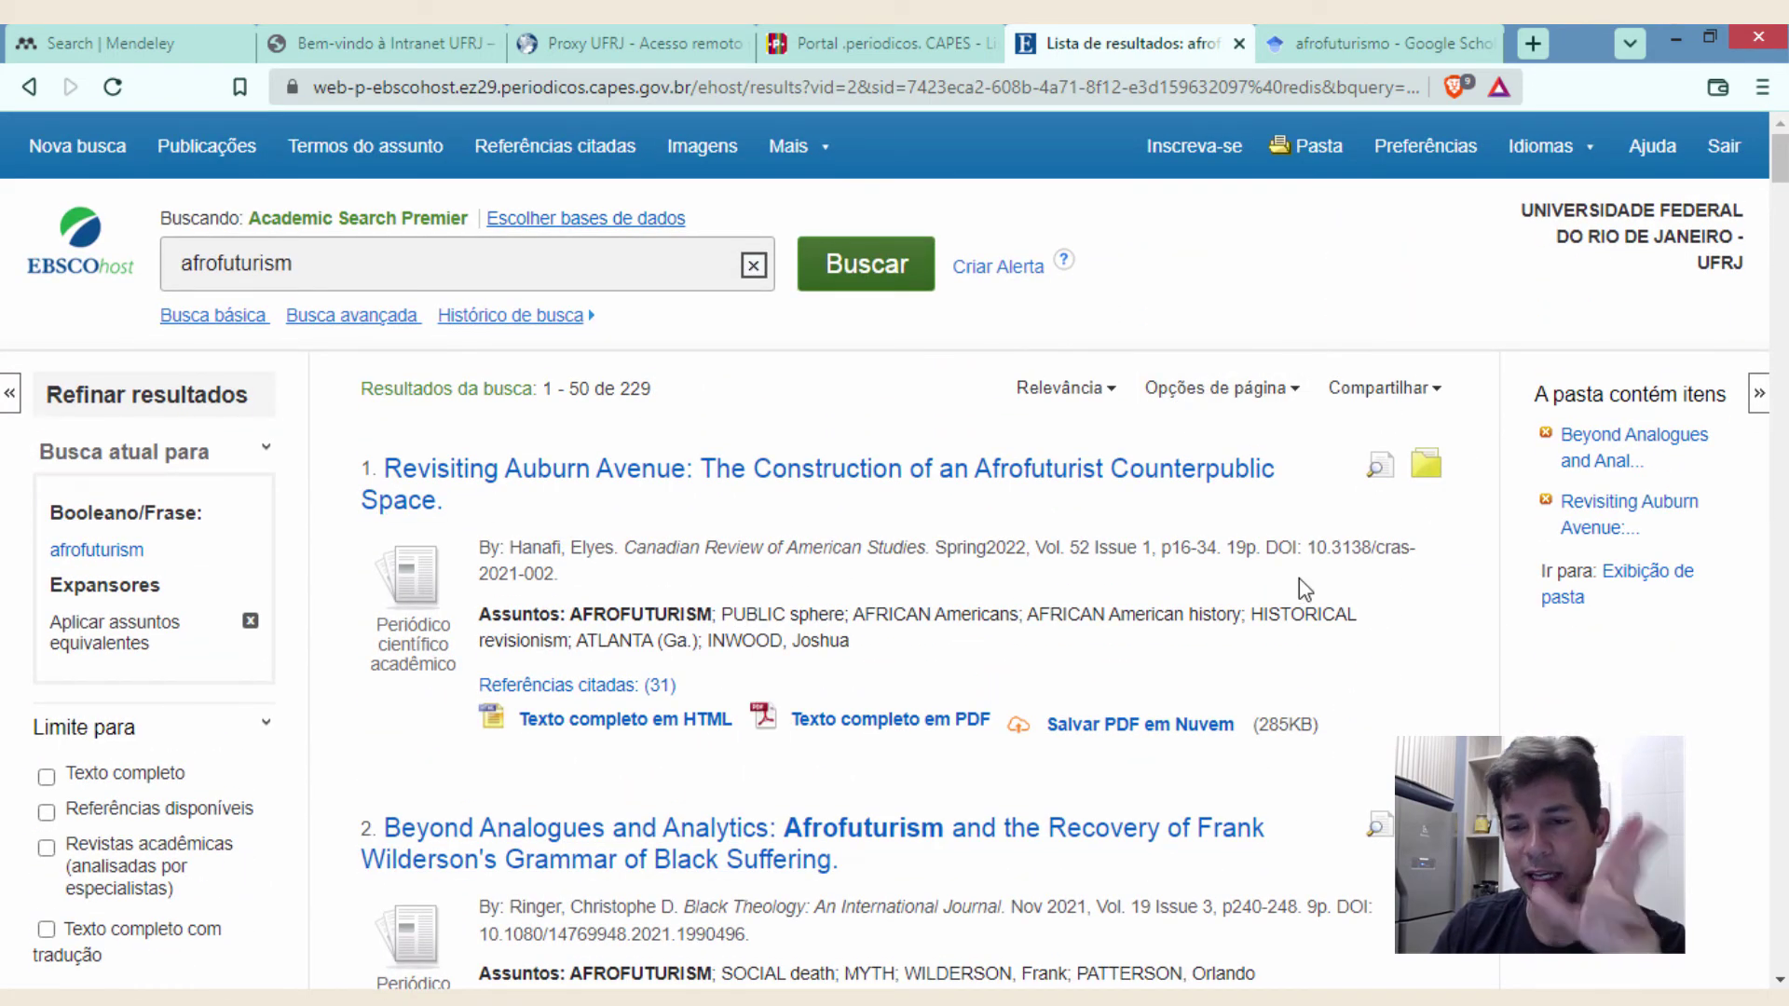
{"action": "scroll", "coordinate": [1305, 589], "scroll_direction": "down", "scroll_amount": 4}
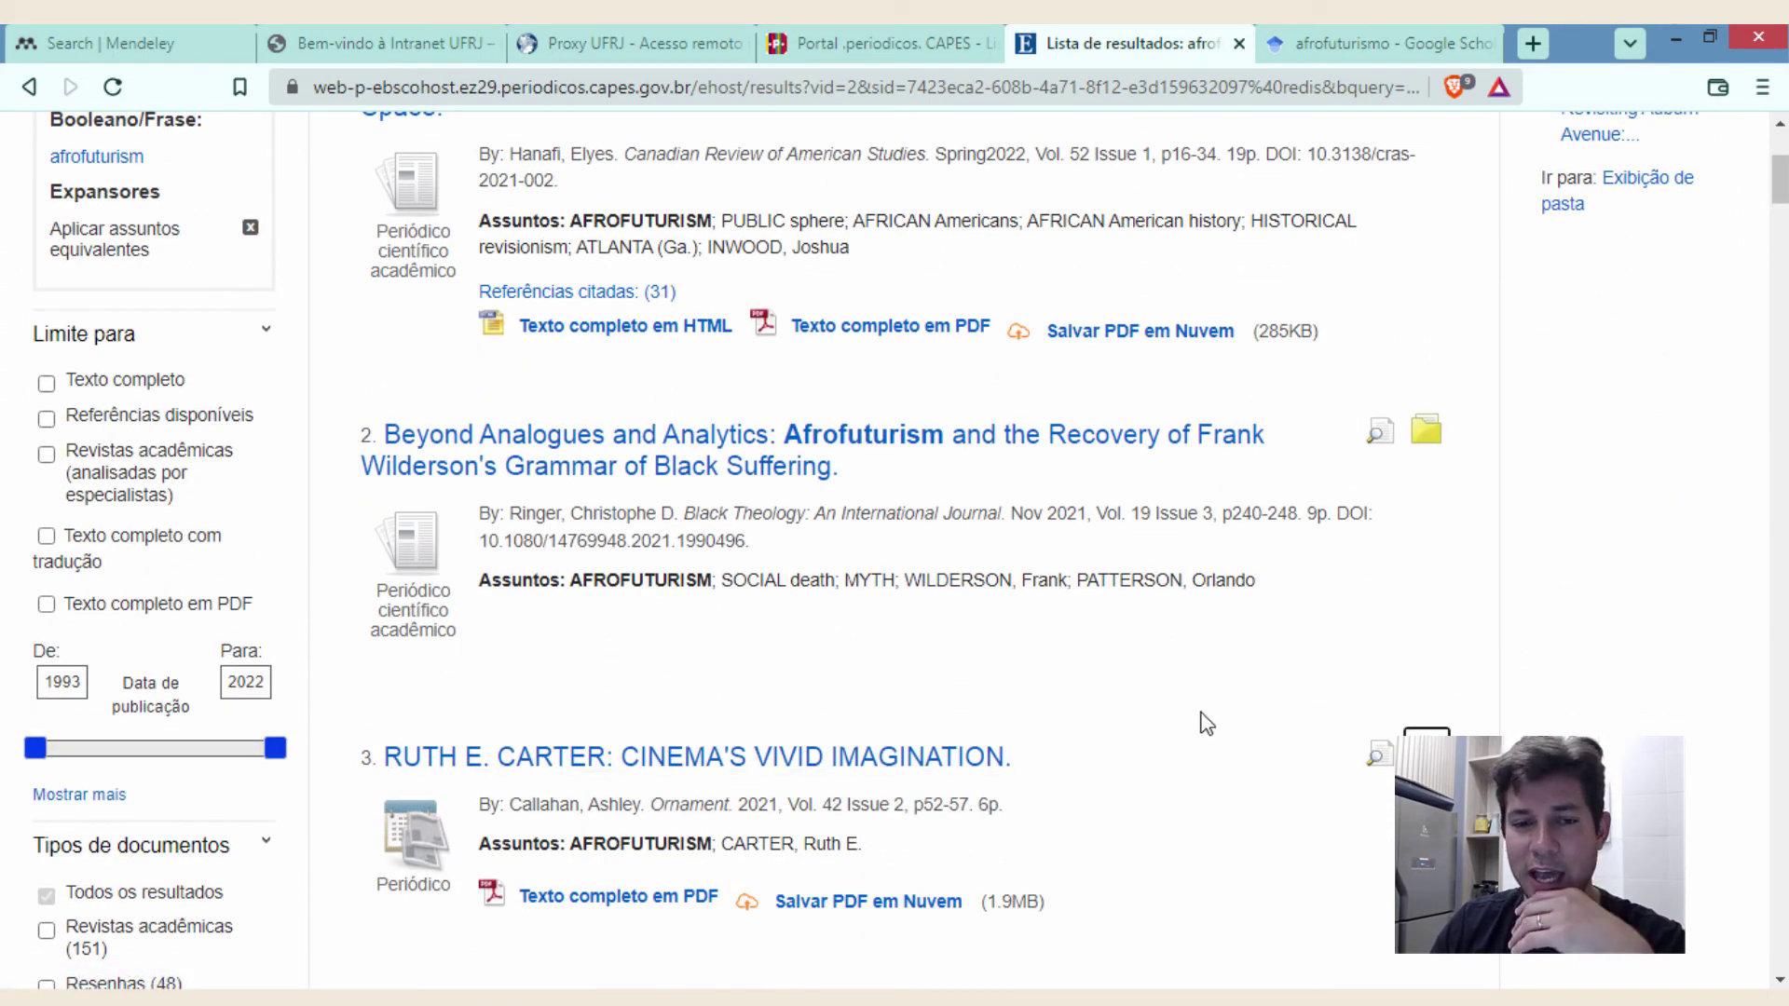
{"action": "scroll", "coordinate": [1270, 668], "scroll_direction": "up", "scroll_amount": 4}
{"action": "scroll", "coordinate": [1267, 736], "scroll_direction": "down", "scroll_amount": 4}
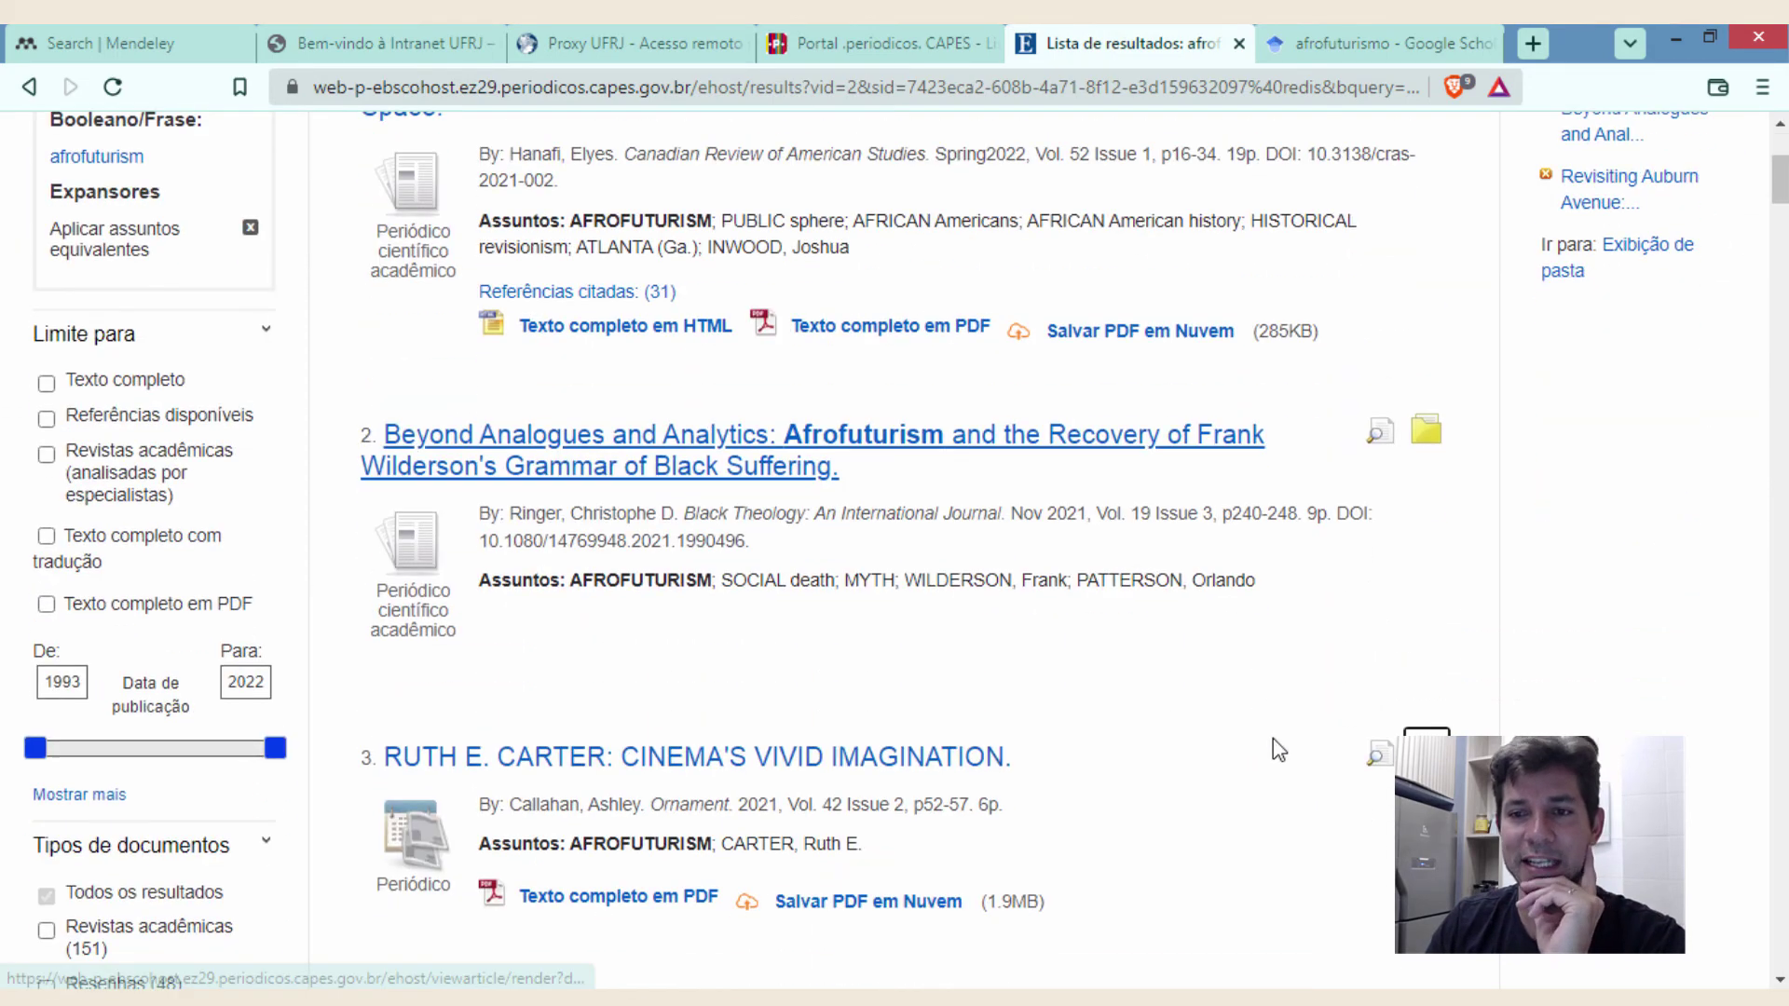
{"action": "scroll", "coordinate": [1278, 750], "scroll_direction": "down", "scroll_amount": 4}
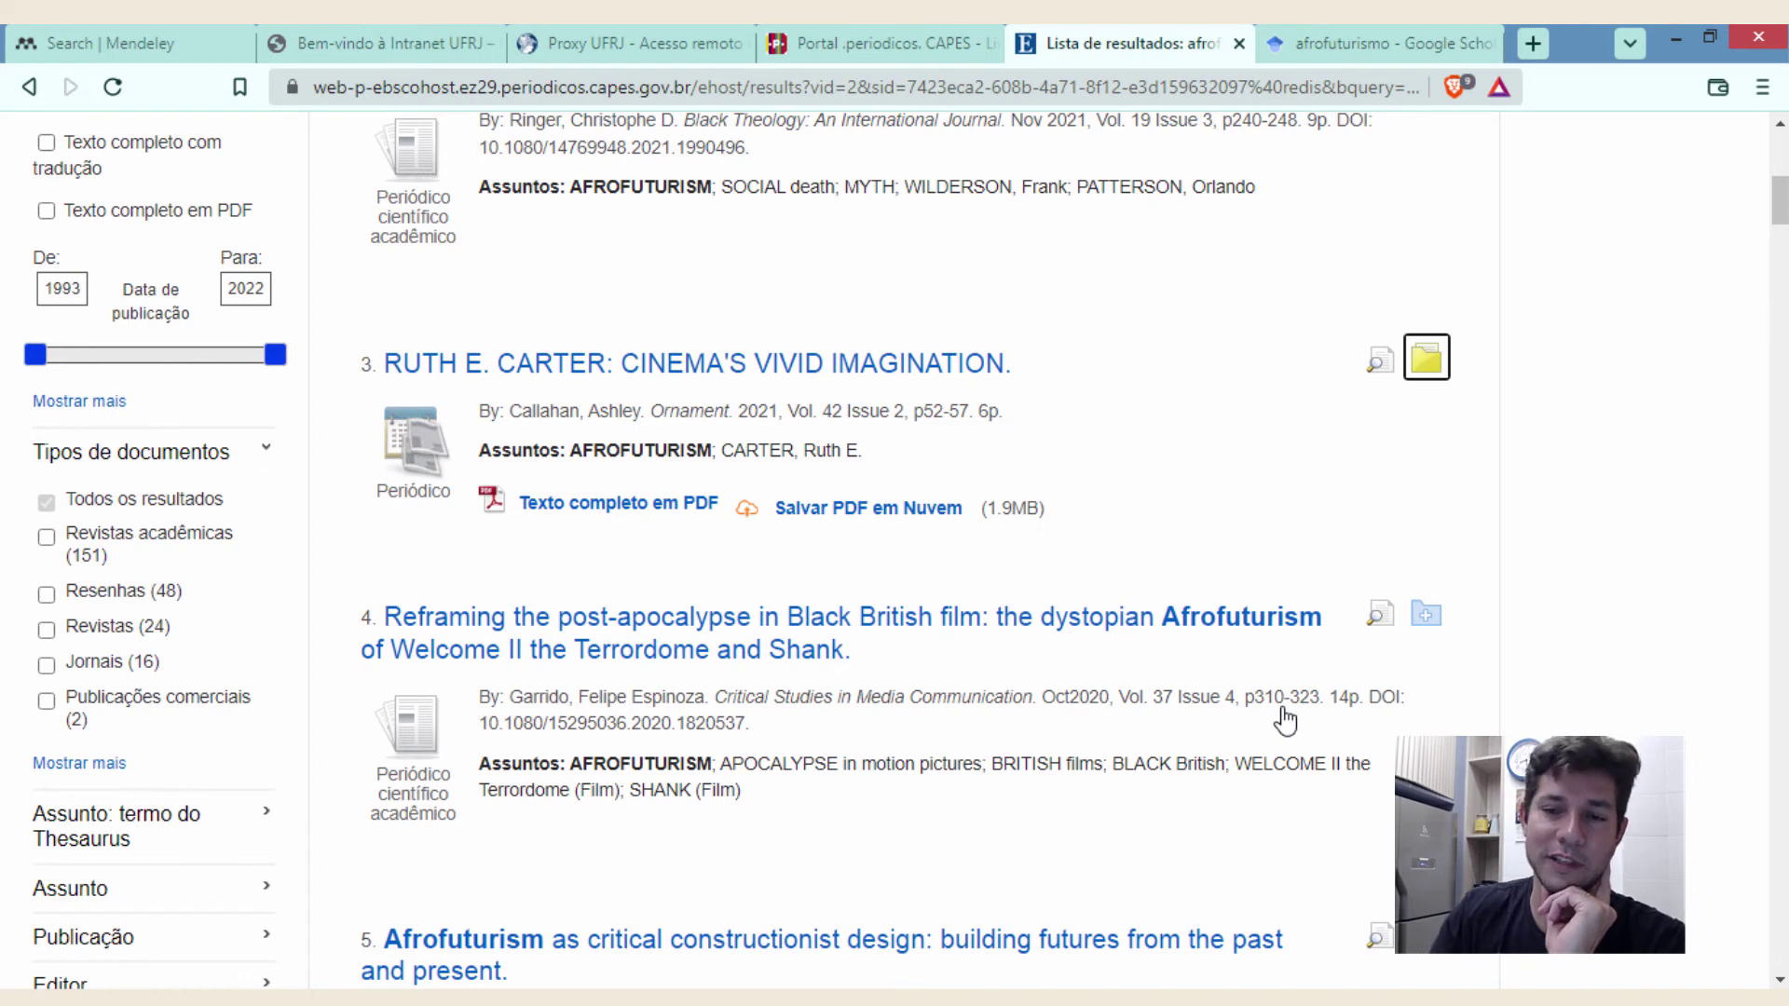
- Add the fourth result, "Reframing the post-apocalypse in Black British film", to the folder
{"action": "left_click", "coordinate": [1427, 615]}
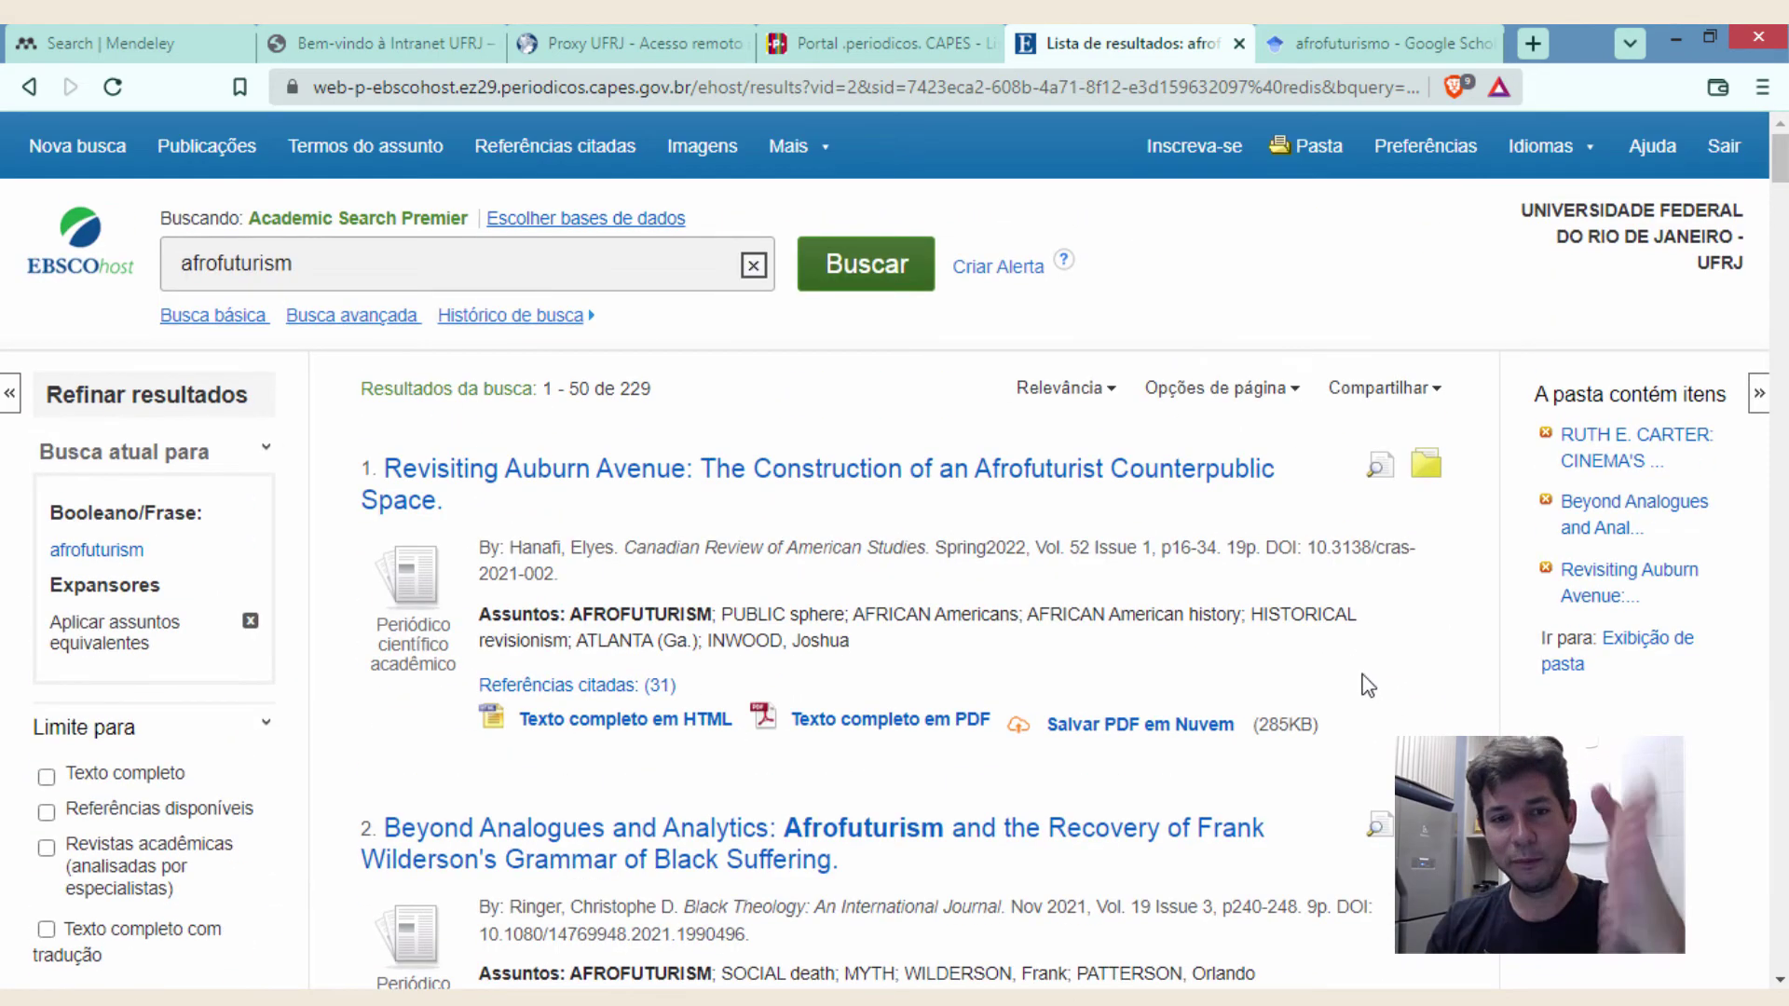
{"action": "scroll", "coordinate": [875, 739], "scroll_direction": "down", "scroll_amount": 3}
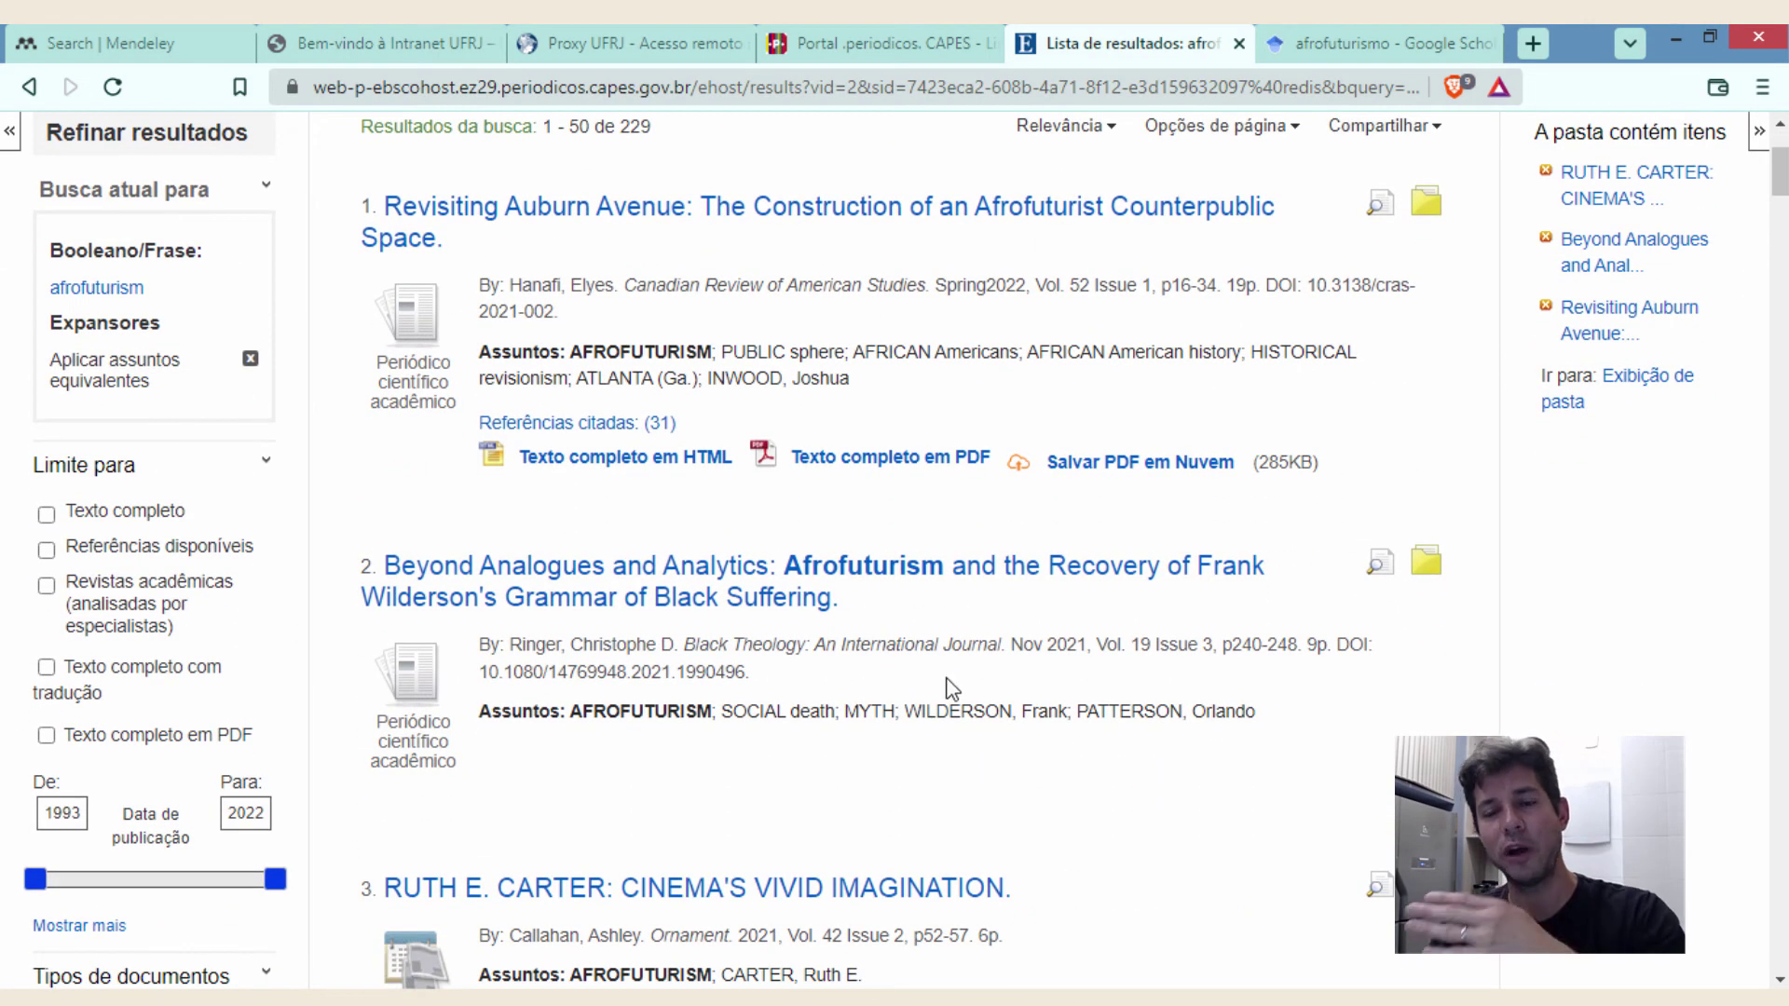
{"action": "scroll", "coordinate": [1047, 612], "scroll_direction": "up", "scroll_amount": 3}
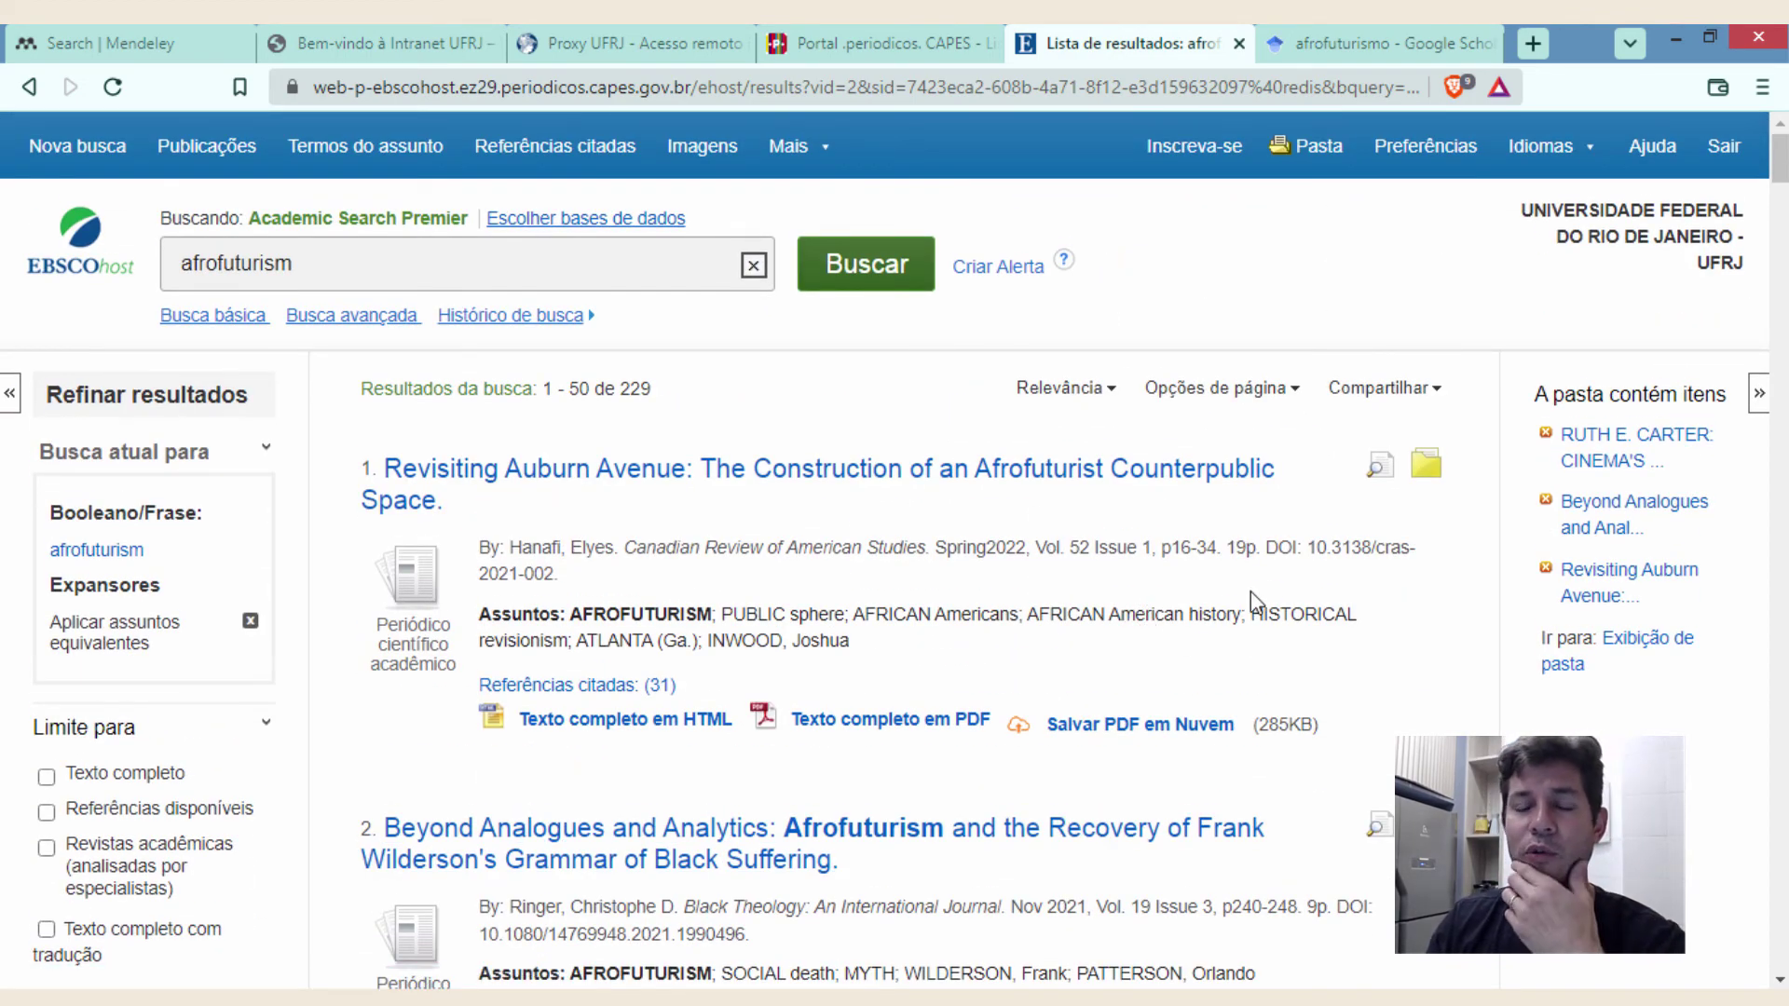
{"action": "scroll", "coordinate": [1194, 589], "scroll_direction": "down", "scroll_amount": 10}
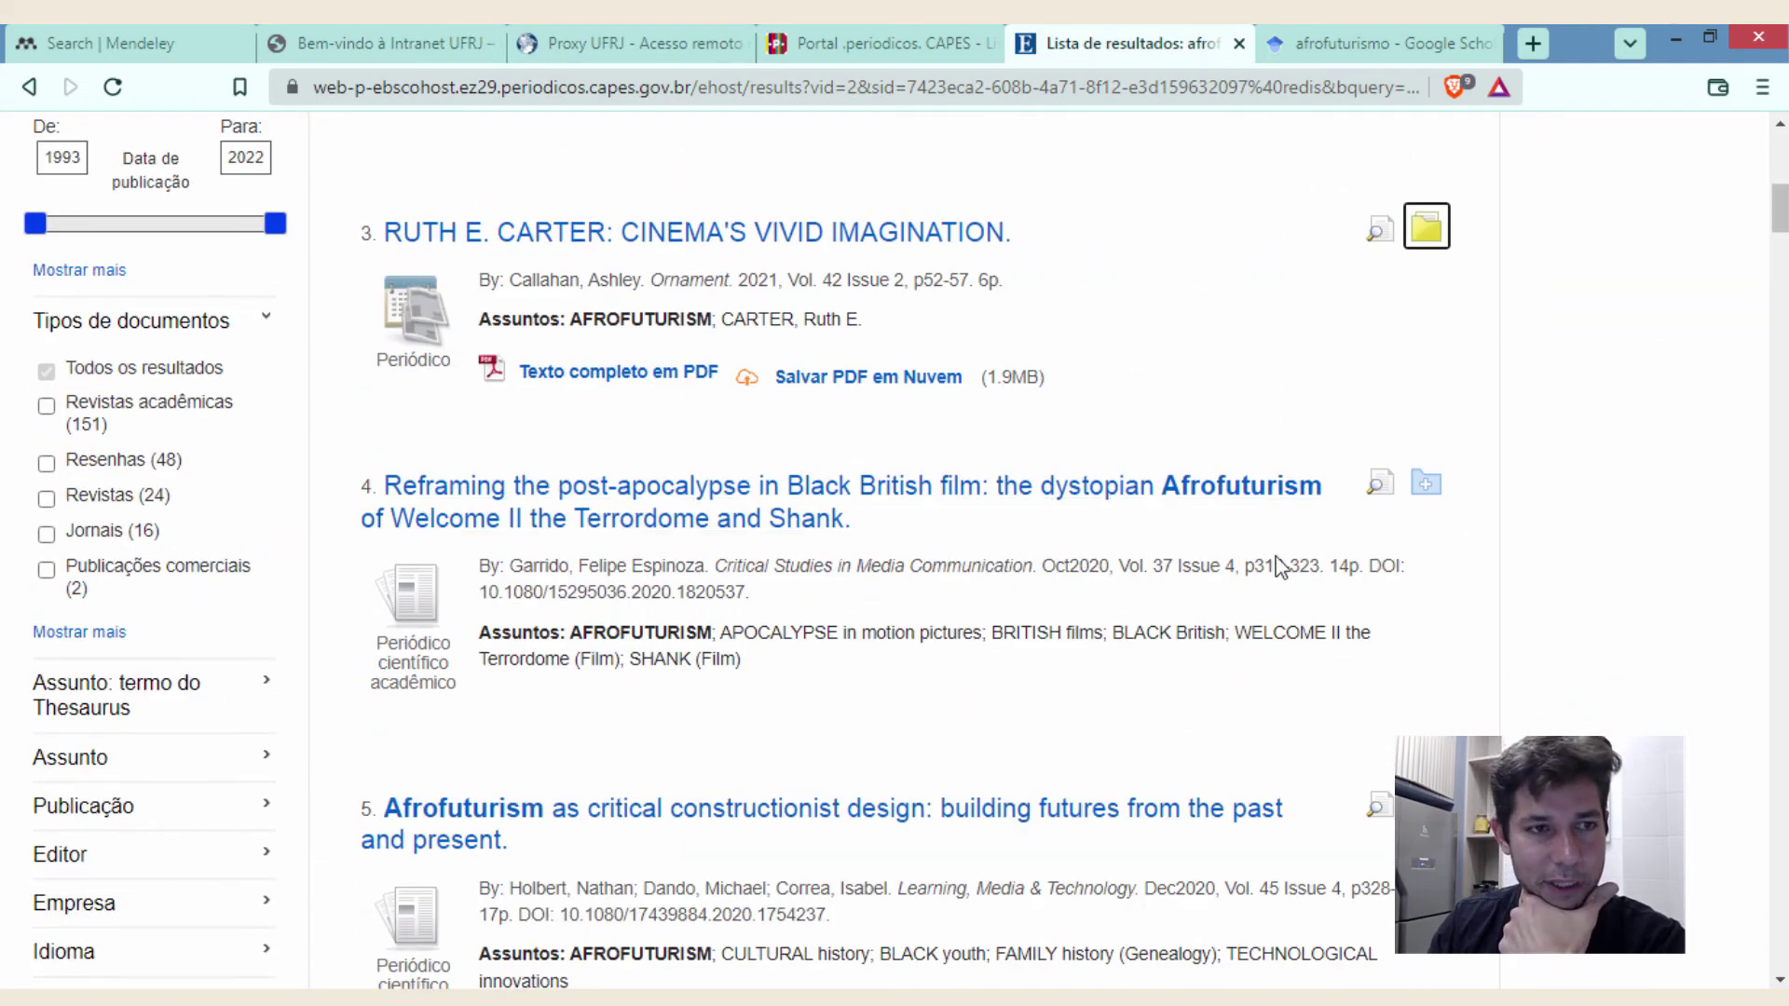
{"action": "left_click", "coordinate": [1424, 494]}
{"action": "scroll", "coordinate": [1431, 508], "scroll_direction": "up", "scroll_amount": 10}
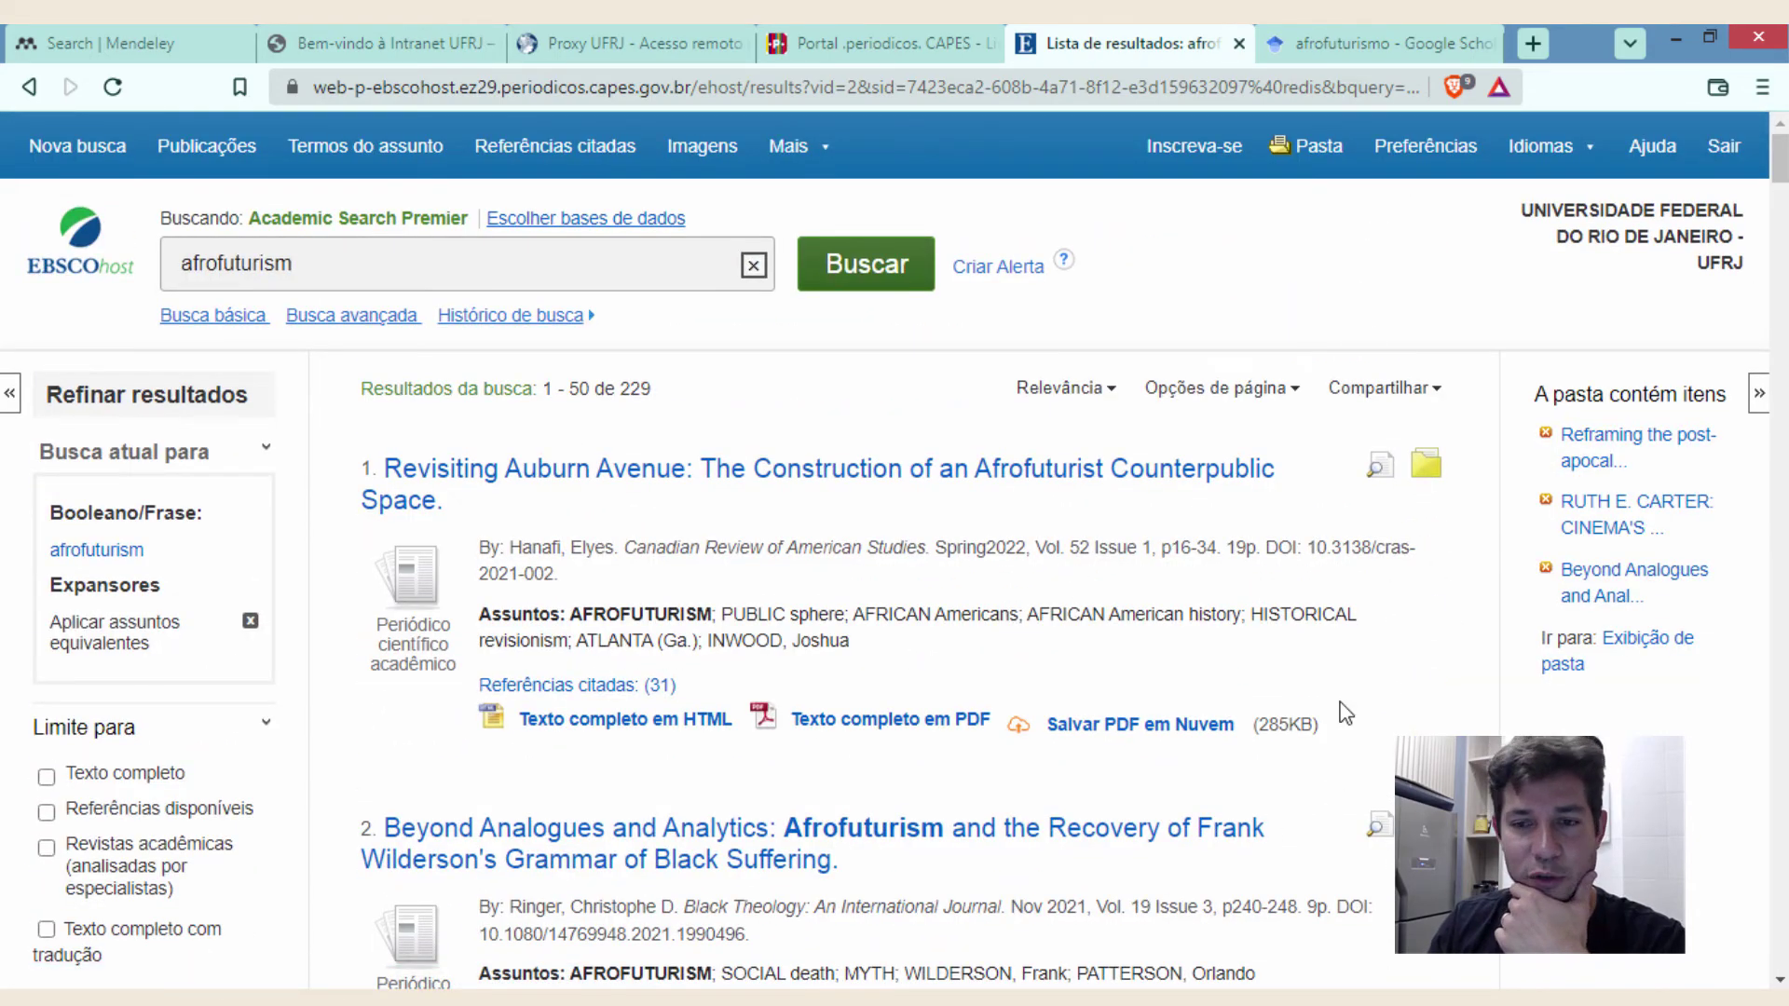
{"action": "scroll", "coordinate": [1345, 714], "scroll_direction": "down", "scroll_amount": 12}
{"action": "scroll", "coordinate": [1573, 634], "scroll_direction": "up", "scroll_amount": 12}
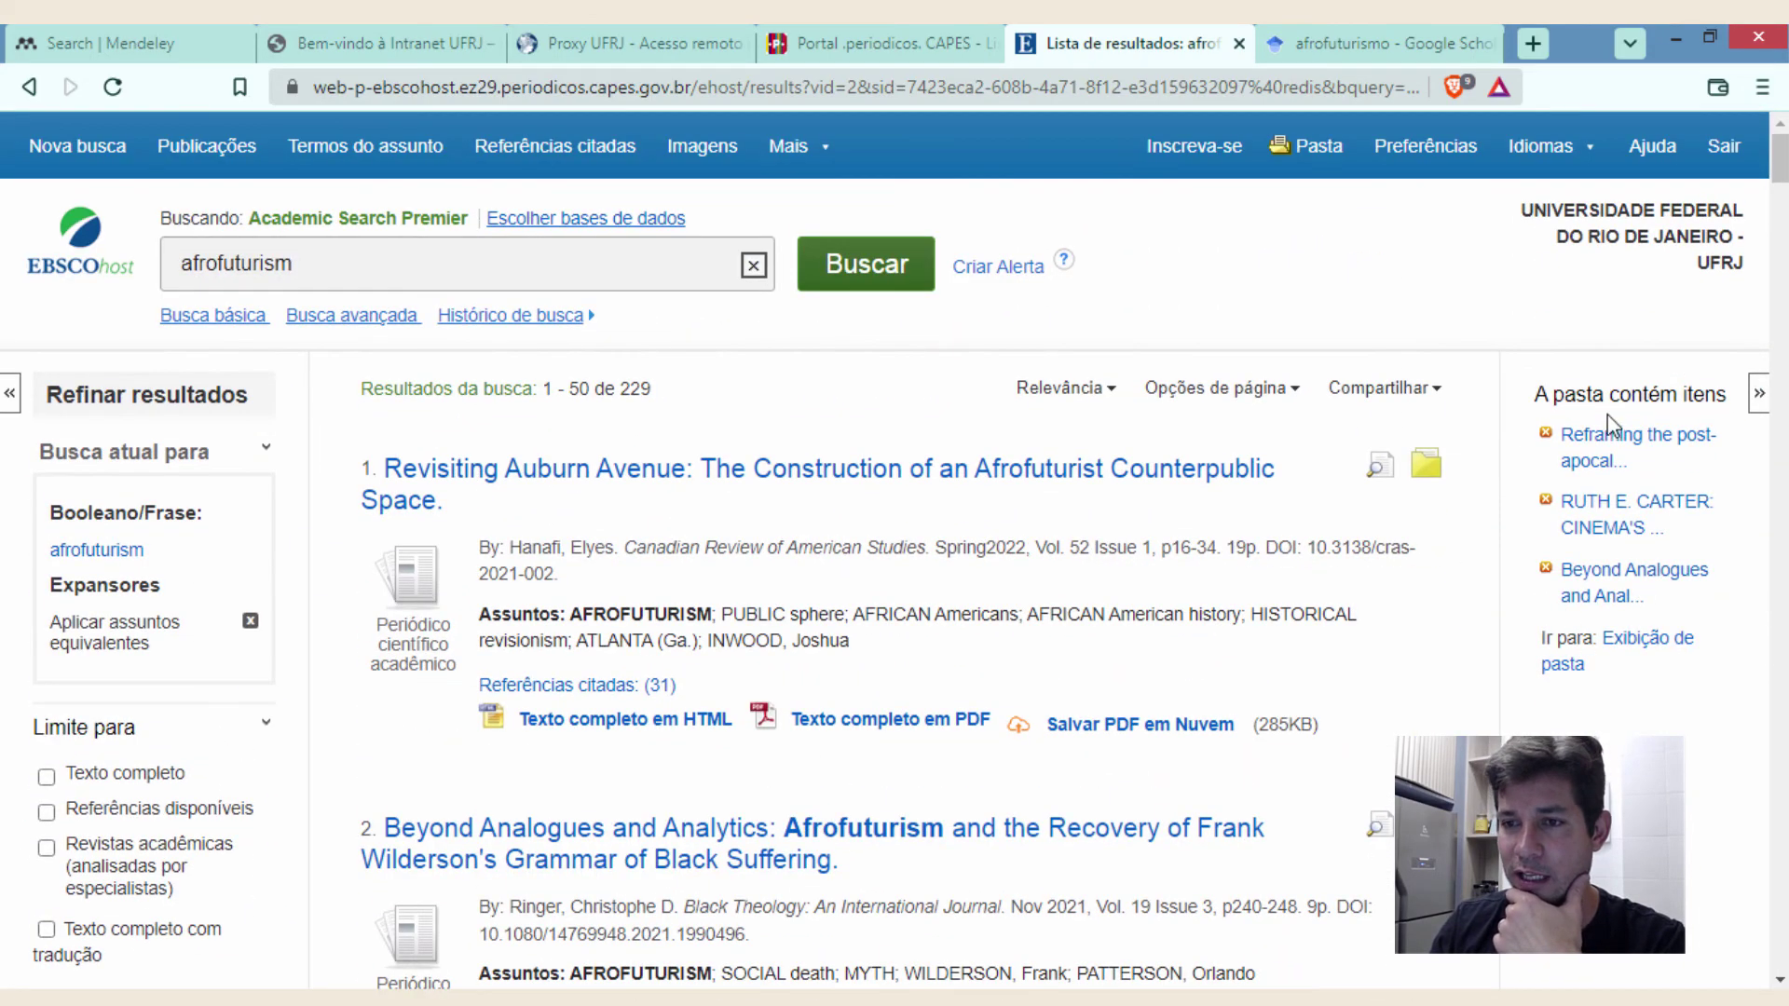
- Open the folder view, review the saved articles, and select all of them
{"action": "left_click", "coordinate": [1657, 655]}
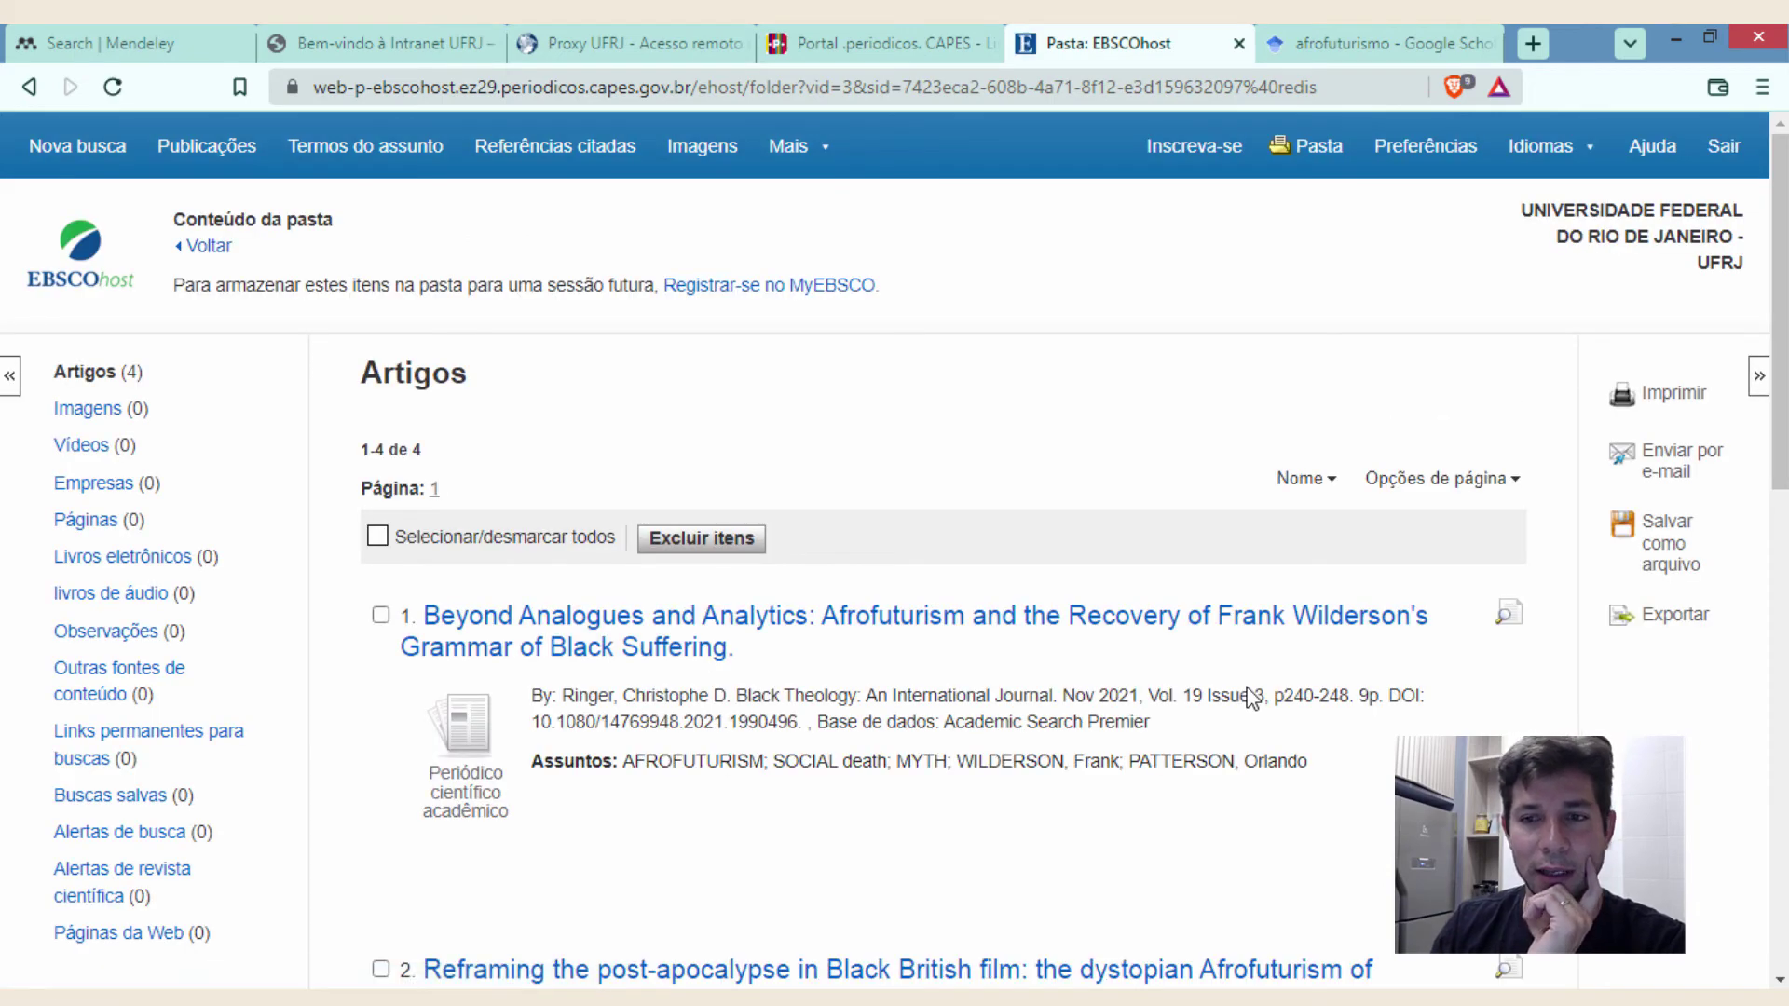
{"action": "scroll", "coordinate": [1097, 488], "scroll_direction": "down", "scroll_amount": 4}
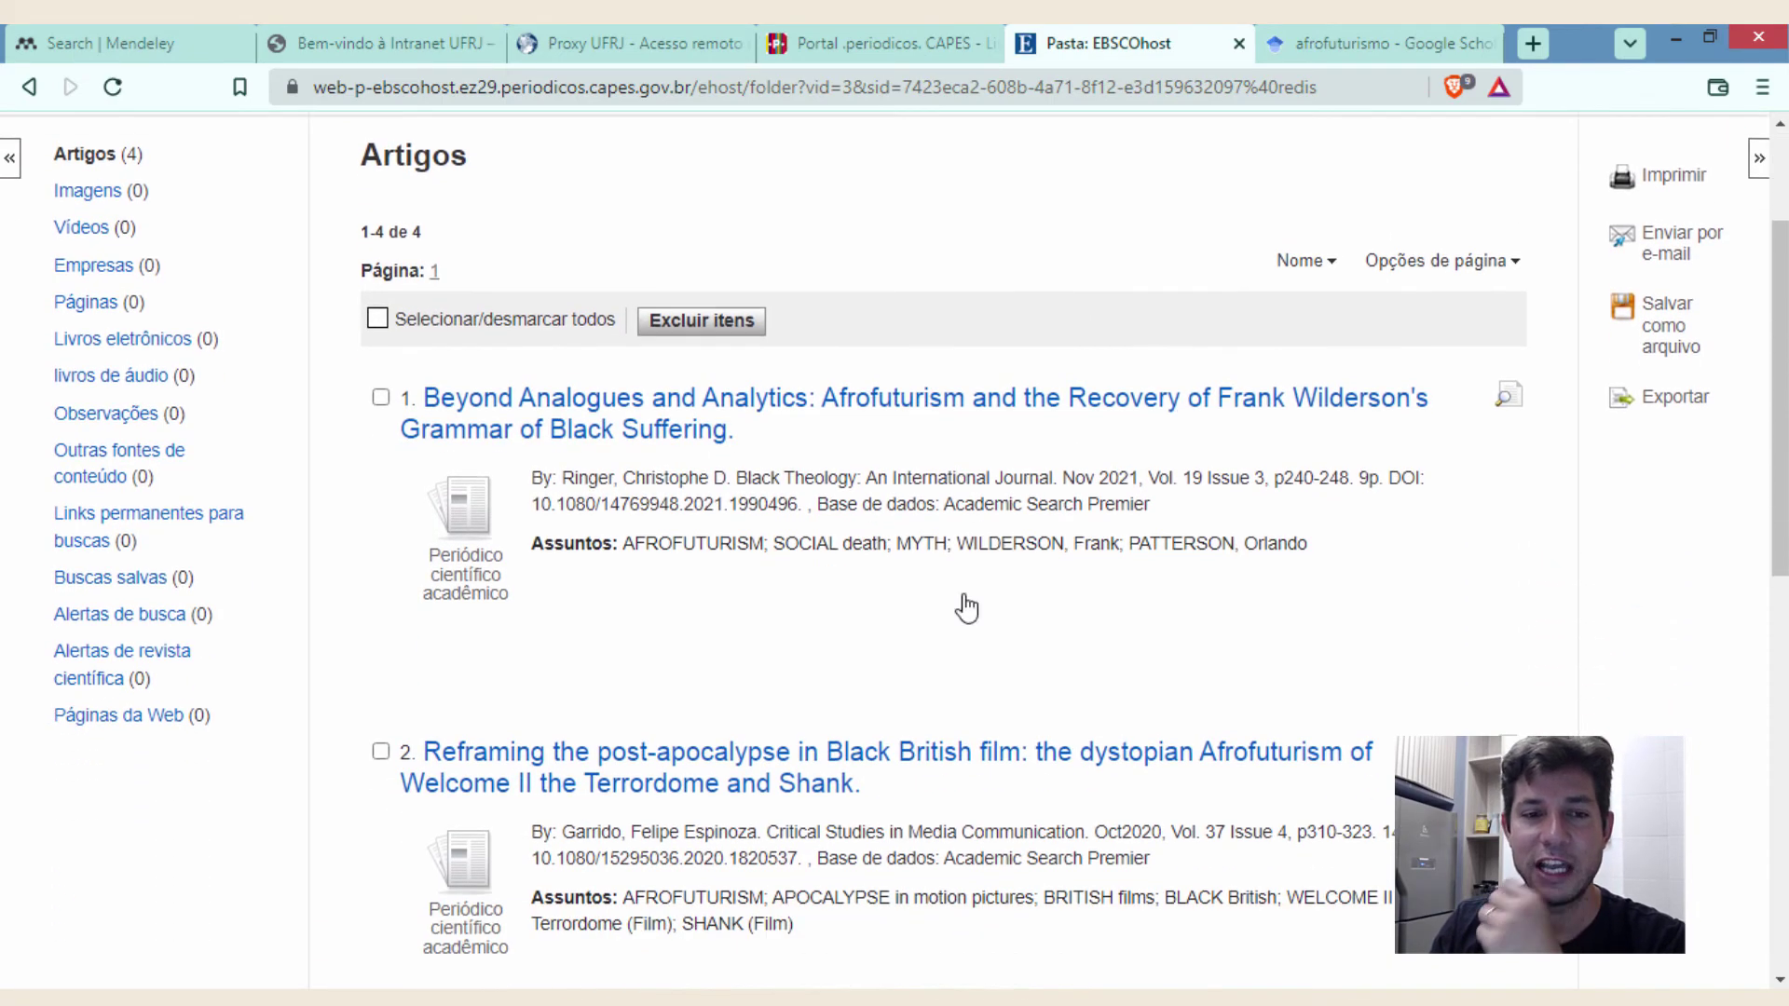
{"action": "scroll", "coordinate": [1110, 707], "scroll_direction": "down", "scroll_amount": 5}
{"action": "scroll", "coordinate": [1021, 612], "scroll_direction": "up", "scroll_amount": 8}
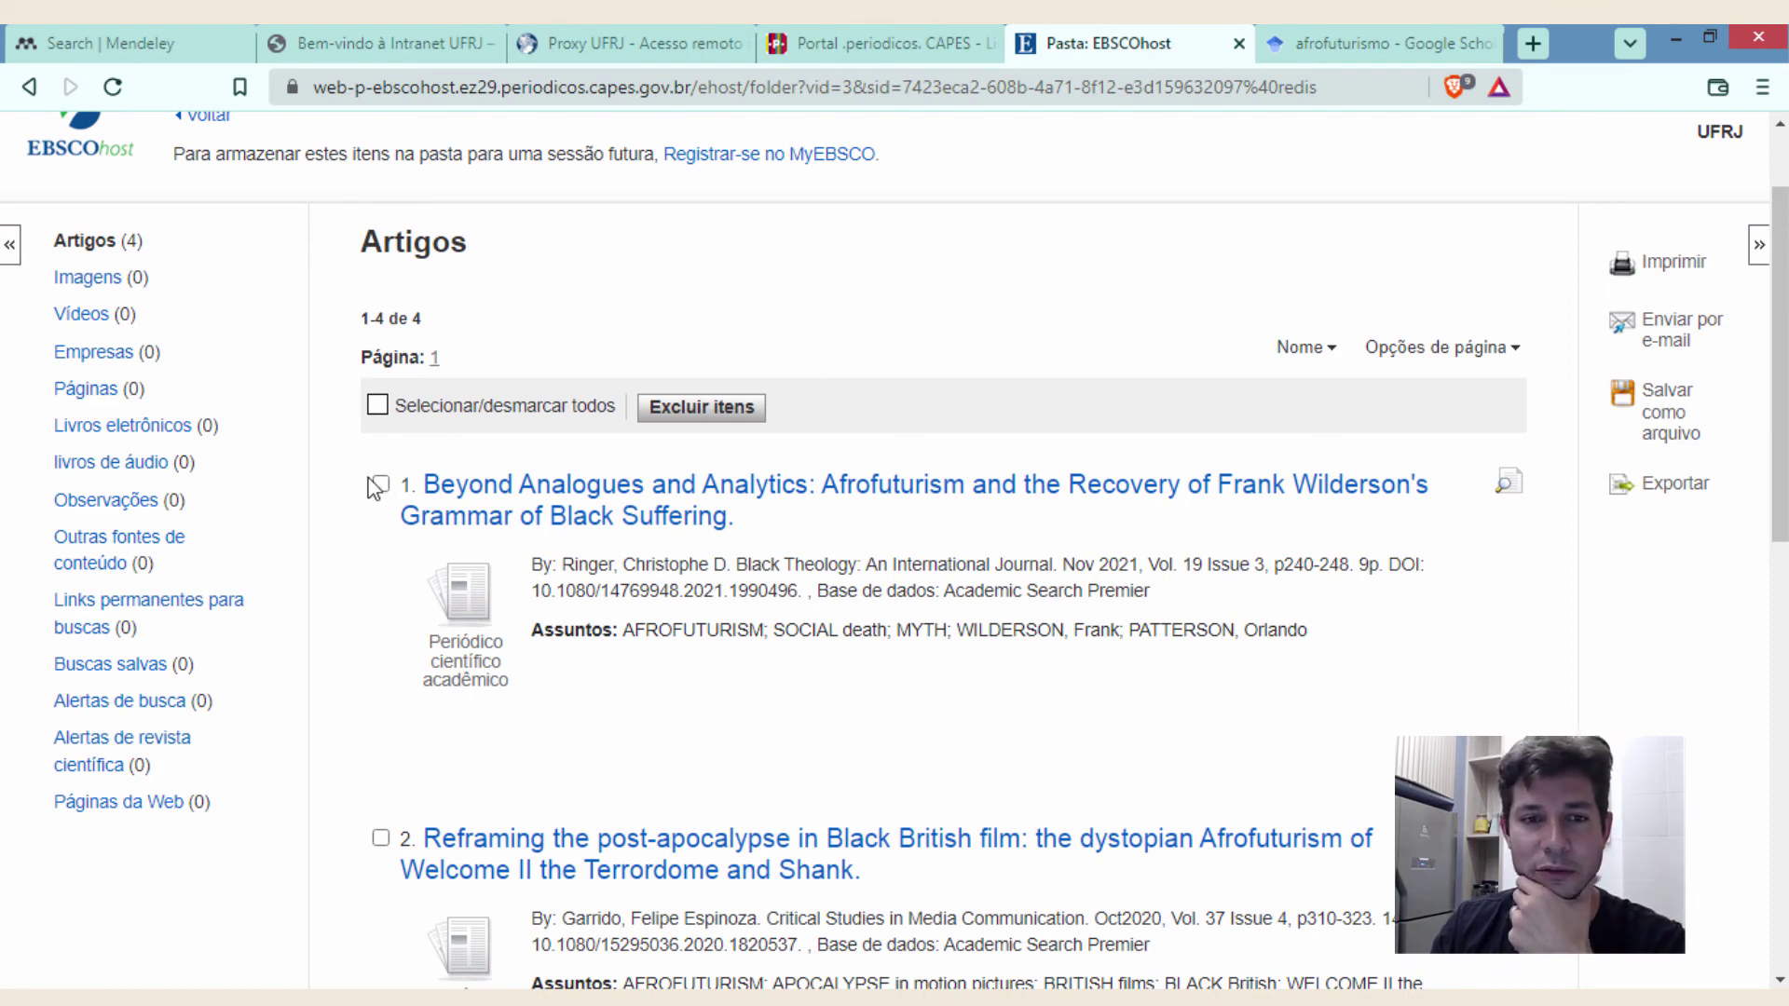
{"action": "scroll", "coordinate": [718, 415], "scroll_direction": "up", "scroll_amount": 2}
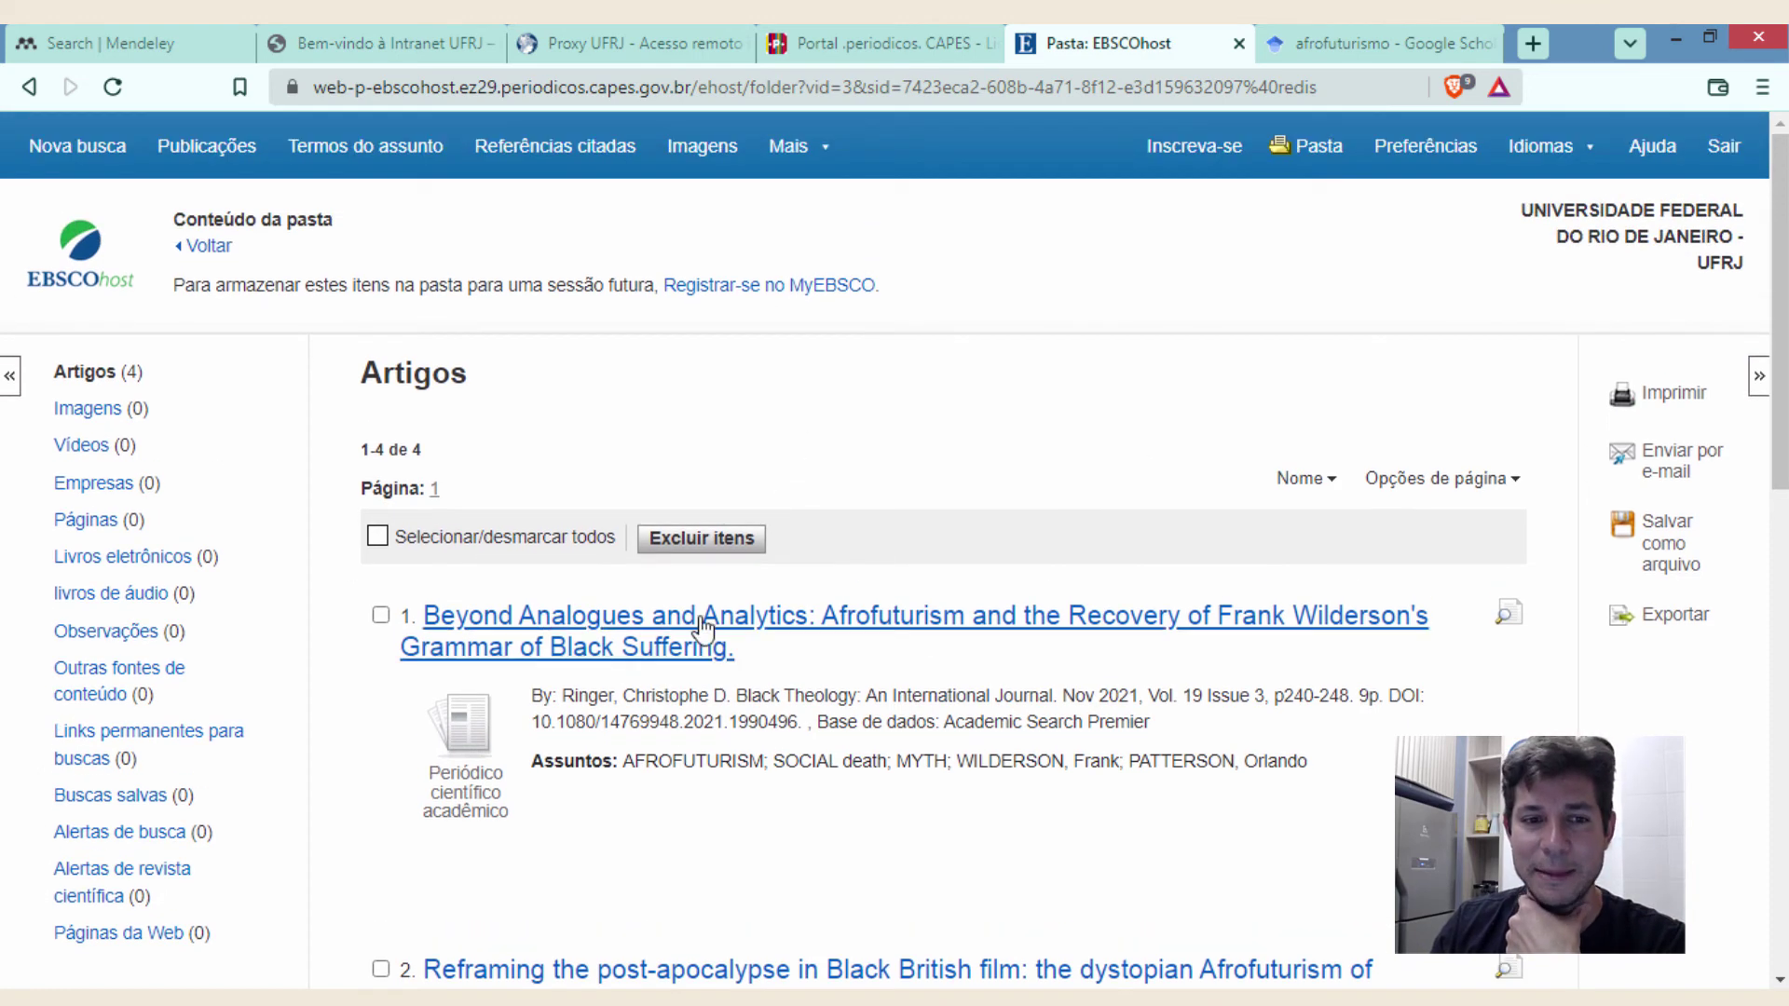
{"action": "left_click", "coordinate": [377, 536]}
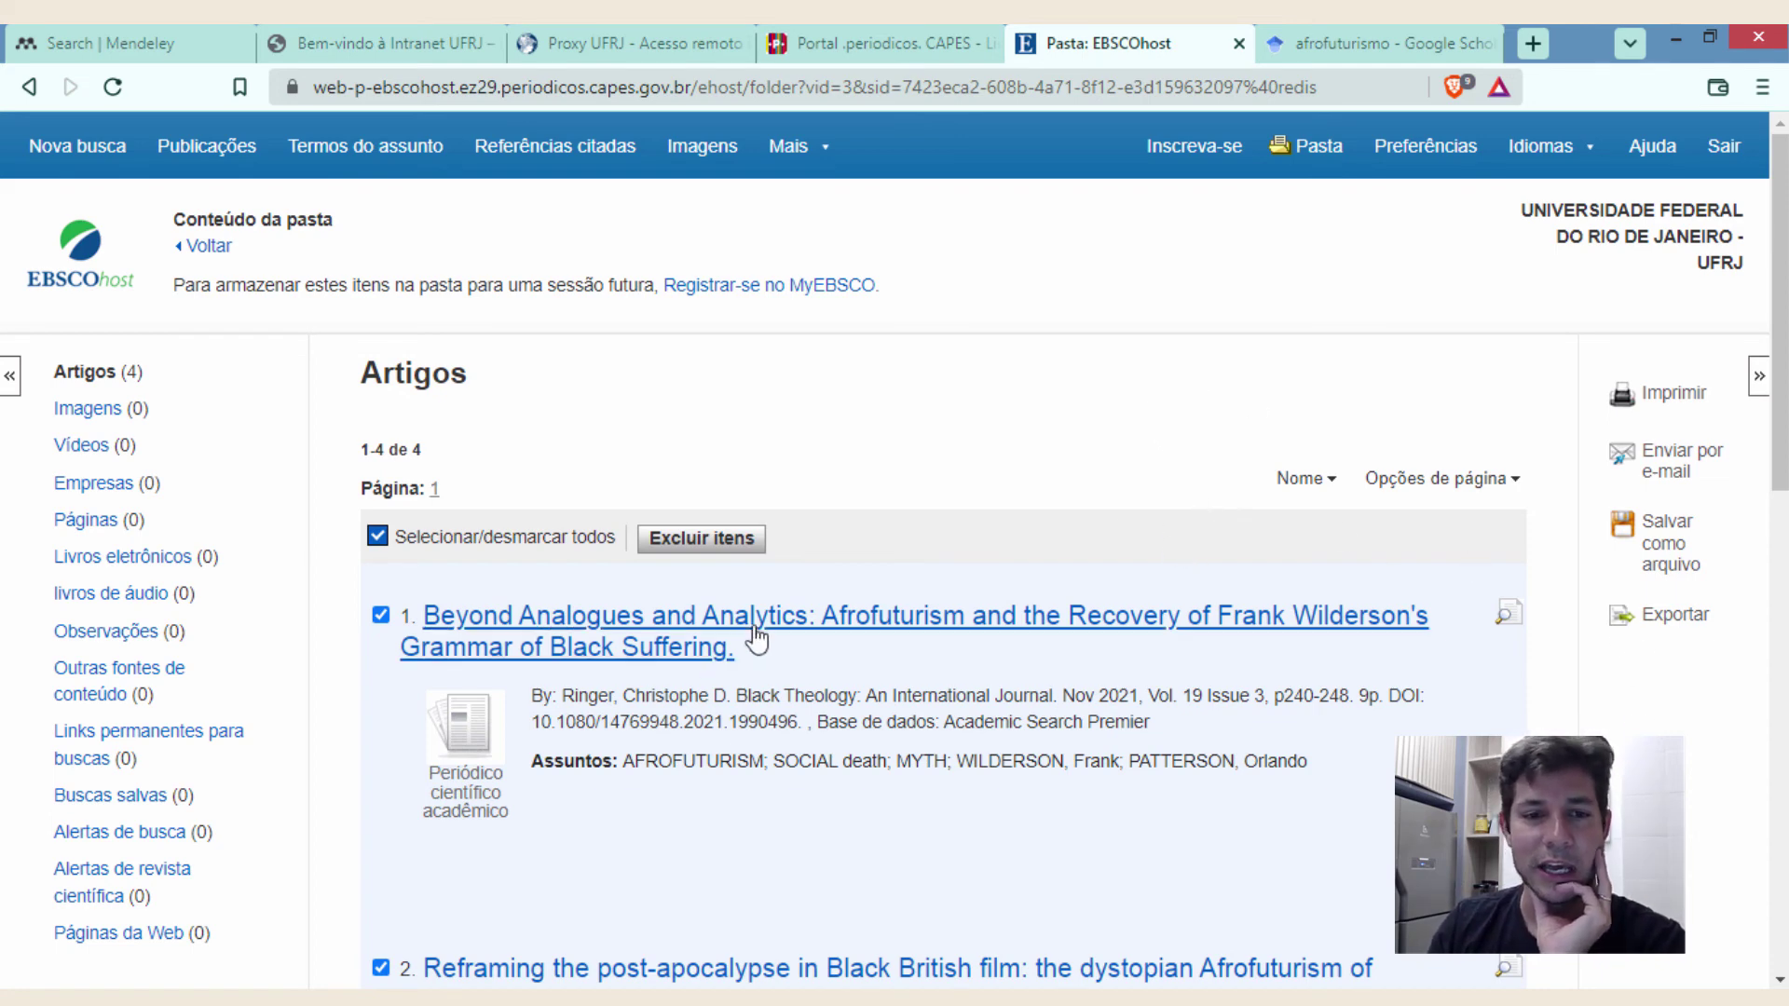
{"action": "scroll", "coordinate": [619, 711], "scroll_direction": "down", "scroll_amount": 10}
{"action": "scroll", "coordinate": [1546, 501], "scroll_direction": "up", "scroll_amount": 10}
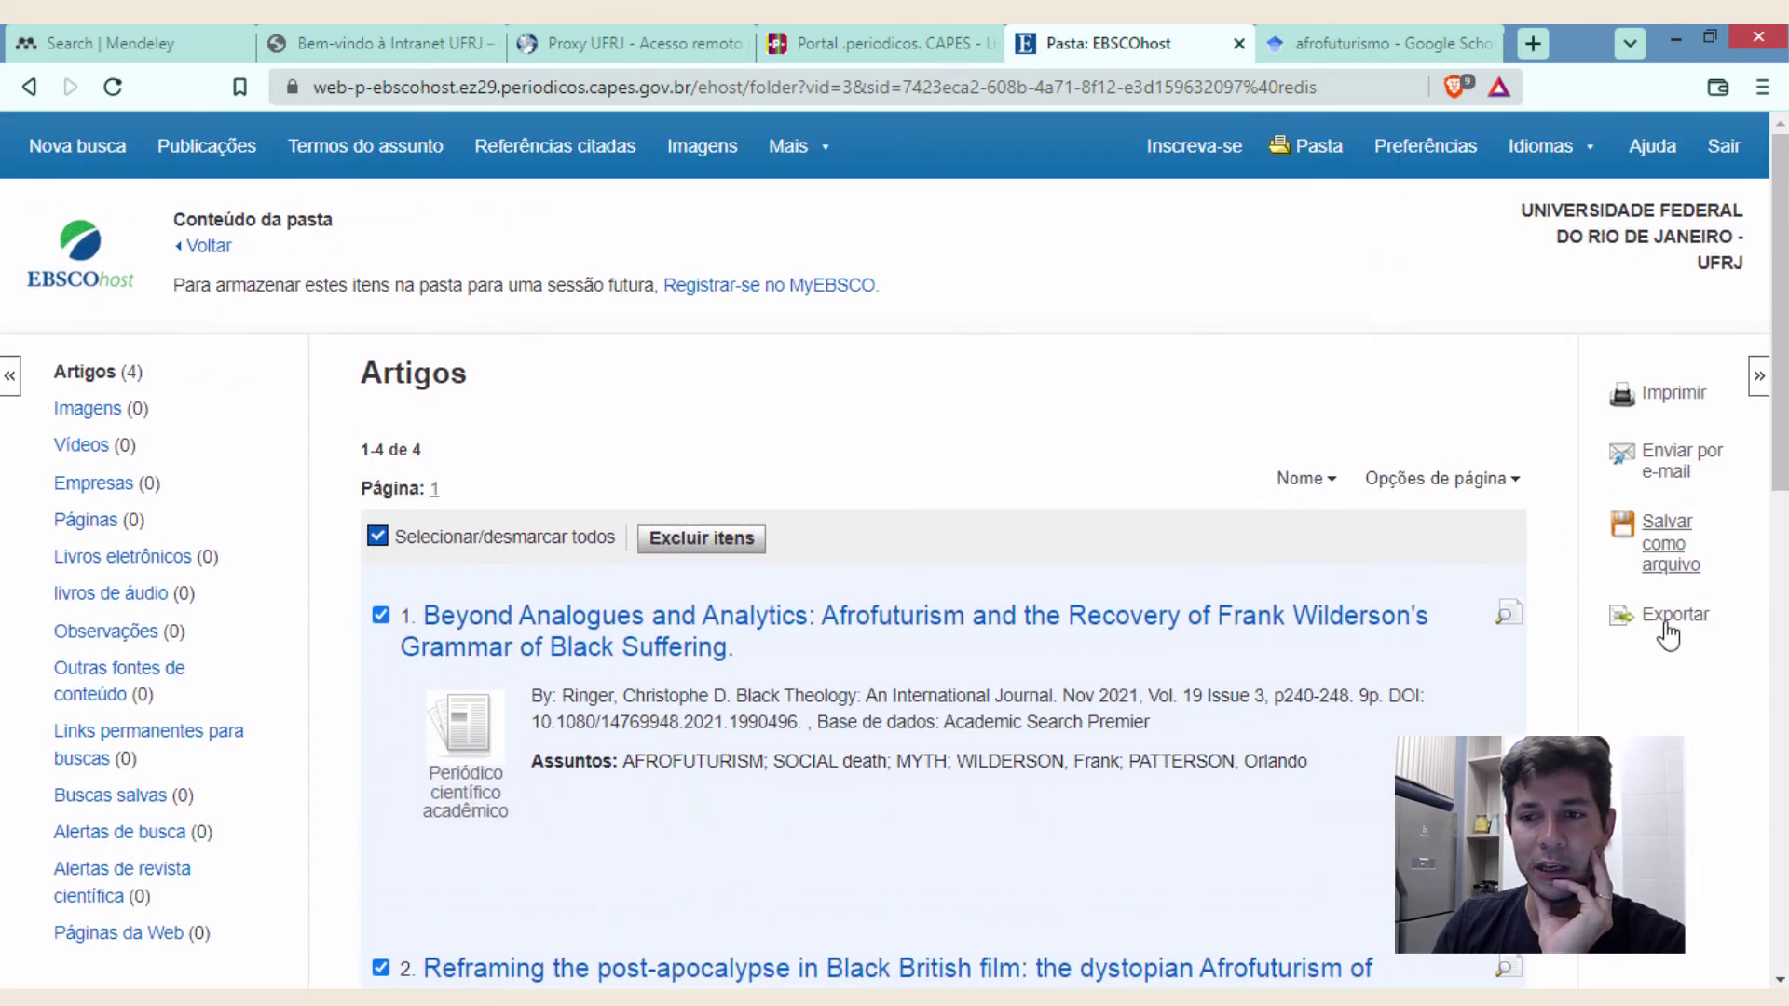
- Export the selected folder articles in RIS format and save the file as delivery in Área de Trabalho
{"action": "left_click", "coordinate": [1676, 616]}
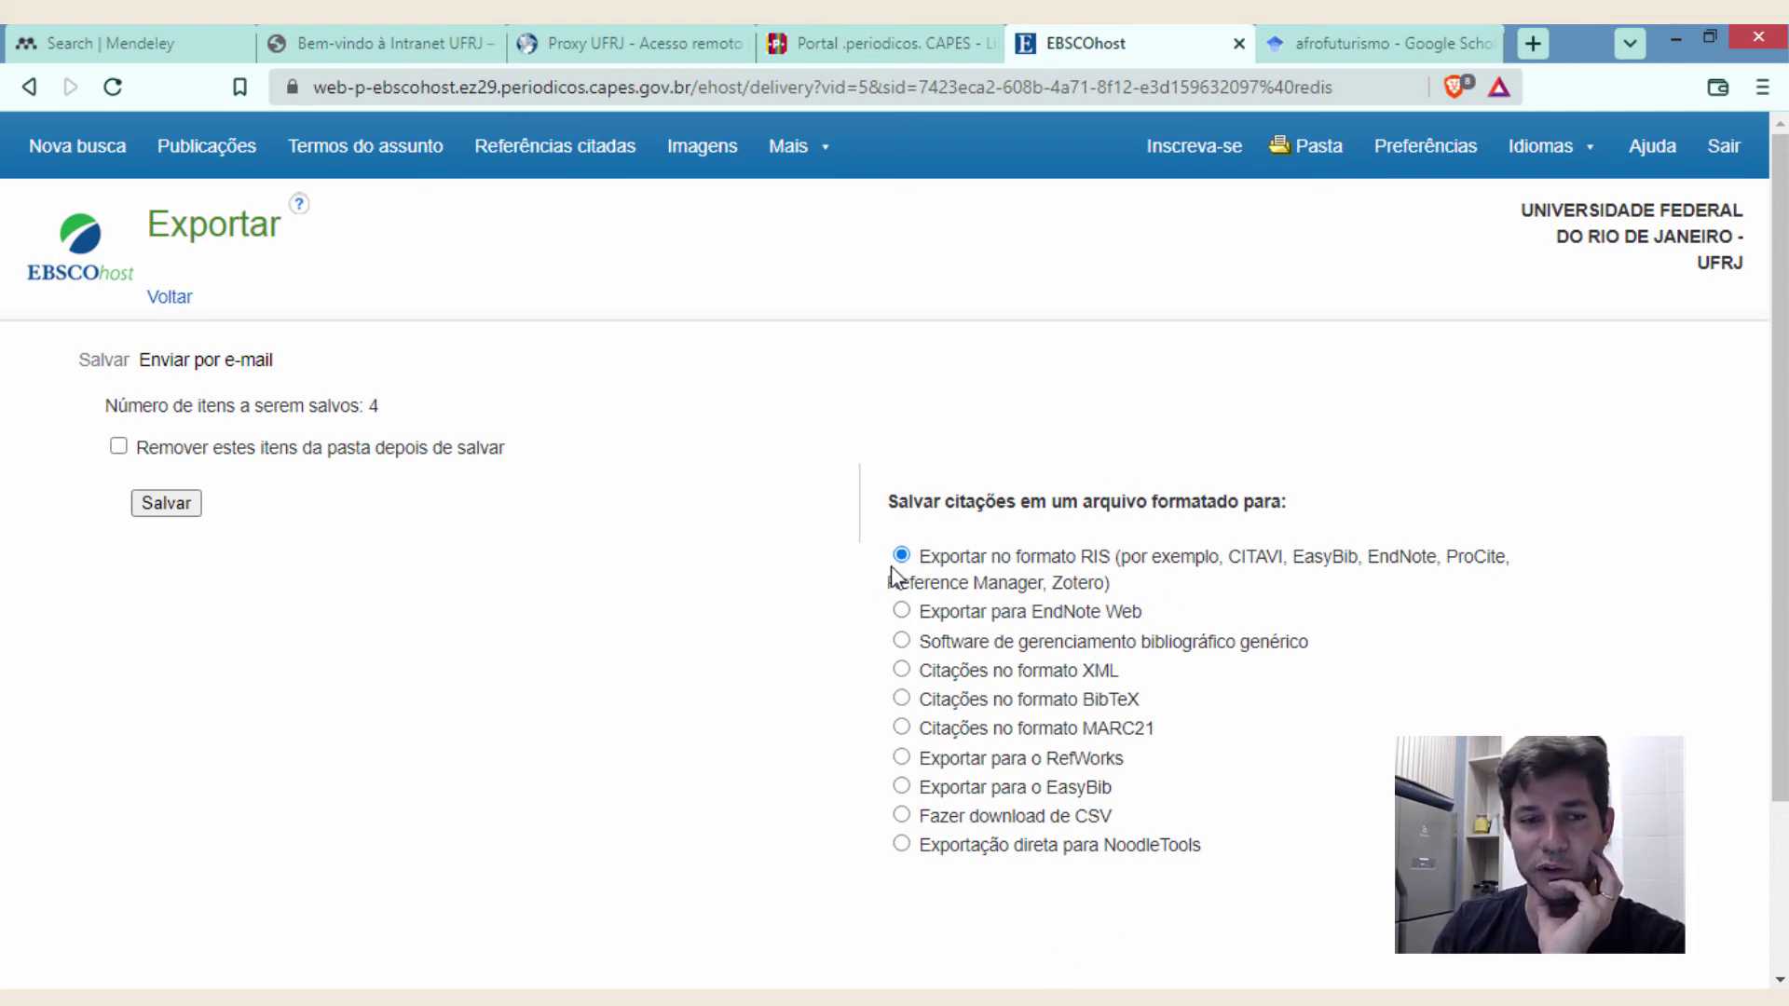
{"action": "scroll", "coordinate": [1025, 573], "scroll_direction": "down", "scroll_amount": 3}
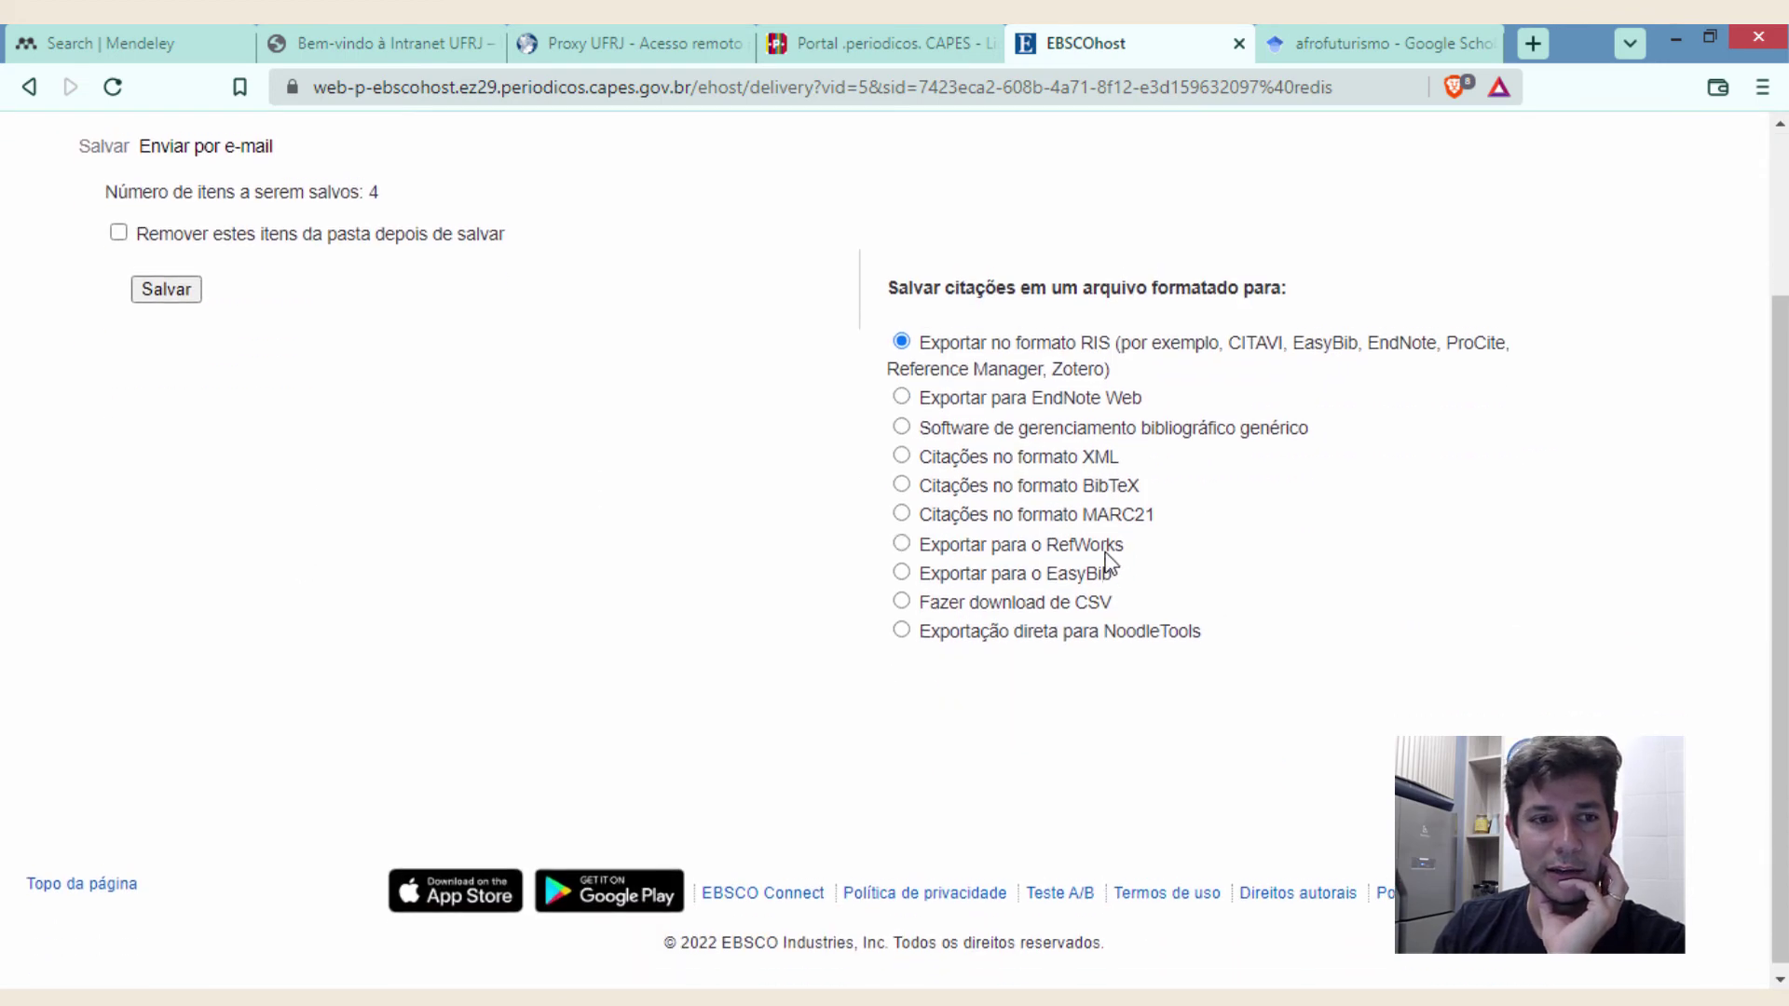
{"action": "scroll", "coordinate": [1109, 559], "scroll_direction": "up", "scroll_amount": 2}
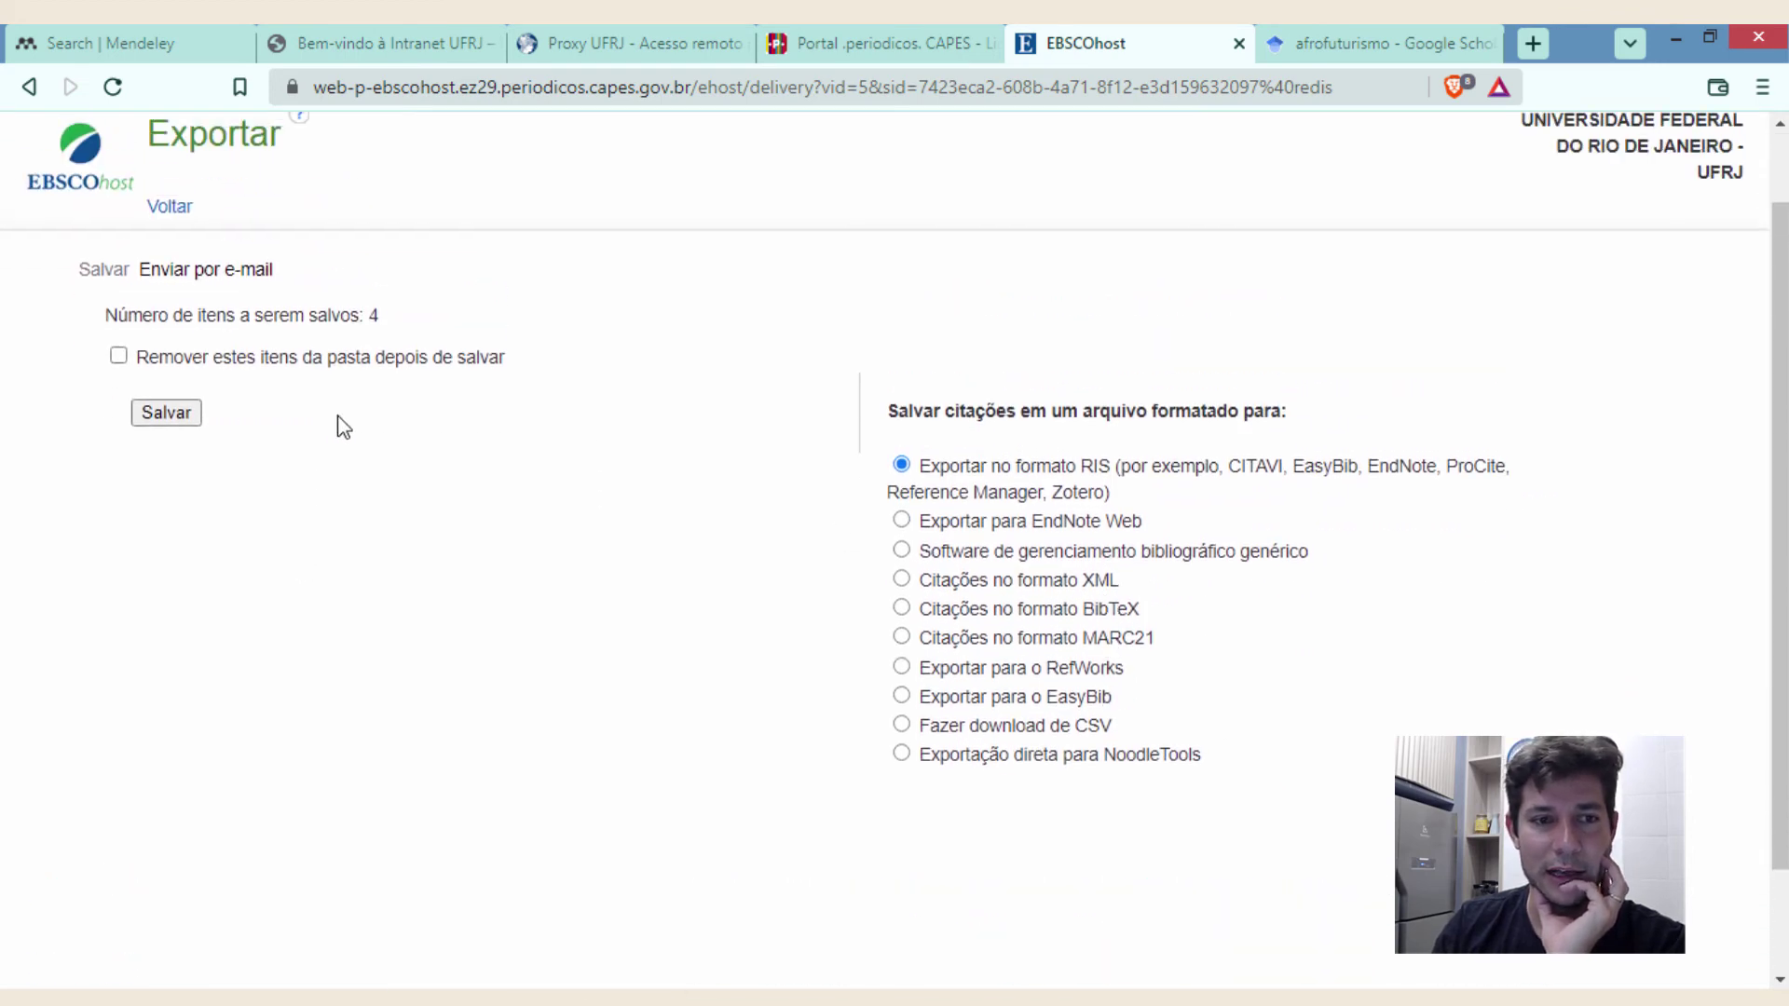
{"action": "left_click", "coordinate": [164, 415]}
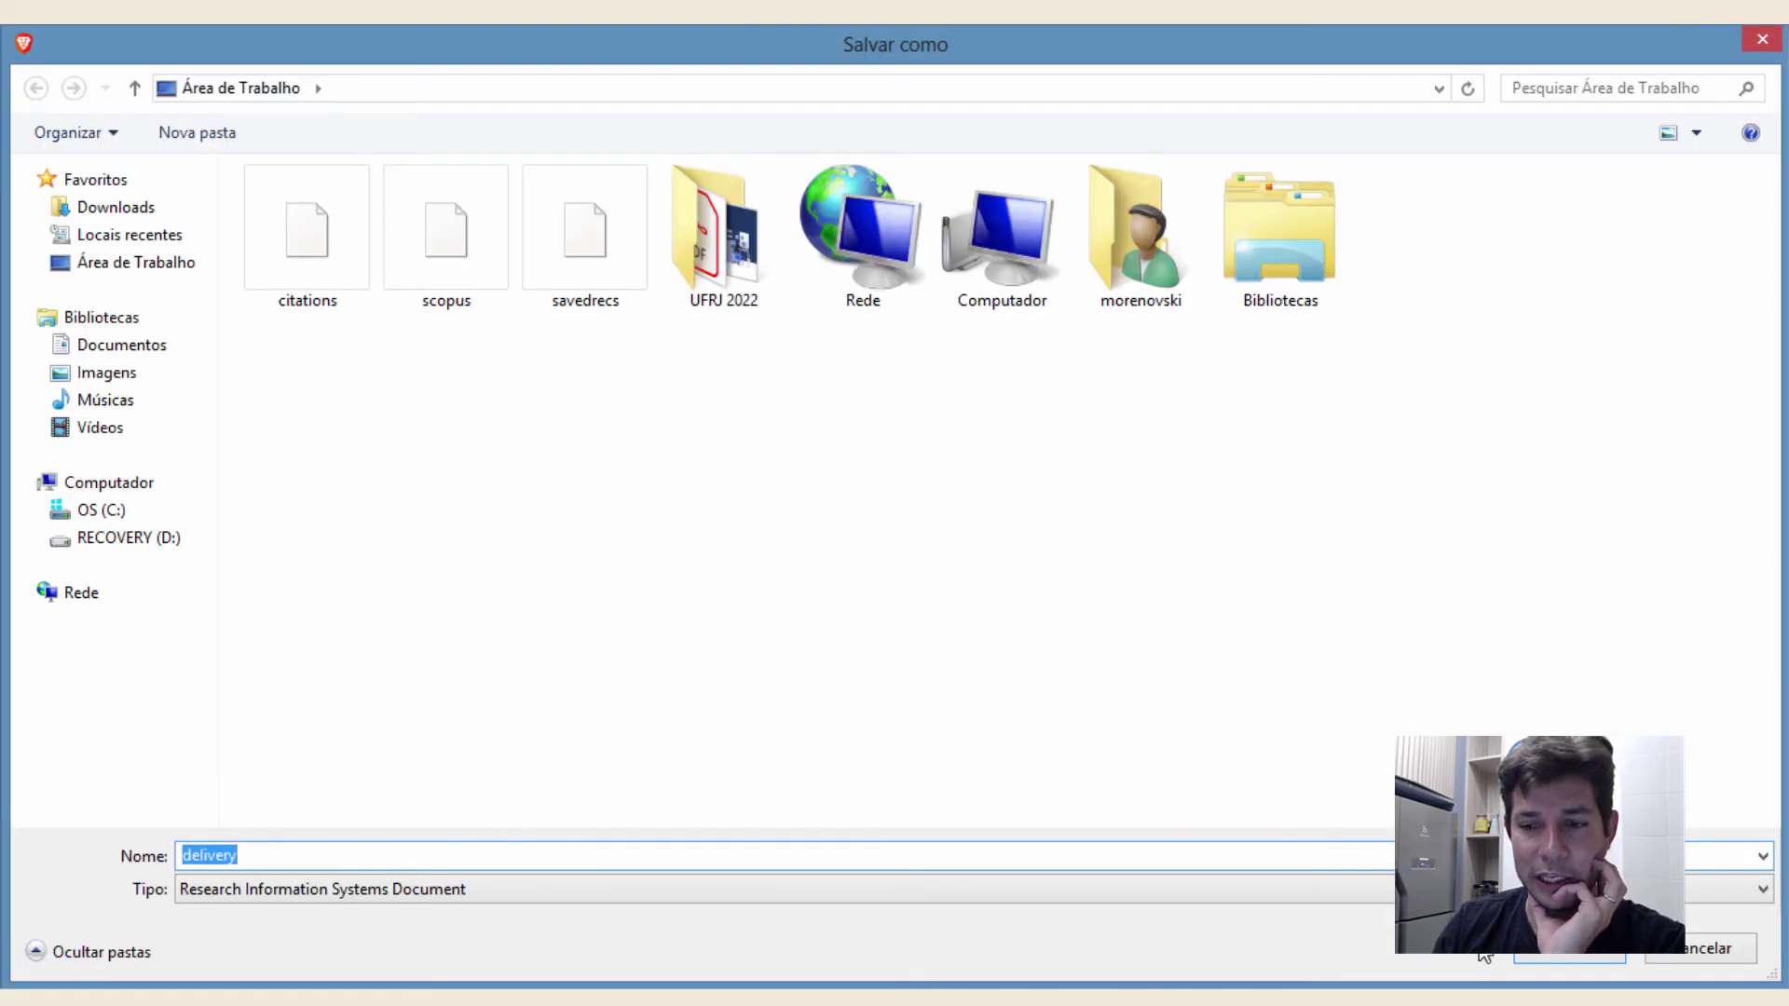
{"action": "left_click", "coordinate": [1562, 953]}
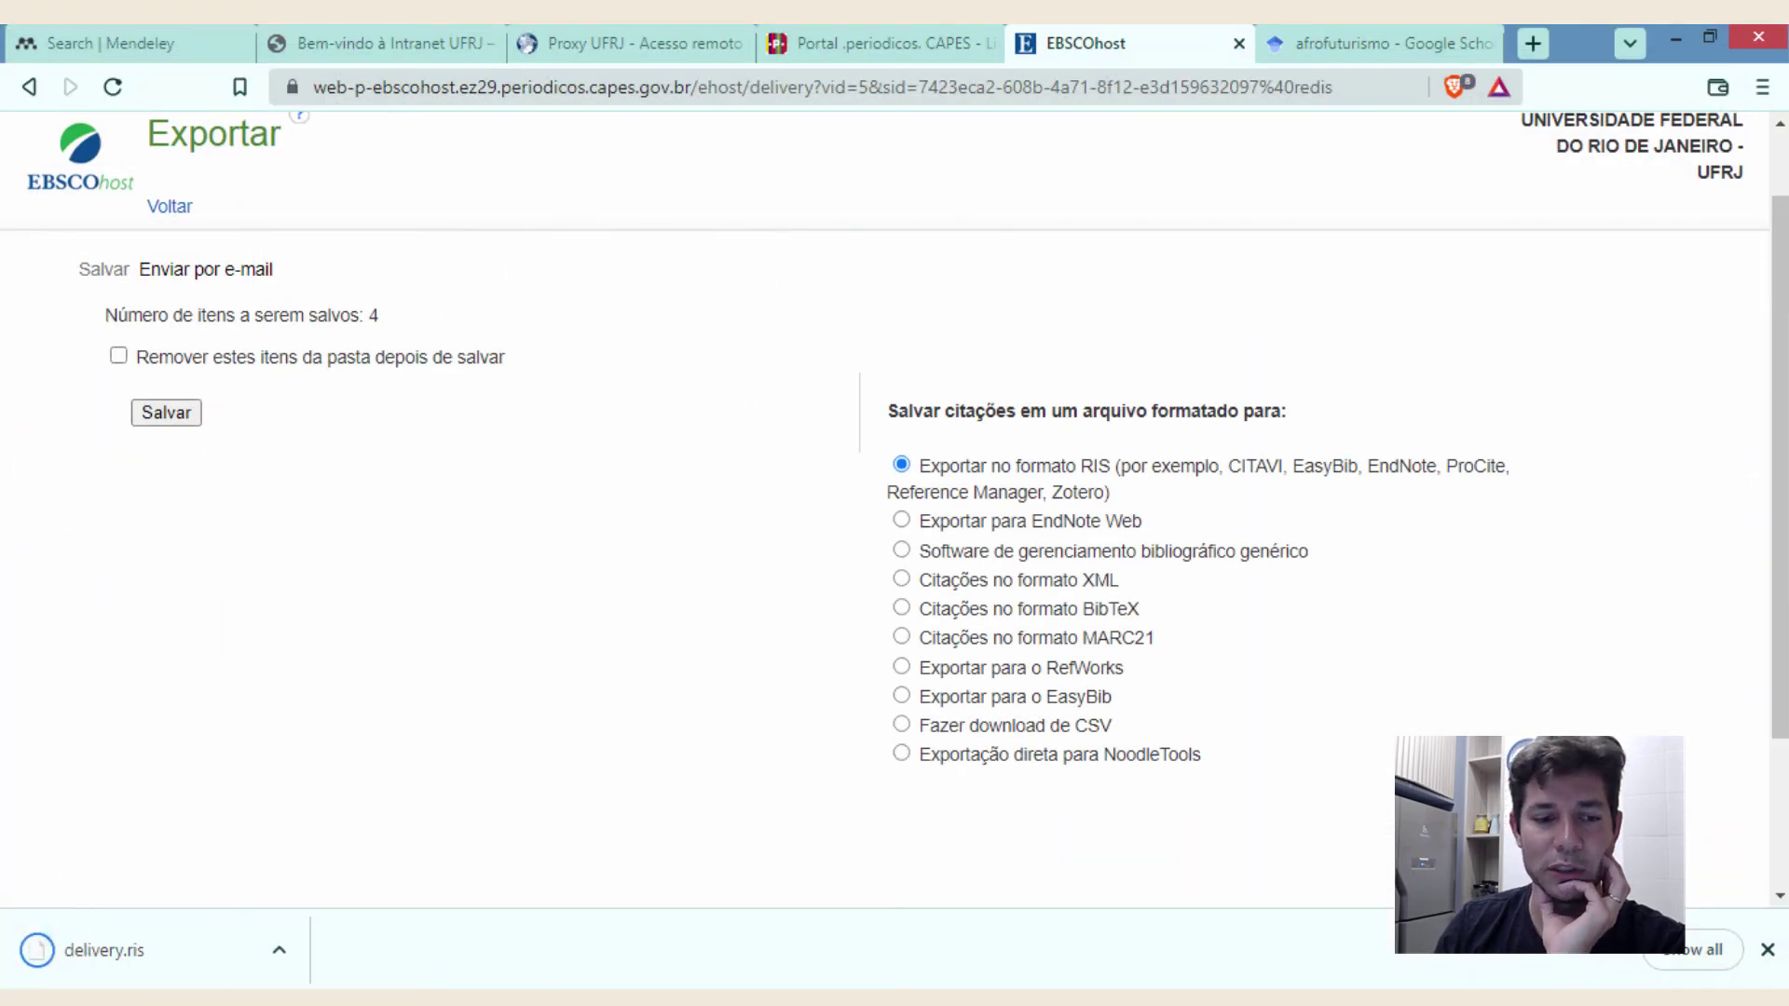
- Switch to Mendeley Reference Manager and import the RIS file delivery from Área de Trabalho into the library
{"action": "left_click", "coordinate": [515, 997]}
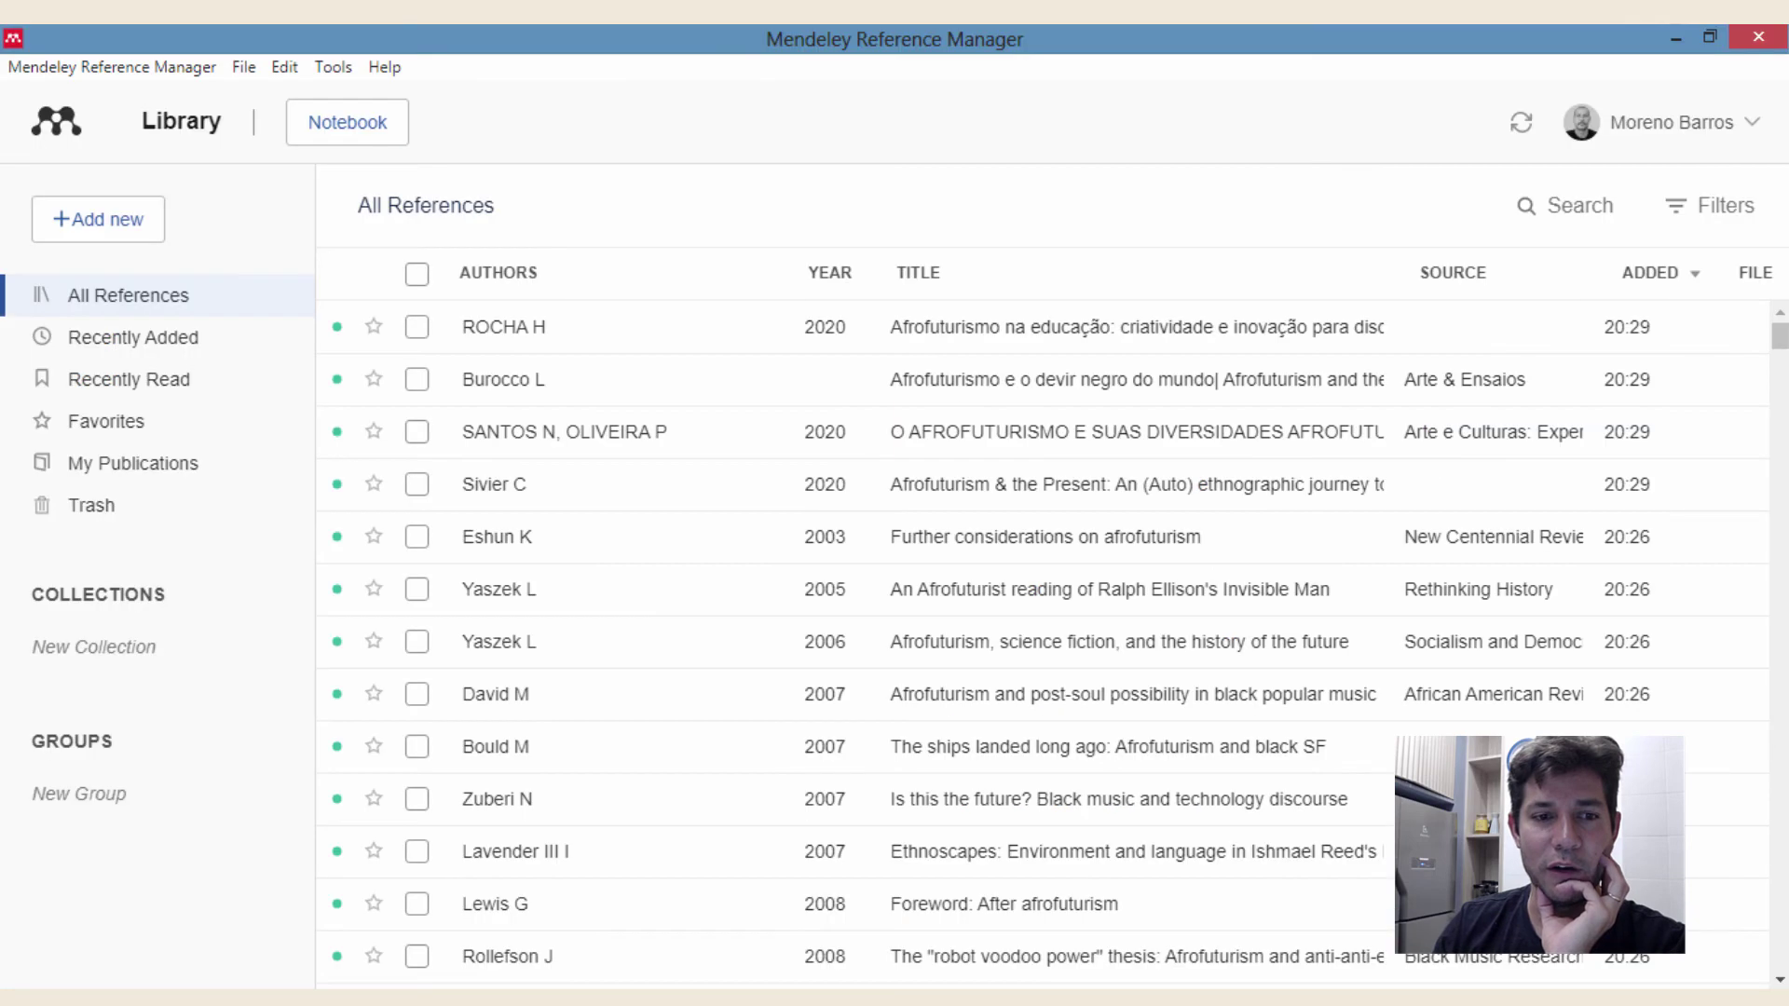
{"action": "left_click", "coordinate": [131, 216]}
{"action": "mouse_move", "coordinate": [176, 385]}
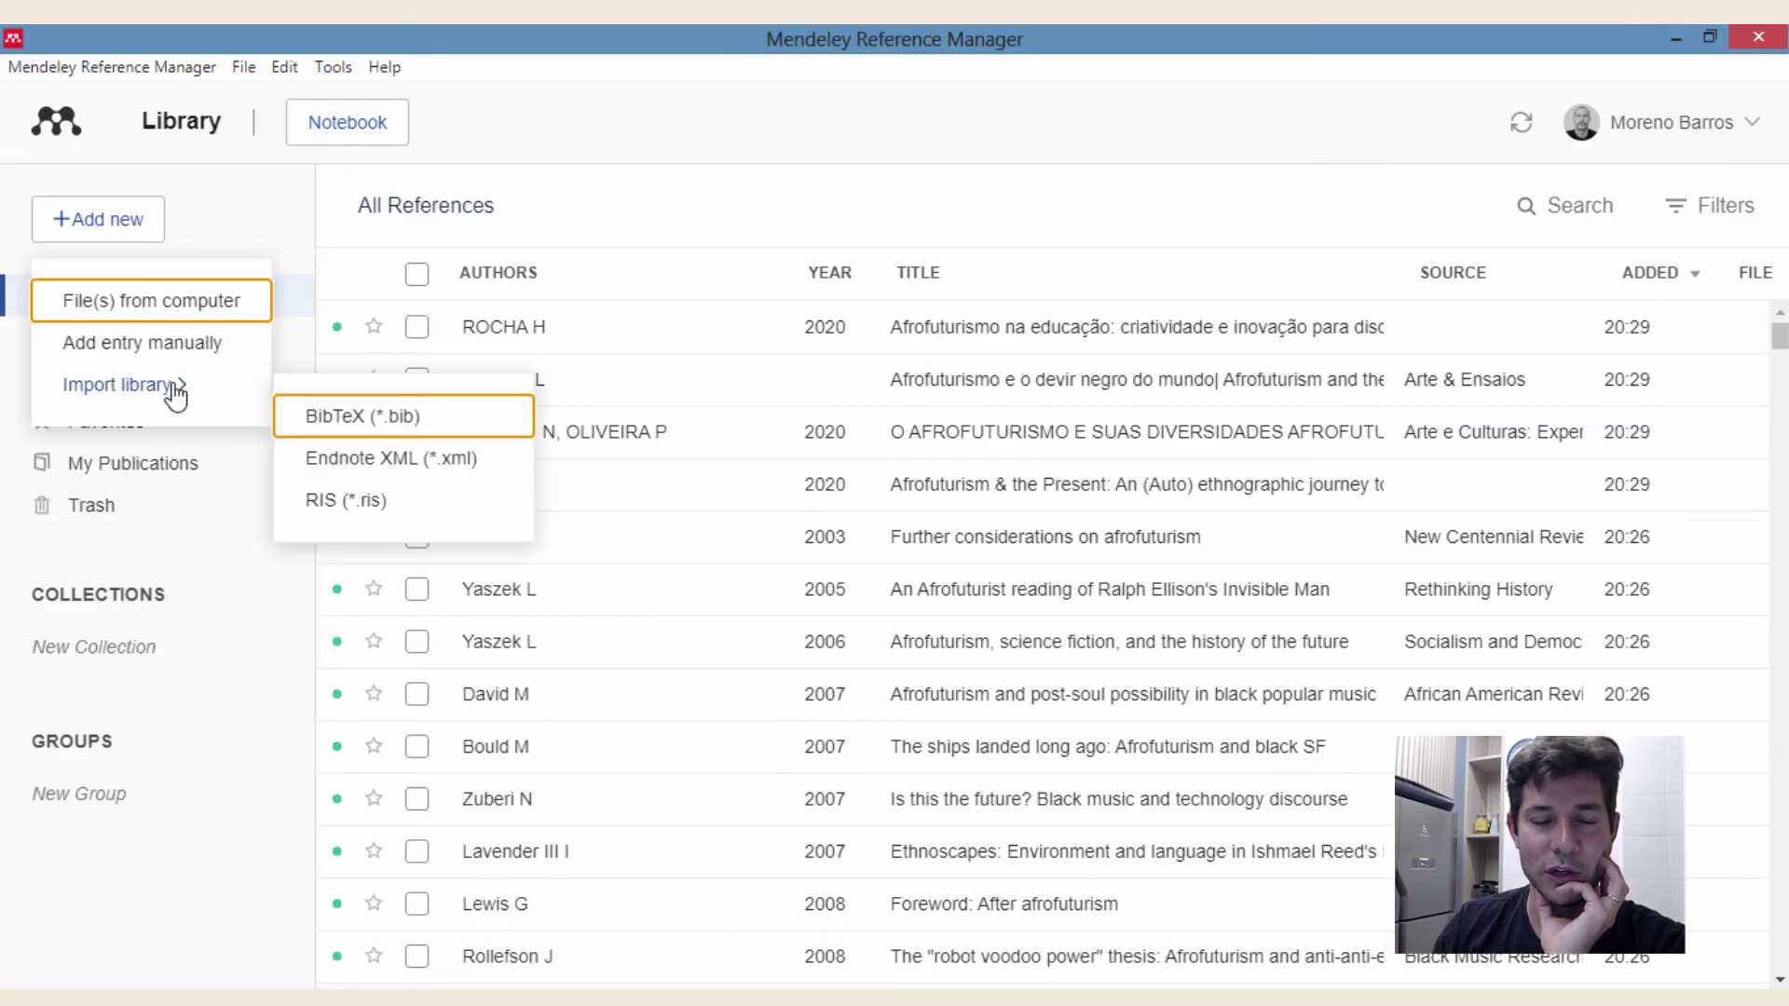
{"action": "left_click", "coordinate": [330, 503]}
{"action": "left_click", "coordinate": [140, 292]}
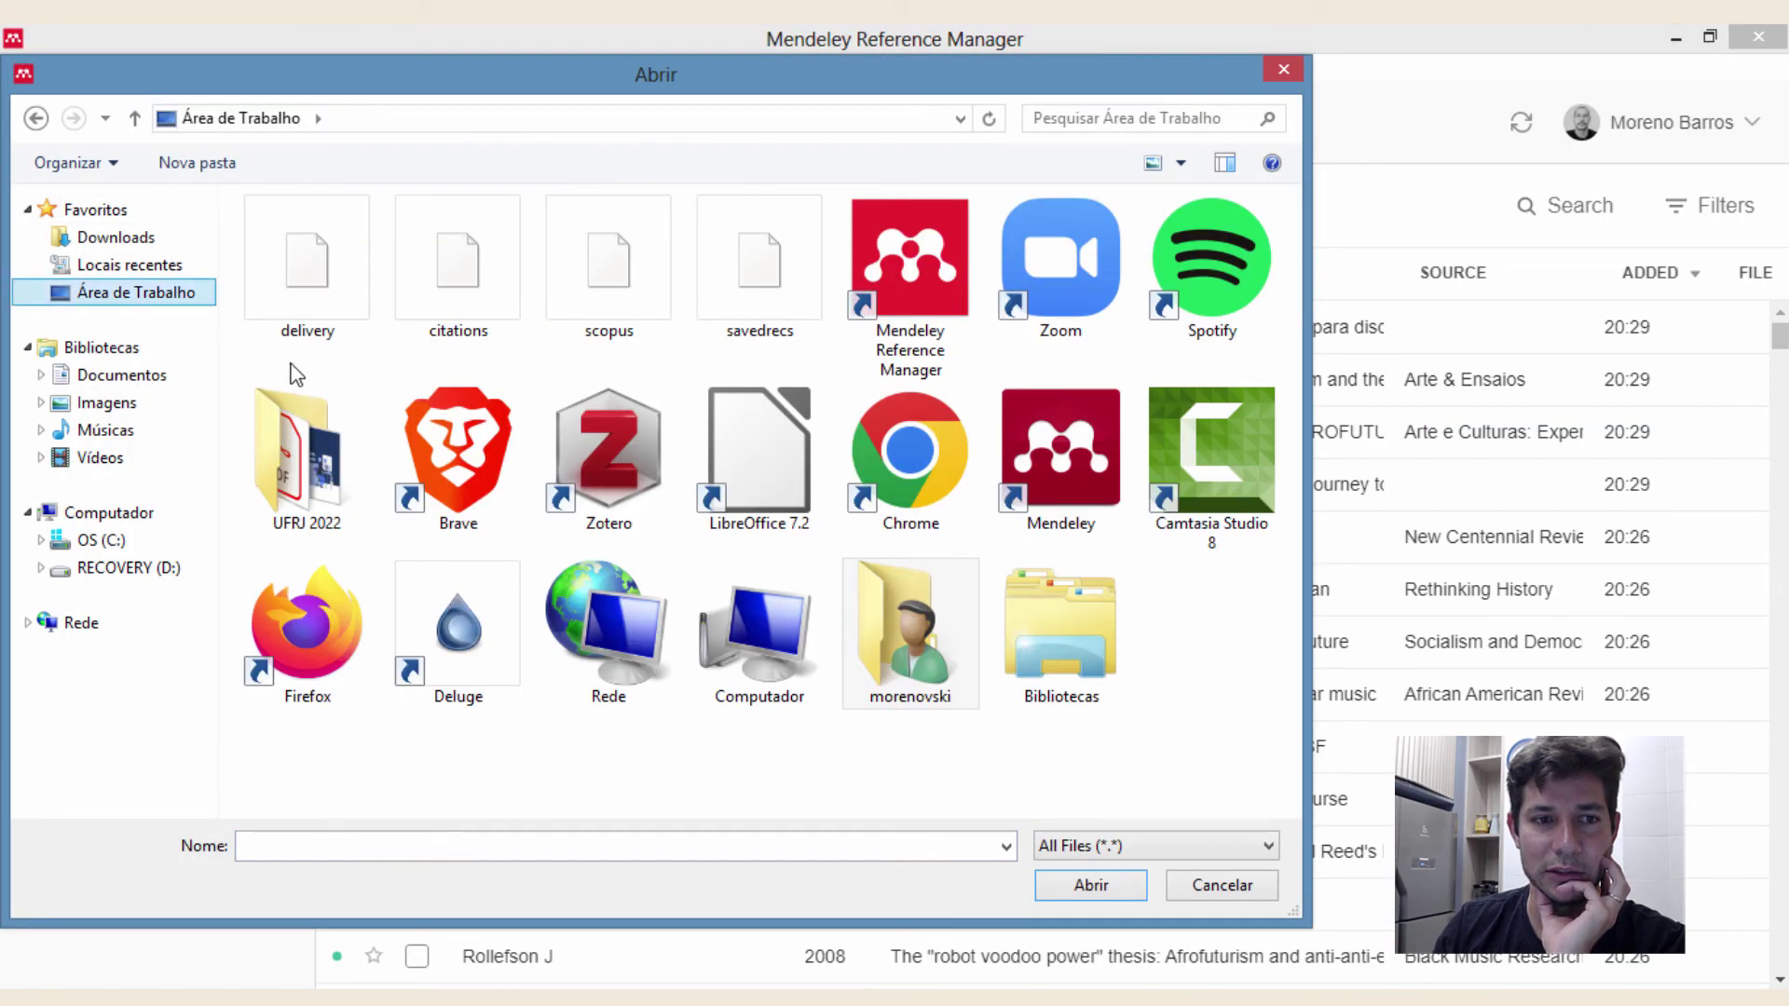
{"action": "left_click", "coordinate": [315, 275]}
{"action": "left_click", "coordinate": [1053, 882]}
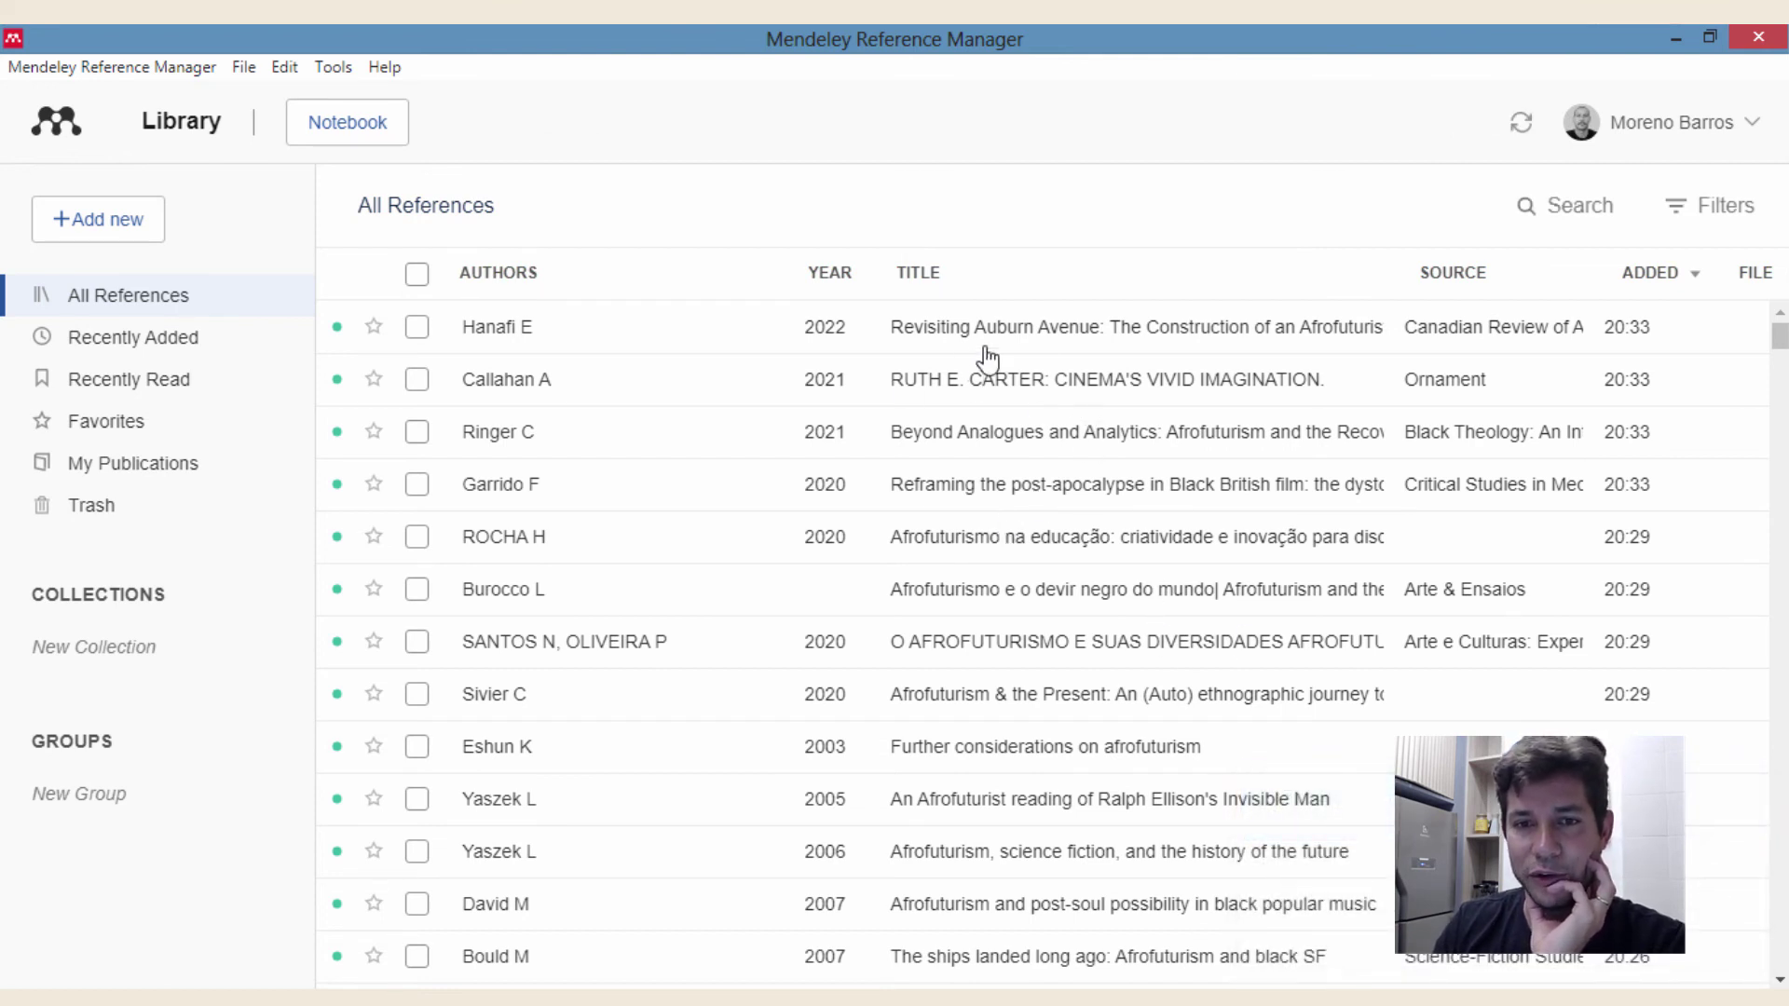
- Return to the EBSCOhost folder in the browser and compare its saved articles with the newest entries in Mendeley Reference Manager
{"action": "key", "text": "alt+Tab"}
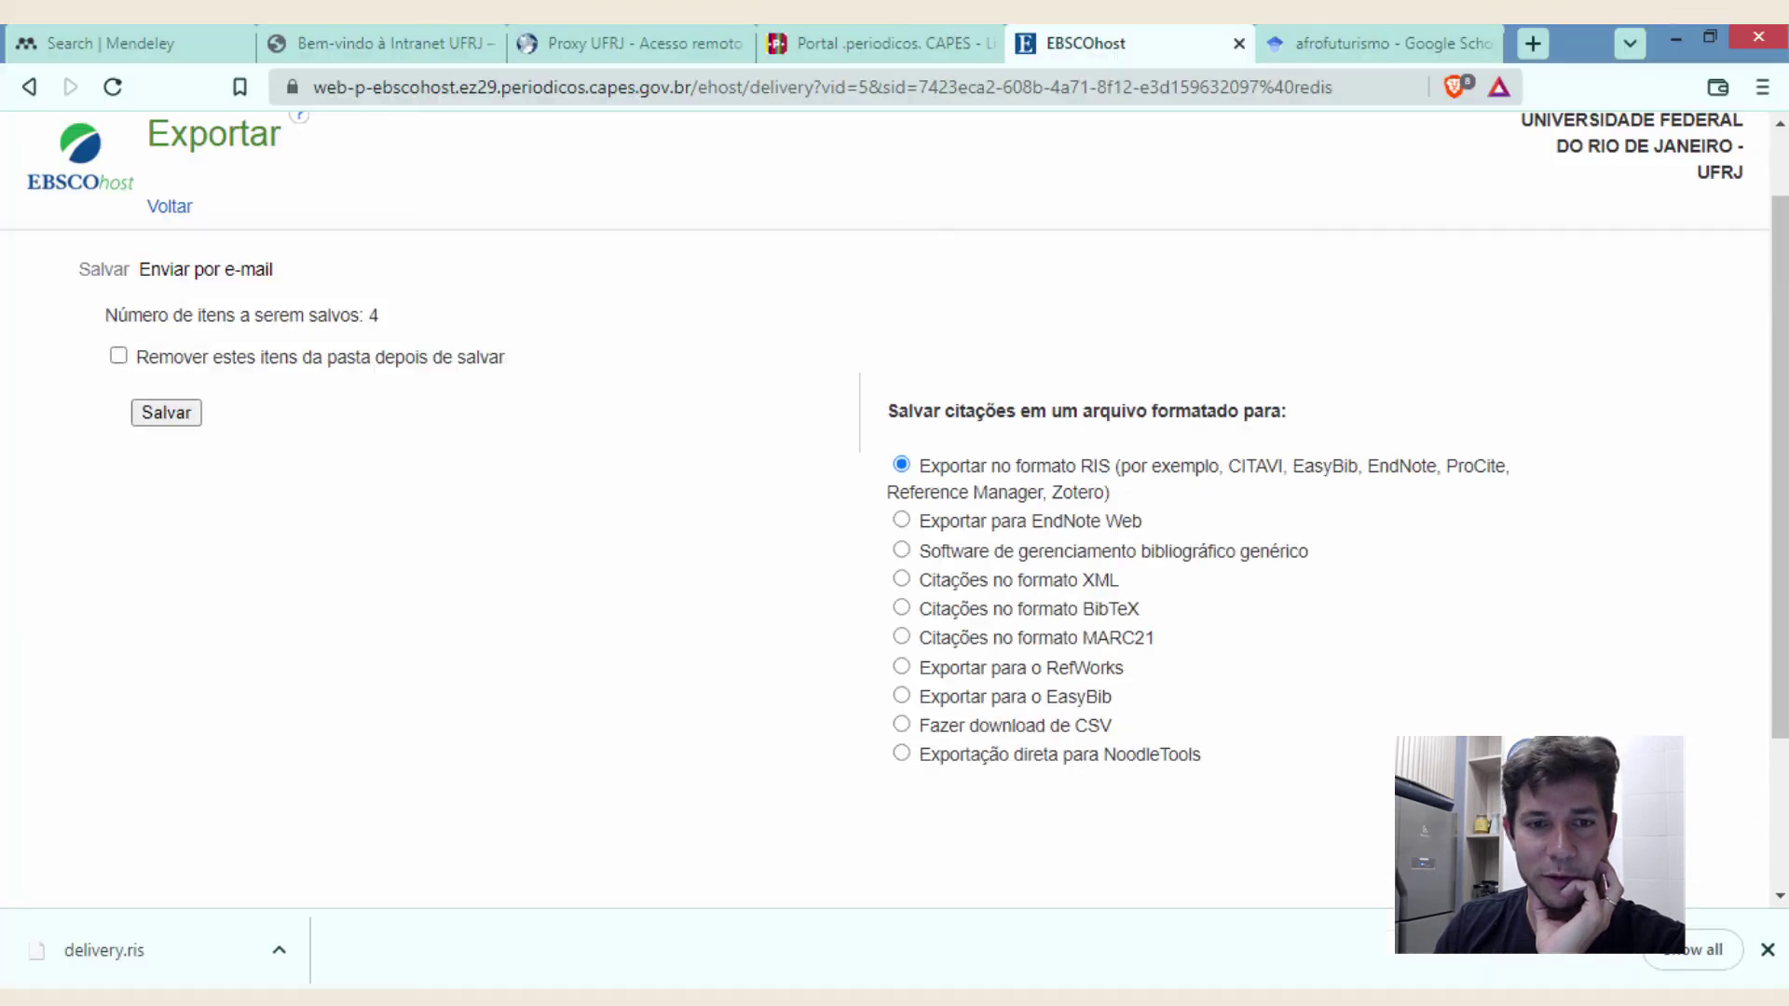
{"action": "scroll", "coordinate": [907, 412], "scroll_direction": "up", "scroll_amount": 2}
{"action": "left_click", "coordinate": [28, 89]}
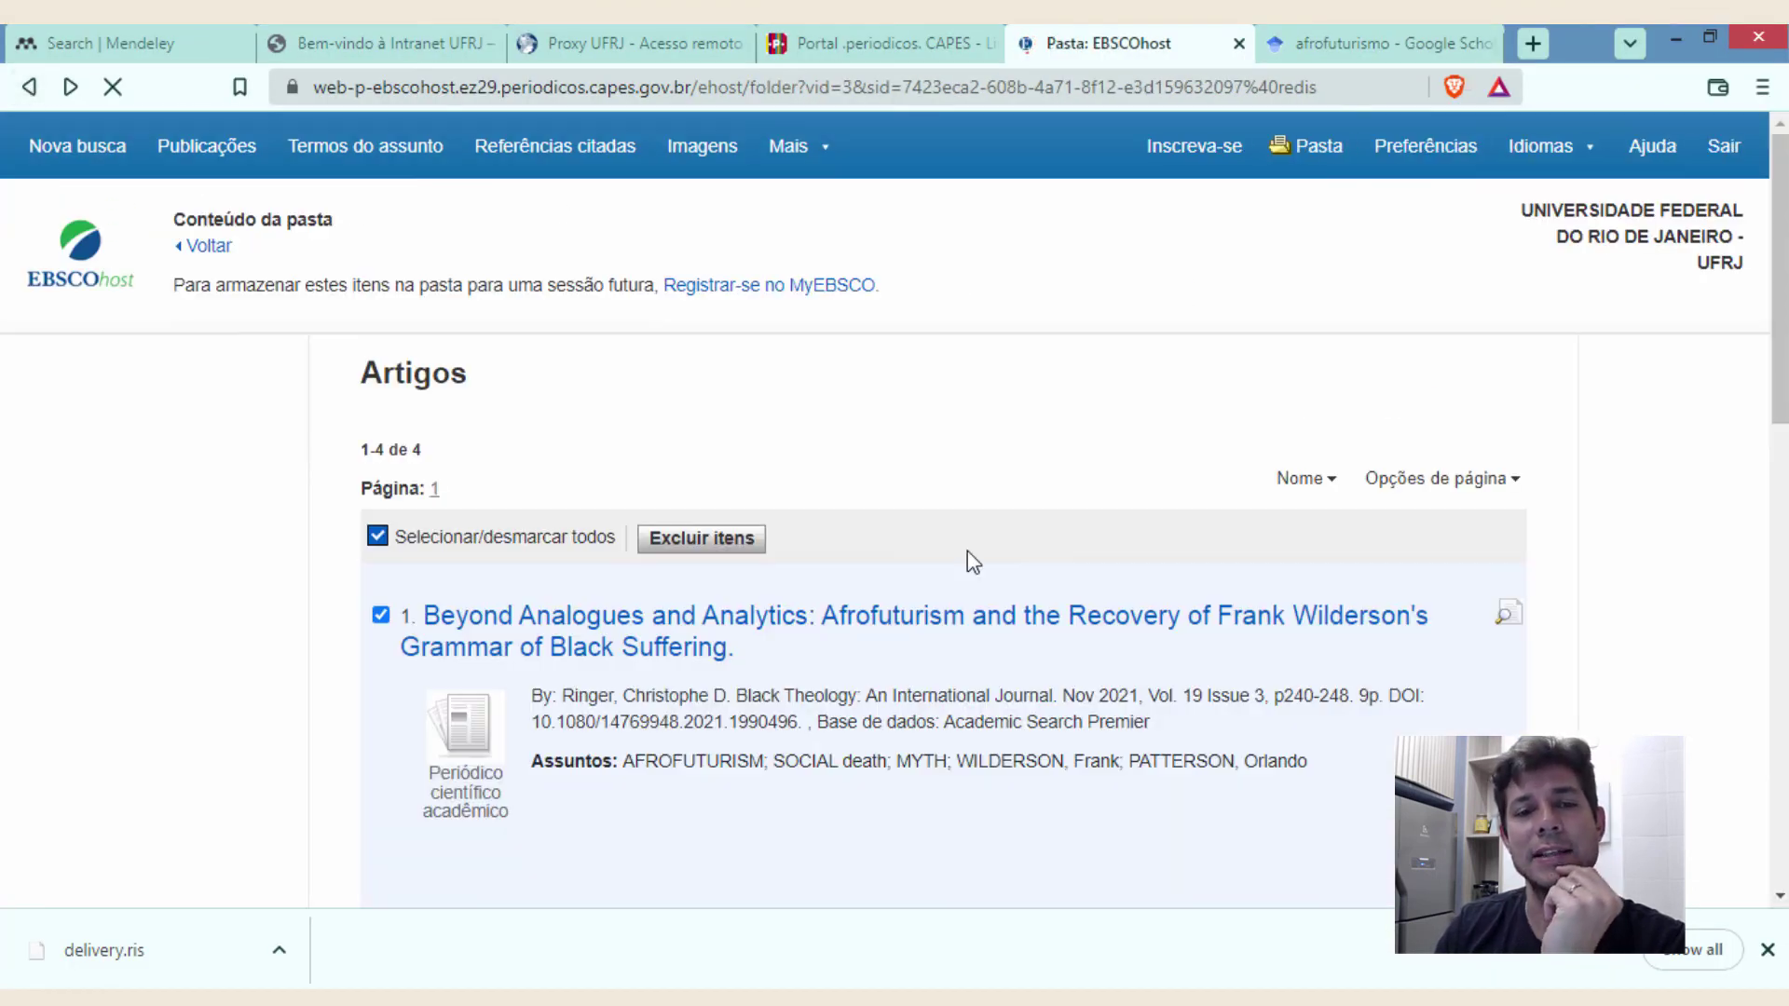
{"action": "scroll", "coordinate": [876, 585], "scroll_direction": "down", "scroll_amount": 5}
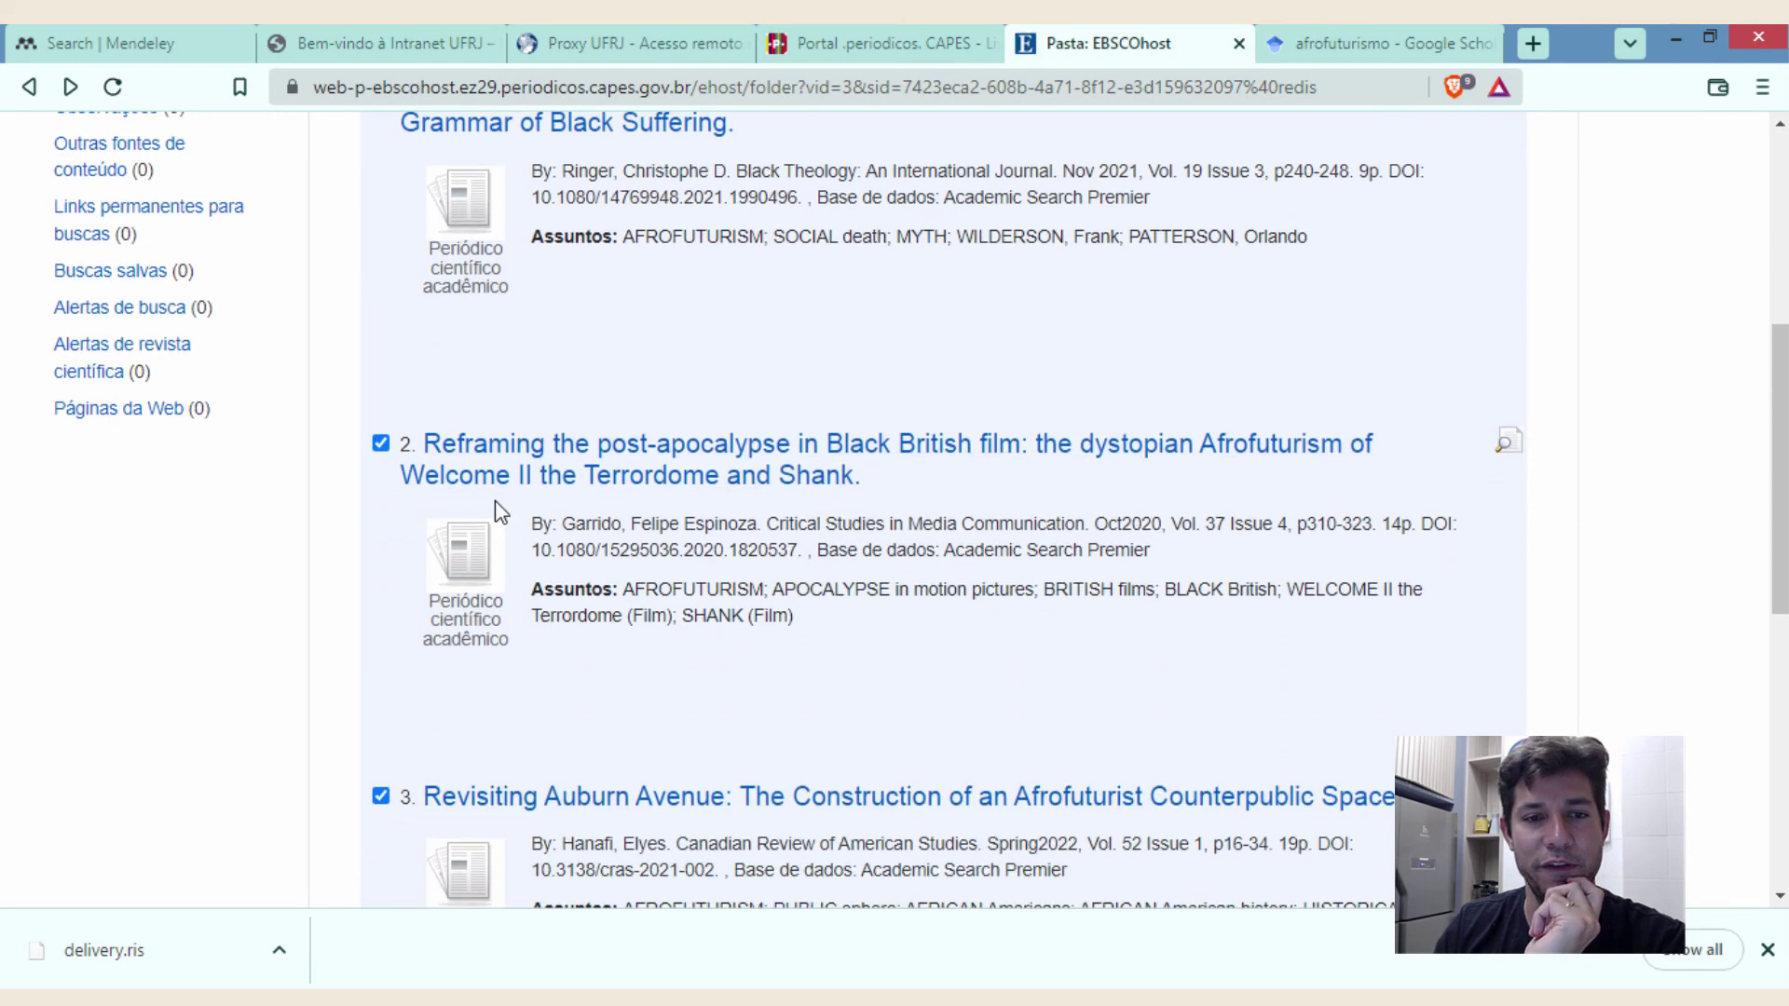
{"action": "scroll", "coordinate": [640, 671], "scroll_direction": "down", "scroll_amount": 1}
{"action": "key", "text": "alt+Tab"}
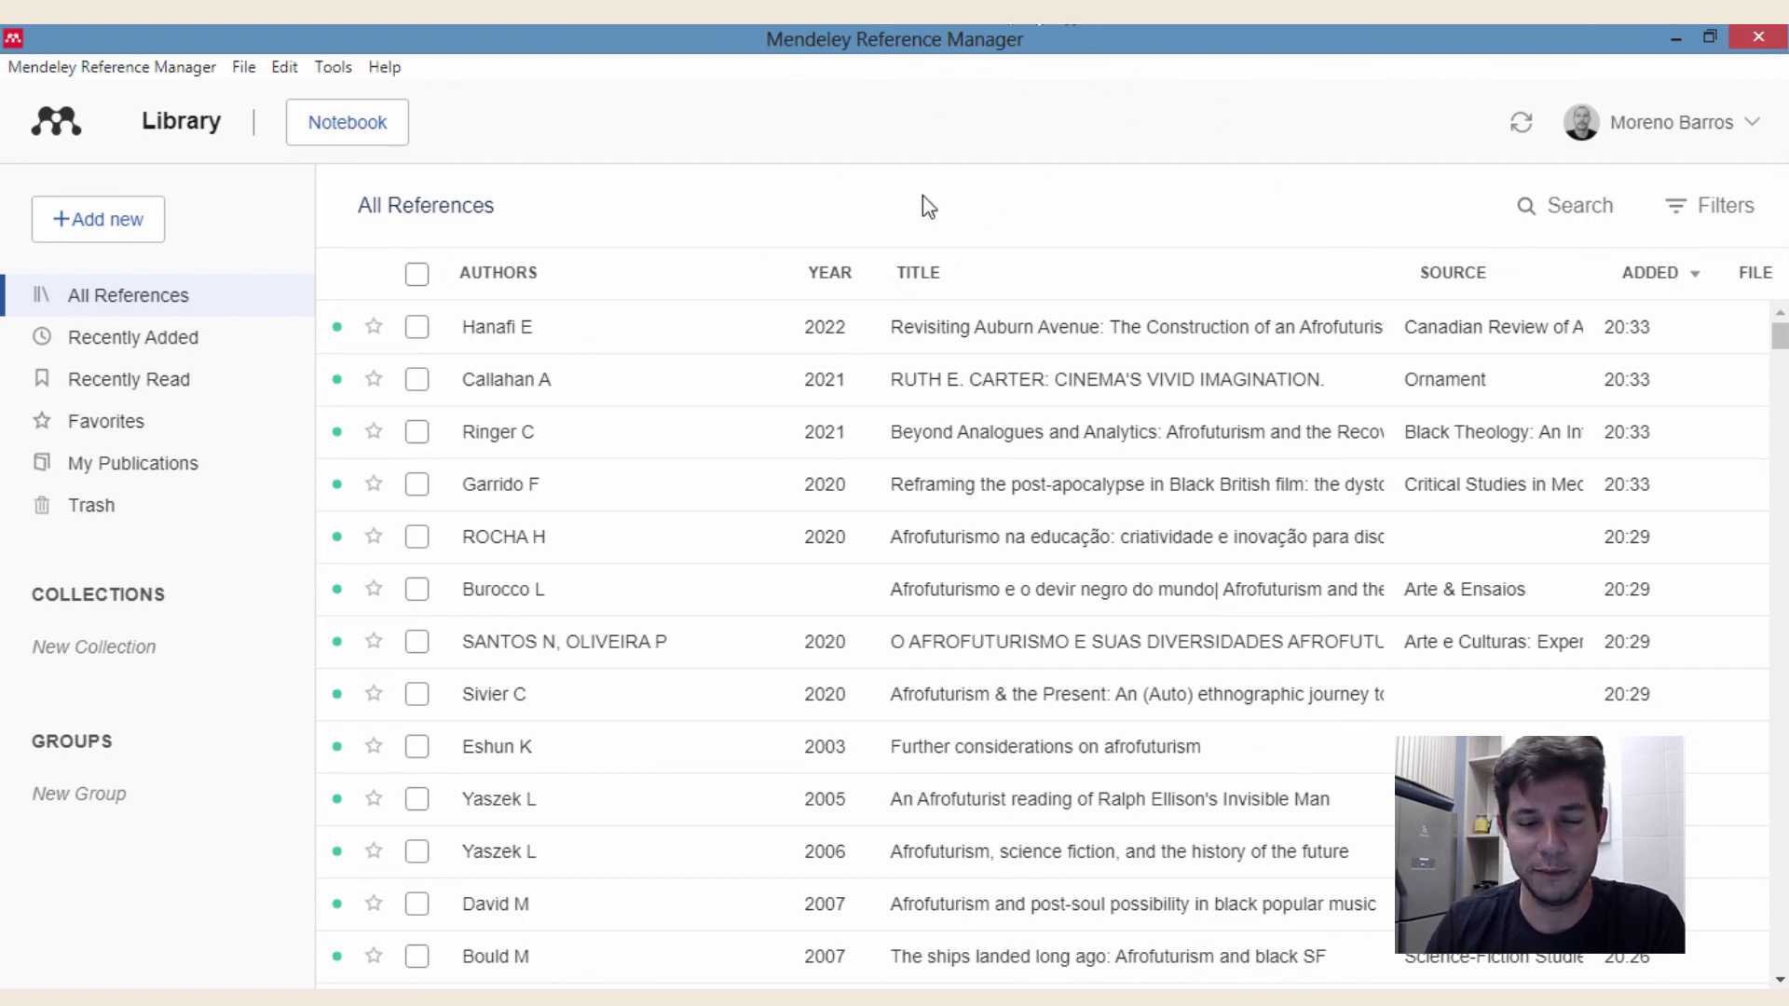
- Open the Mendeley web library in the browser, close the reference details, and look through all synced references
{"action": "left_click", "coordinate": [171, 999]}
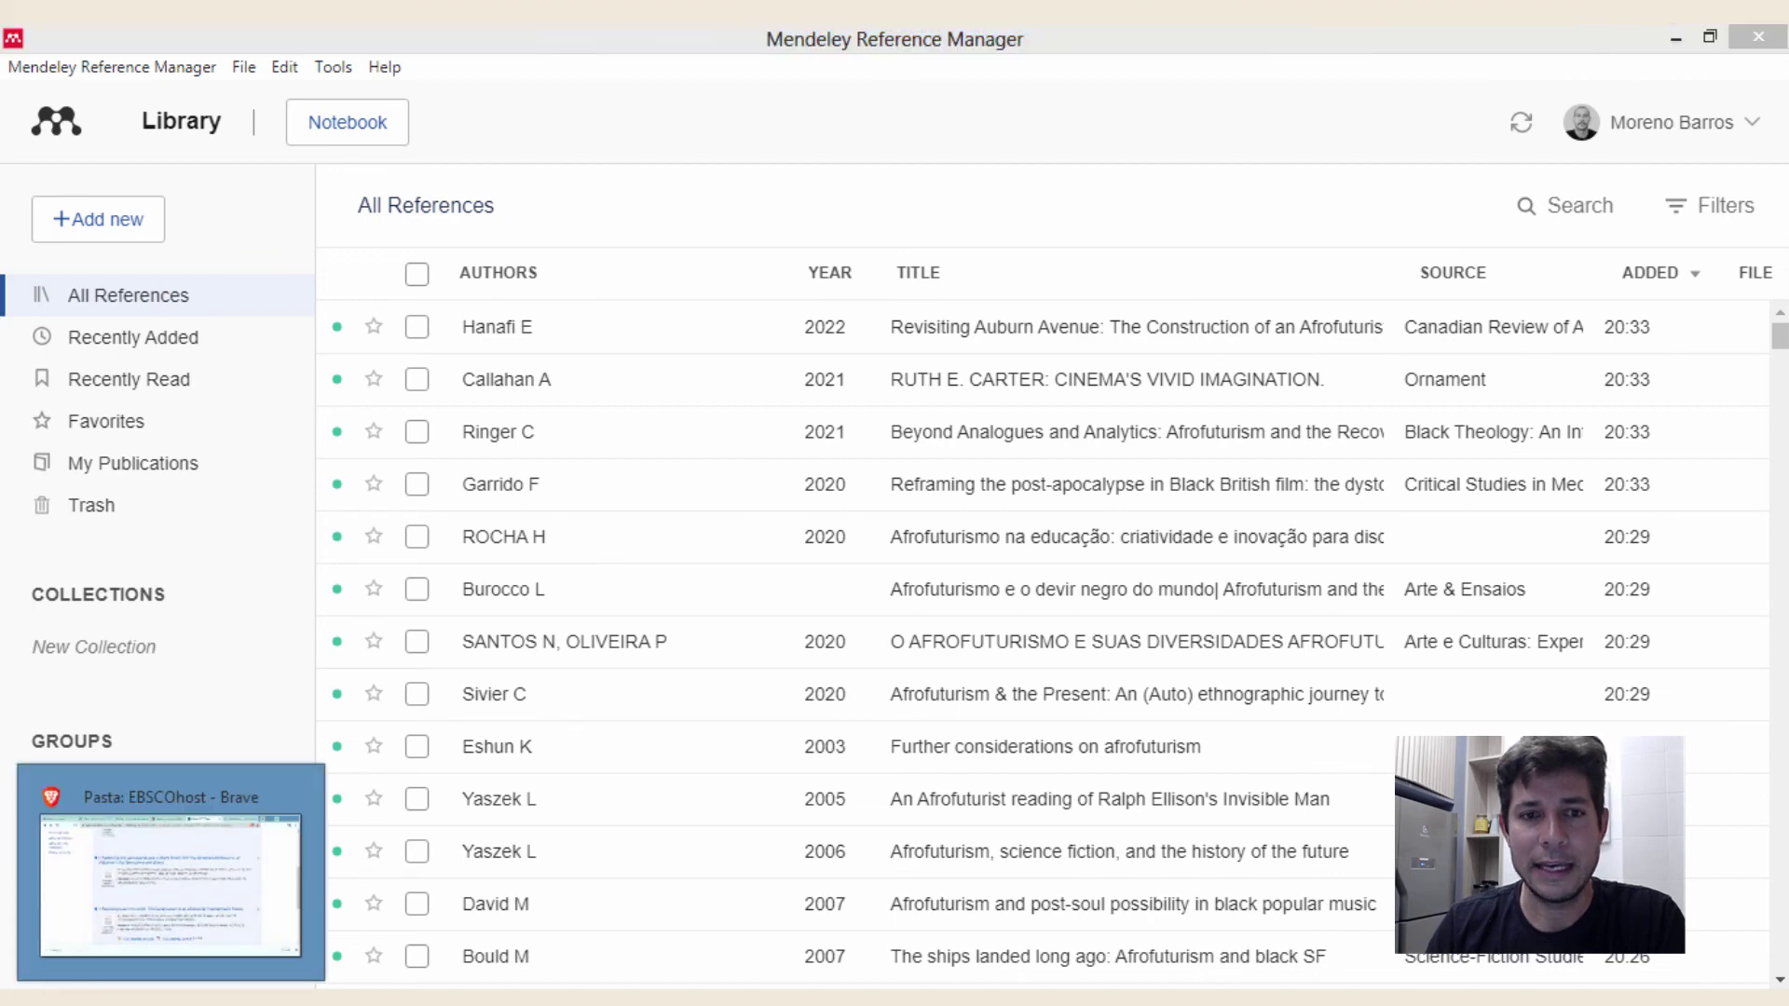
{"action": "left_click", "coordinate": [177, 37]}
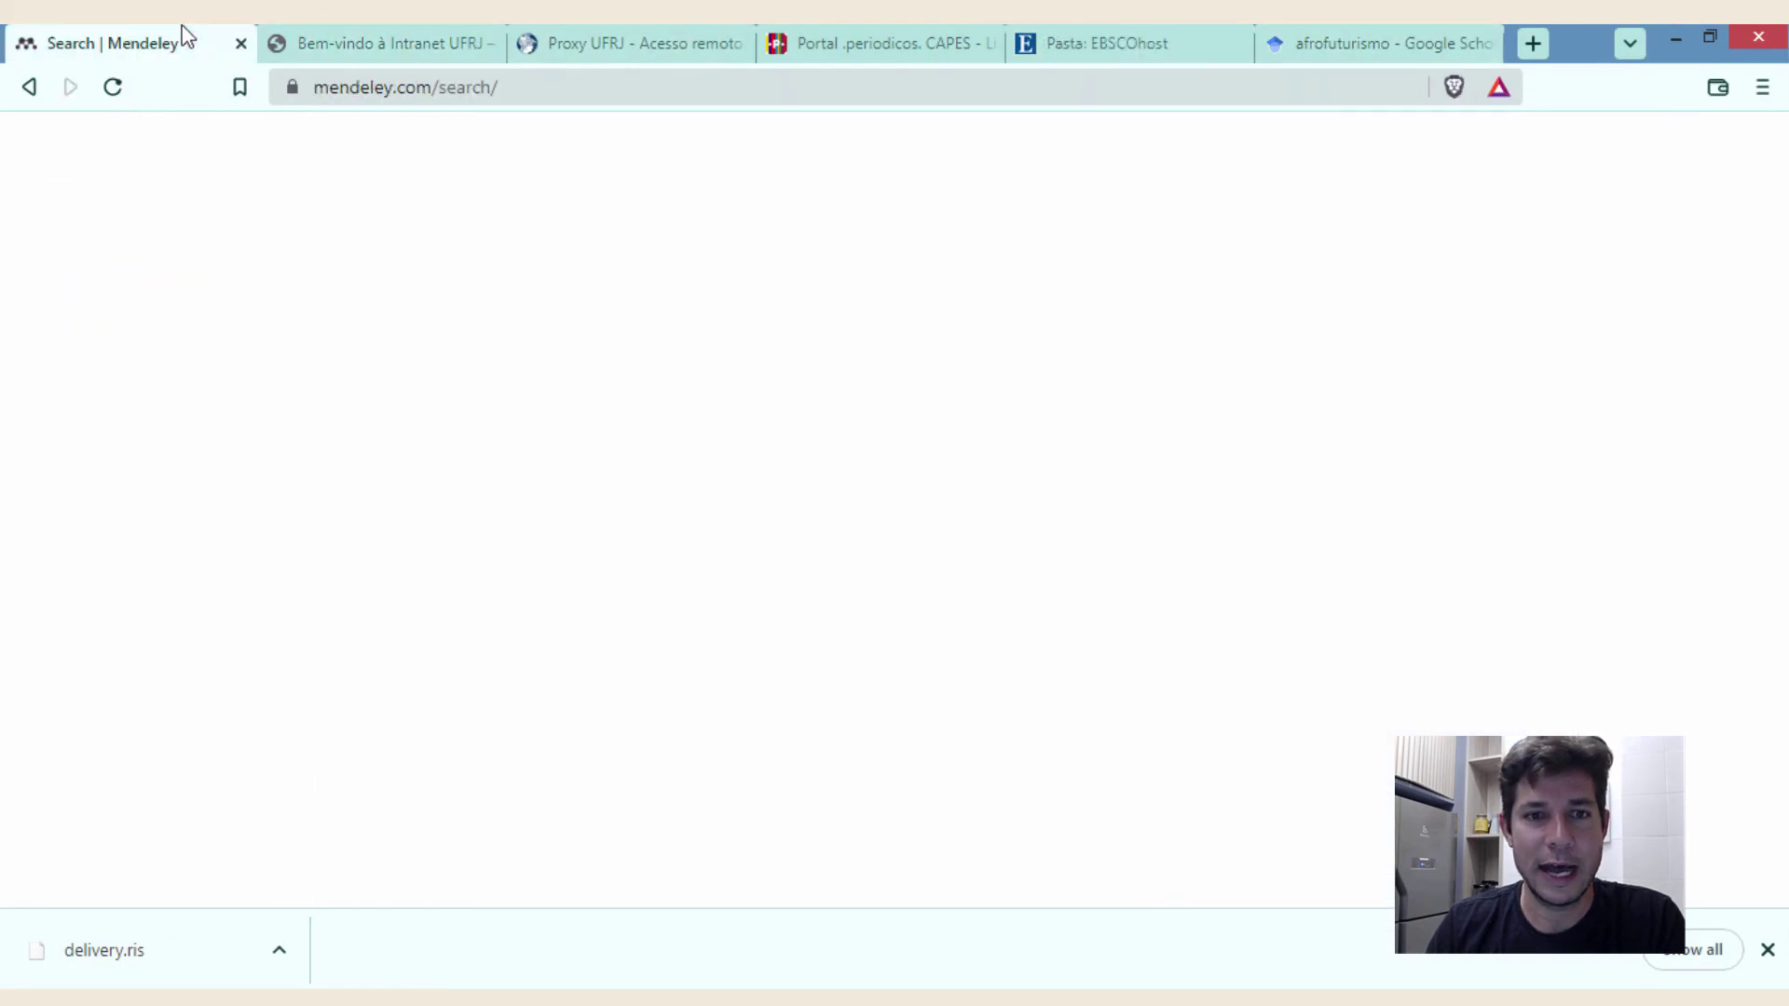
{"action": "left_click", "coordinate": [1529, 164]}
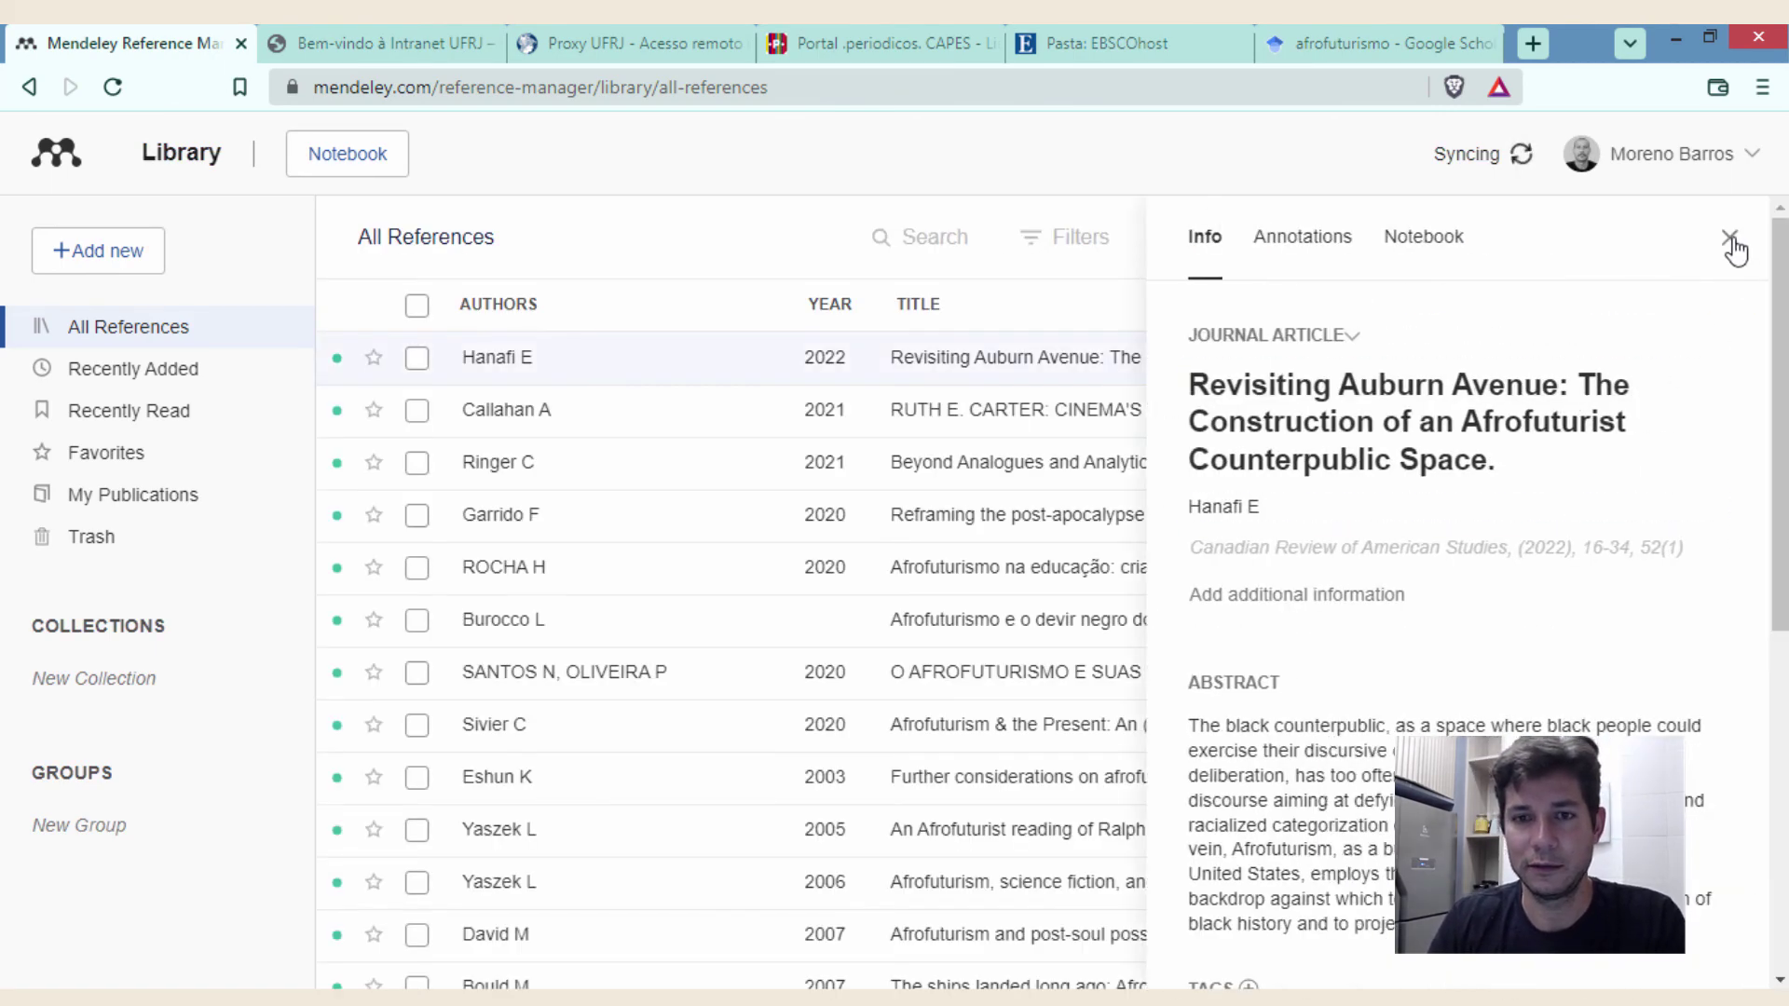
{"action": "left_click", "coordinate": [1731, 240]}
{"action": "scroll", "coordinate": [1669, 379], "scroll_direction": "down", "scroll_amount": 10}
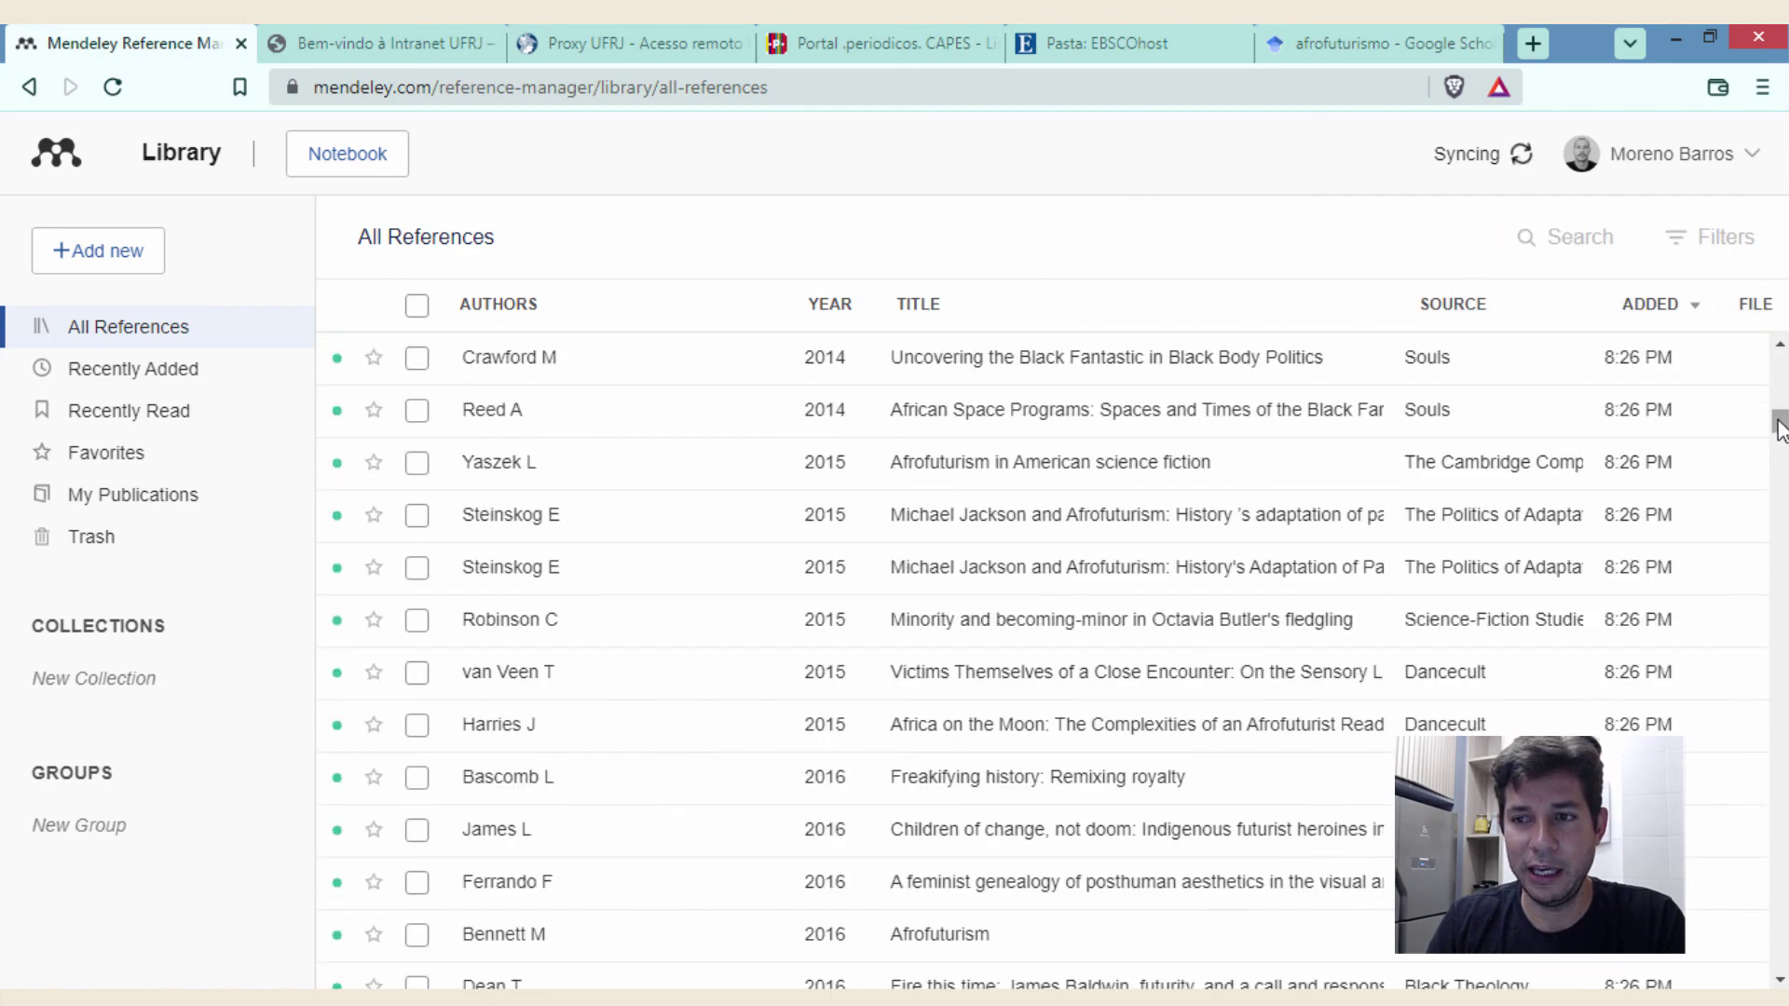
{"action": "left_click_drag", "start_coordinate": [1780, 428], "coordinate": [1783, 576]}
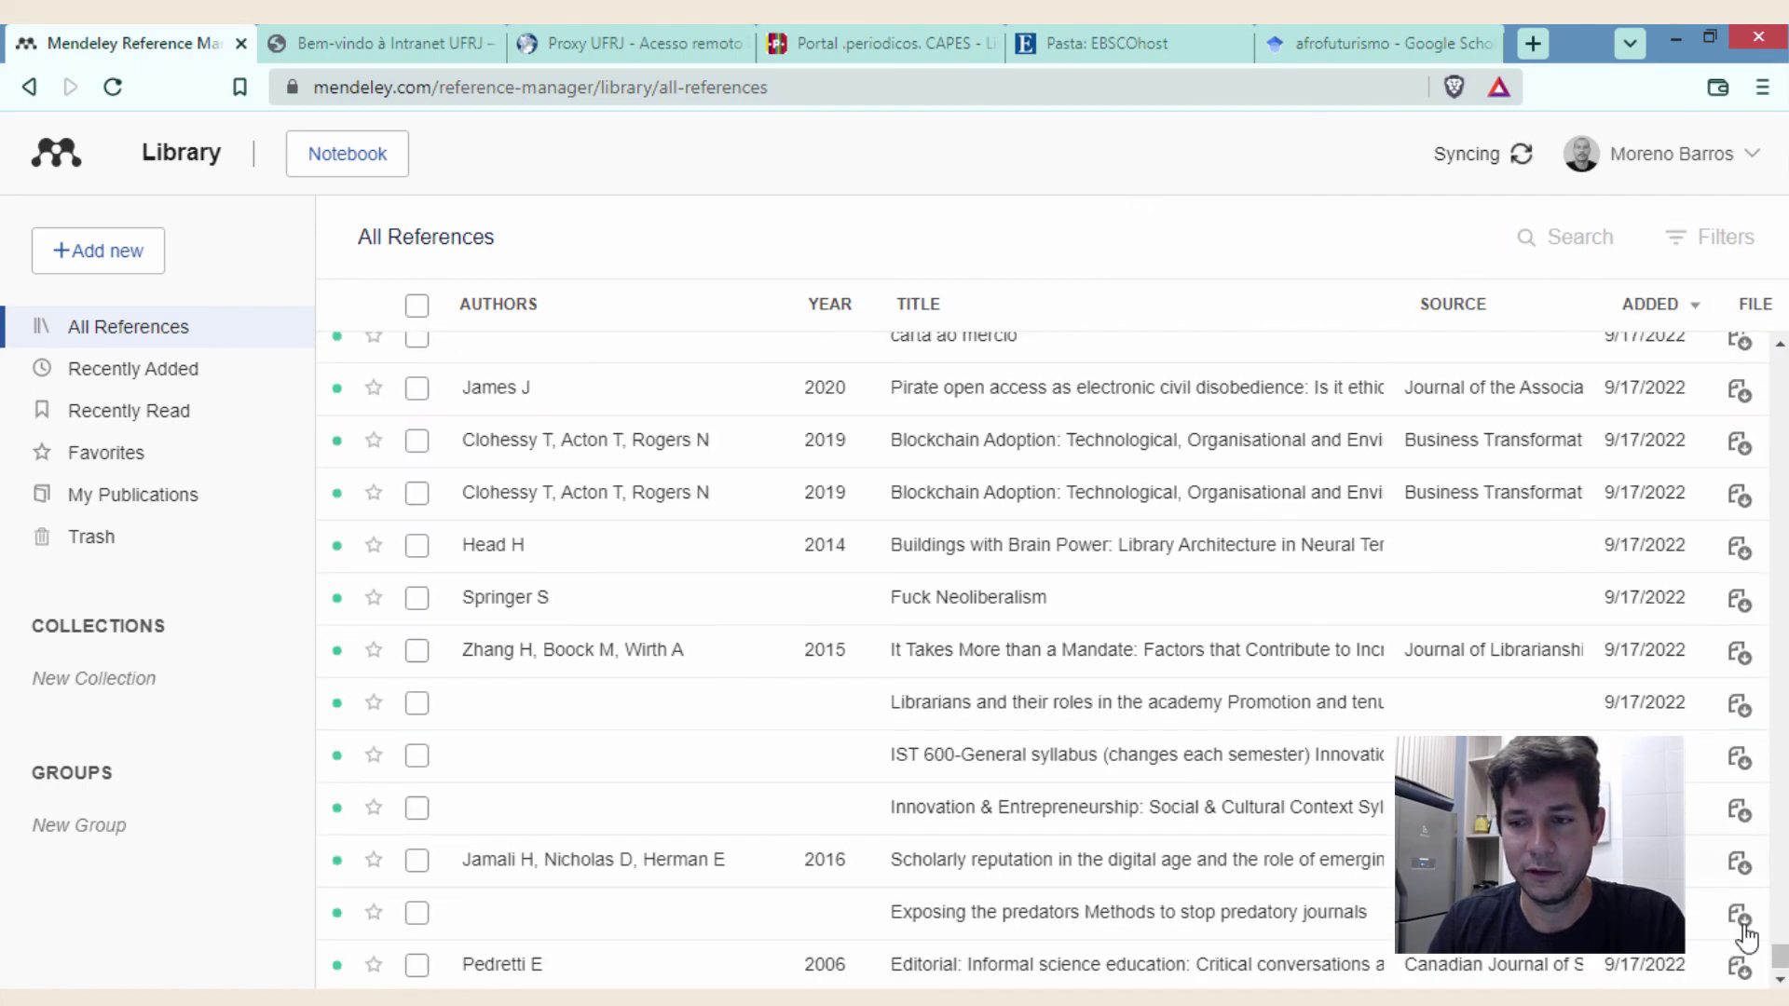
{"action": "scroll", "coordinate": [1750, 941], "scroll_direction": "up", "scroll_amount": 4}
{"action": "left_click_drag", "start_coordinate": [1781, 939], "coordinate": [1784, 772]}
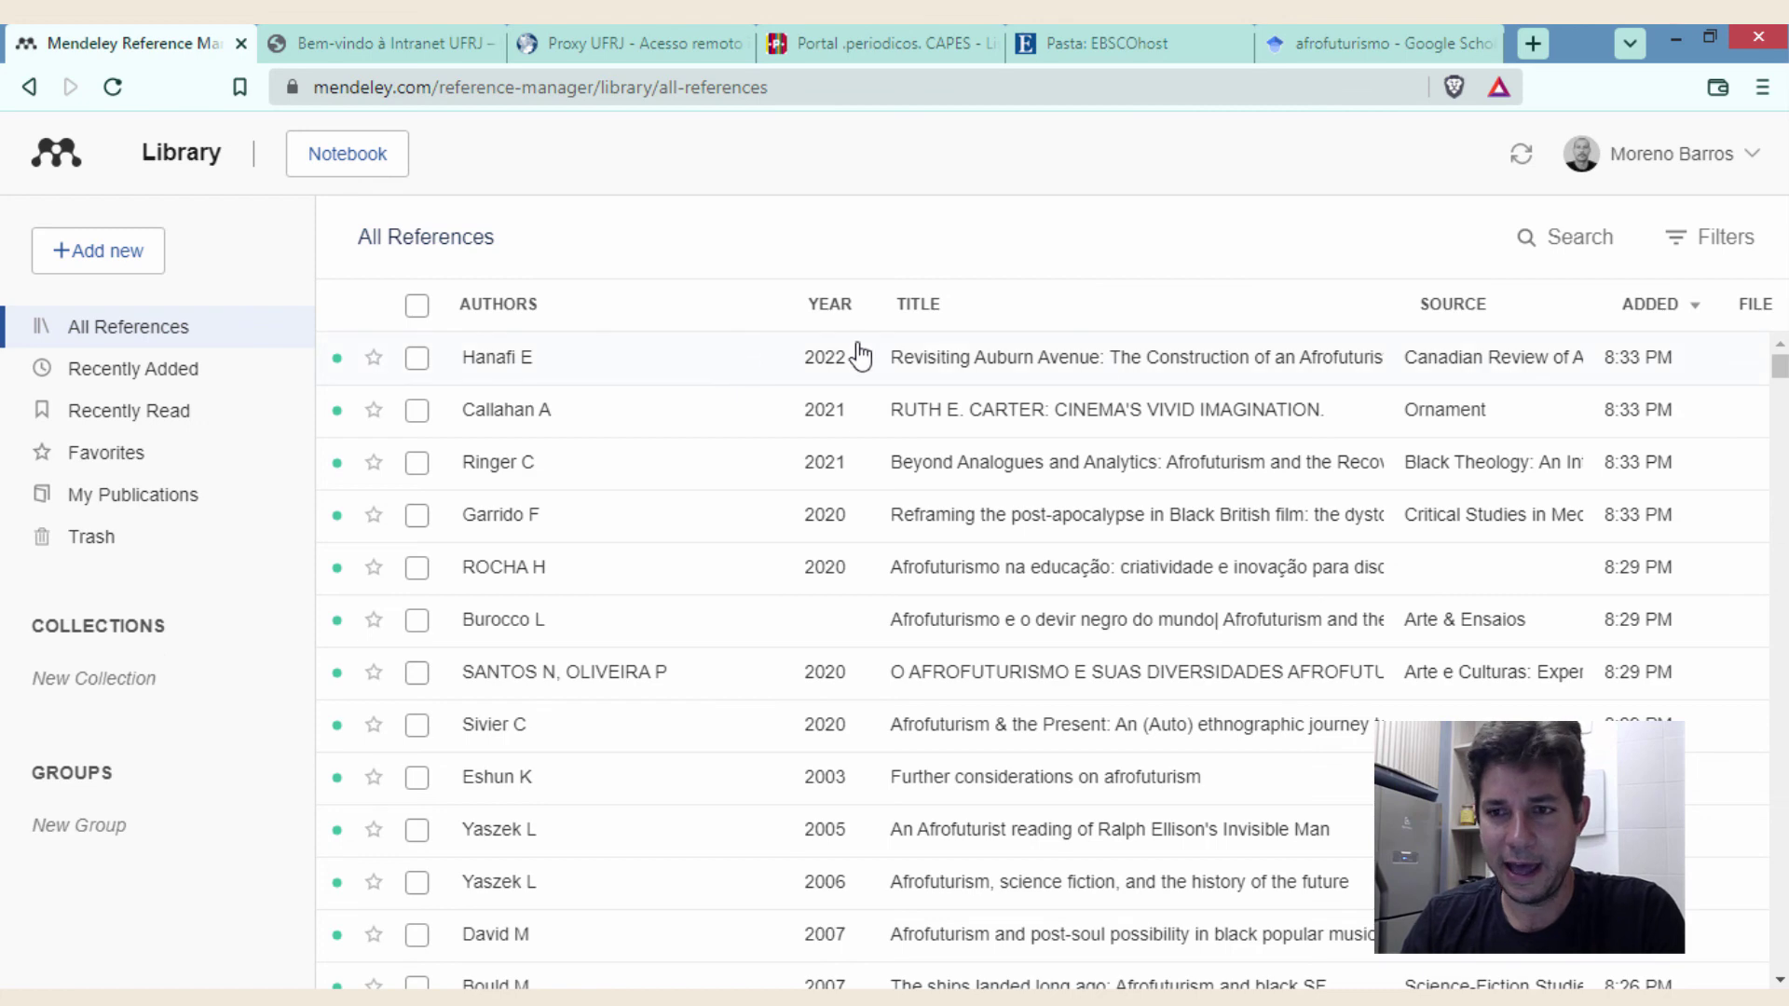
- Review the details, URLs and identifiers of the reference "Revisiting Auburn Avenue" in the web library, and close them
{"action": "left_click", "coordinate": [1645, 359]}
{"action": "scroll", "coordinate": [1481, 689], "scroll_direction": "down", "scroll_amount": 6}
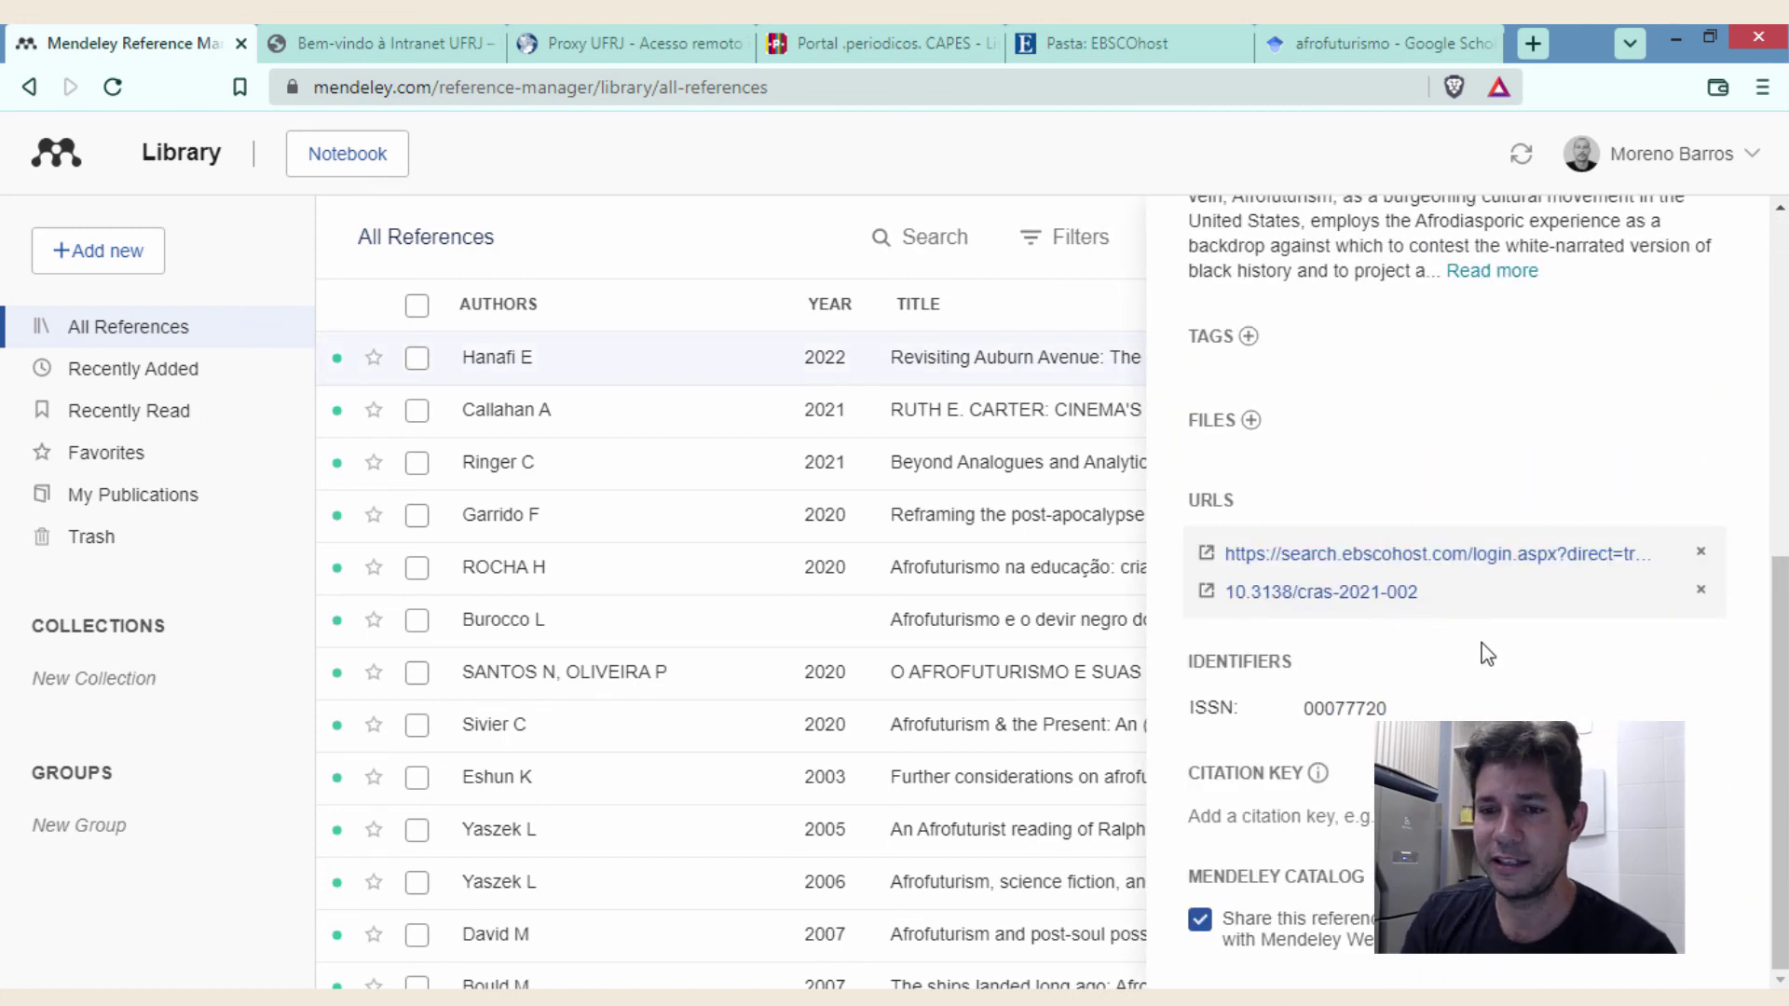
{"action": "scroll", "coordinate": [1490, 634], "scroll_direction": "up", "scroll_amount": 6}
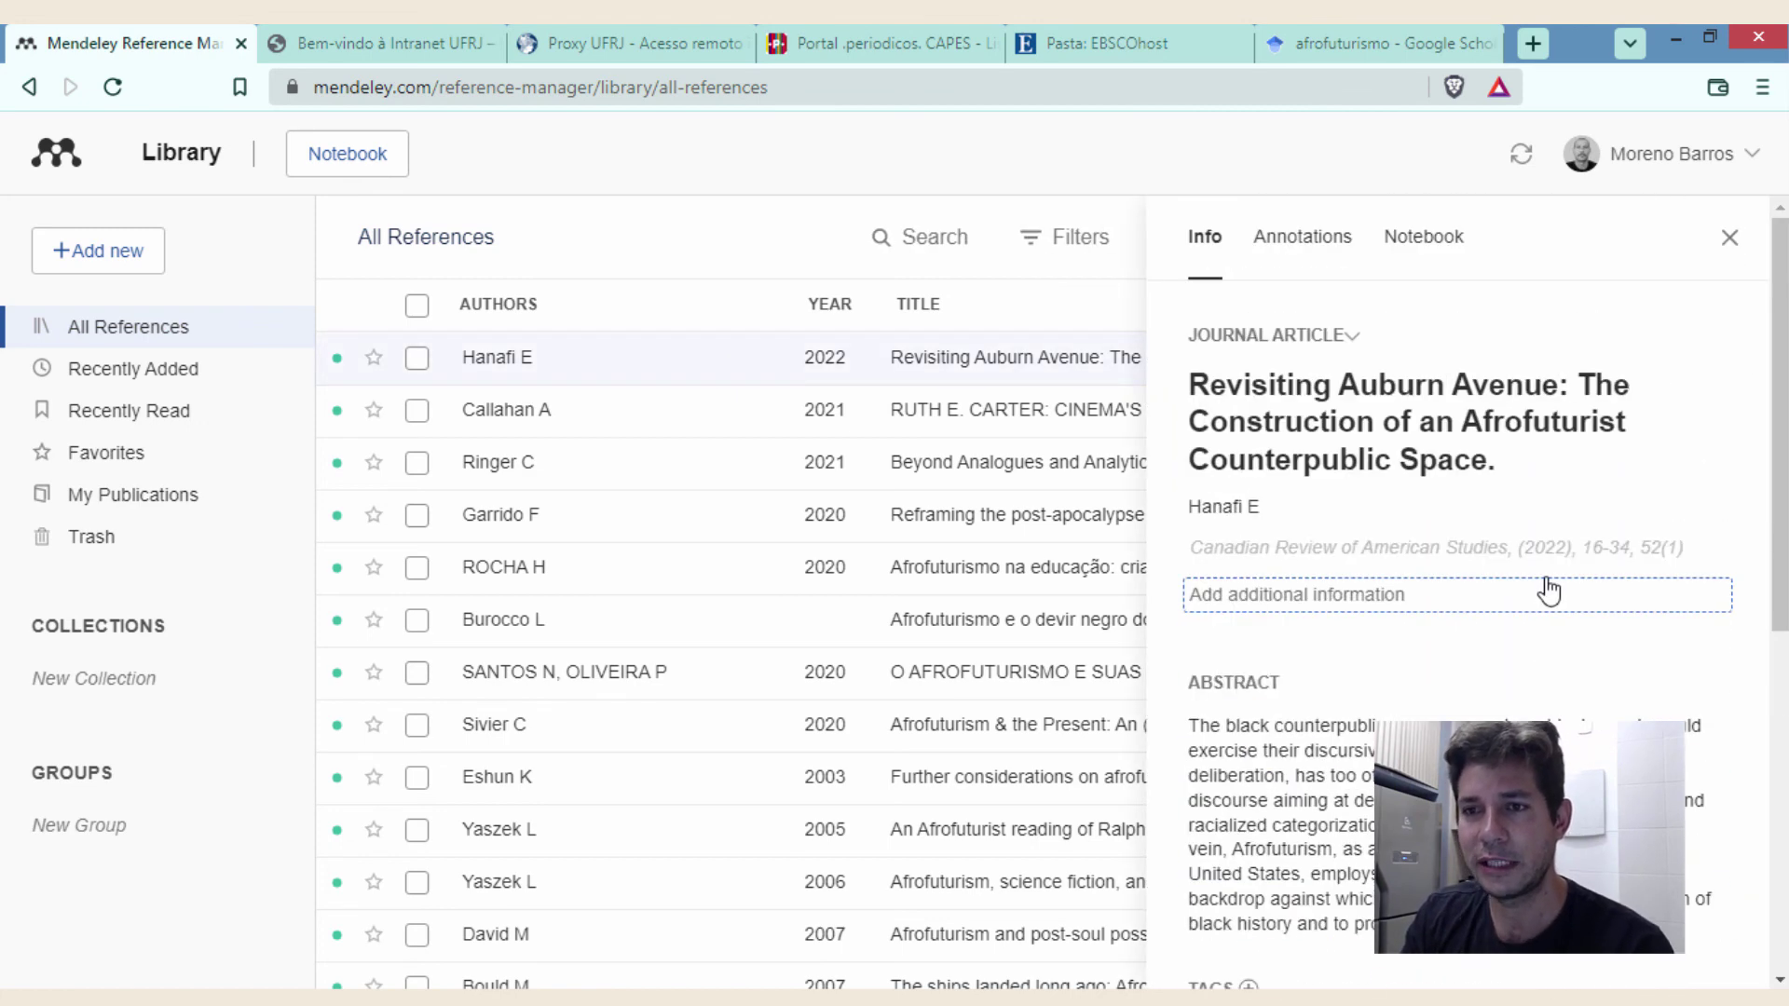
{"action": "left_click", "coordinate": [1729, 240]}
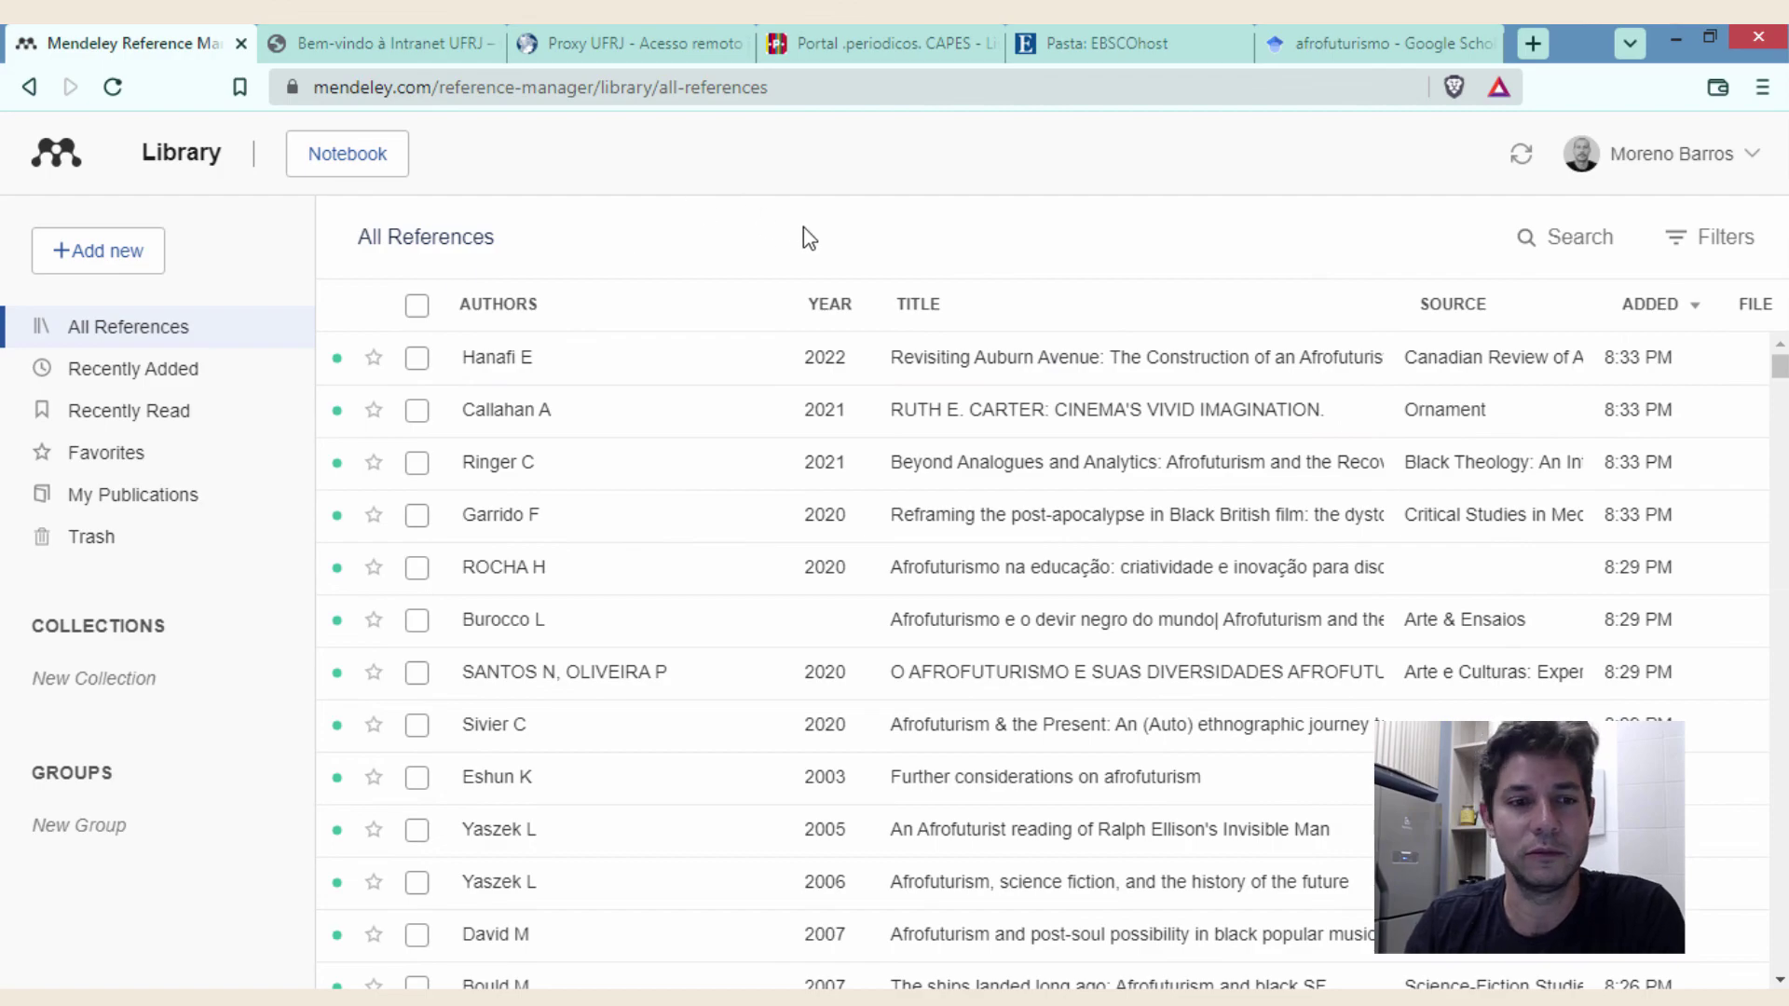